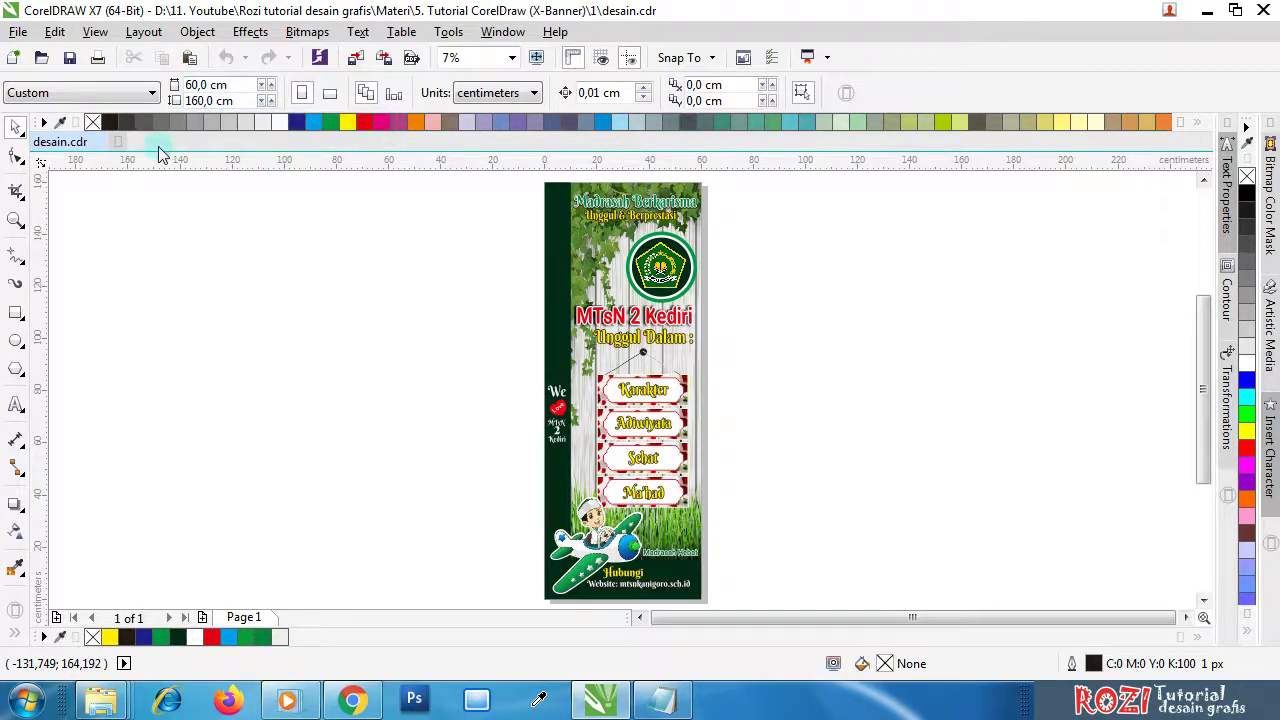
- Create a new document and set its units to centimeters
left_click(18, 32)
left_click(46, 49)
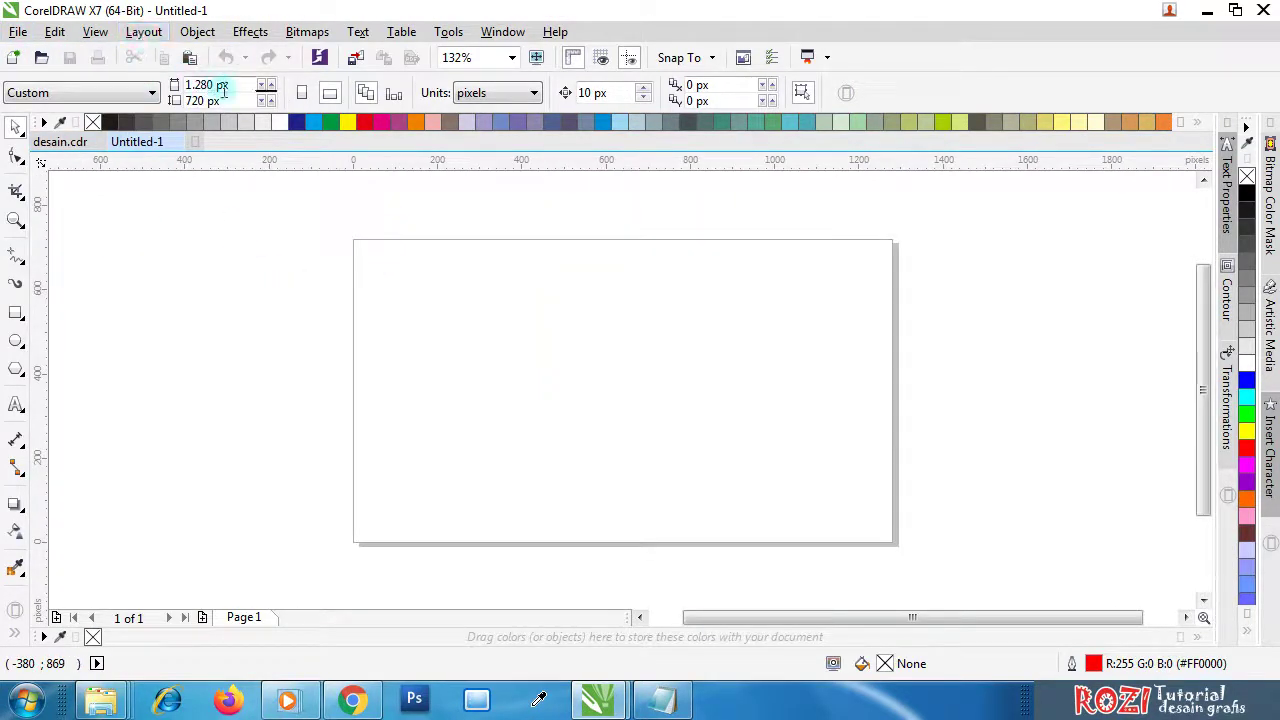
left_click(480, 93)
left_click(495, 306)
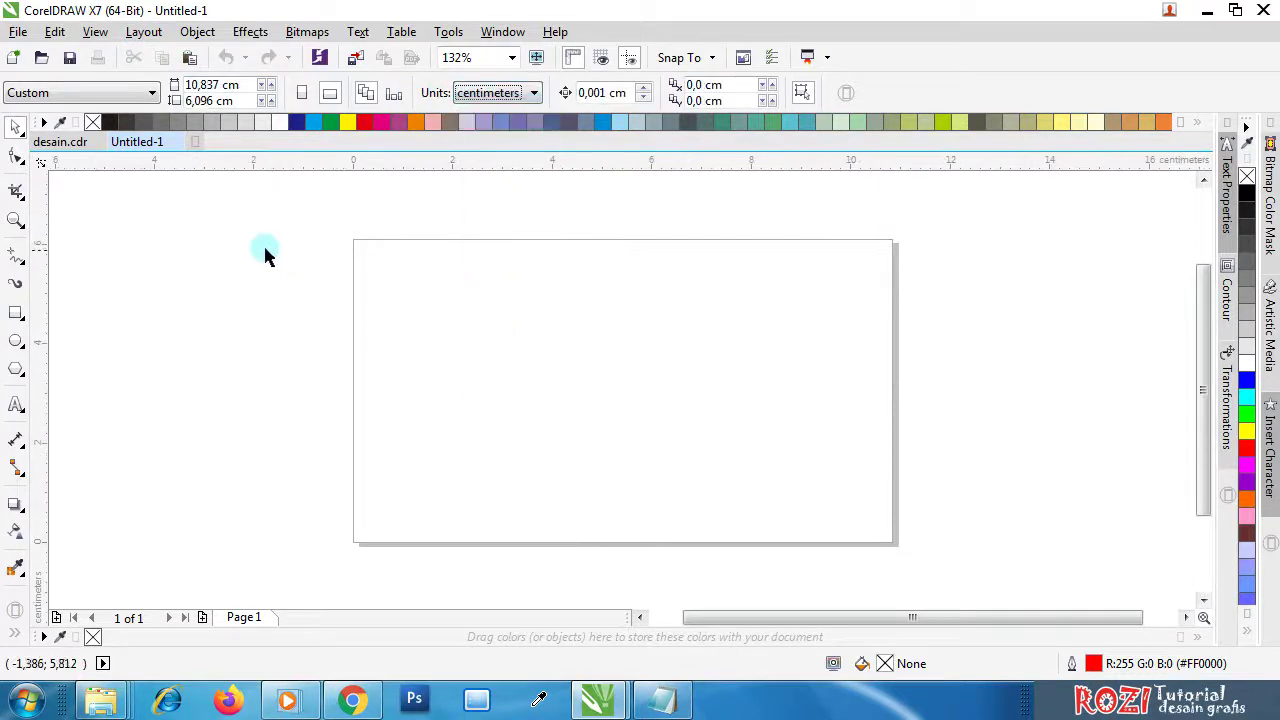
- Set the page size to 60 cm wide and 160 cm high
double_click(220, 85)
type("60")
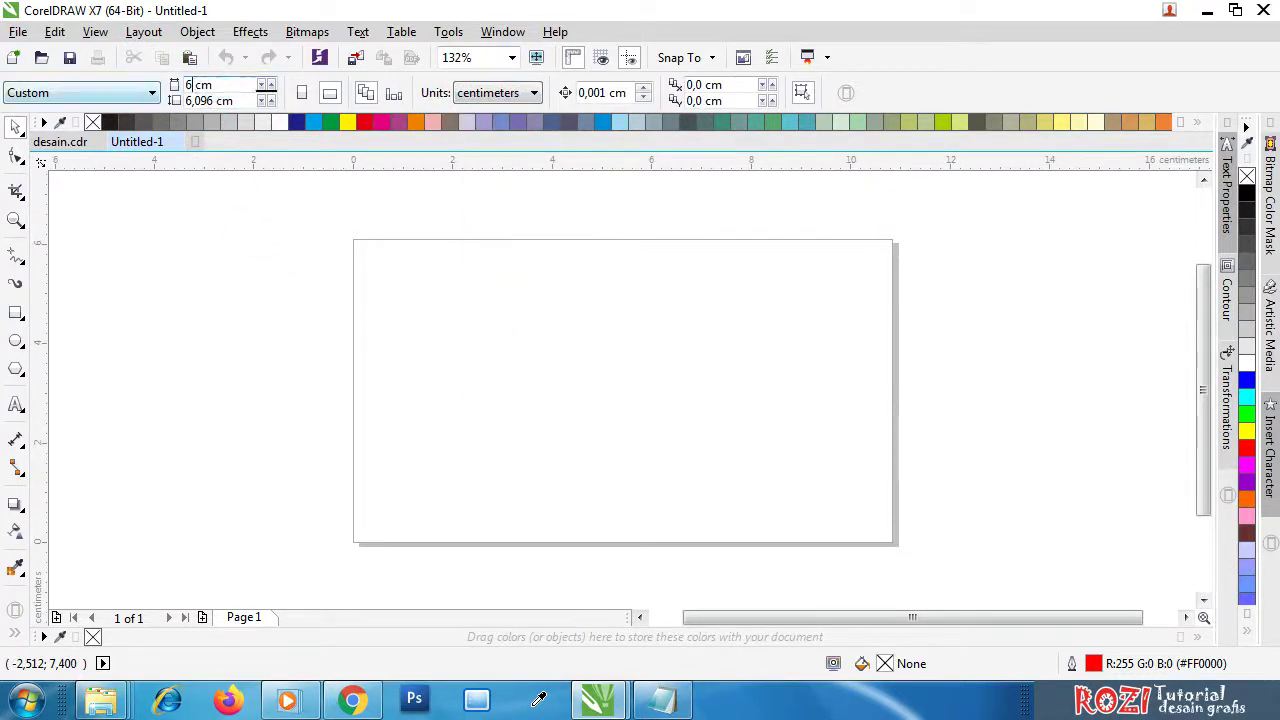
key("Return")
scroll(277, 246, "down", 3)
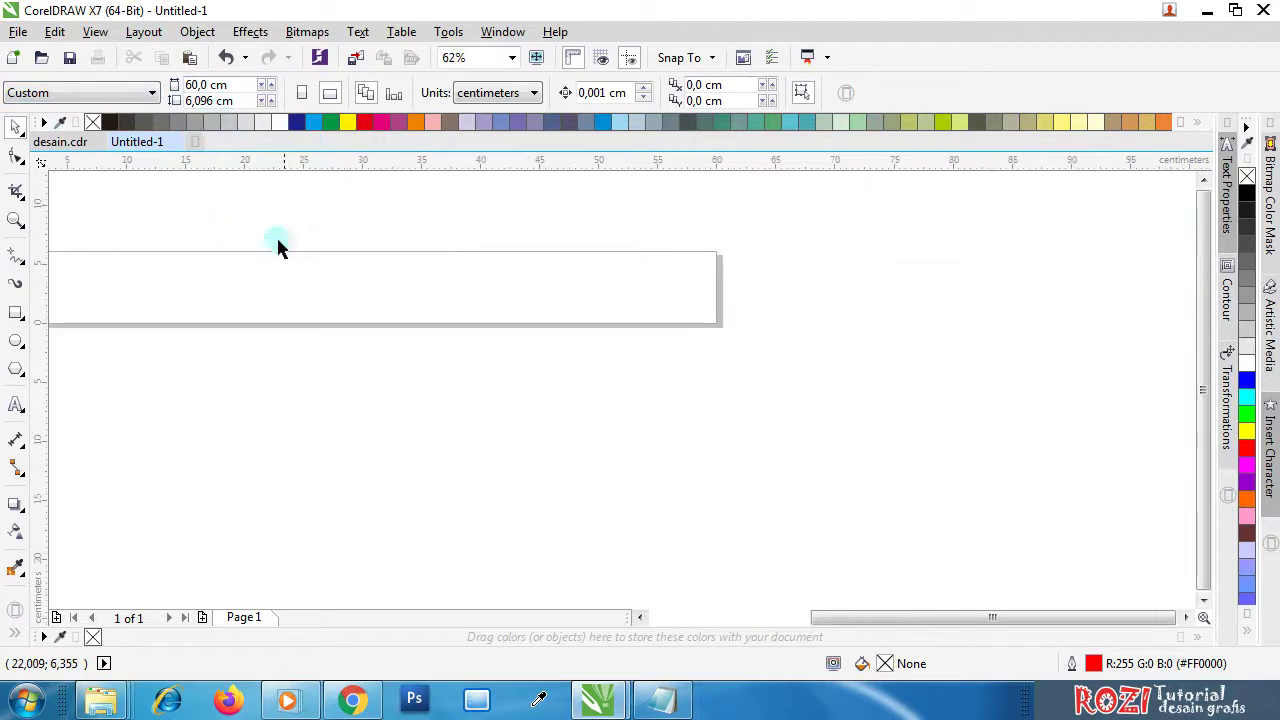
double_click(212, 101)
type("16")
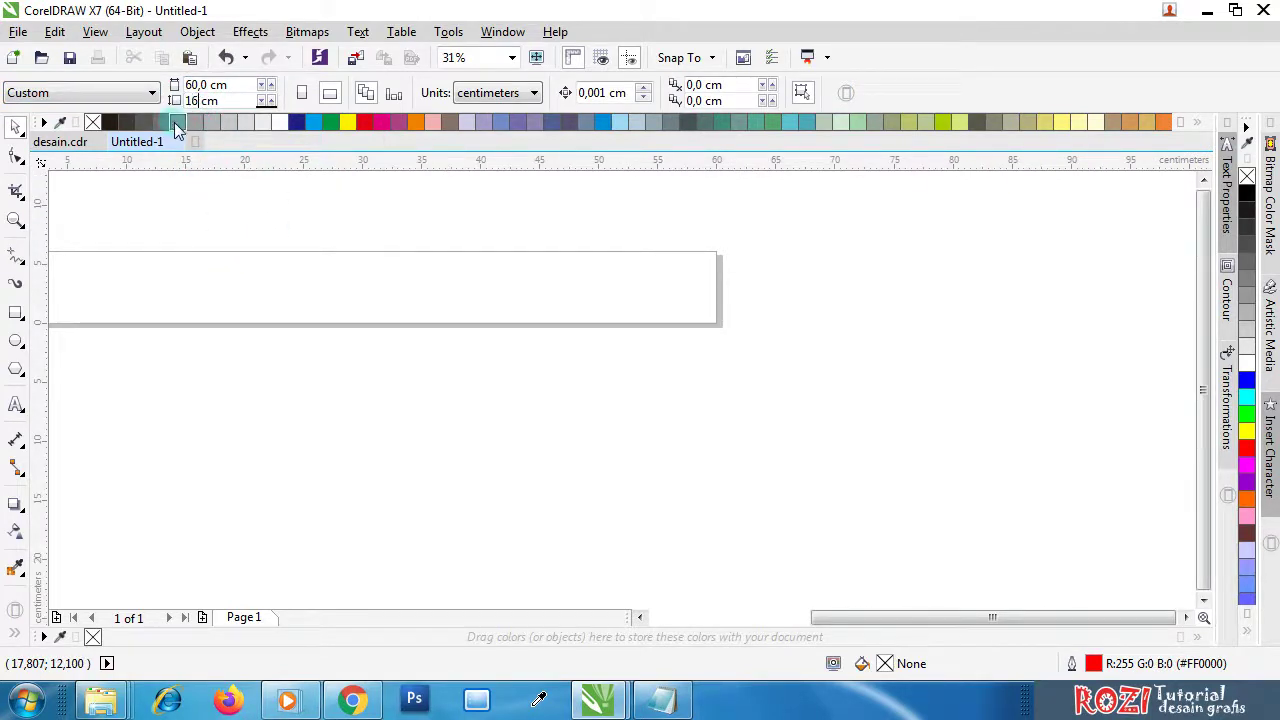
type("0")
key("Return")
scroll(648, 340, "down", 1)
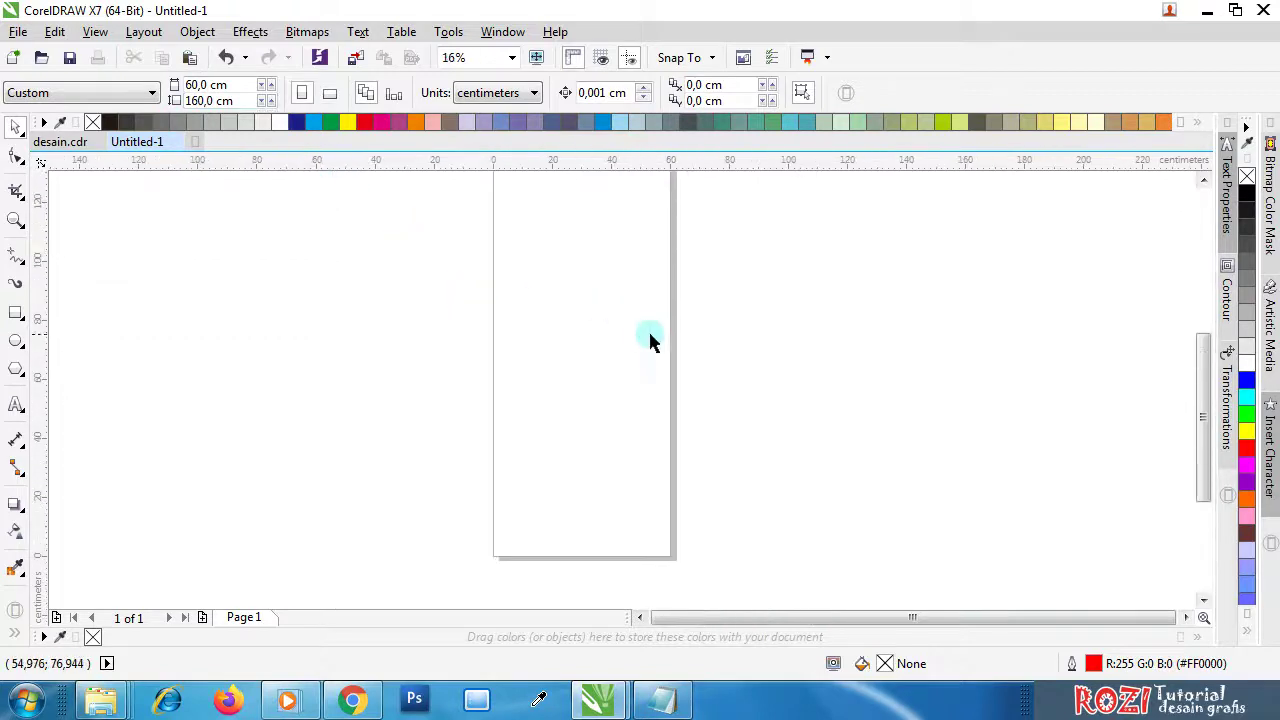
scroll(630, 336, "down", 2)
scroll(591, 266, "up", 1)
scroll(591, 266, "down", 1)
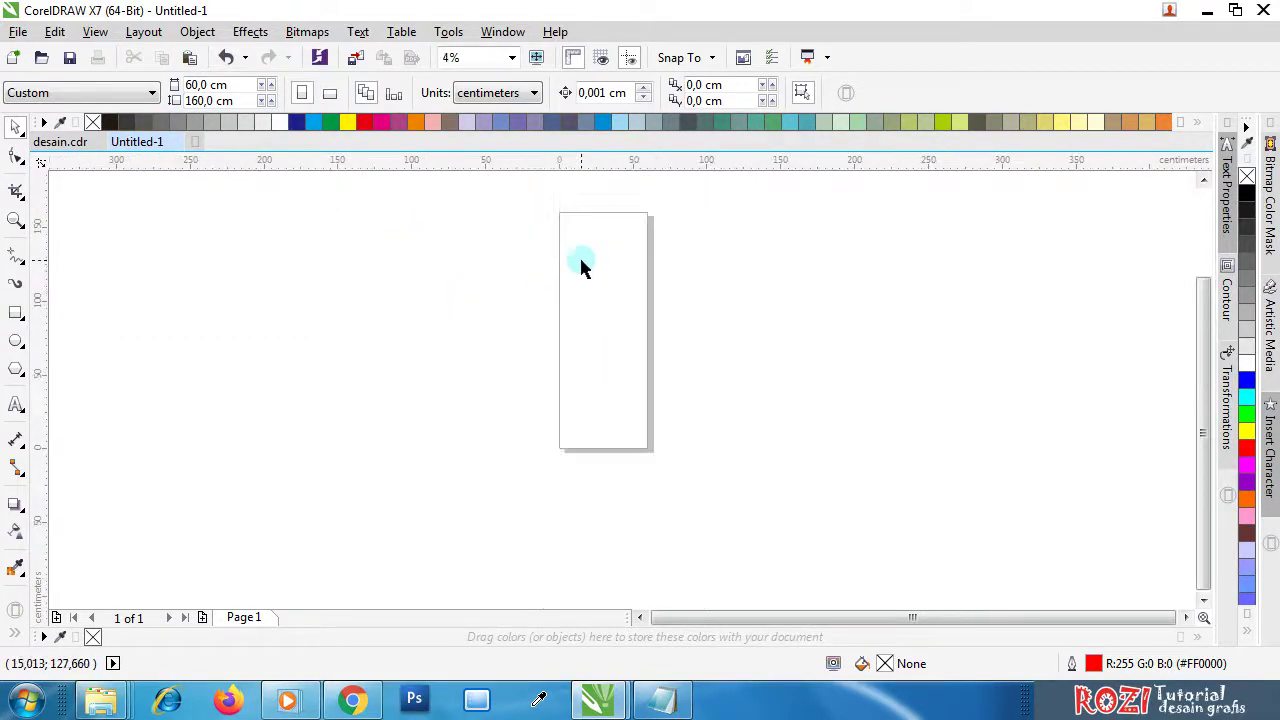
- Set the document's rendering resolution to 72 dpi in the page setup
left_click(143, 31)
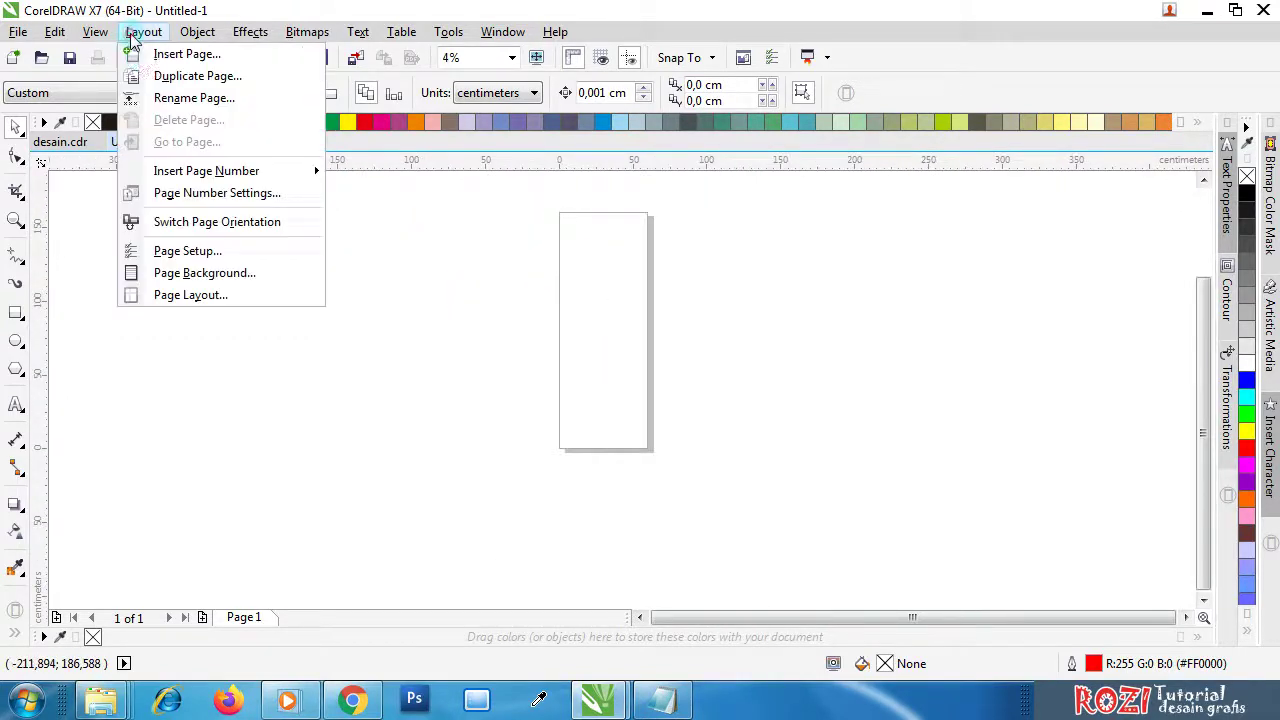
left_click(178, 255)
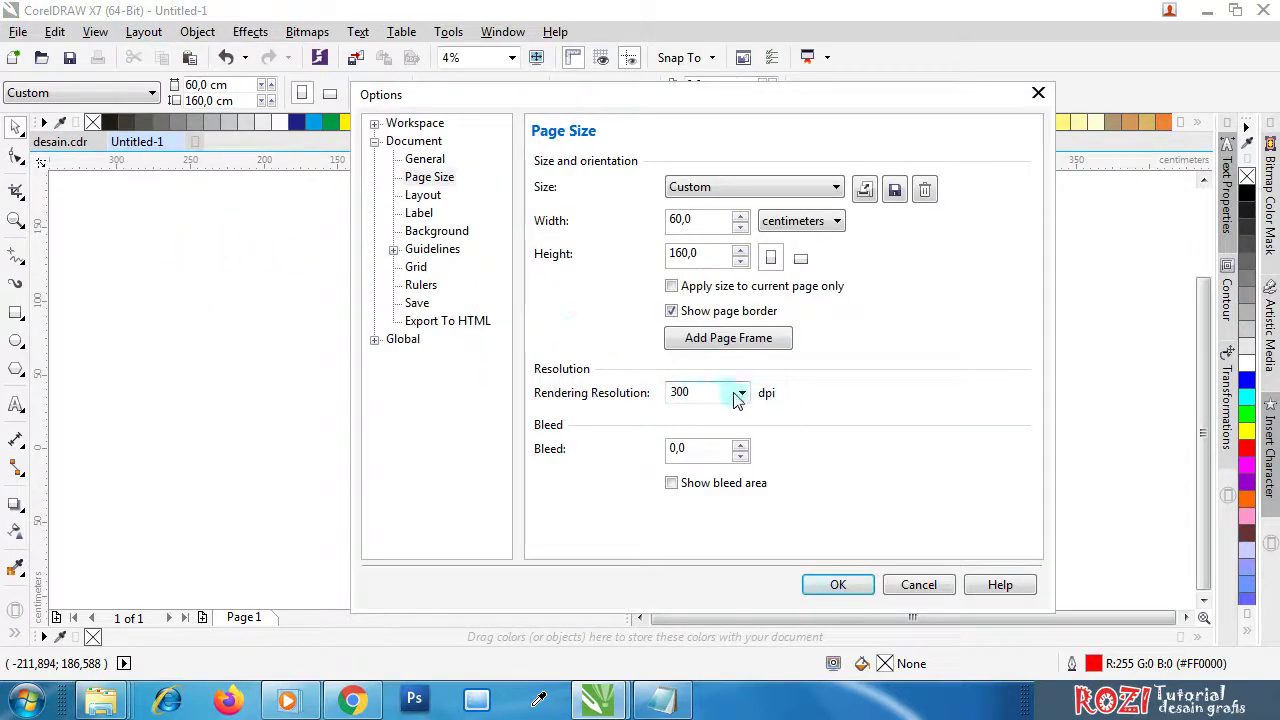
left_click(740, 393)
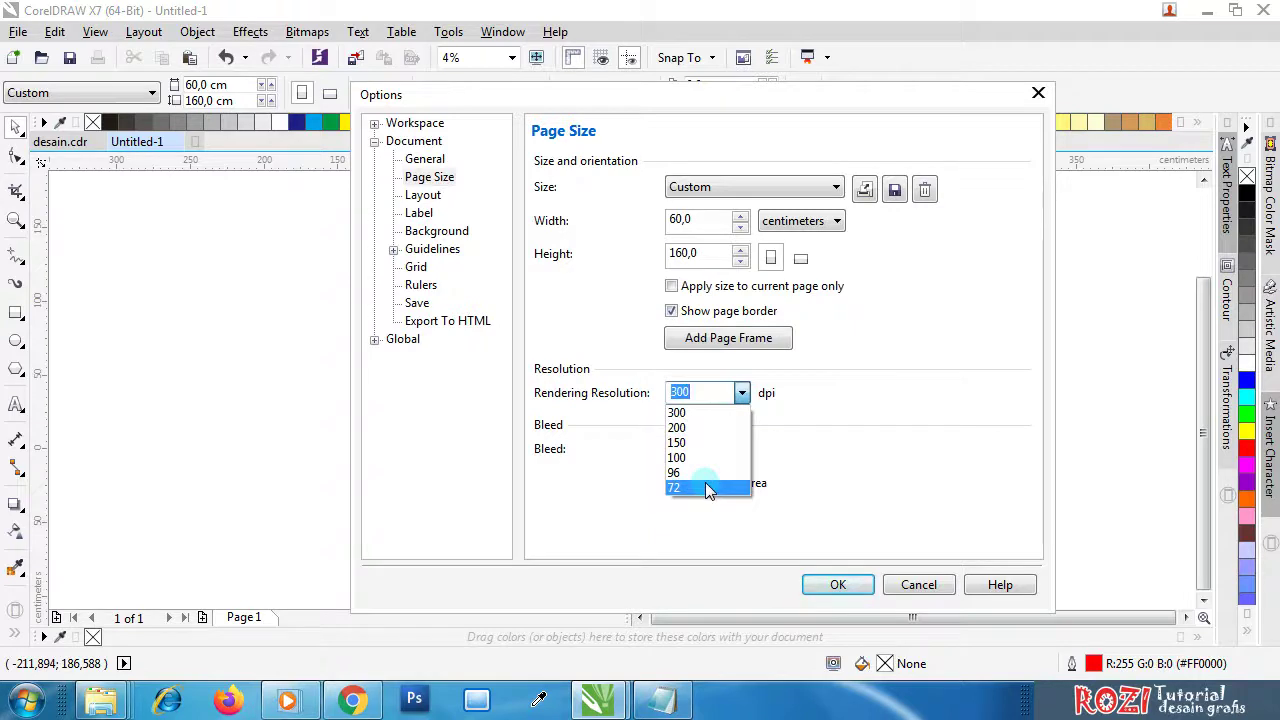
left_click(706, 487)
left_click(840, 586)
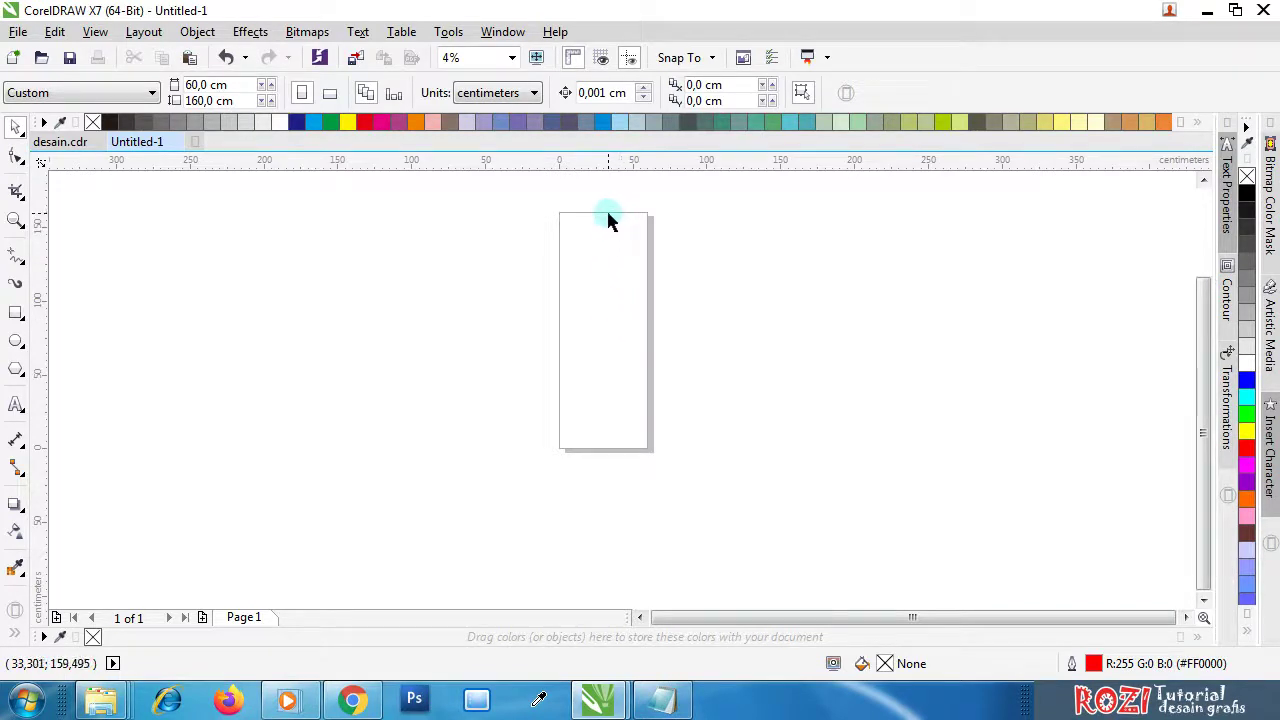
scroll(597, 213, "up", 1)
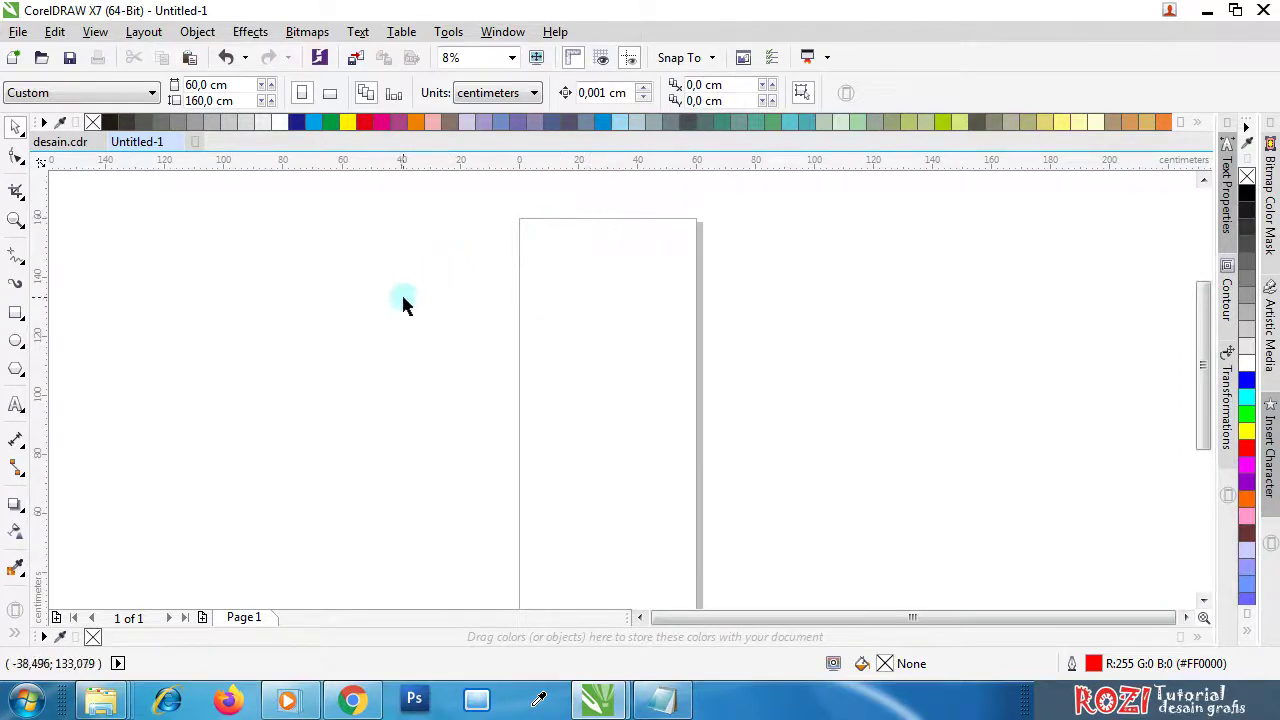
- In desain.cdr, duplicate the whole finished banner design and place the copy just right of the original
left_click(58, 141)
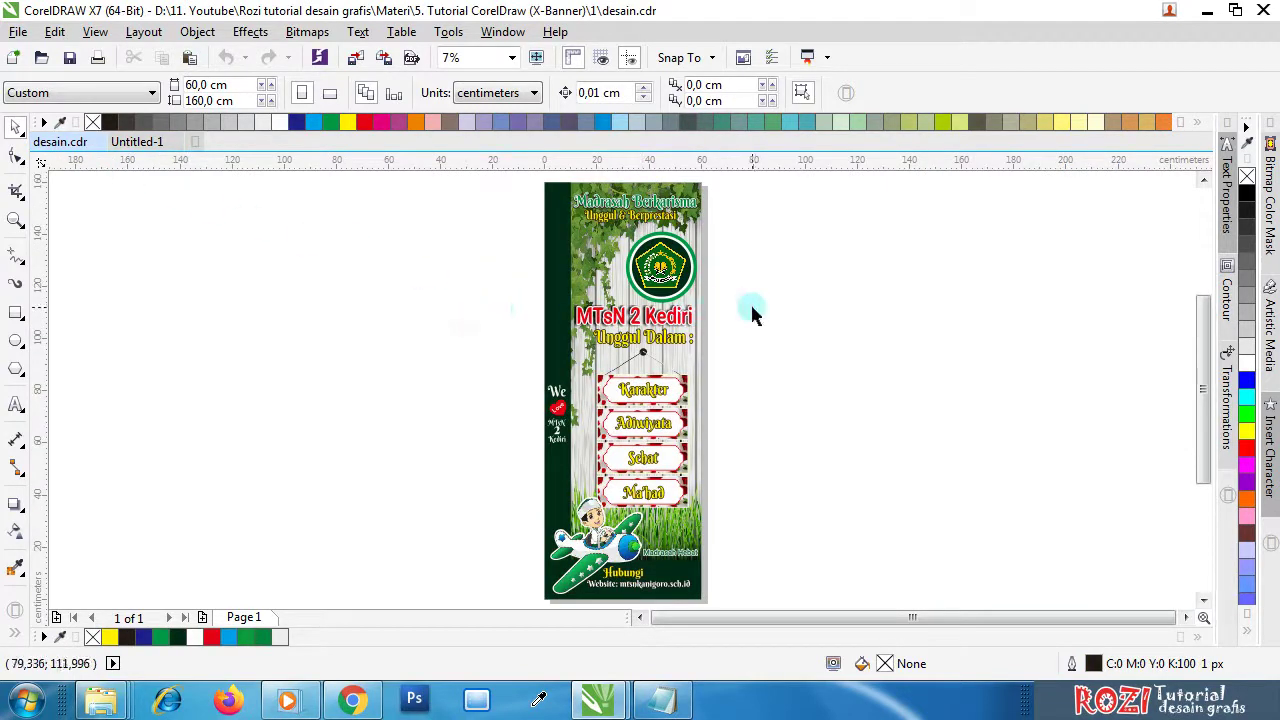
left_click(127, 143)
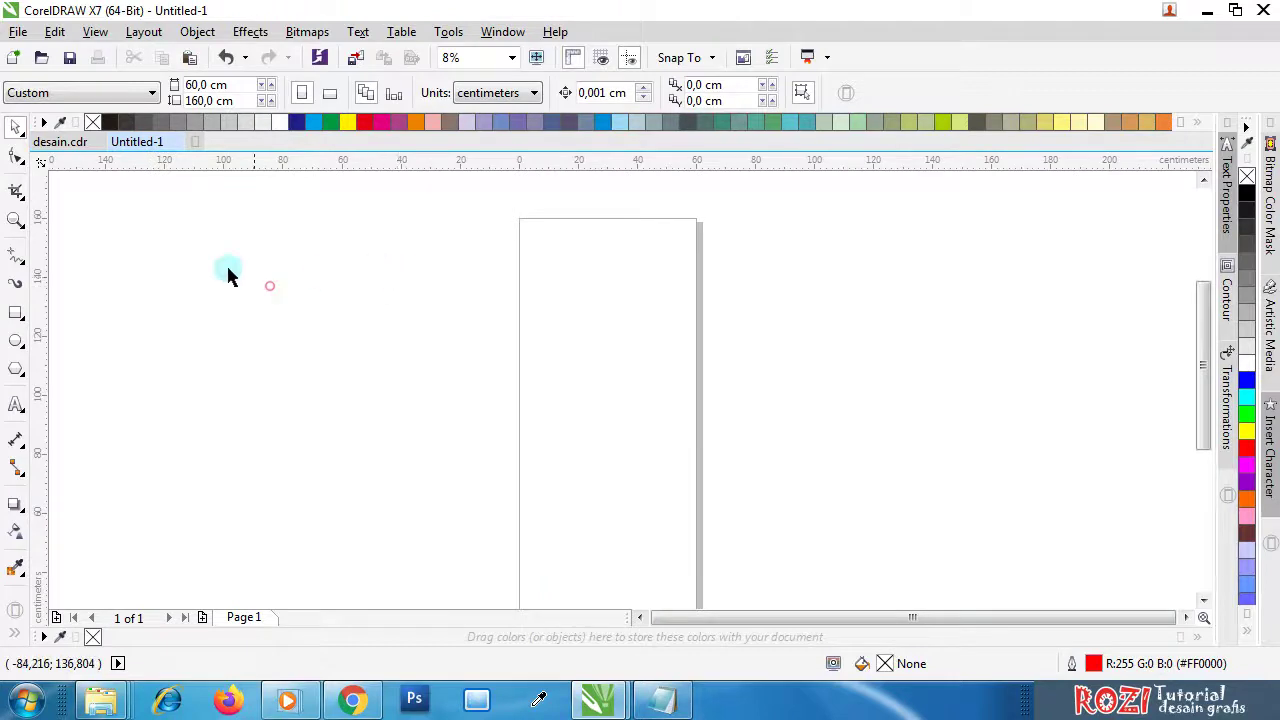
left_click(60, 142)
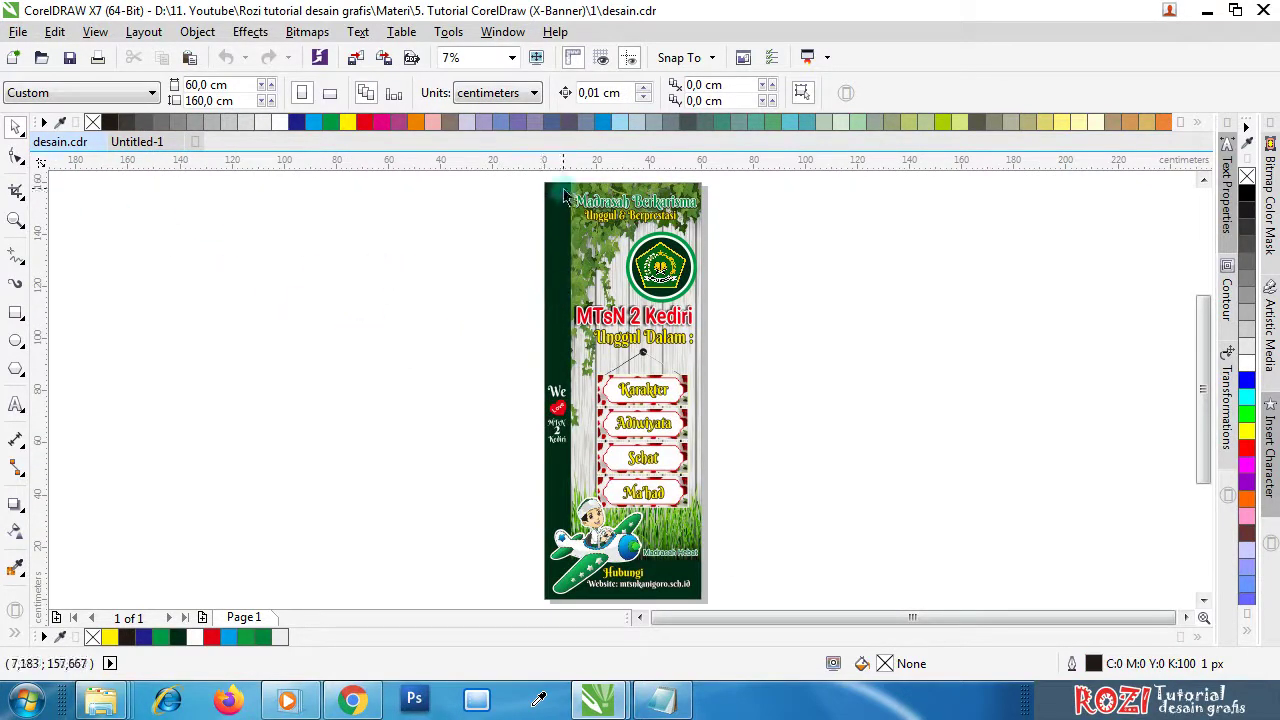
left_click(630, 182)
left_click(630, 92)
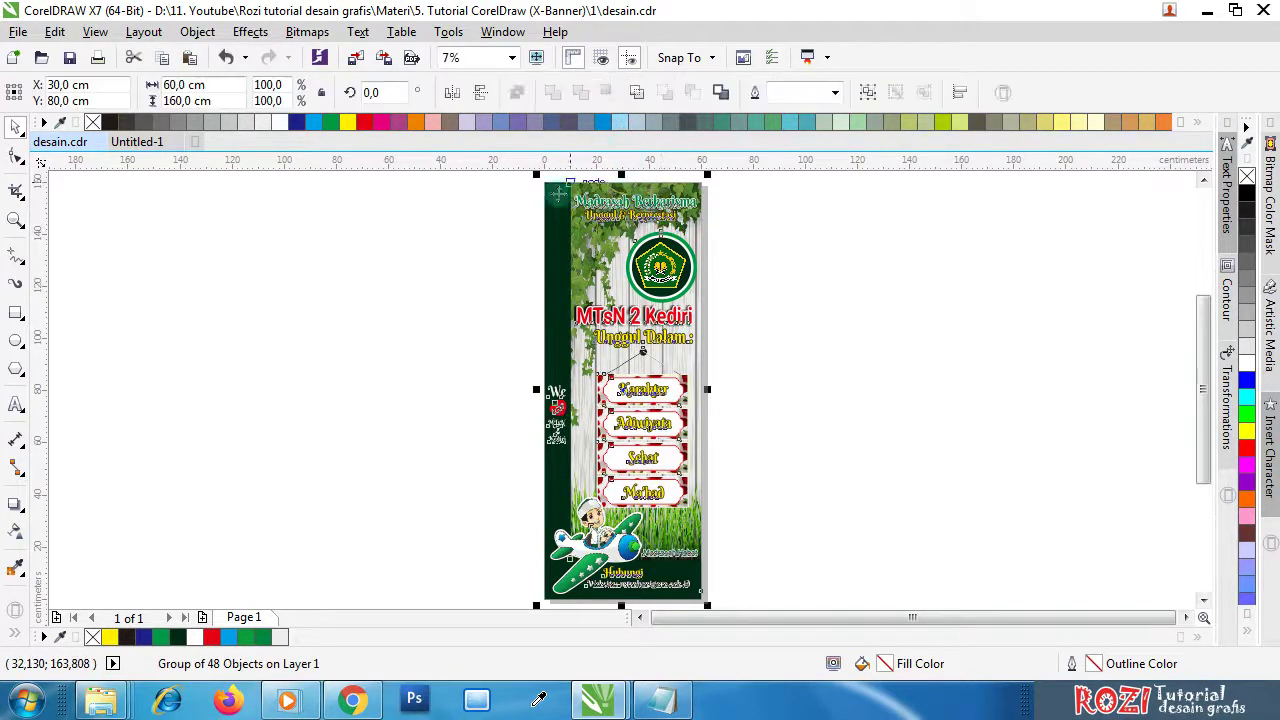
left_click_drag(531, 177, 728, 566)
left_click_drag(641, 320, 855, 359)
right_click(855, 359)
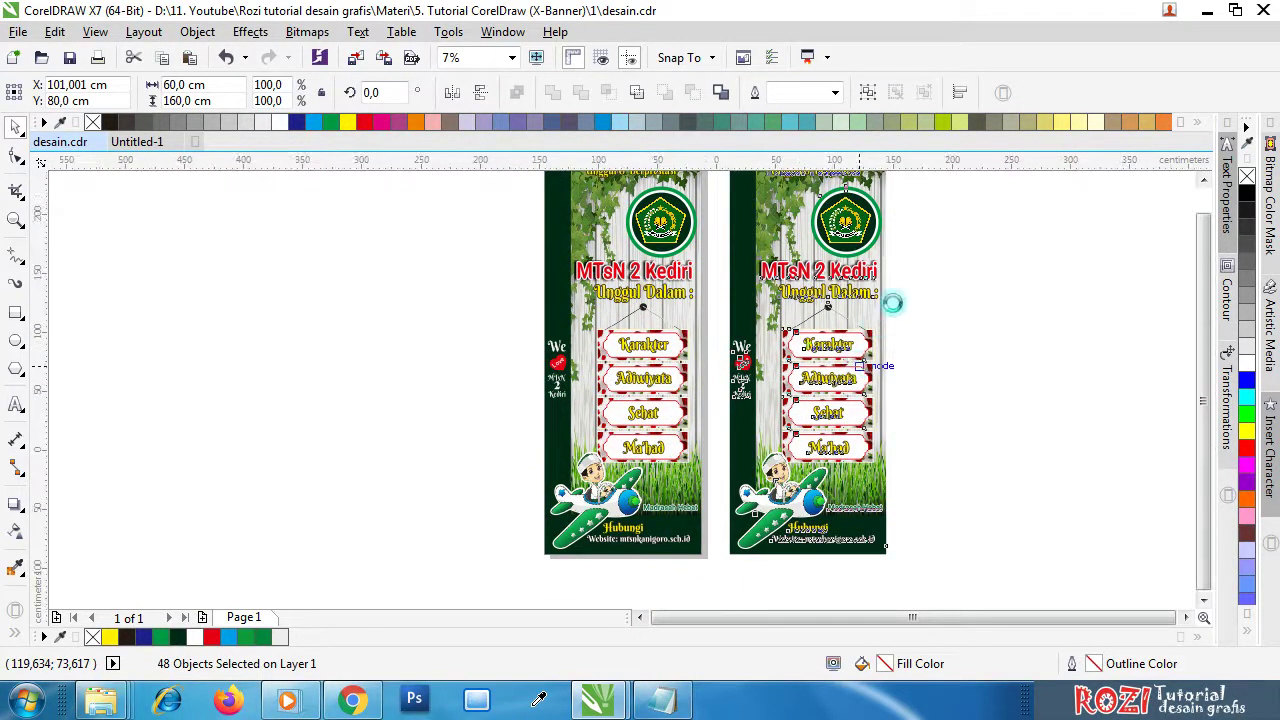
scroll(886, 290, "down", 2)
scroll(886, 312, "up", 1)
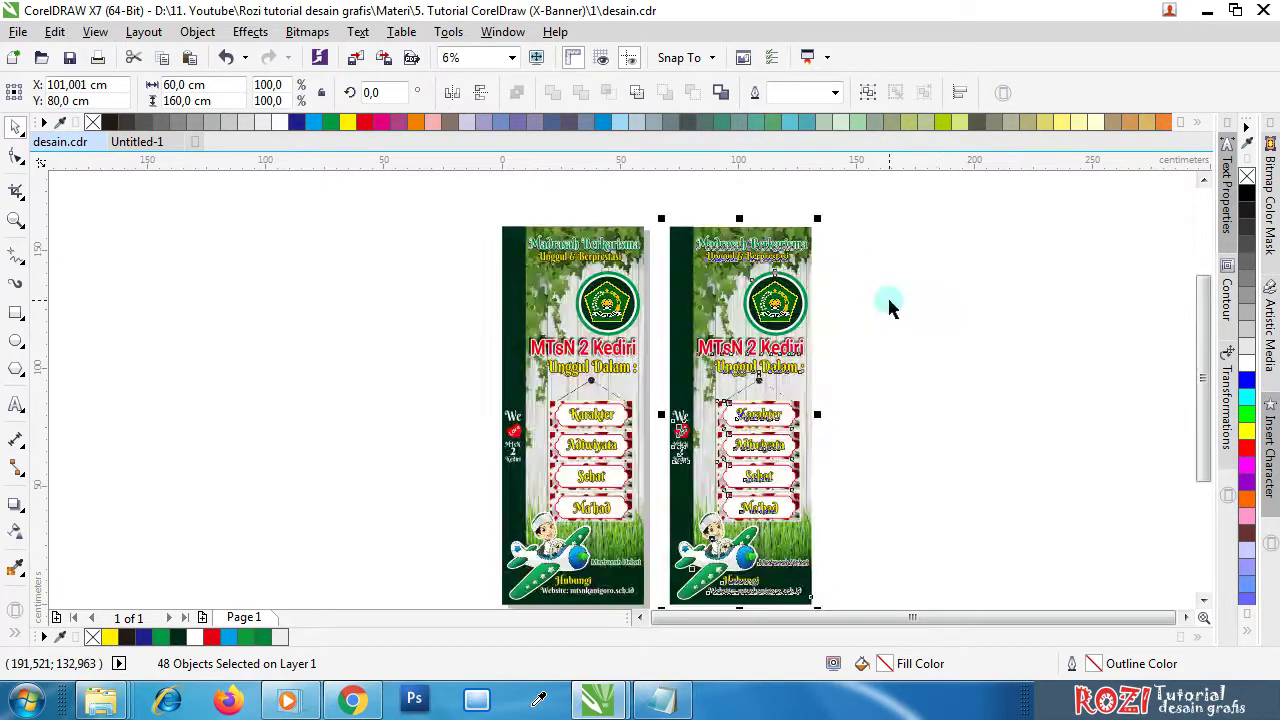
- Move the ivy-and-wood background bitmap out of the copied banner to the empty area on its right
left_click(871, 246)
left_click(735, 245)
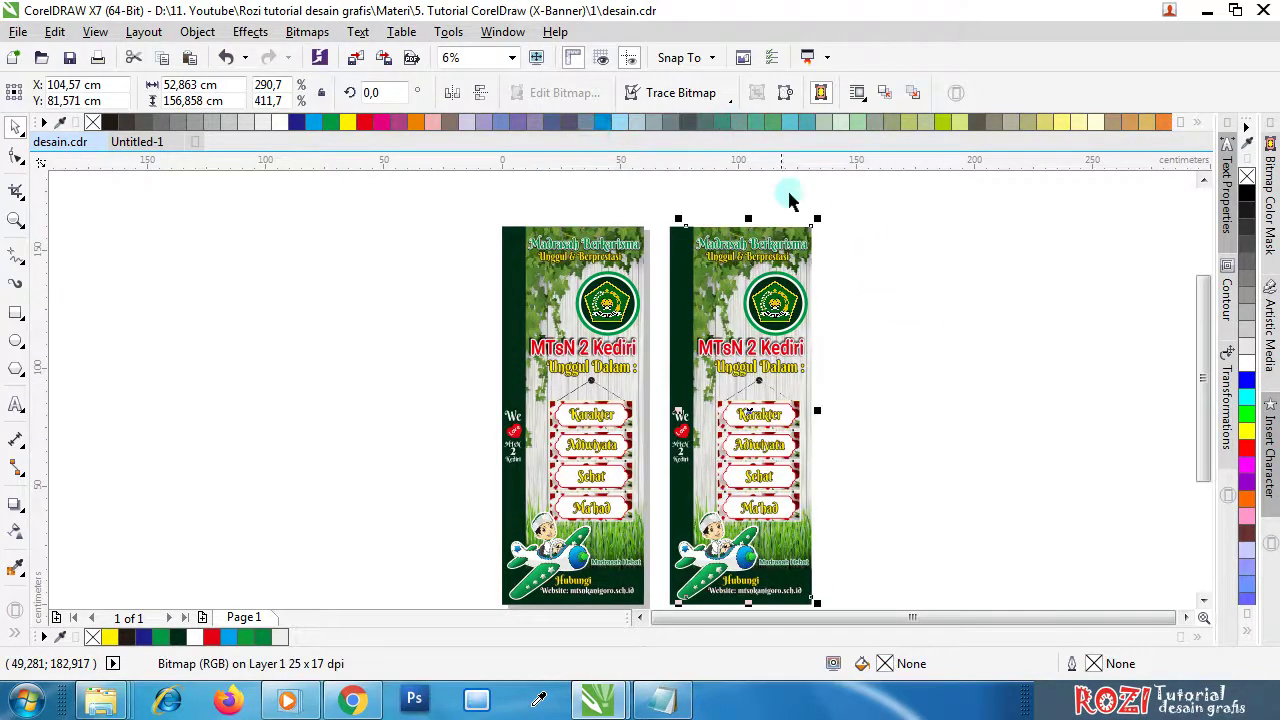
left_click(846, 200)
left_click_drag(716, 288, 899, 288)
right_click(899, 288)
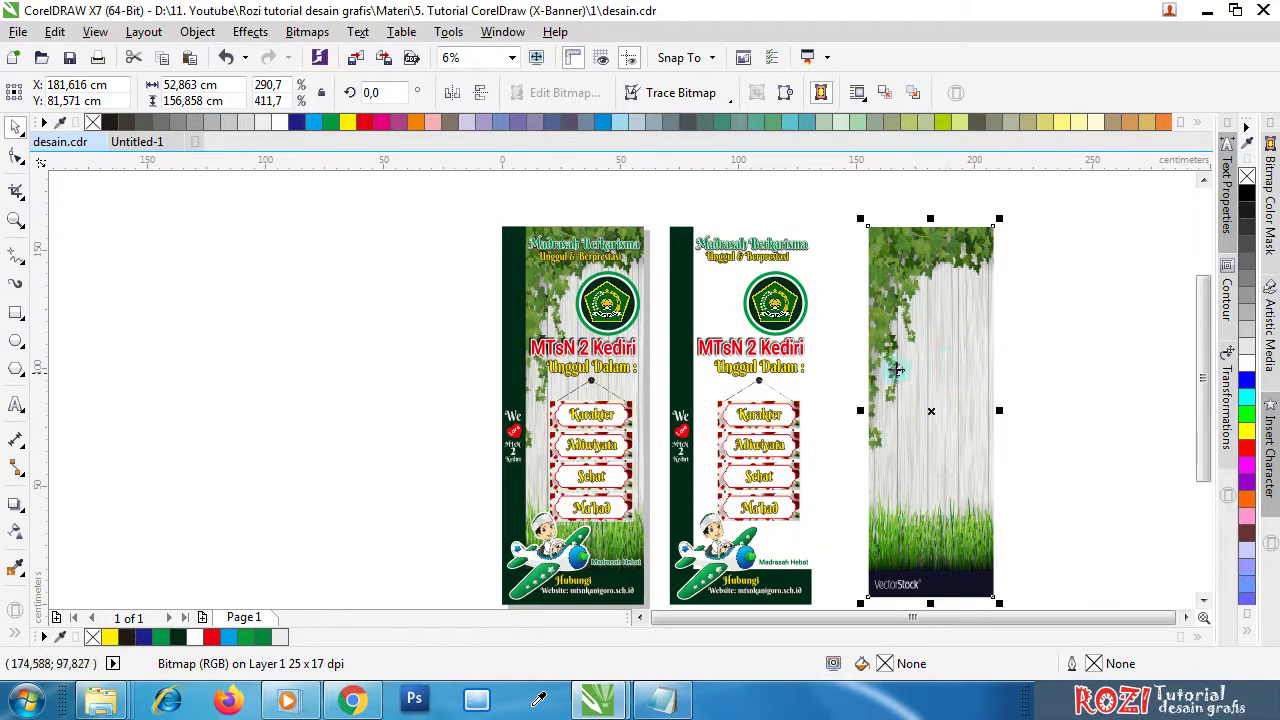
left_click(306, 410)
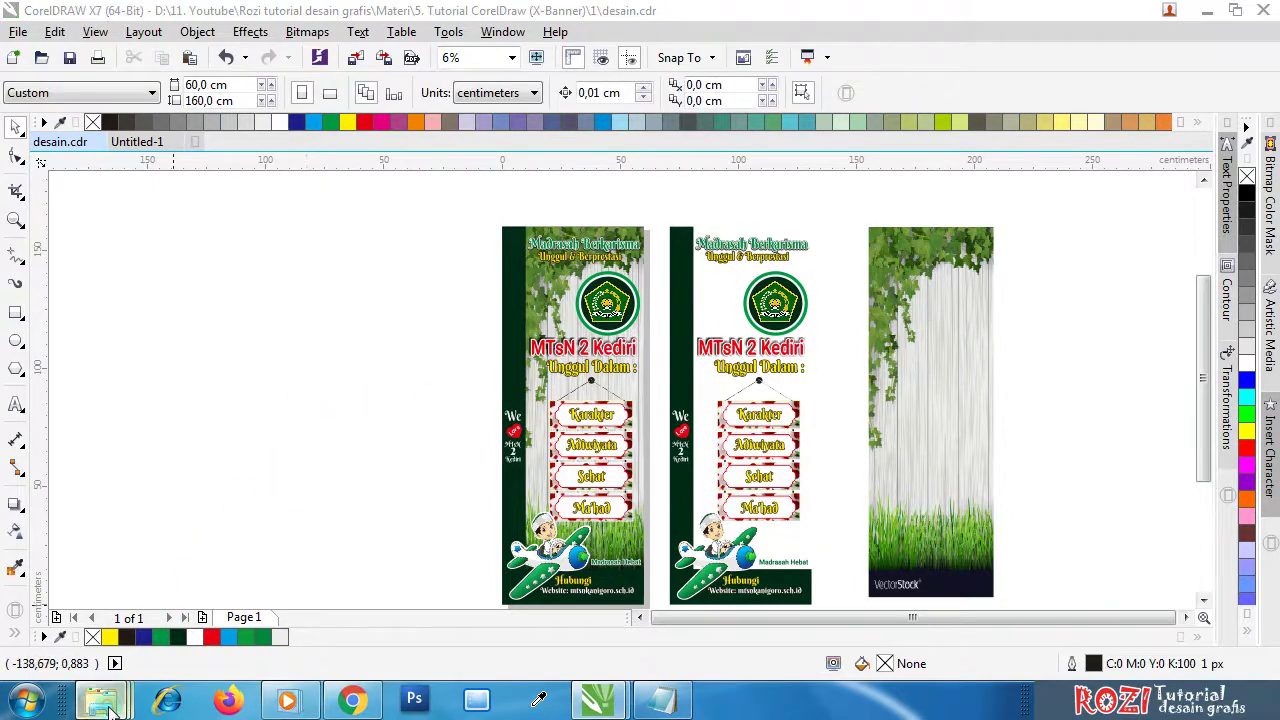
- Review the source images and font files in the Upload folder, then return to CorelDRAW
mouse_move(100, 700)
left_click(577, 627)
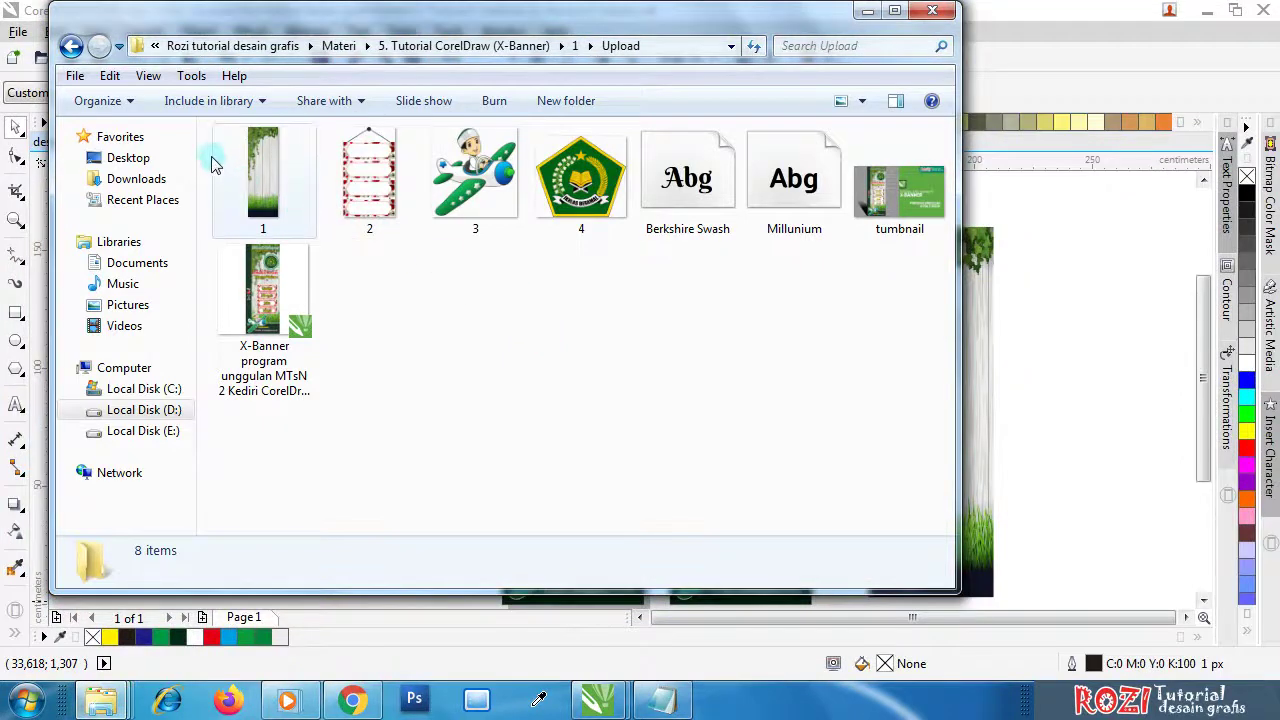
left_click_drag(200, 152, 874, 251)
left_click(760, 309)
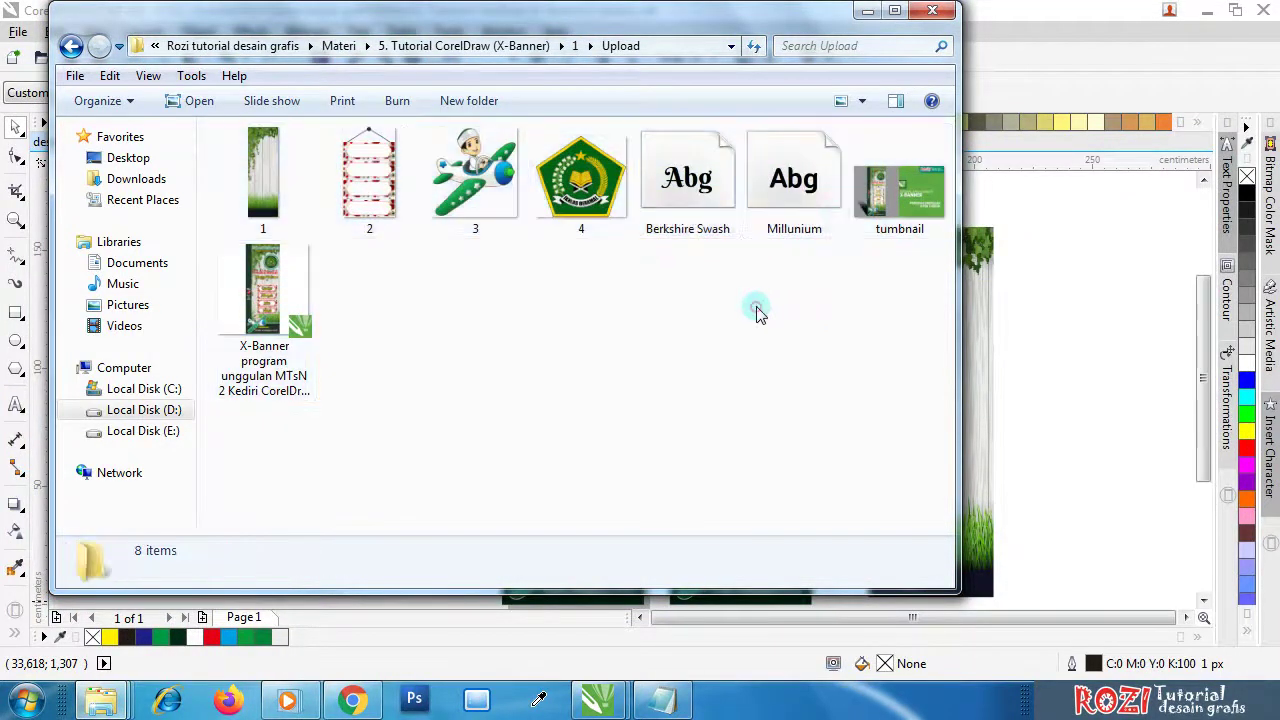
left_click(1135, 216)
- Import background image 1 from the Upload folder into the Untitled-1 document, left of the page
left_click(148, 142)
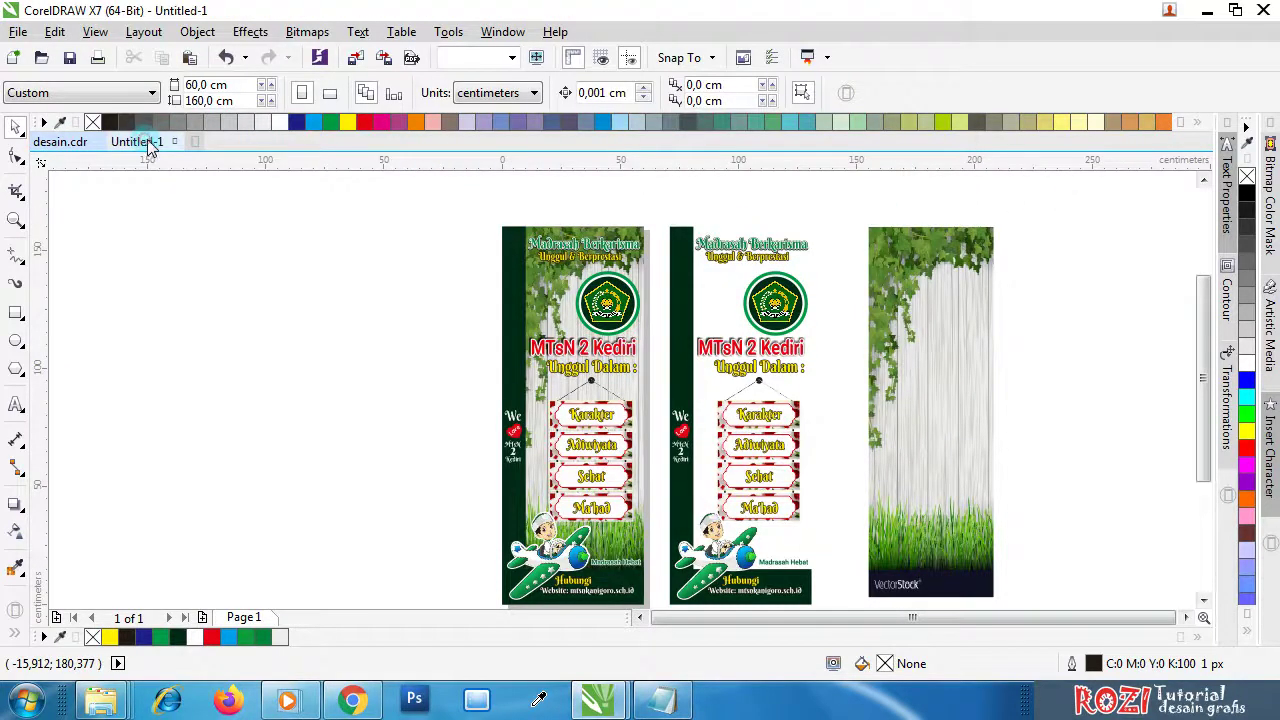
mouse_move(100, 700)
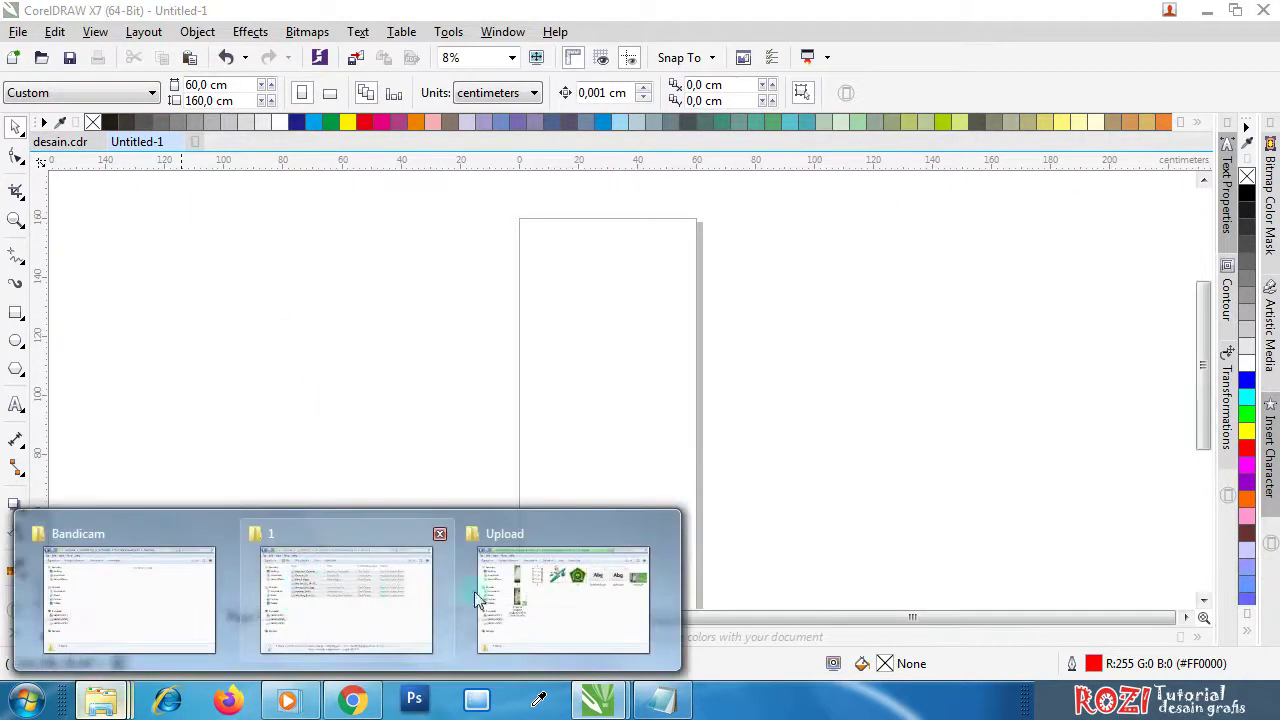
left_click(512, 602)
left_click_drag(289, 34, 702, 209)
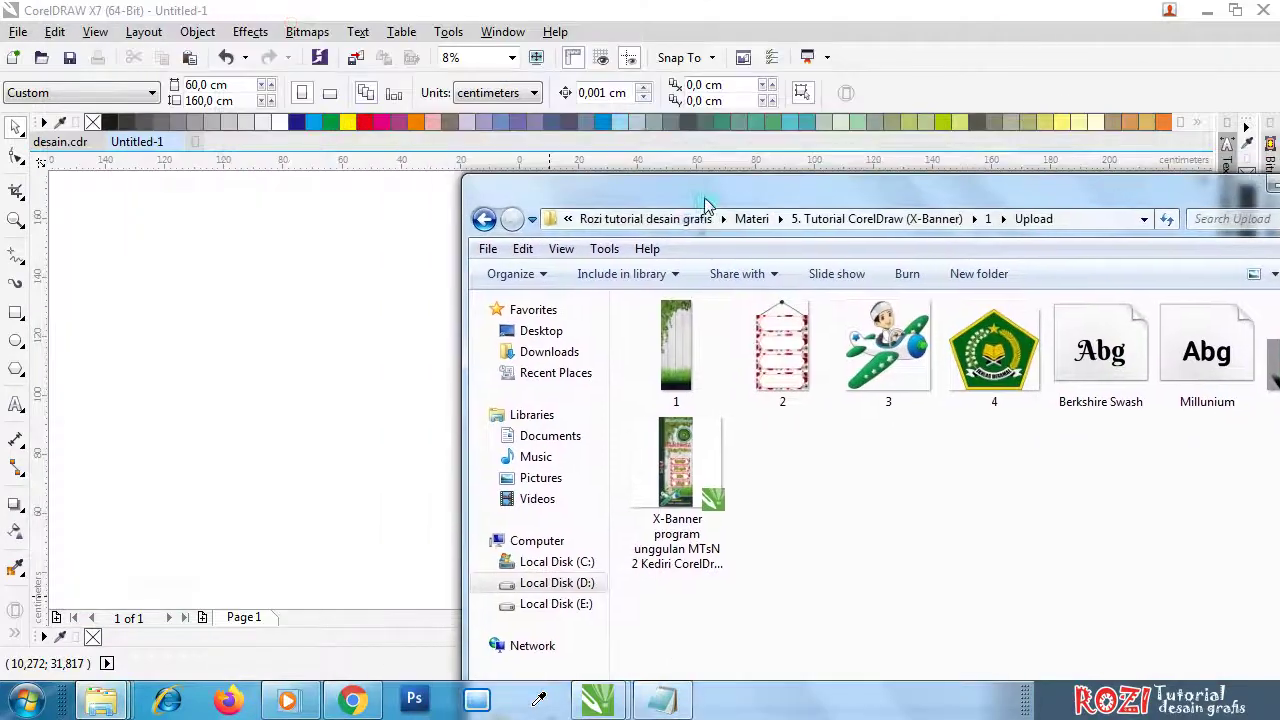
left_click_drag(673, 348, 313, 343)
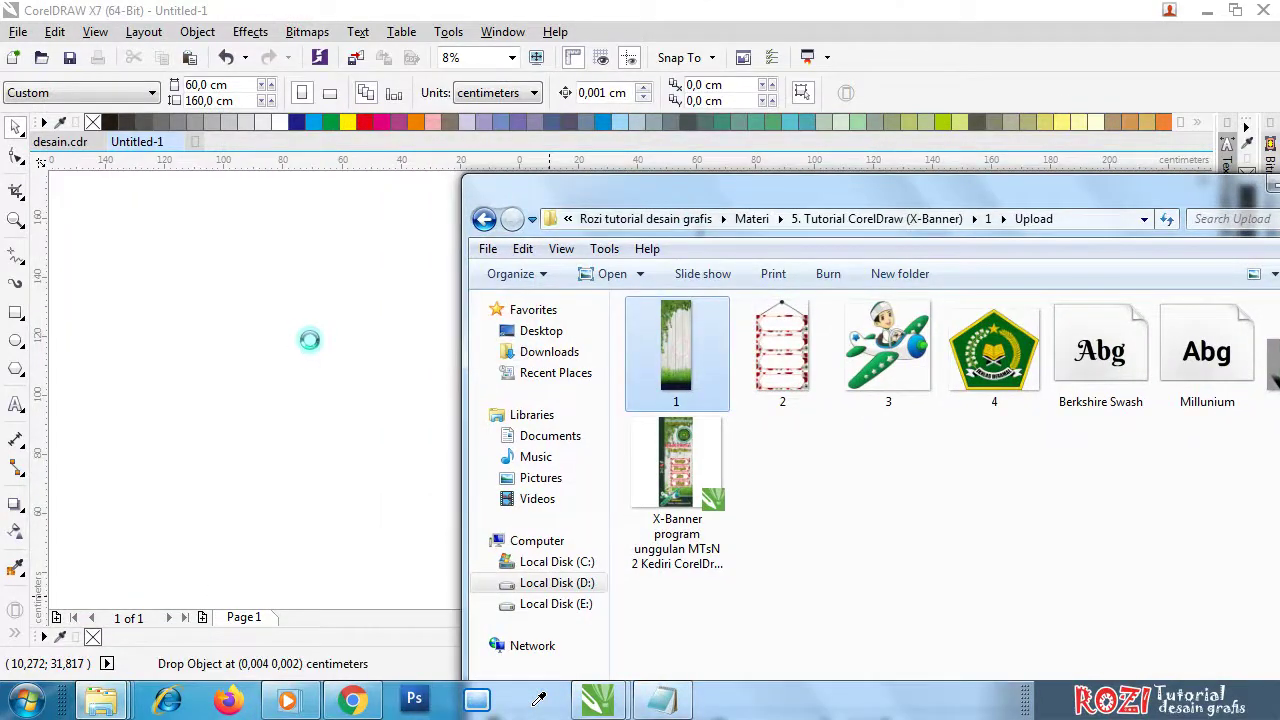
left_click(215, 349)
left_click(251, 323)
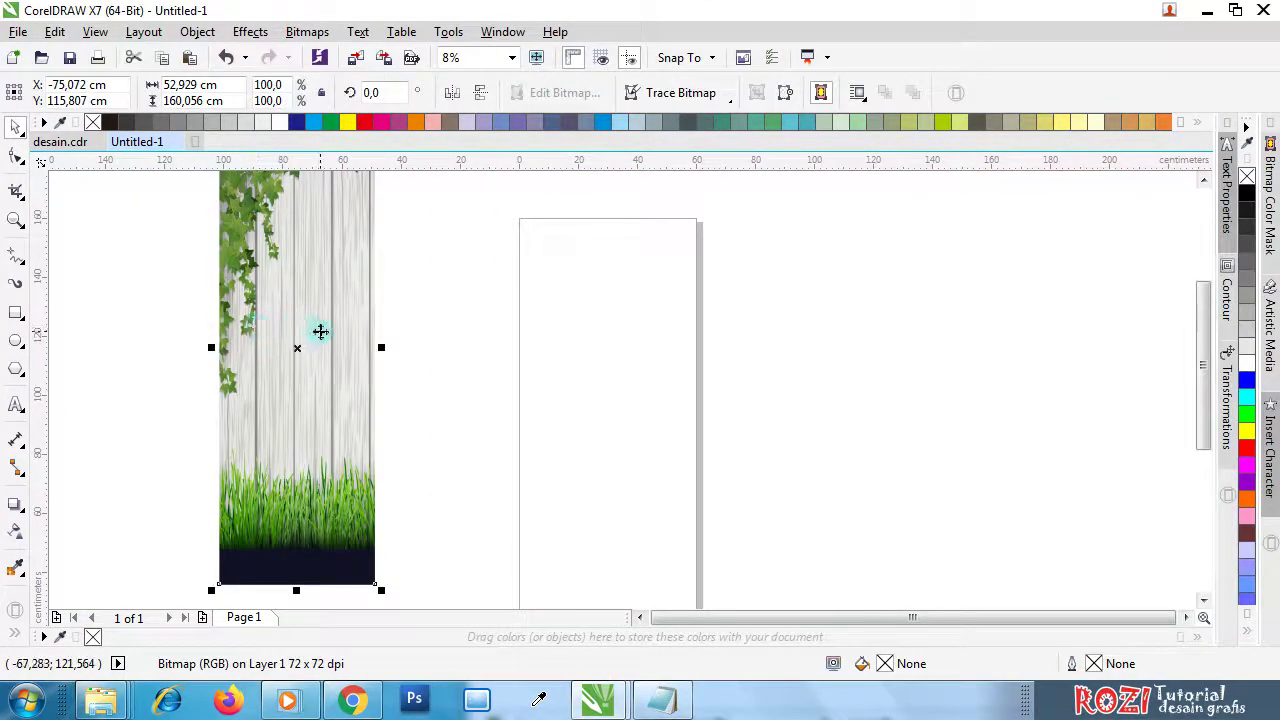
- Center the imported background image on the page, then move it horizontally to the empty area right of the page
scroll(320, 332, "down", 2)
key("p")
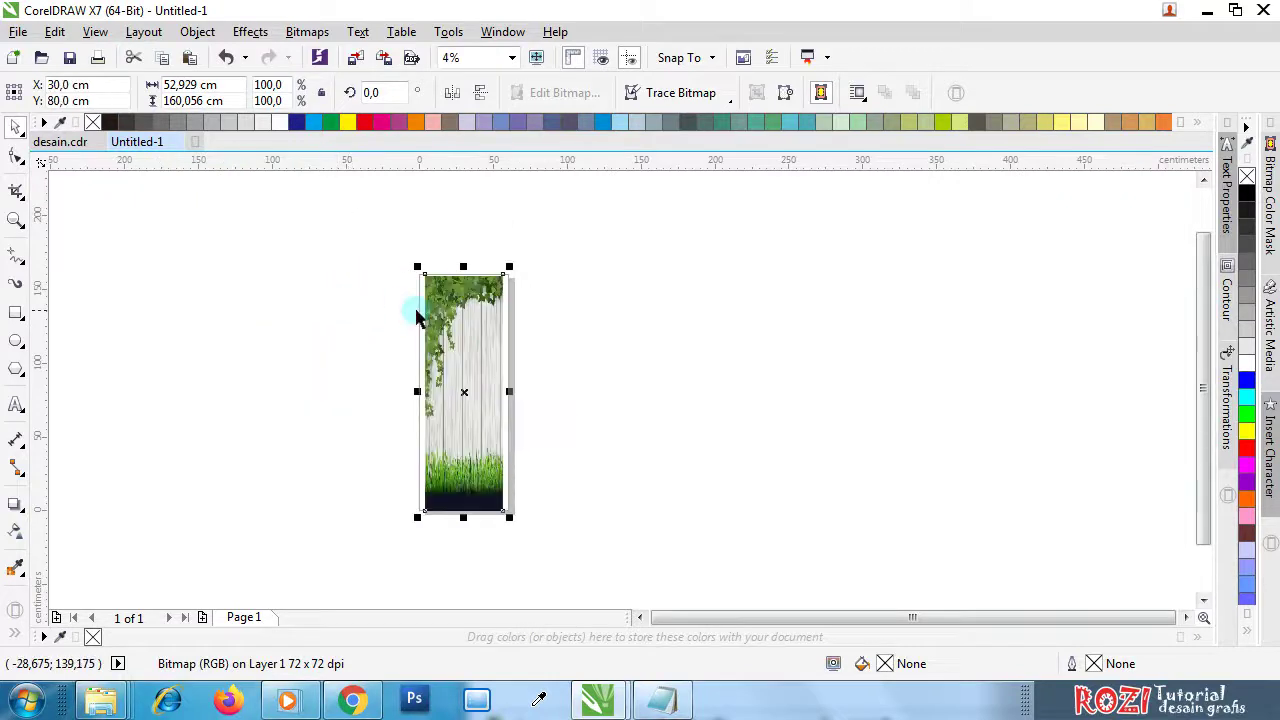
scroll(475, 270, "up", 2)
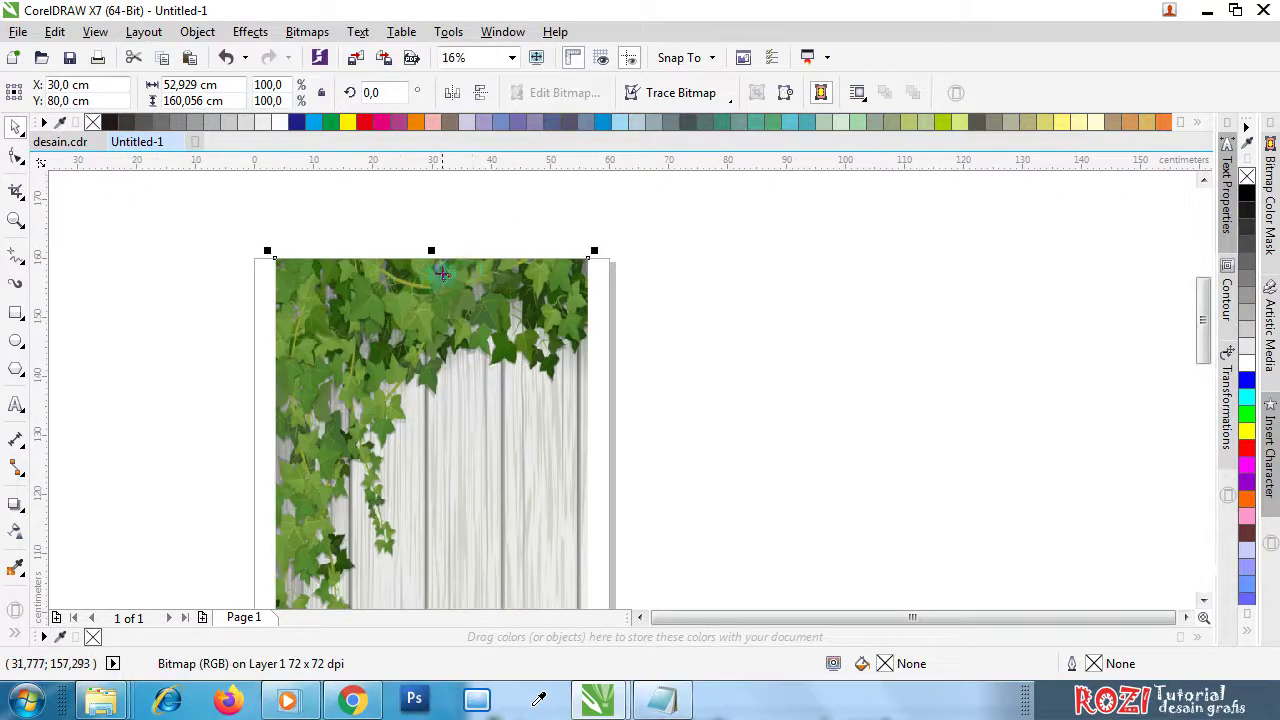
scroll(442, 273, "down", 2)
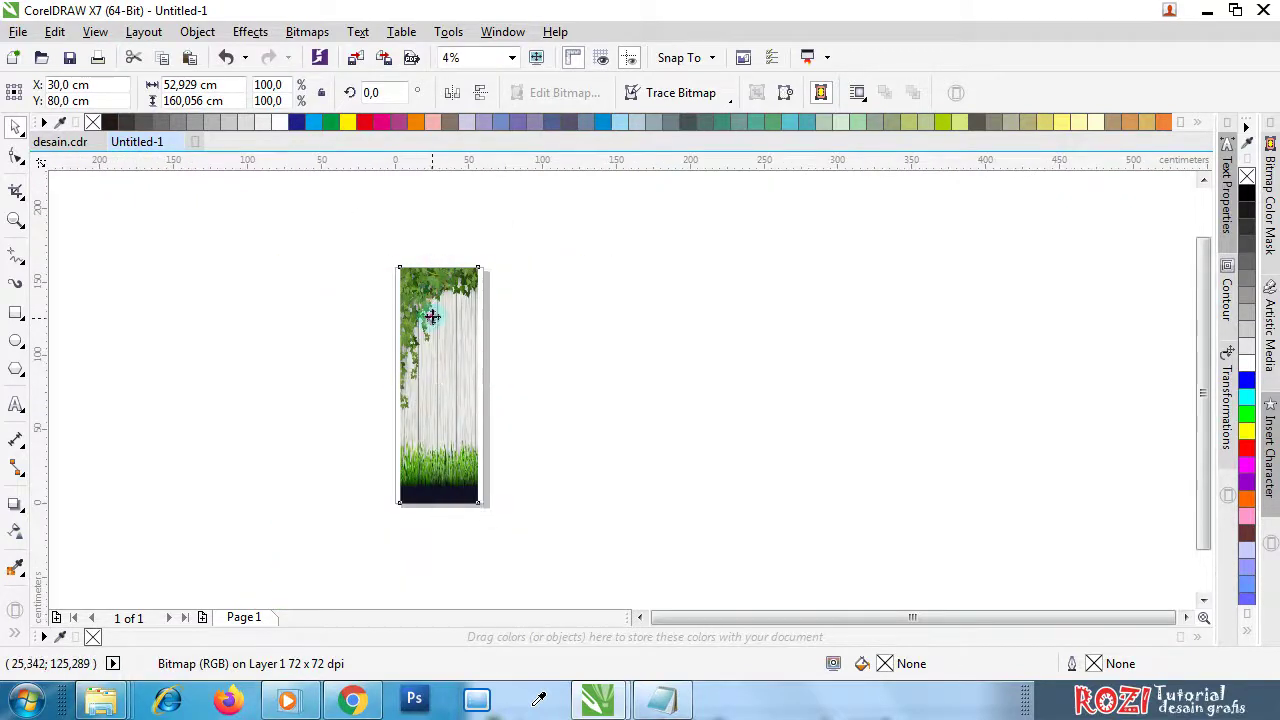
left_click_drag(432, 316, 618, 316)
left_click(149, 340)
- Draw an upright rectangle about 56 by 158 cm in the empty area left of the page
left_click(16, 313)
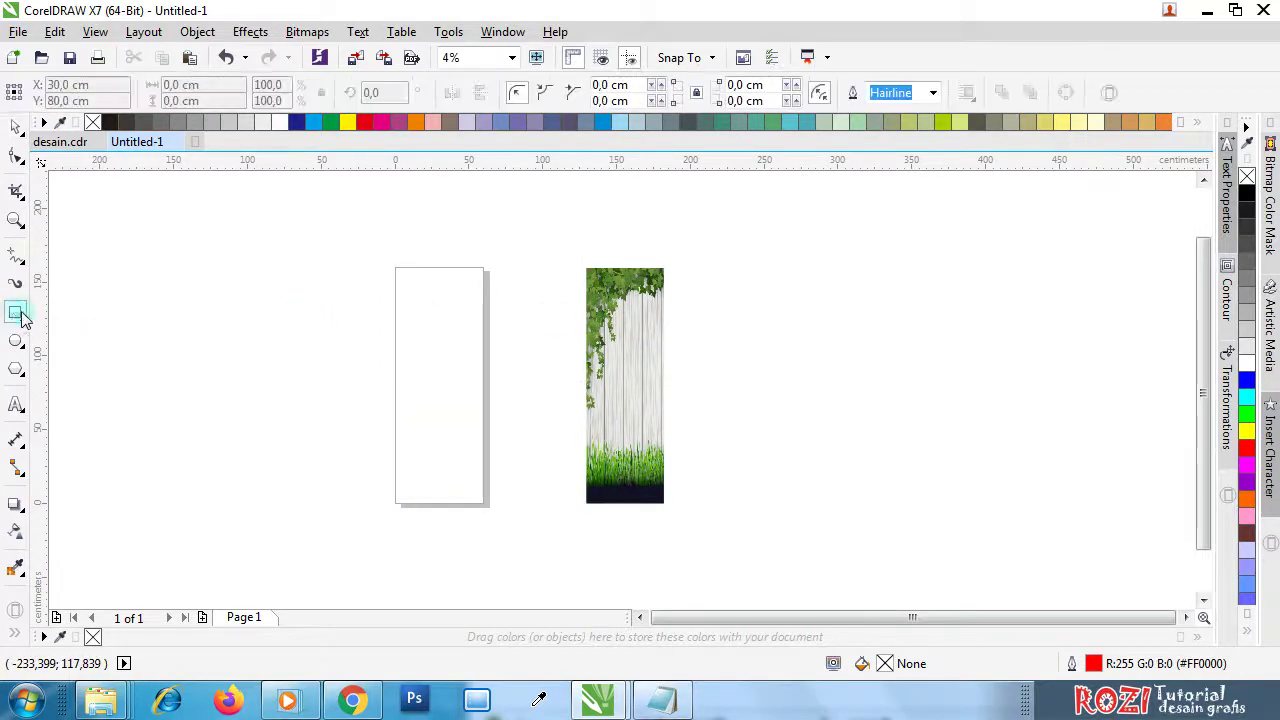
mouse_move(165, 270)
left_mouse_down()
mouse_move(249, 471)
mouse_move(249, 505)
left_mouse_up()
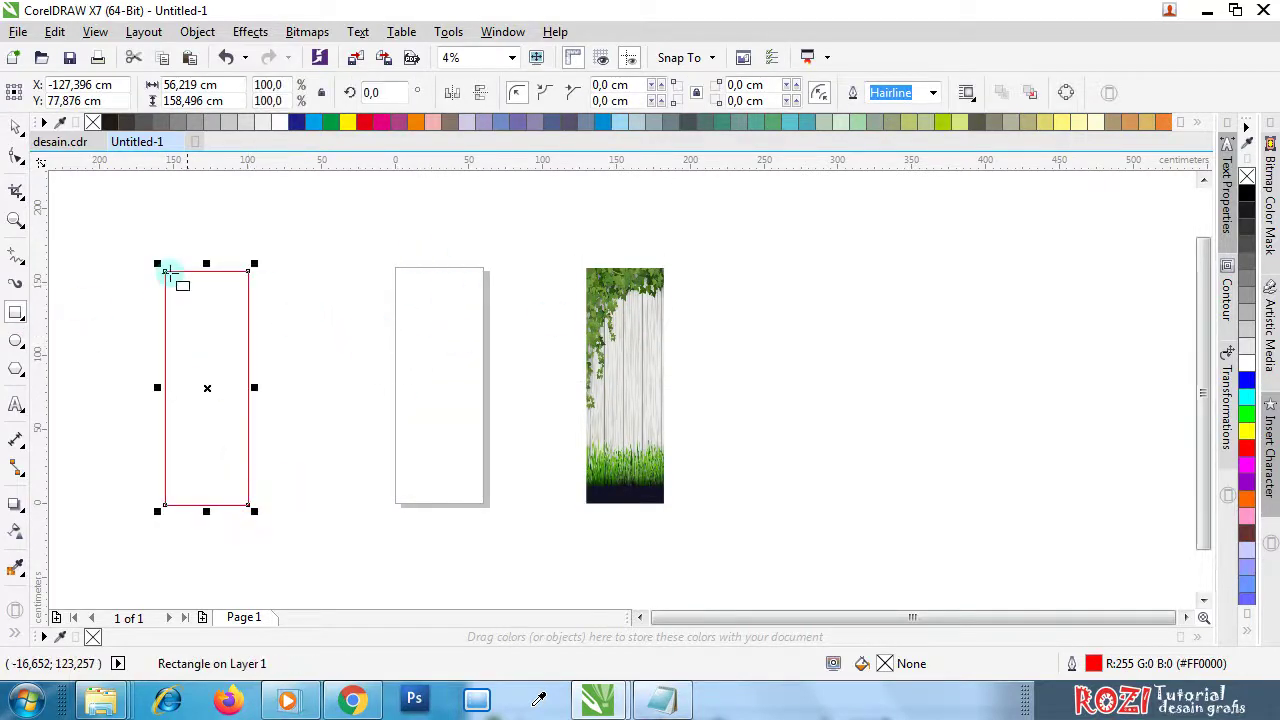
left_click(14, 127)
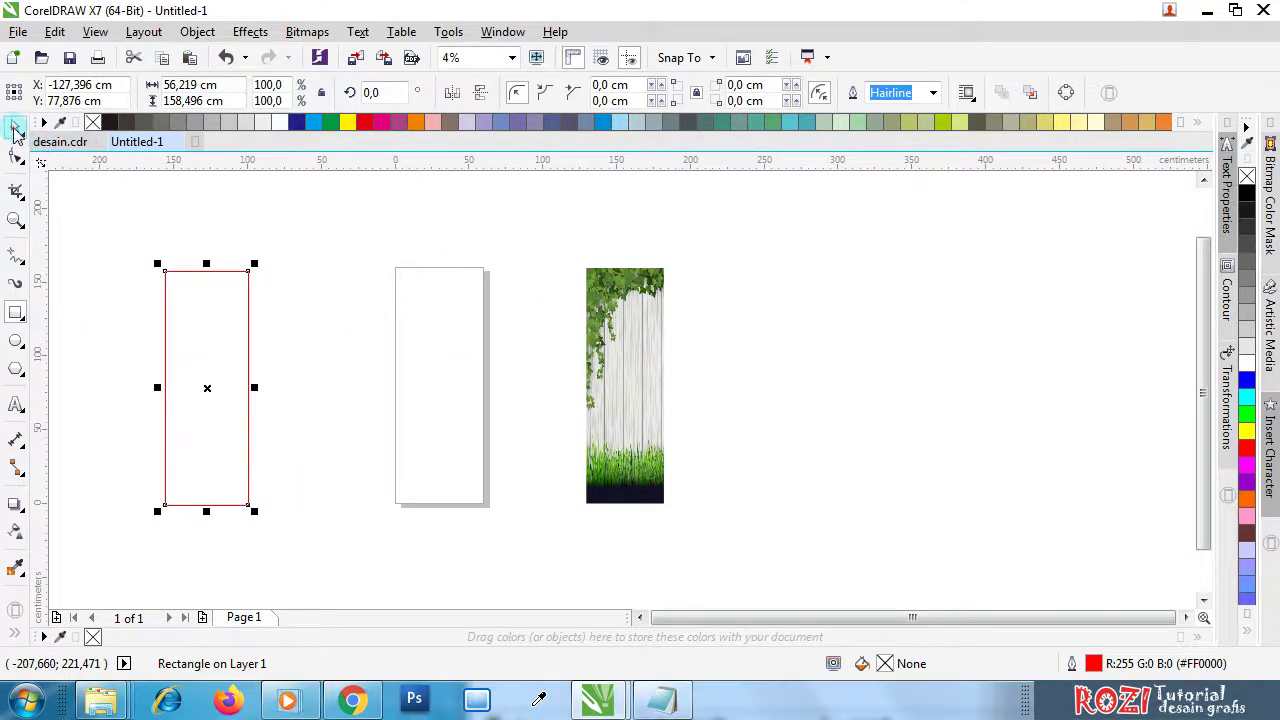
- Set the rectangle's width to 60 cm
double_click(197, 84)
type("60")
key("Return")
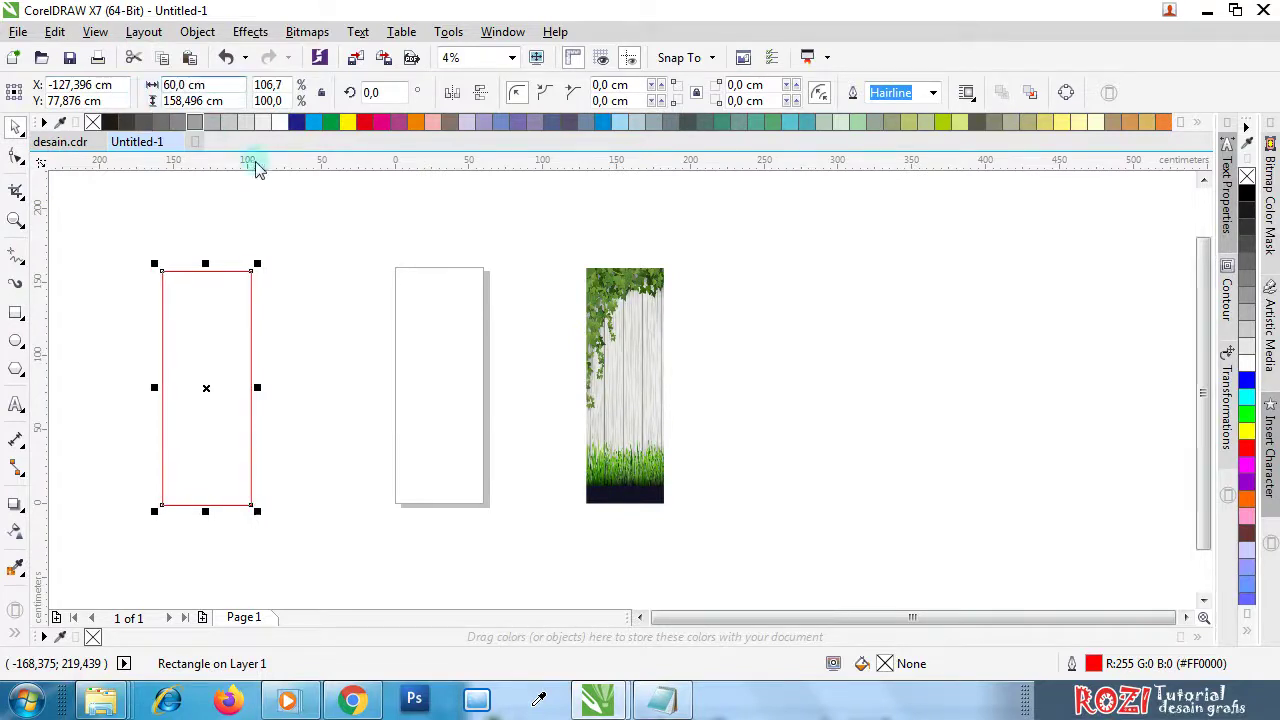
- Set the rectangle's height to 160 cm and place it exactly over the page
double_click(195, 101)
type("16")
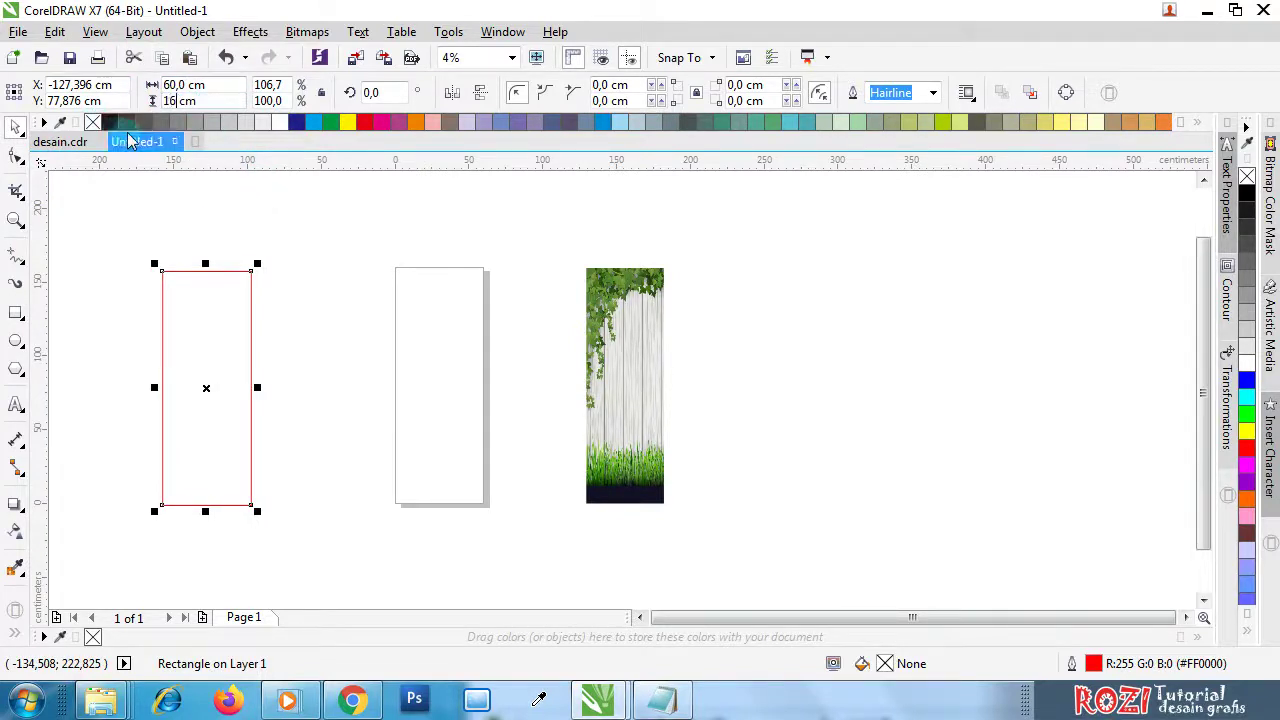
type("0")
key("Return")
left_click_drag(297, 334, 464, 311)
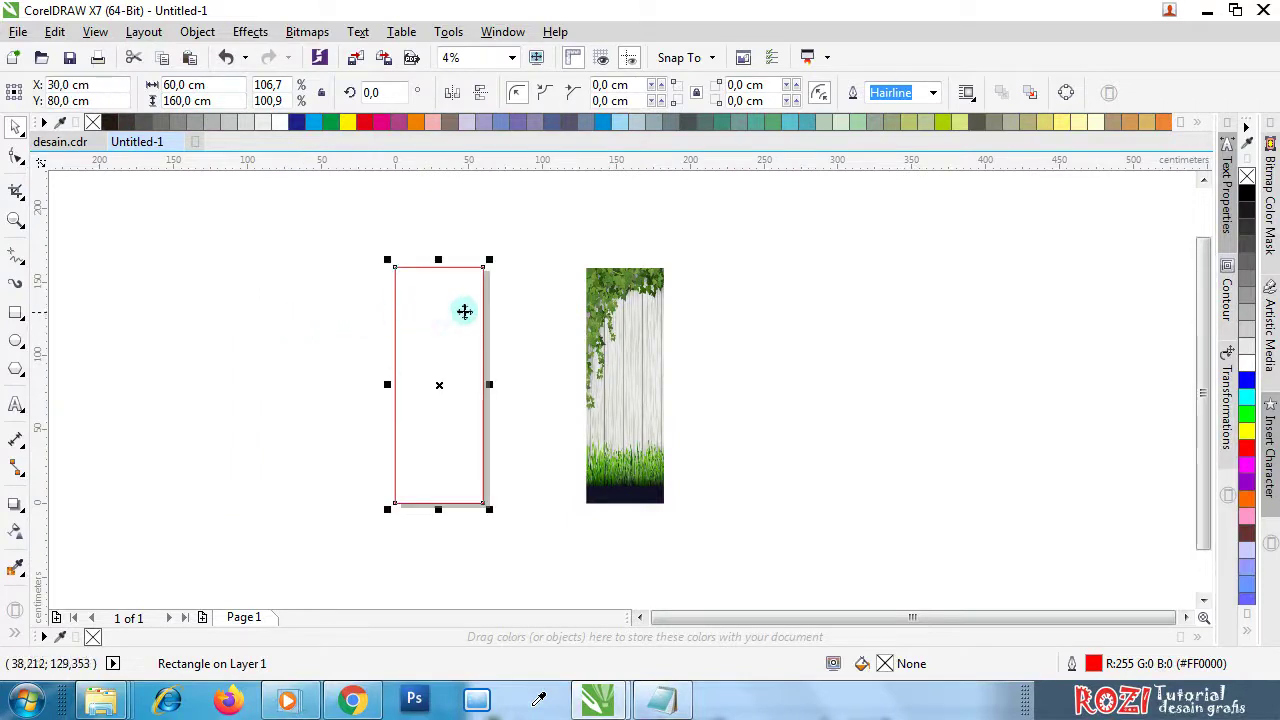
- Center the background image on the page, then align its right edge with the rectangle's right edge
left_click(621, 309)
left_click_drag(609, 311, 420, 311)
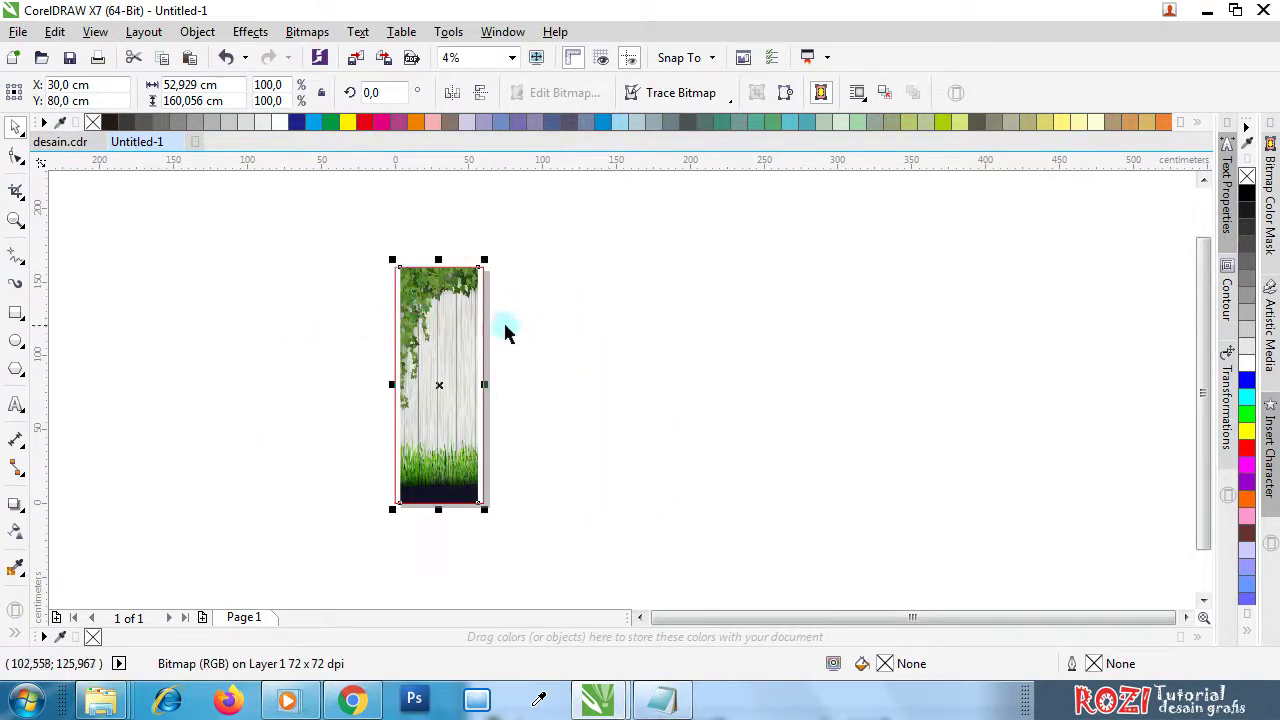
scroll(571, 277, "up", 5)
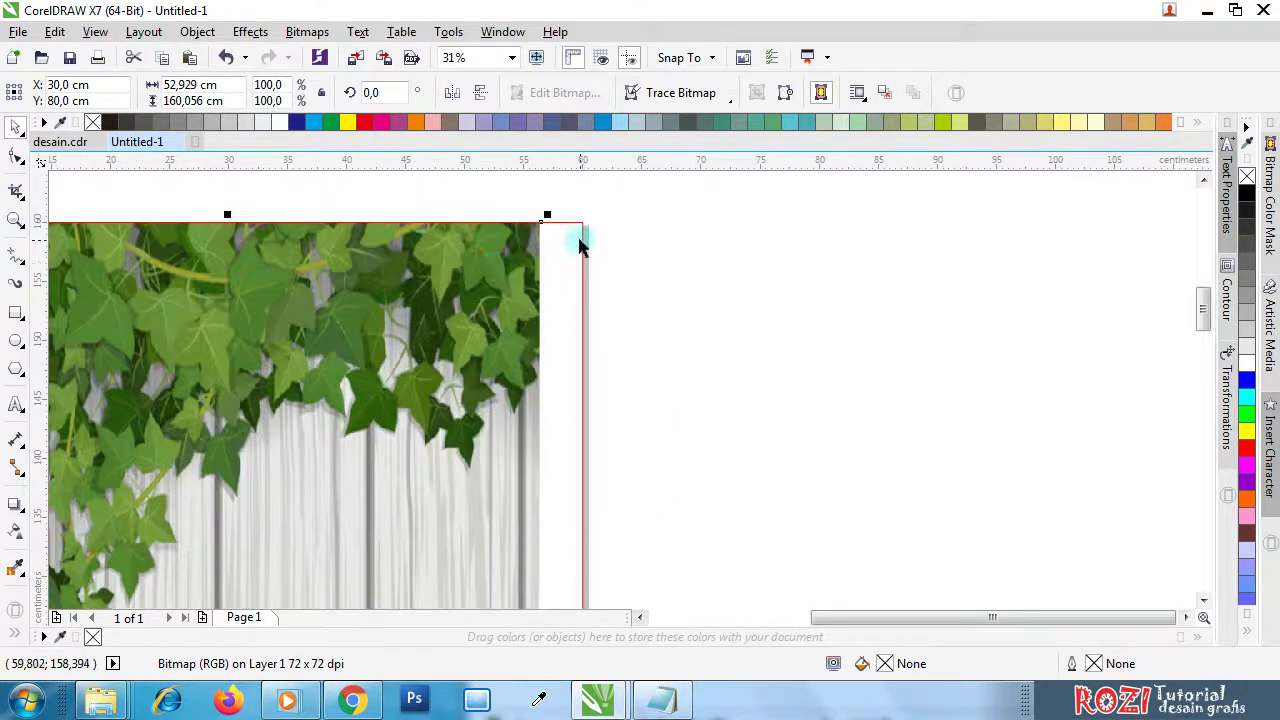
left_click(578, 240, "shift")
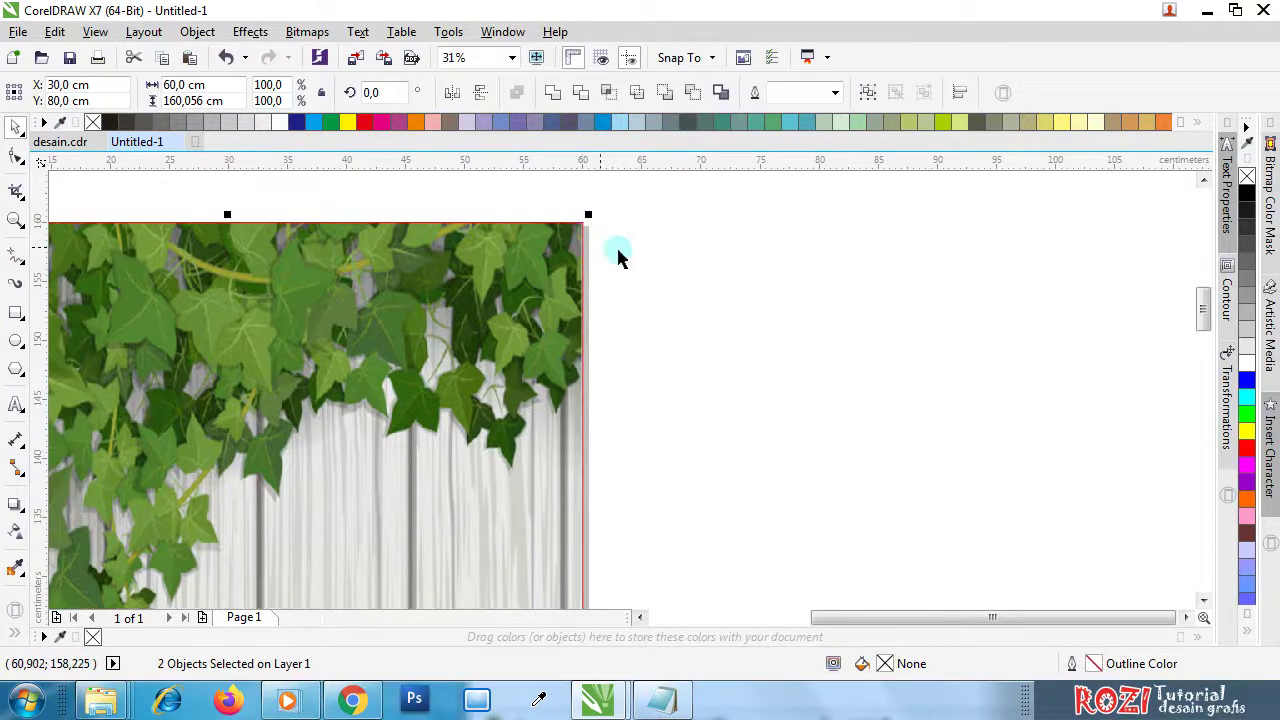
scroll(616, 245, "down", 4)
left_click(669, 266)
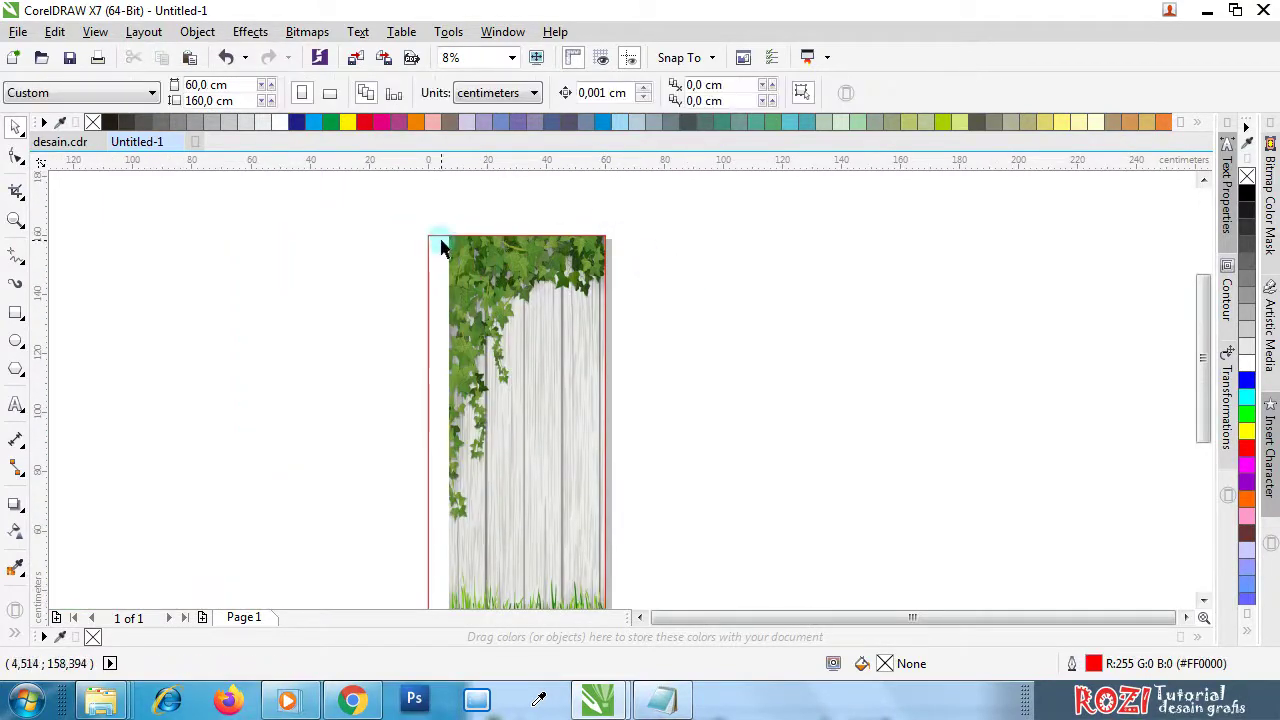
left_click(441, 241)
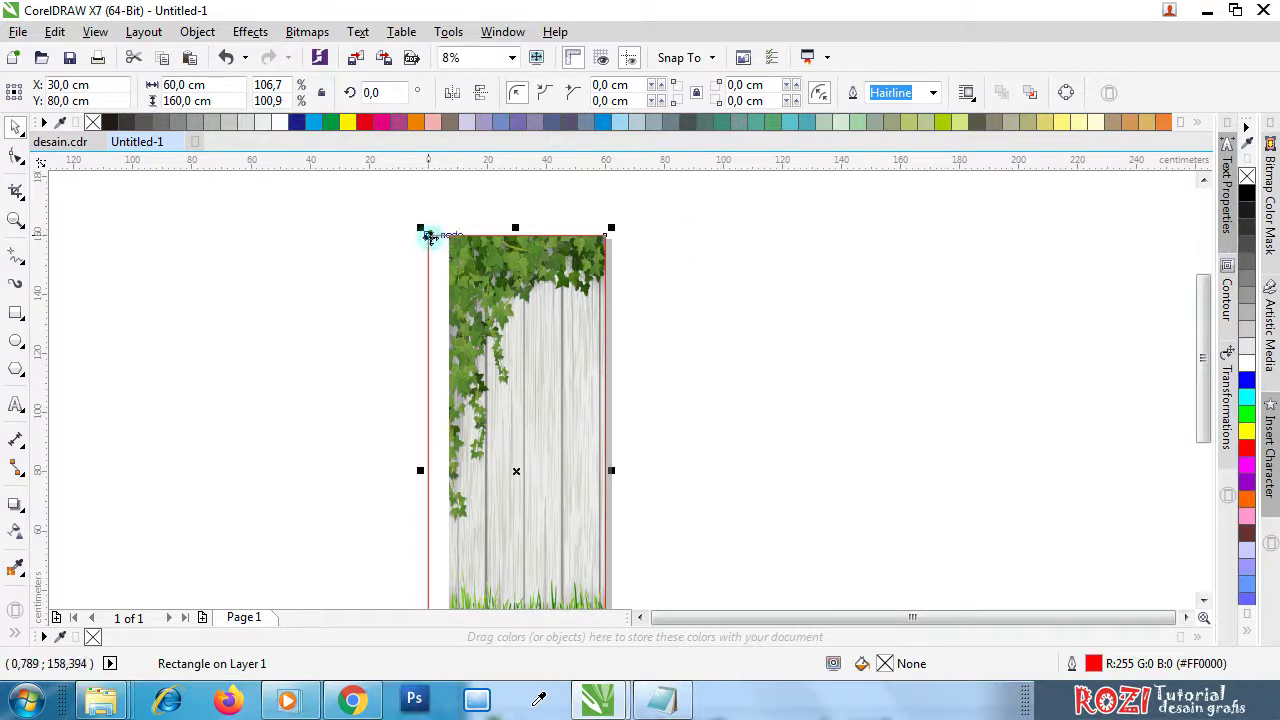
scroll(447, 240, "up", 2)
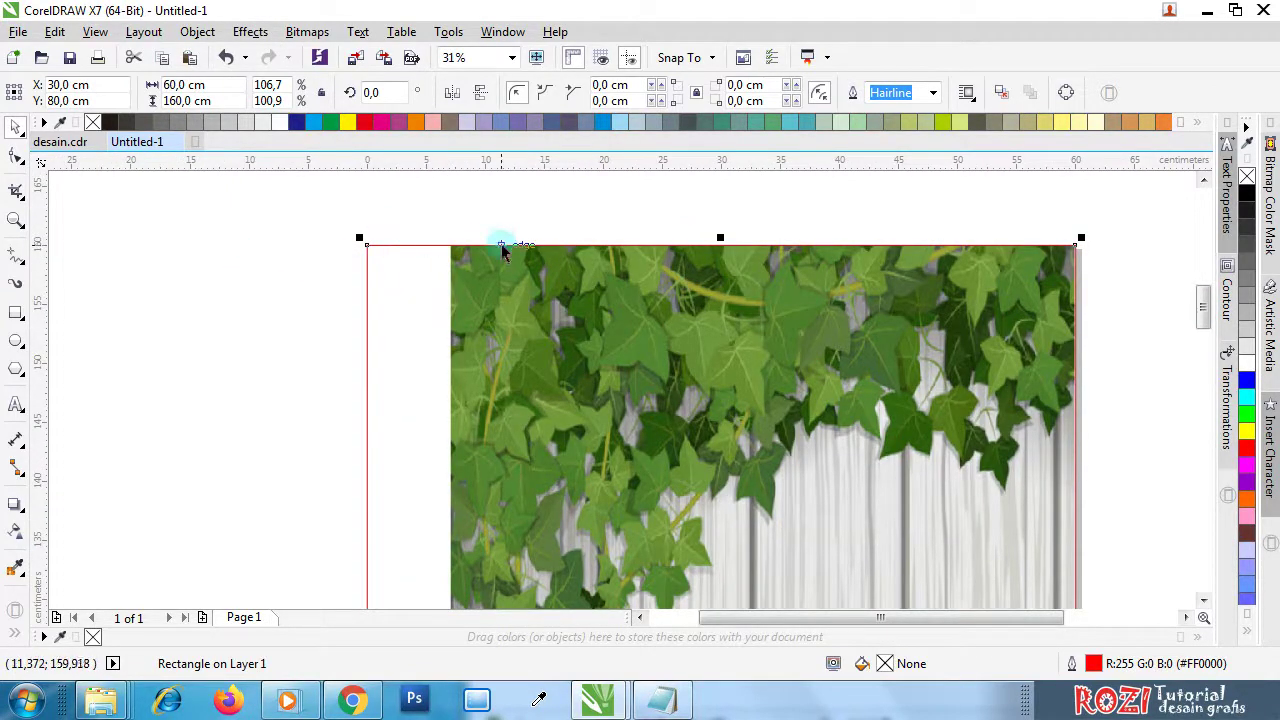
left_click(257, 266)
scroll(265, 270, "down", 6)
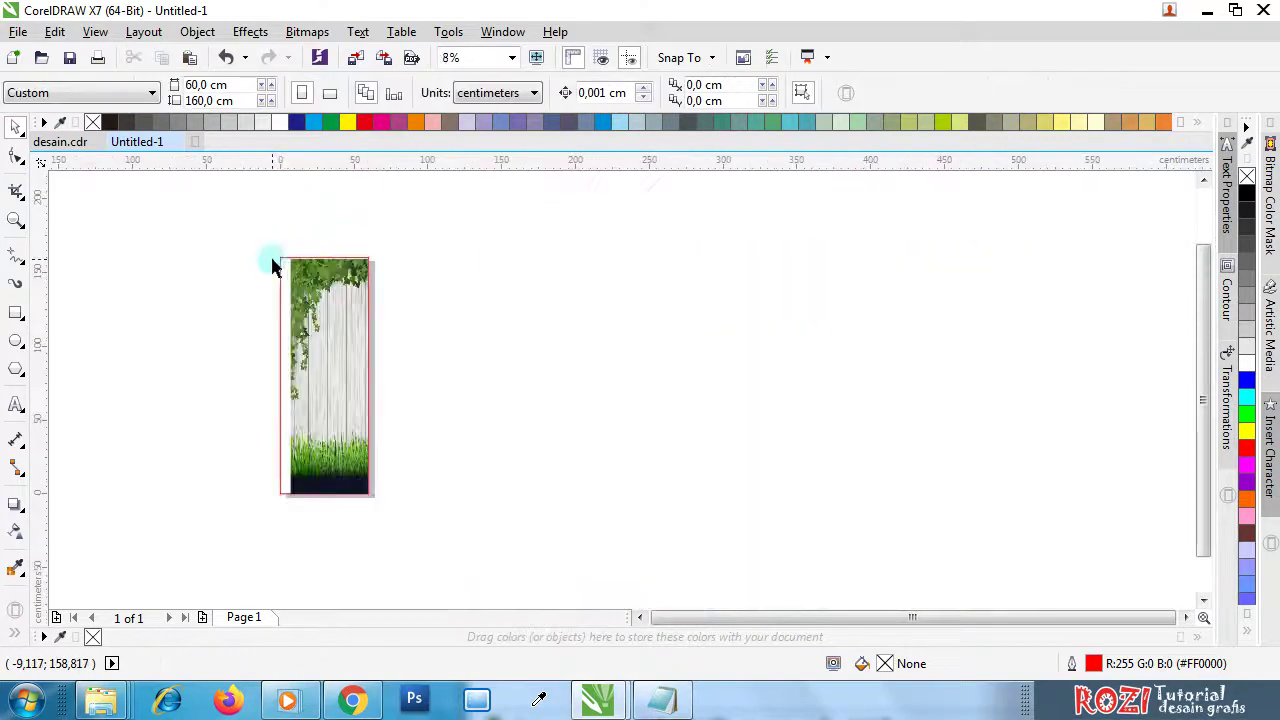
scroll(240, 249, "up", 1)
scroll(240, 249, "down", 1)
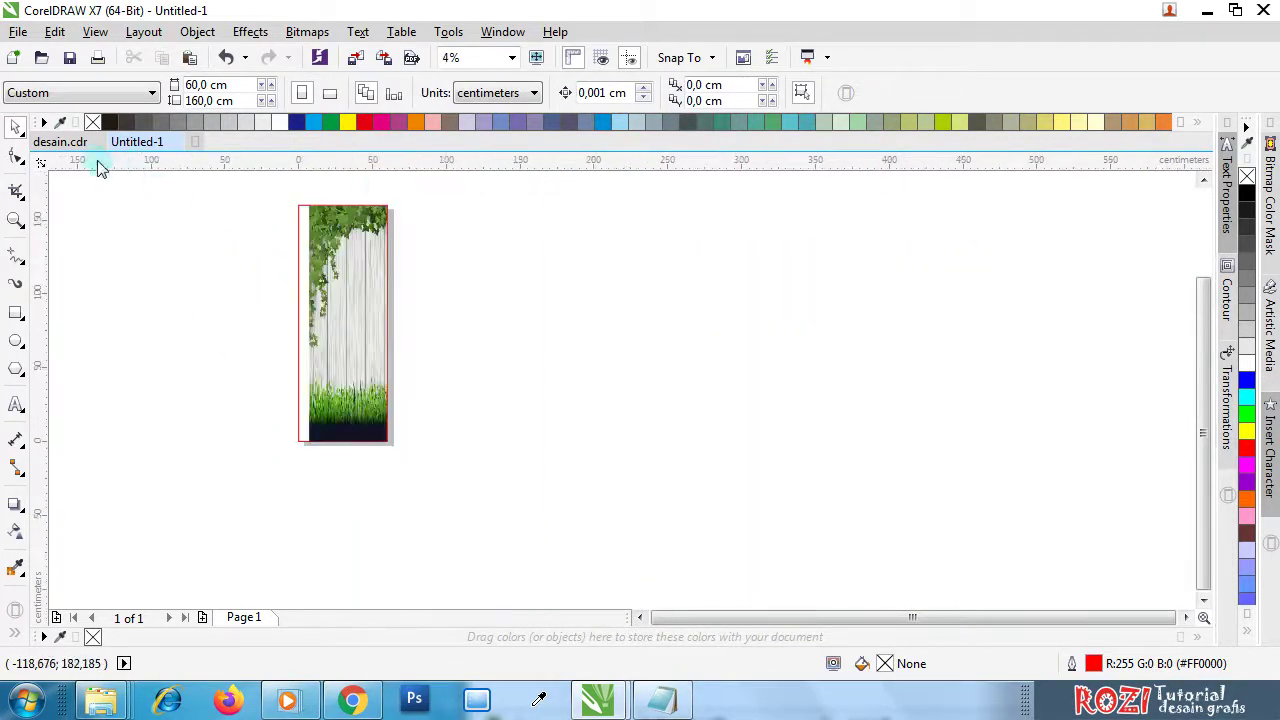
- Import logo image 4 from the Upload folder into Untitled-1, onto the upper right part of the banner as in desain.cdr
left_click(70, 142)
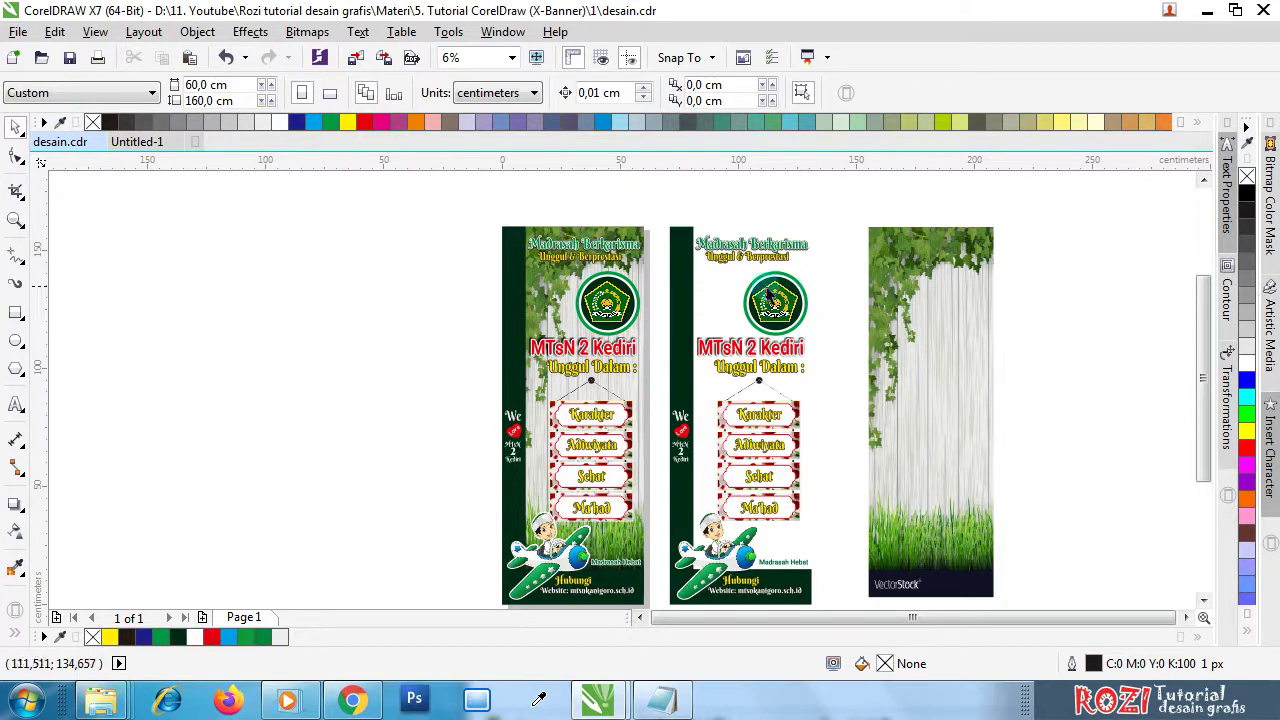
scroll(800, 292, "up", 1)
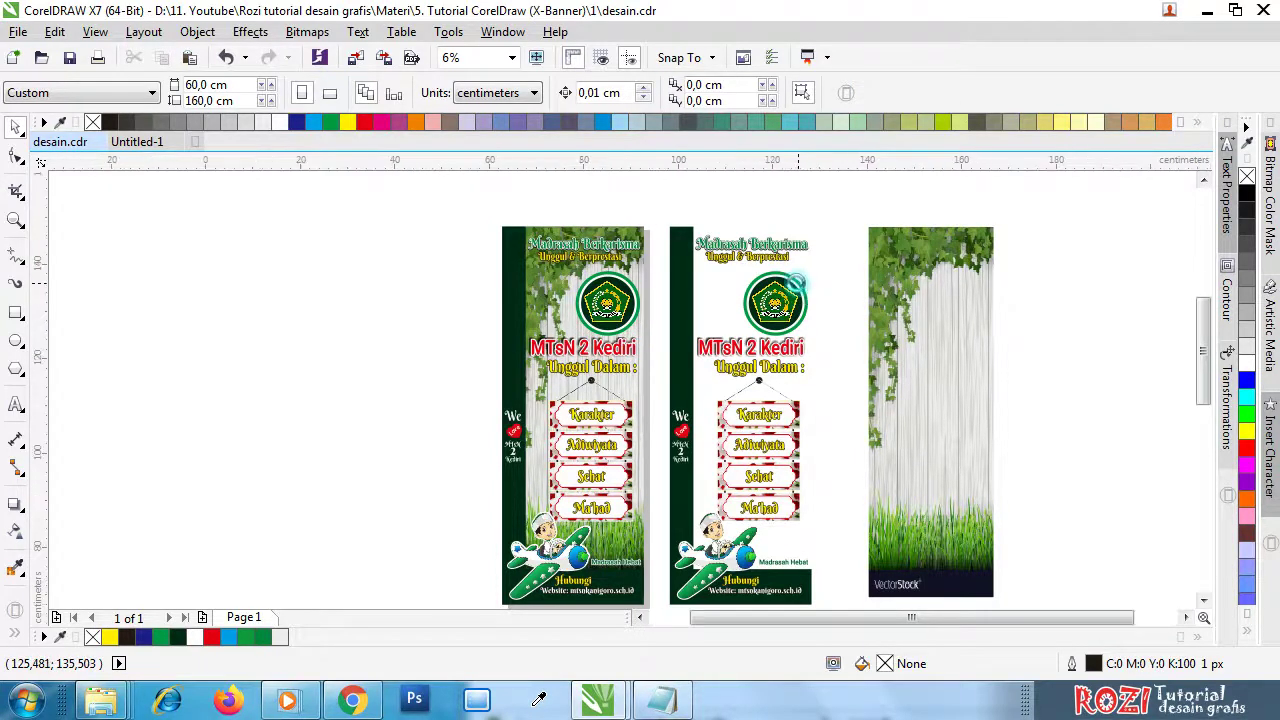
scroll(790, 305, "up", 1)
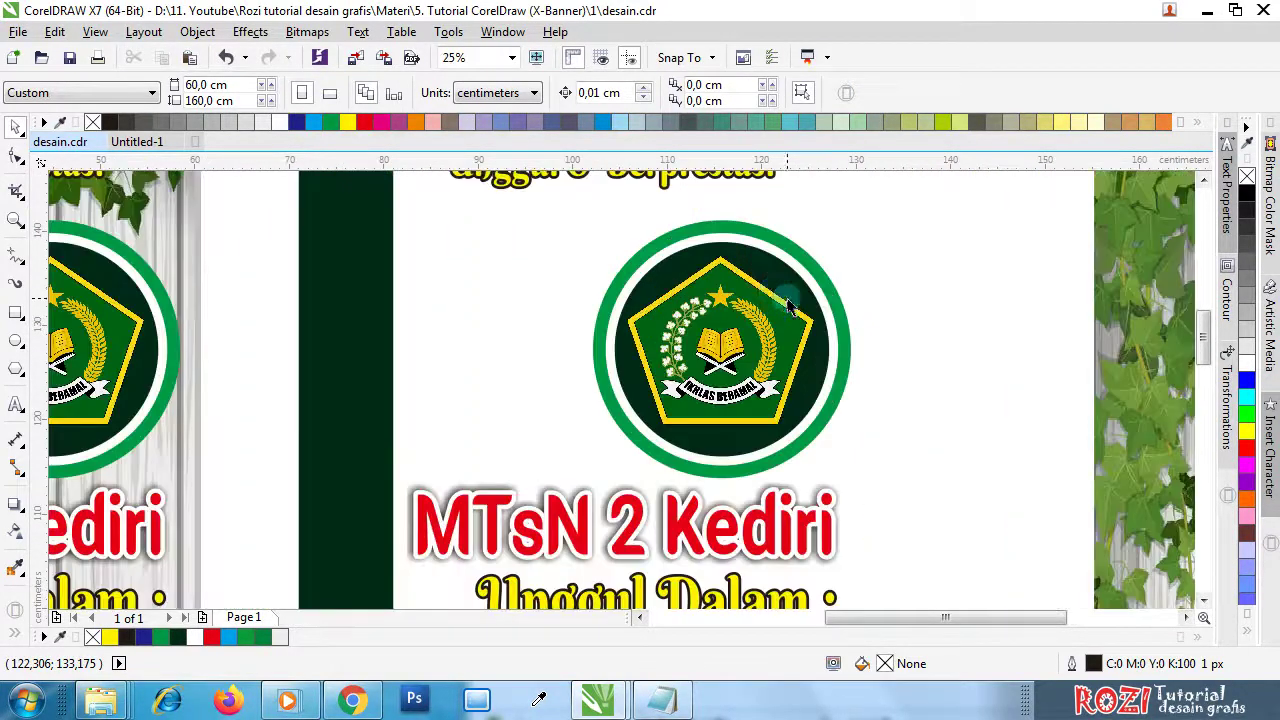
left_click(139, 143)
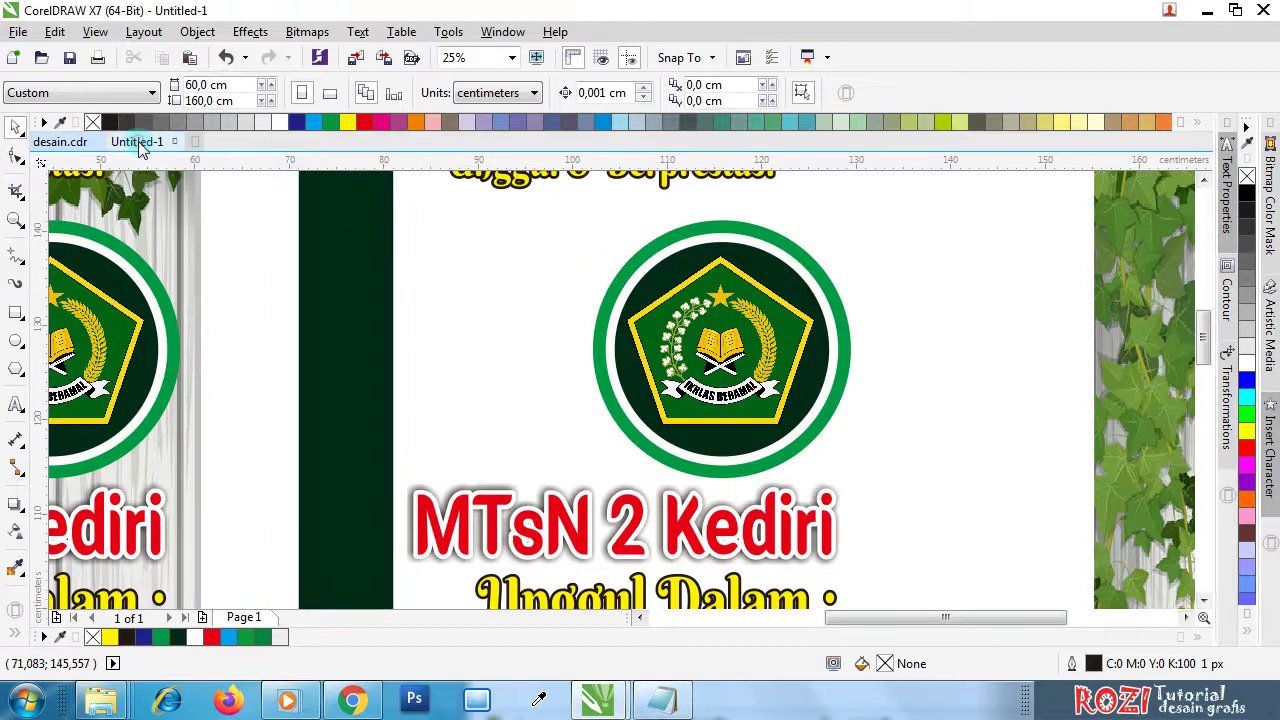
mouse_move(101, 698)
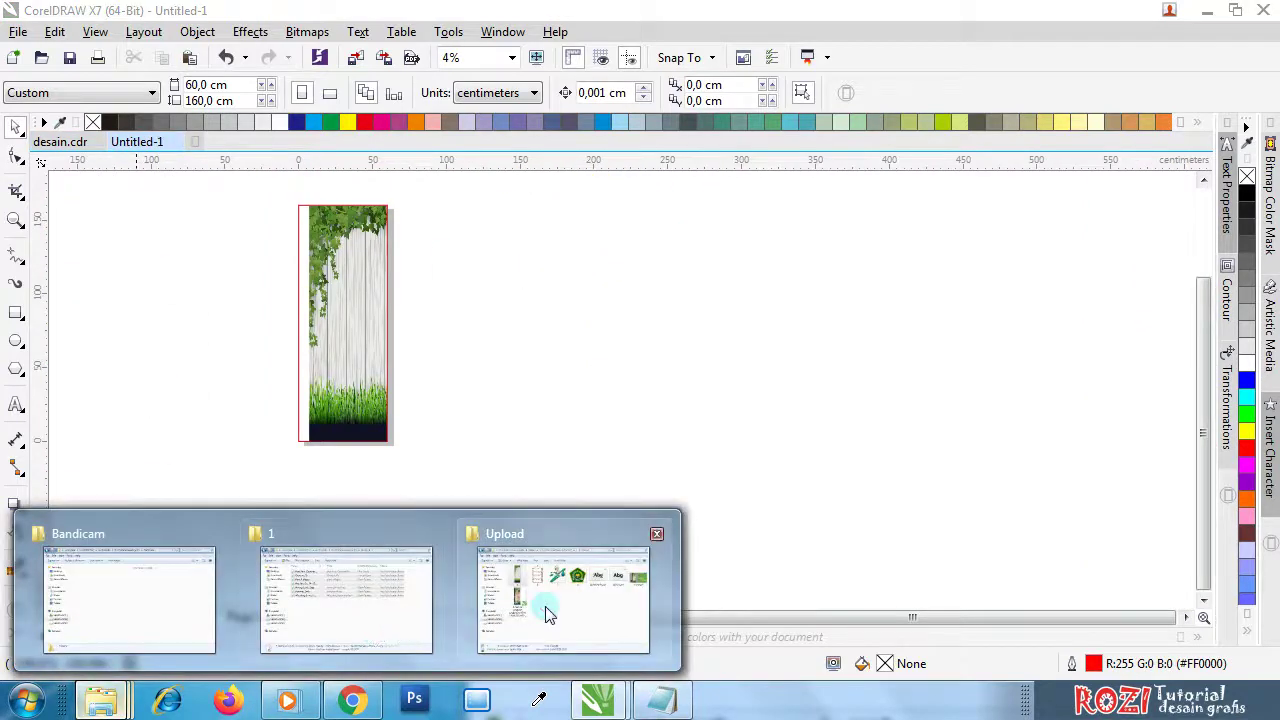
left_click(547, 613)
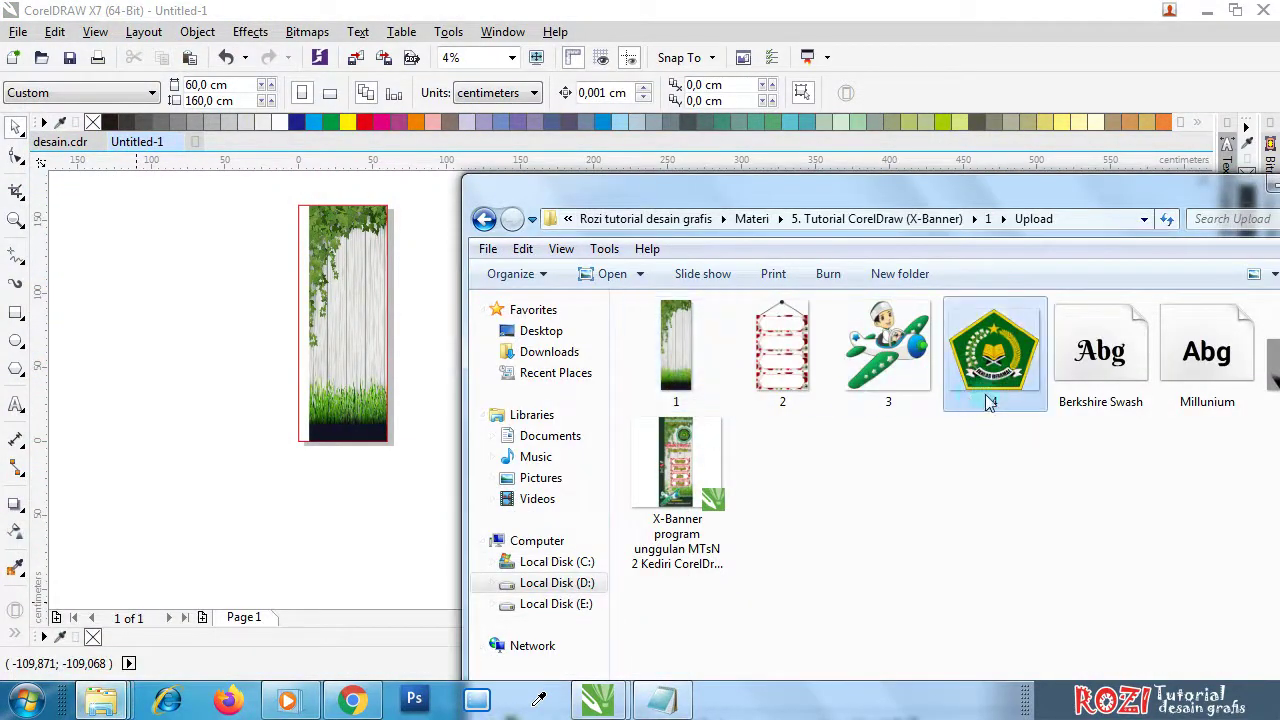
left_click_drag(1003, 372, 355, 252)
scroll(355, 252, "up", 2)
scroll(353, 256, "down", 1)
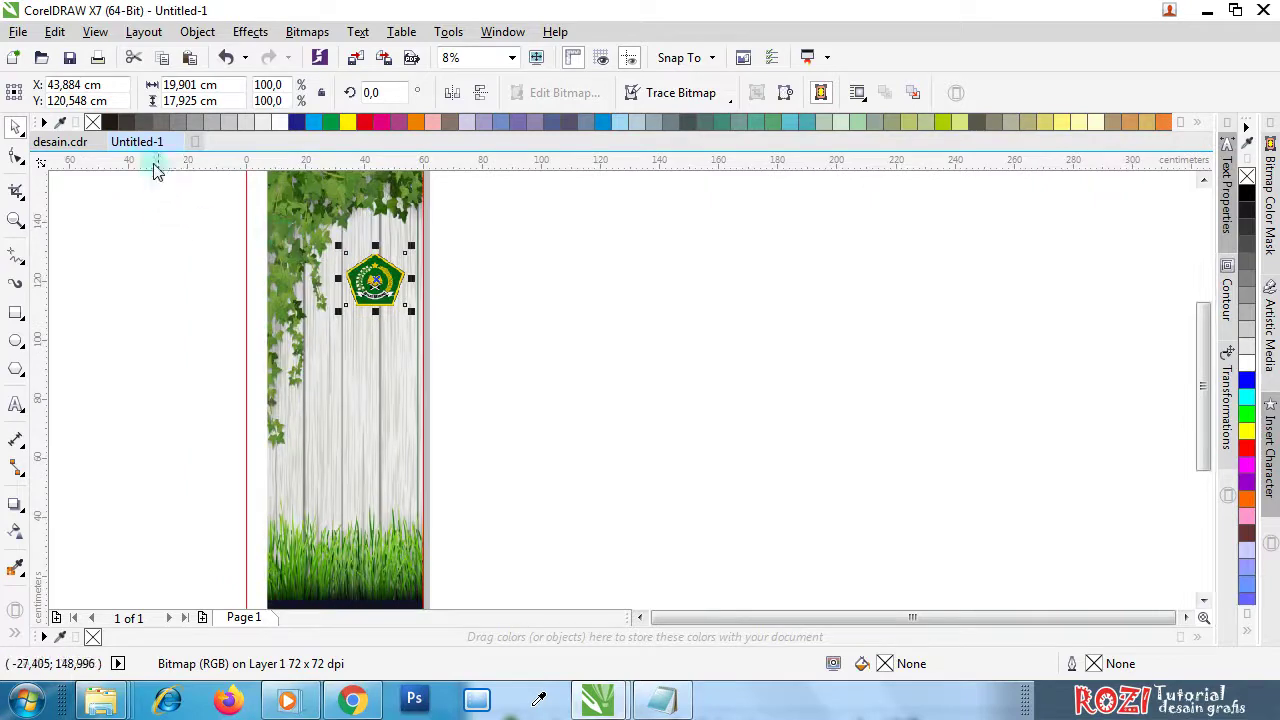
- Switch to desain.cdr and undo the last move of the separate background image beside the banner copy
left_click(60, 141)
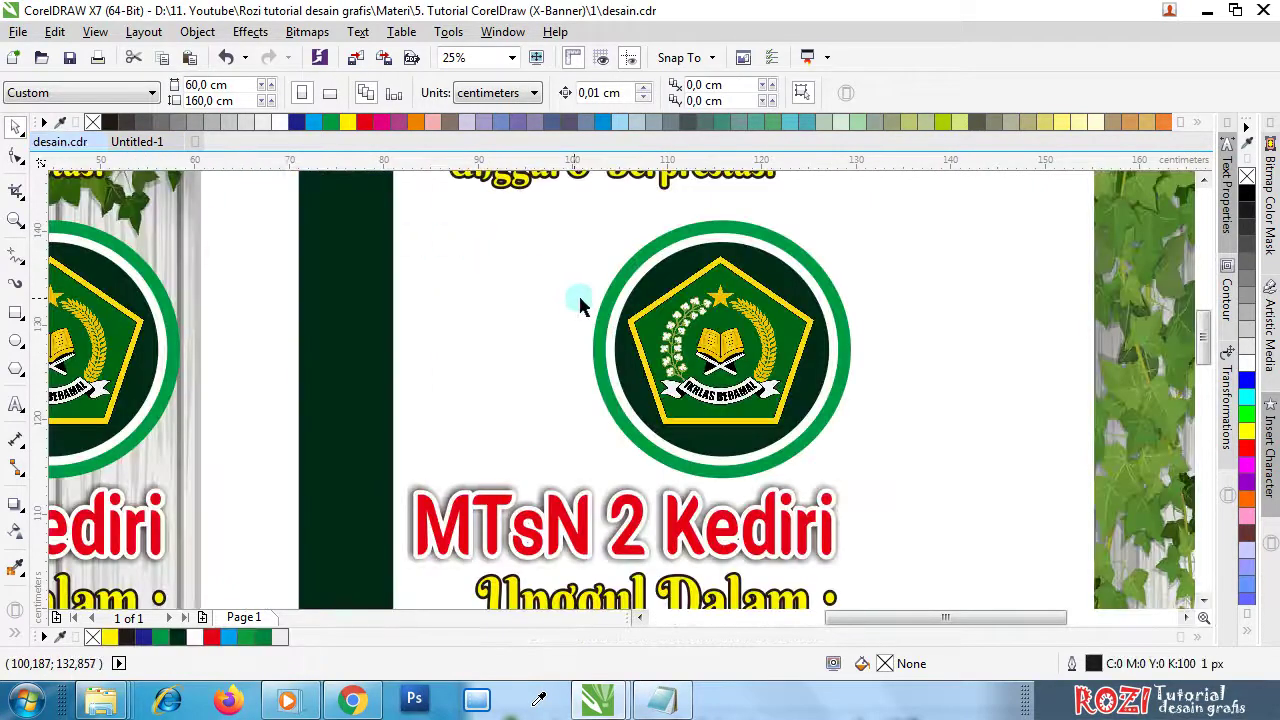
scroll(636, 338, "down", 1)
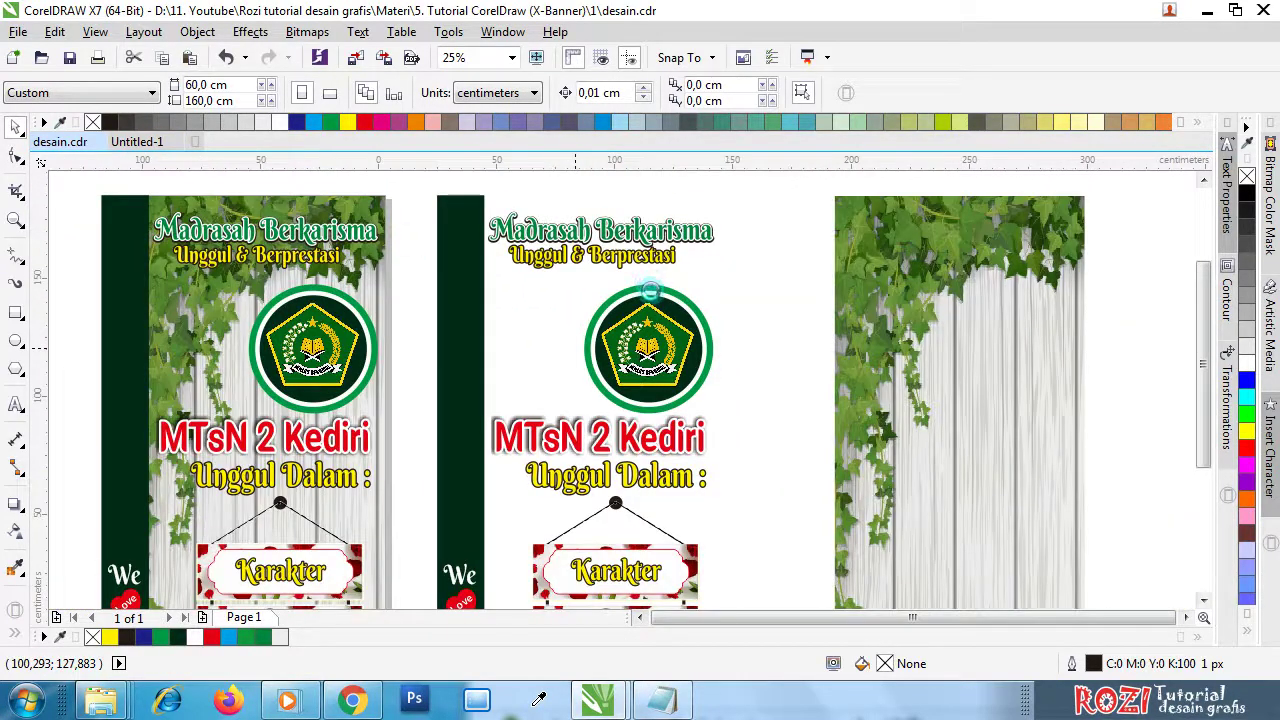
scroll(650, 291, "down", 2)
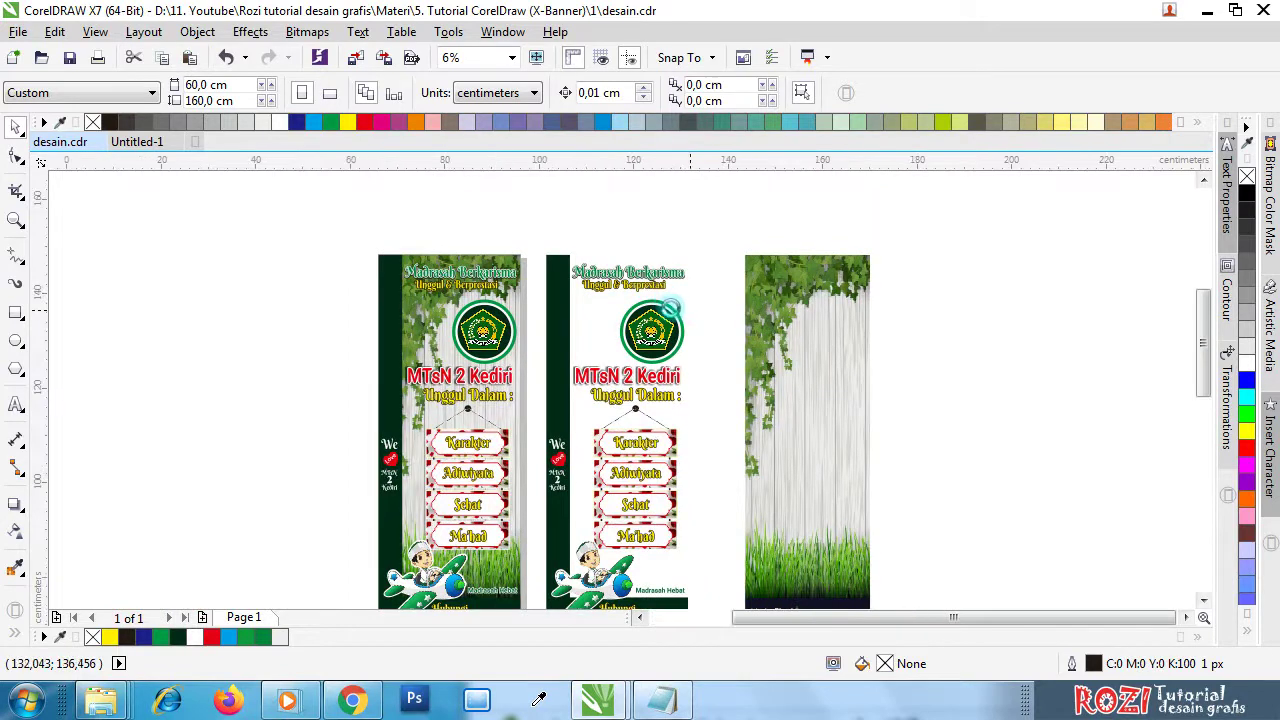
scroll(670, 308, "up", 1)
key("ctrl+z")
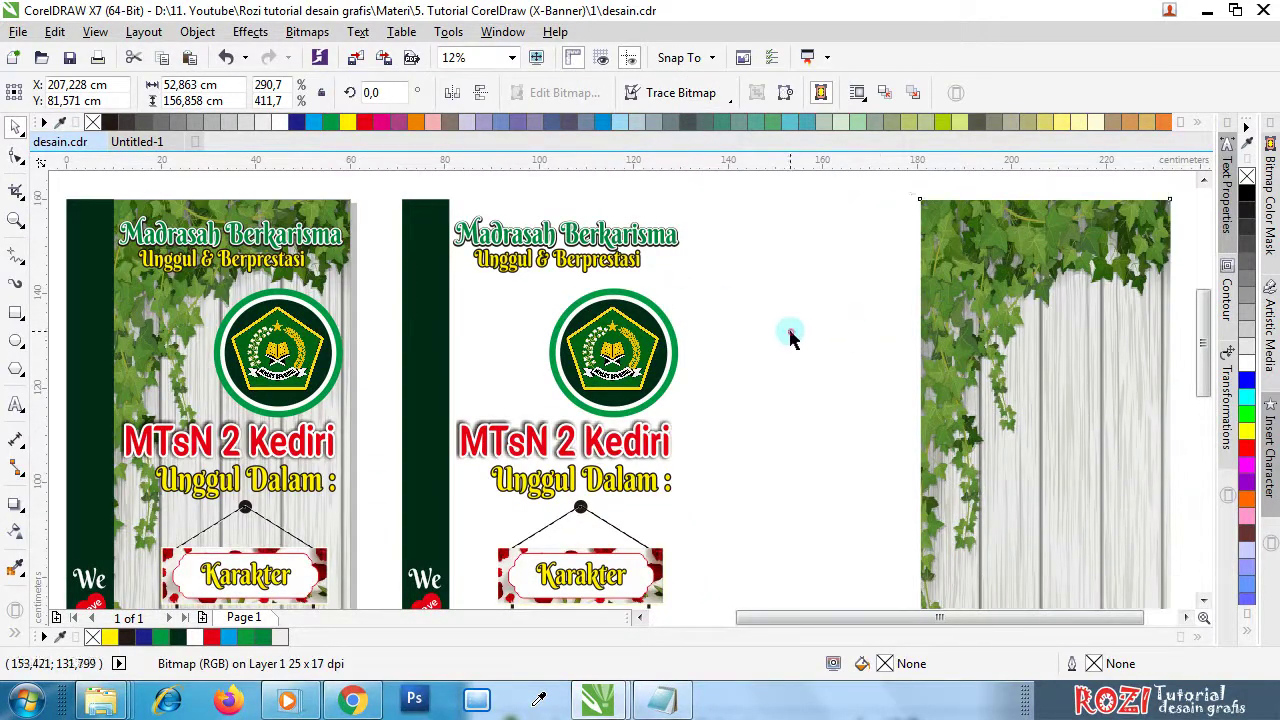
left_click(789, 334)
- Draw a circle about 24.3 cm in diameter in the gap between the banner copy and the separate background image
left_click(16, 342)
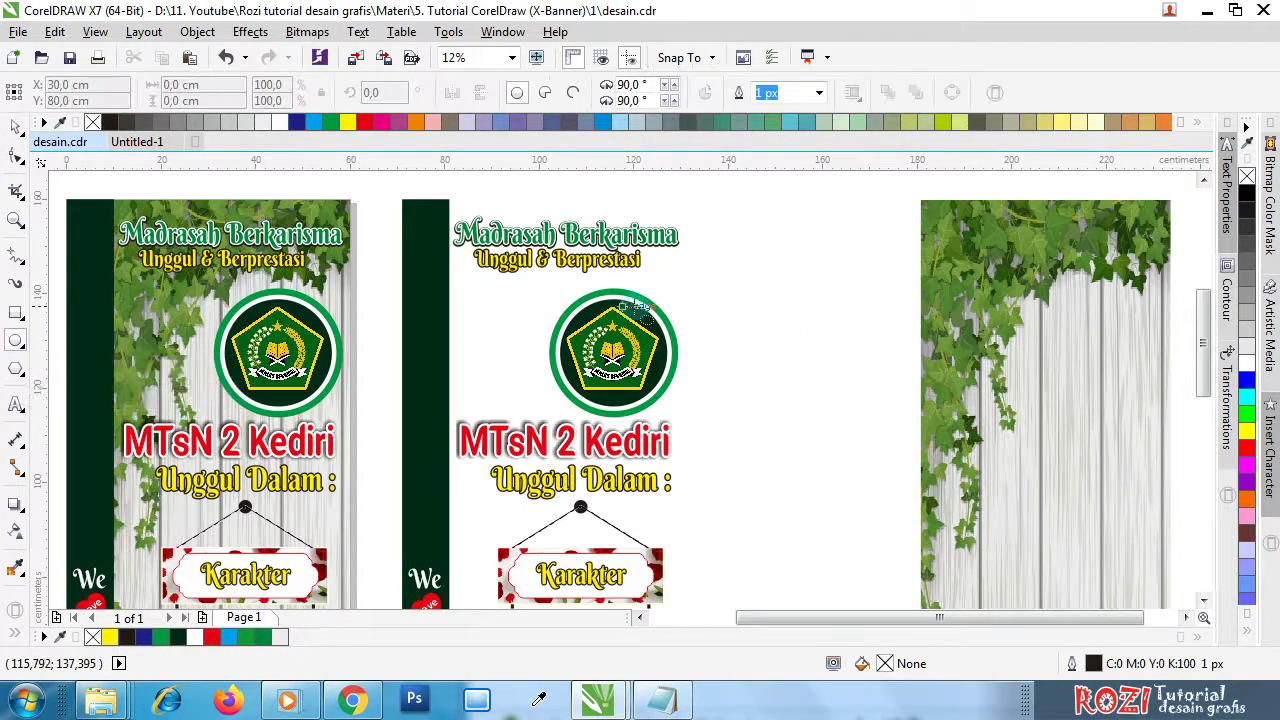
left_click_drag(749, 288, 860, 404)
left_click(16, 126)
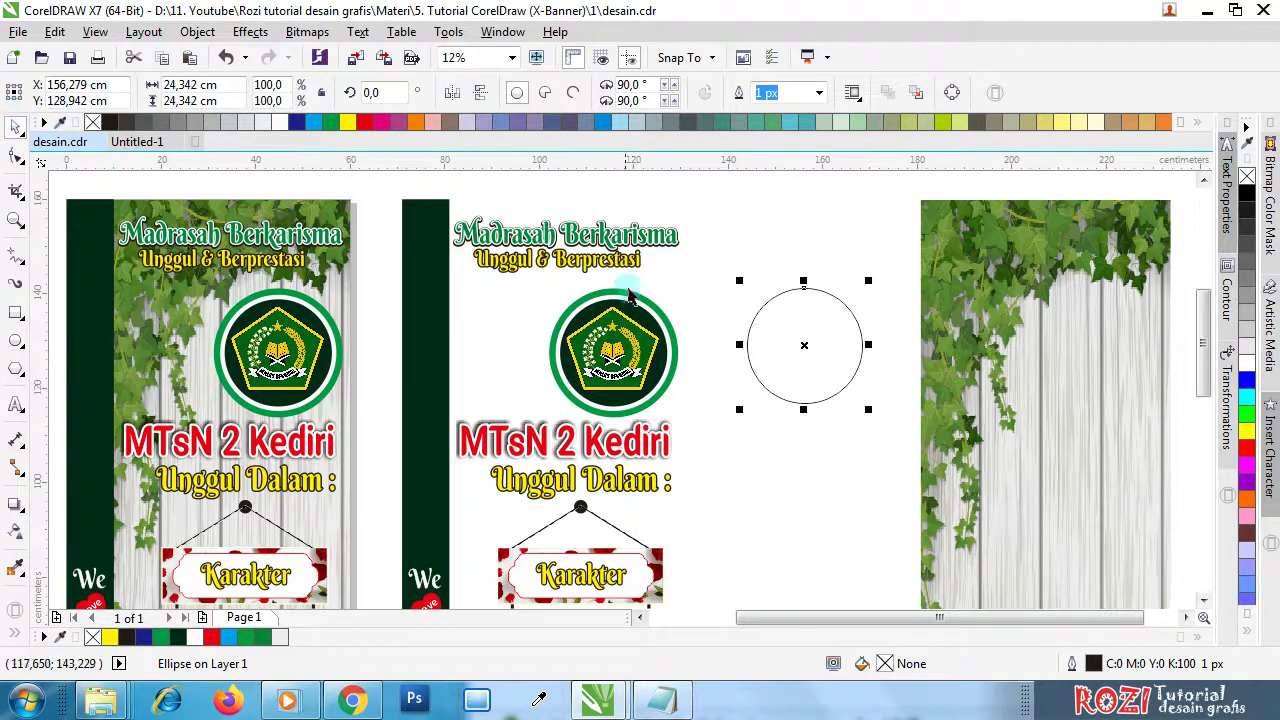
- Pull the banner copy's emblem apart horizontally, with the light green circle left, the dark green circle in the middle and the logo right
left_click_drag(628, 293, 496, 293)
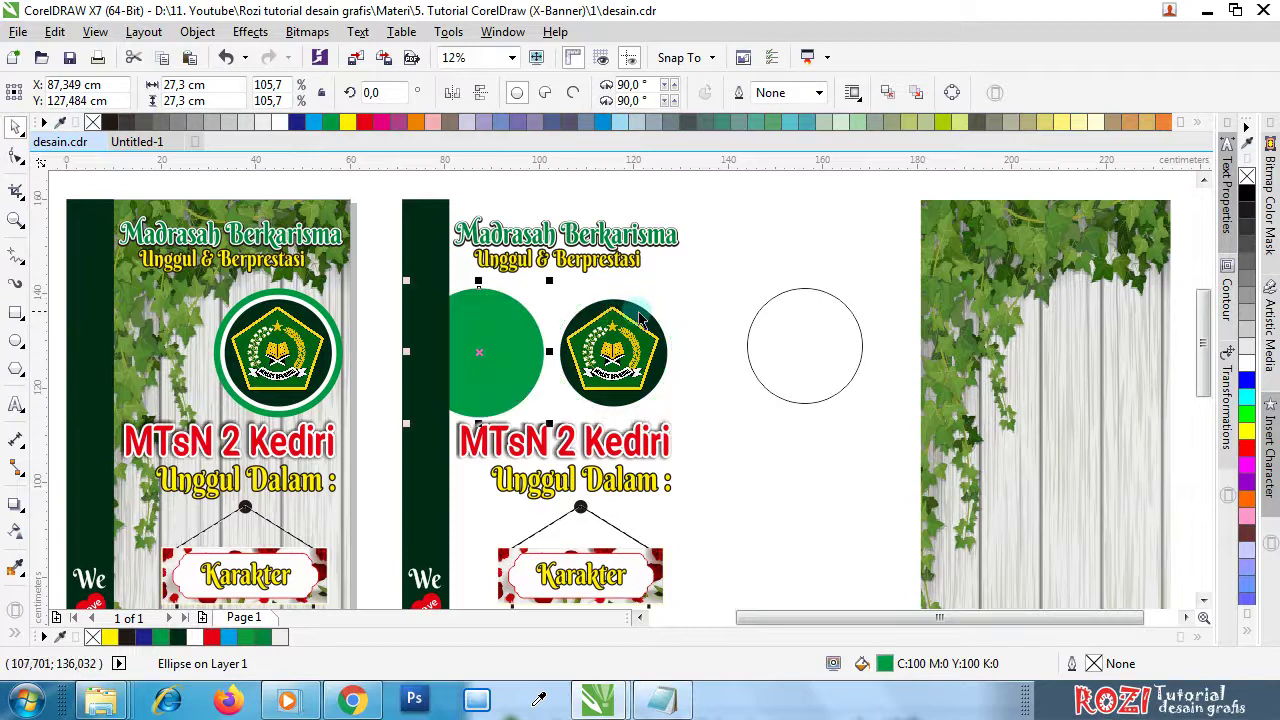
left_click_drag(620, 327, 665, 327)
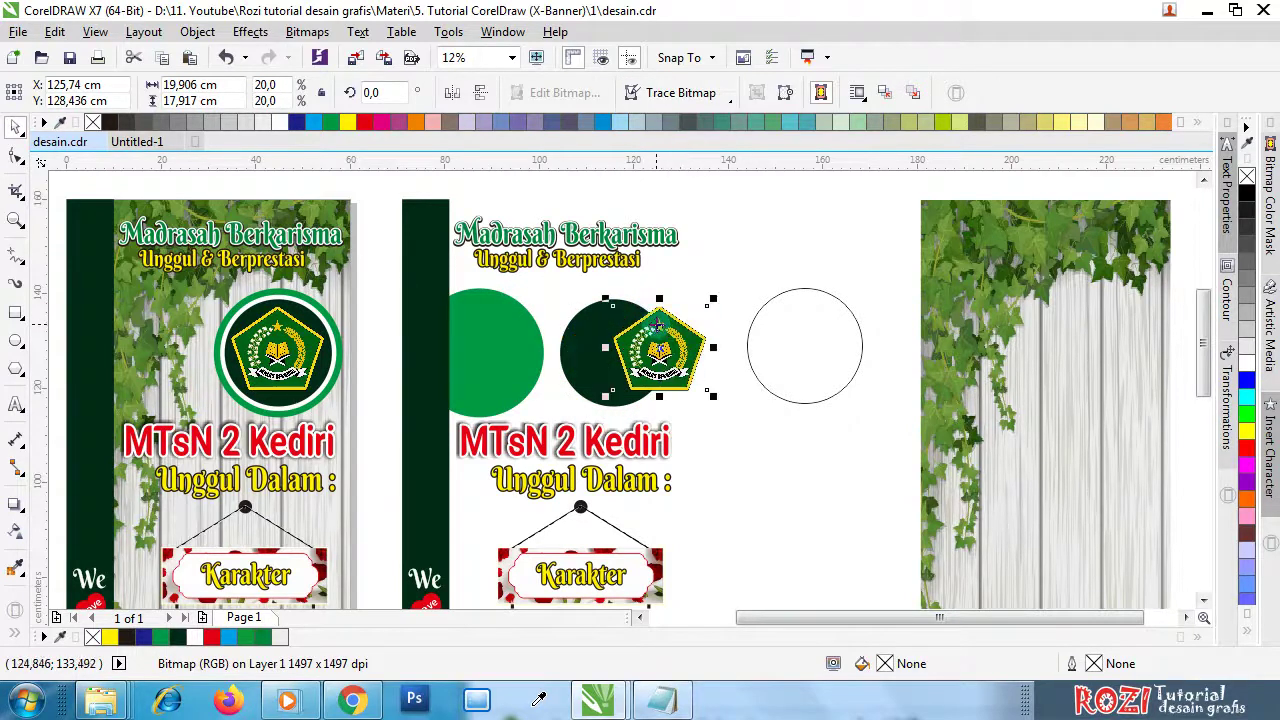
left_click(570, 349)
left_click_drag(570, 349, 542, 347)
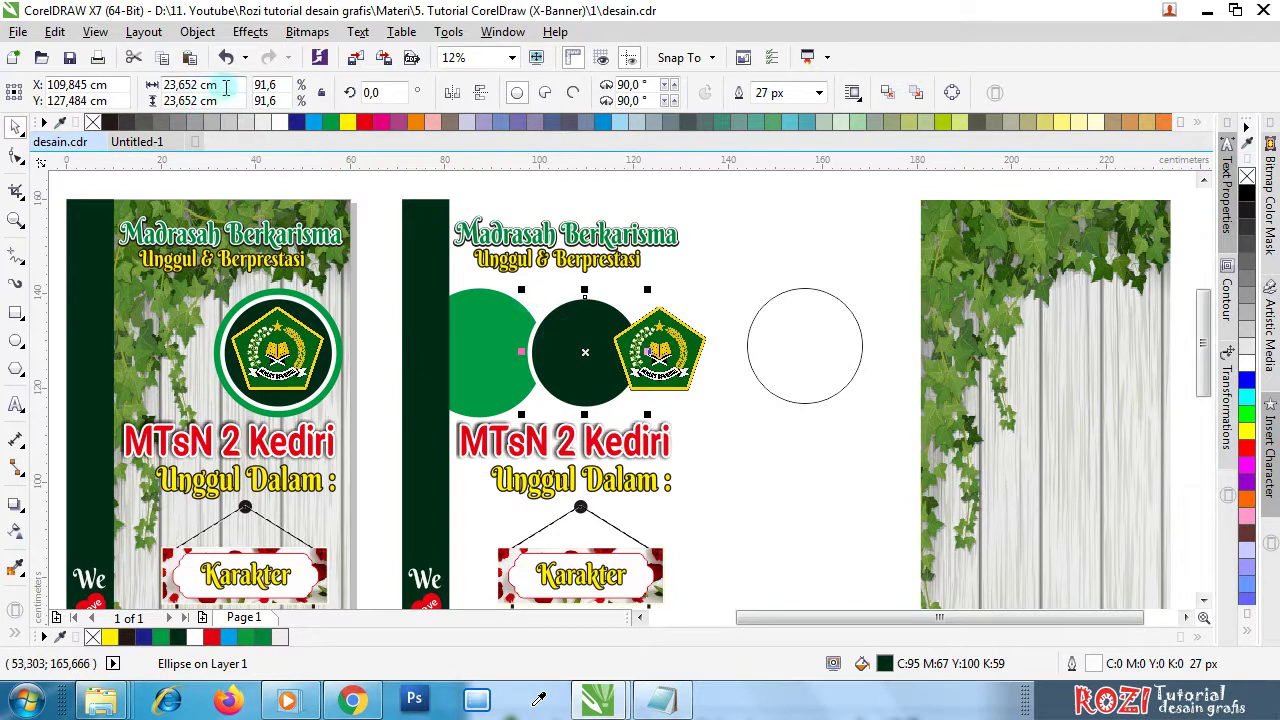
- Set the empty circle's width and height to 23,652 cm to match the dark green circle
left_click_drag(226, 88, 155, 103)
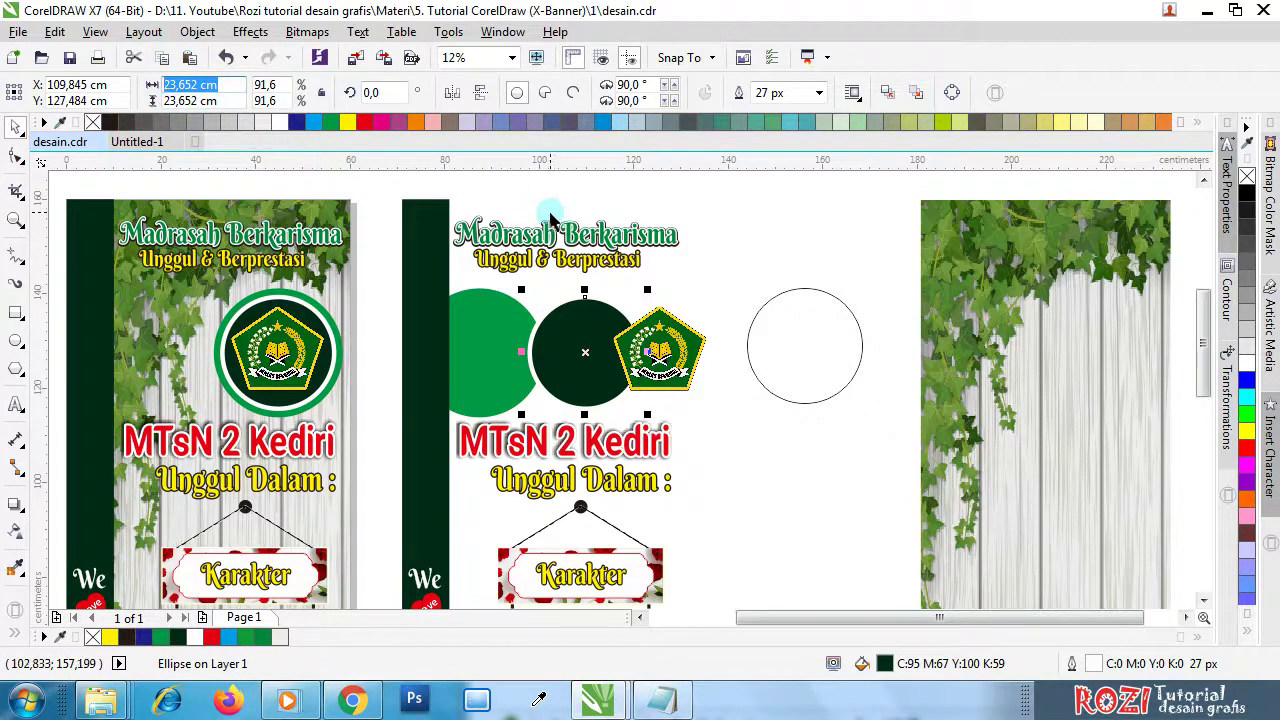
left_click(780, 314)
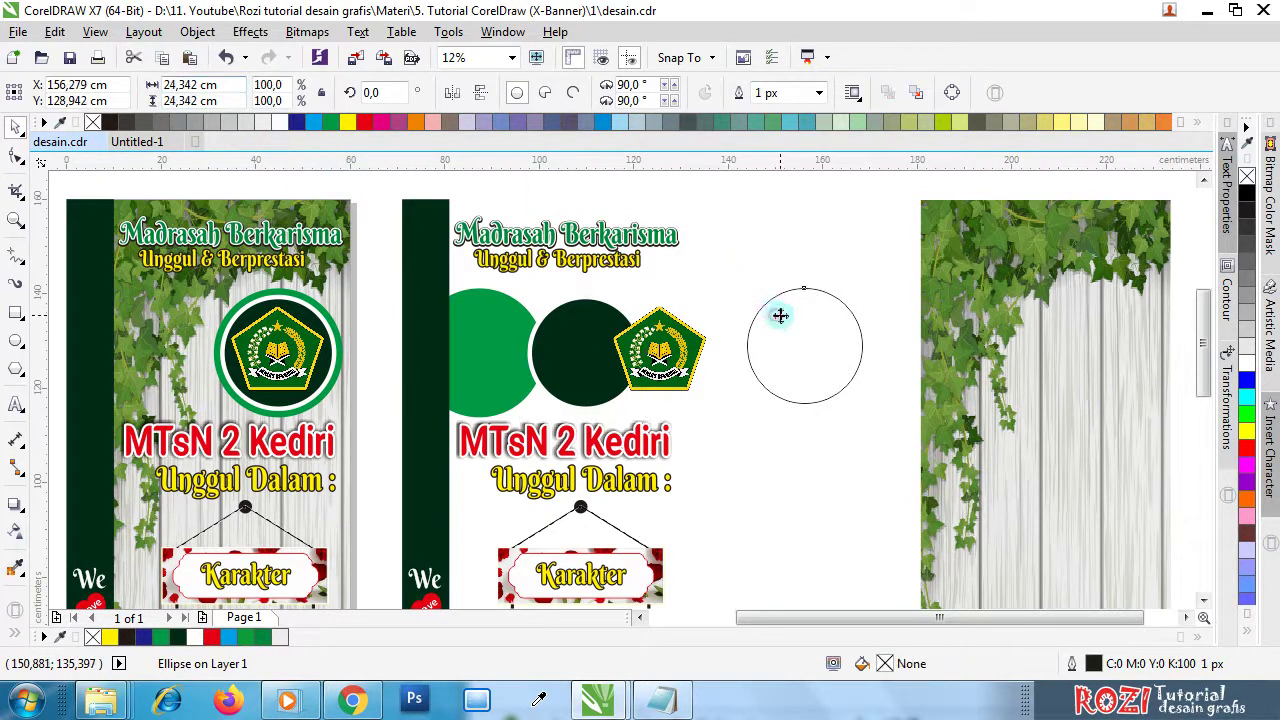
left_click(849, 301)
left_click(846, 297)
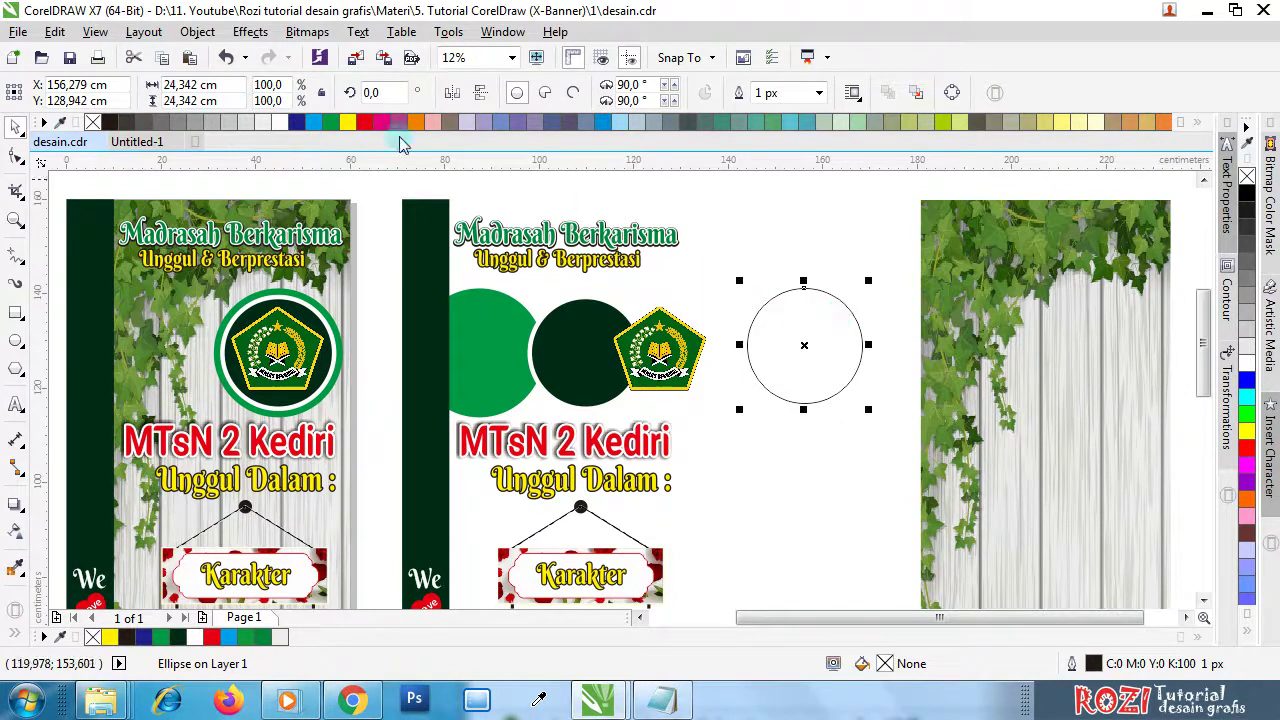
left_click(226, 84)
type("23,652")
key("Return")
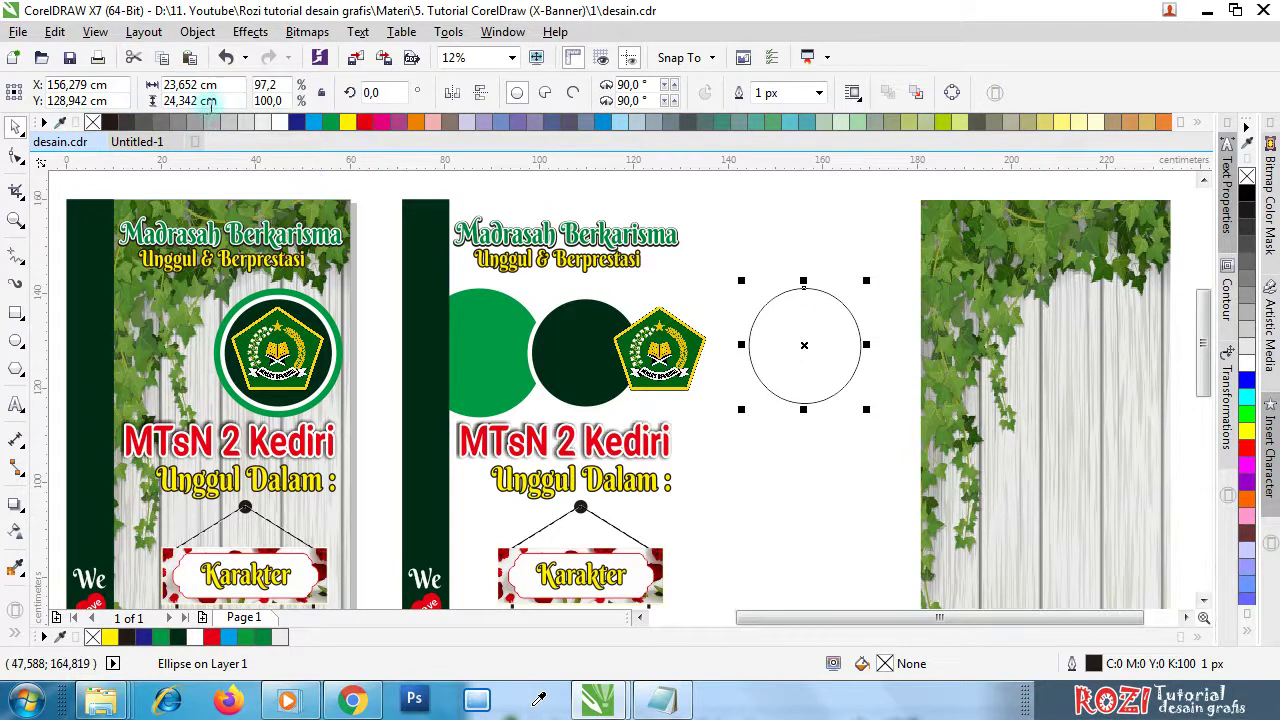
left_click_drag(225, 100, 118, 100)
type("23,652")
key("Return")
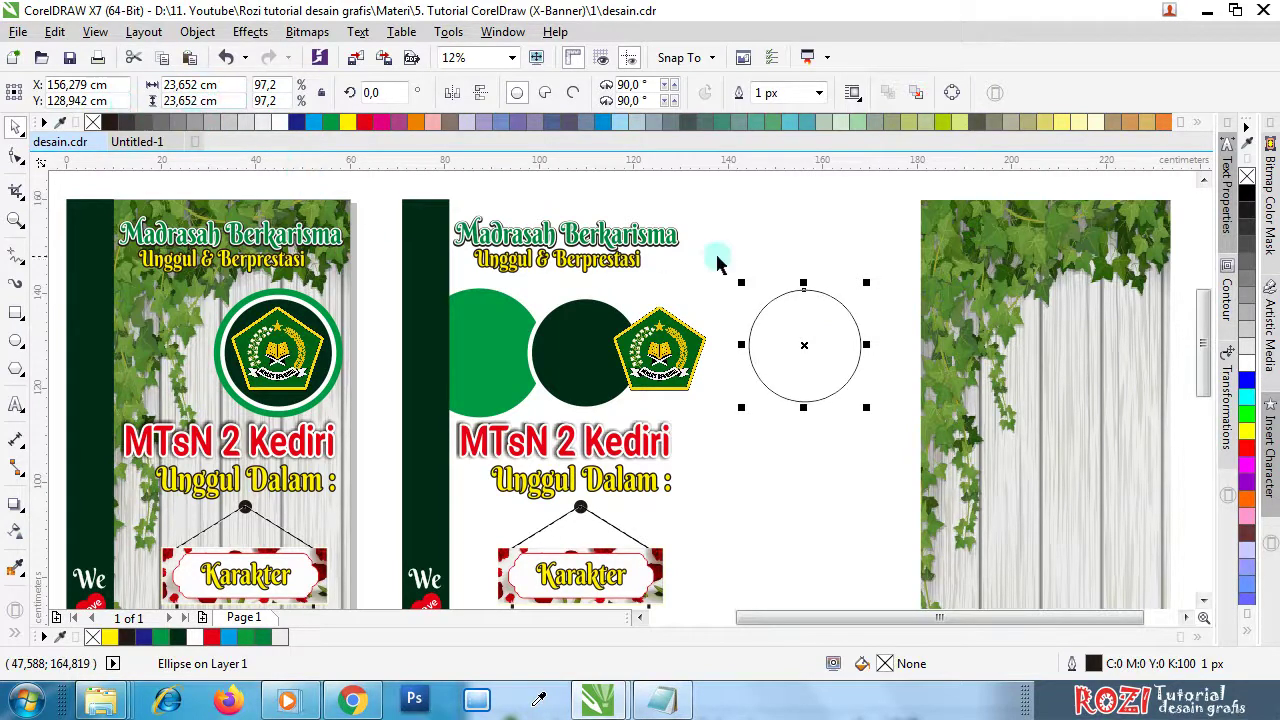
- Give the empty circle a 27 px outline with round corners and round line caps
left_click(535, 352)
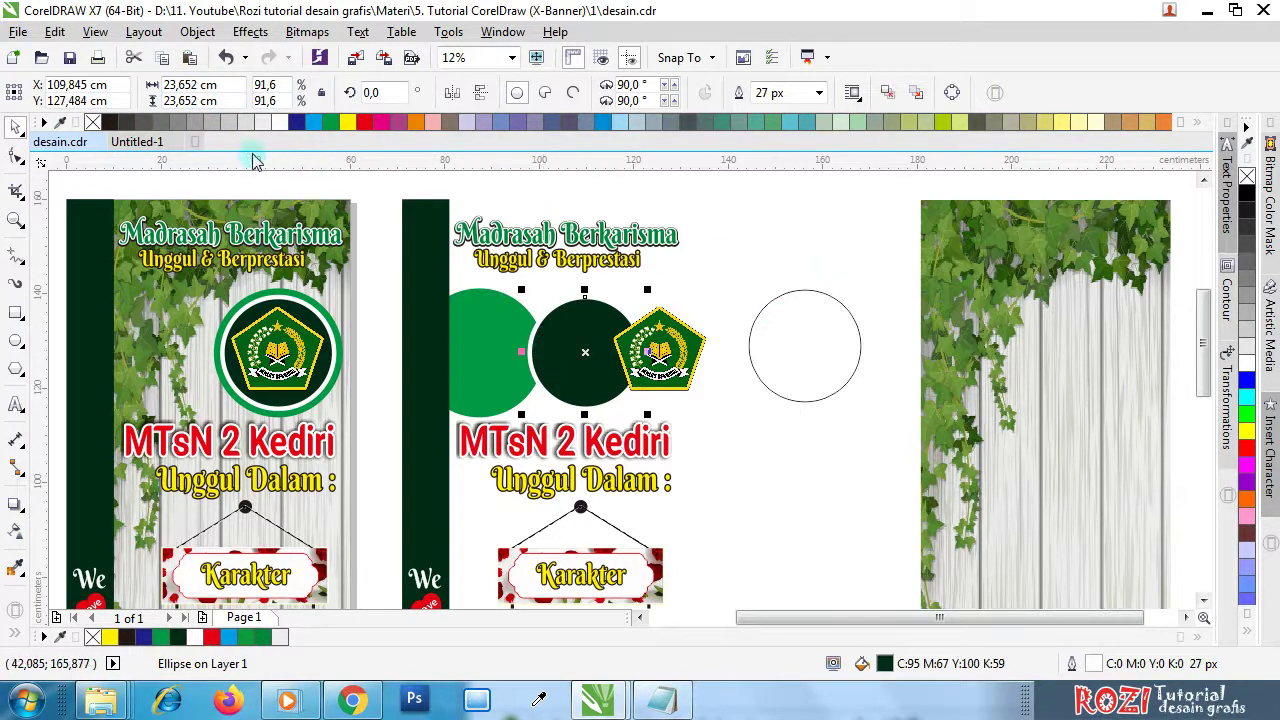
left_click(806, 300)
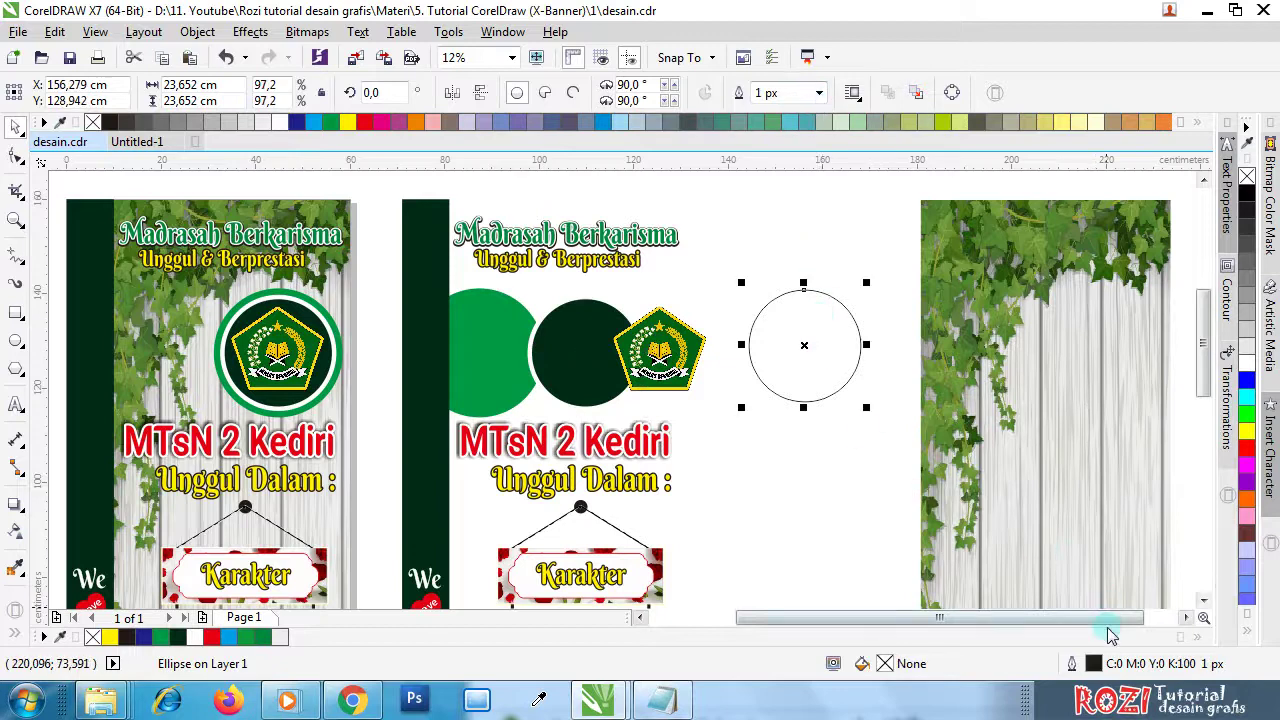
double_click(1098, 668)
left_click(511, 217)
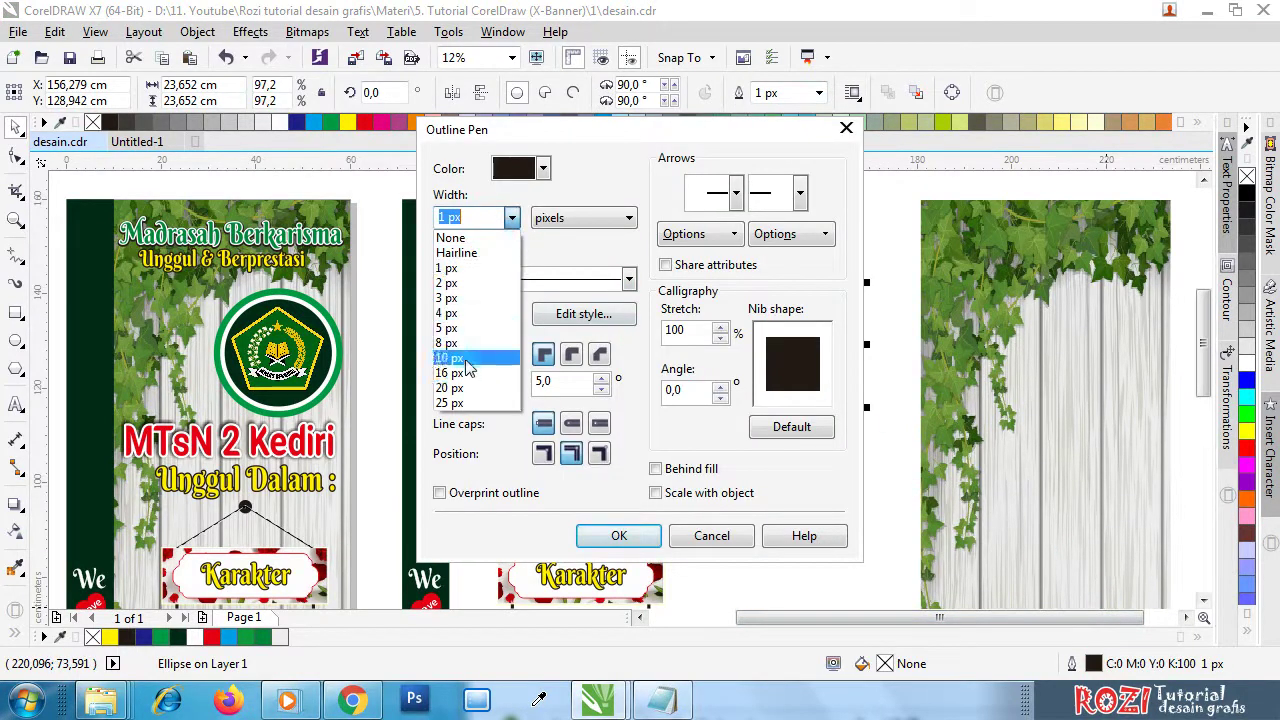
left_click(452, 402)
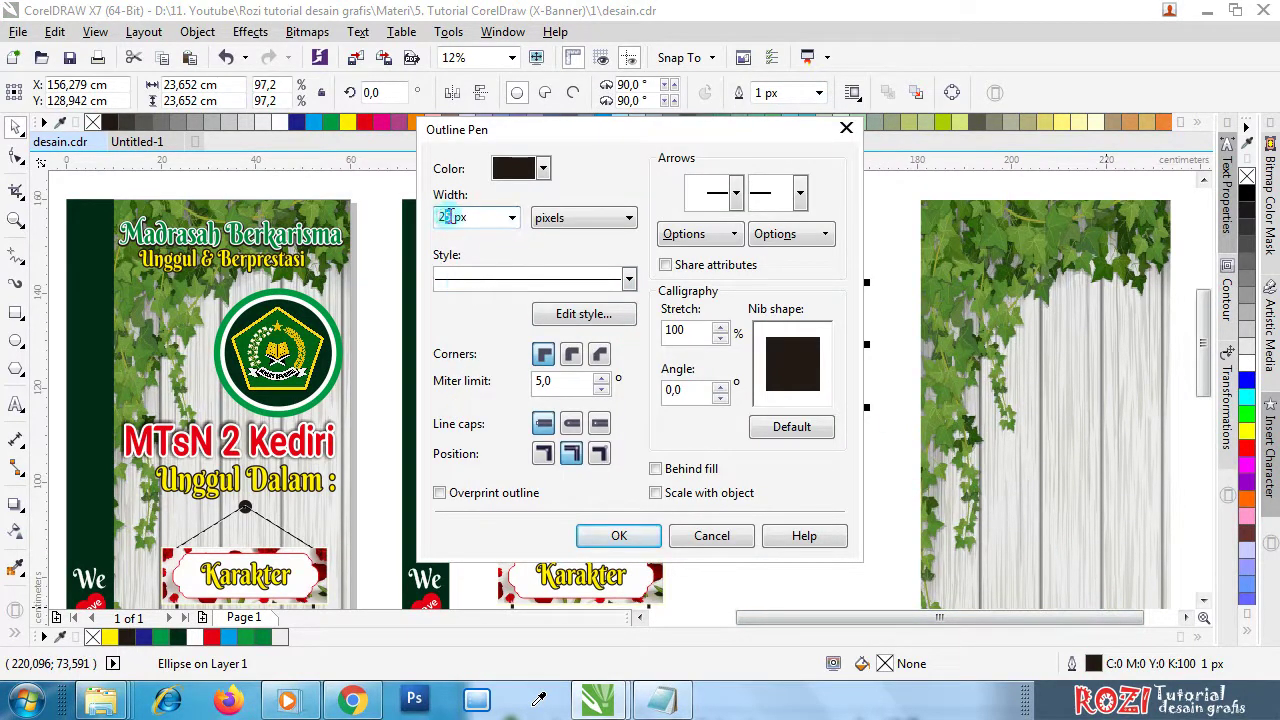
left_click(572, 353)
left_click(571, 423)
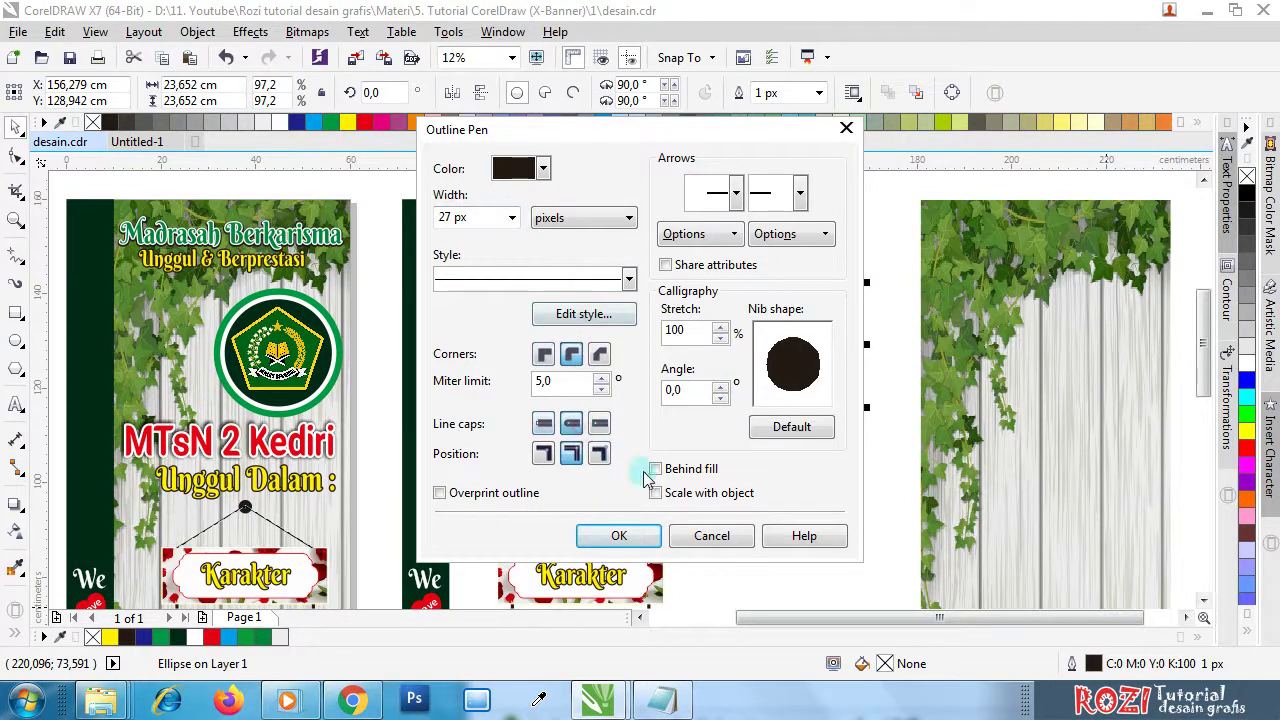
left_click(619, 535)
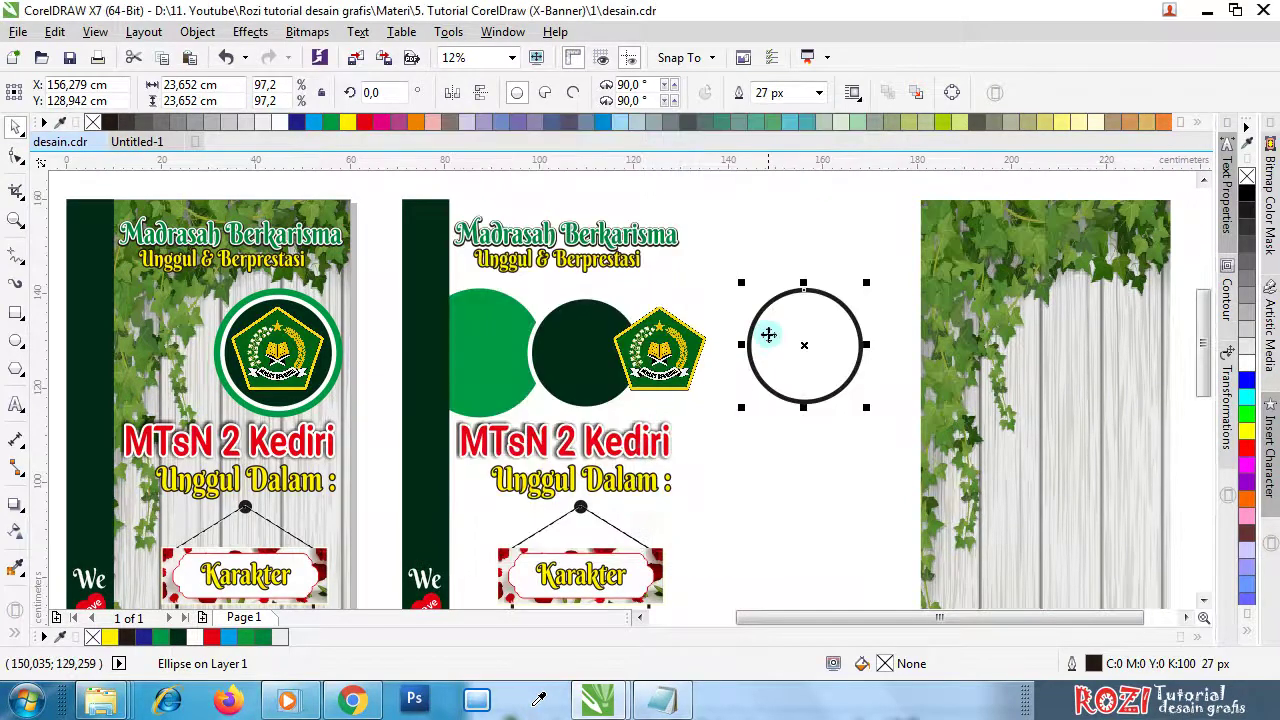
- Move the outlined circle over the emblem's dark green circle and logo, and make its outline white
left_click_drag(767, 325, 597, 341)
scroll(600, 335, "up", 1)
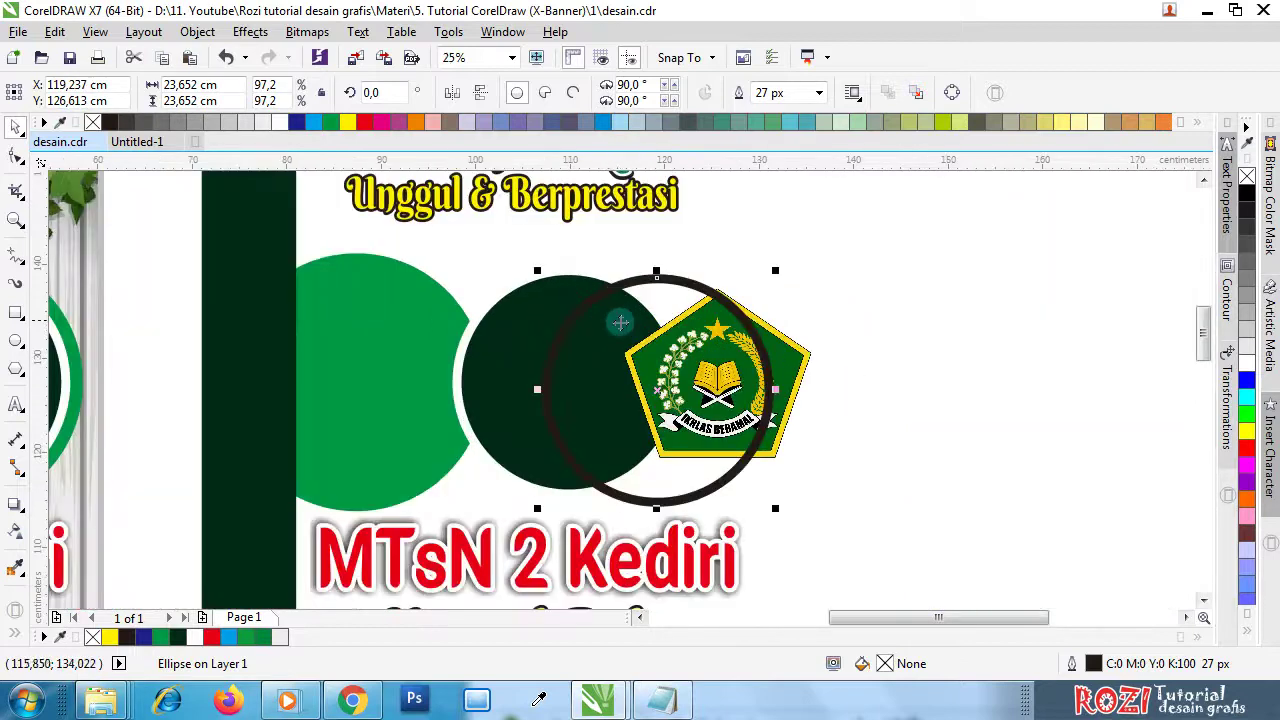
left_click(500, 342)
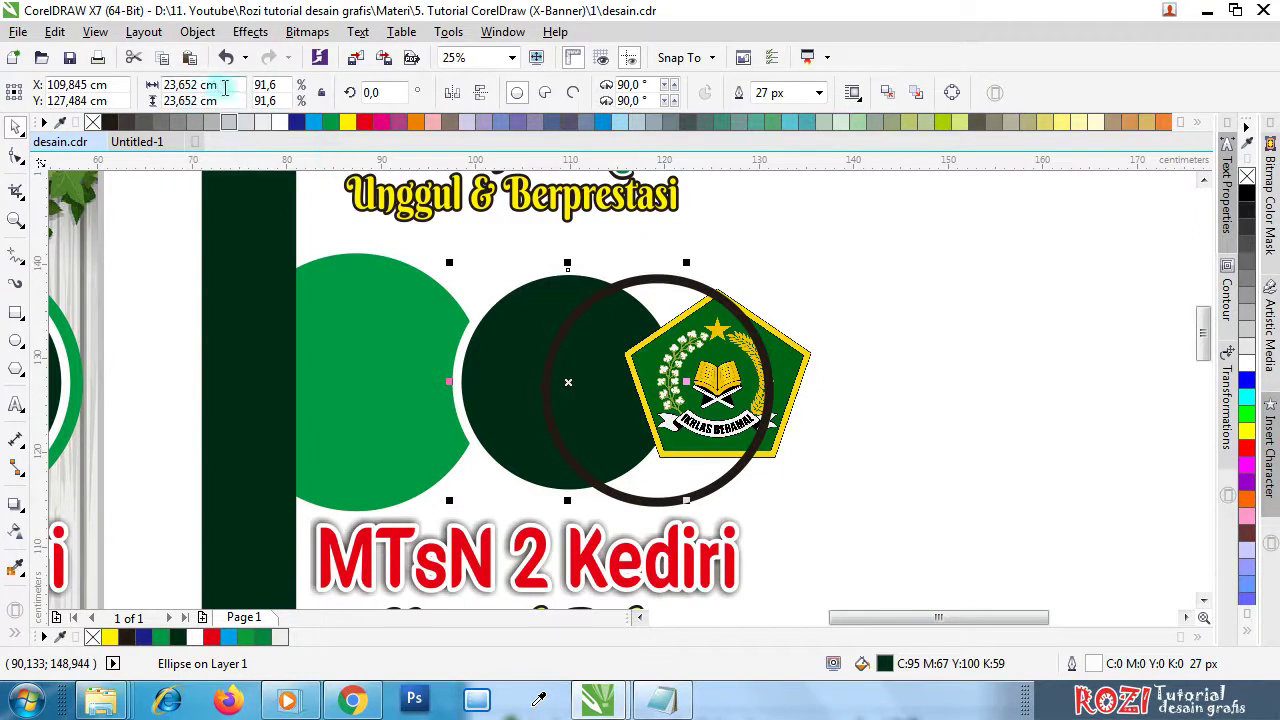
left_click(662, 278)
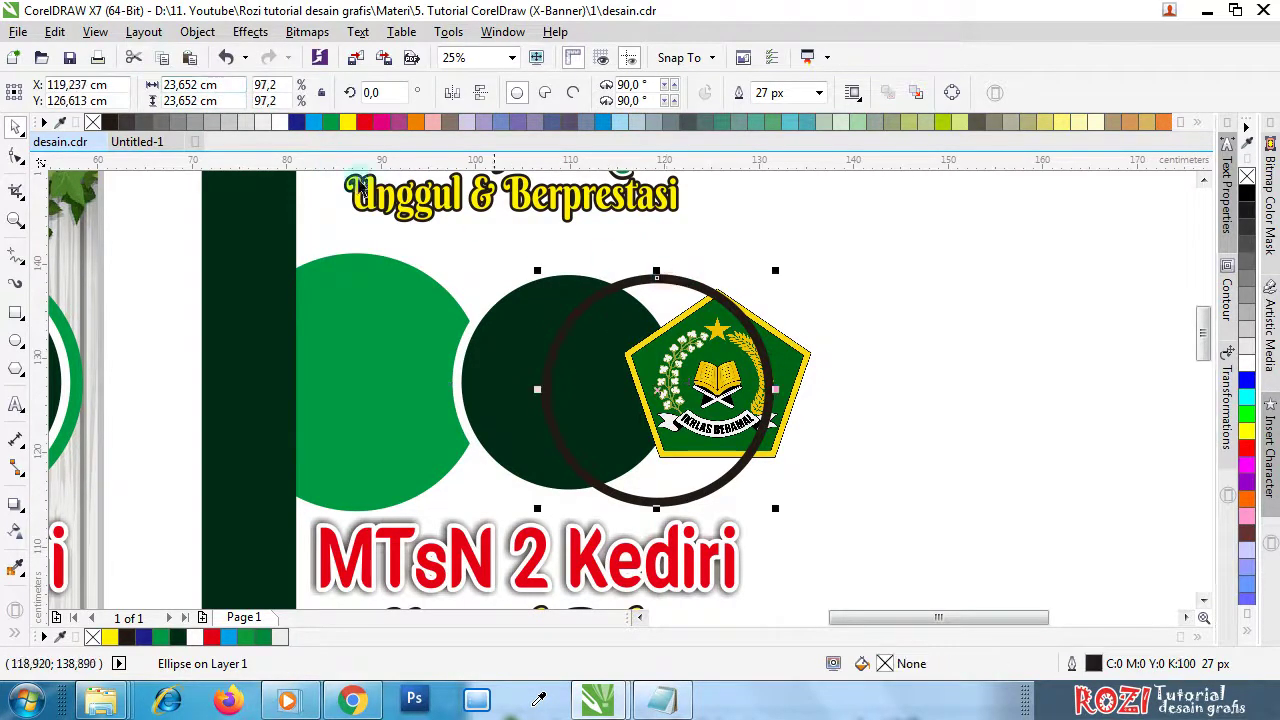
left_click_drag(226, 85, 118, 84)
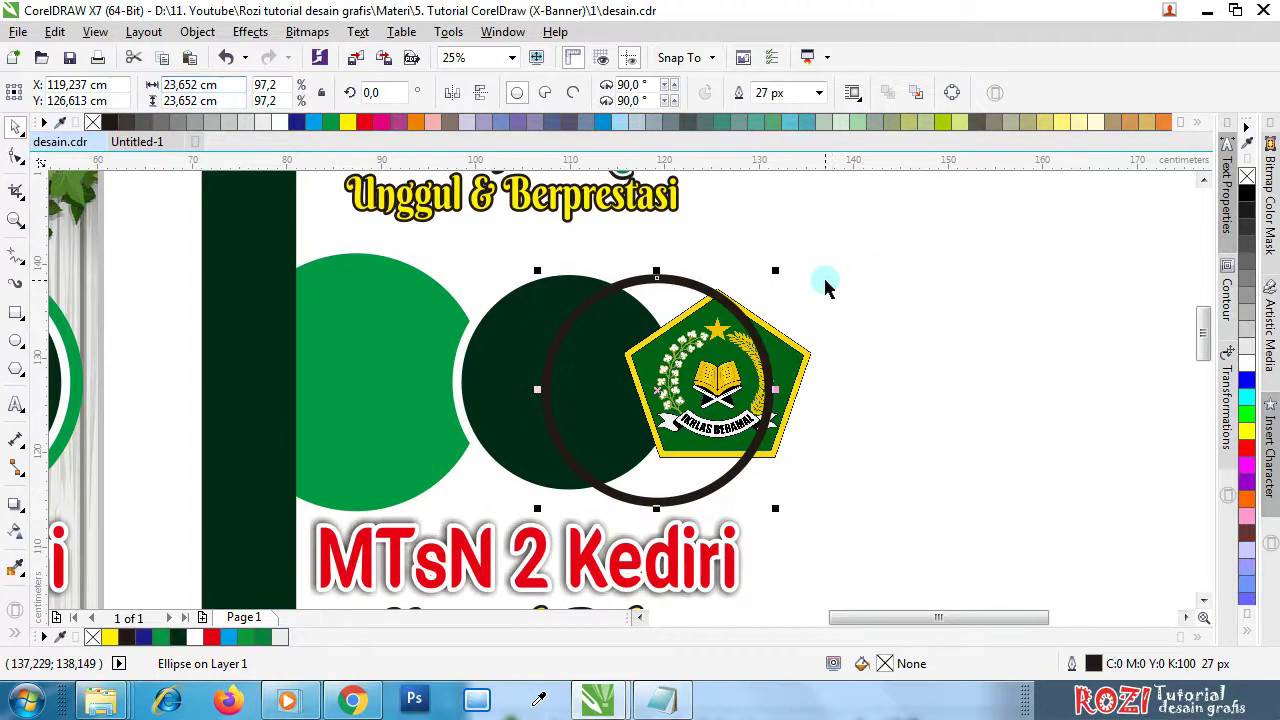
left_click(846, 240)
left_click(656, 276)
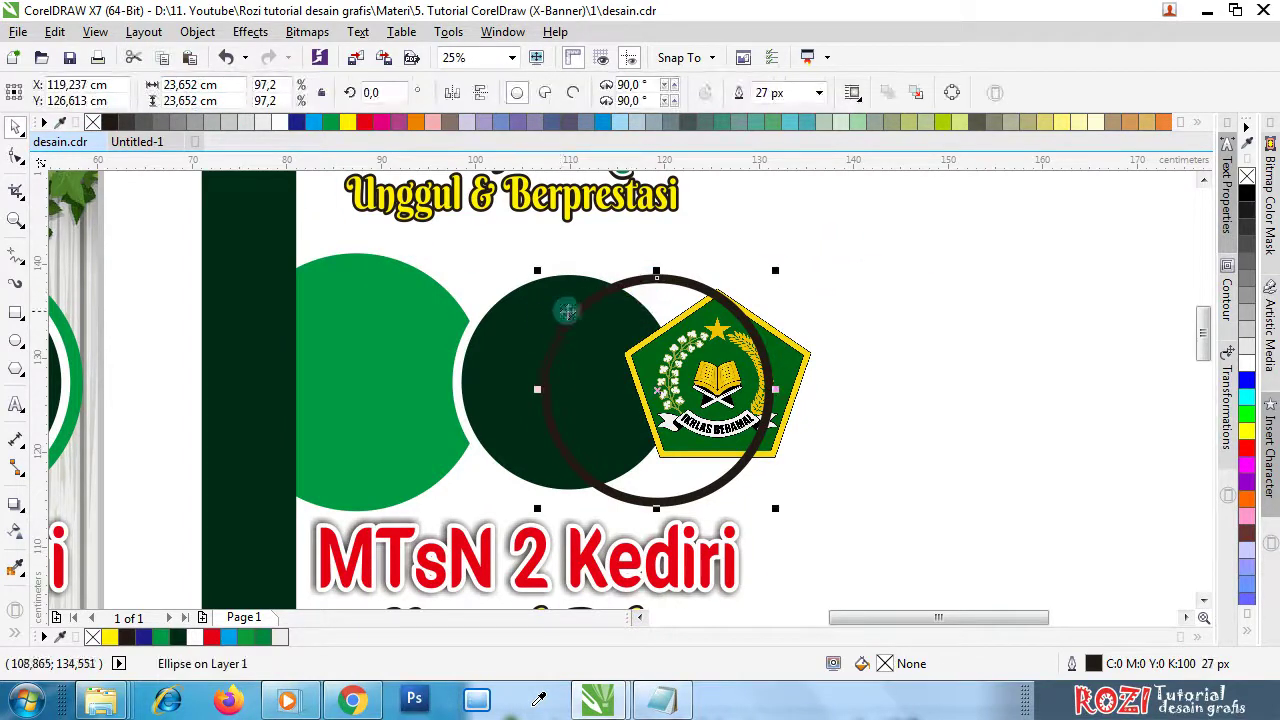
scroll(567, 311, "up", 2)
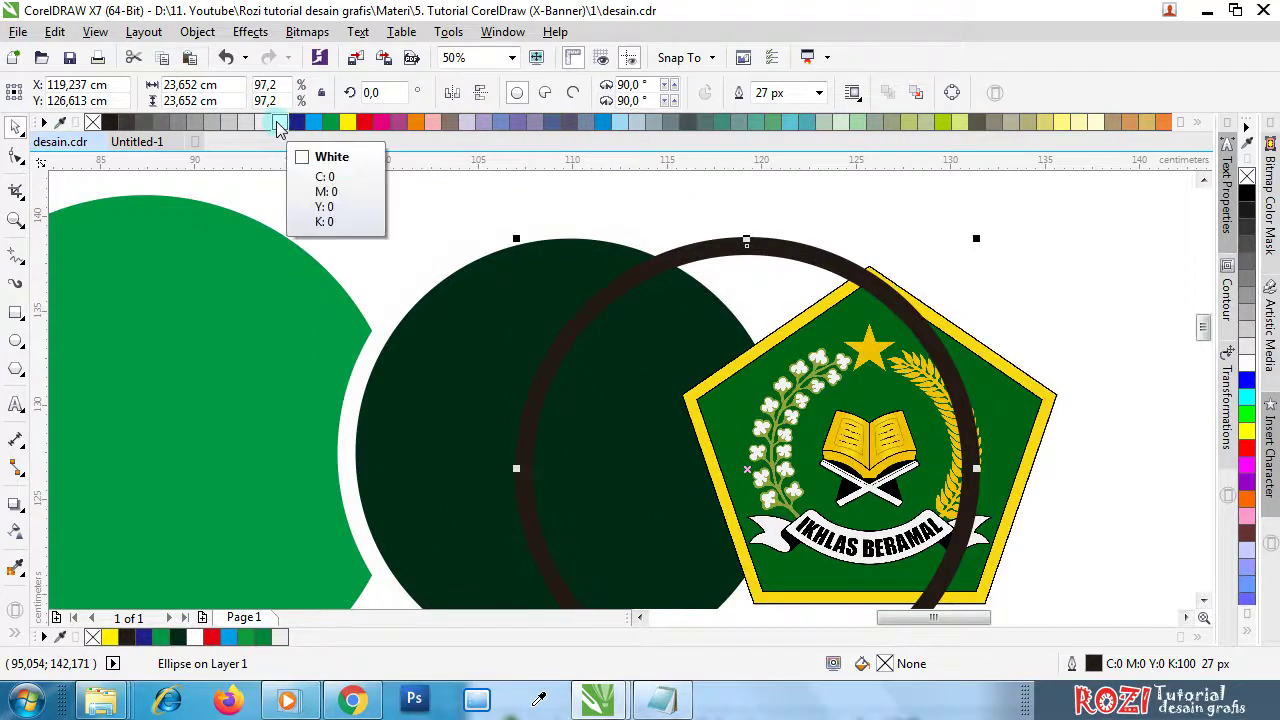
right_click(277, 122)
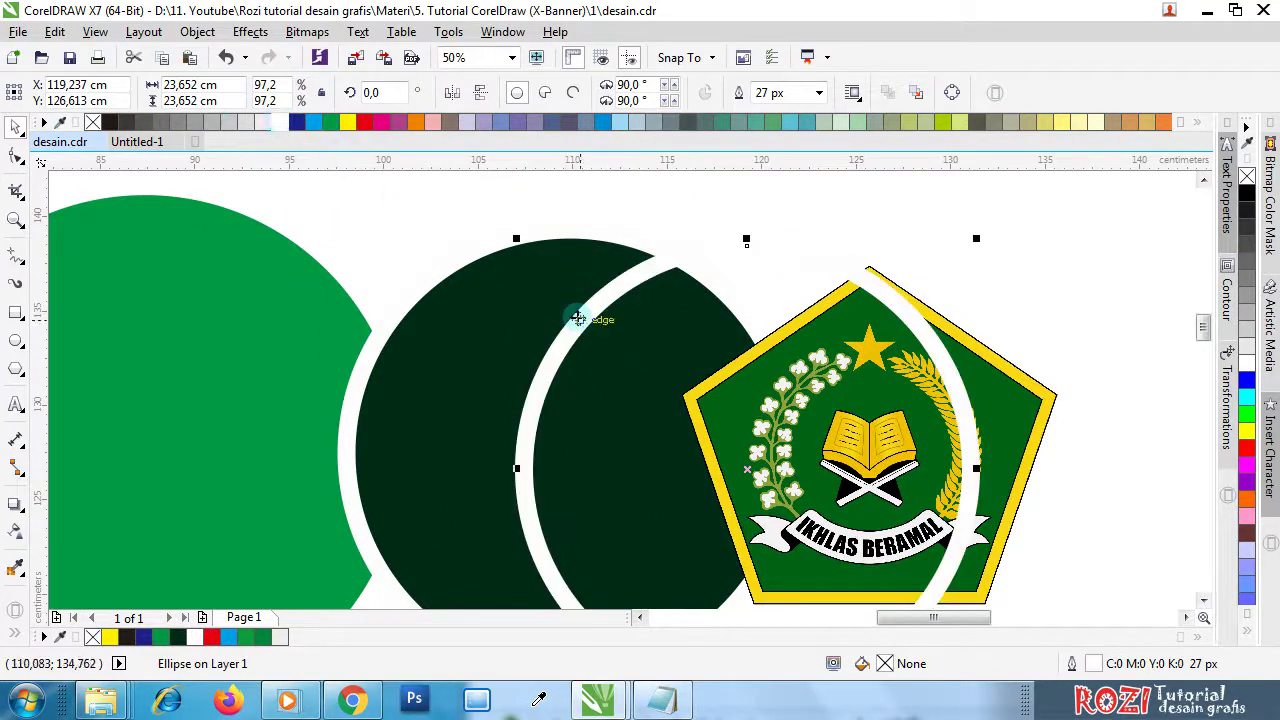
- Fill the white-outlined circle with the dark green sampled from the emblem's circle and place its outline behind the fill
left_click(17, 570)
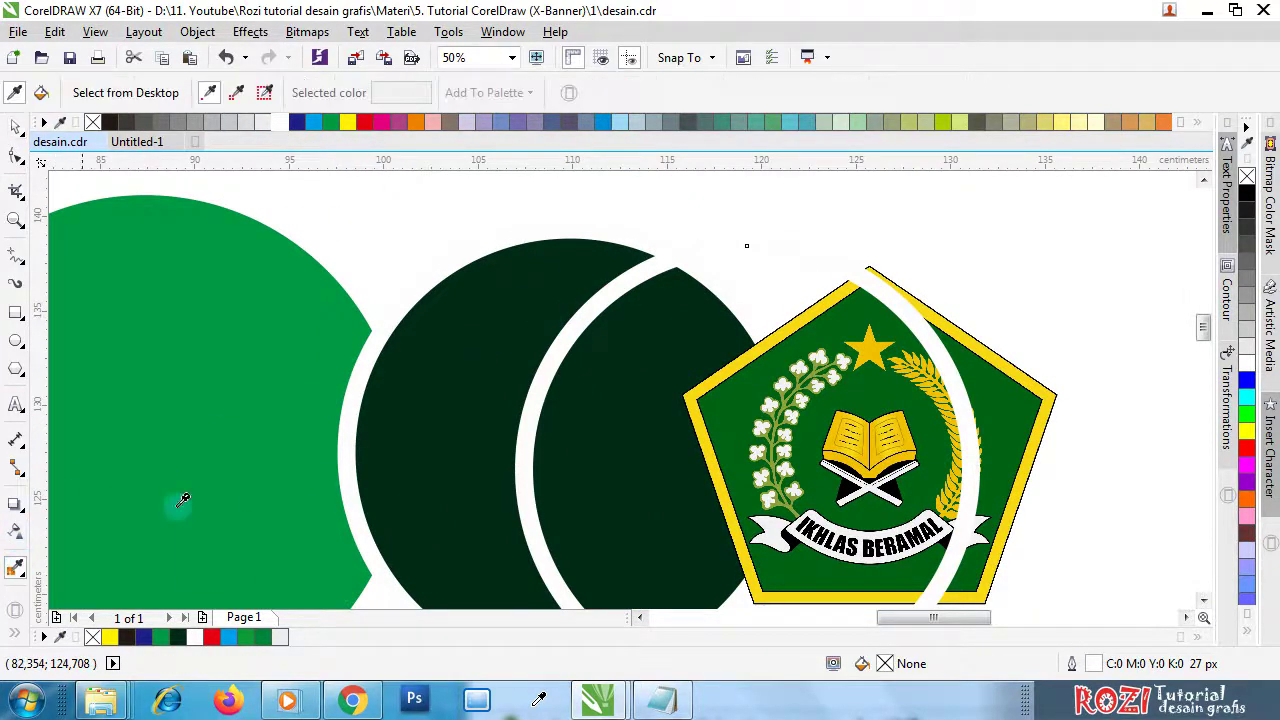
left_click(472, 434)
left_click(611, 428)
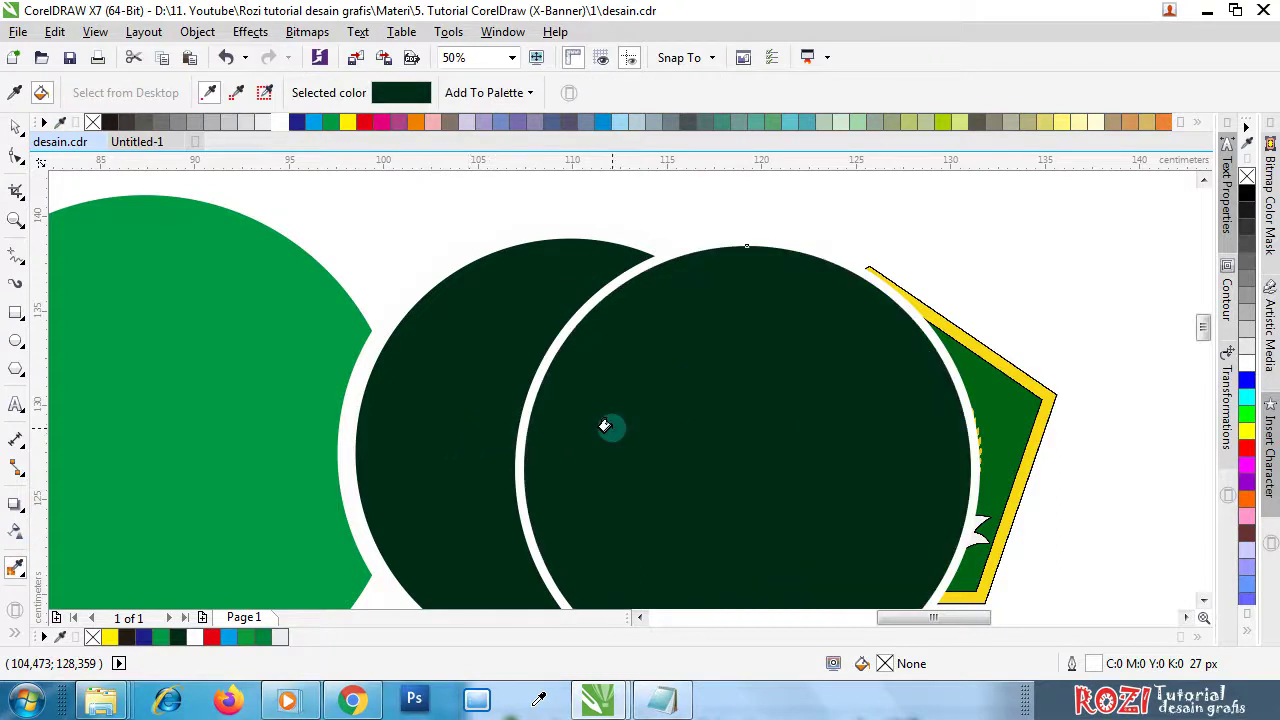
left_click(15, 126)
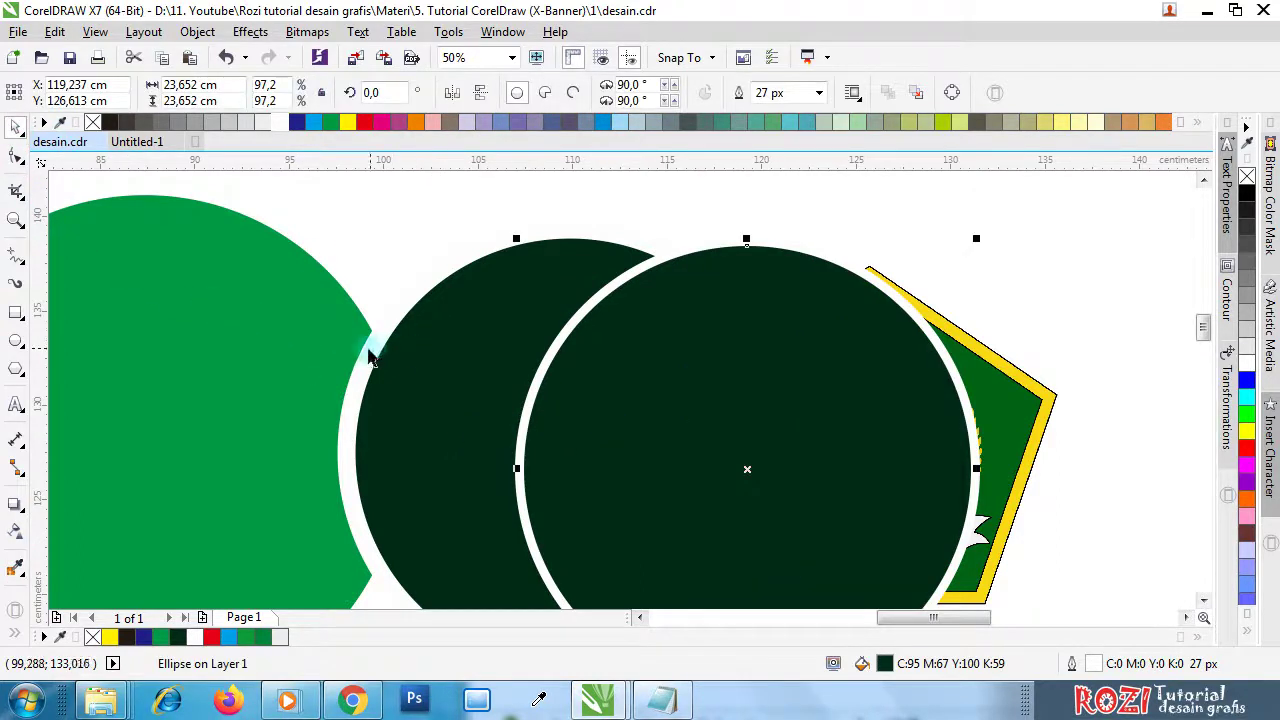
double_click(1071, 663)
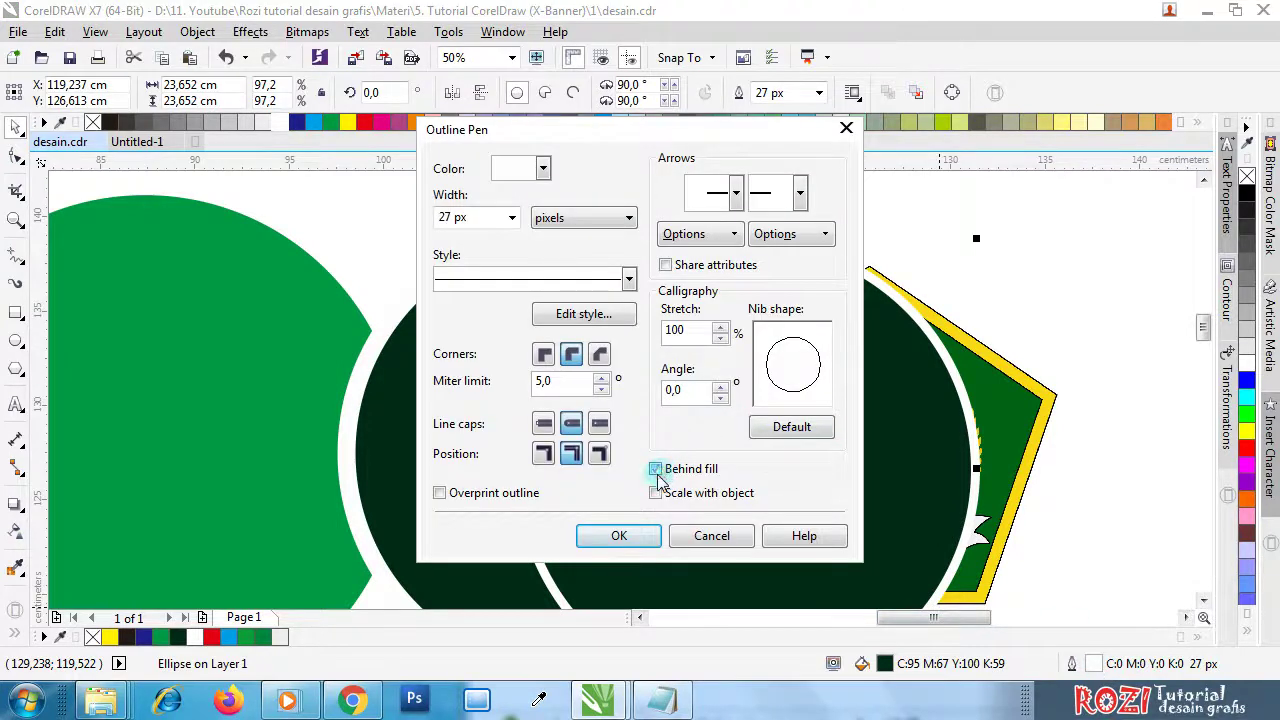
left_click(619, 535)
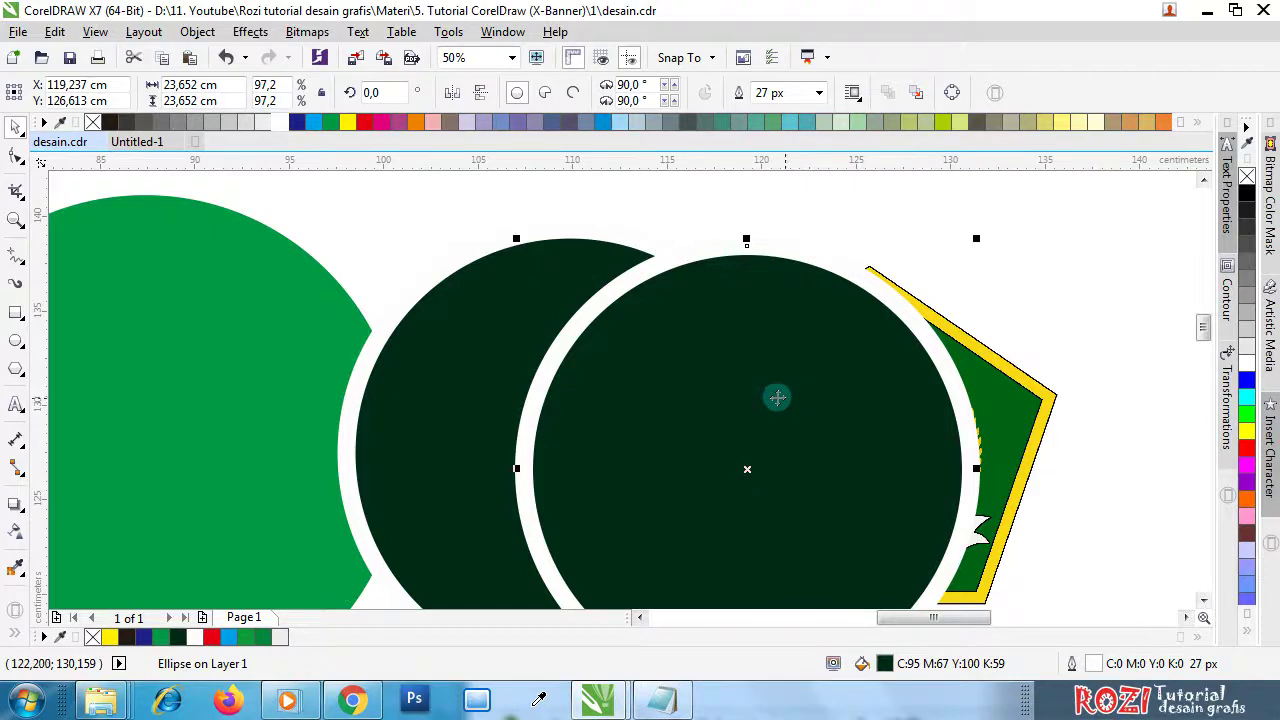
- Move the new dark green circle to the right of the logo, and the light green circle closer behind the emblem's dark green circle
scroll(689, 329, "down", 3)
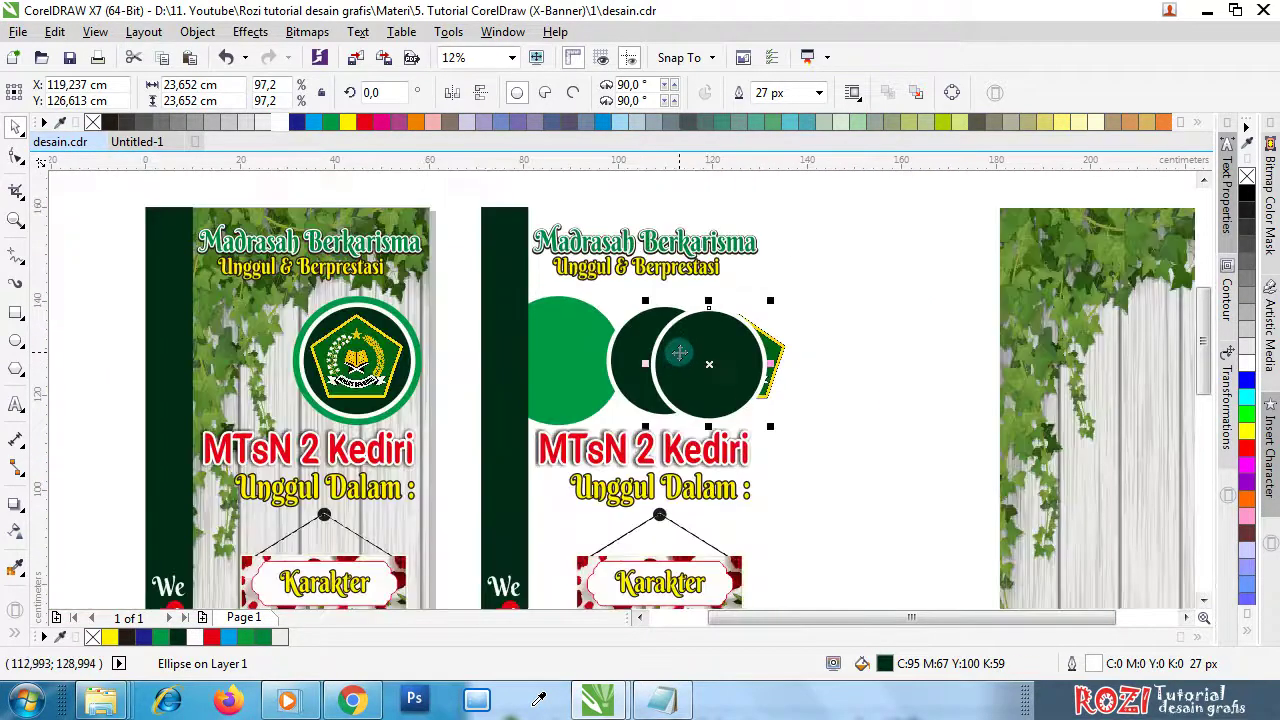
left_click_drag(679, 352, 826, 354)
left_click(603, 336)
left_click_drag(603, 336, 665, 312)
- Make an enlarged, concentric copy of the new dark green circle and set its width and height to 27,3 cm to match the light green circle
scroll(648, 296, "up", 2)
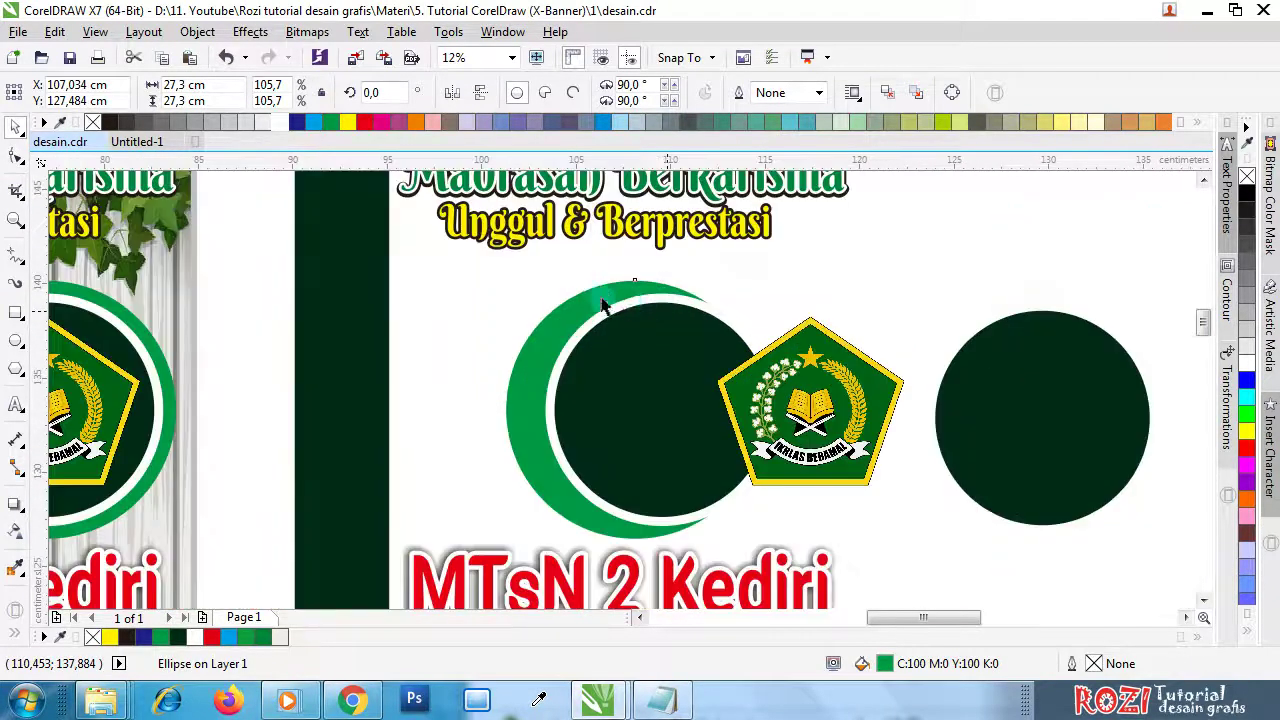
left_click(185, 85)
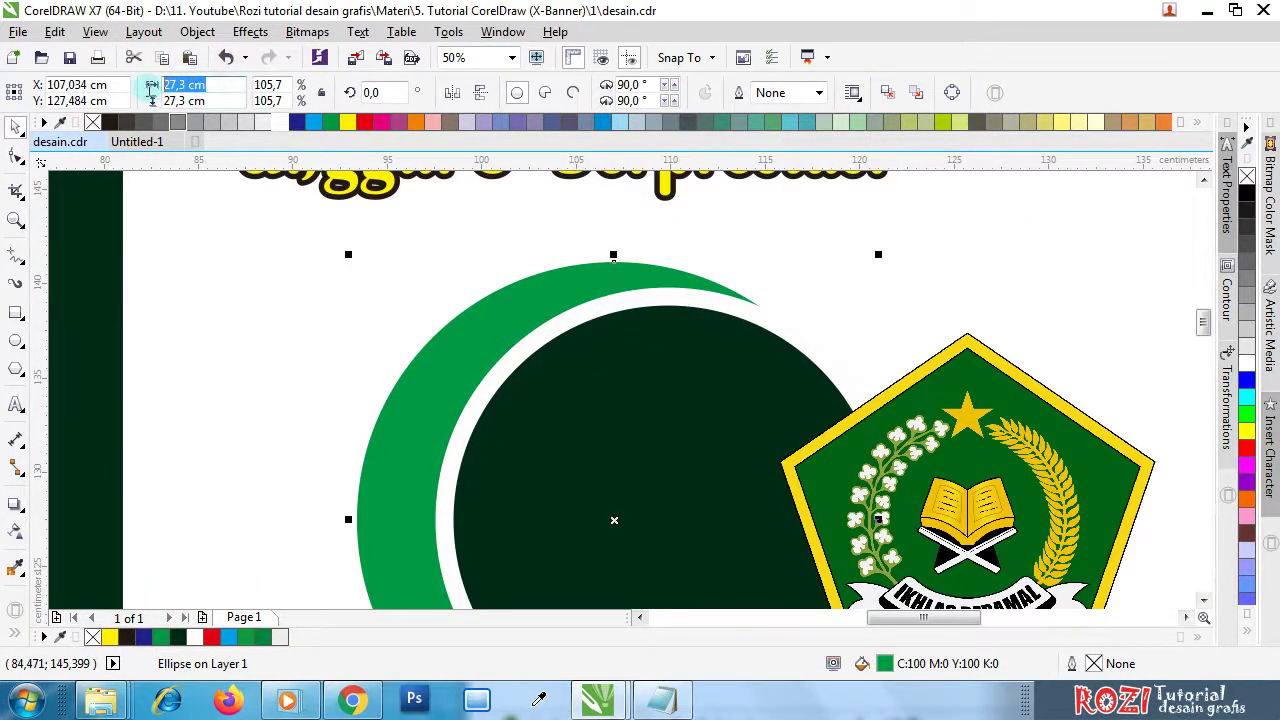
scroll(335, 258, "down", 1)
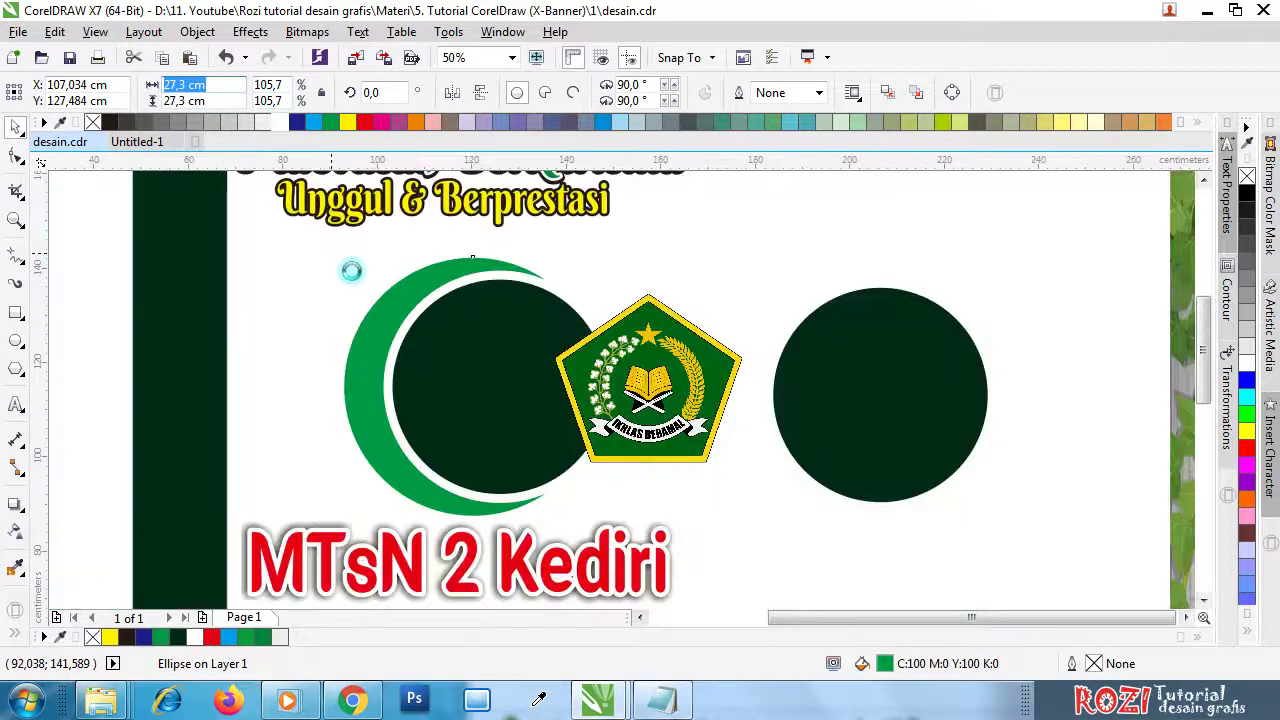
scroll(690, 300, "down", 2)
scroll(651, 270, "up", 1)
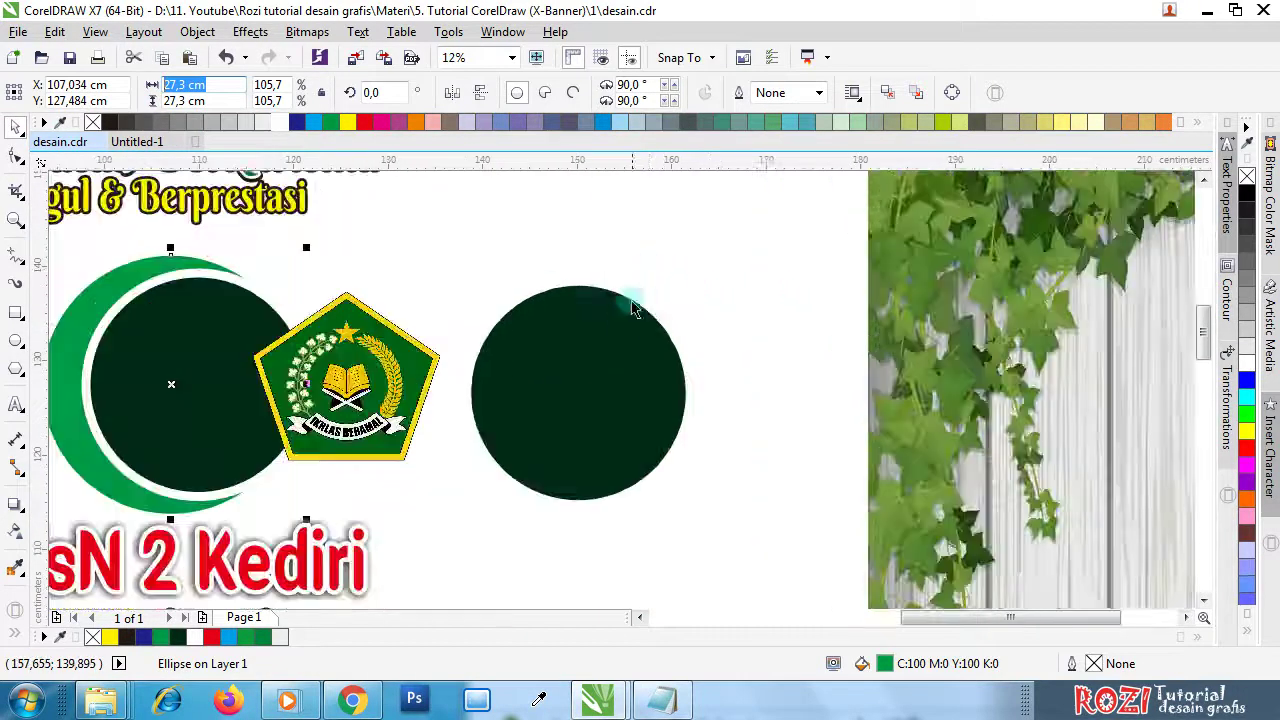
left_click(645, 321)
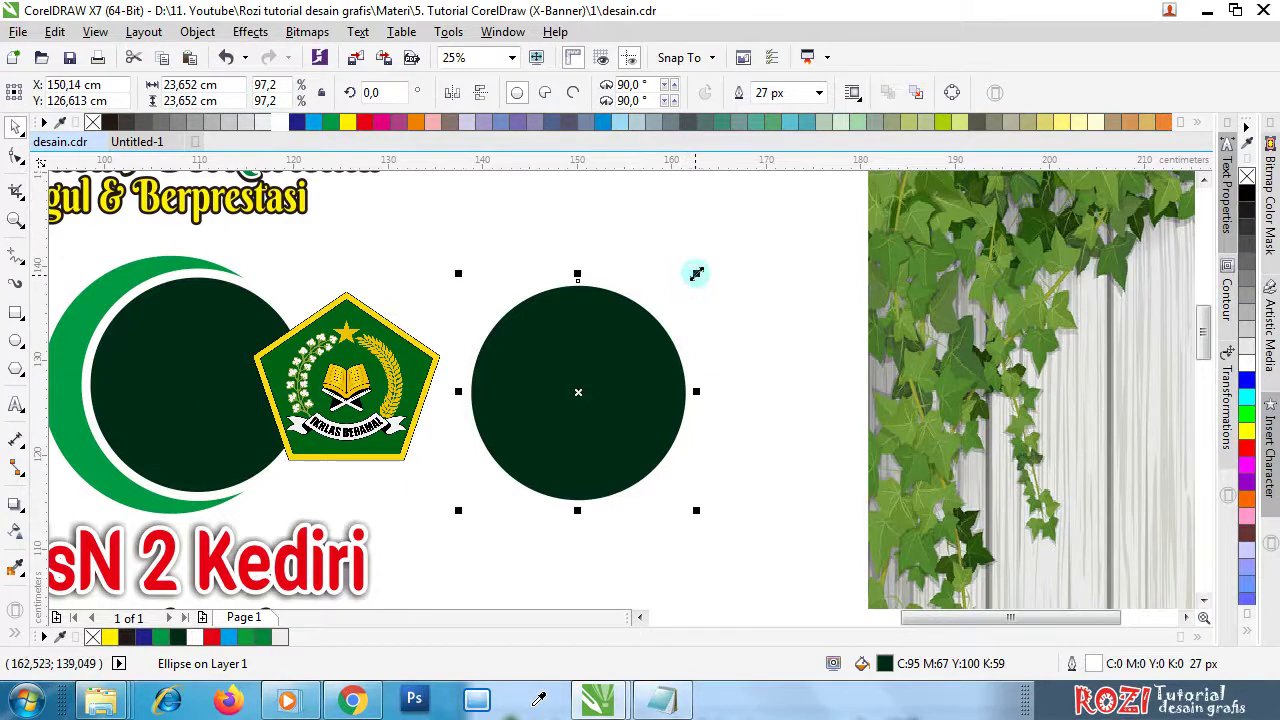
left_click_drag(696, 273, 731, 253)
left_click_drag(226, 85, 133, 100)
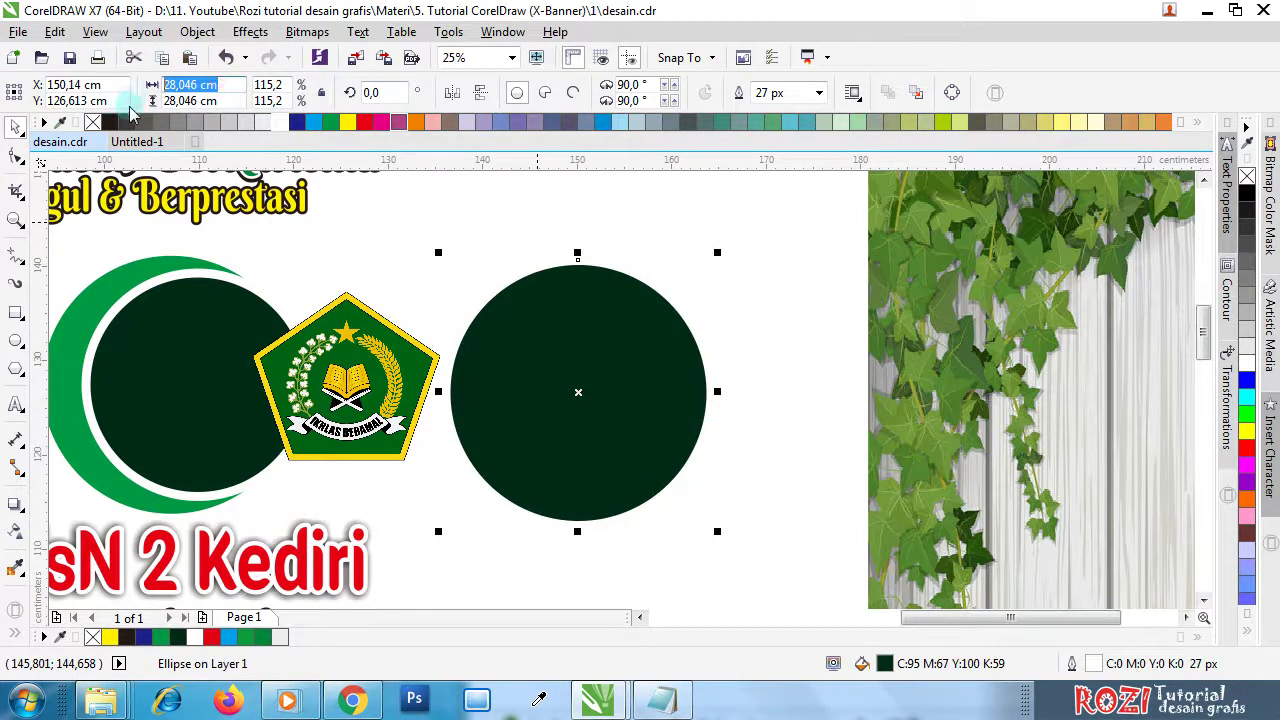
type("27,3")
key("Tab")
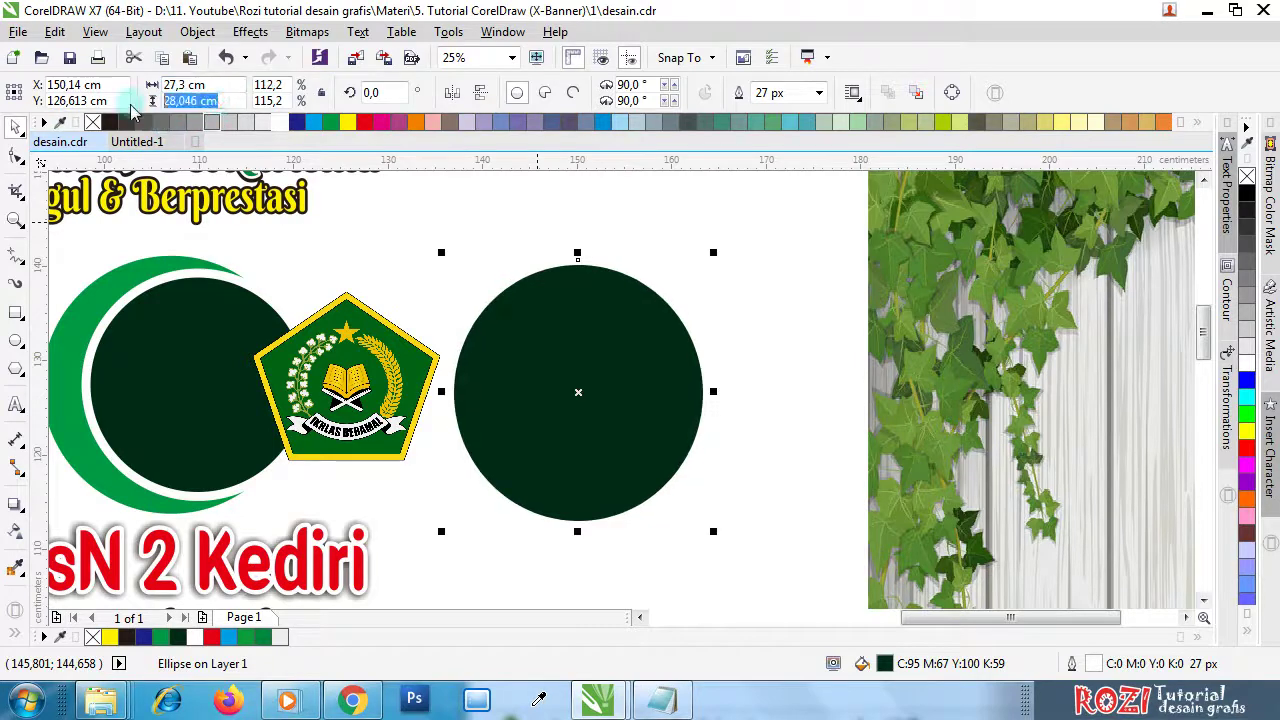
key("Return")
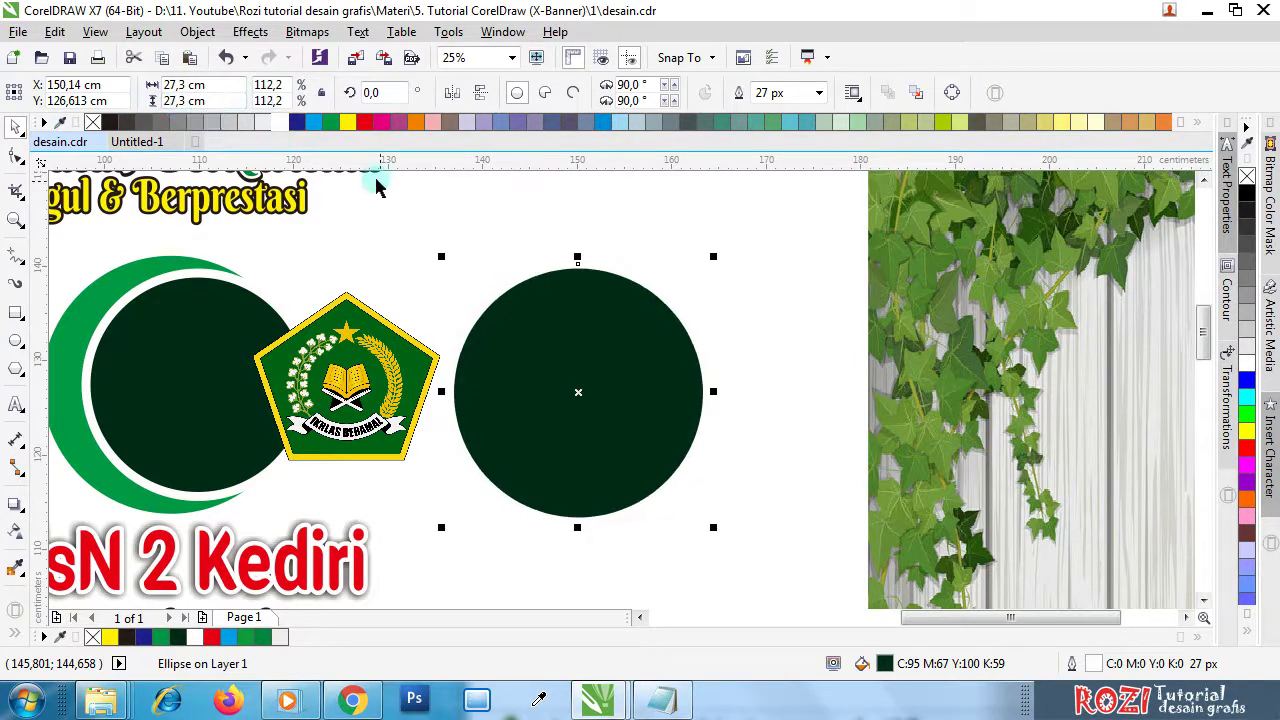
- Fill the enlarged circle copy with yellow and try sending it one level back
left_click(347, 123)
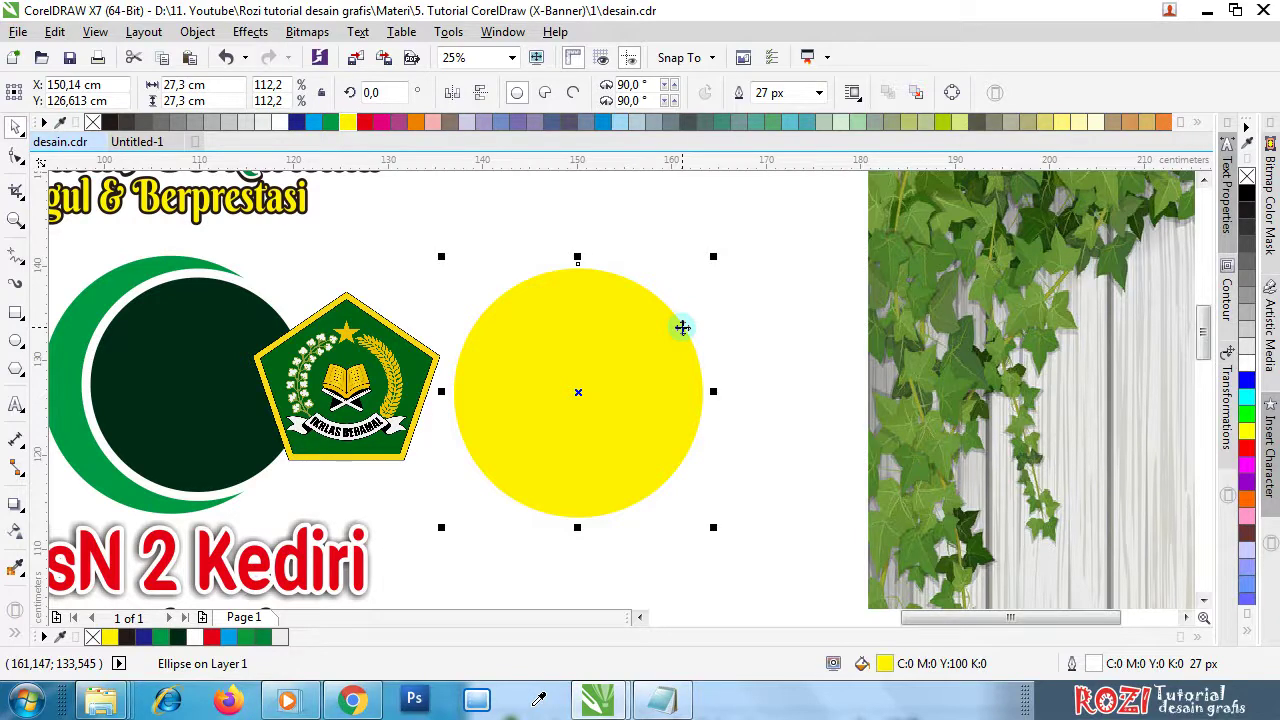
key("ctrl+Page_Down")
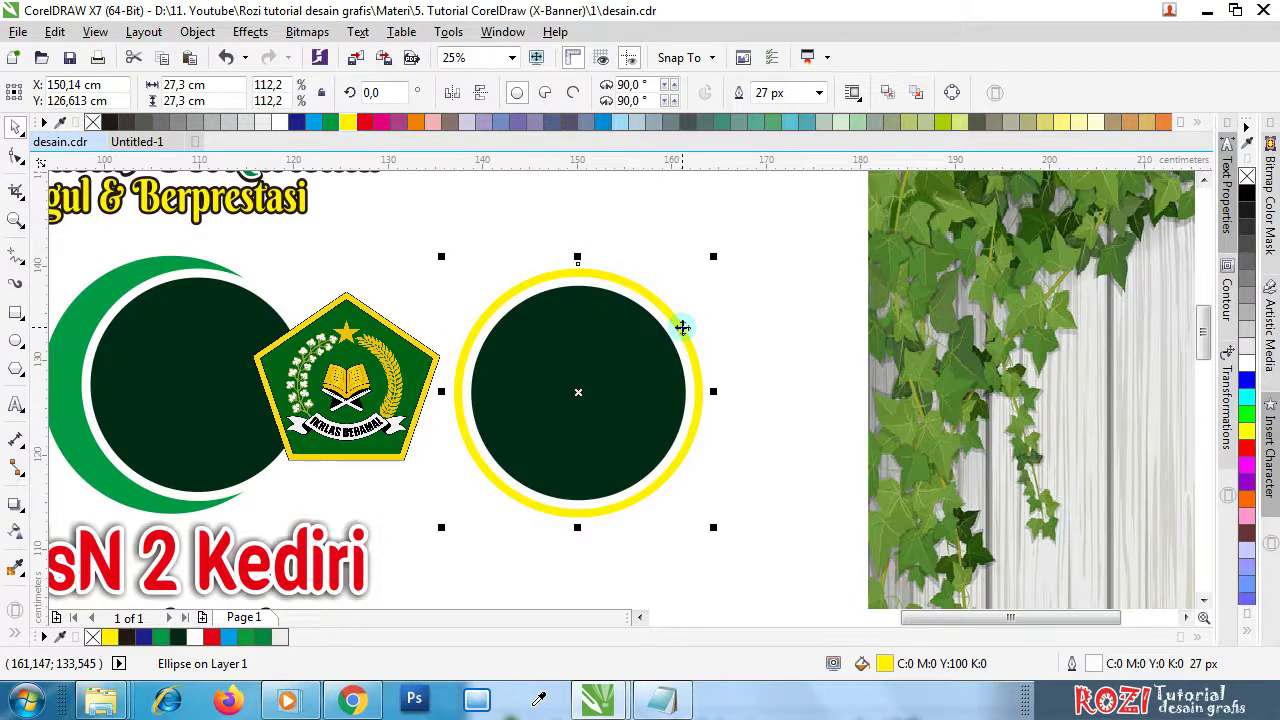
left_click(681, 326)
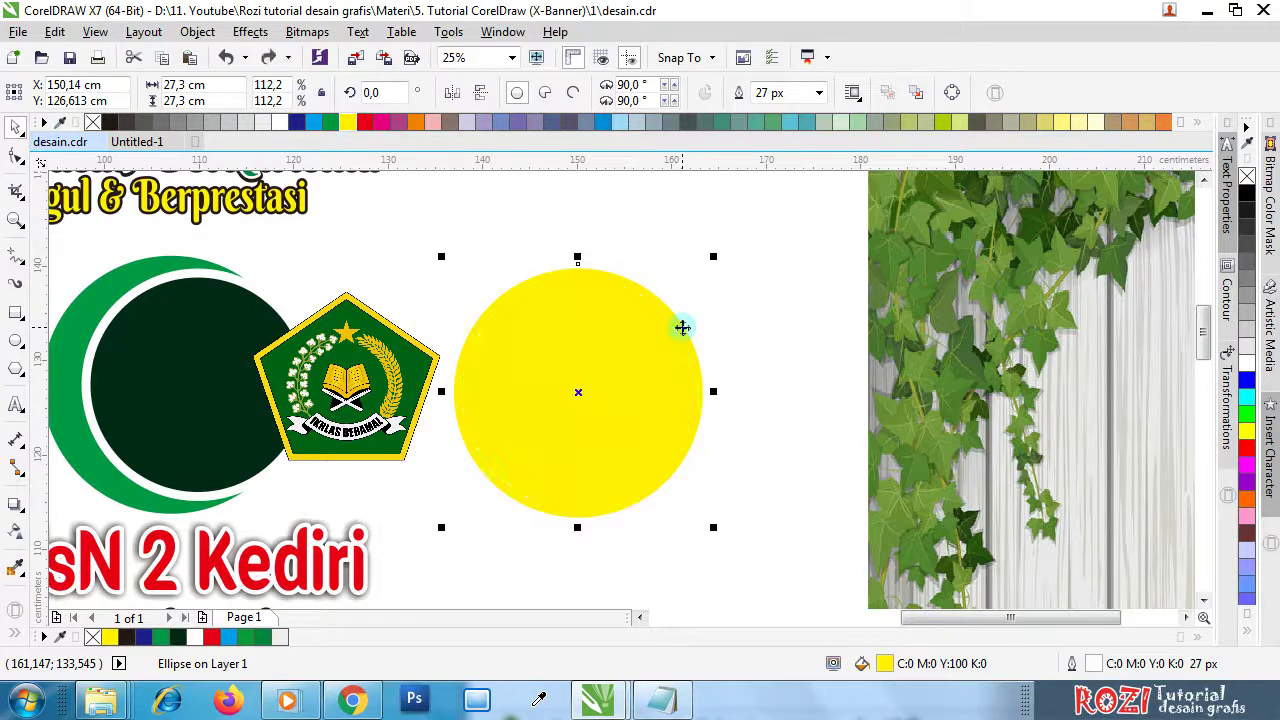
- Order the yellow circle behind the new dark green circle and centre it horizontally on that circle
left_click_drag(566, 346, 694, 332)
right_click(694, 332)
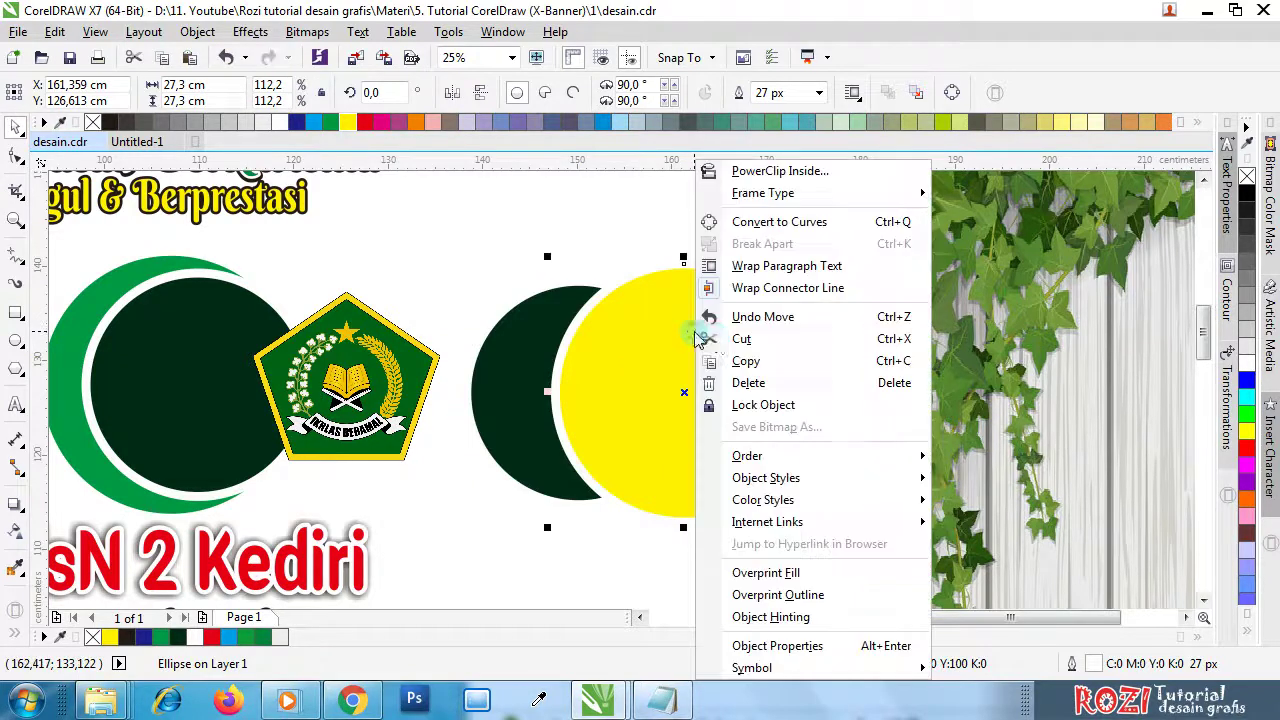
mouse_move(771, 457)
left_click(995, 603)
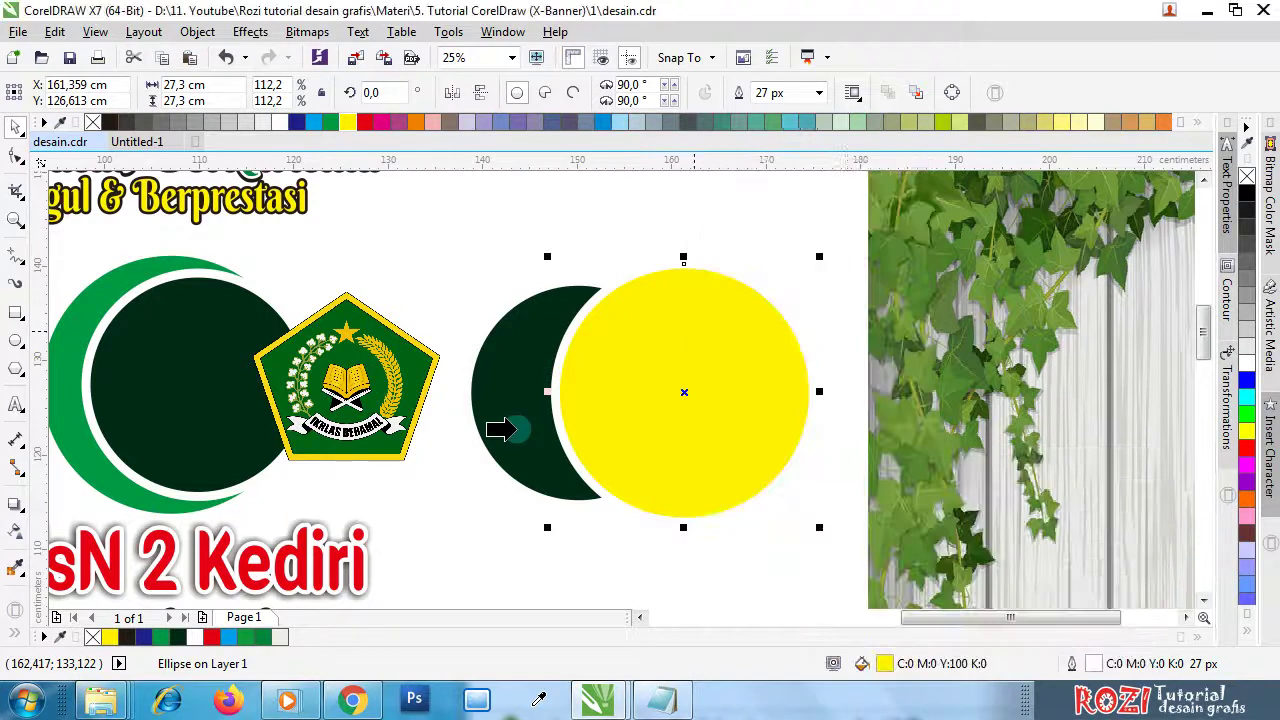
left_click(500, 423)
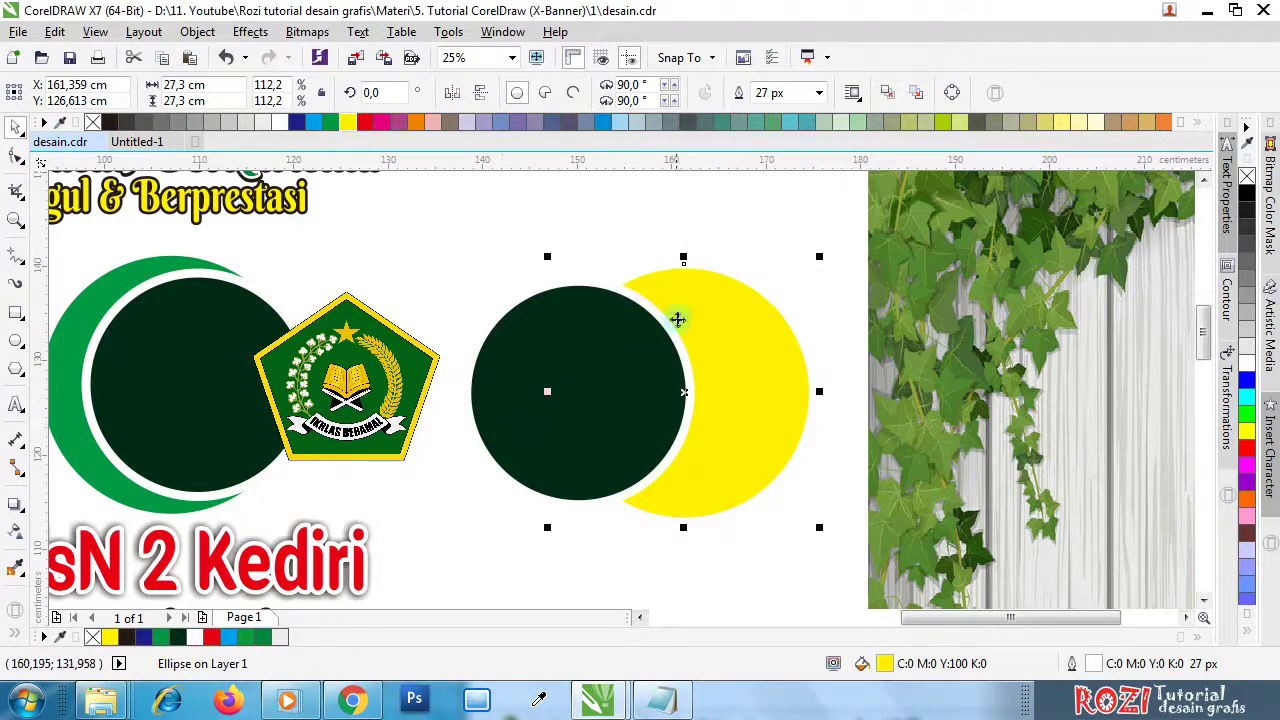
left_click(524, 365, "shift")
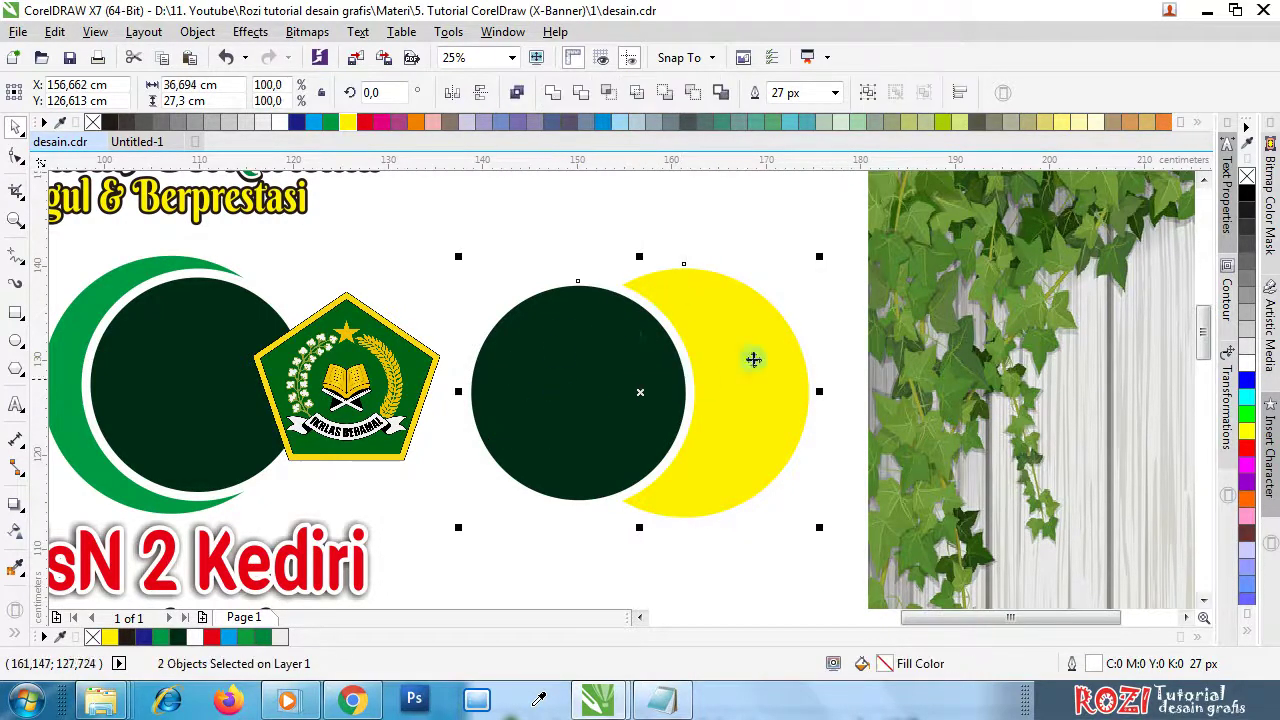
key("c")
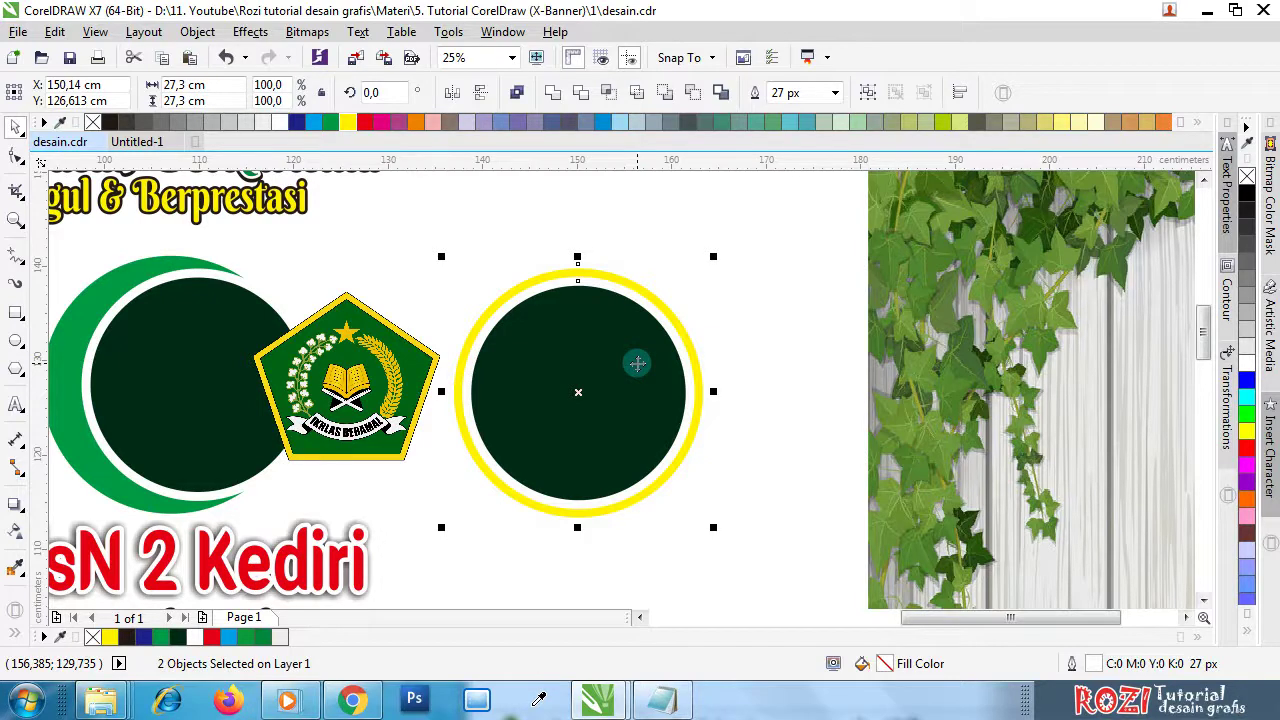
- Sample the crescent's light green and fill the yellow ring around the new dark green circle with it
left_click(743, 307)
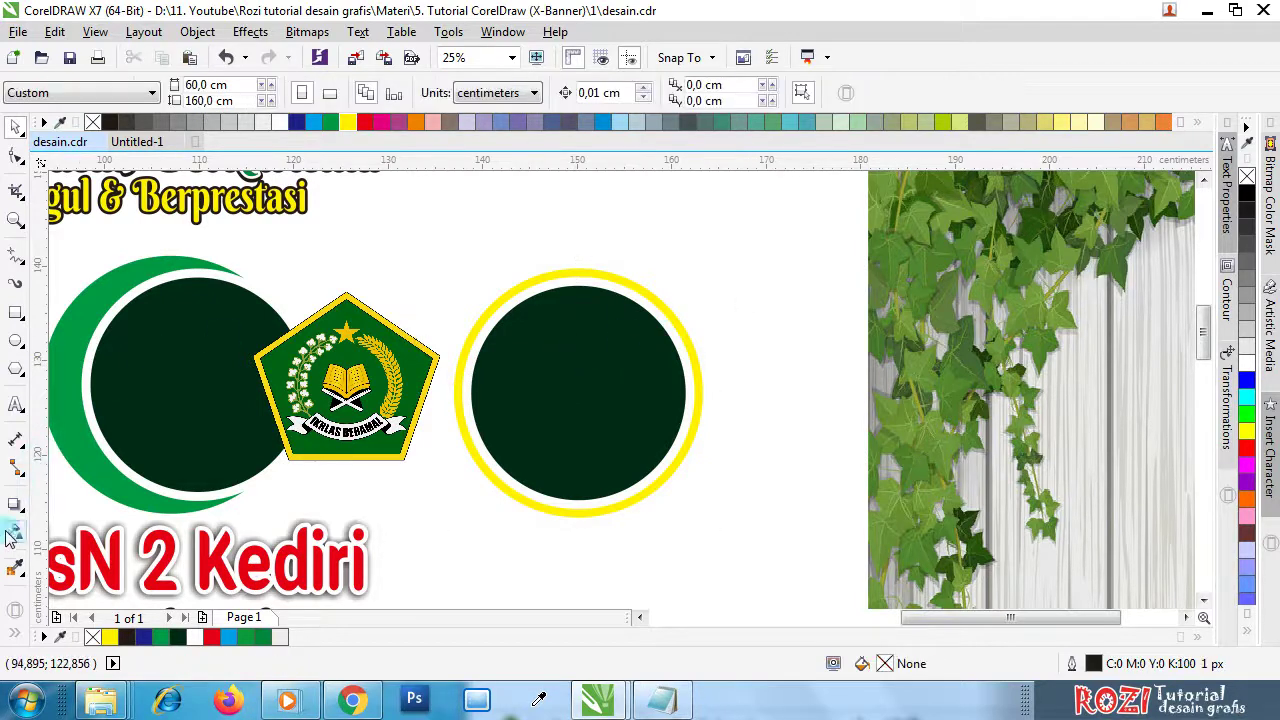
left_click(17, 568)
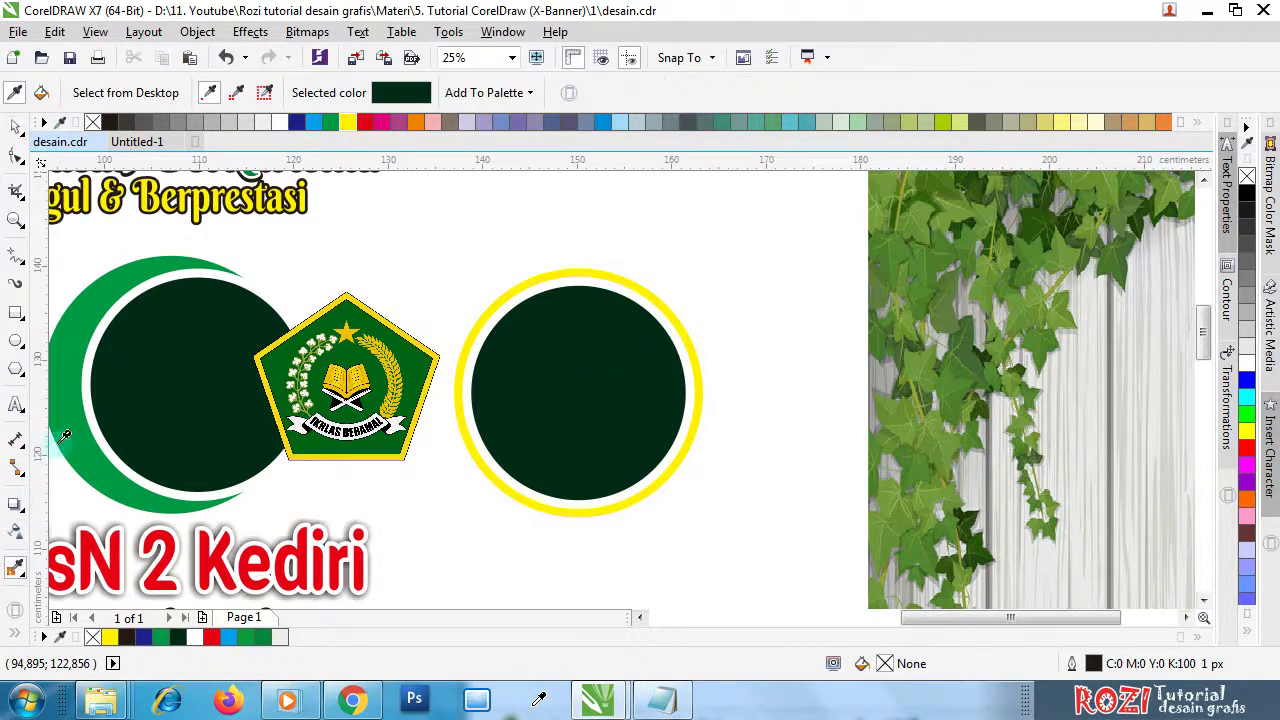
left_click(97, 291)
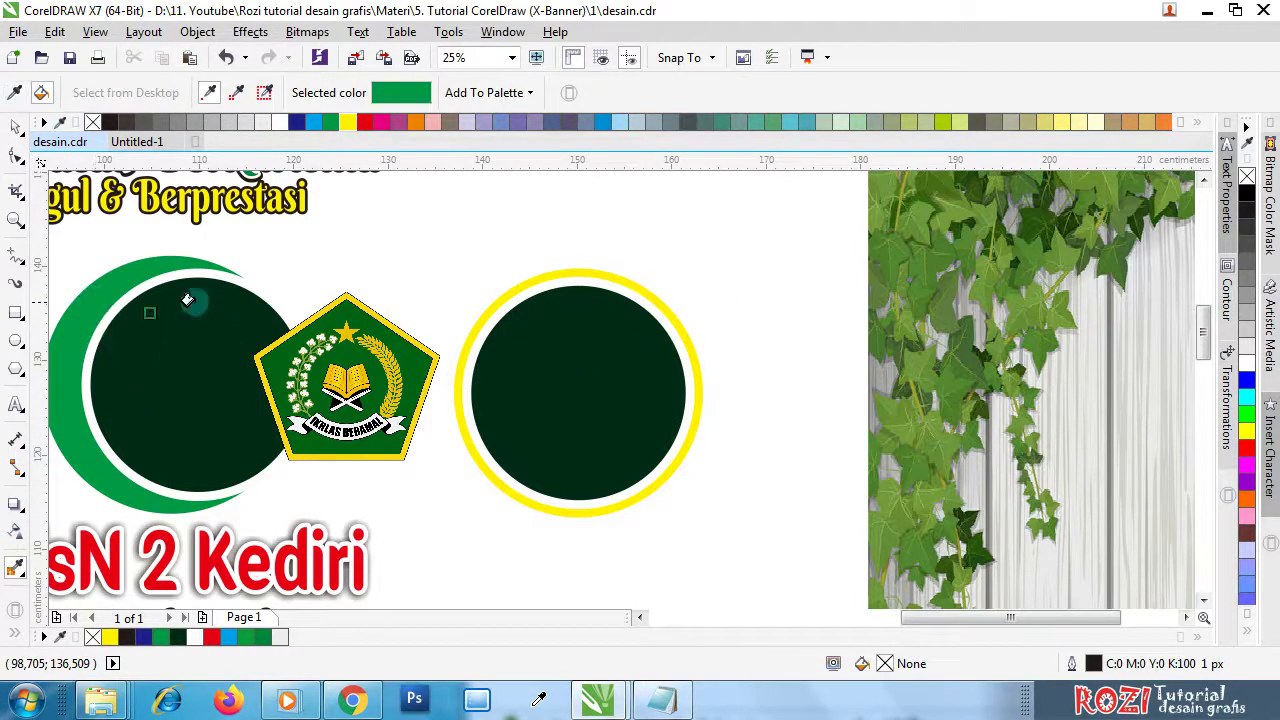
left_click(514, 288)
key("ctrl+z")
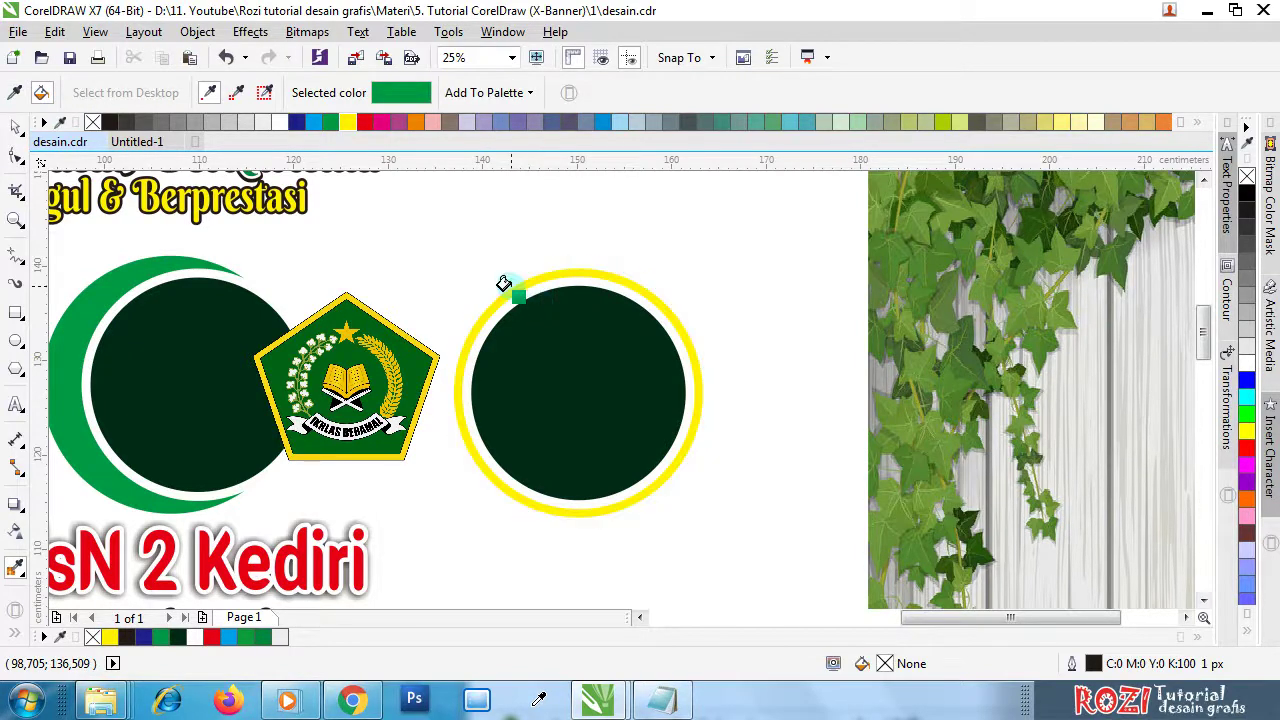
scroll(513, 288, "up", 4)
left_click(516, 288)
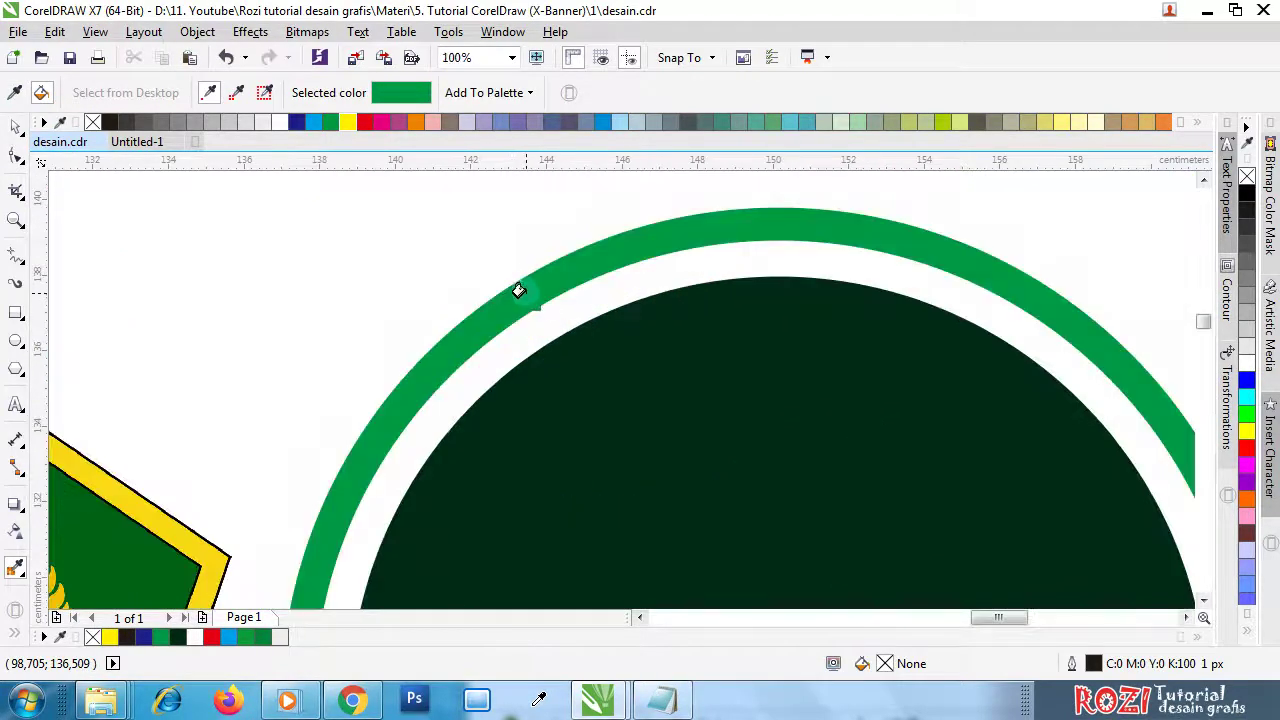
scroll(530, 291, "down", 4)
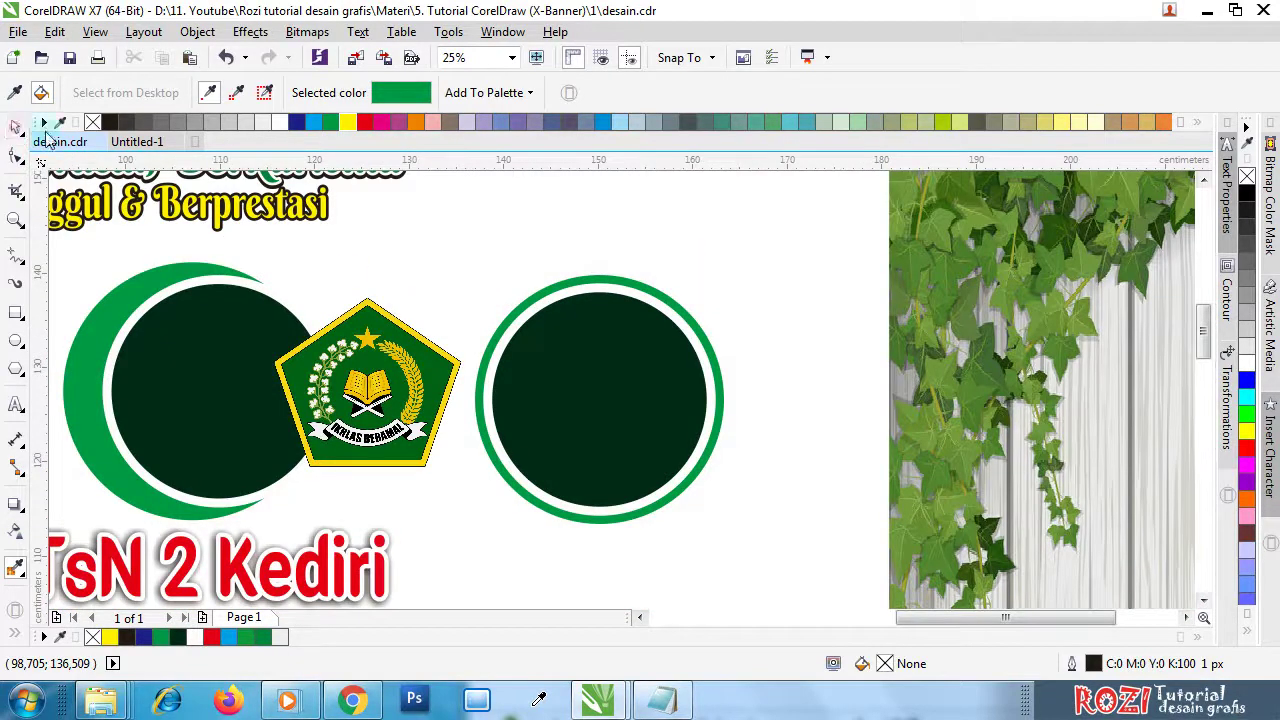
- Inspect the light green ring's fill colour values in the fill editor
key("space")
scroll(591, 277, "up", 2)
left_click(591, 276)
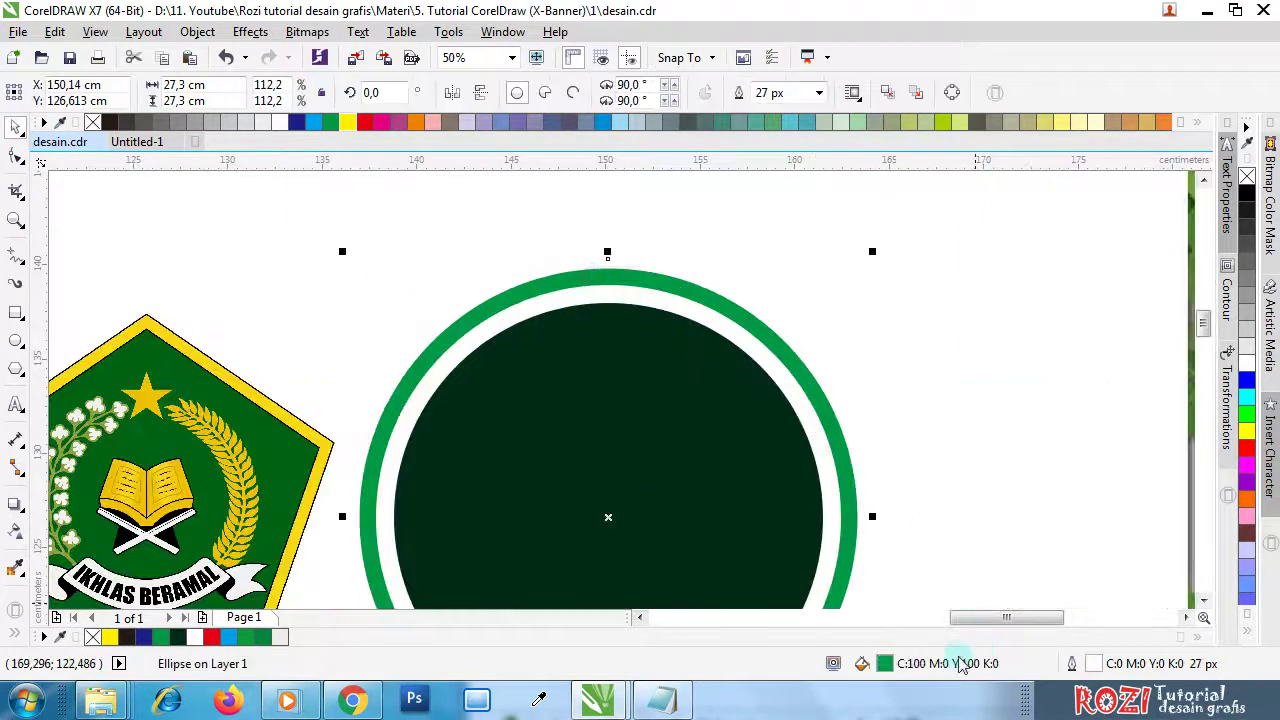
double_click(884, 665)
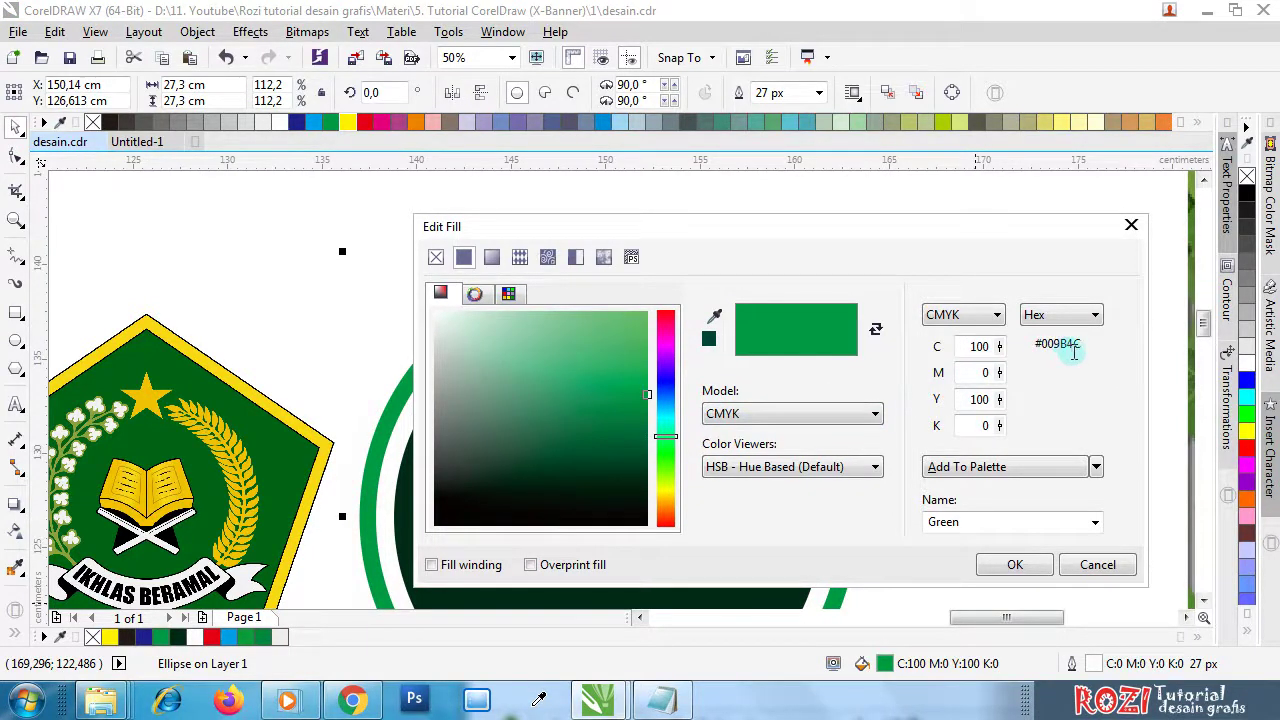
left_click(1037, 572)
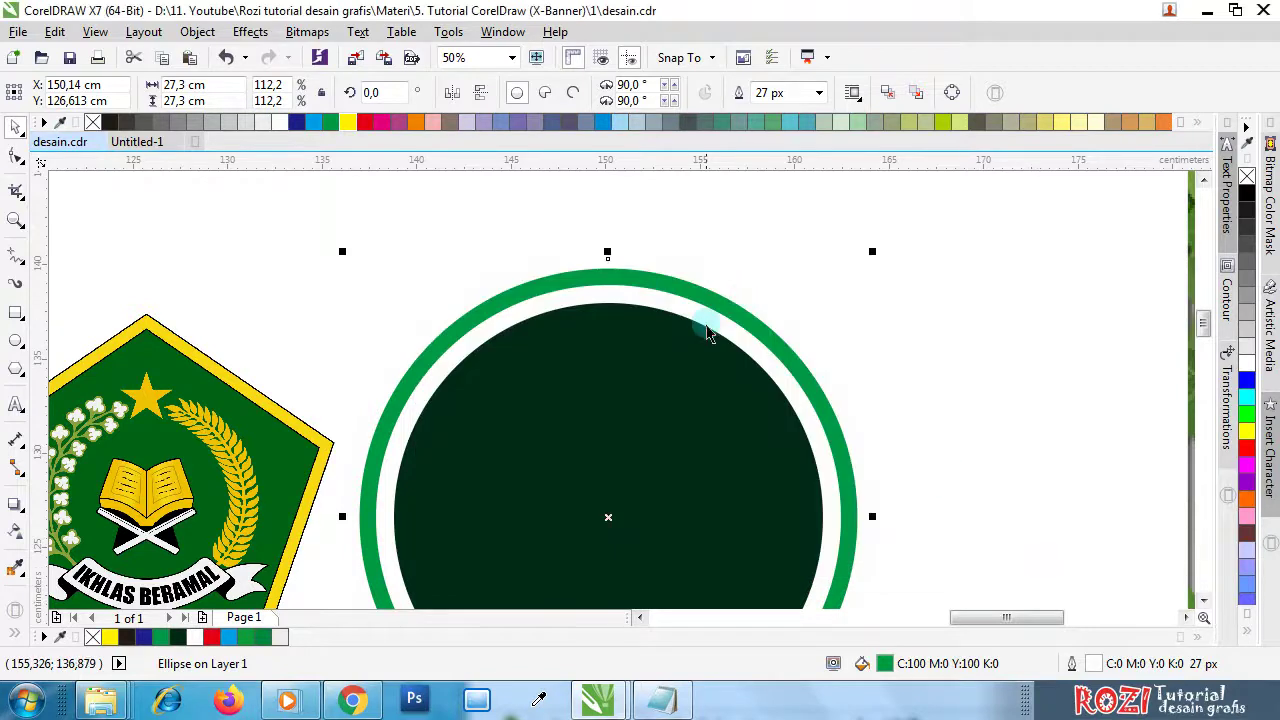
- Cut the new light green and dark green circles from desain.cdr and paste them into the Untitled-1 document
scroll(703, 331, "down", 2)
left_click(692, 375, "shift")
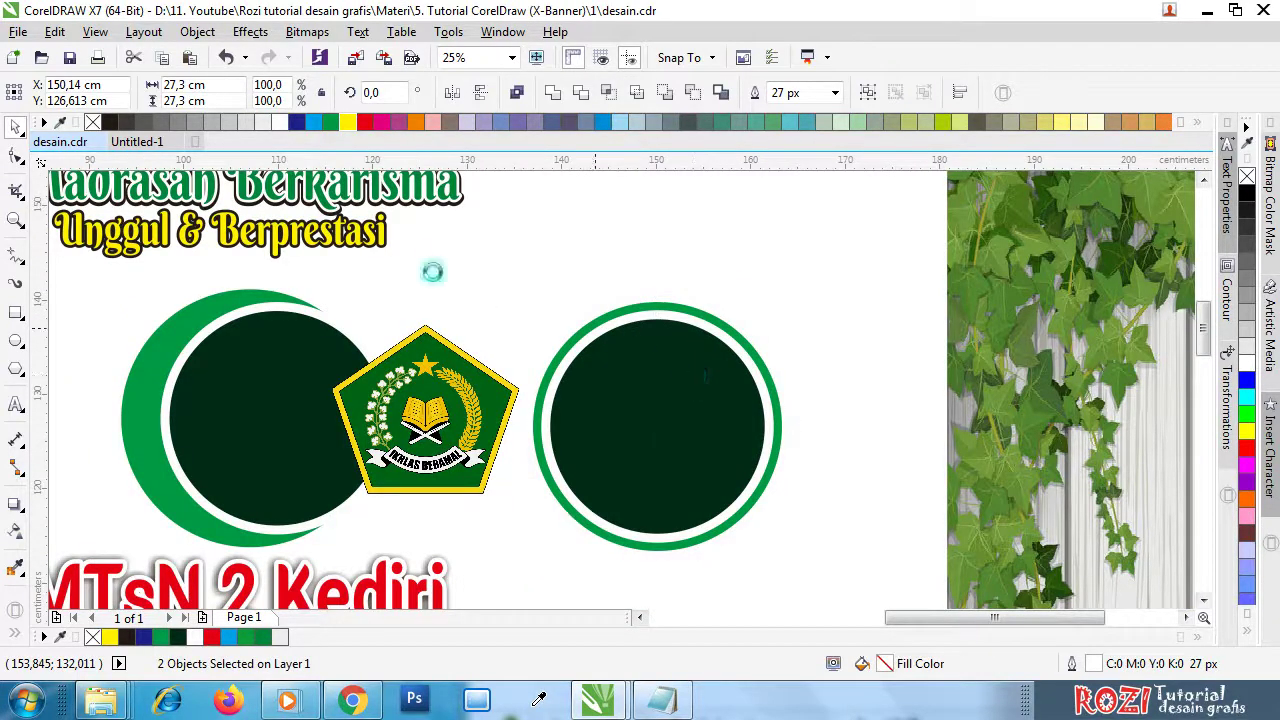
key("ctrl+x")
left_click(136, 145)
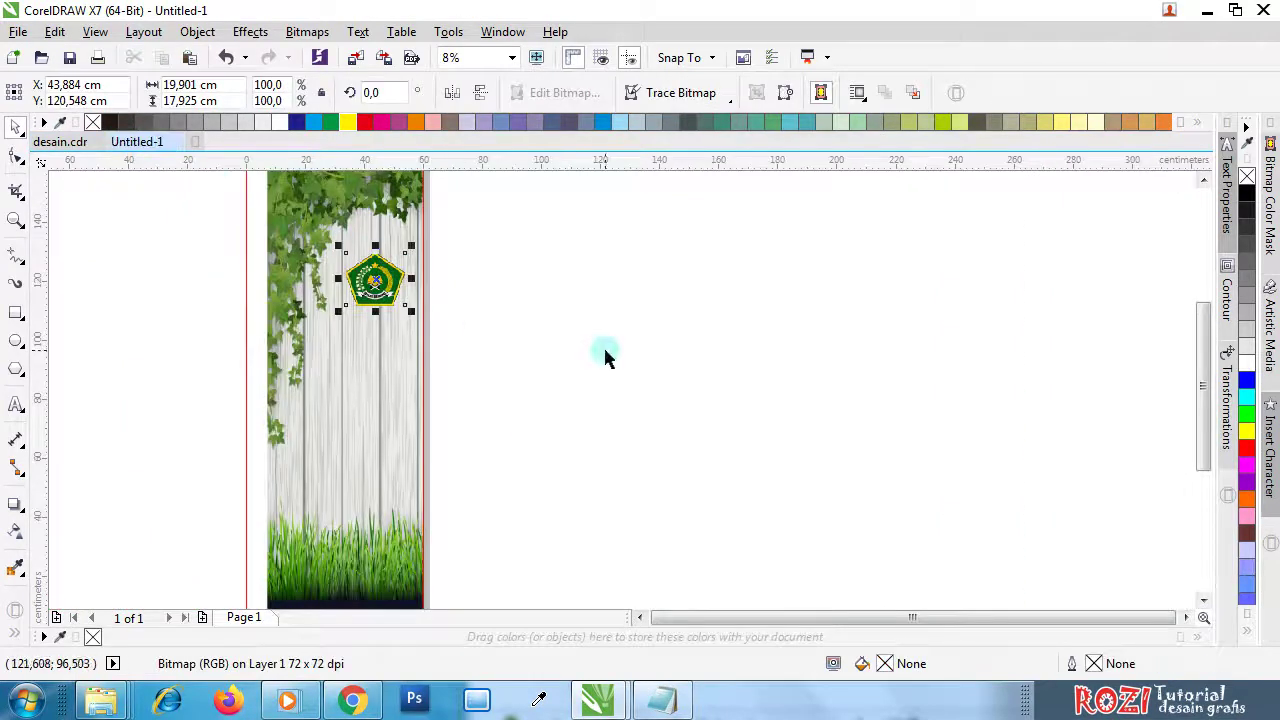
left_click(594, 377)
scroll(595, 372, "down", 1)
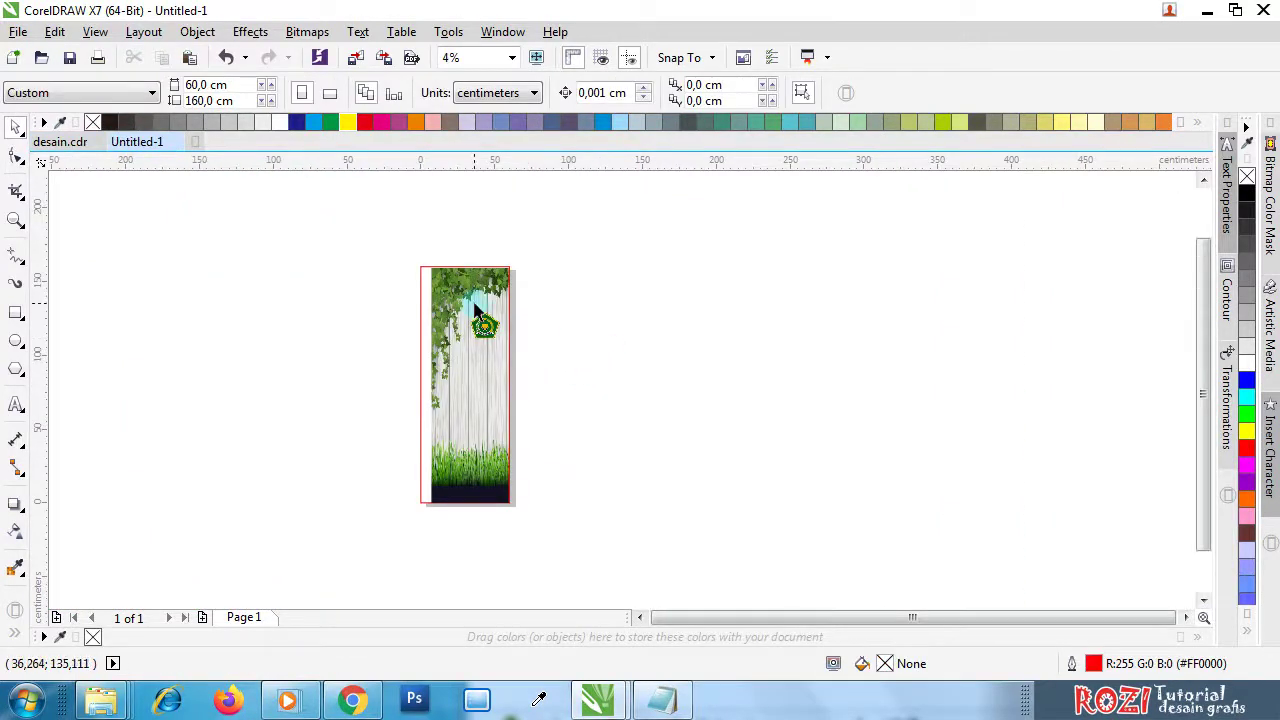
key("ctrl+v")
- Move the pasted circles over the logo on the banner and group the two circles
scroll(620, 314, "up", 1)
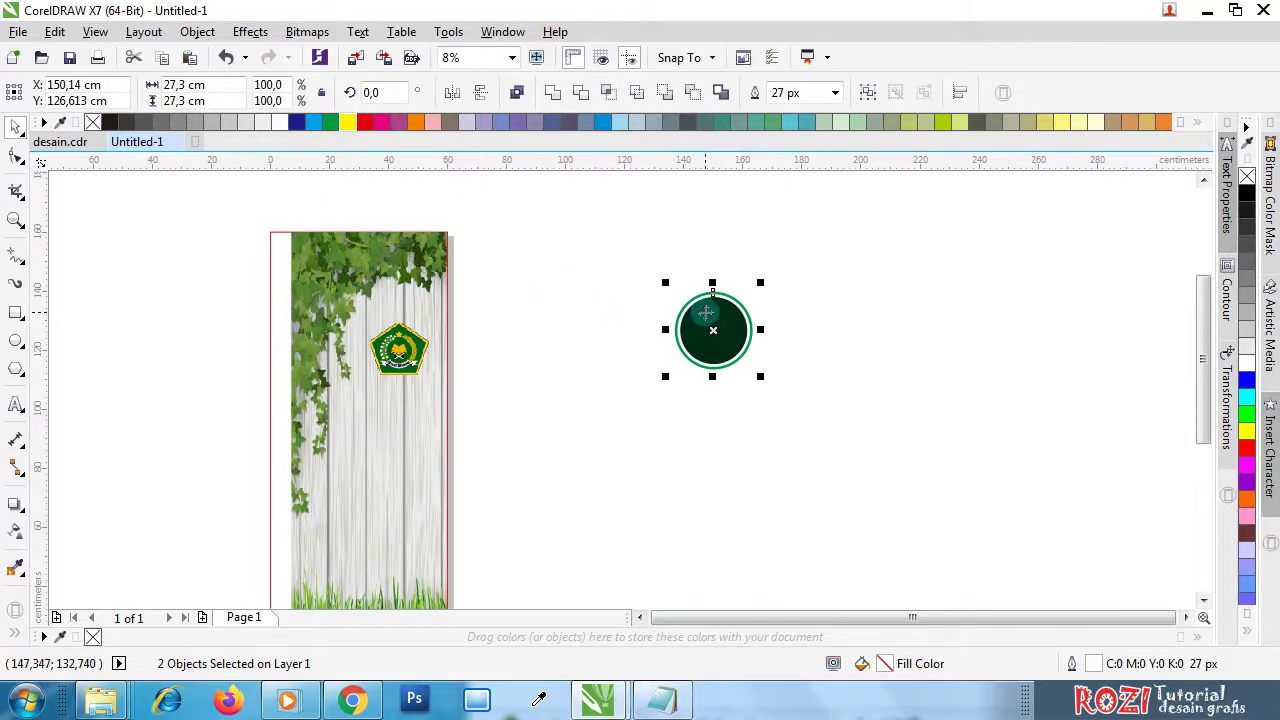
left_click_drag(708, 312, 432, 327)
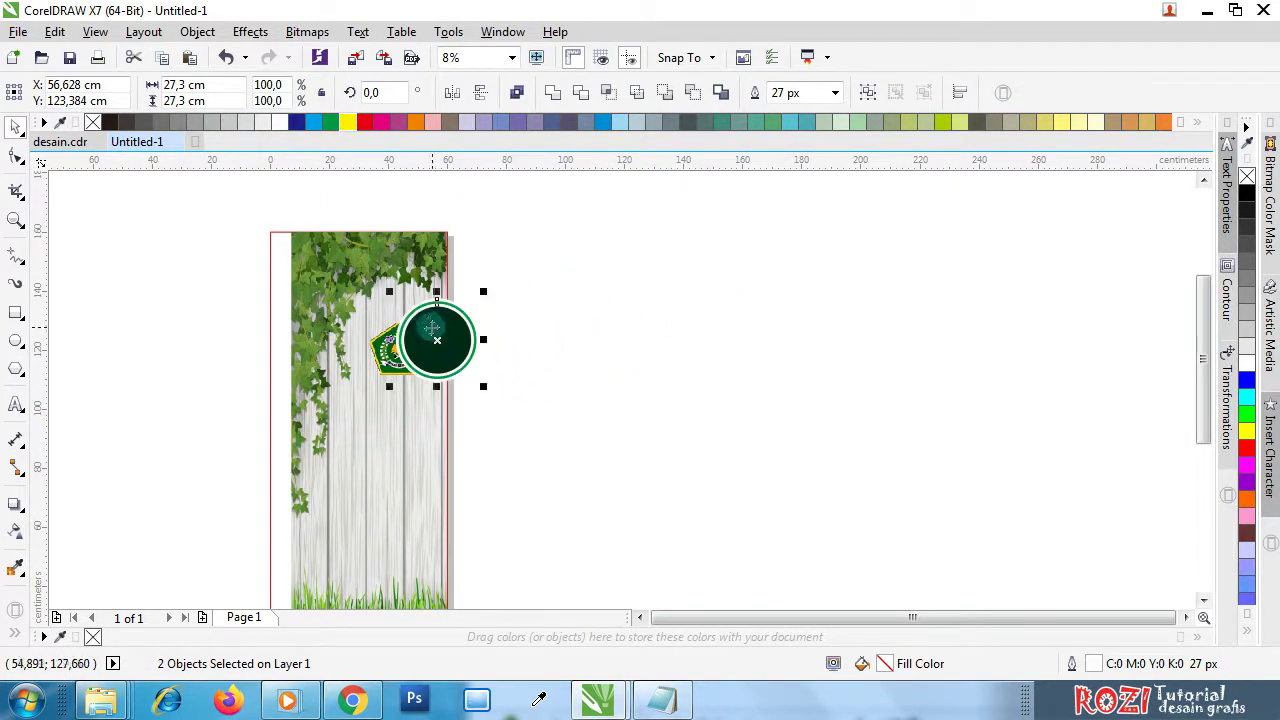
left_click(867, 93)
- Order the circle group behind the pentagon logo
scroll(392, 333, "up", 5)
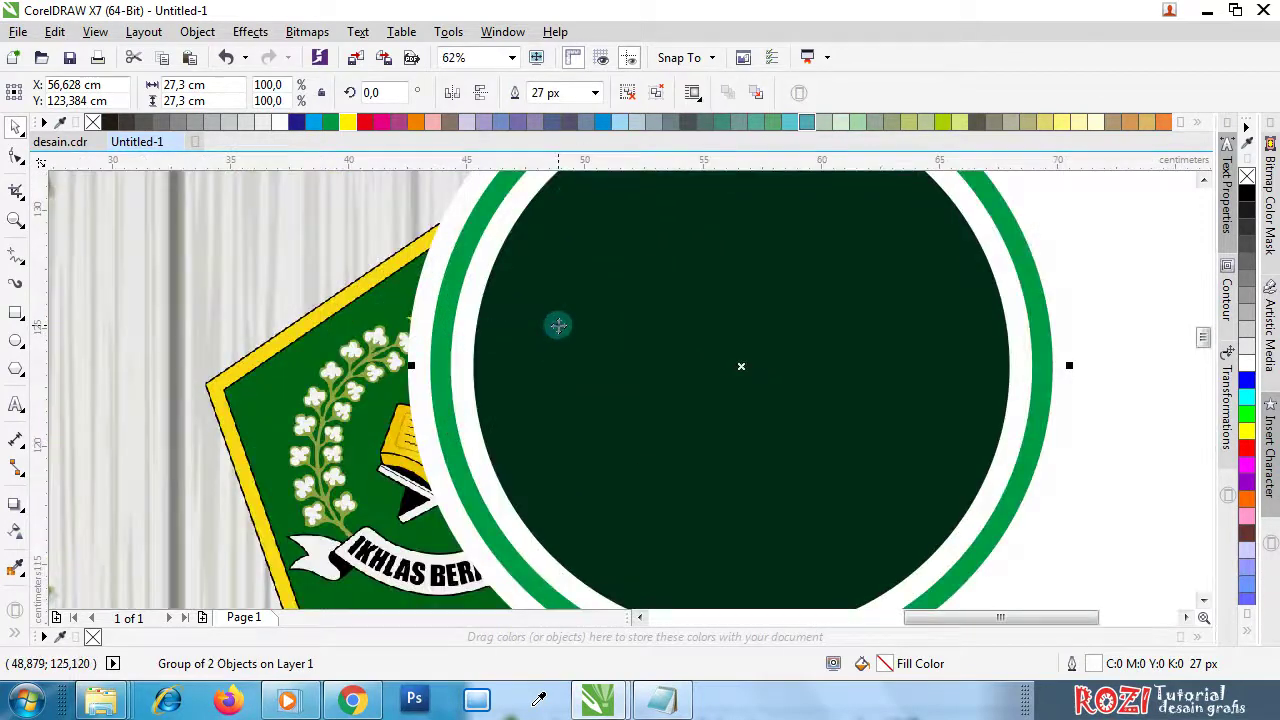
right_click(558, 325)
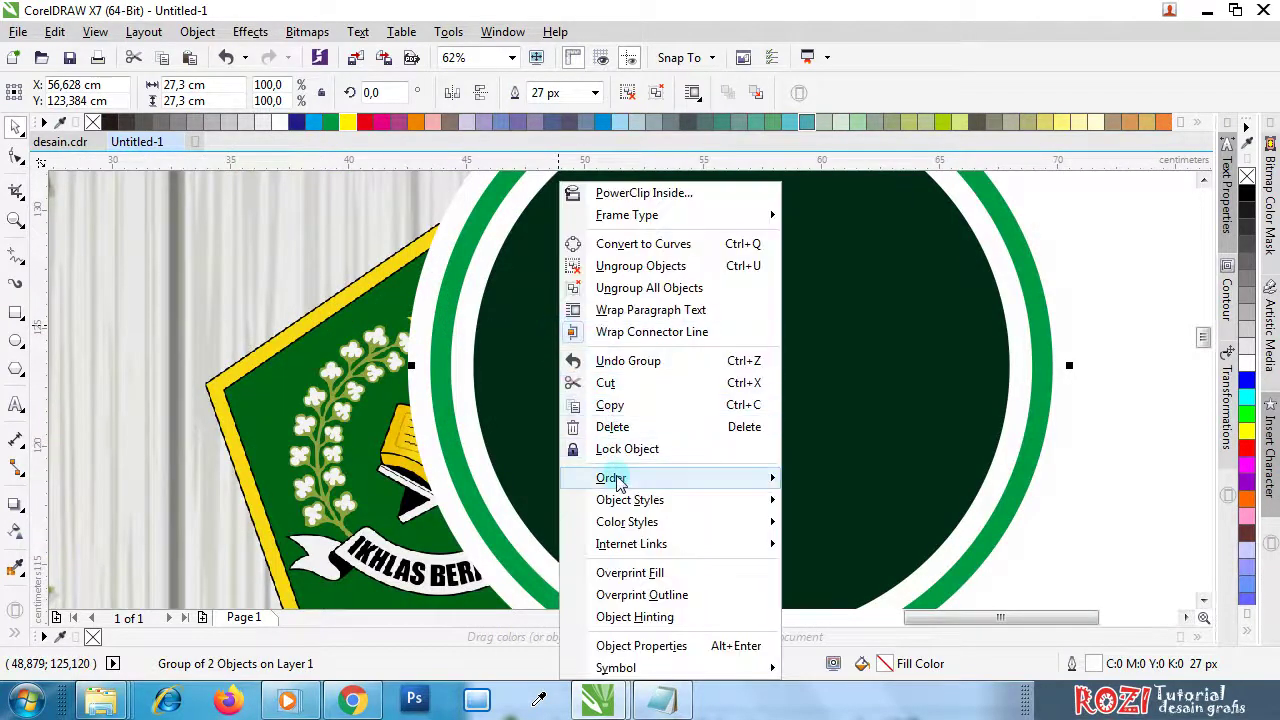
mouse_move(615, 478)
left_click(838, 639)
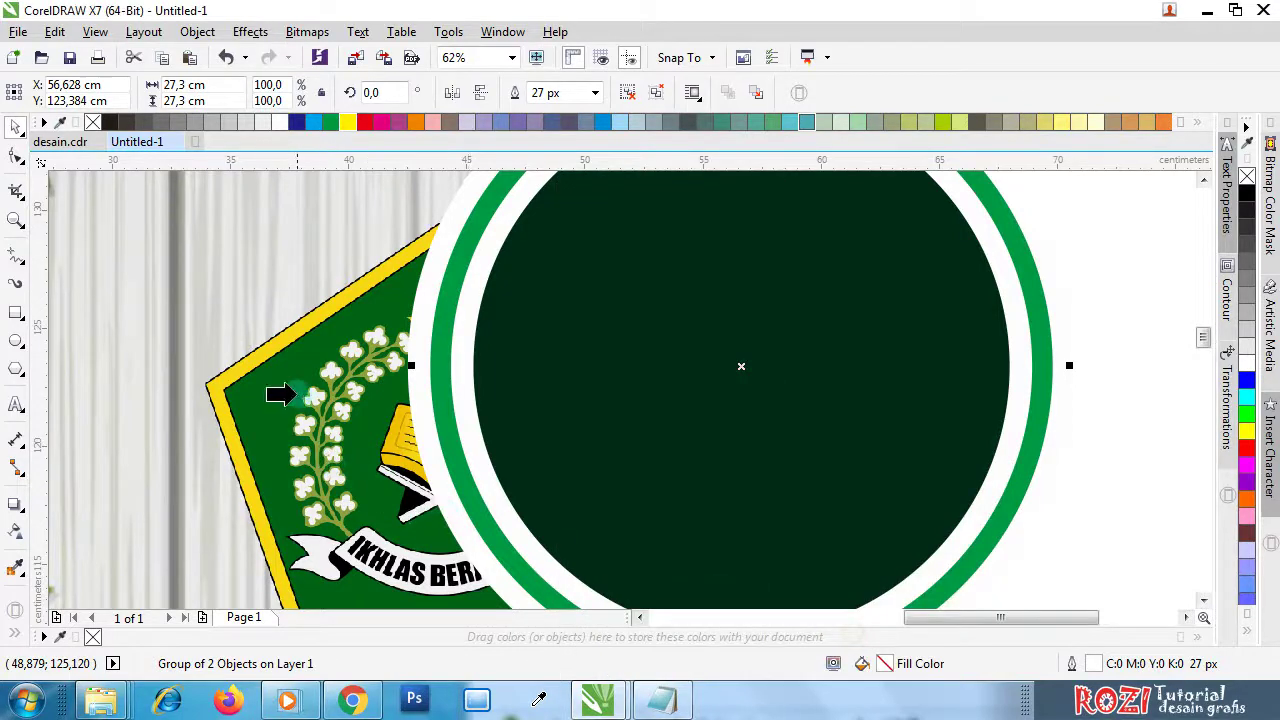
left_click(299, 399)
scroll(392, 371, "down", 2)
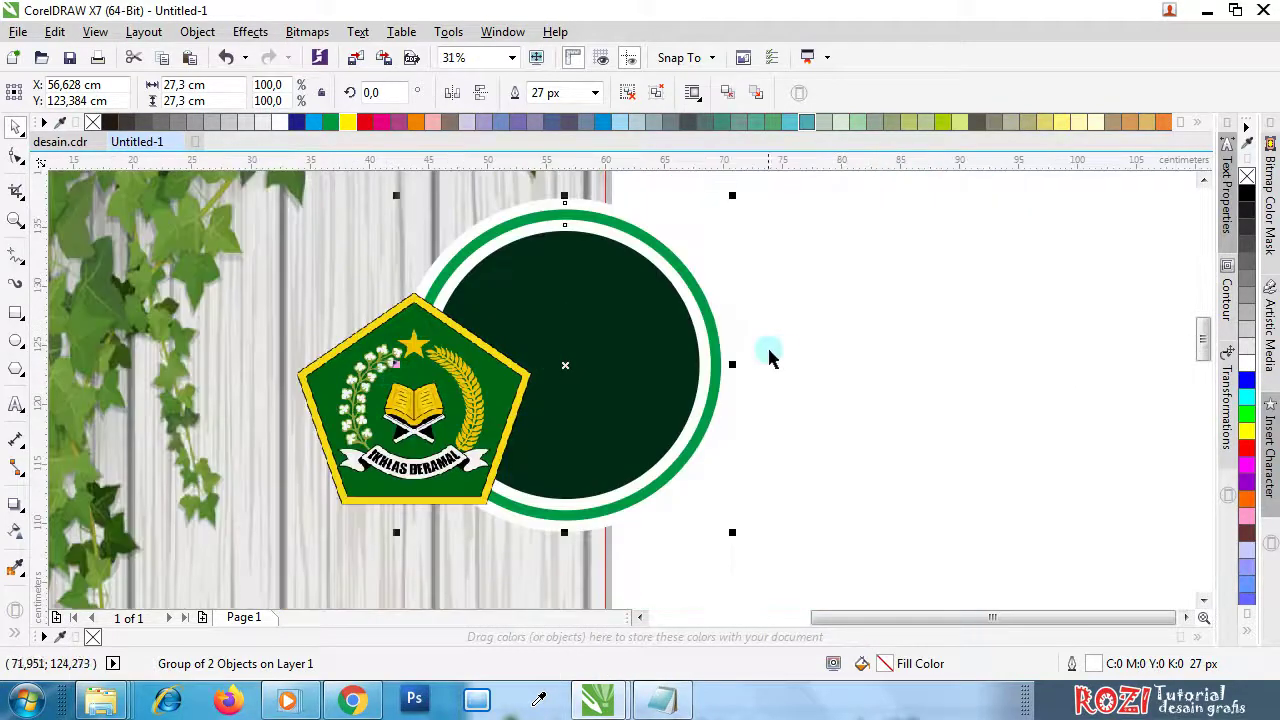
- Centre the pentagon logo horizontally and vertically on the circle group
left_click(540, 366)
left_click(617, 334, "shift")
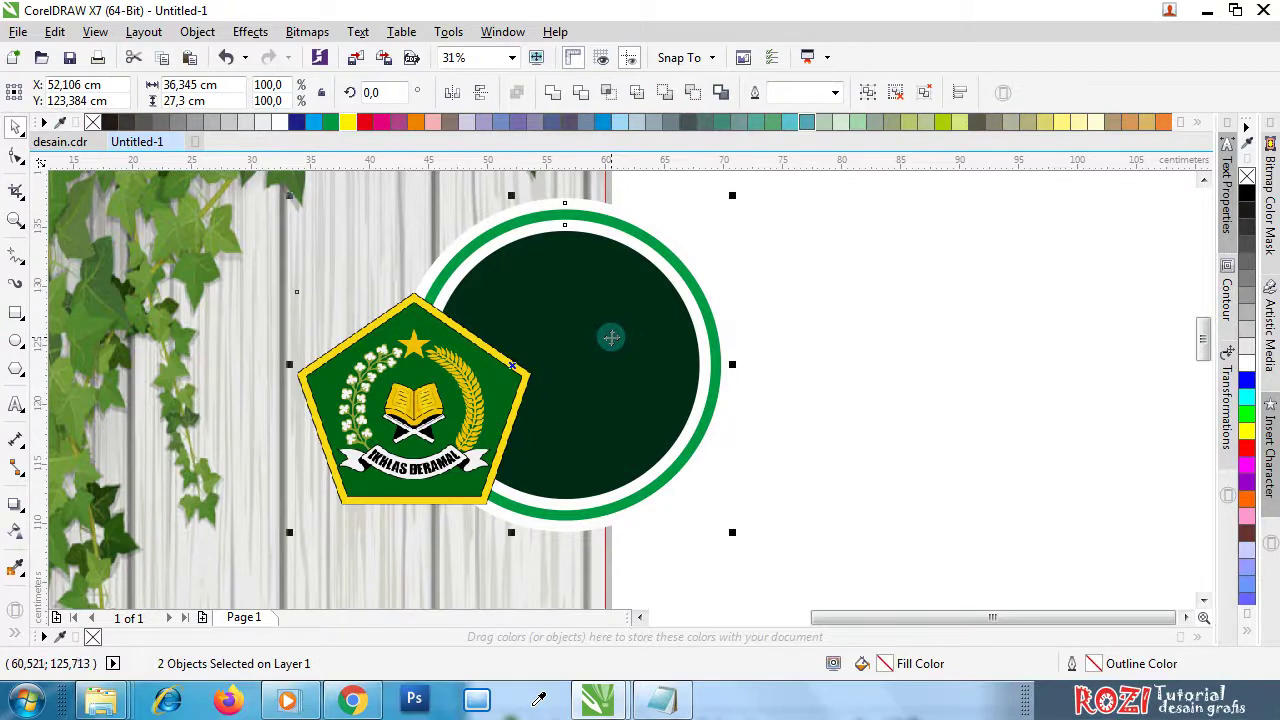
key("e")
key("c")
- Shift the pentagon logo slightly upward within the dark green circle, to a Y position of 124,315 cm
left_click(567, 296)
scroll(567, 296, "up", 2)
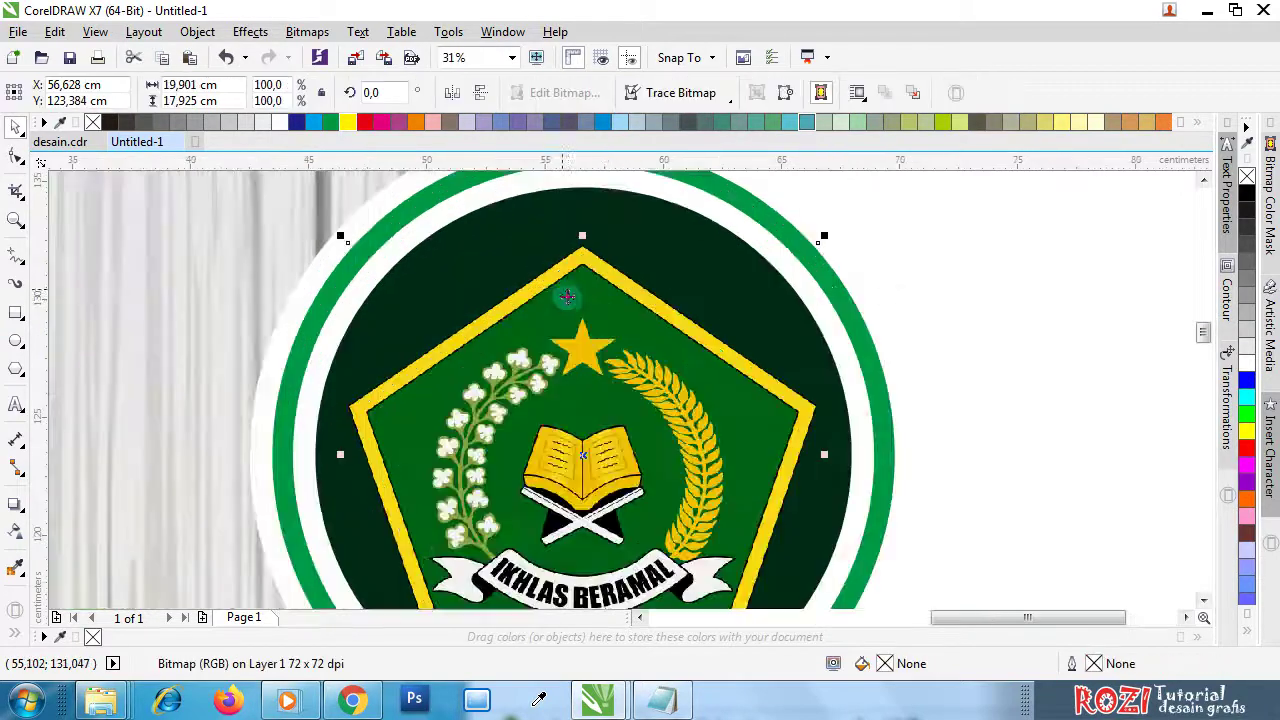
key("Escape")
left_click(571, 290)
left_click_drag(597, 294, 589, 272)
scroll(590, 282, "down", 2)
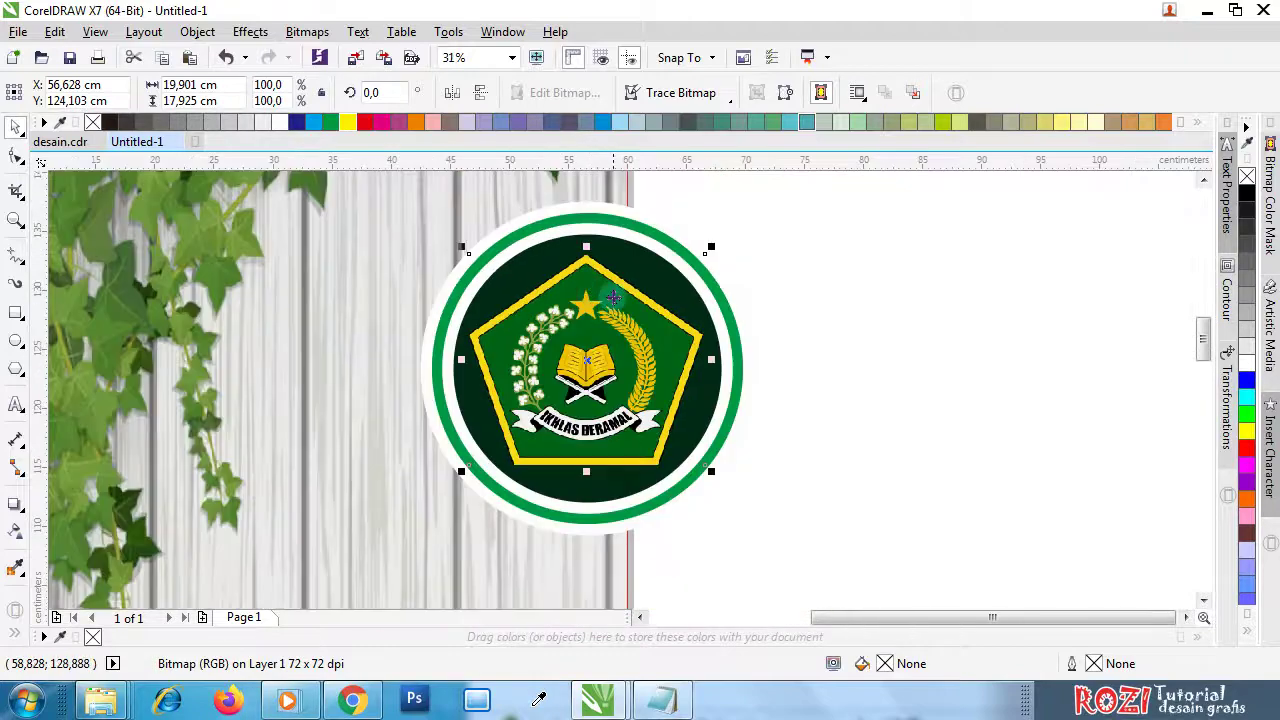
left_click(871, 298)
left_click(590, 282)
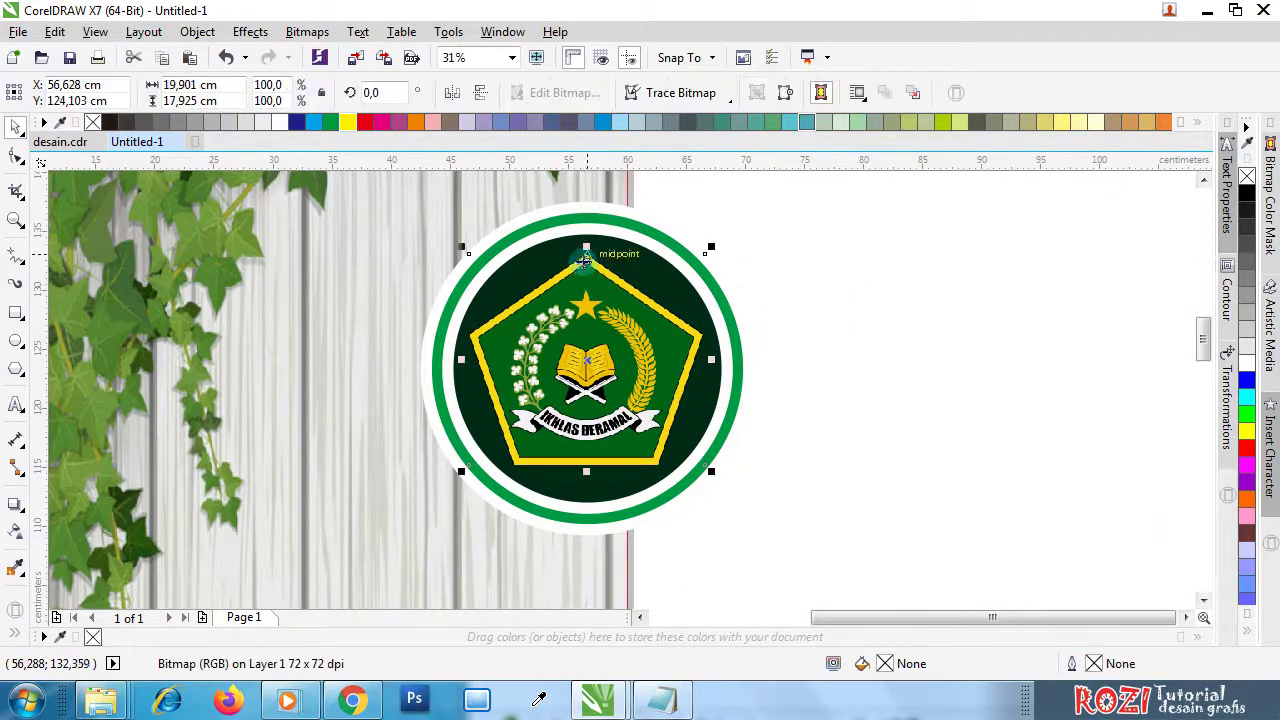
scroll(585, 260, "up", 4)
mouse_move(600, 277)
left_mouse_down()
mouse_move(600, 257)
mouse_move(583, 266)
left_mouse_up()
scroll(583, 266, "down", 6)
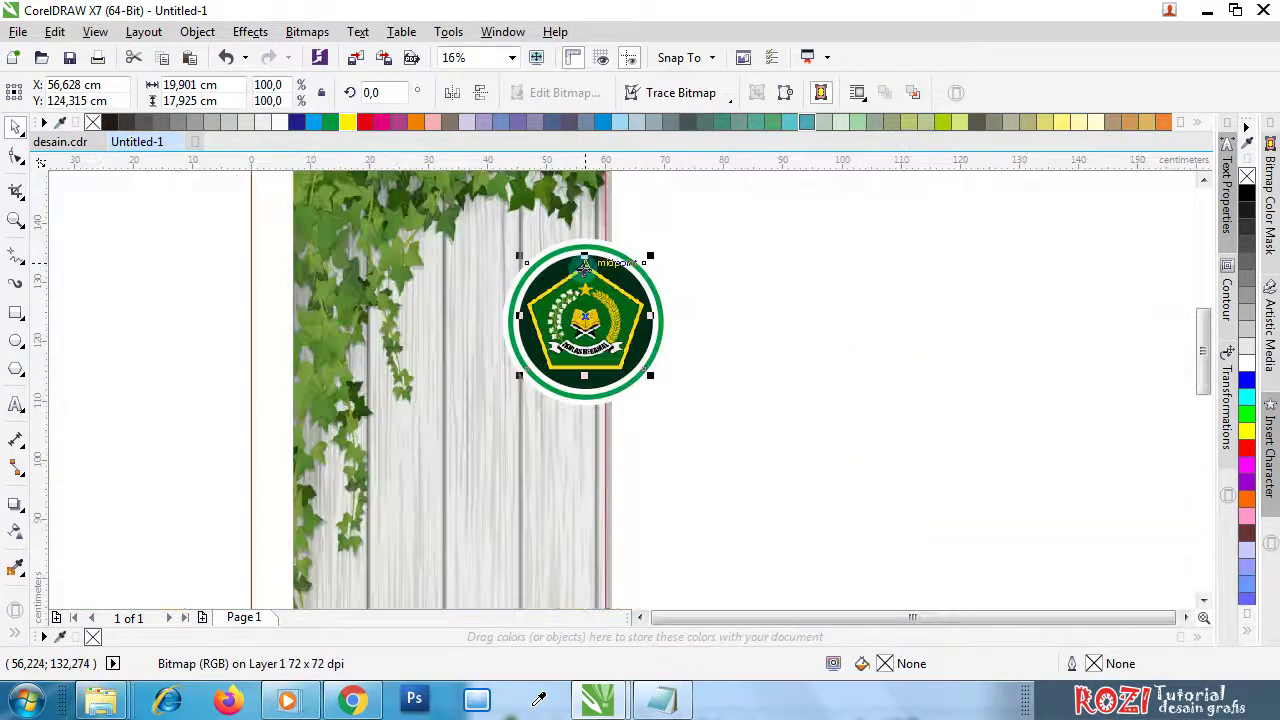
- Group the pentagon logo with its circles and move the emblem up and inward onto the banner's wooden background
left_click_drag(754, 232, 400, 490)
key("ctrl+g")
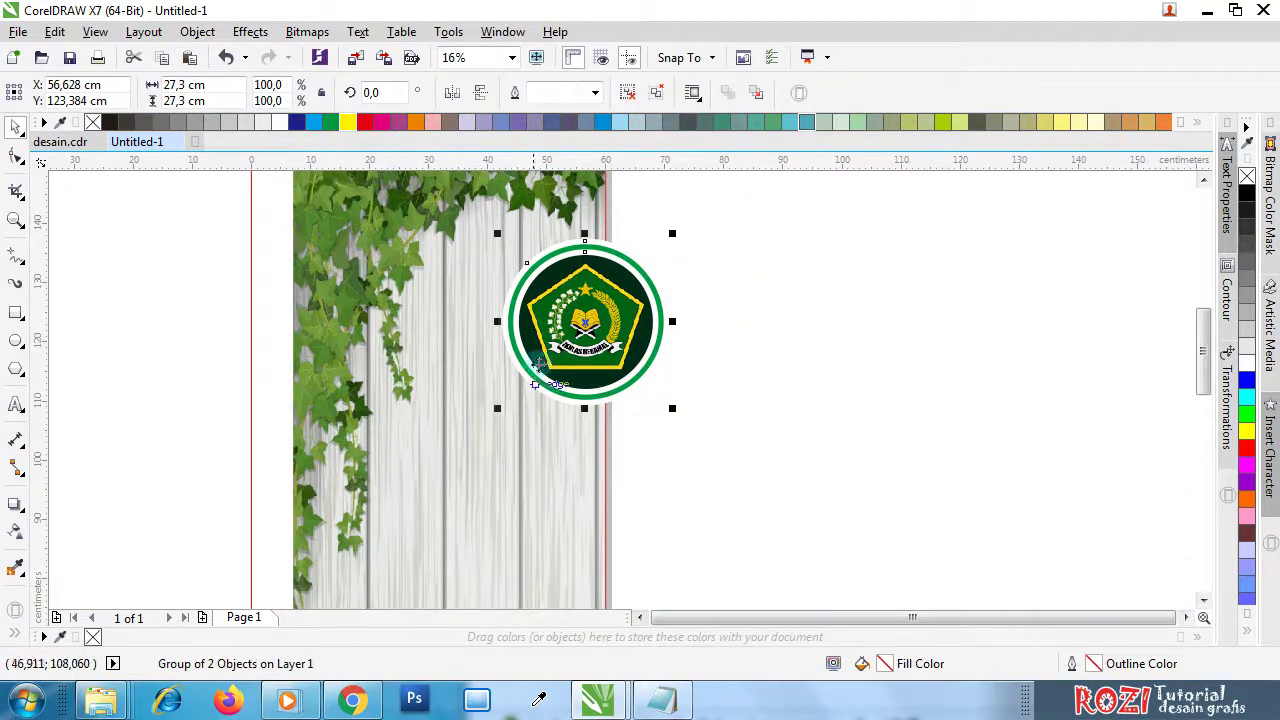
left_click_drag(537, 367, 460, 302)
left_click(680, 334)
scroll(493, 333, "down", 4)
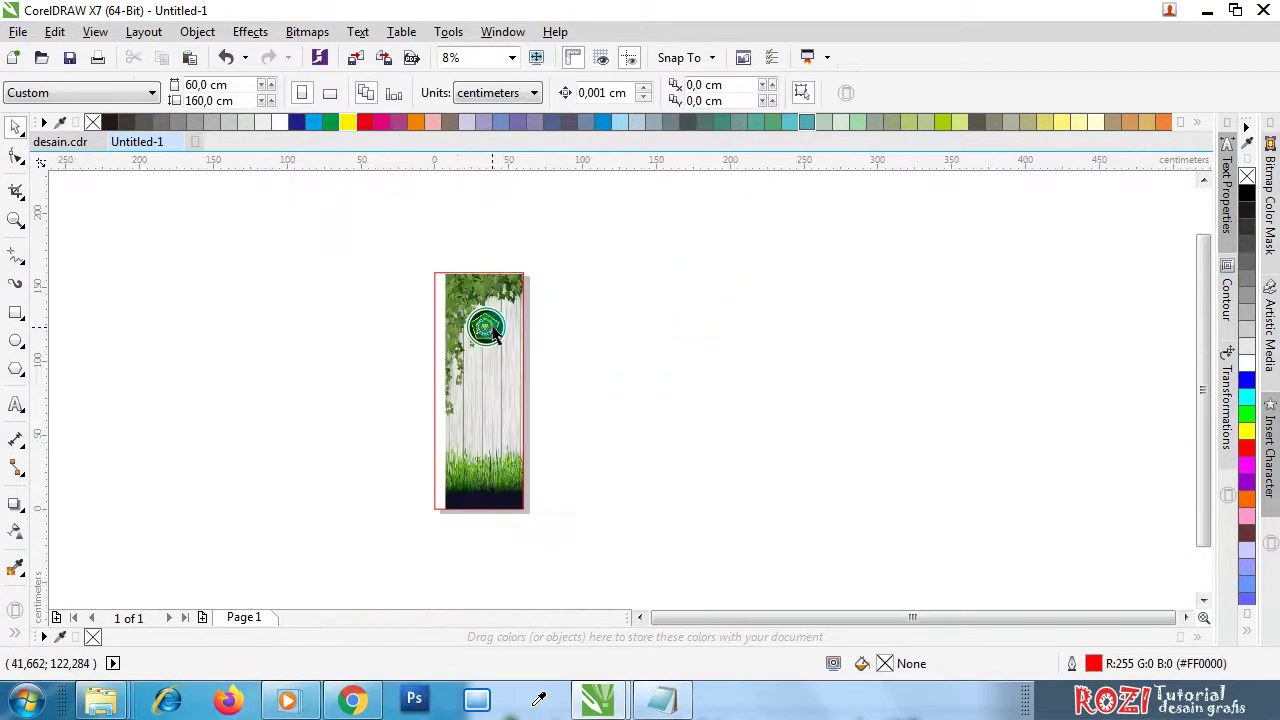
- In desain.cdr, delete the loose pentagon logo, dark green circle and light green circle from the separated banner elements
left_click(60, 141)
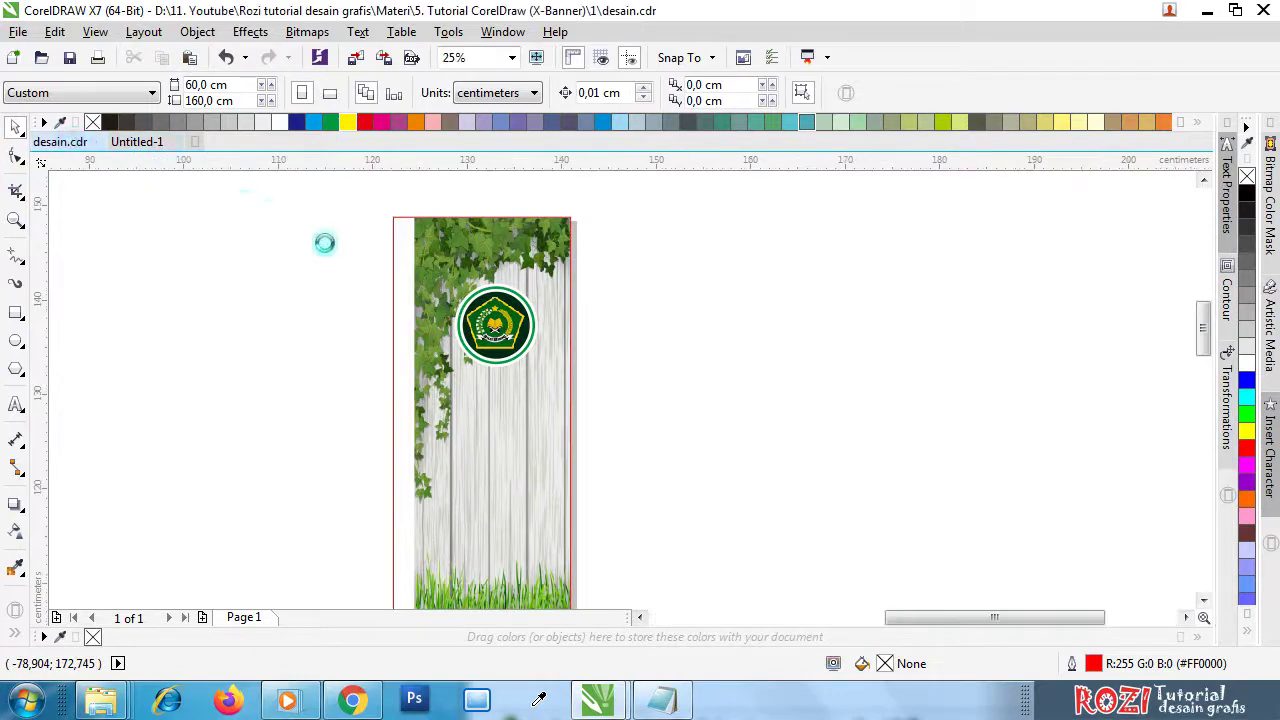
scroll(545, 355, "down", 2)
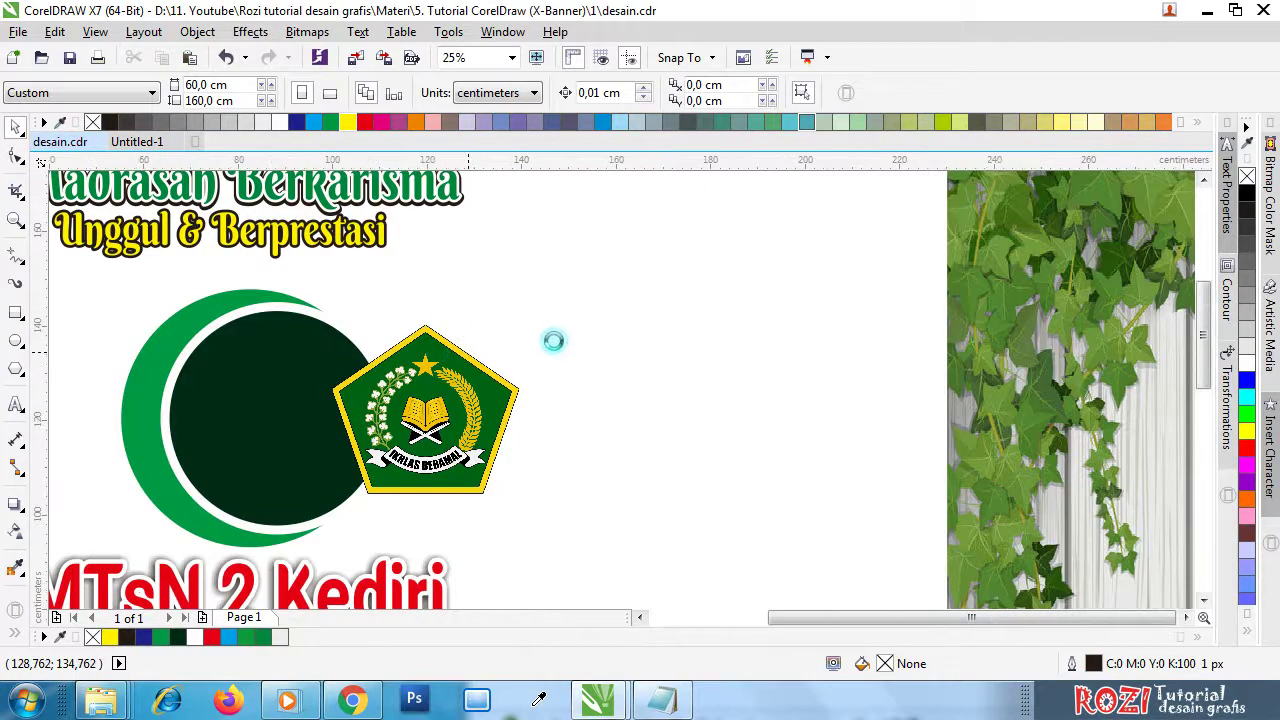
scroll(553, 341, "down", 2)
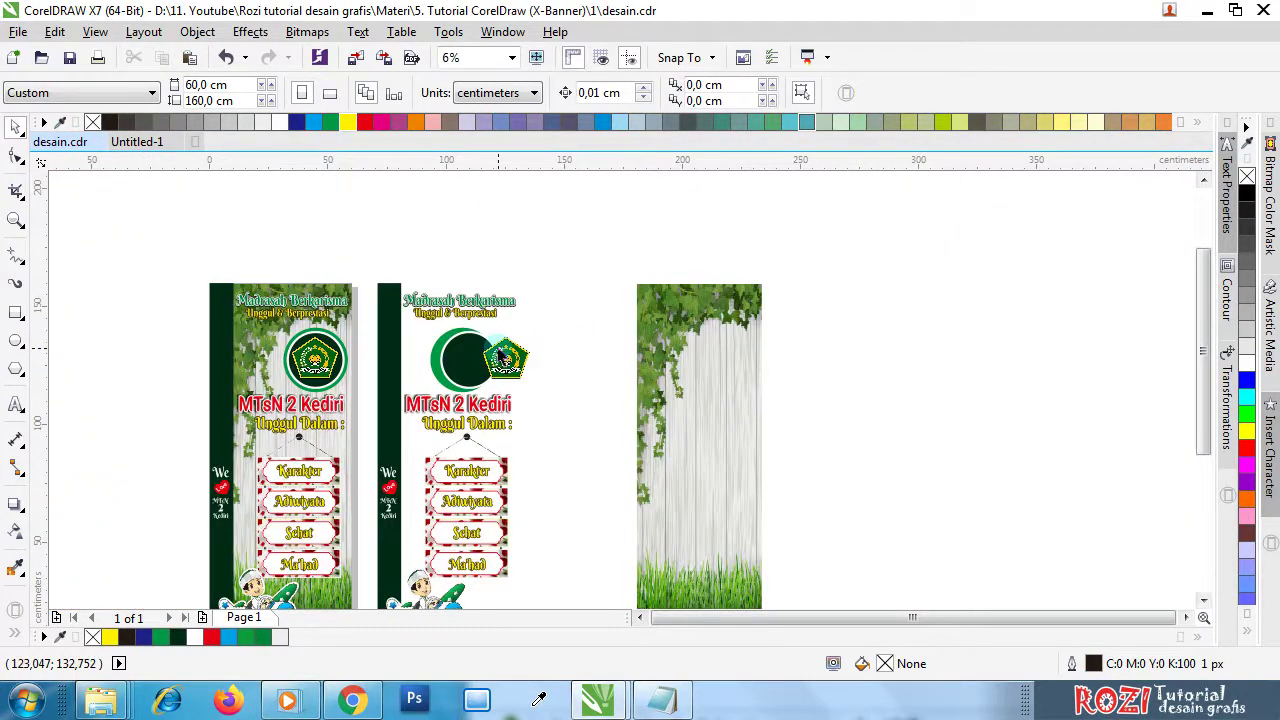
scroll(487, 362, "up", 2)
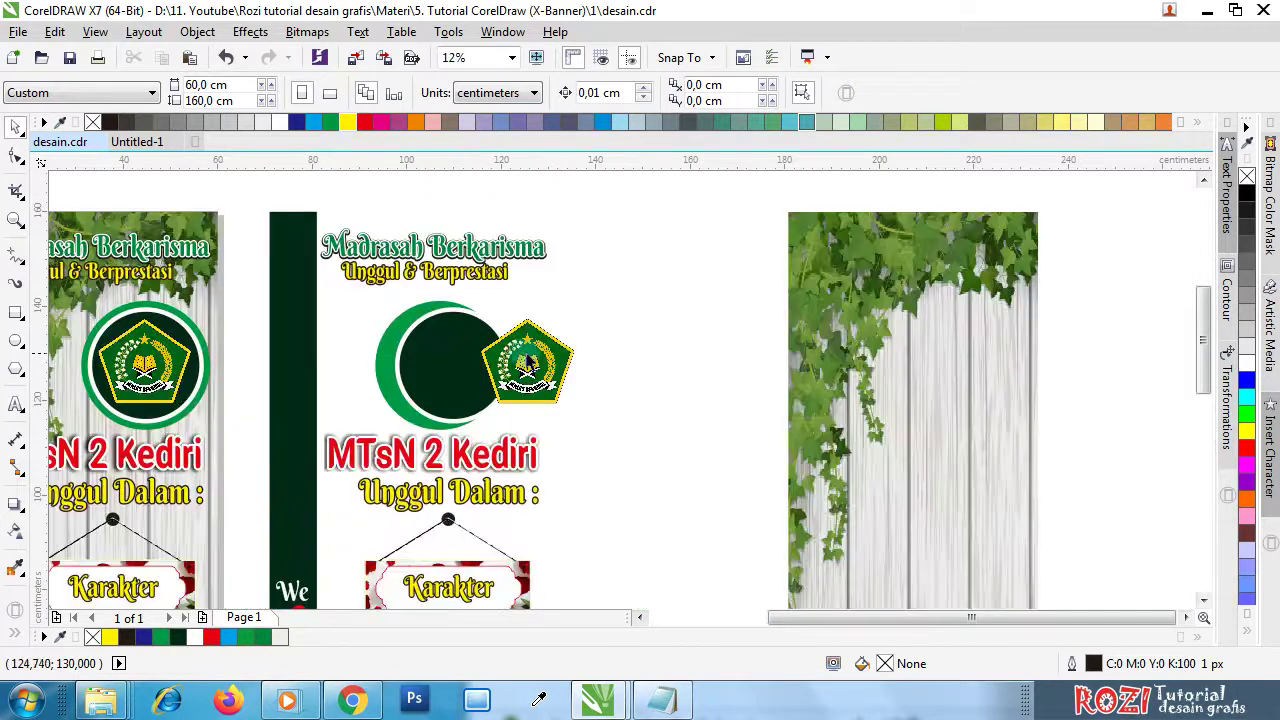
left_click(533, 362)
key("Delete")
left_click(428, 337)
key("Delete")
left_click(431, 344)
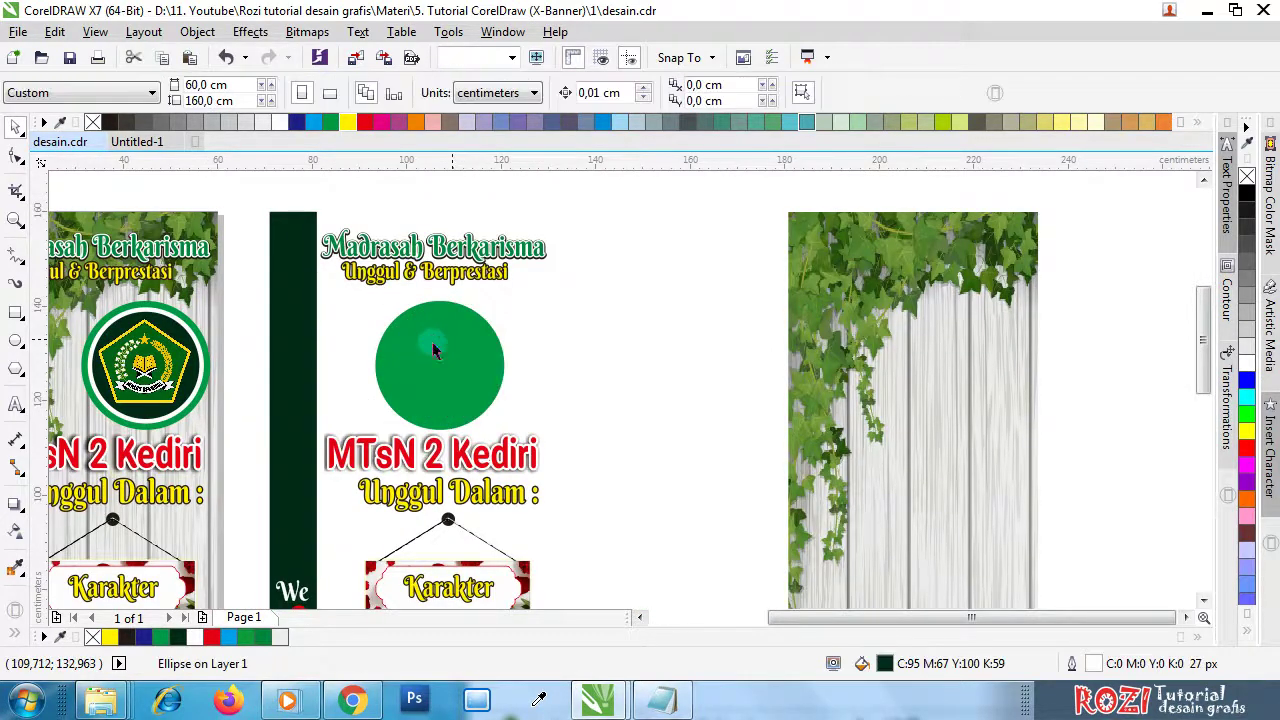
key("Delete")
- Examine the side strip and emblem placement on the finished banner in desain.cdr, and return to the Untitled-1 document
scroll(556, 342, "down", 2)
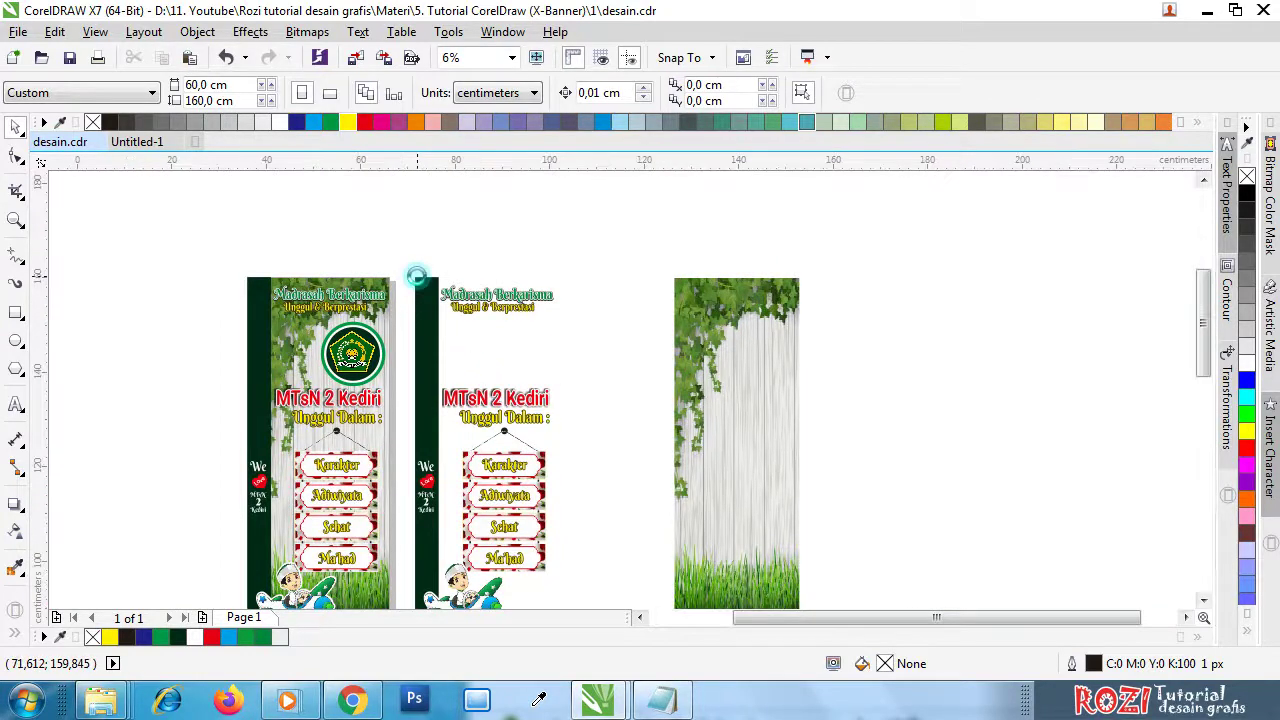
scroll(422, 289, "up", 4)
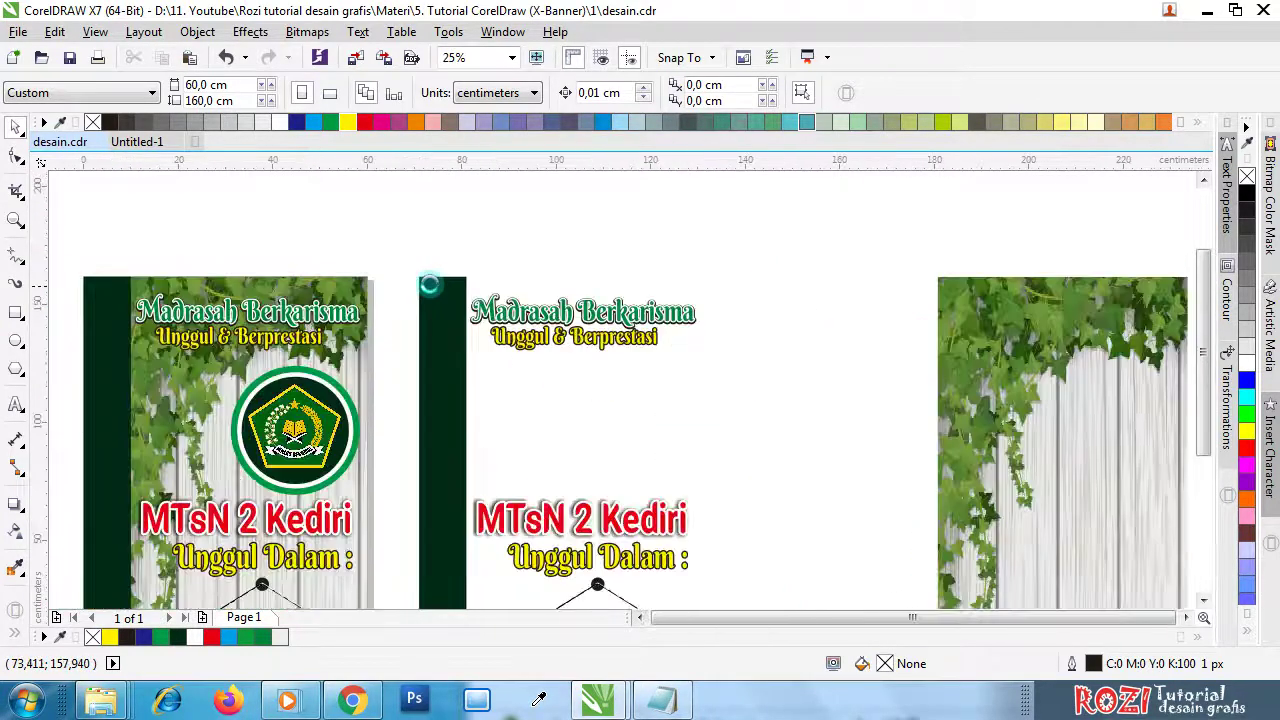
scroll(432, 290, "down", 3)
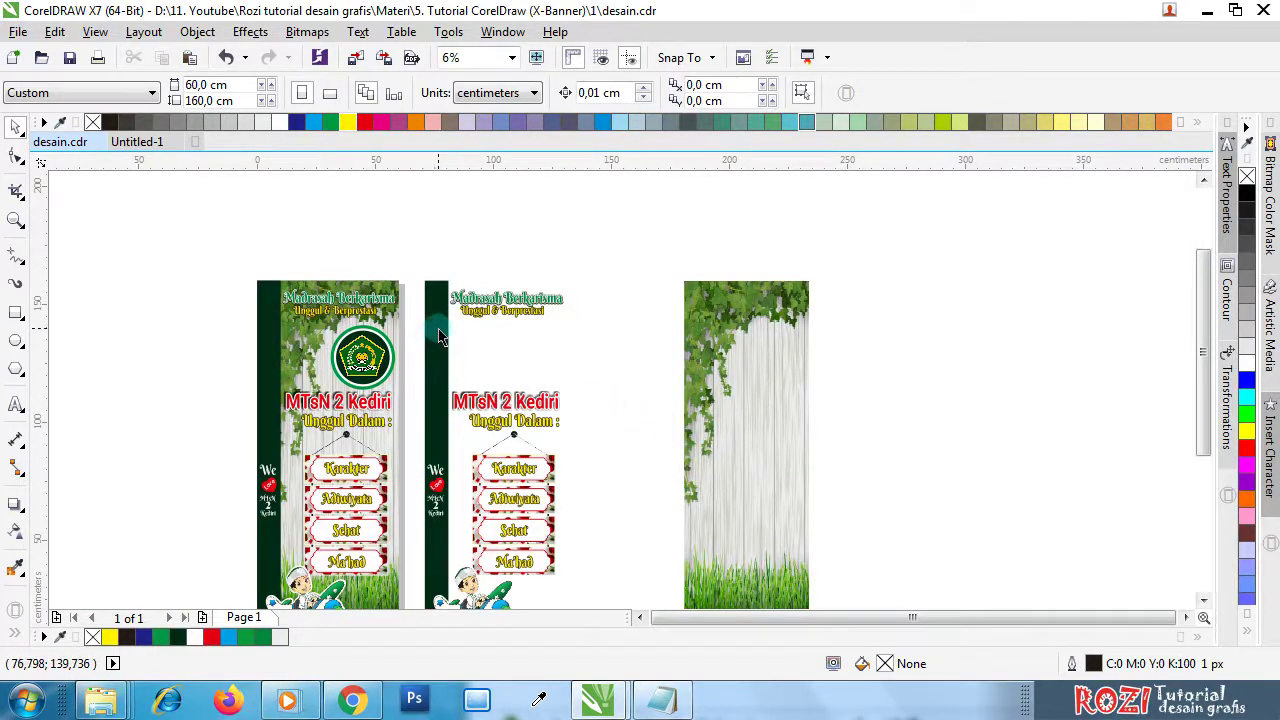
scroll(347, 333, "up", 1)
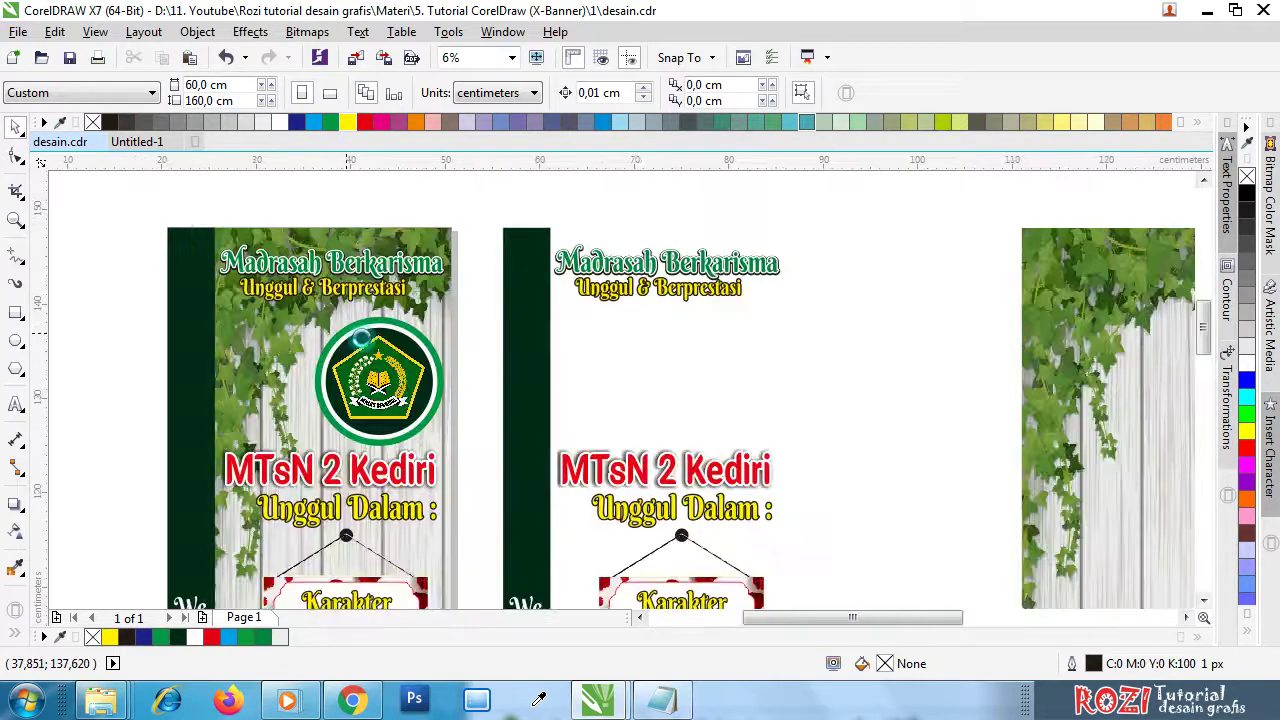
scroll(358, 343, "up", 1)
left_click(155, 141)
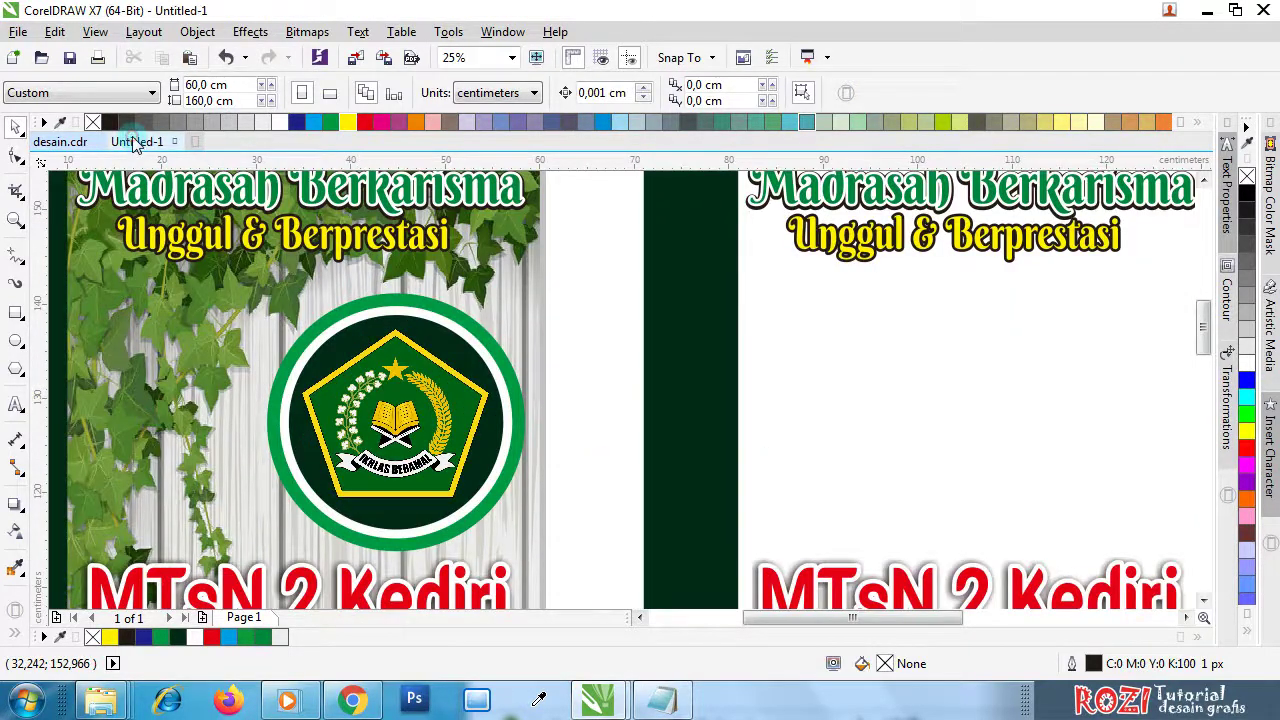
- Draw a rectangle about 7,071 cm wide along the banner's left edge and stretch it down to the full 160 cm height
left_click(20, 312)
left_click(80, 311)
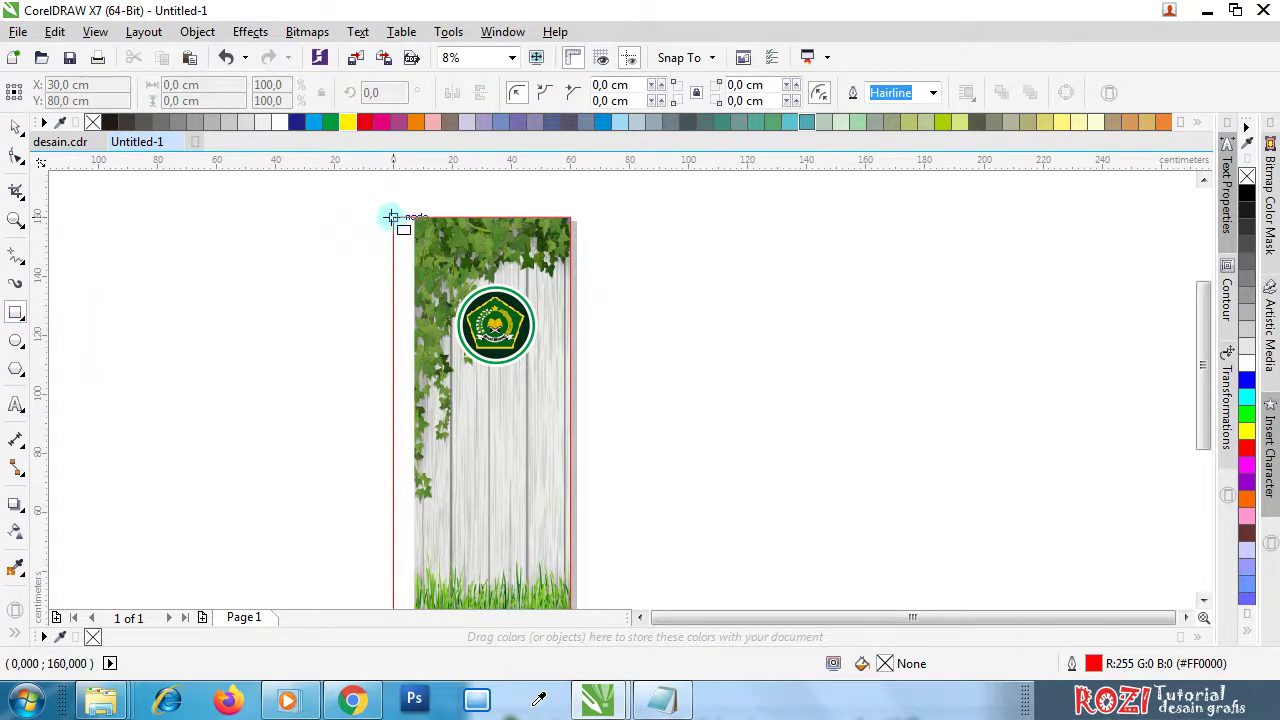
left_click_drag(391, 217, 414, 592)
scroll(423, 420, "down", 1)
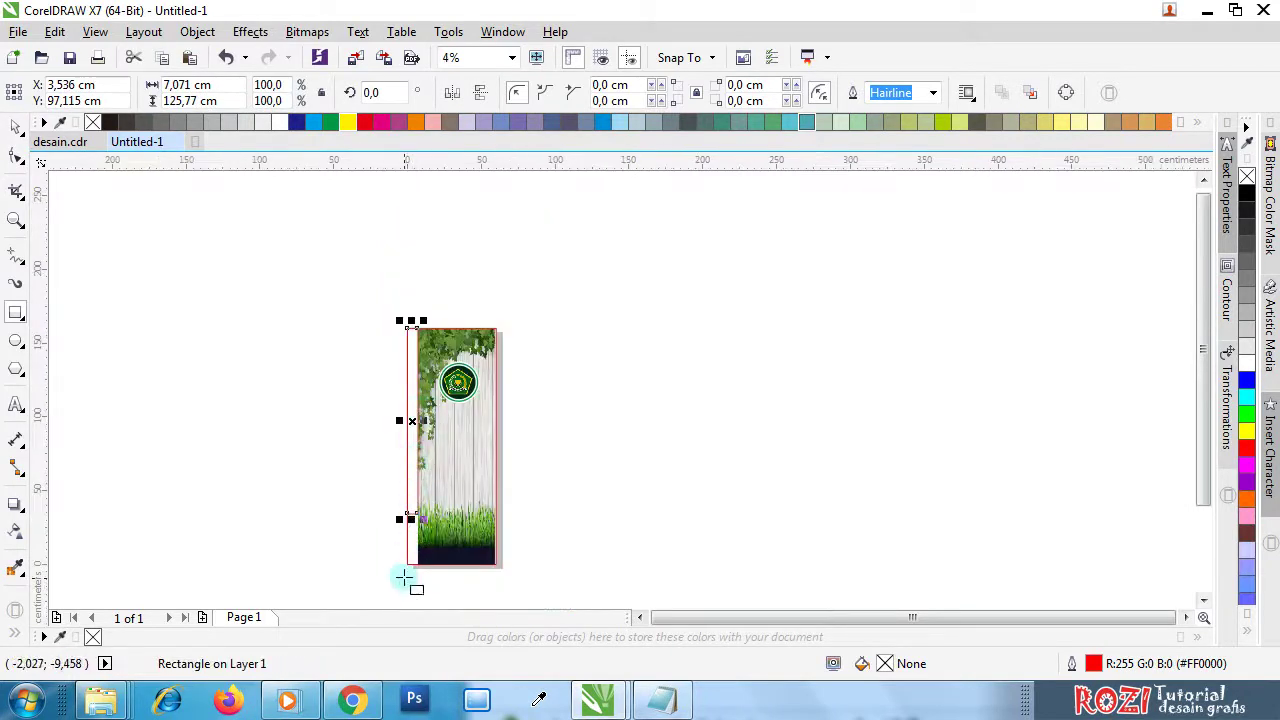
scroll(410, 565, "up", 2)
left_click(16, 127)
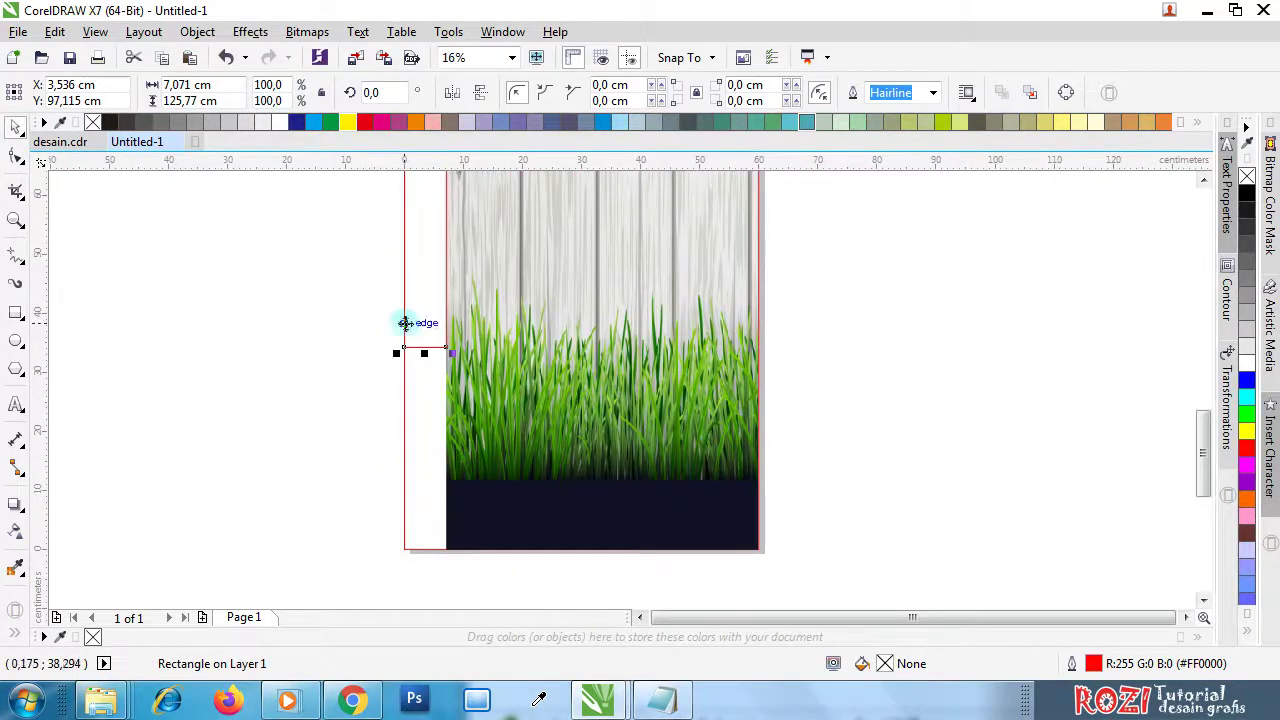
left_click_drag(424, 352, 426, 551)
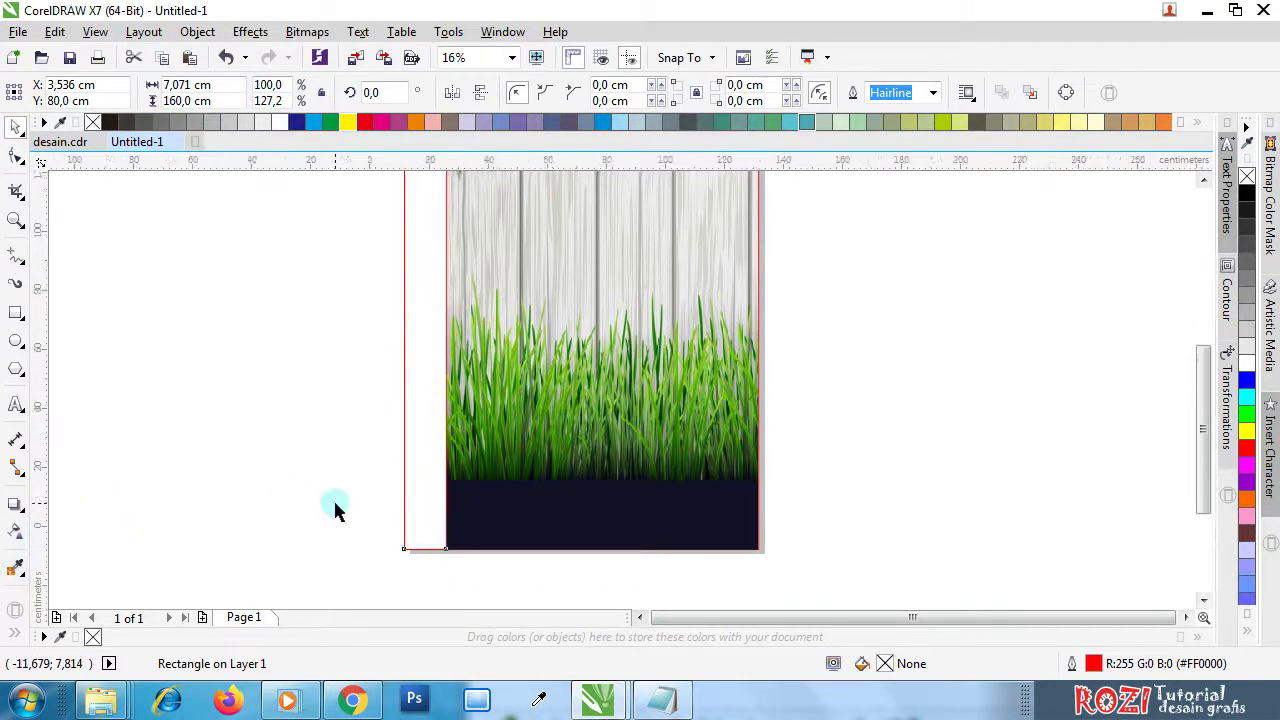
- Fill the side strip with the dark green sampled from the emblem's inner circle and remove its outline
scroll(334, 508, "down", 3)
scroll(358, 300, "up", 3)
left_click(25, 560)
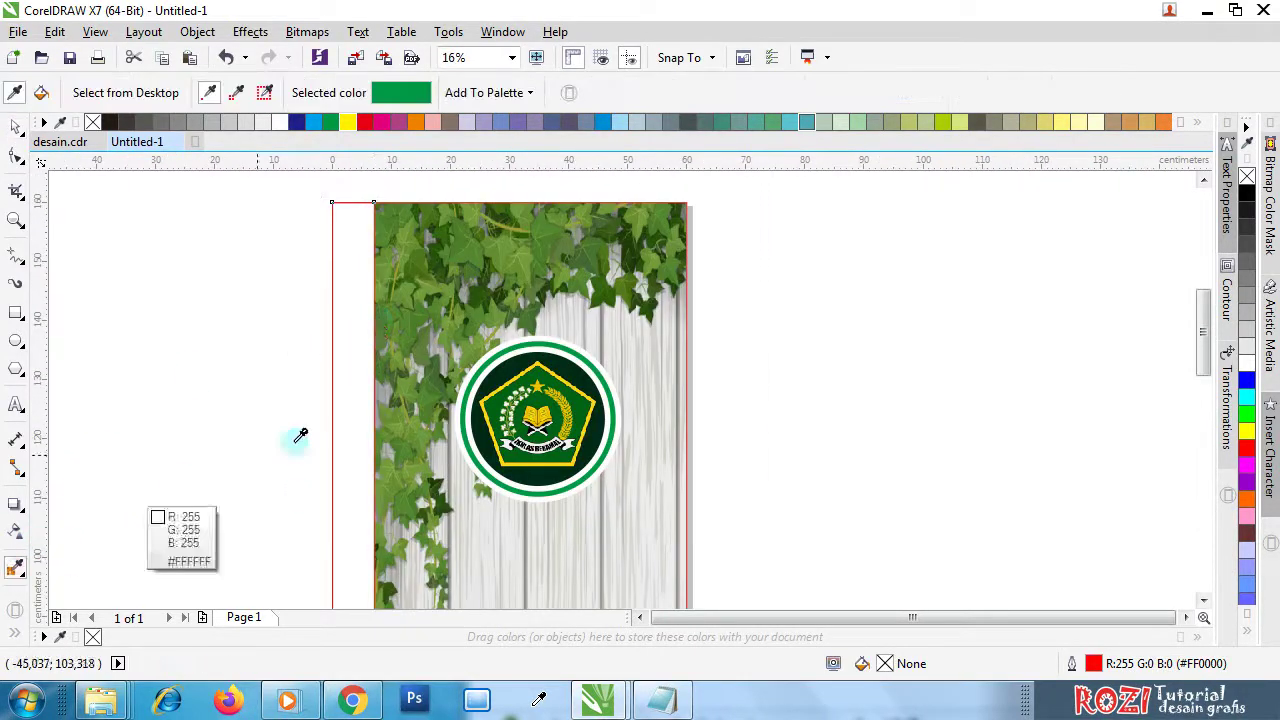
scroll(460, 437, "up", 2)
left_click(567, 318)
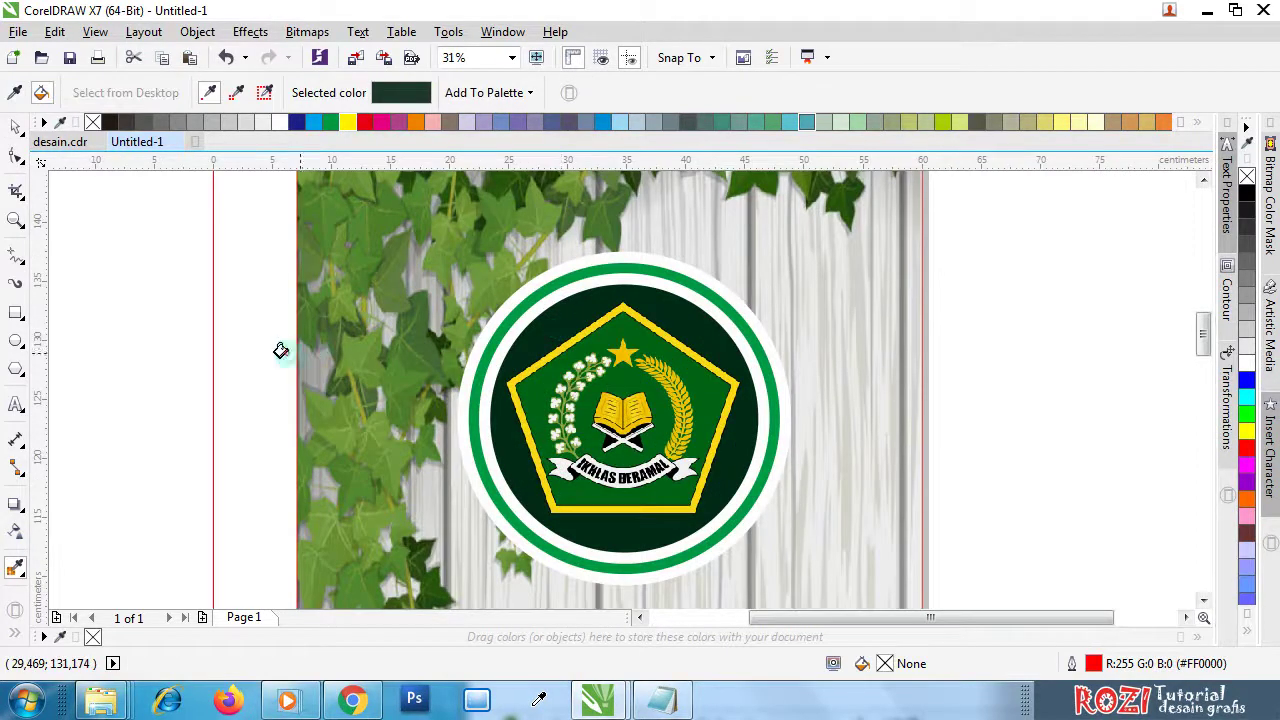
left_click(249, 346)
left_click(16, 126)
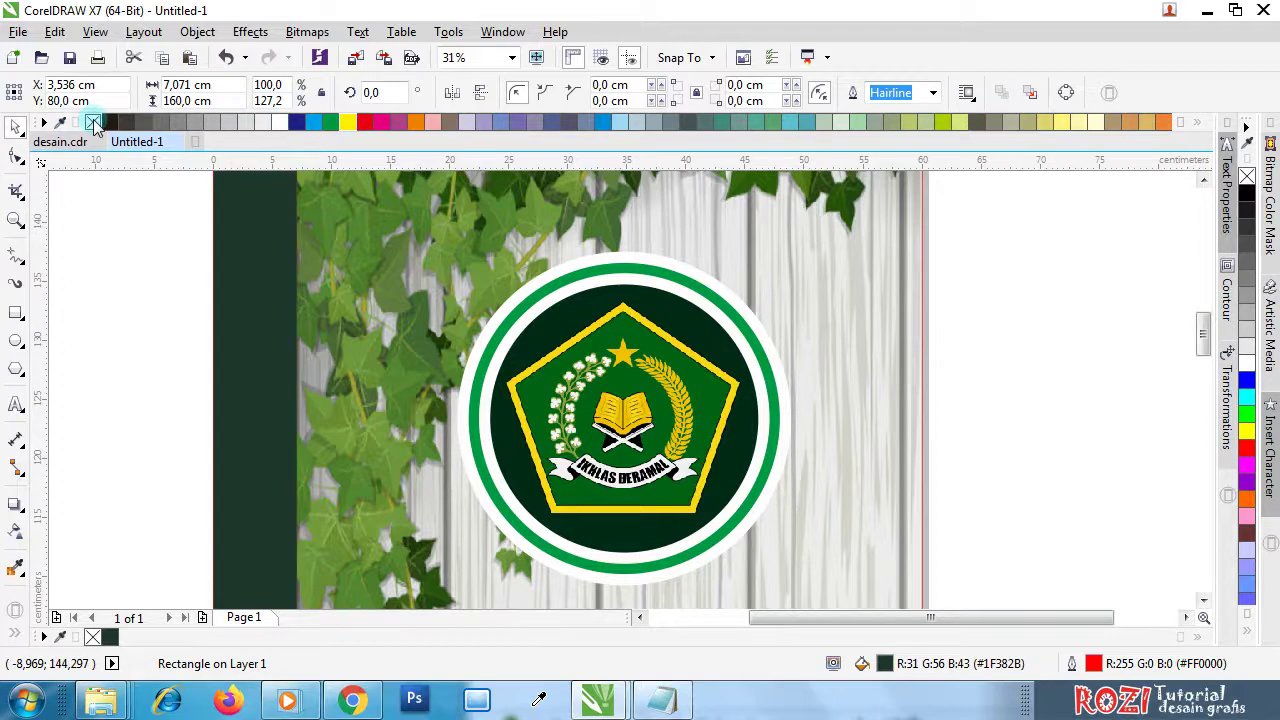
right_click(95, 124)
scroll(292, 320, "down", 4)
scroll(297, 254, "up", 4)
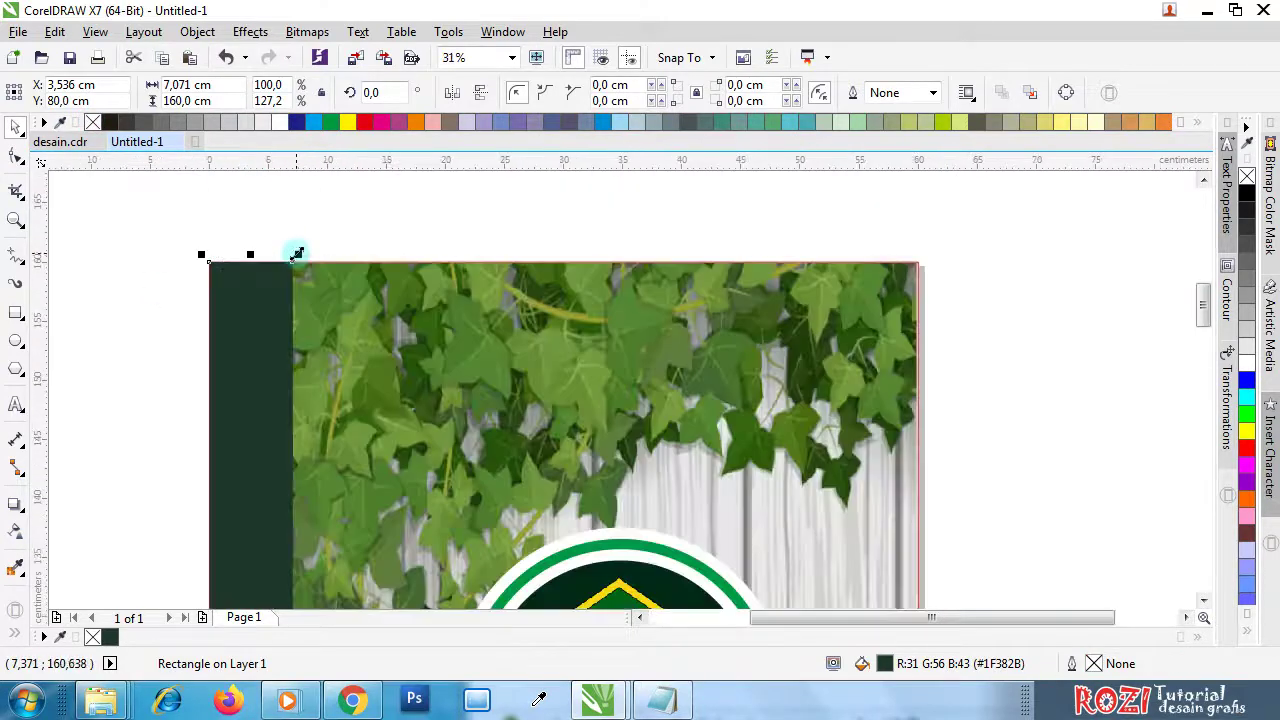
scroll(300, 256, "up", 2)
left_click(318, 257)
scroll(320, 257, "up", 4)
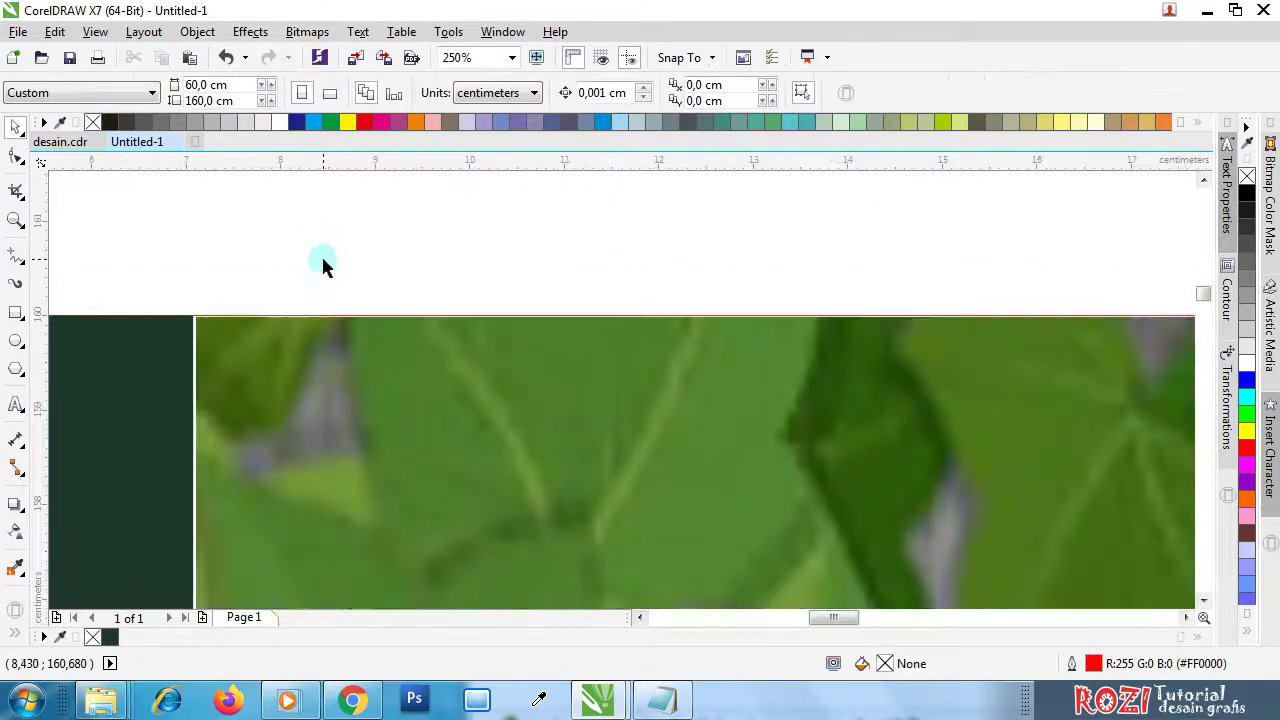
scroll(212, 315, "up", 2)
left_click(206, 321)
mouse_move(206, 321)
left_mouse_down()
mouse_move(223, 263)
mouse_move(200, 303)
left_mouse_up()
scroll(215, 295, "down", 14)
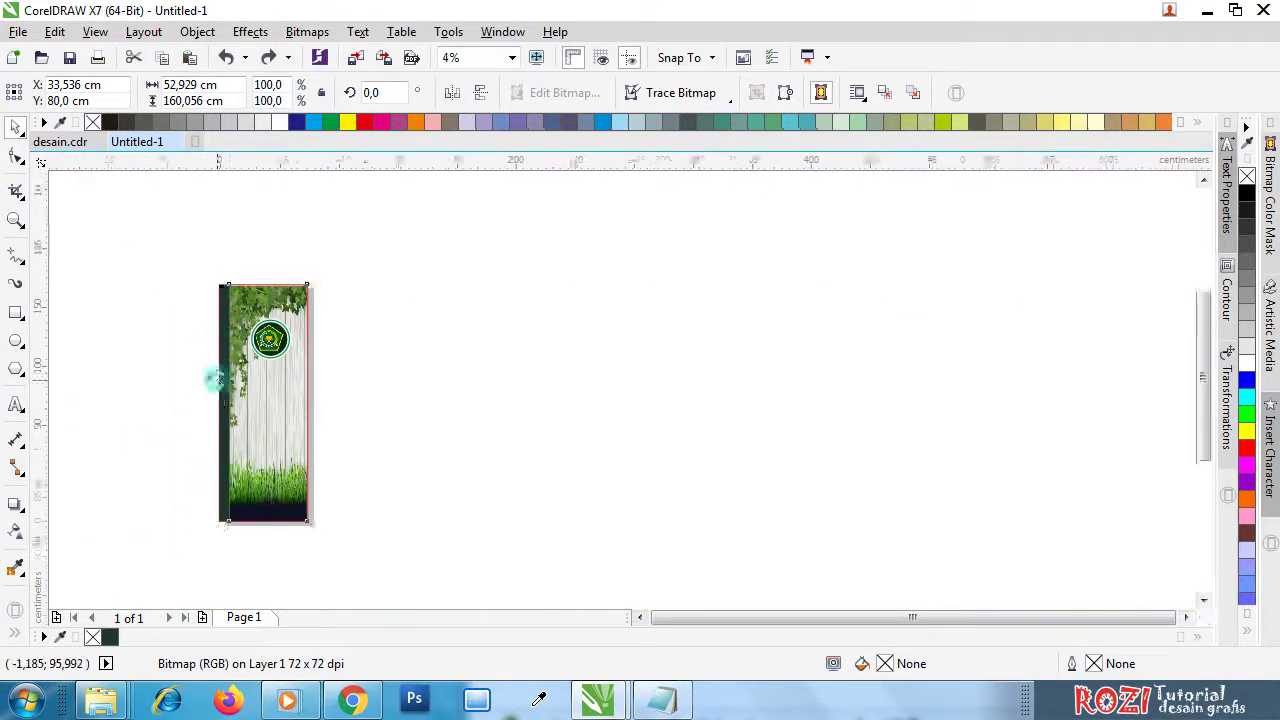
- Widen the green side strip to 7,133 cm so it closes the white gap beside the wooden background
scroll(215, 378, "up", 3)
left_click(289, 411)
scroll(309, 457, "down", 2)
scroll(307, 447, "up", 1)
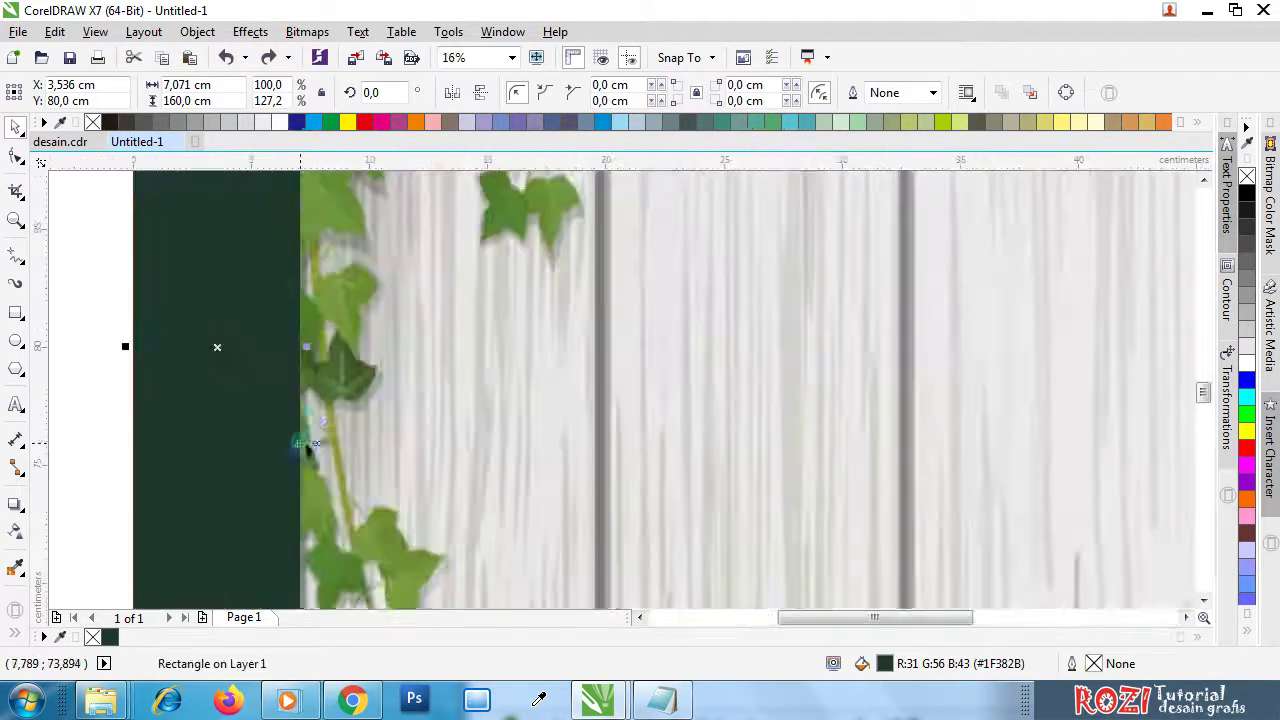
scroll(300, 355, "up", 6)
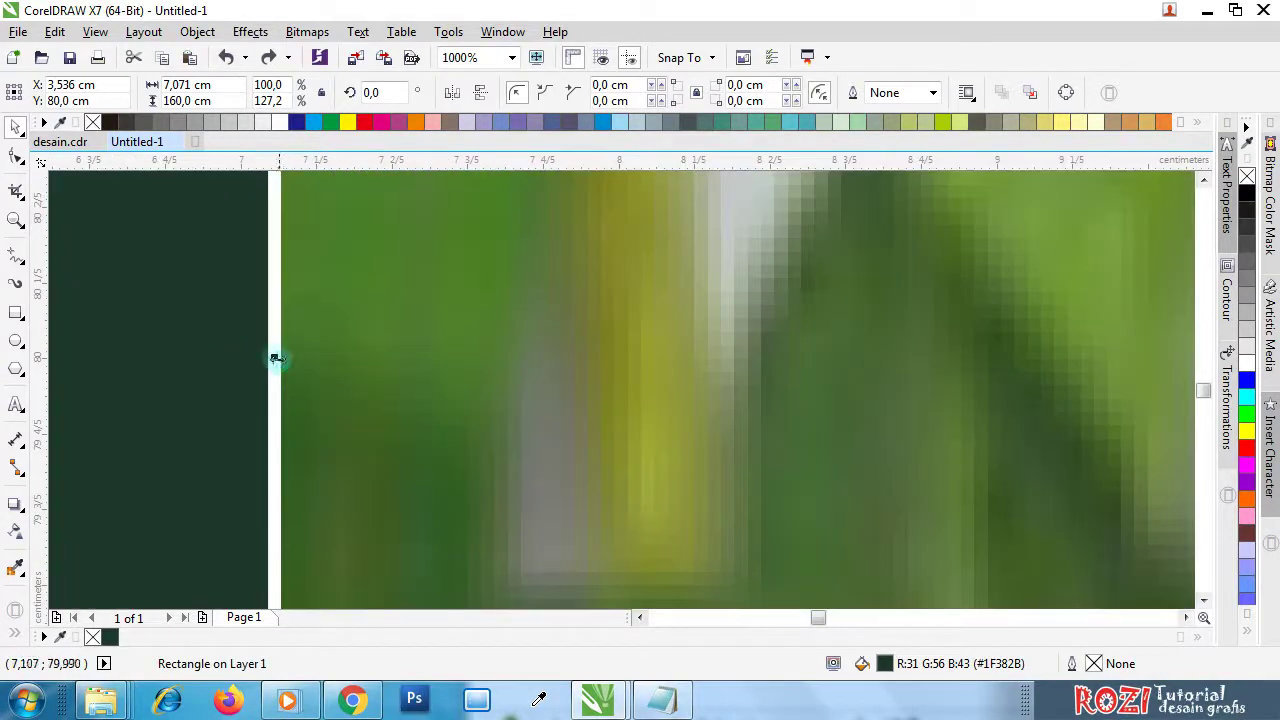
left_click_drag(276, 358, 297, 368)
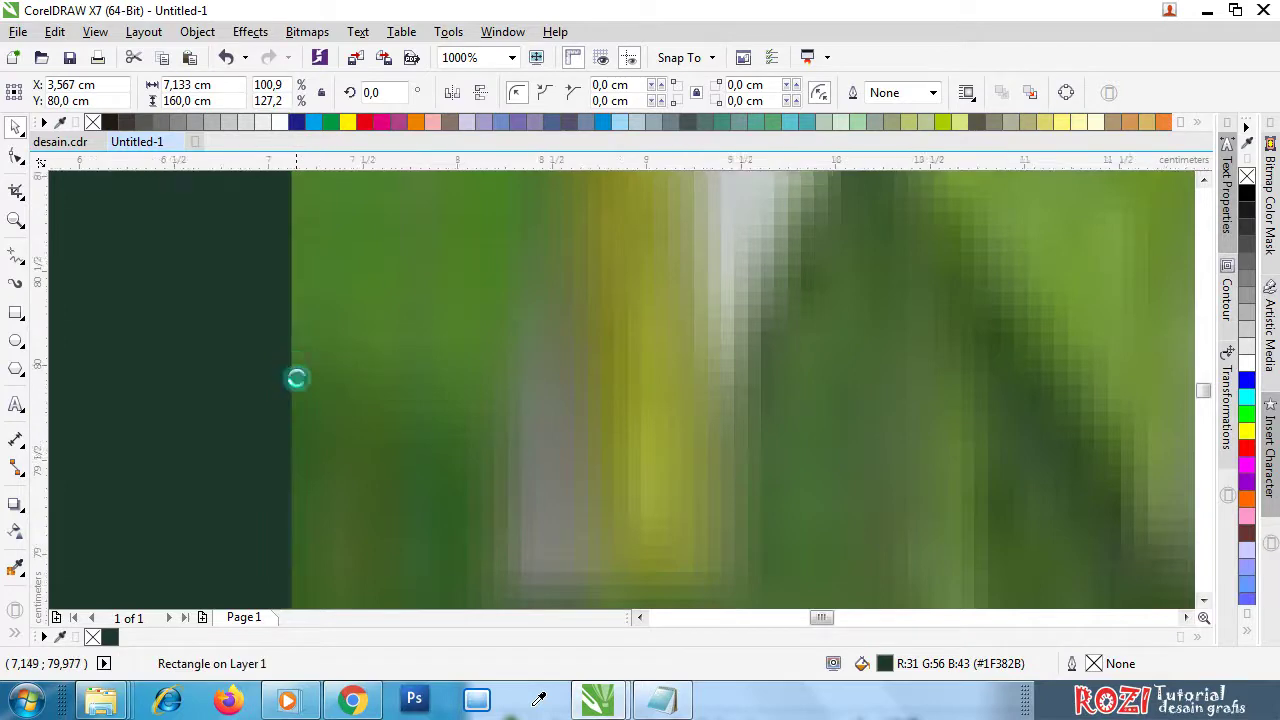
scroll(310, 390, "down", 3)
scroll(381, 428, "down", 3)
scroll(400, 405, "down", 1)
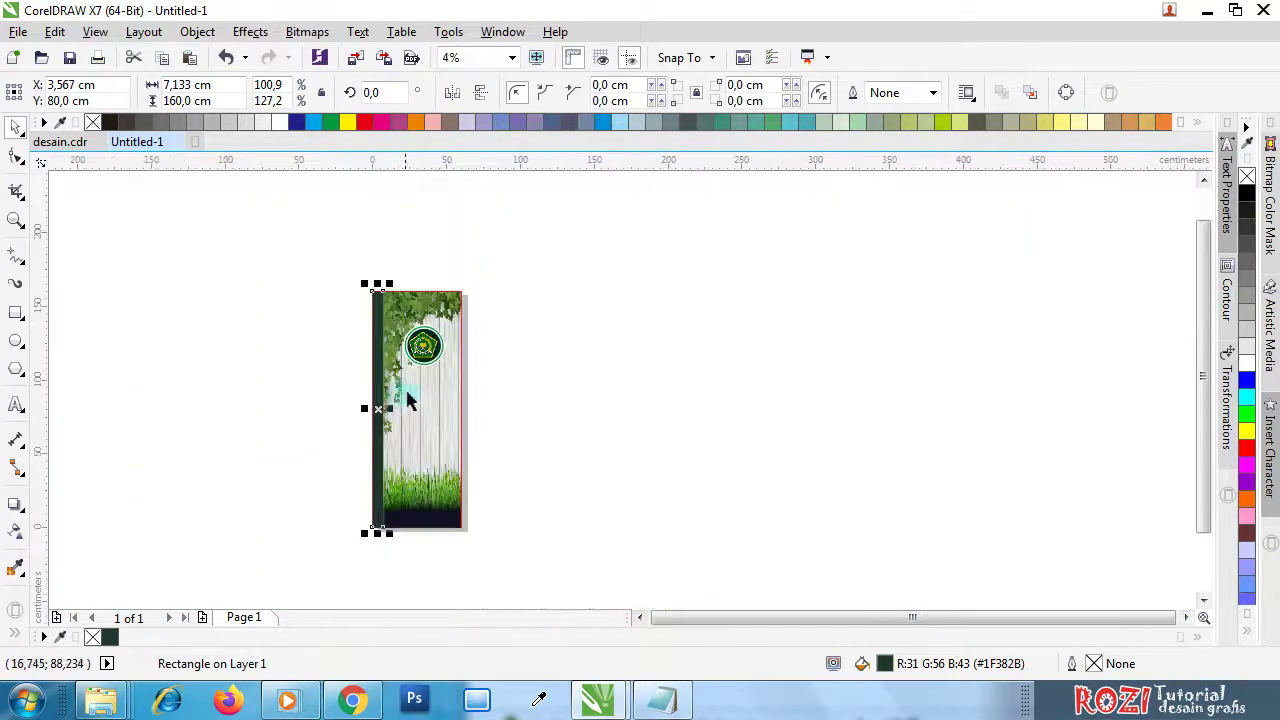
- Move the red 60 by 160 cm outline frame off the banner into the empty area to its right
left_click(566, 363)
scroll(443, 291, "up", 3)
left_click(508, 312)
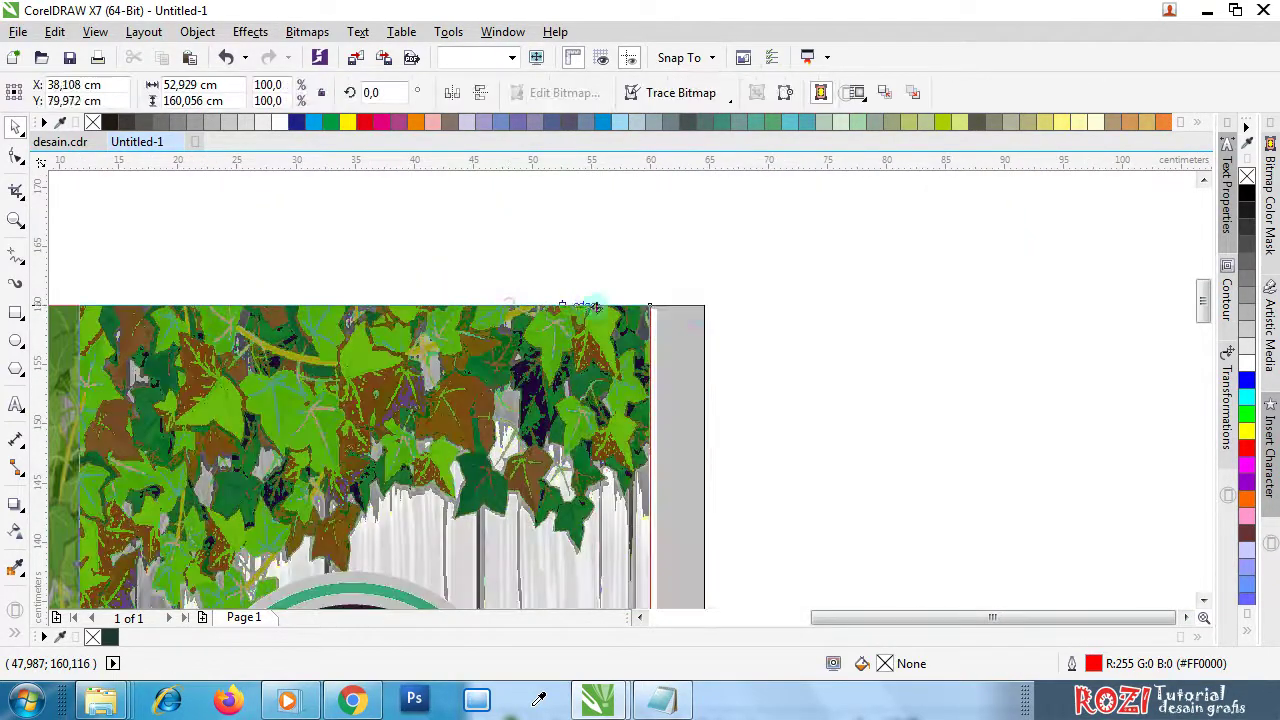
scroll(467, 325, "down", 2)
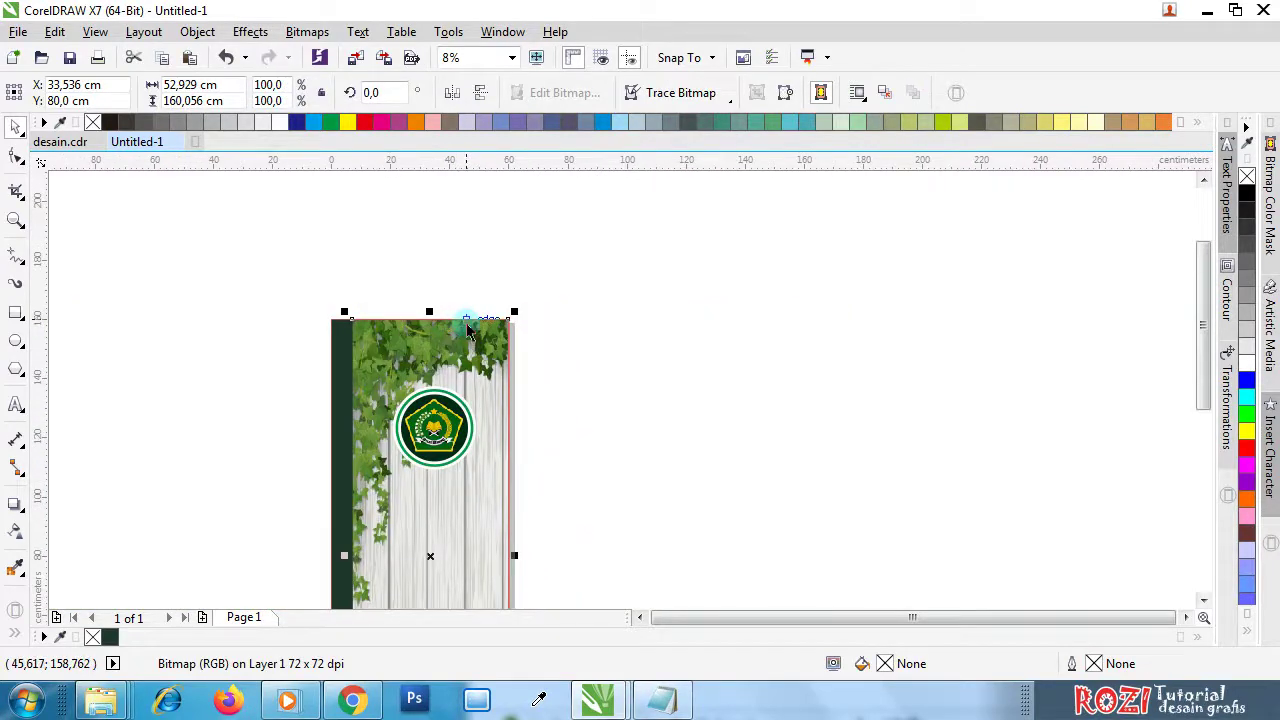
left_click_drag(506, 342, 891, 343)
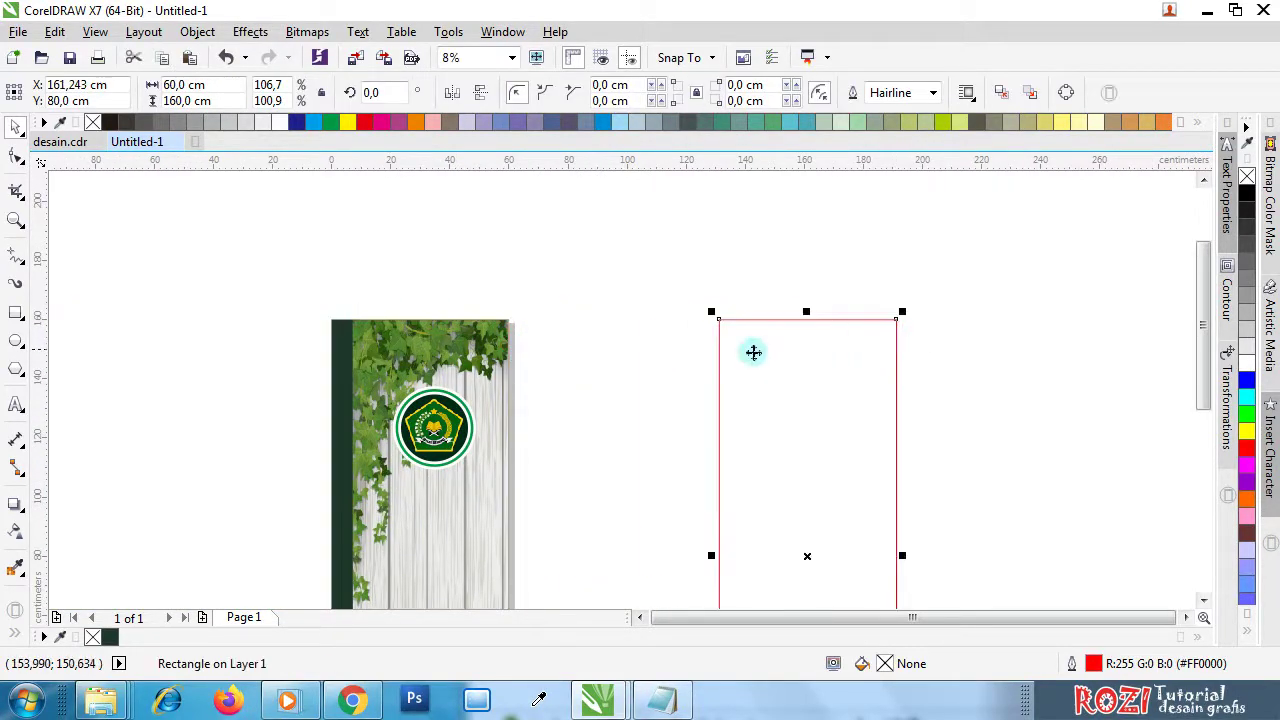
left_click(580, 362)
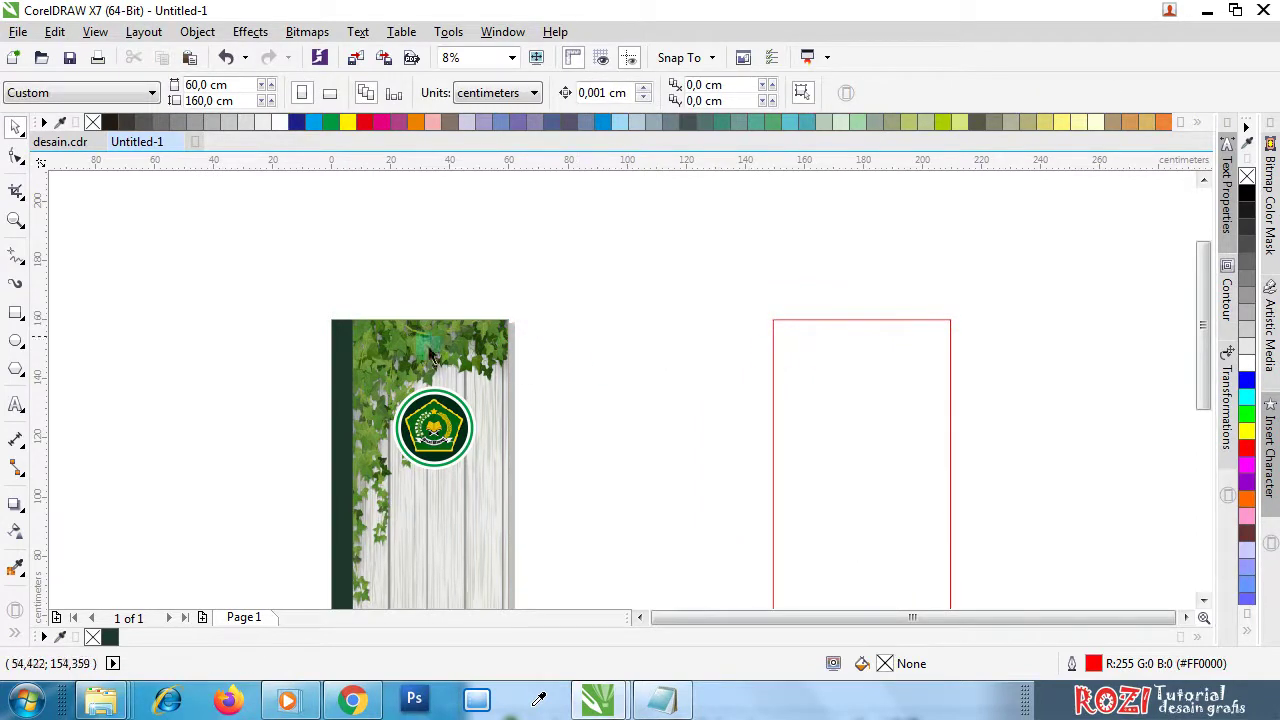
- Examine the hanging signboard and its placement on the finished banner in desain.cdr
left_click(55, 141)
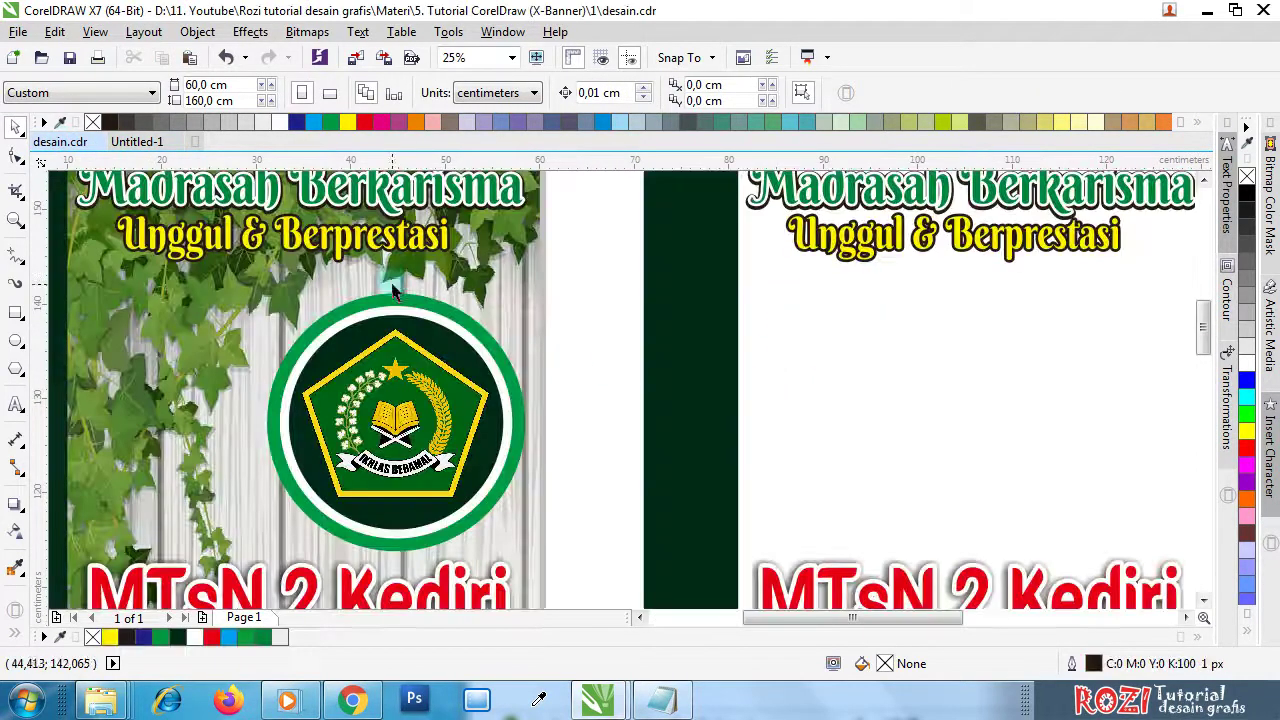
scroll(553, 347, "down", 1)
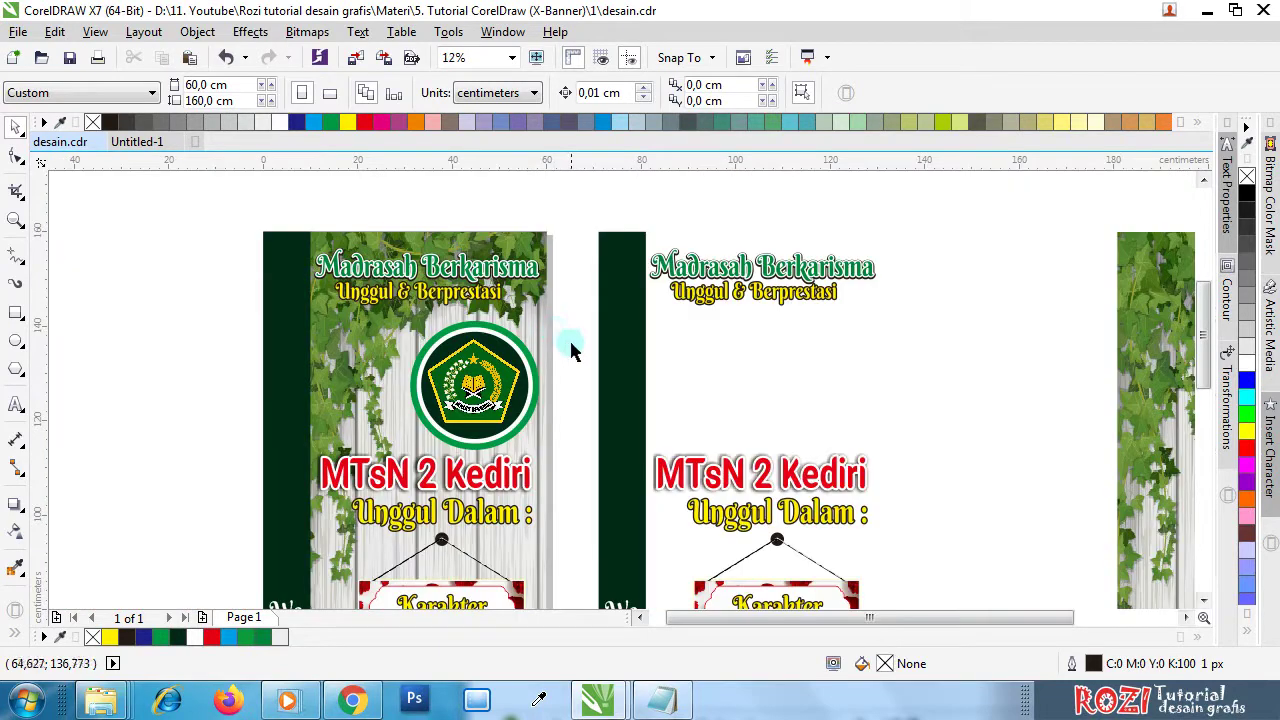
scroll(562, 340, "down", 1)
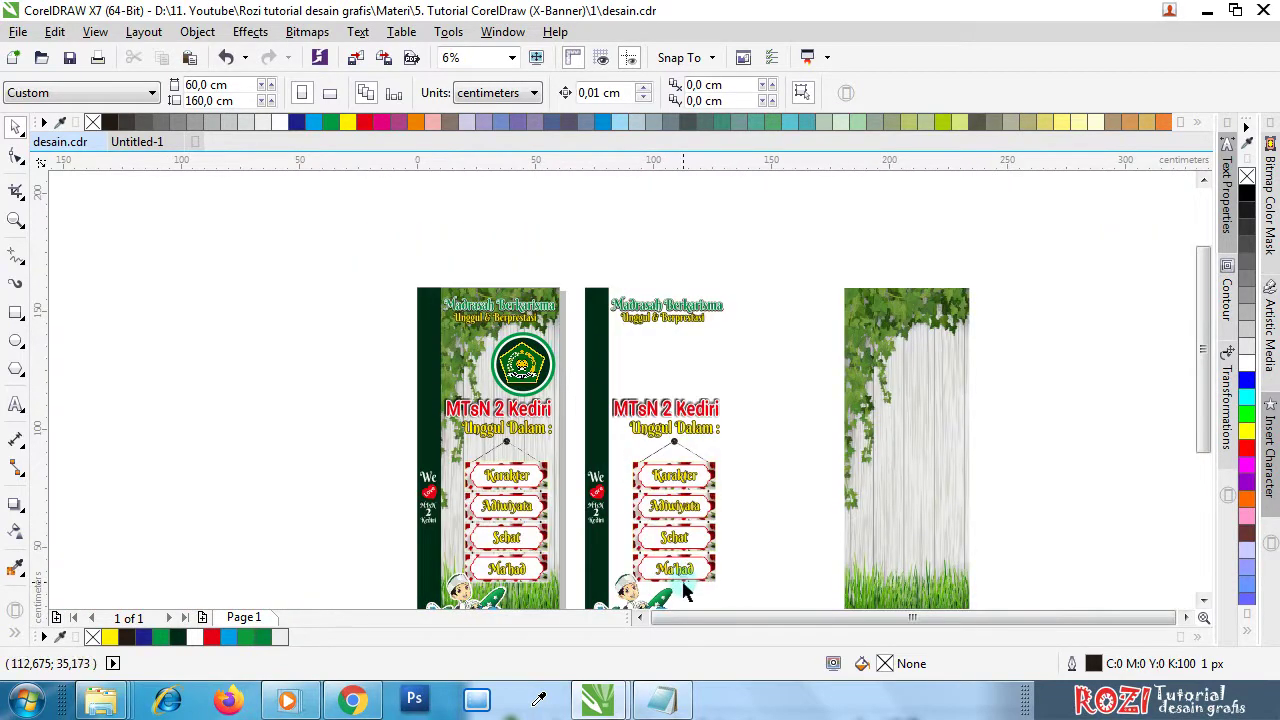
scroll(686, 592, "up", 1)
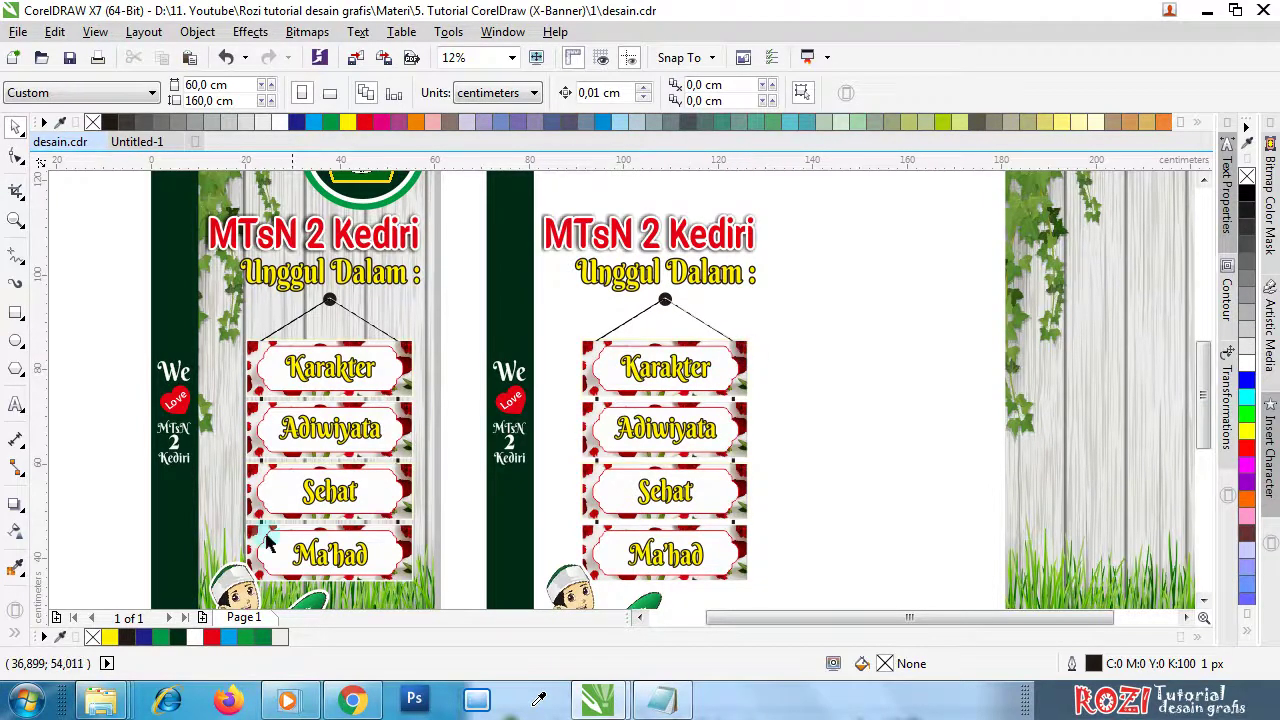
- Import the hanging signboard image 2 from the Upload folder into Untitled-1, beside the banner
mouse_move(100, 698)
mouse_move(217, 613)
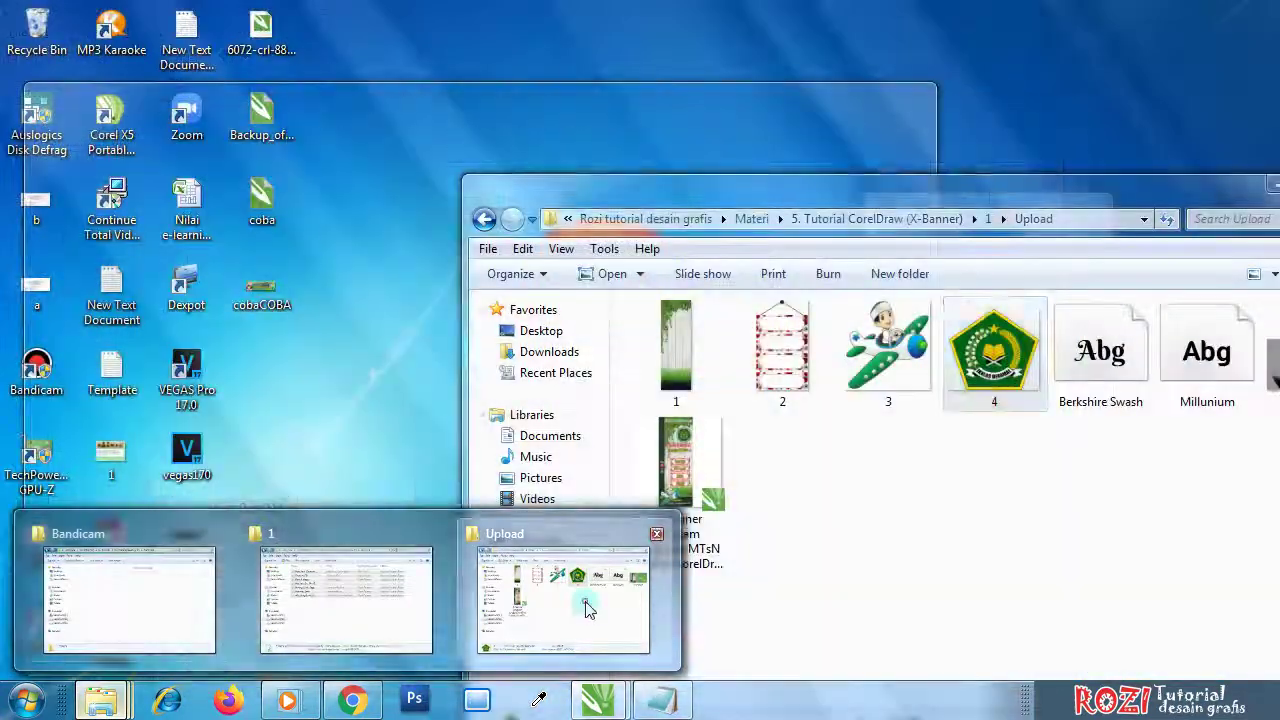
left_click(586, 600)
left_click(787, 388)
left_click_drag(787, 388, 437, 327)
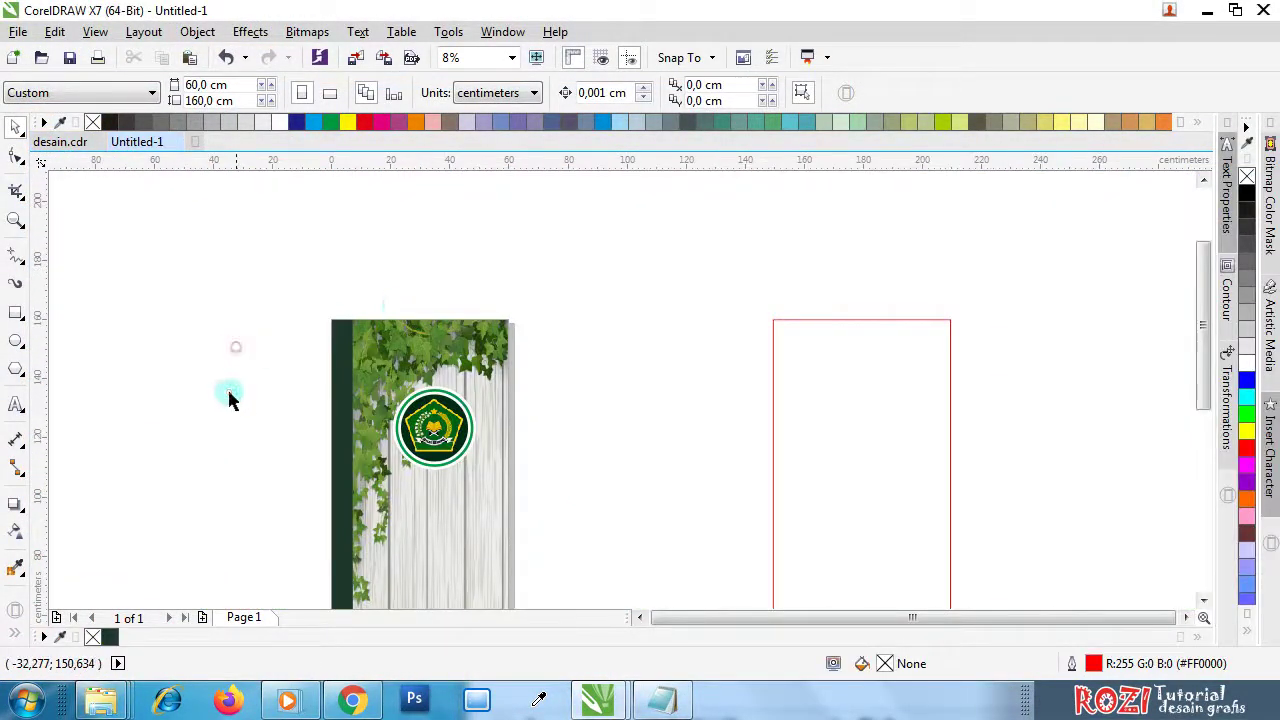
mouse_move(100, 698)
left_click(560, 600)
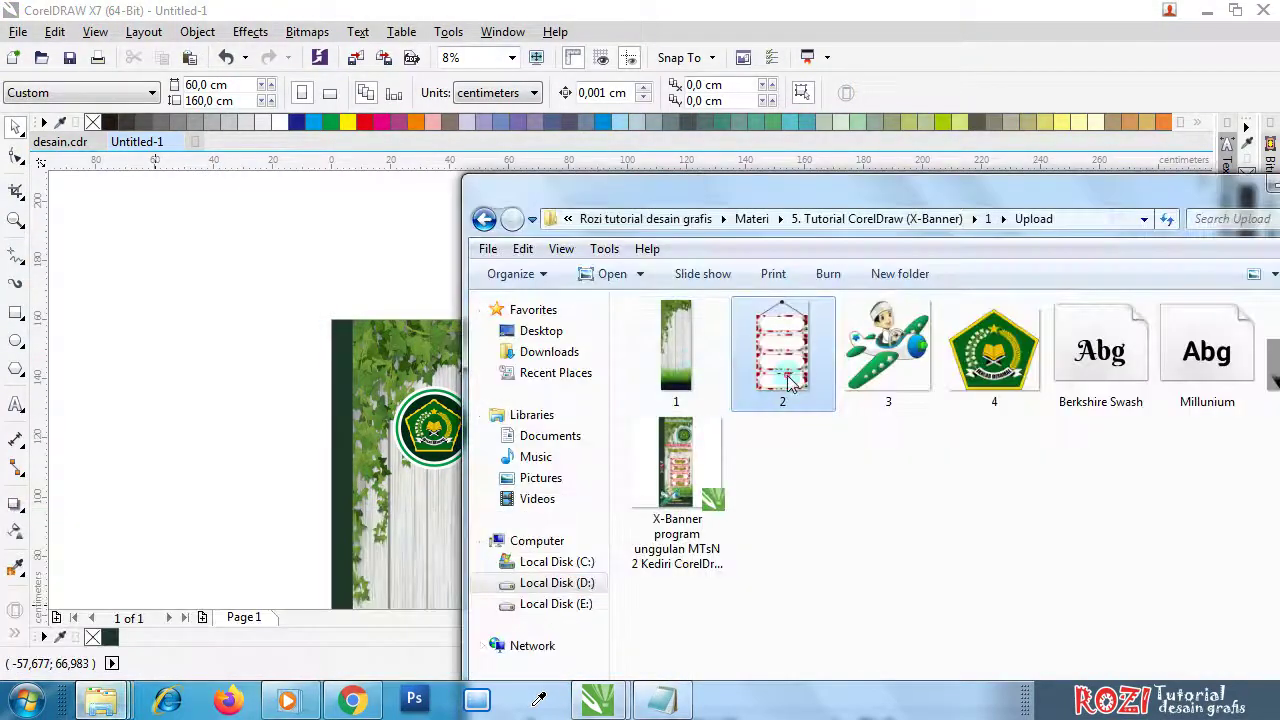
left_click_drag(787, 378, 617, 449)
left_click(295, 268)
- Move the hanging signboard onto the banner below the emblem, at about X 37,324 cm and Y 73,587 cm
scroll(606, 334, "down", 1)
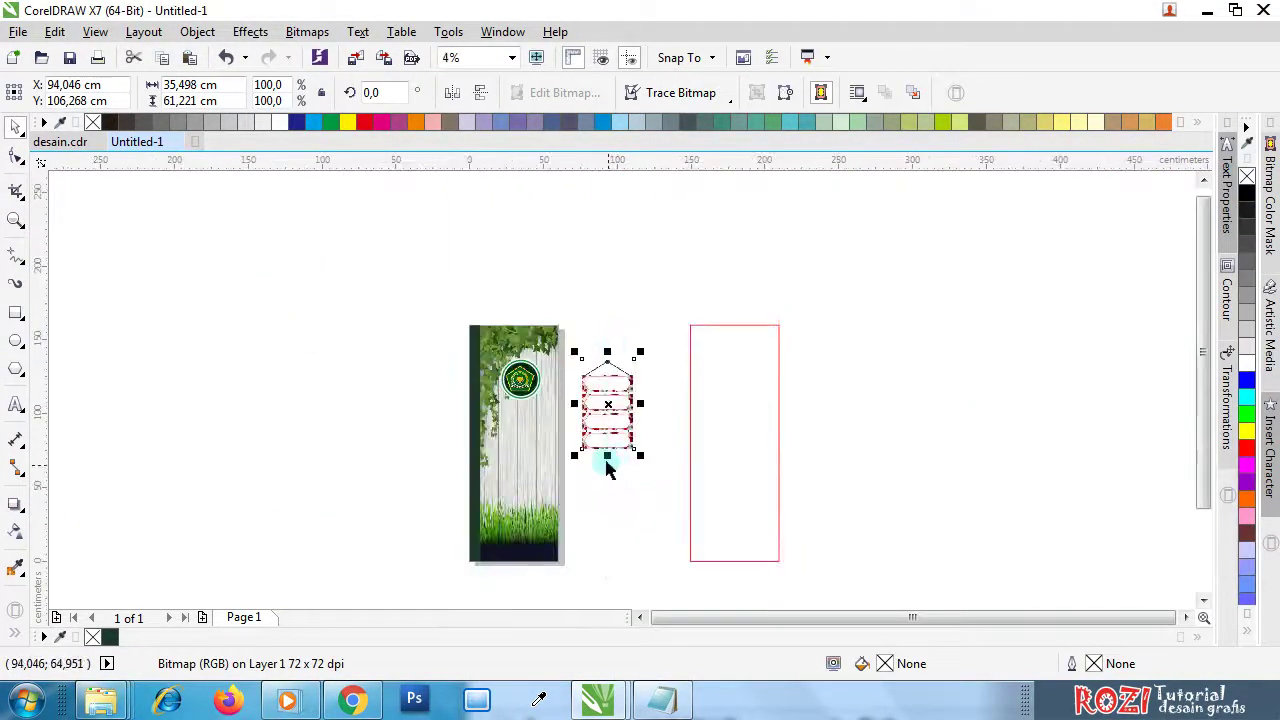
scroll(608, 457, "up", 1)
left_click_drag(614, 400, 449, 489)
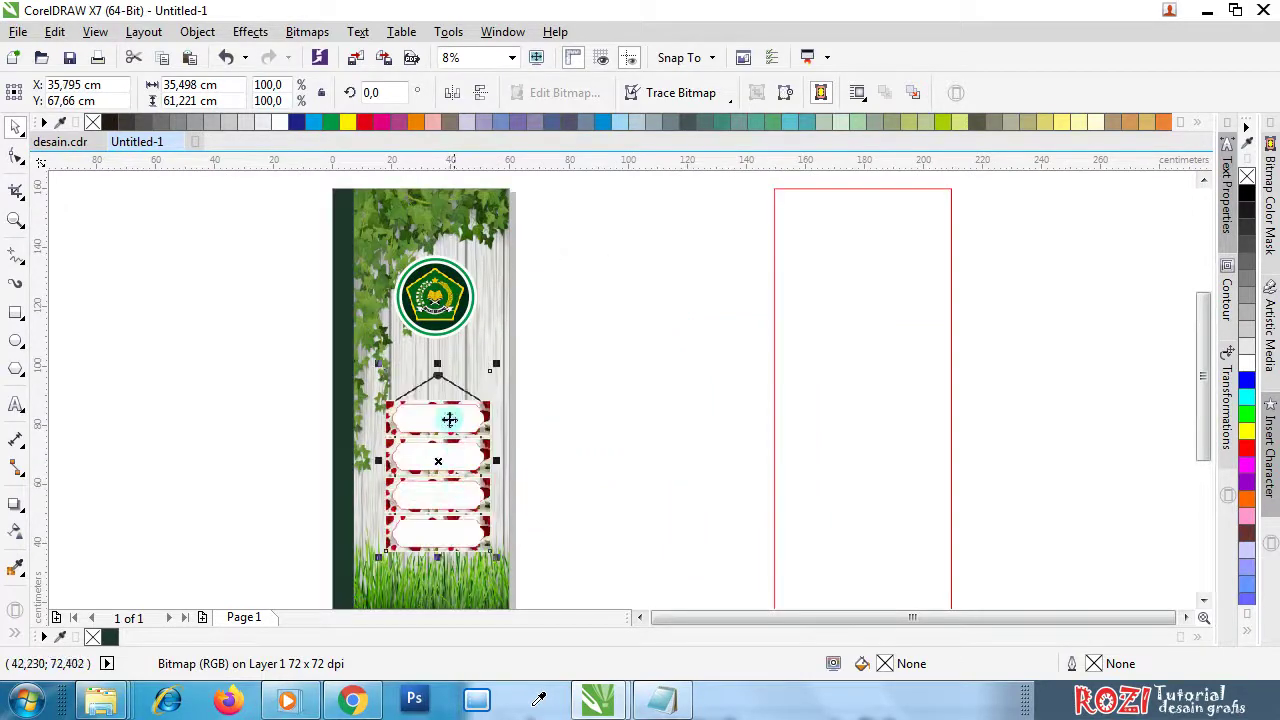
scroll(443, 371, "up", 1)
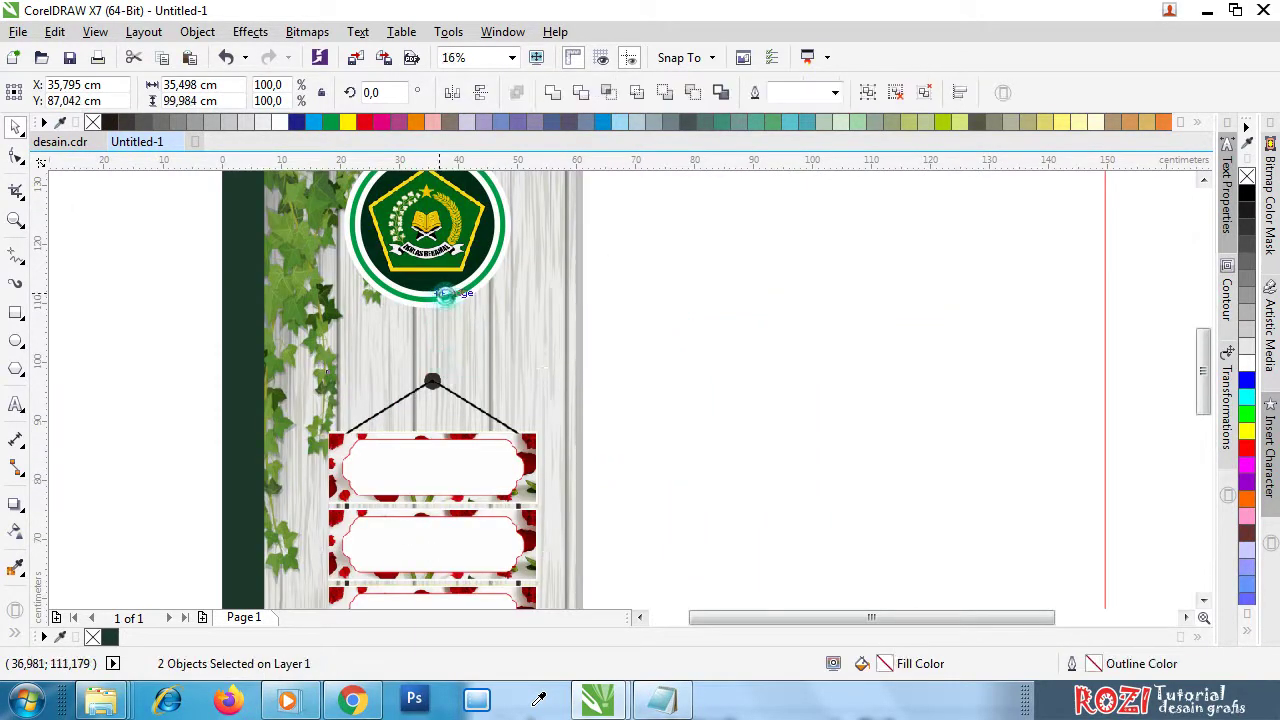
key("Escape")
left_click_drag(434, 466, 452, 432)
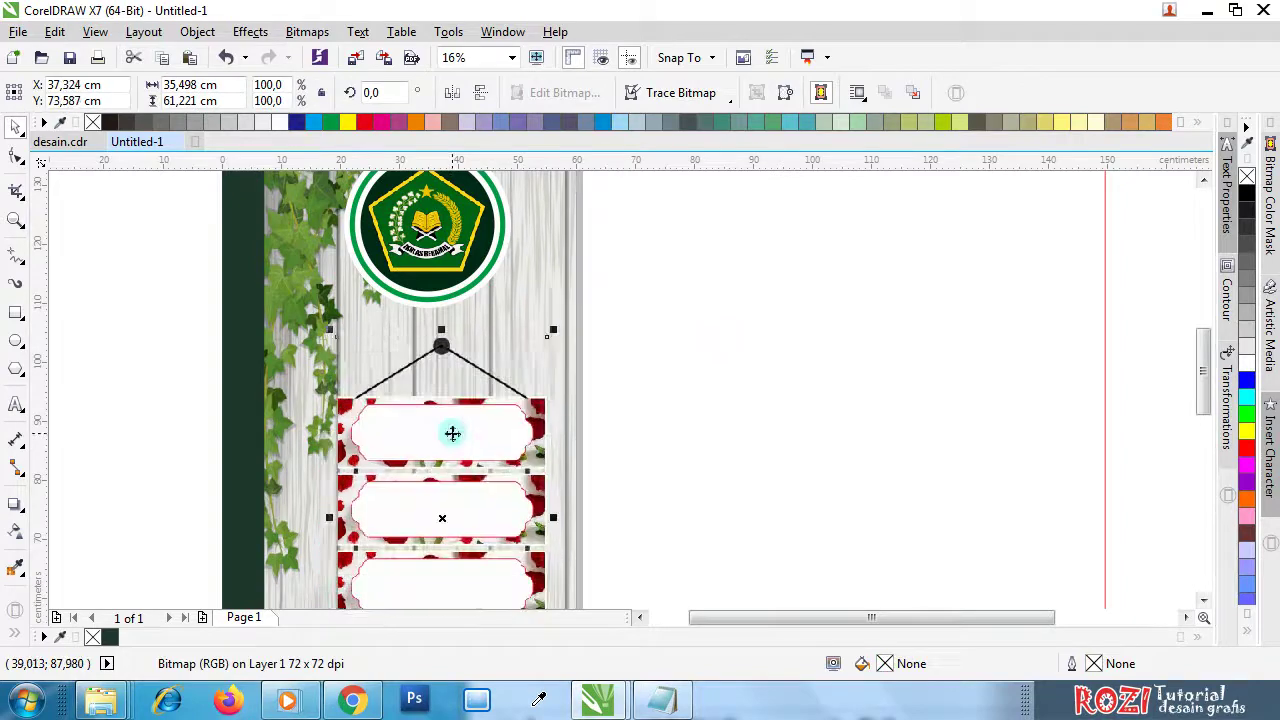
- Compare the signboard placement with desain.cdr and shift the board slightly right in Untitled-1, to an X position of about 38,425 cm
left_click(60, 141)
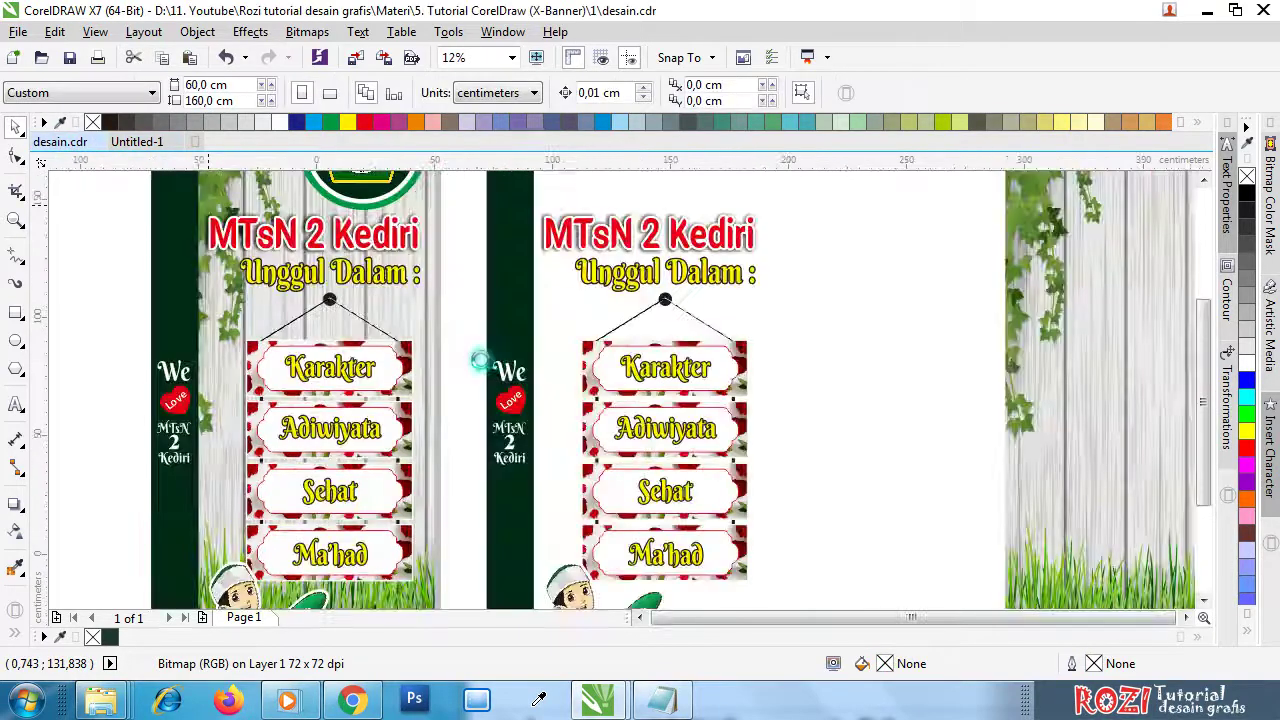
scroll(485, 387, "down", 1)
scroll(405, 440, "up", 1)
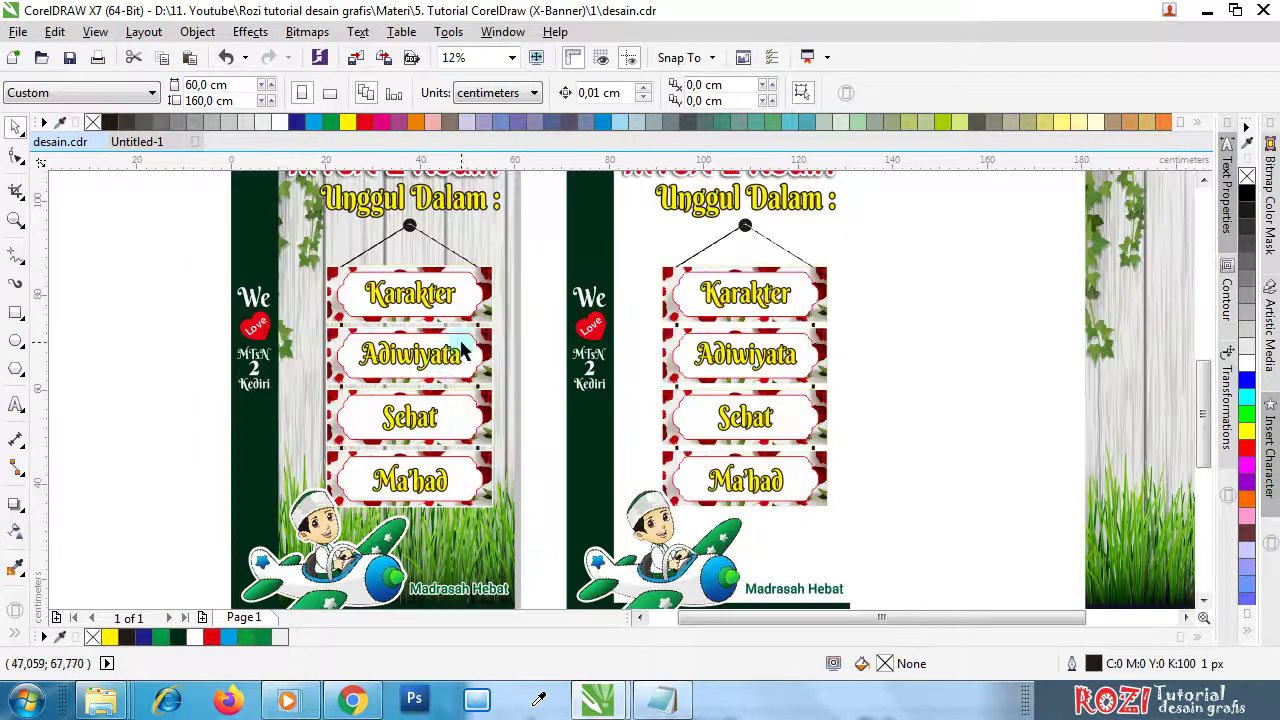
left_click(138, 141)
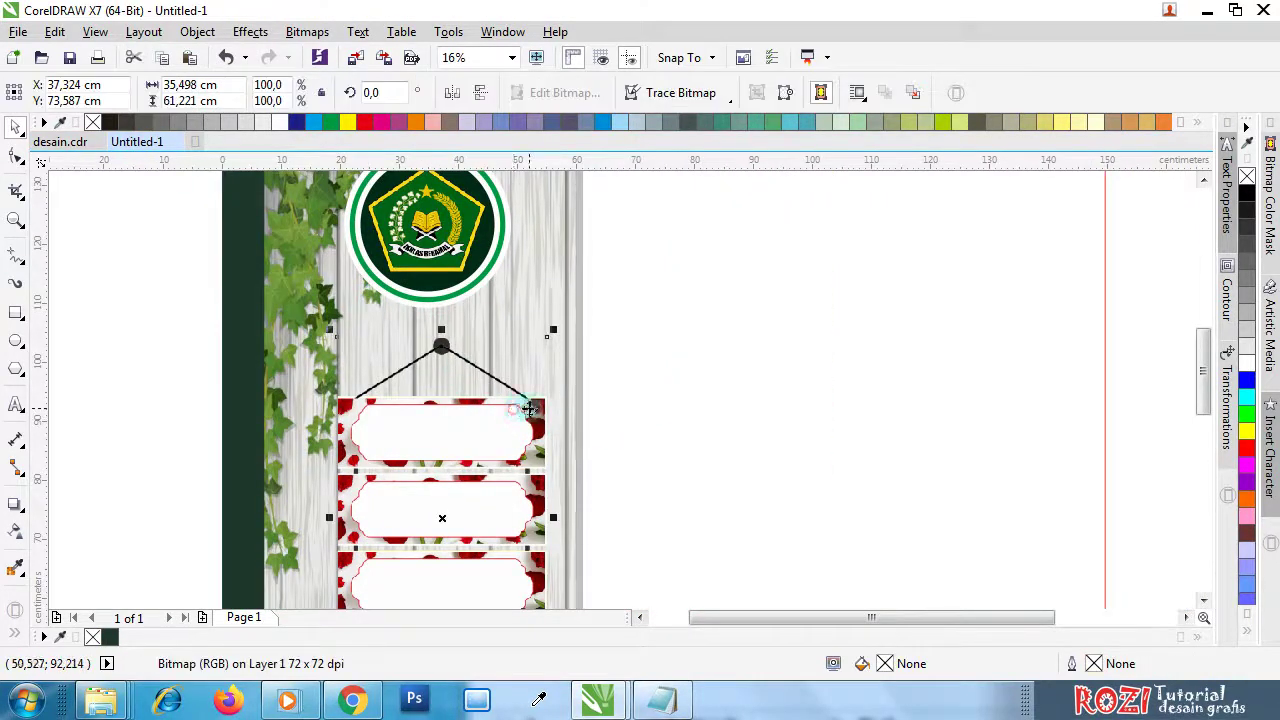
scroll(529, 410, "up", 2)
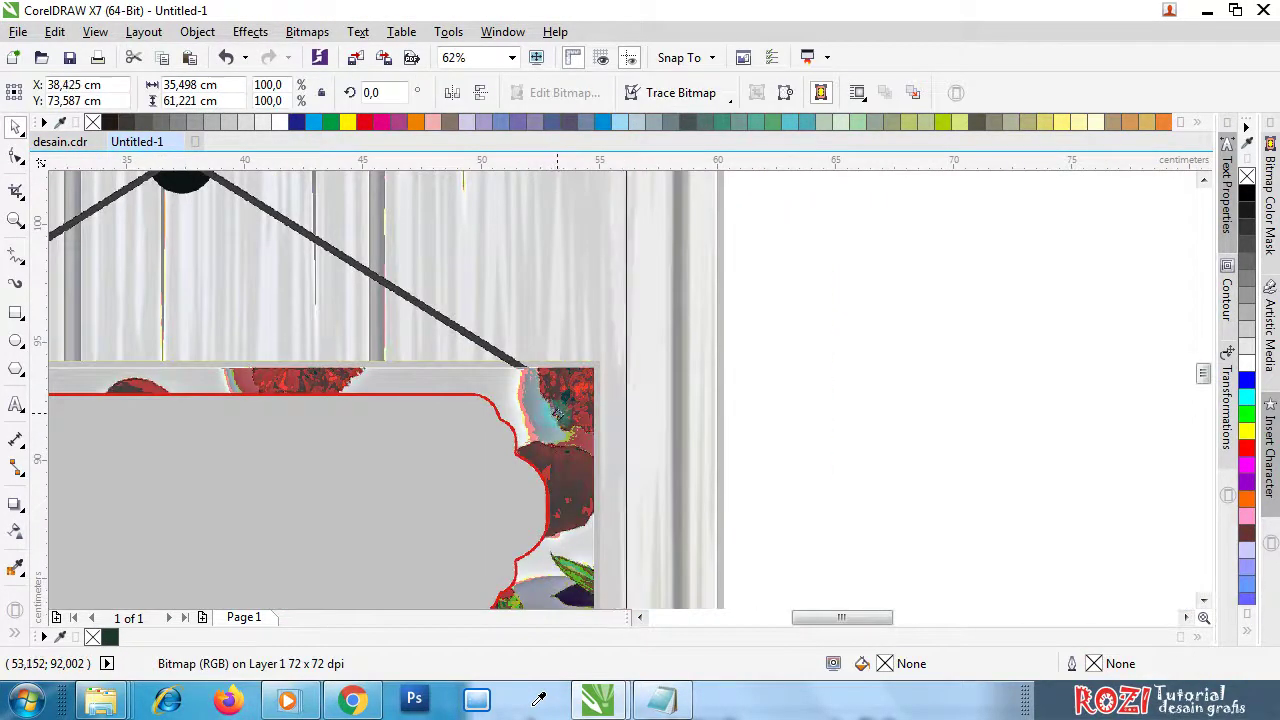
scroll(574, 394, "down", 2)
left_click(717, 369)
scroll(594, 351, "up", 2)
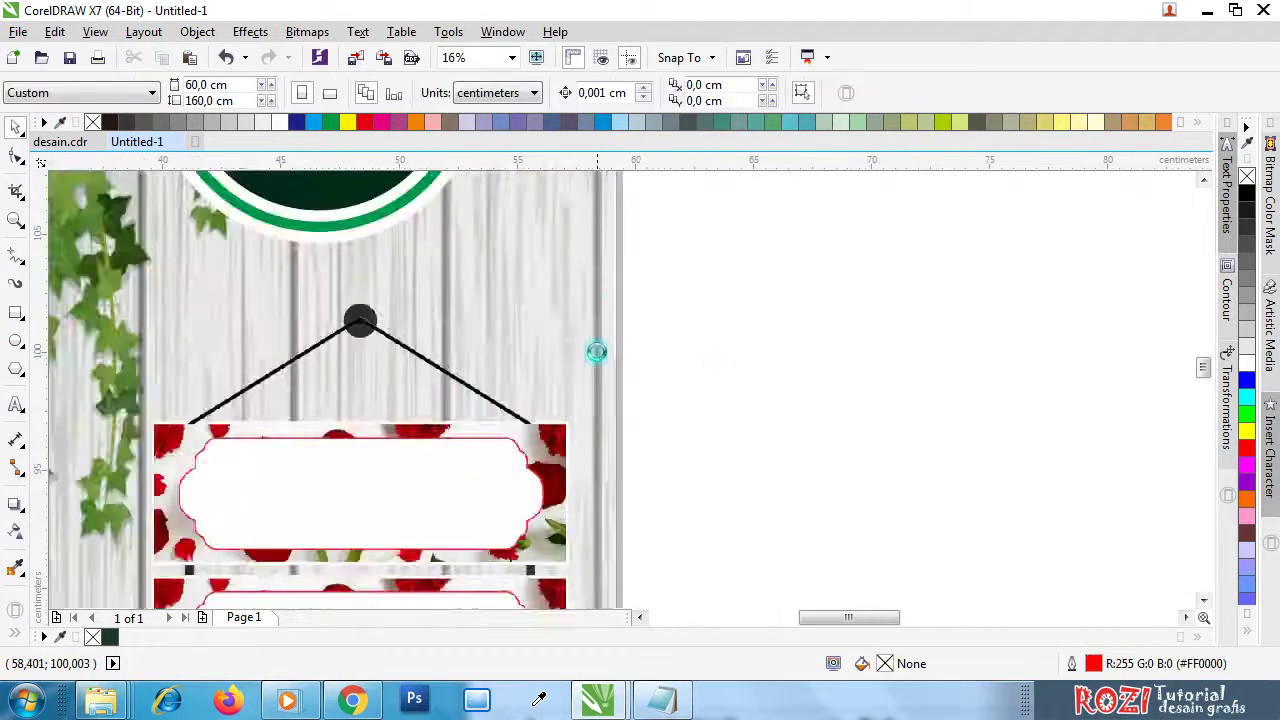
scroll(623, 363, "down", 2)
scroll(634, 351, "down", 1)
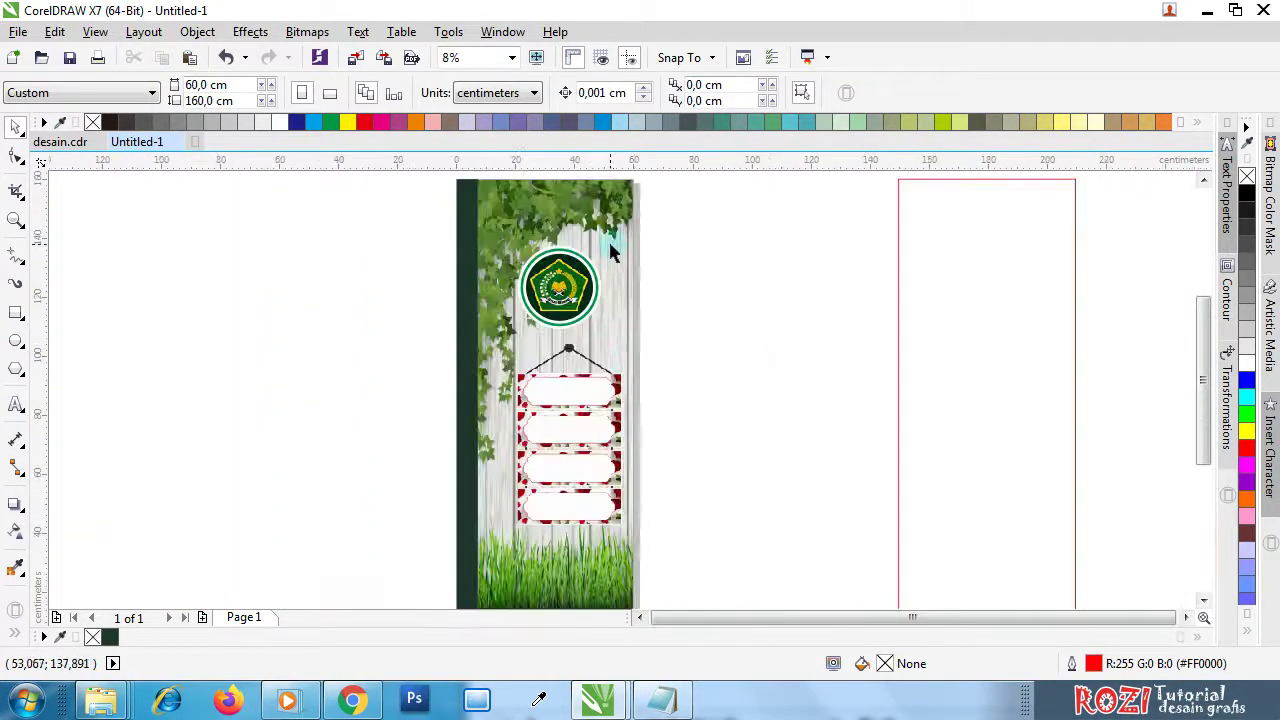
- Center the emblem horizontally over the hanging signboard and lower it slightly, to a Y position of about 122,537 cm
scroll(612, 247, "up", 1)
left_click_drag(776, 209, 402, 448)
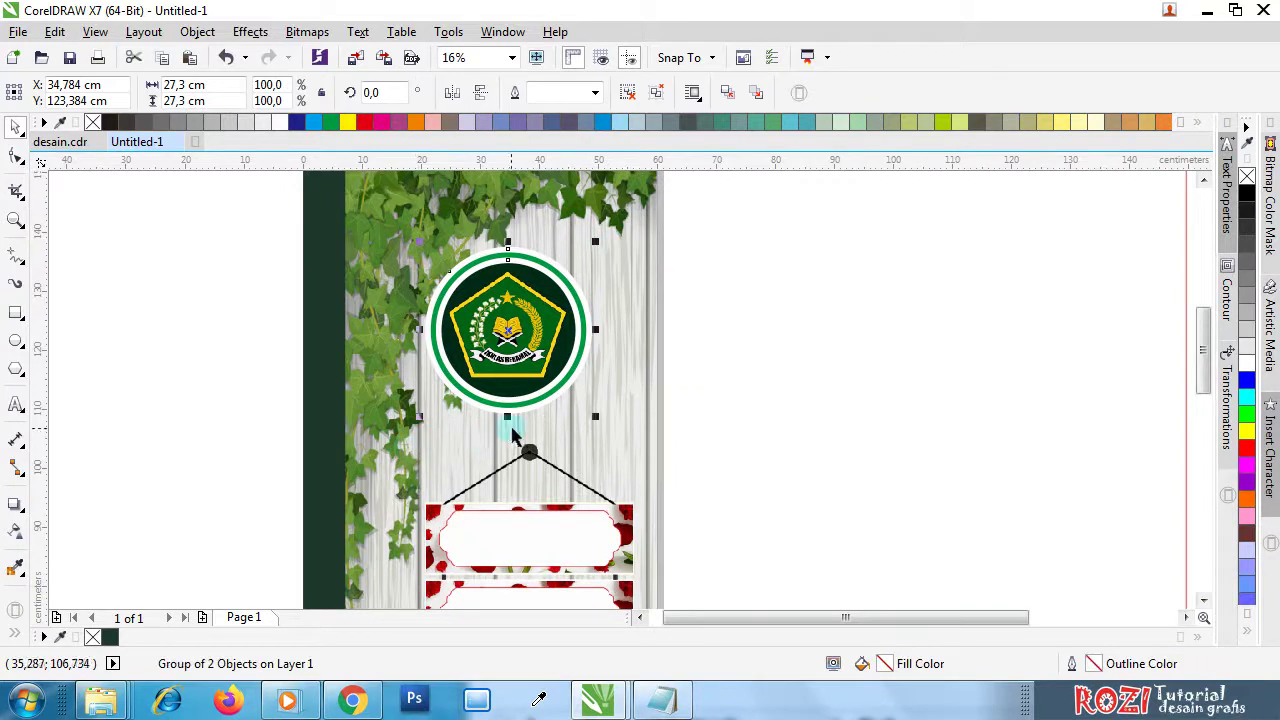
left_click(530, 453, "shift")
key("c")
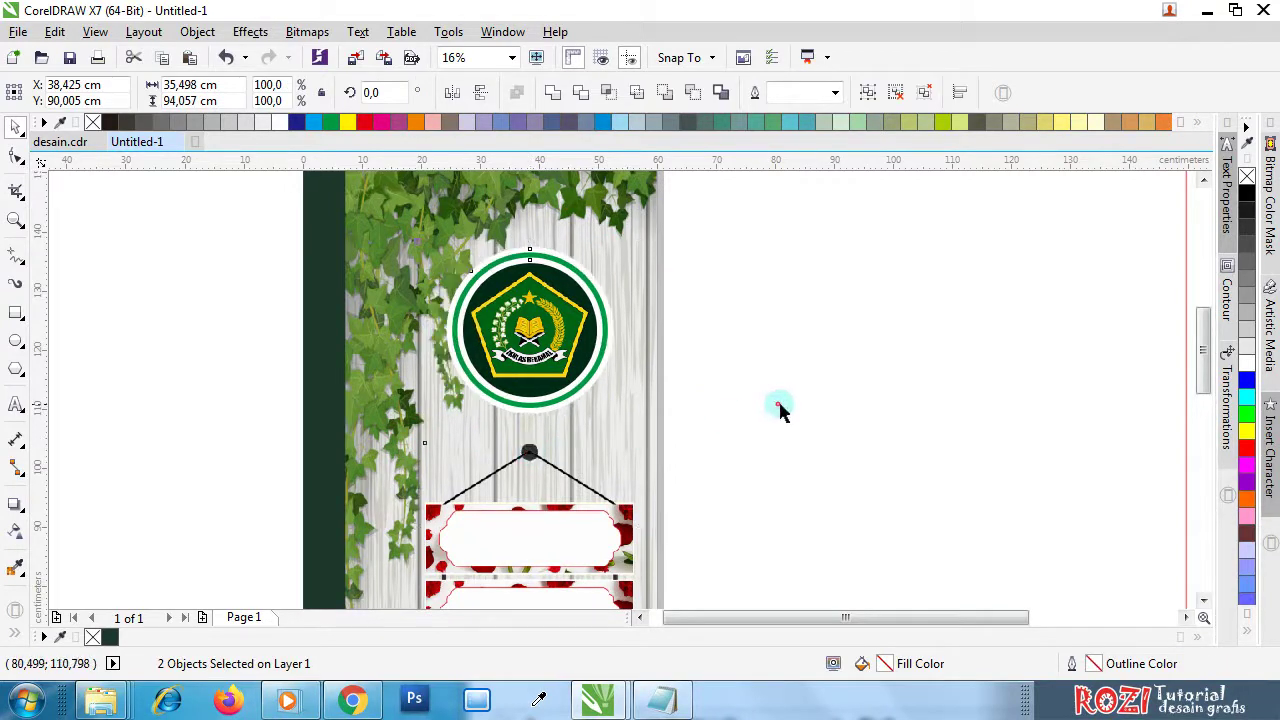
left_click(777, 408)
left_click(552, 290)
left_click_drag(548, 284, 548, 311)
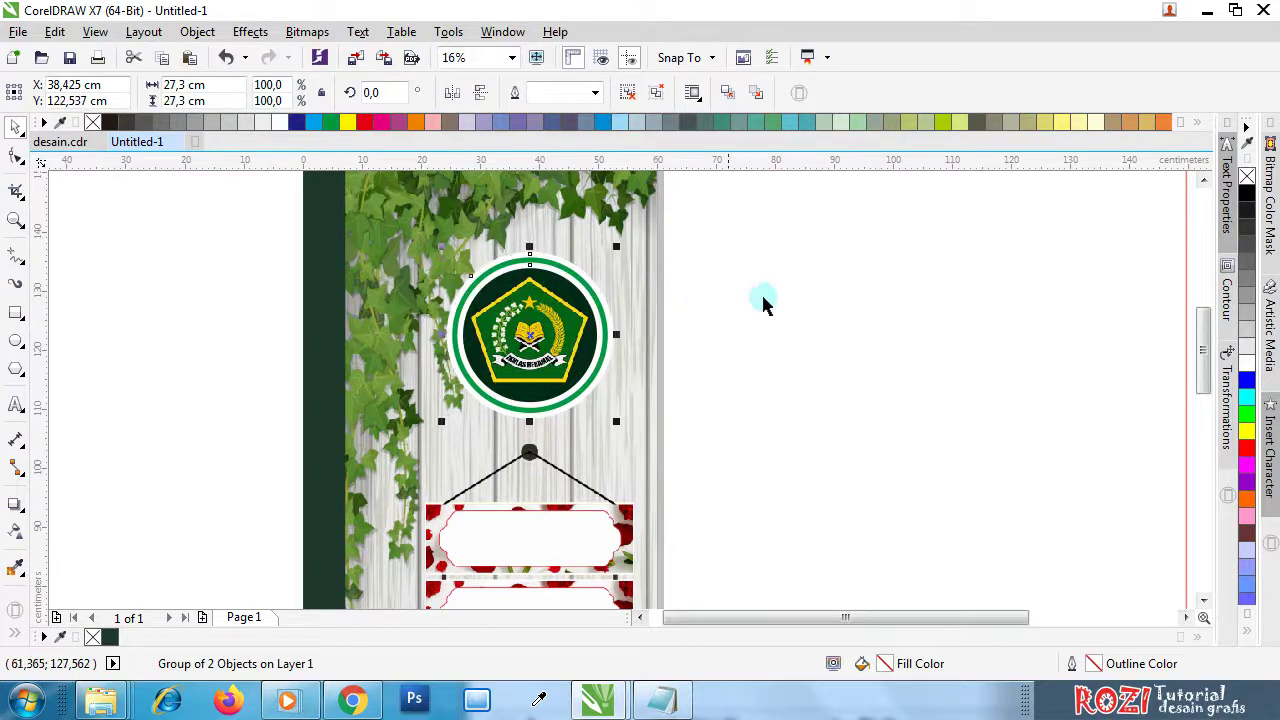
left_click(763, 303)
- Check the cartoon airplane in desain.cdr and import airplane image 3 from the Upload folder into Untitled-1, beside the banner
left_click(60, 143)
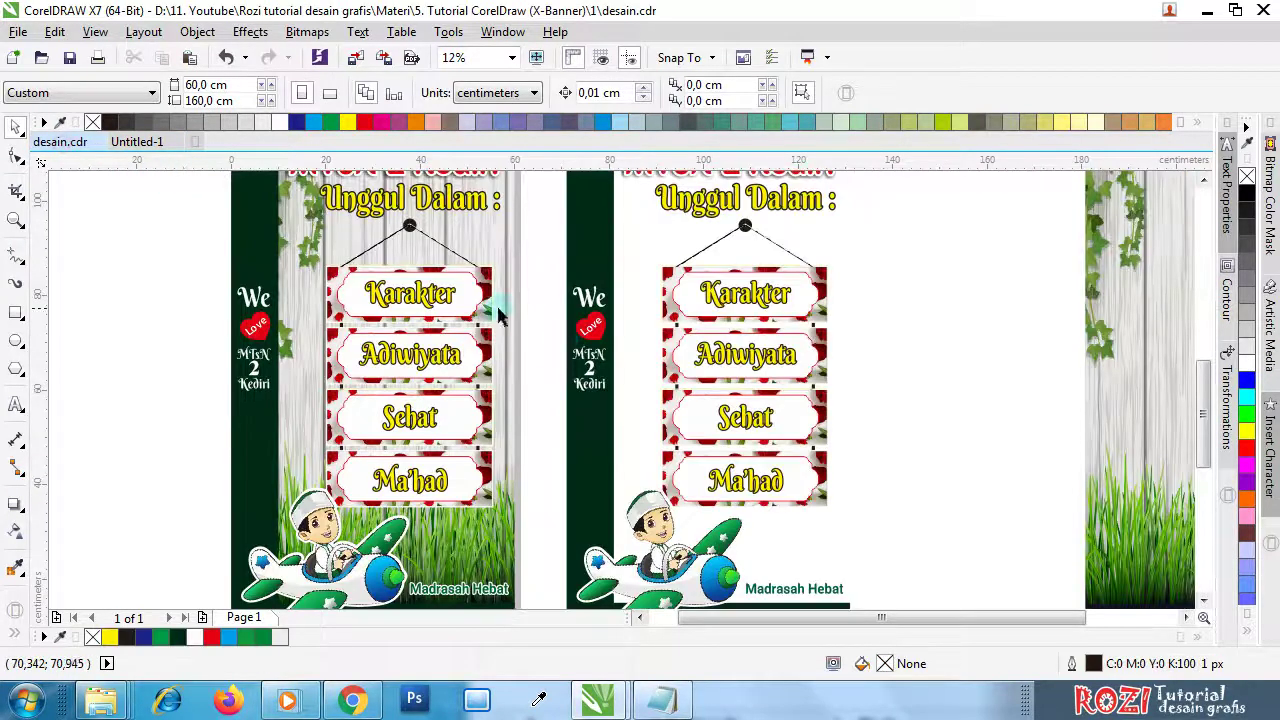
scroll(640, 410, "down", 2)
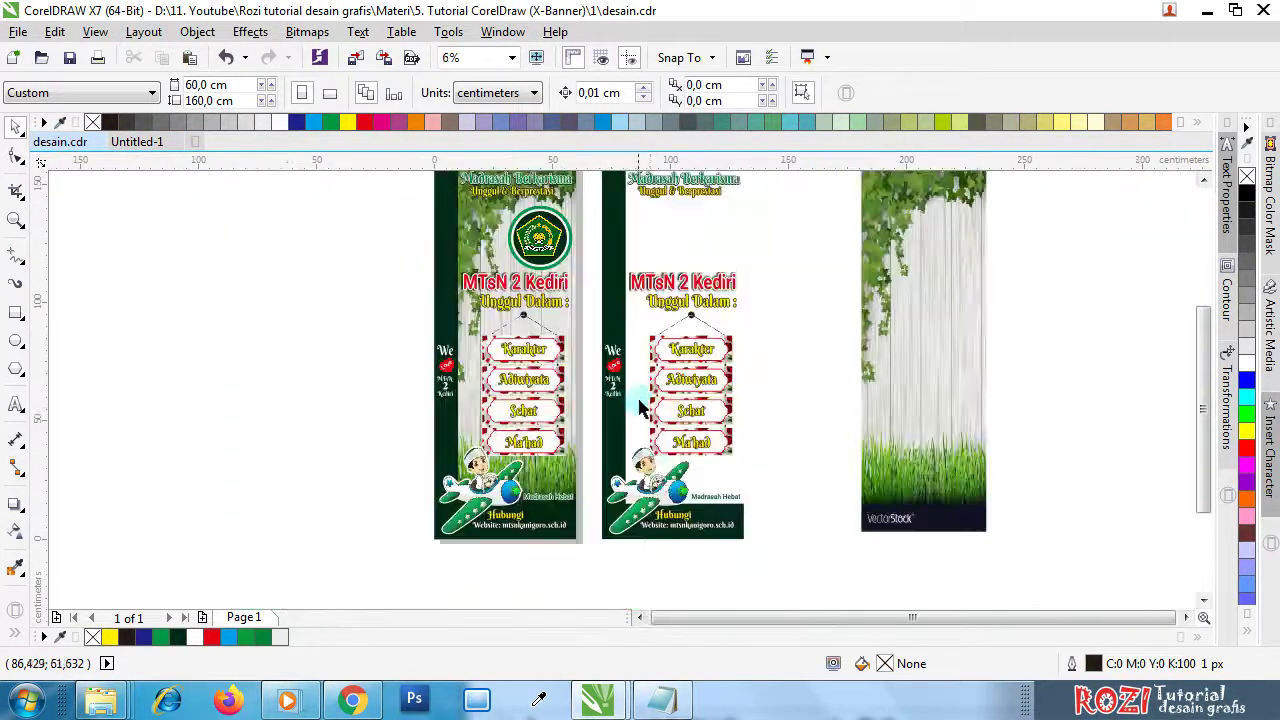
scroll(697, 530, "up", 4)
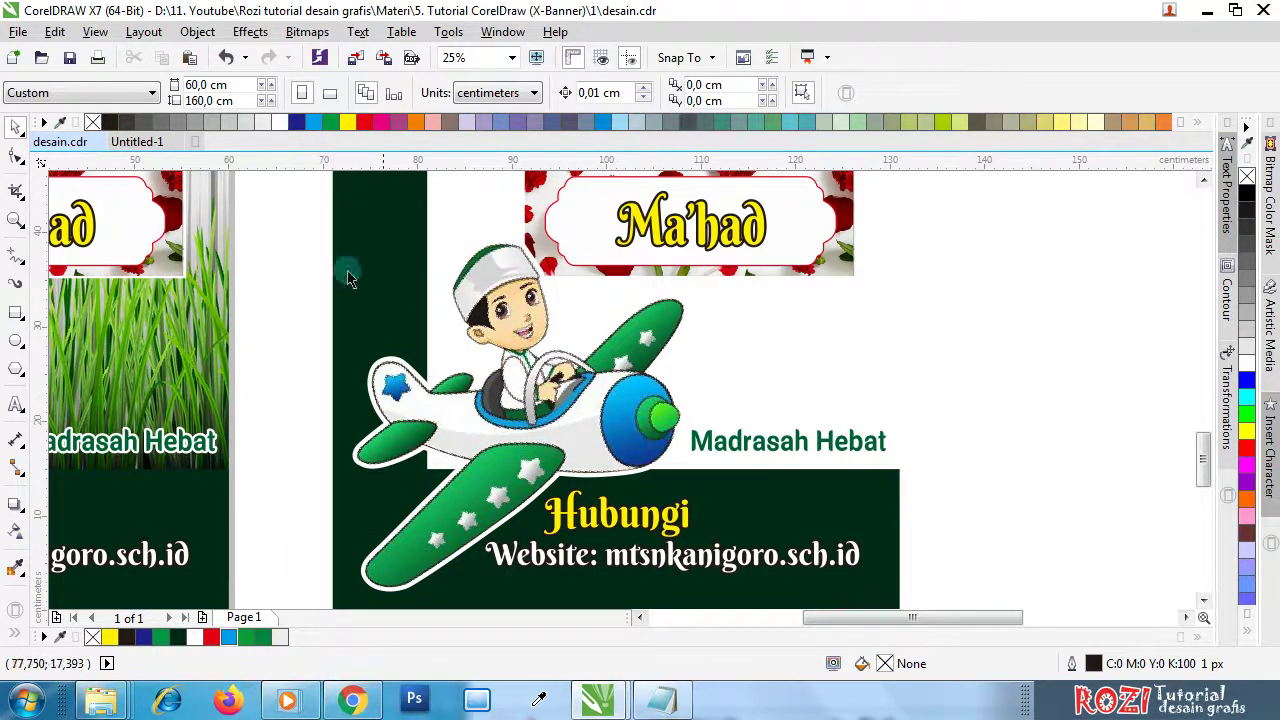
left_click(140, 146)
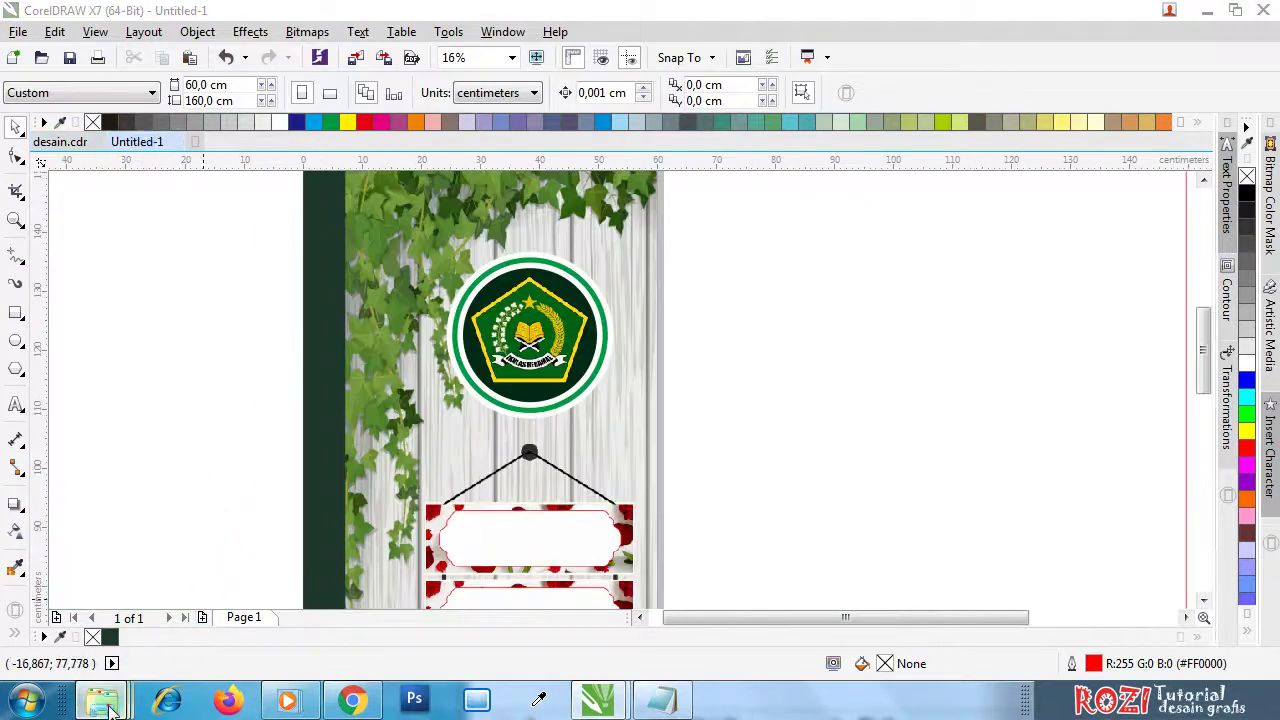
mouse_move(101, 698)
left_click(534, 609)
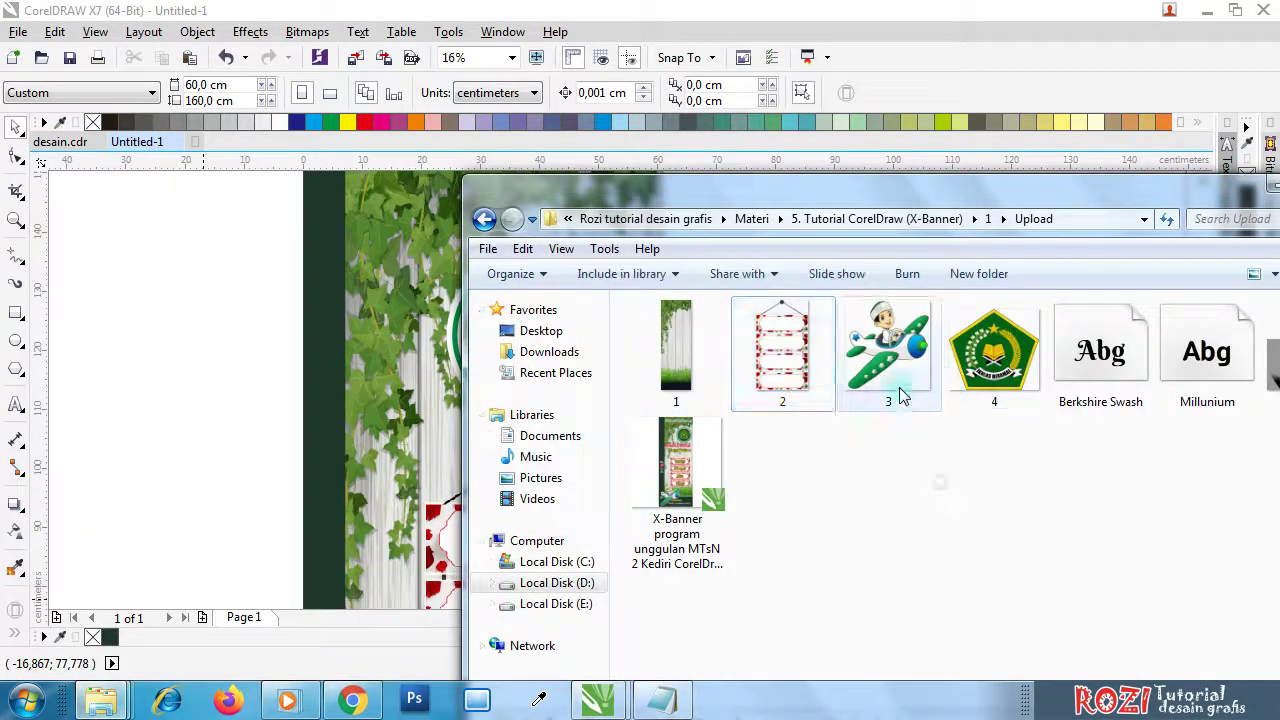
left_click_drag(894, 391, 206, 393)
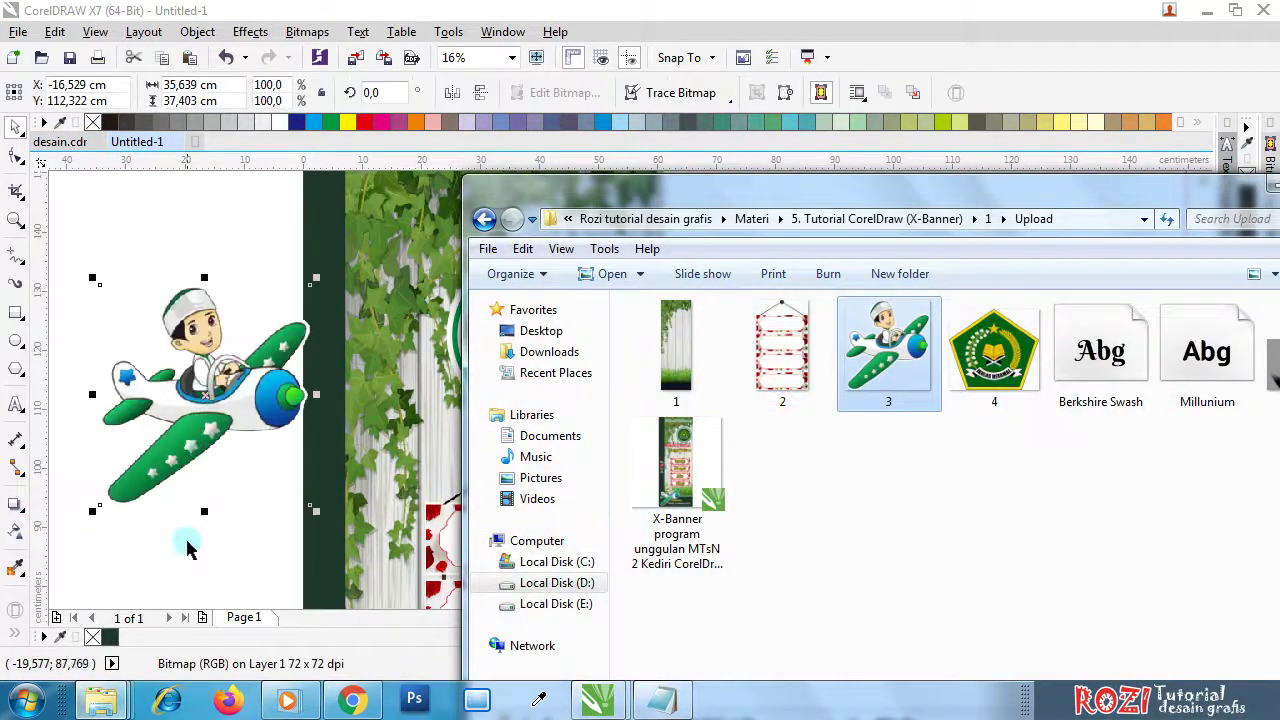
left_click(190, 545)
- Move the airplane onto the banner's lower-left corner, at about X 20,555 cm and Y 19,866 cm
scroll(230, 395, "down", 2)
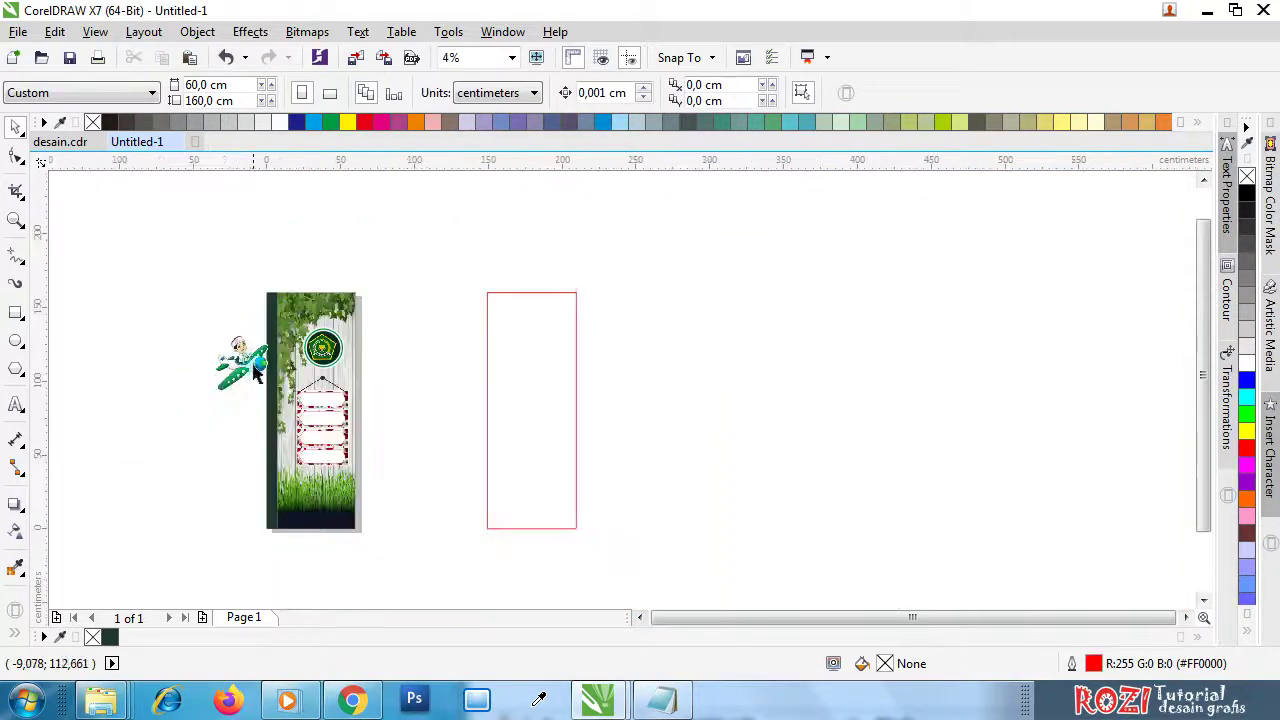
left_click_drag(248, 372, 271, 528)
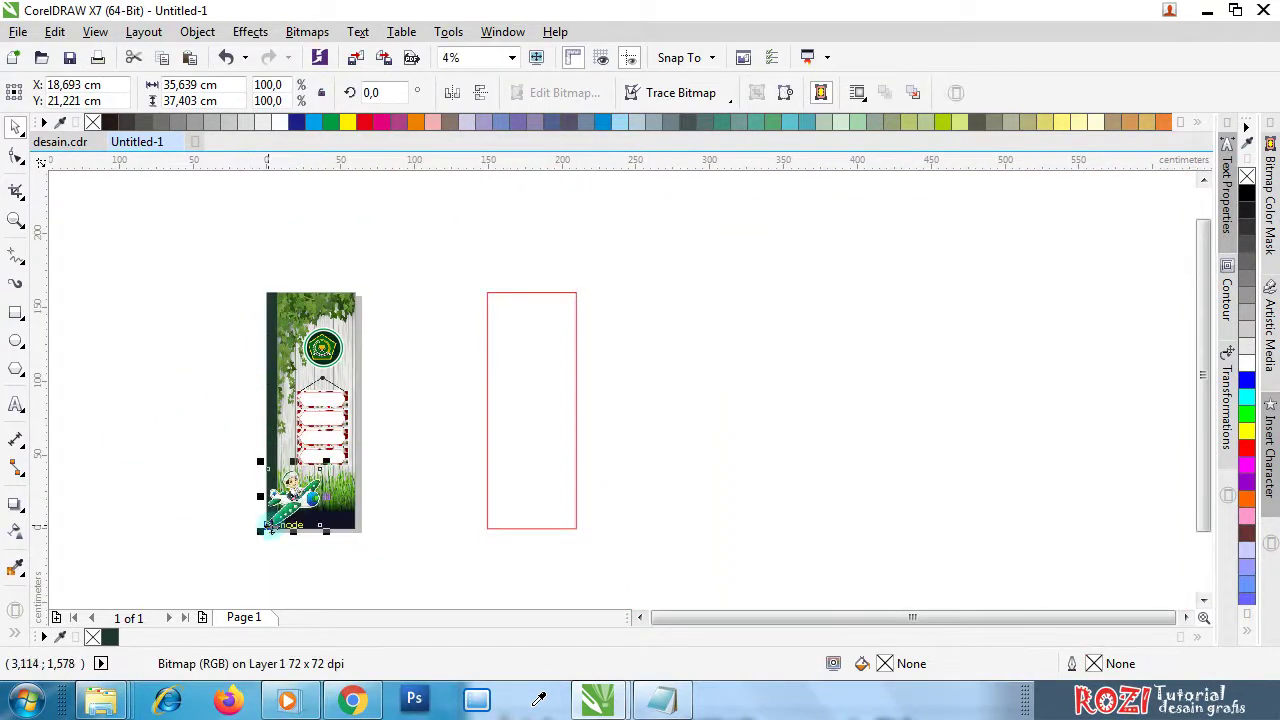
scroll(271, 528, "up", 1)
scroll(272, 513, "up", 1)
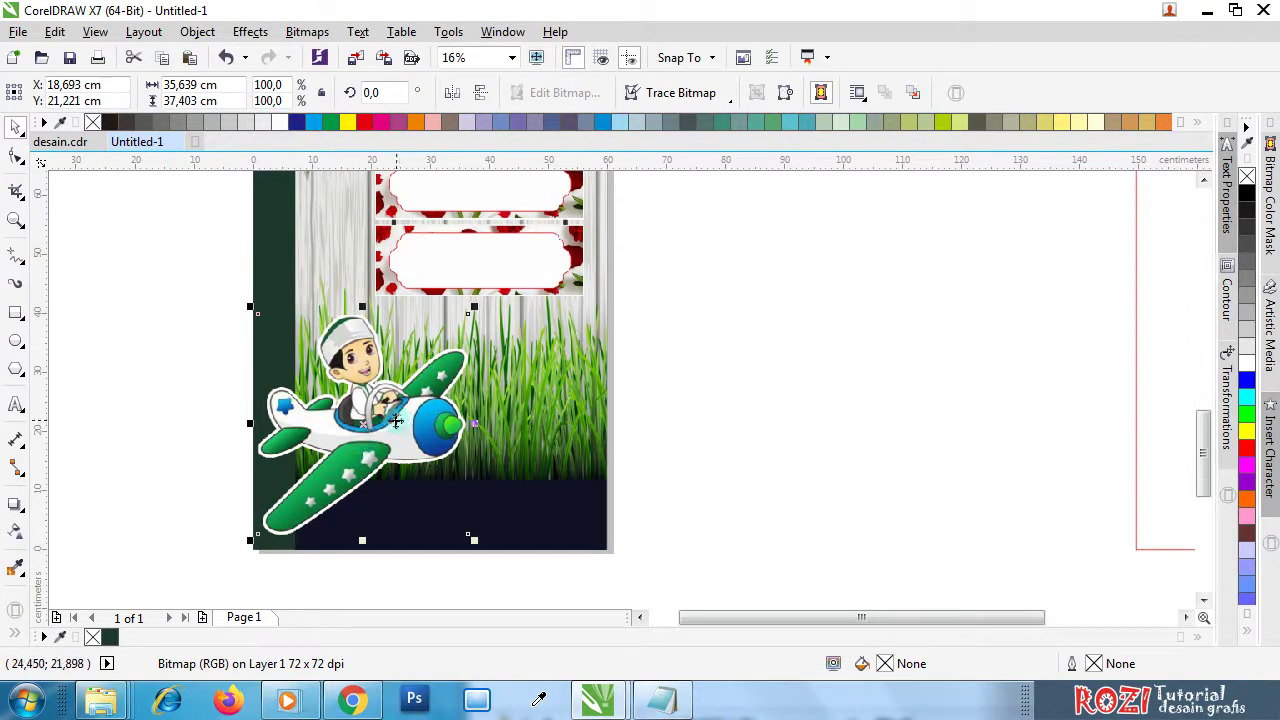
left_click_drag(398, 420, 406, 428)
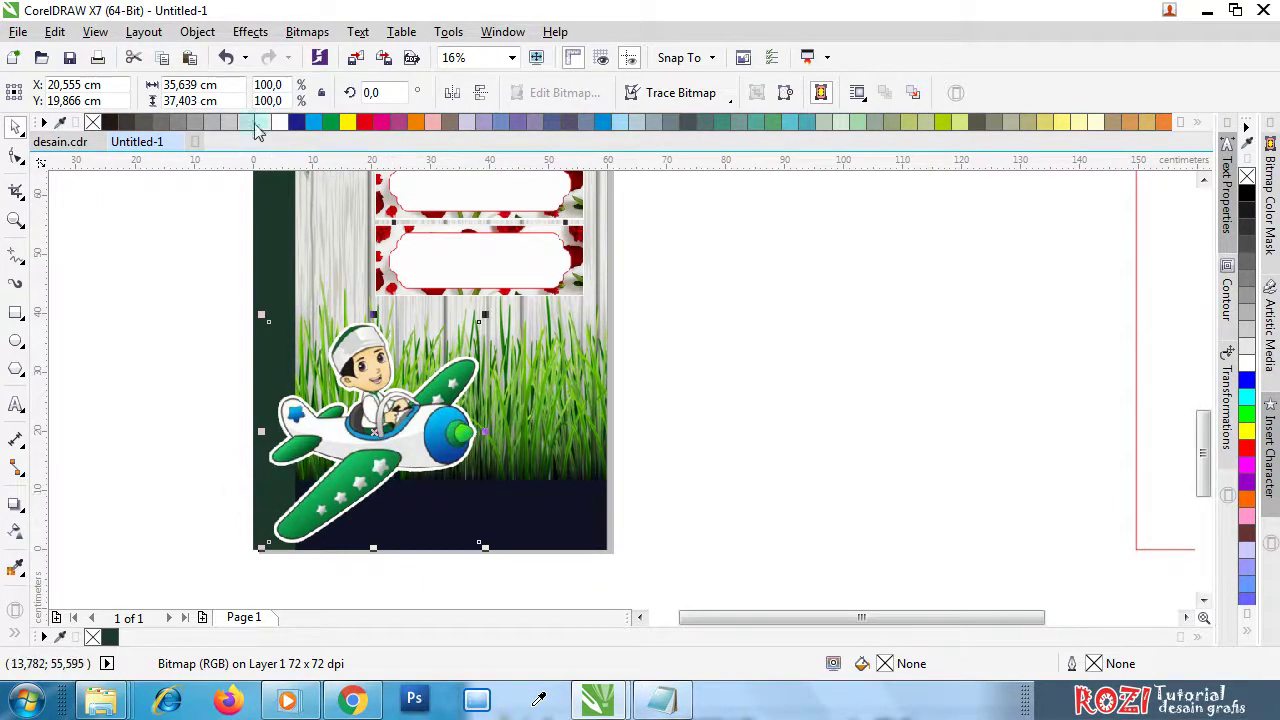
- Check the bottom strip in desain.cdr and draw a rectangle about 60 by 12,077 cm across the banner's bottom in Untitled-1
left_click(60, 141)
scroll(492, 345, "down", 2)
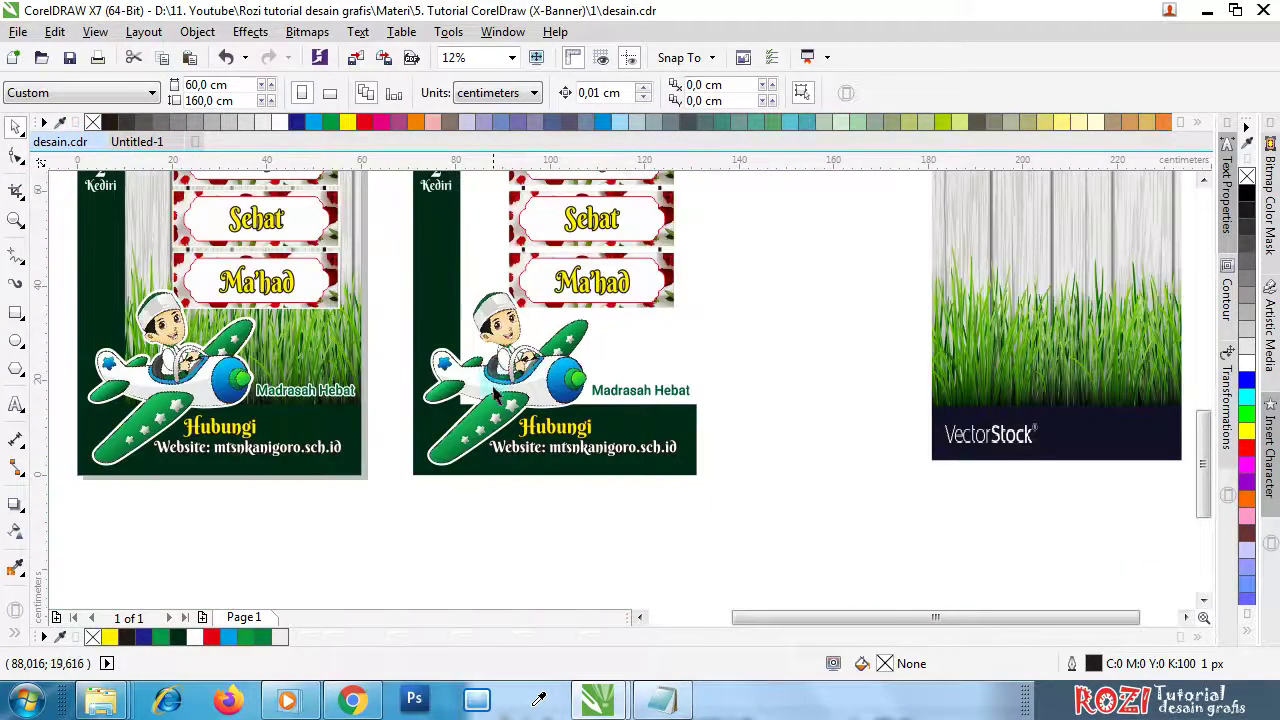
scroll(560, 425, "up", 2)
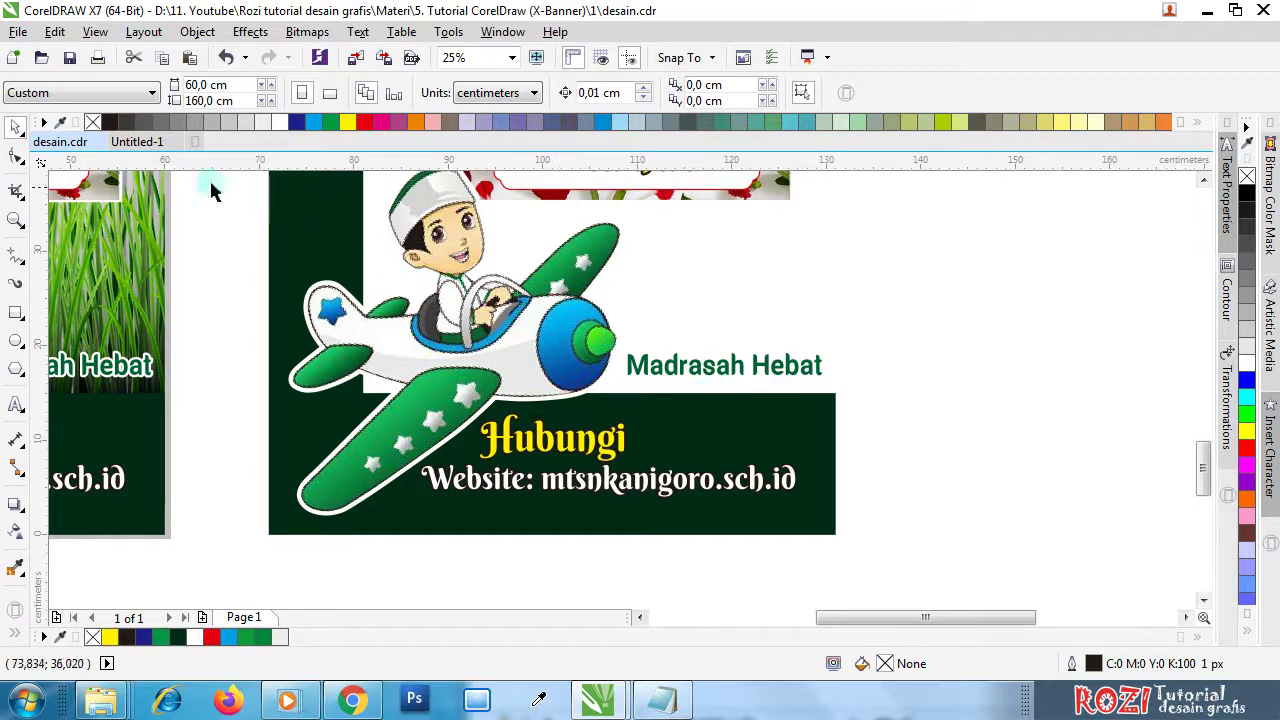
left_click(137, 141)
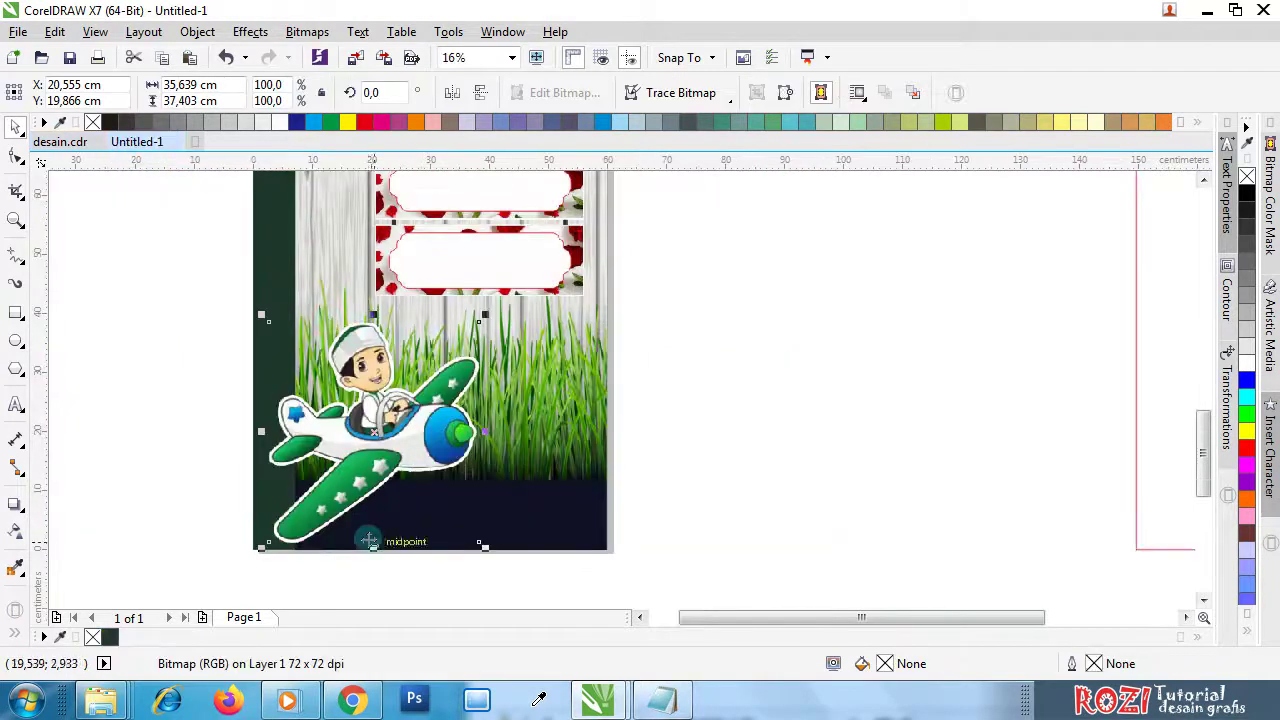
scroll(370, 541, "up", 2)
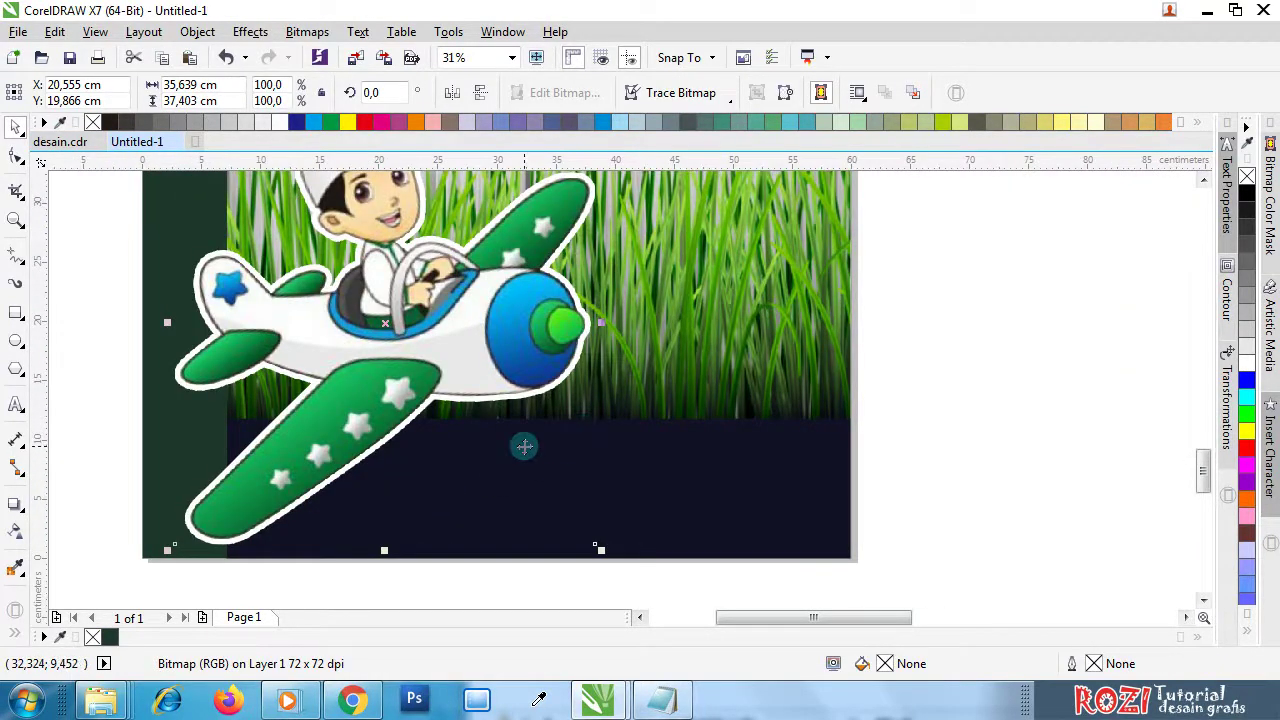
left_click(965, 385)
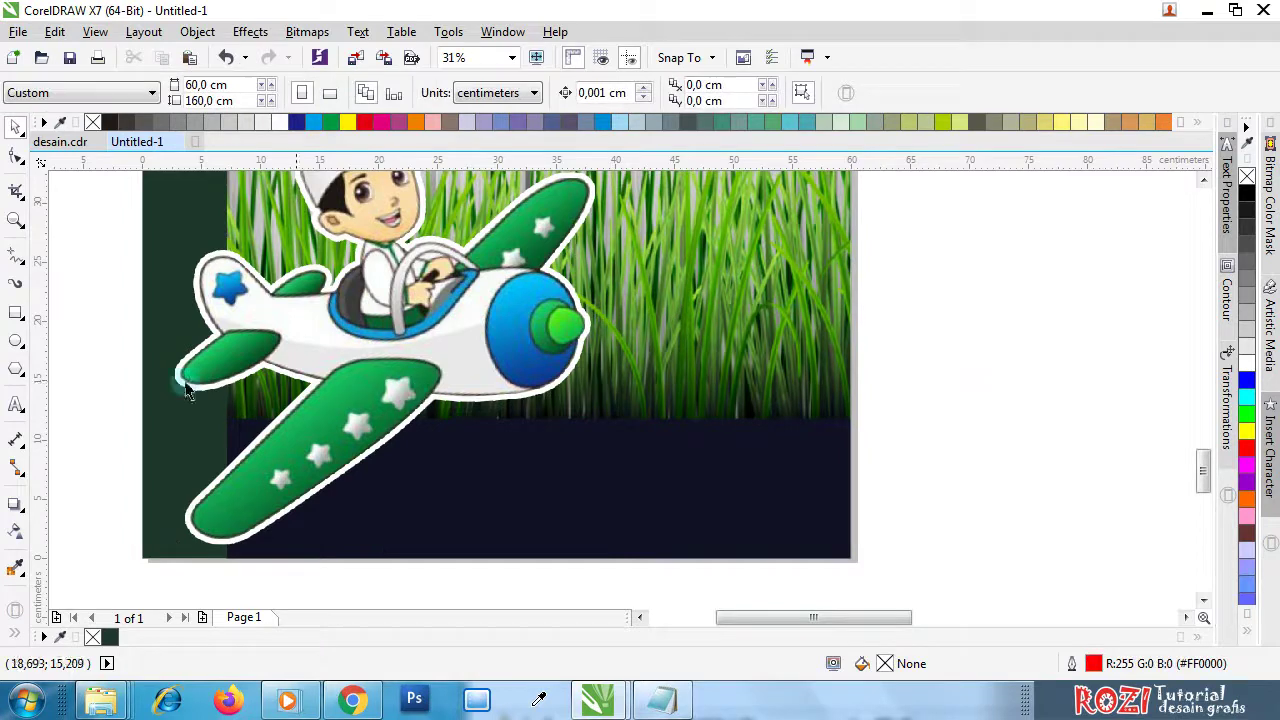
left_click(17, 316)
left_click_drag(143, 558, 849, 414)
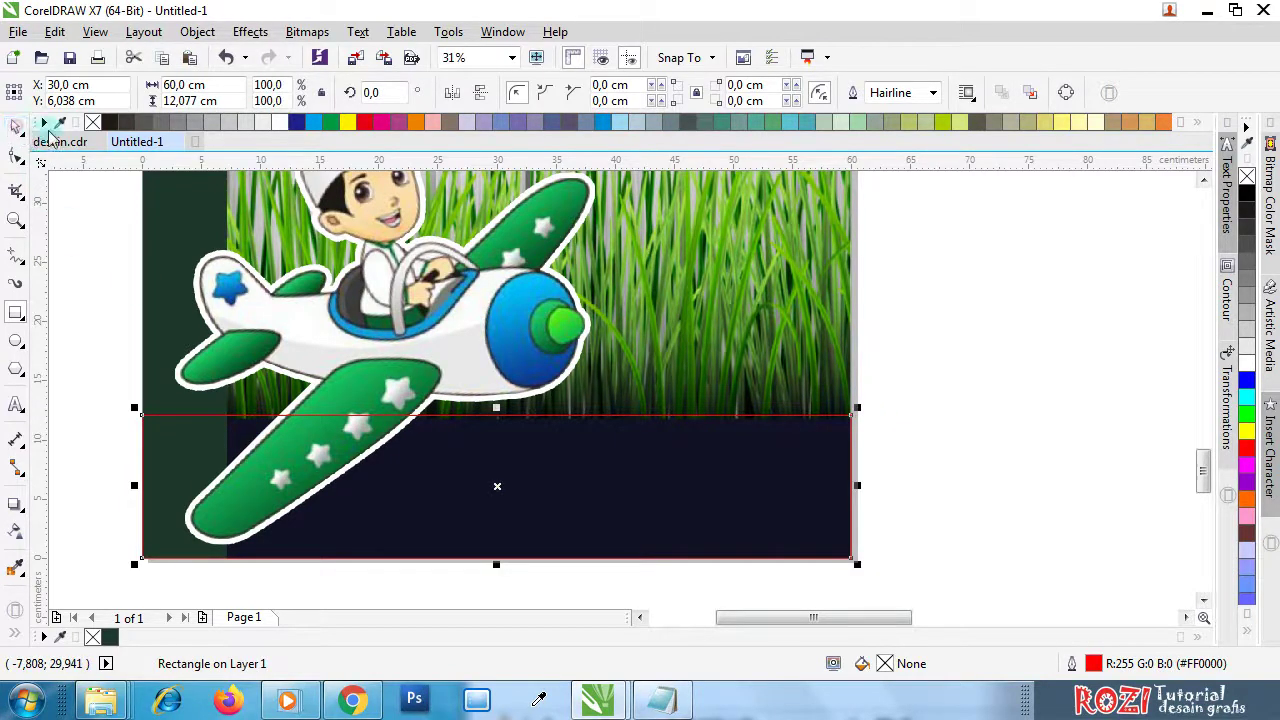
key("space")
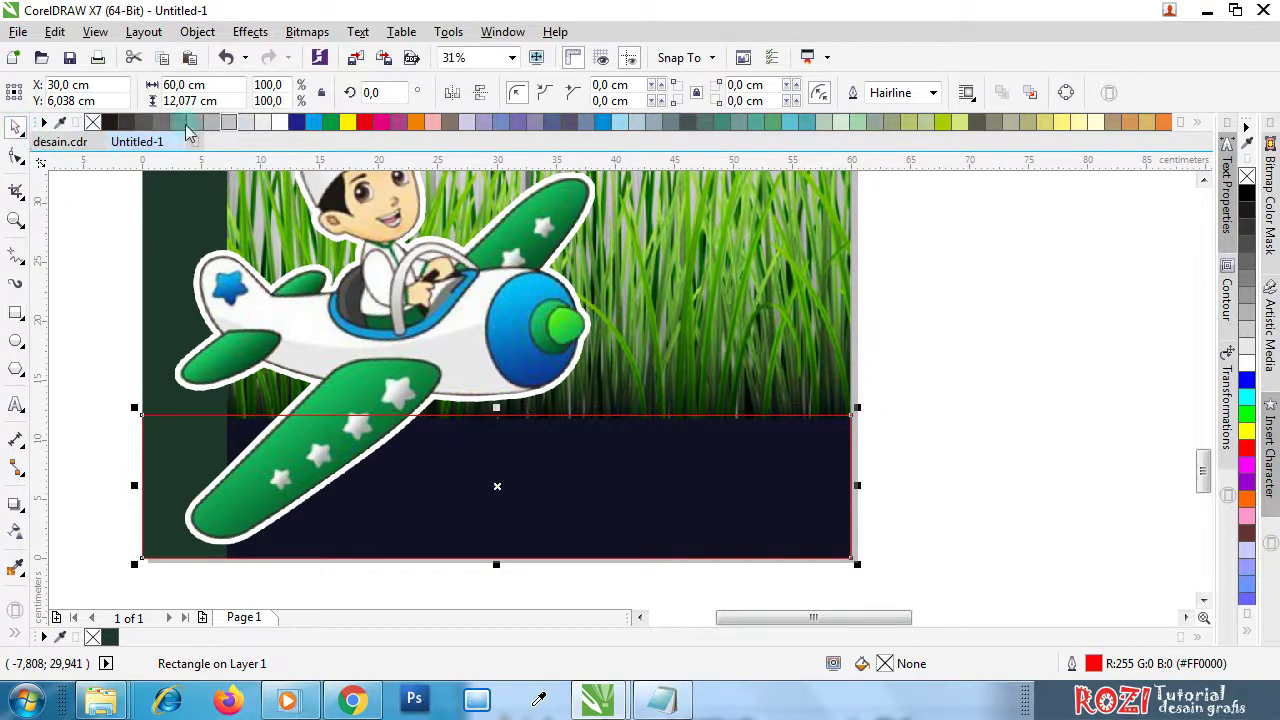
- Remove the bottom rectangle's outline and fill it with the dark green sampled from the side strip, R:31 G:56 B:43
left_click(297, 122)
right_click(92, 122)
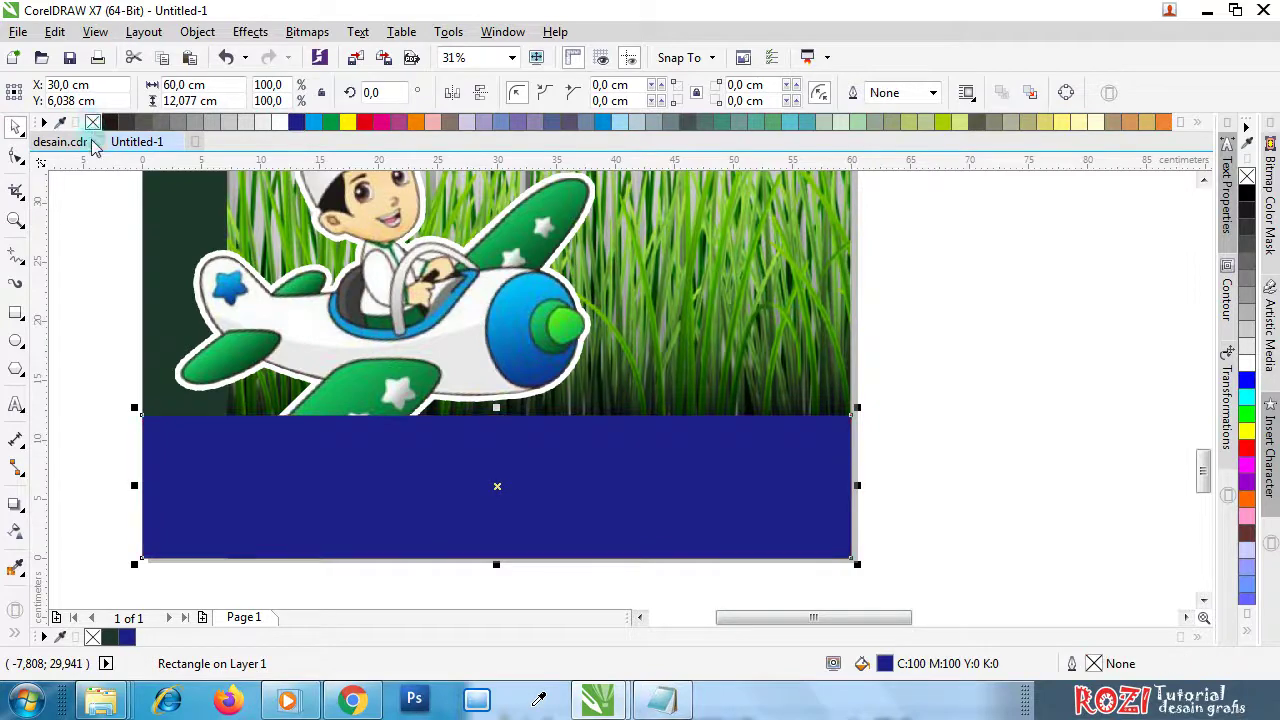
left_click(15, 566)
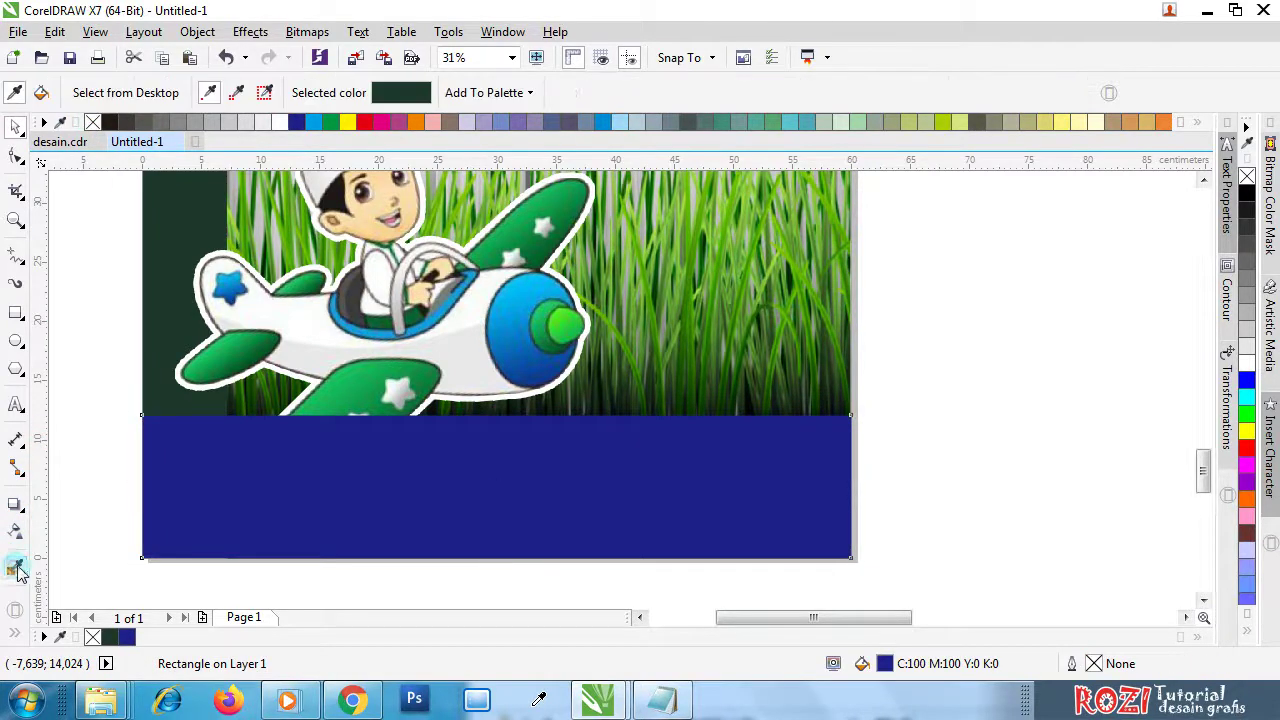
left_click(185, 229)
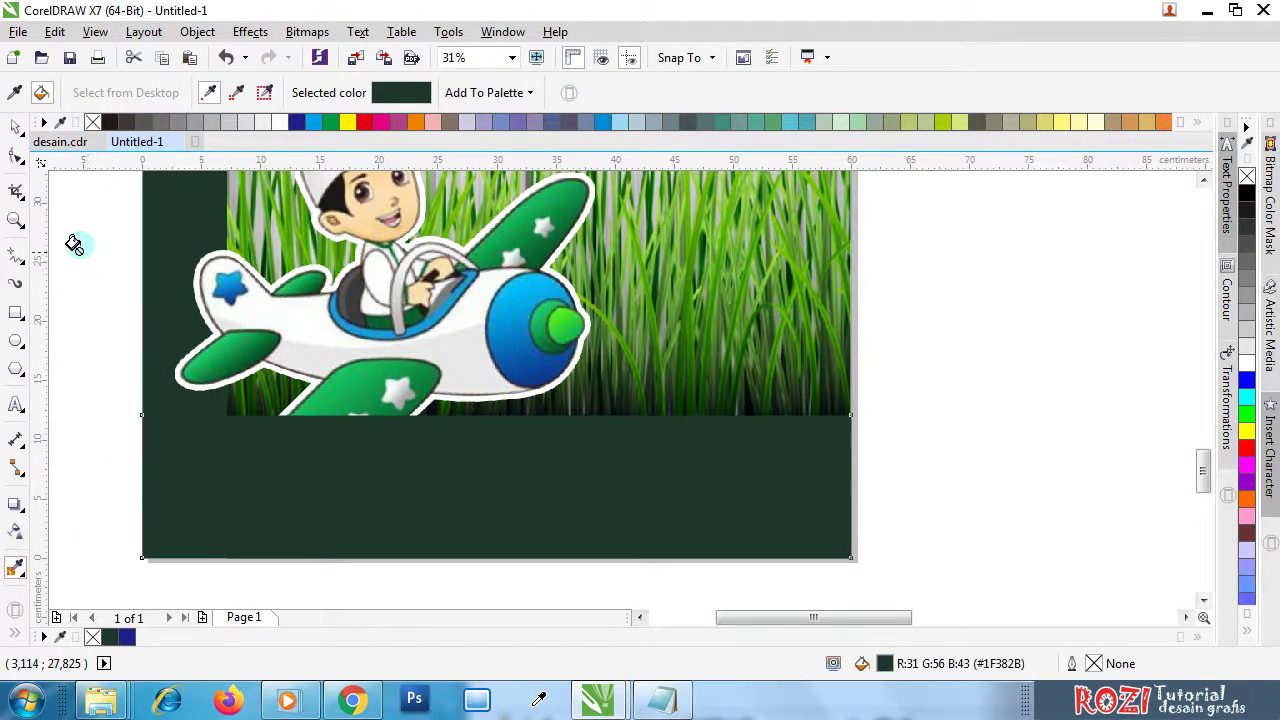
left_click(17, 127)
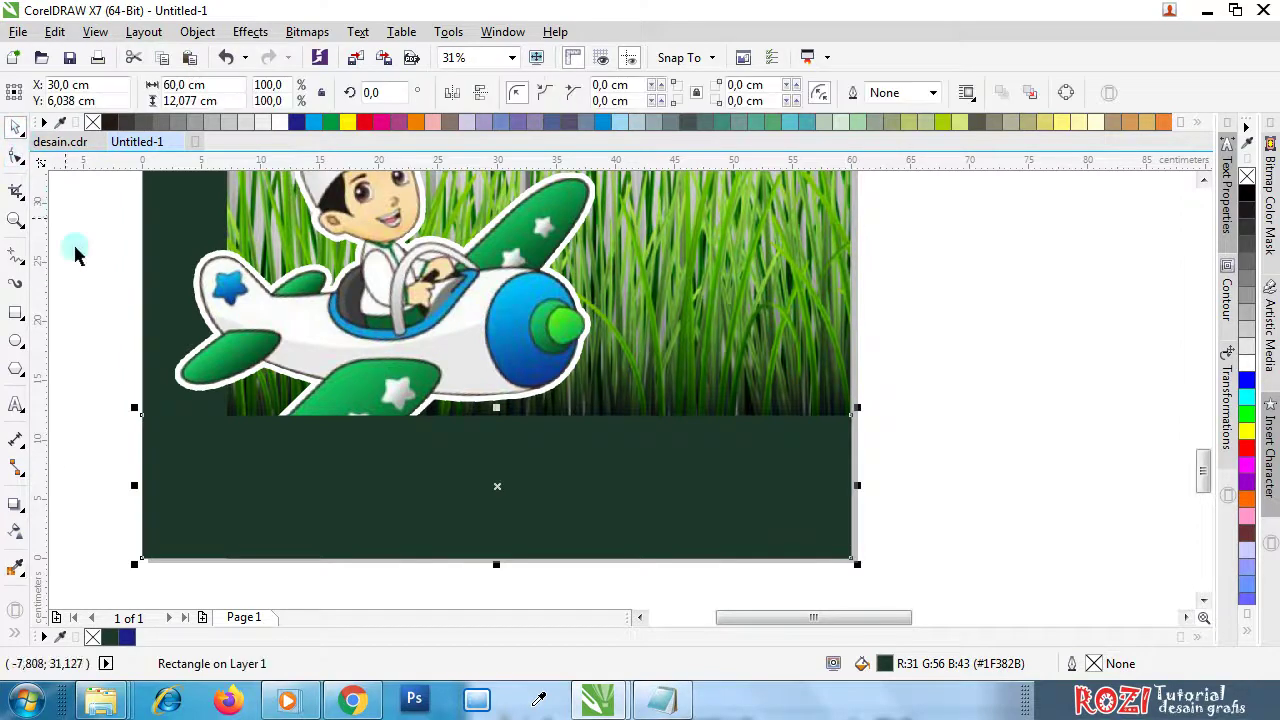
left_click(100, 306)
- Try to place the airplane in front of the grass background and undo the stacking change
left_click(432, 349)
right_click(444, 342)
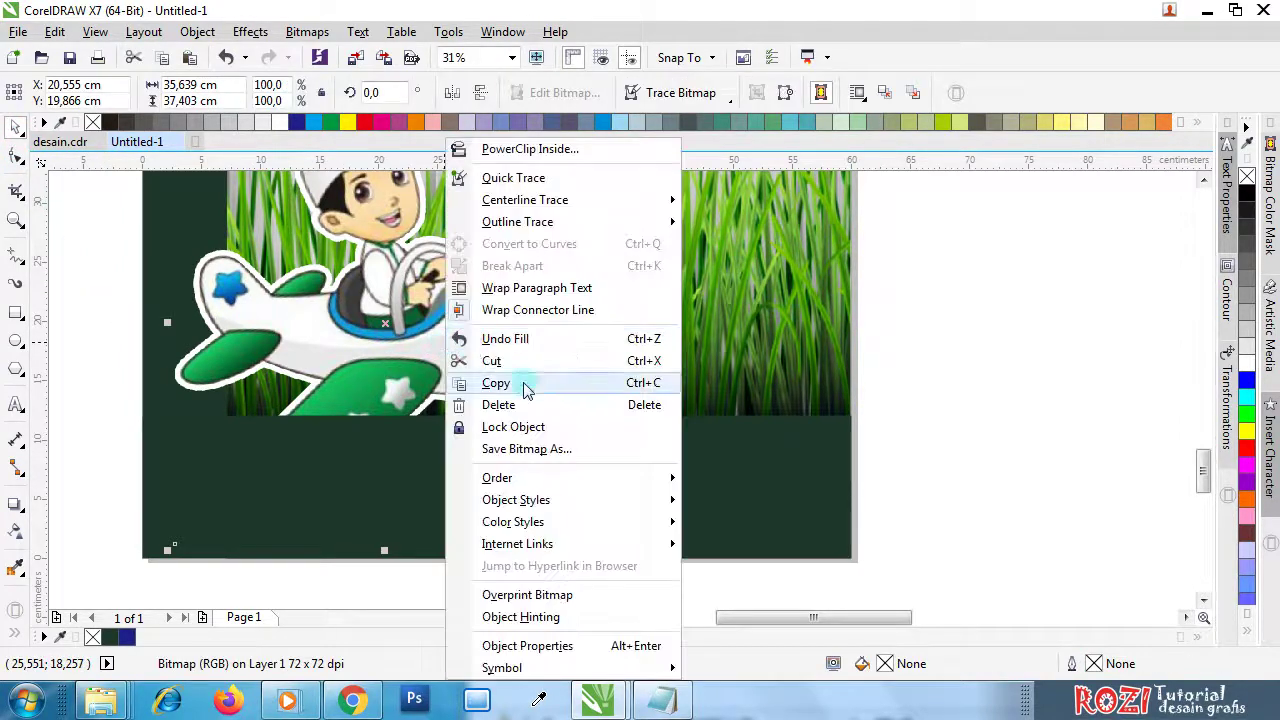
mouse_move(533, 477)
left_click(760, 616)
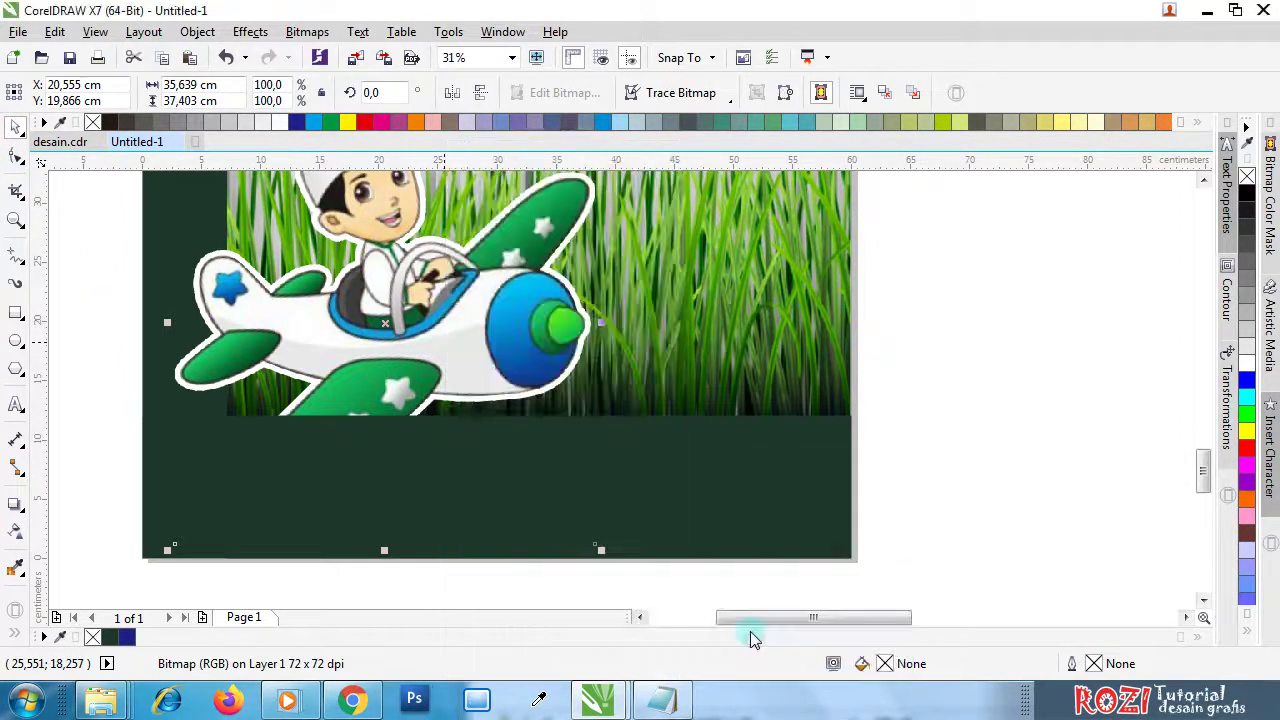
left_click(478, 318)
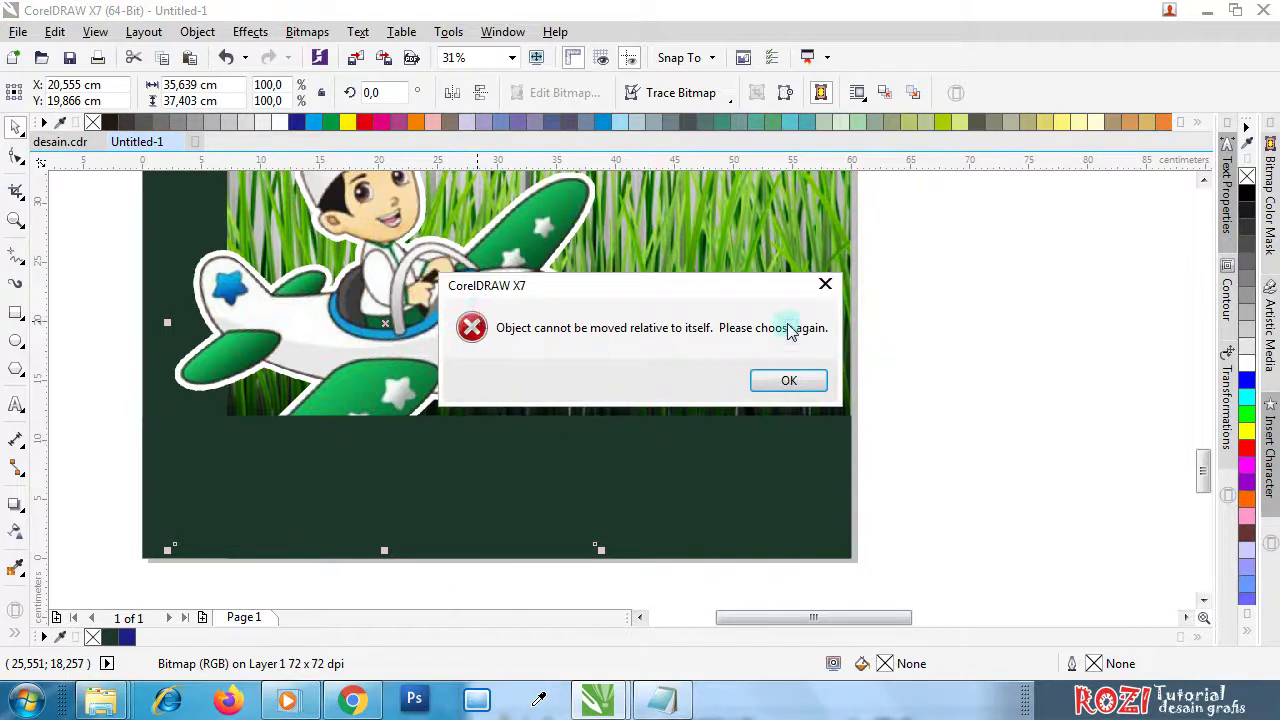
left_click(822, 288)
left_click(816, 305)
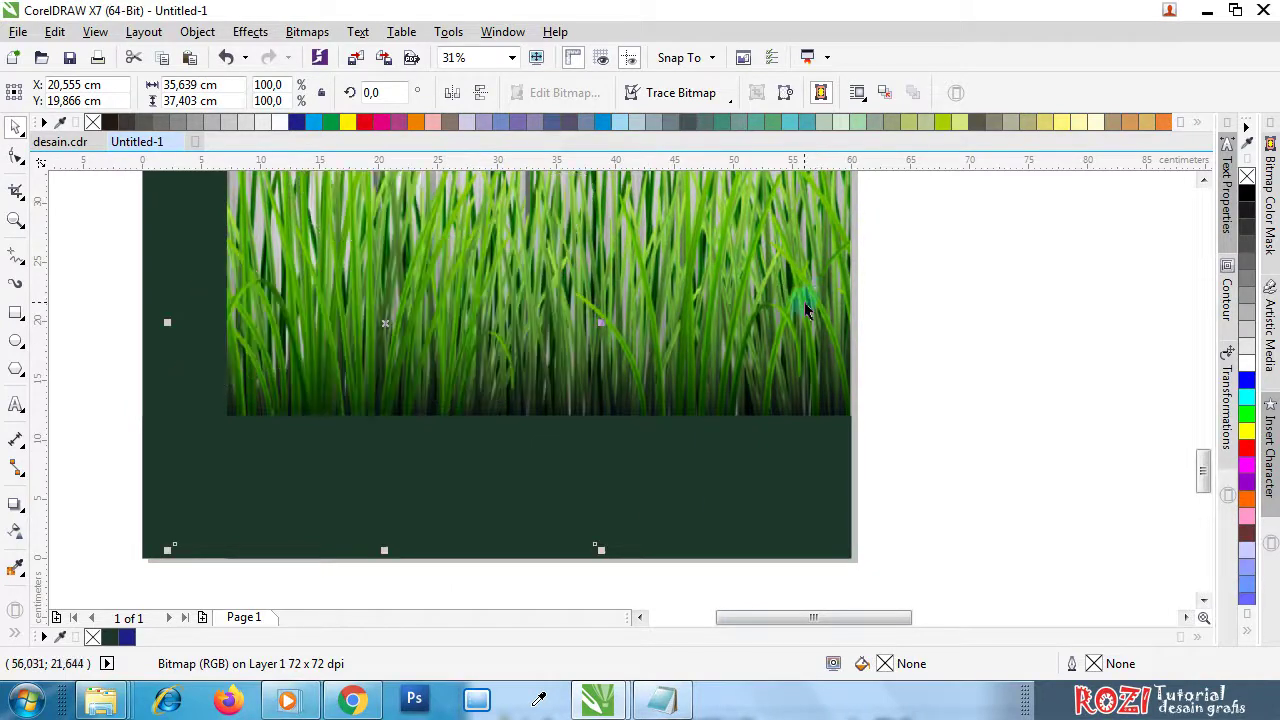
key("ctrl+z")
- Place the airplane in front of the dark green bottom rectangle in the stacking order
right_click(432, 330)
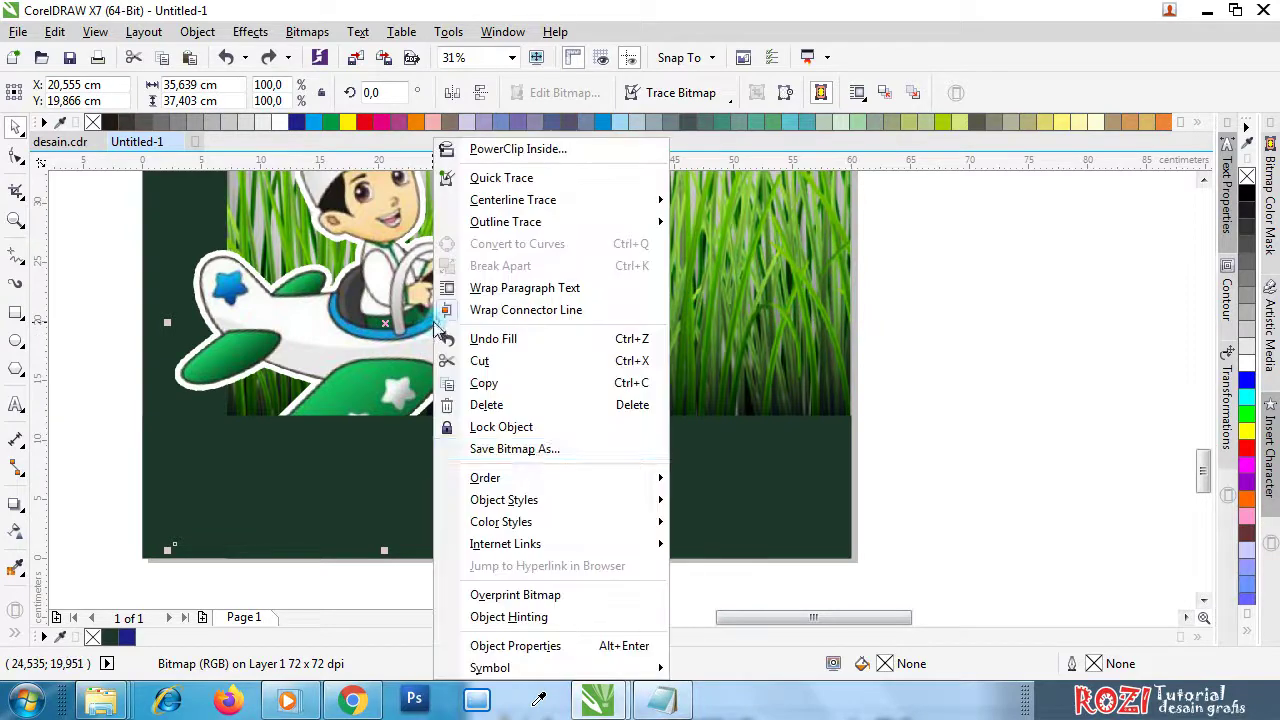
mouse_move(529, 477)
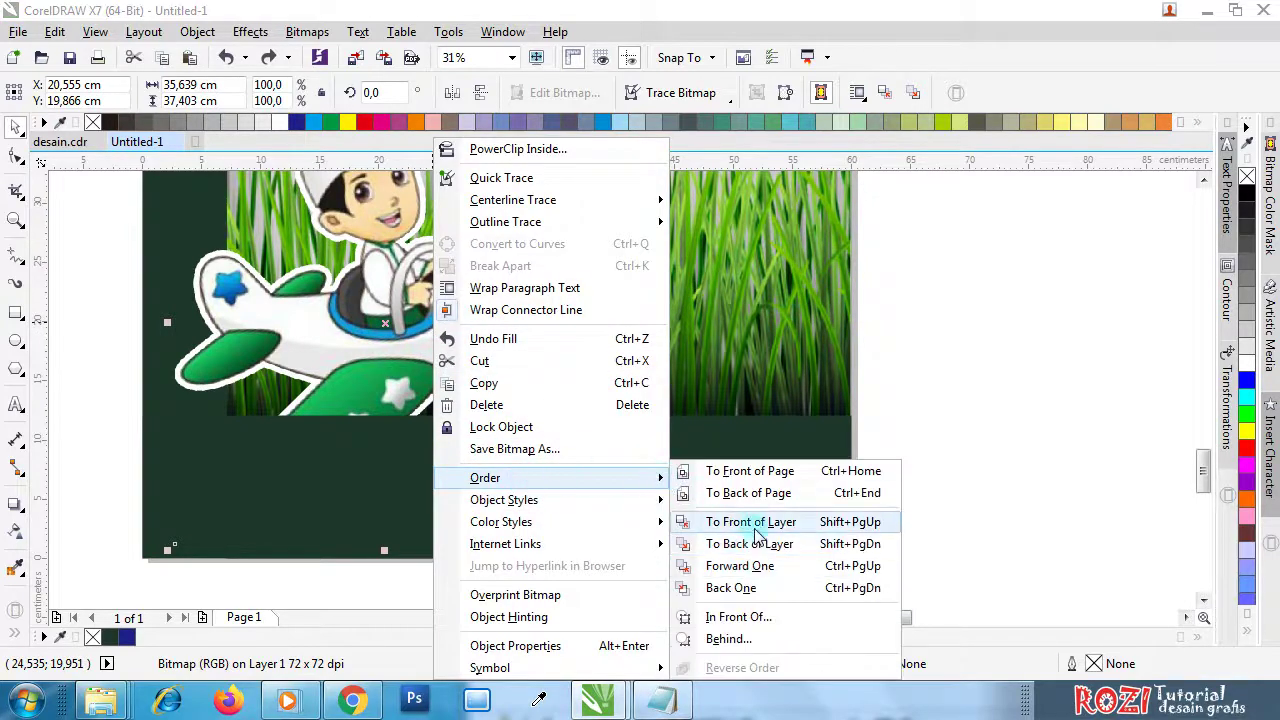
left_click(730, 616)
left_click(712, 482)
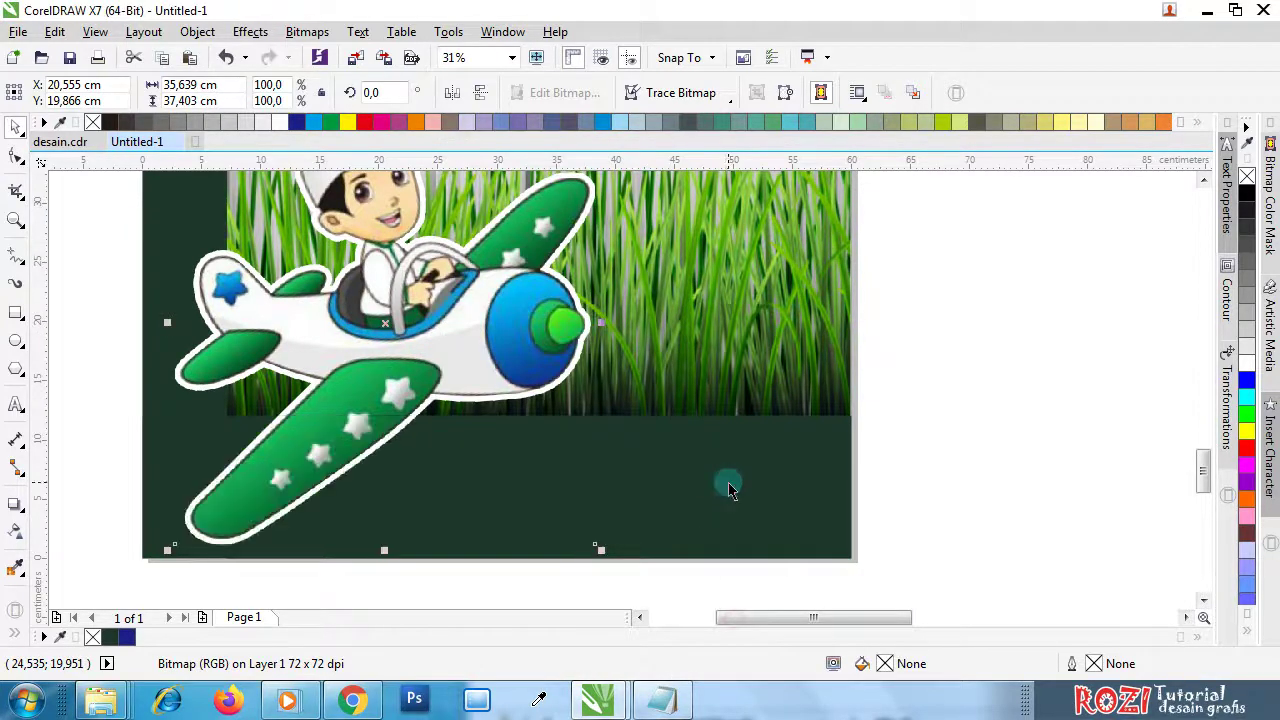
- Examine the finished banner in desain.cdr for its text elements and their placement around the airplane, signboard and header
left_click(82, 147)
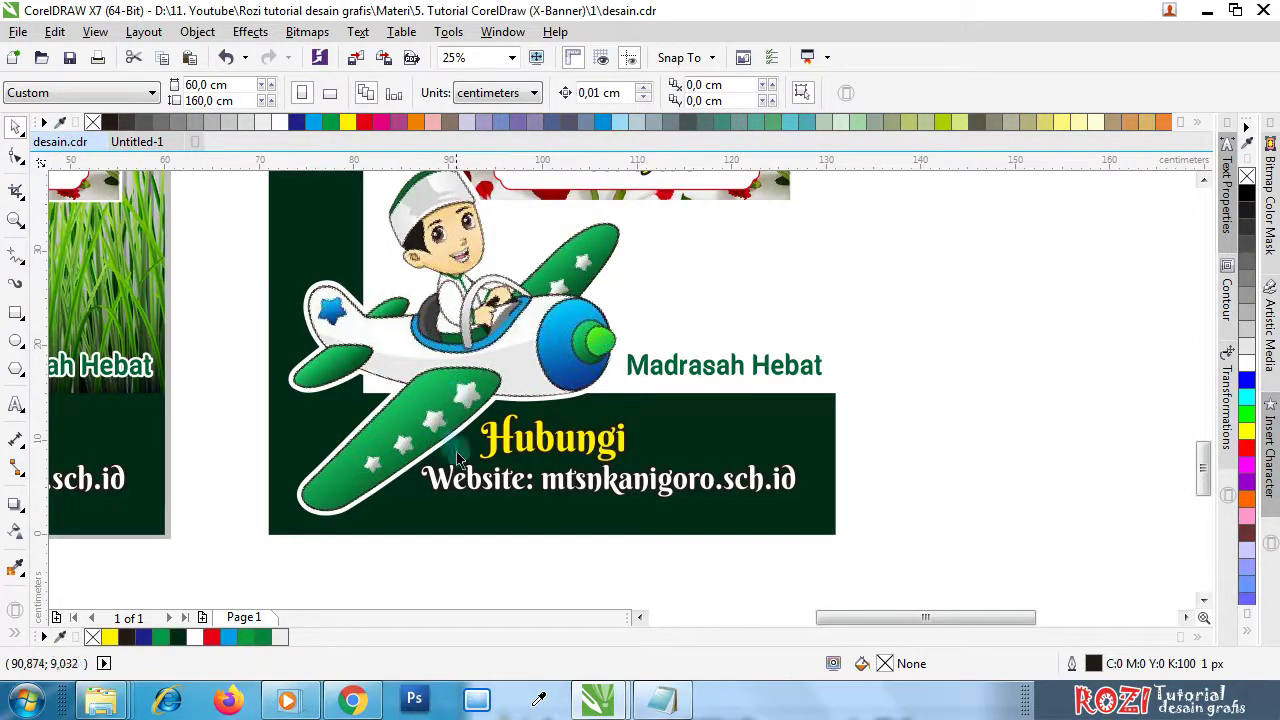
scroll(546, 456, "down", 1)
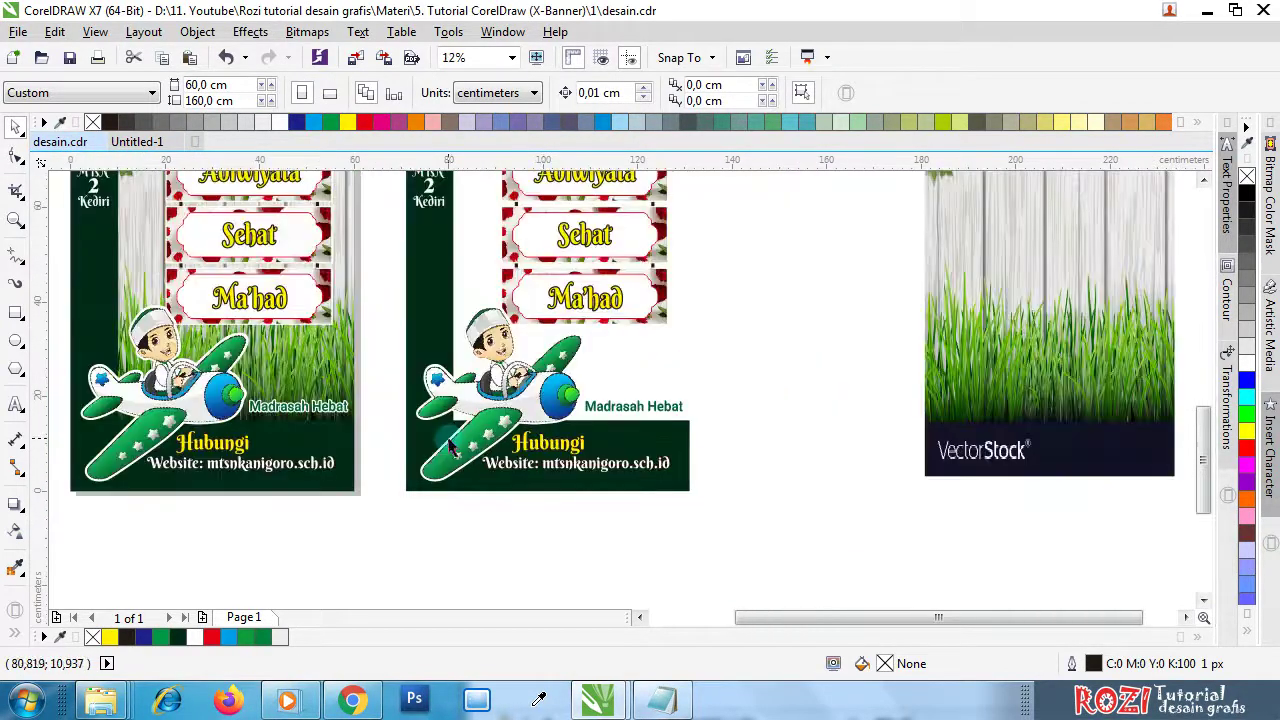
scroll(513, 420, "up", 1)
scroll(513, 420, "down", 1)
scroll(513, 420, "down", 1)
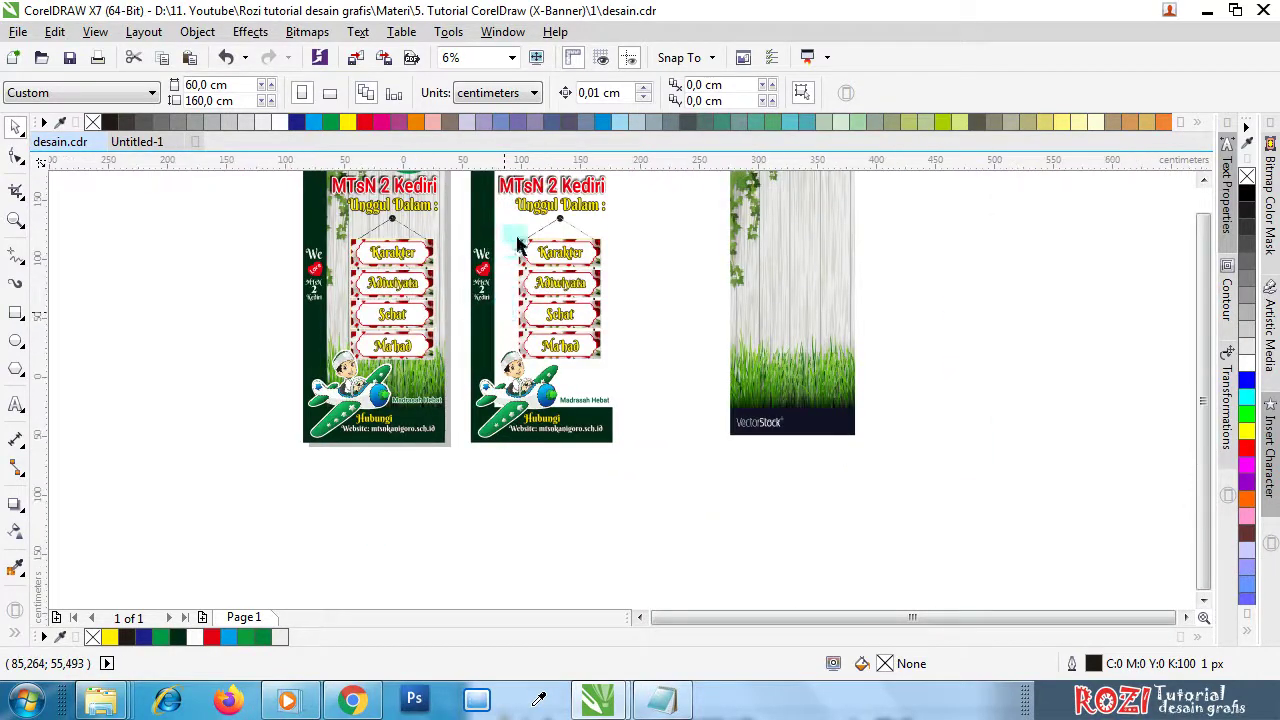
scroll(518, 215, "down", 1)
scroll(552, 197, "up", 2)
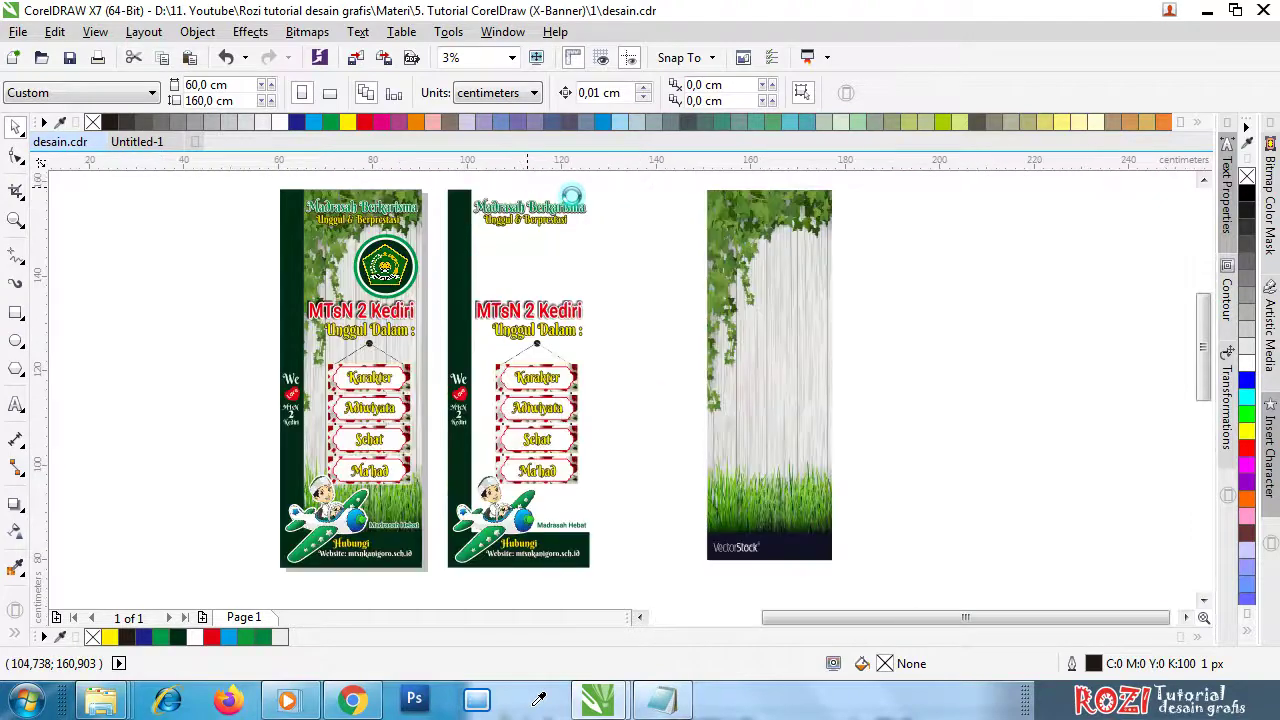
- Delete the spare wood-and-grass background image beside the two banner copies
left_click(892, 308)
scroll(803, 335, "down", 1)
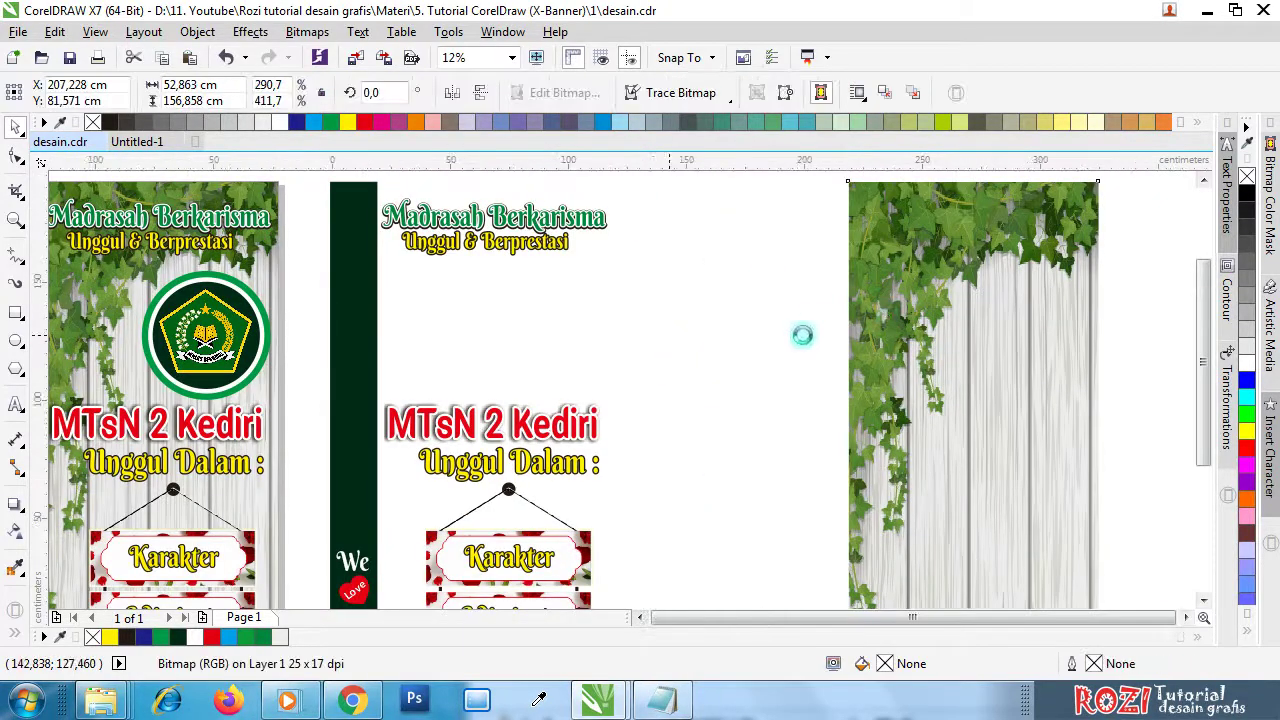
key("Delete")
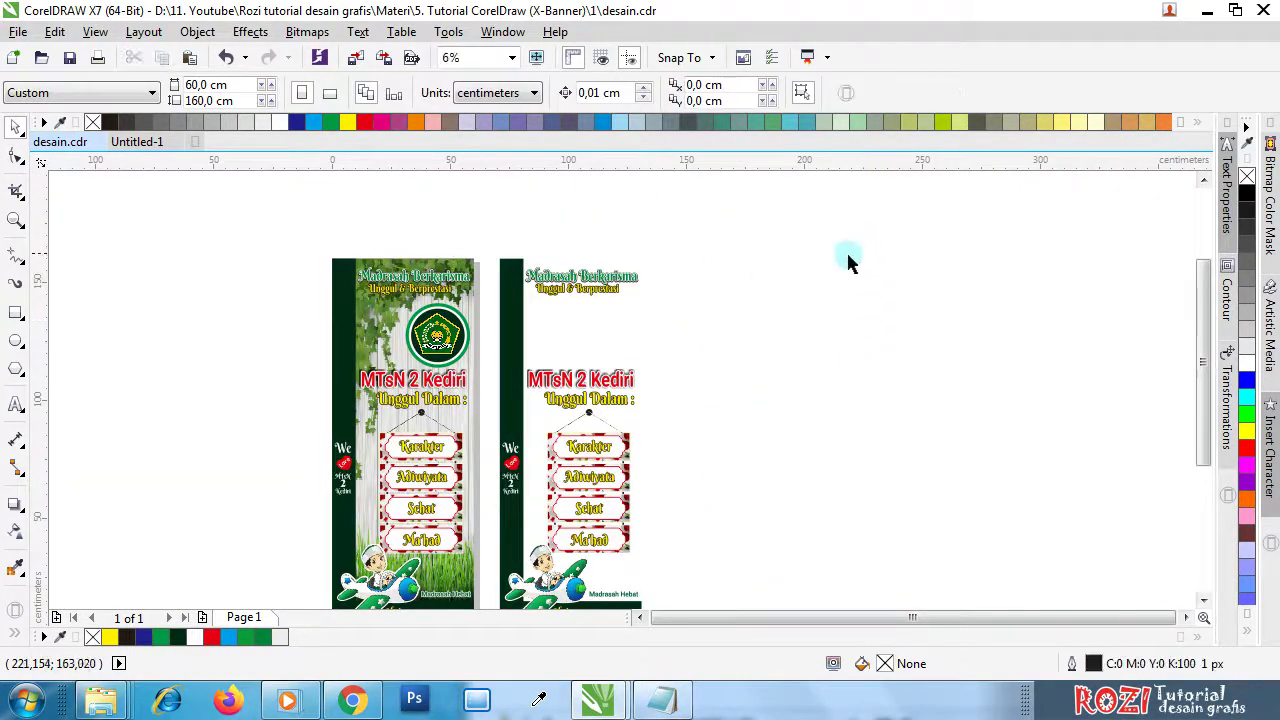
- Add the artistic text "Madrasah Berkharisma" in Arial at 150 pt on the empty area beside the green heading
scroll(800, 278, "up", 1)
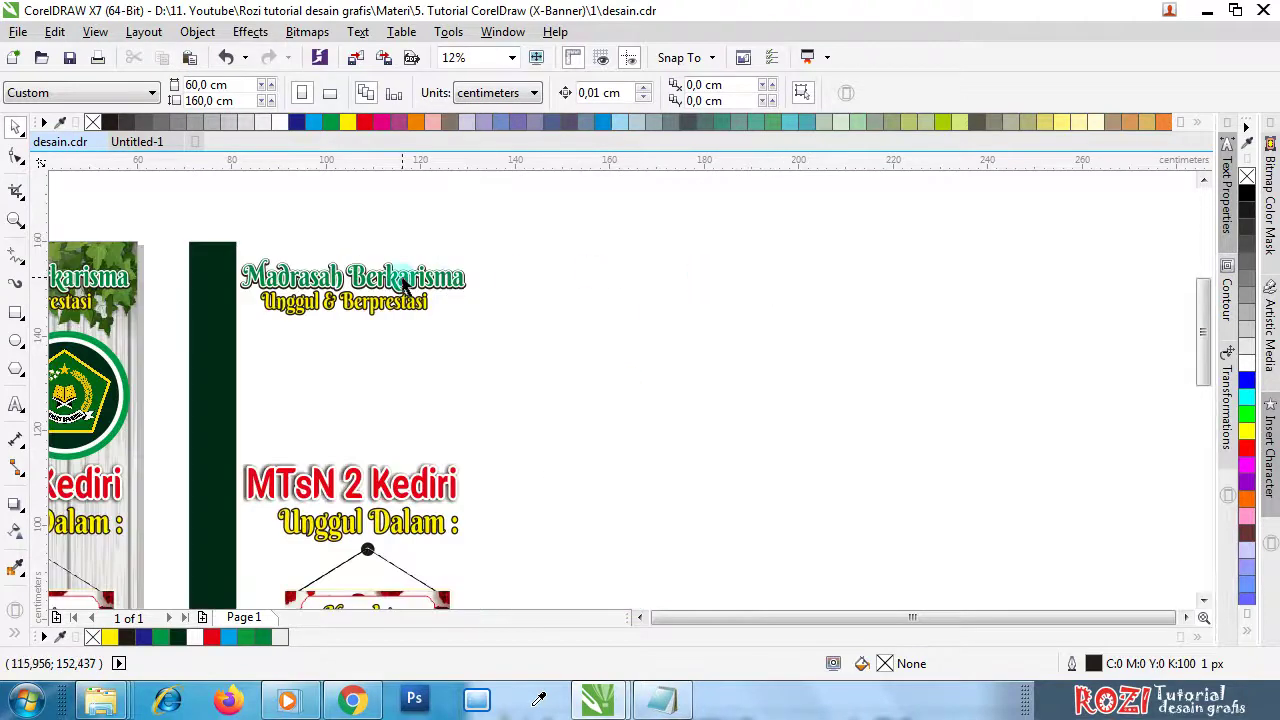
scroll(404, 287, "up", 1)
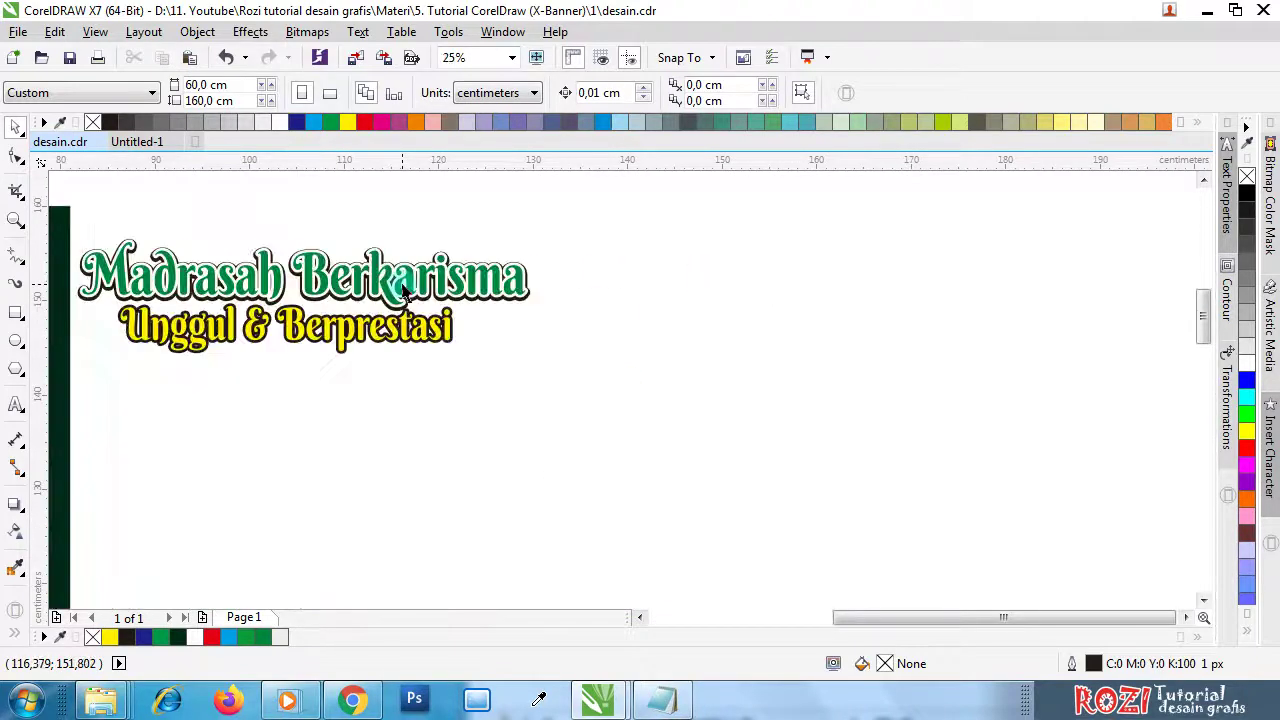
left_click(340, 290)
left_click(15, 405)
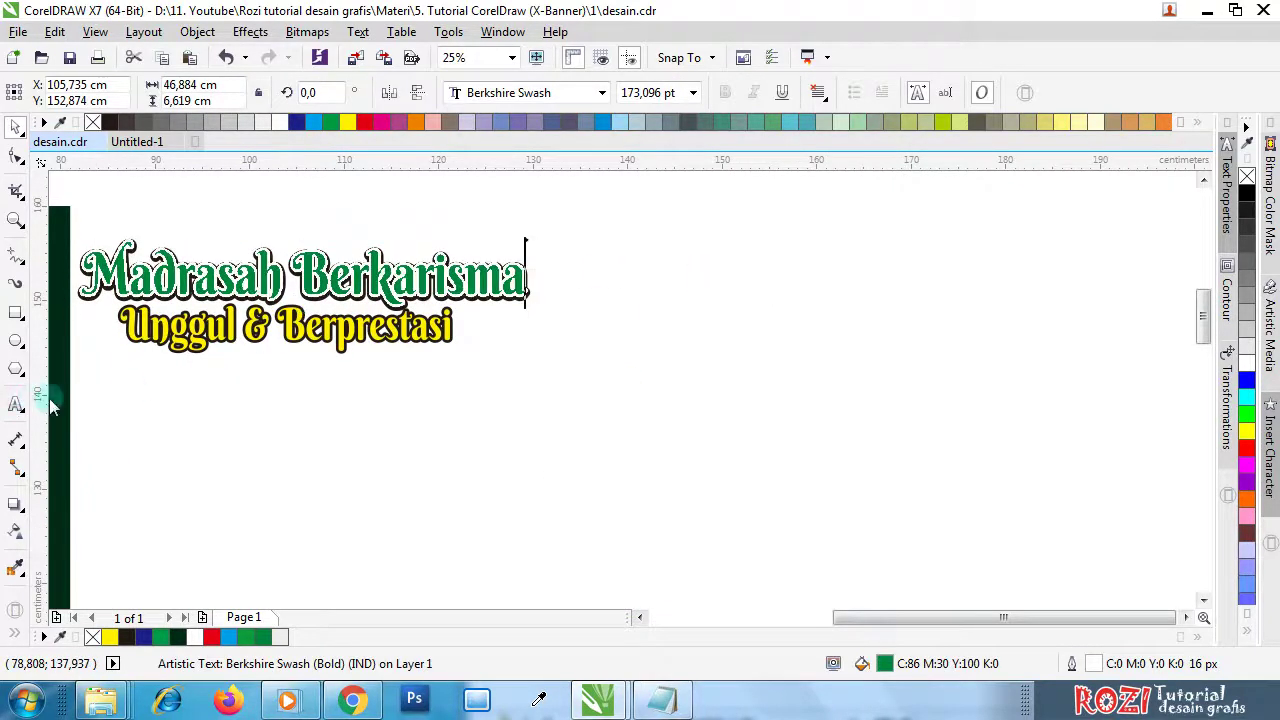
left_click(723, 278)
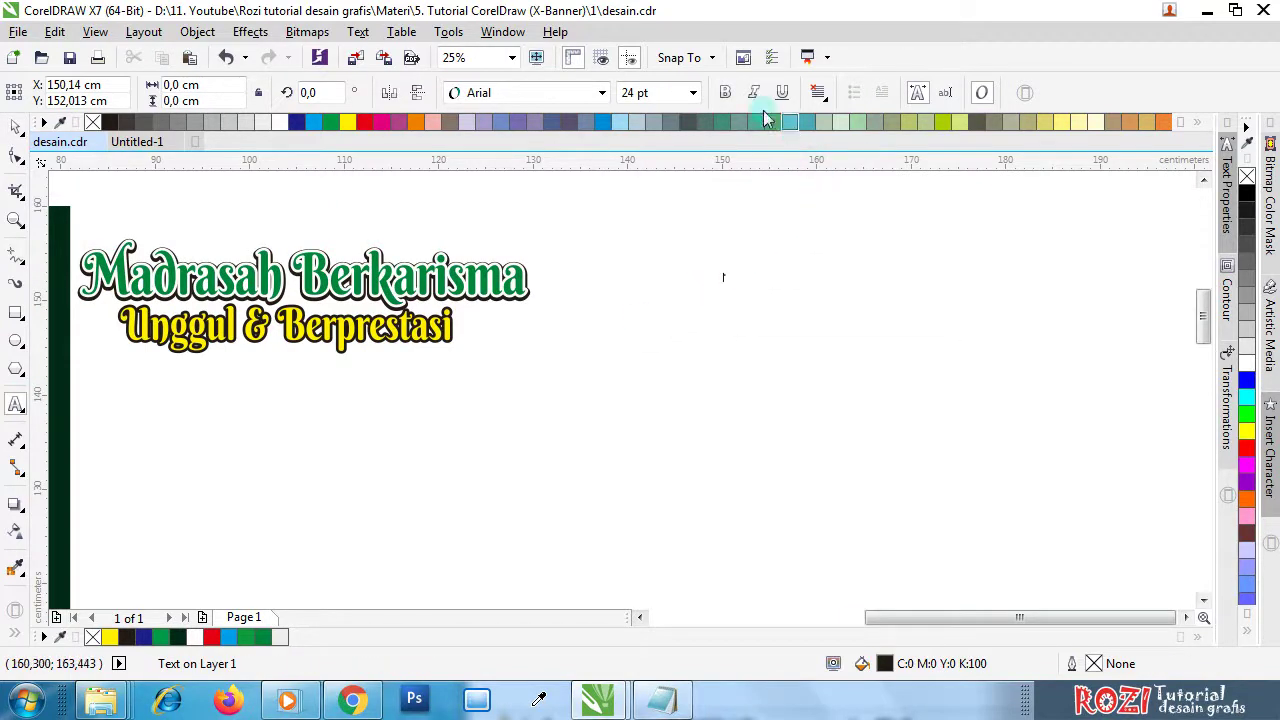
left_click(692, 92)
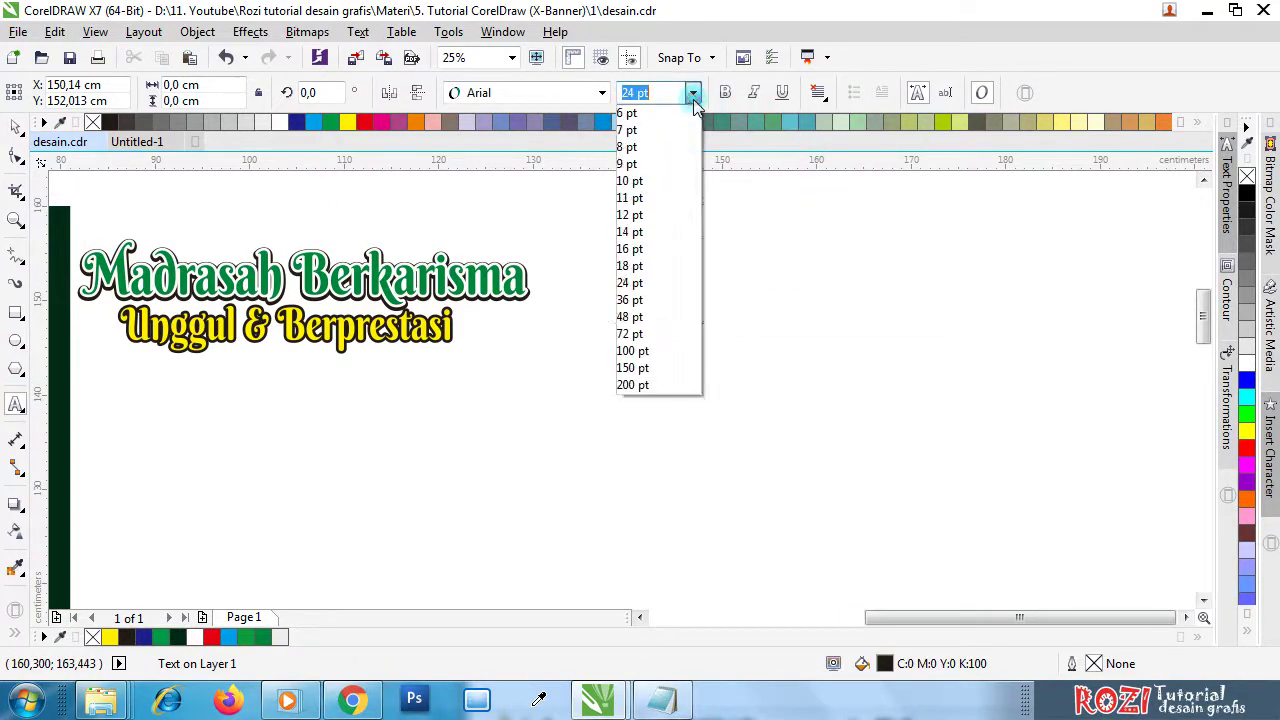
left_click(650, 367)
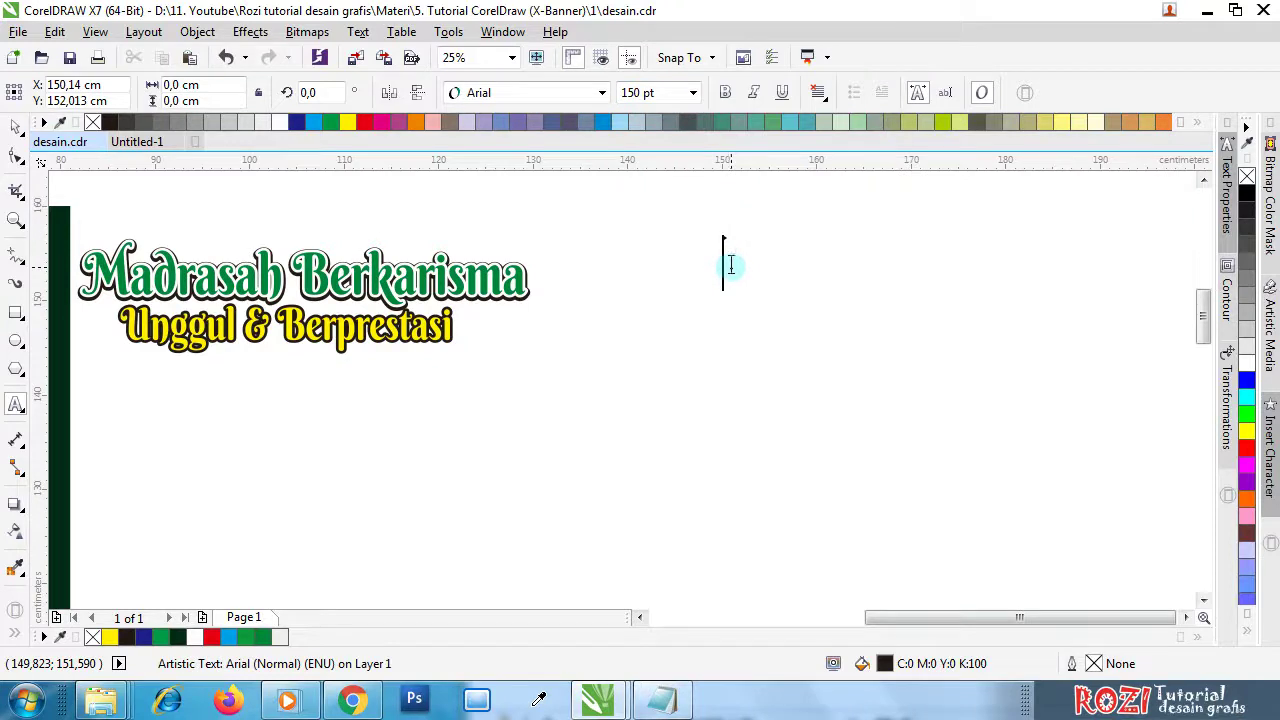
type("Mad")
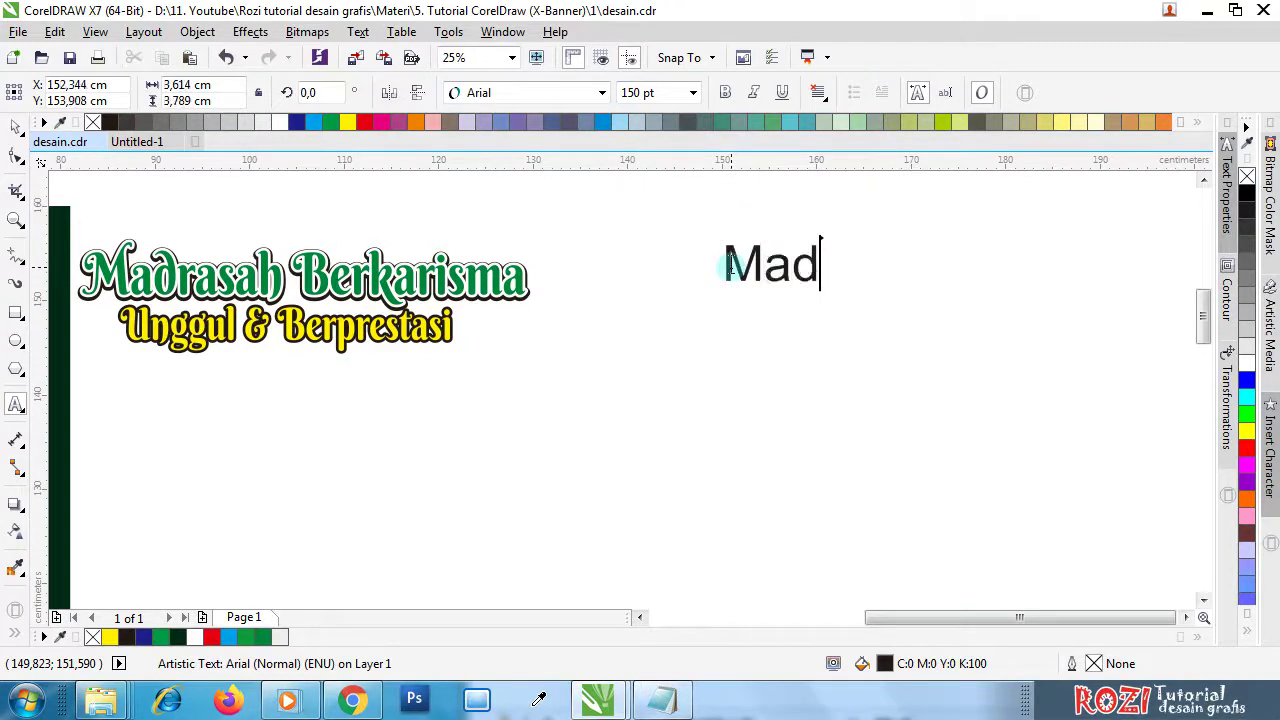
type("rasah ")
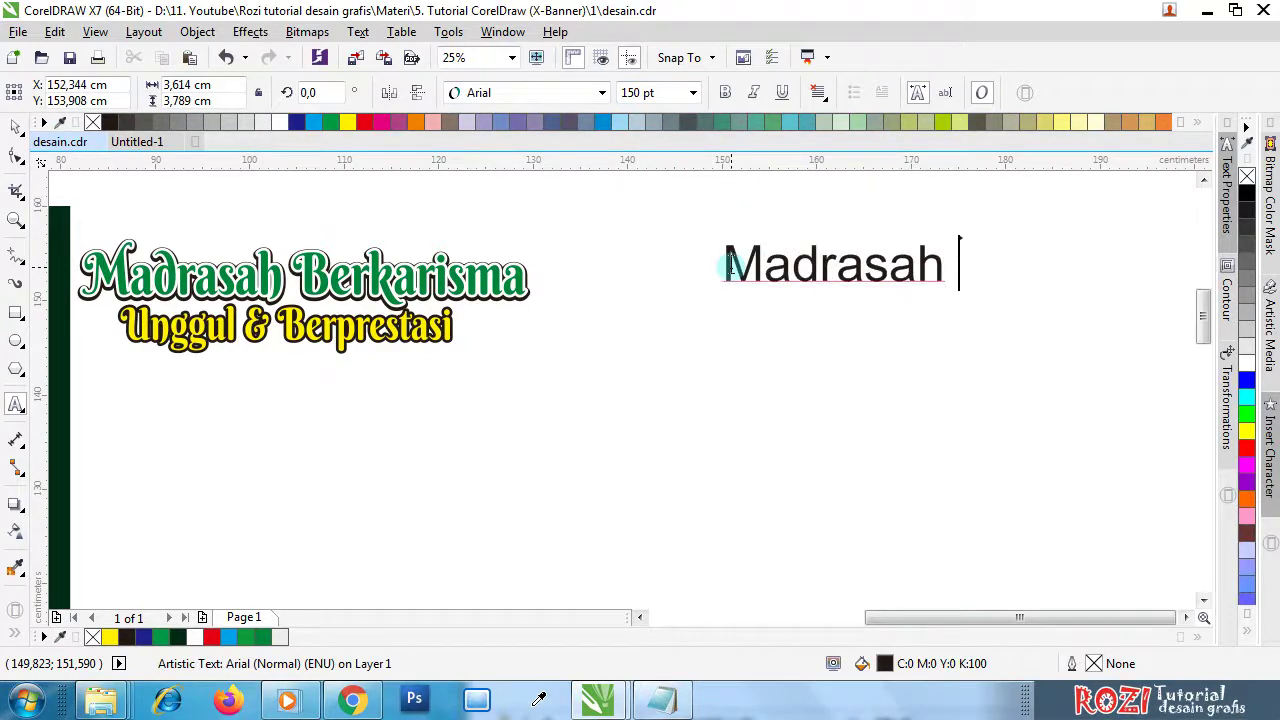
type("Berkha")
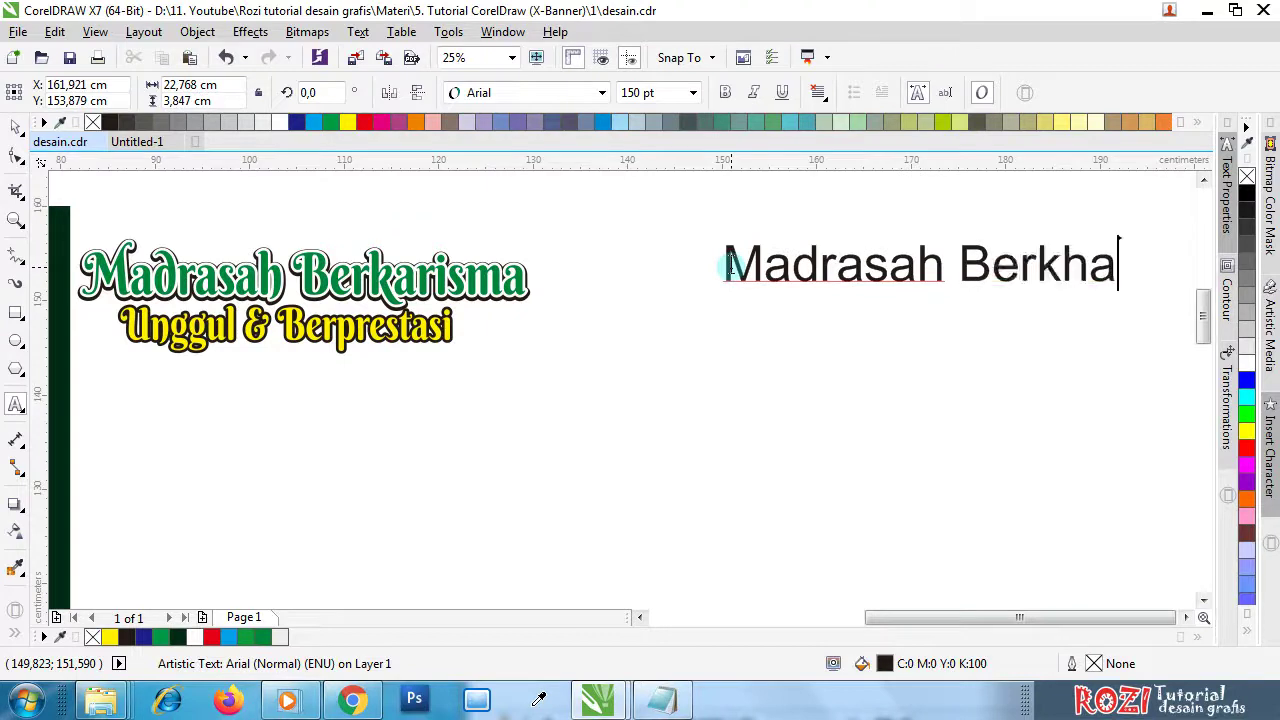
type("risma")
key("Escape")
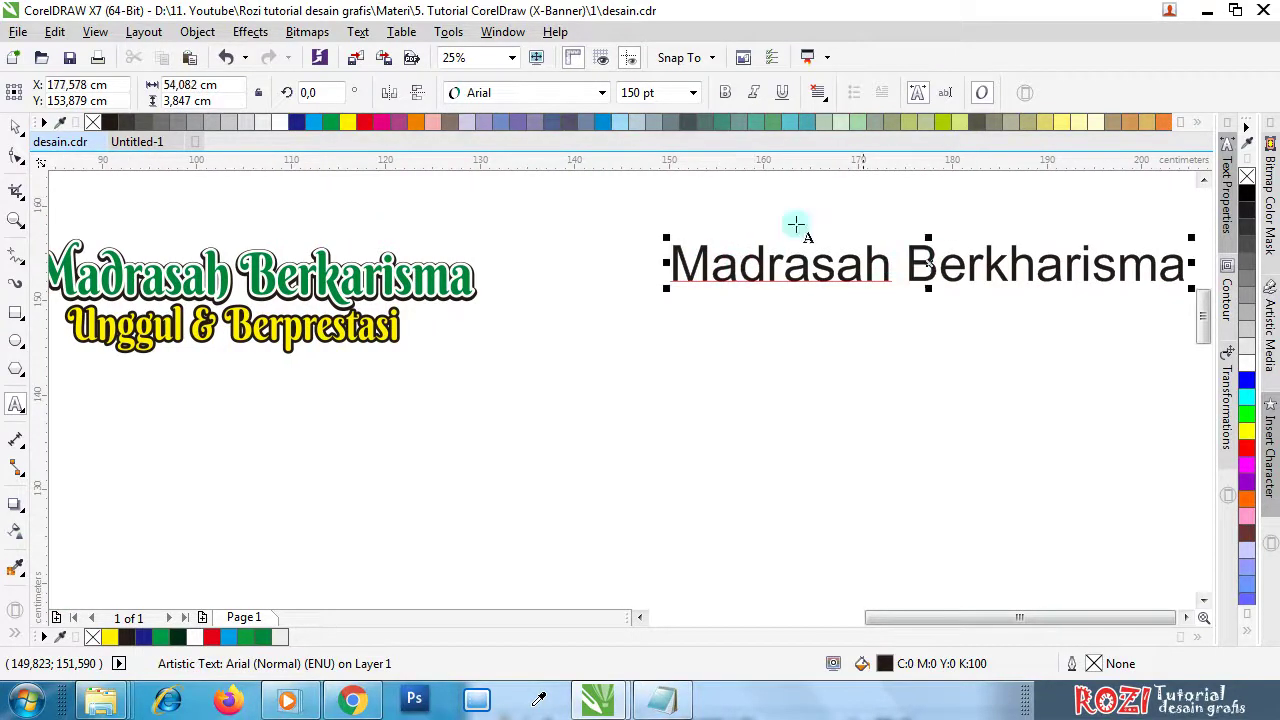
- Move the new text closer to the green heading and set its font to Berkshire Swash
left_click(16, 126)
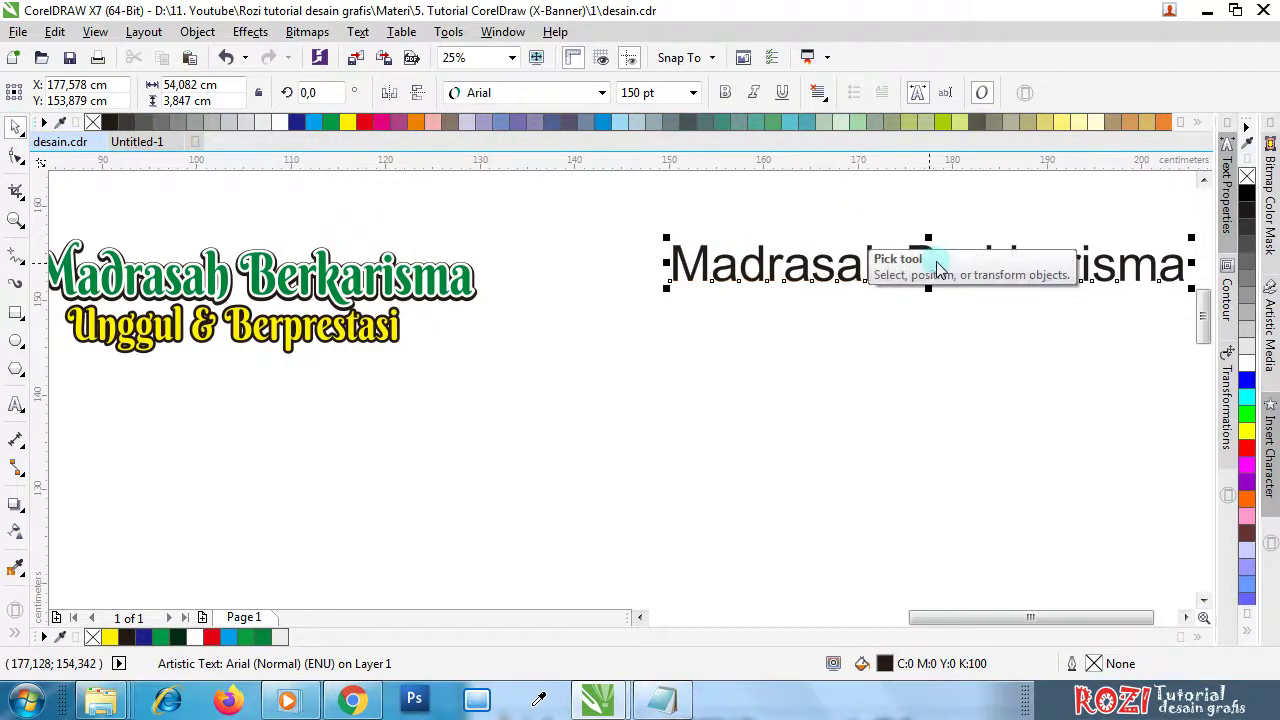
left_click_drag(858, 271, 766, 283)
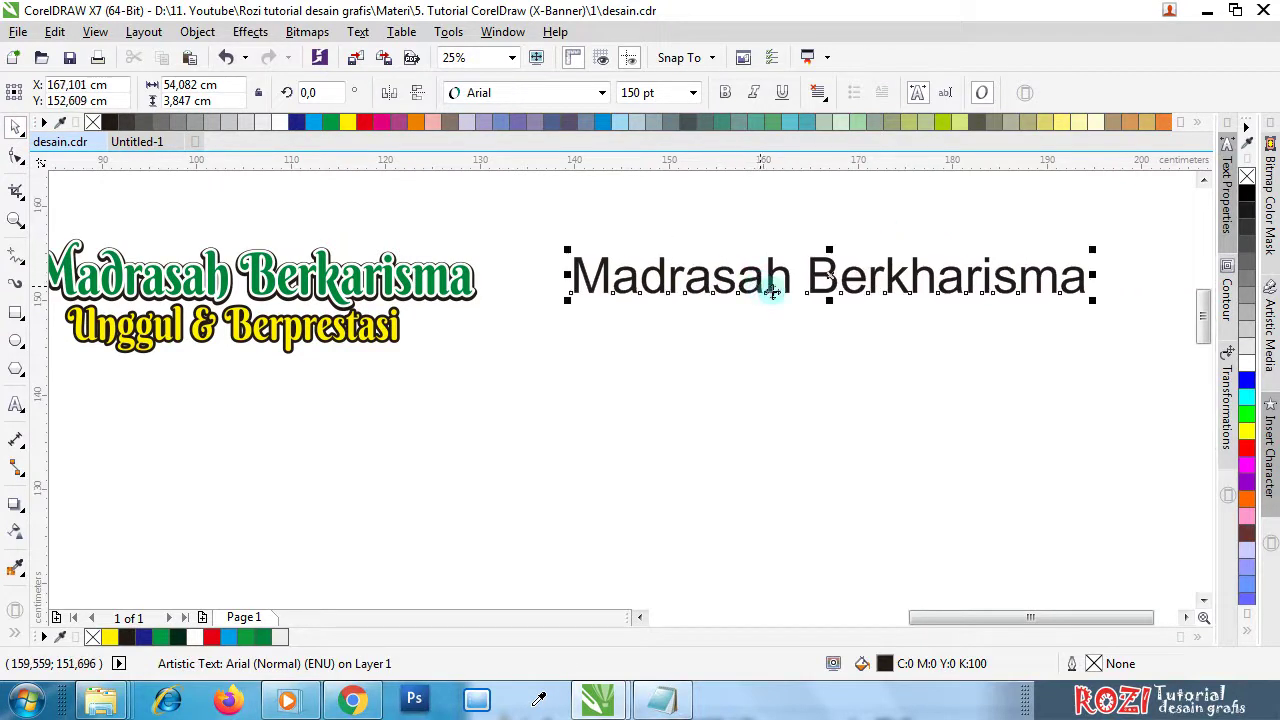
left_click(432, 289)
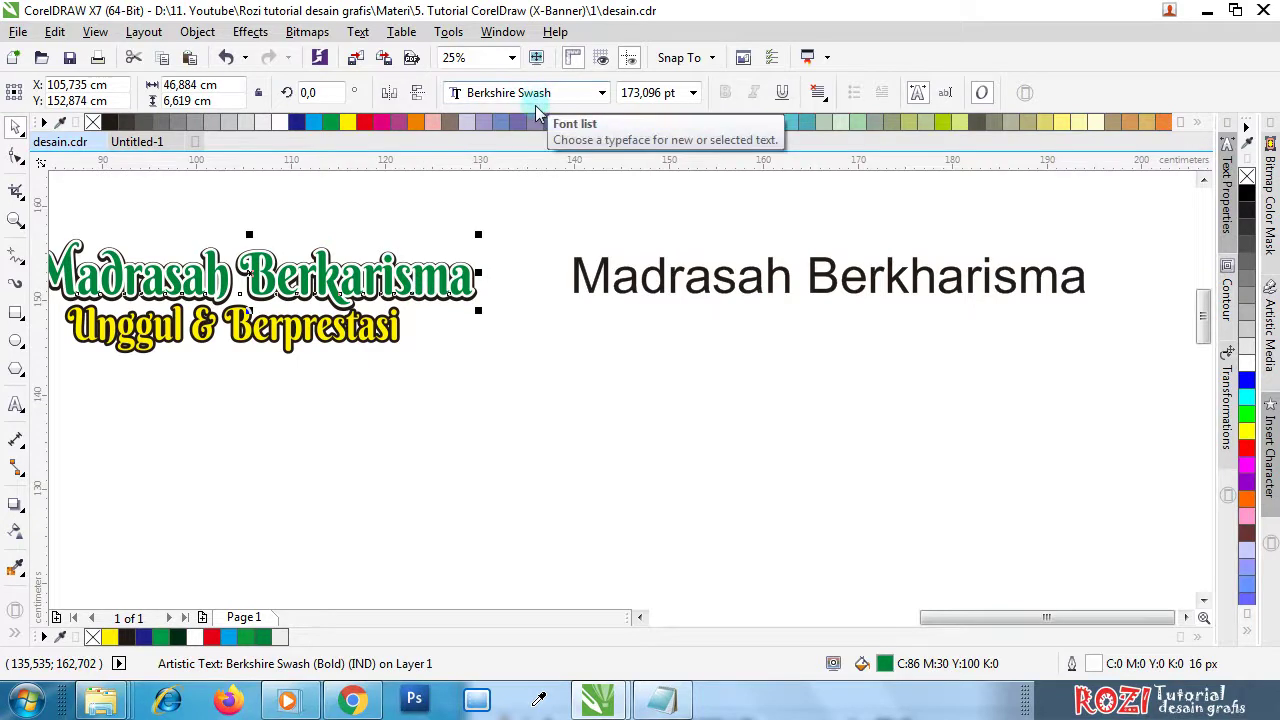
left_click(648, 285)
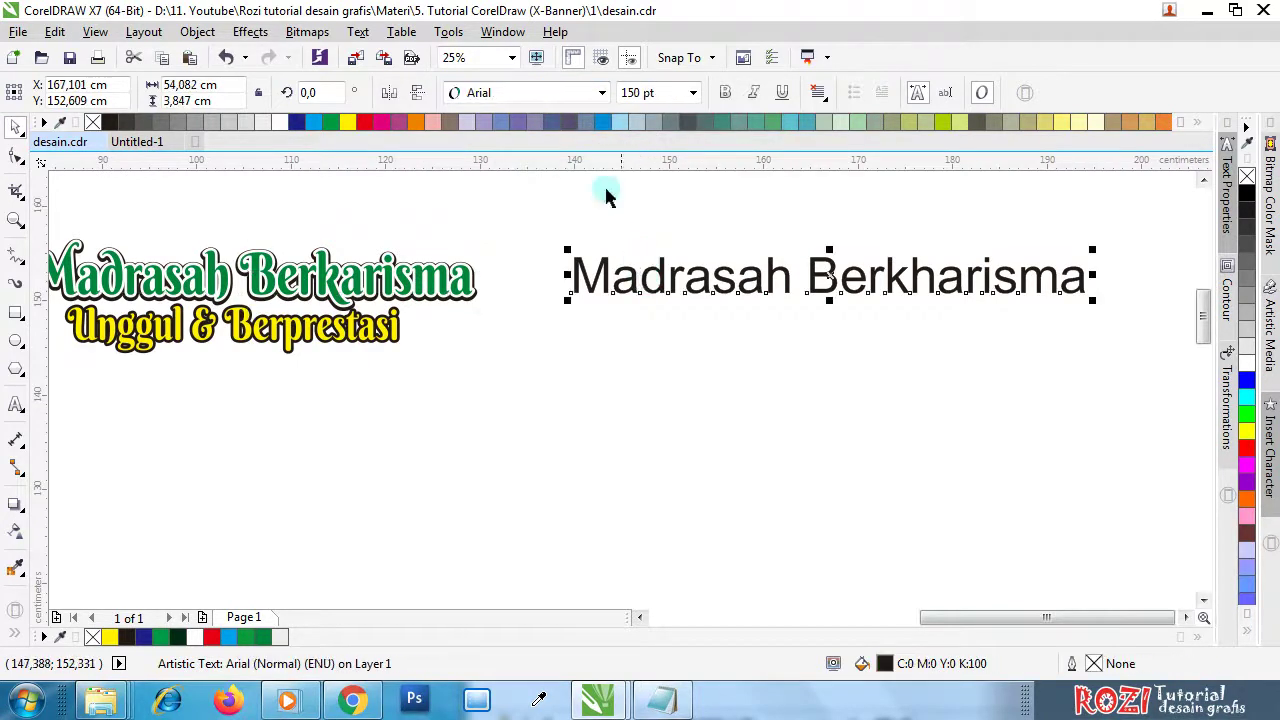
left_click(602, 92)
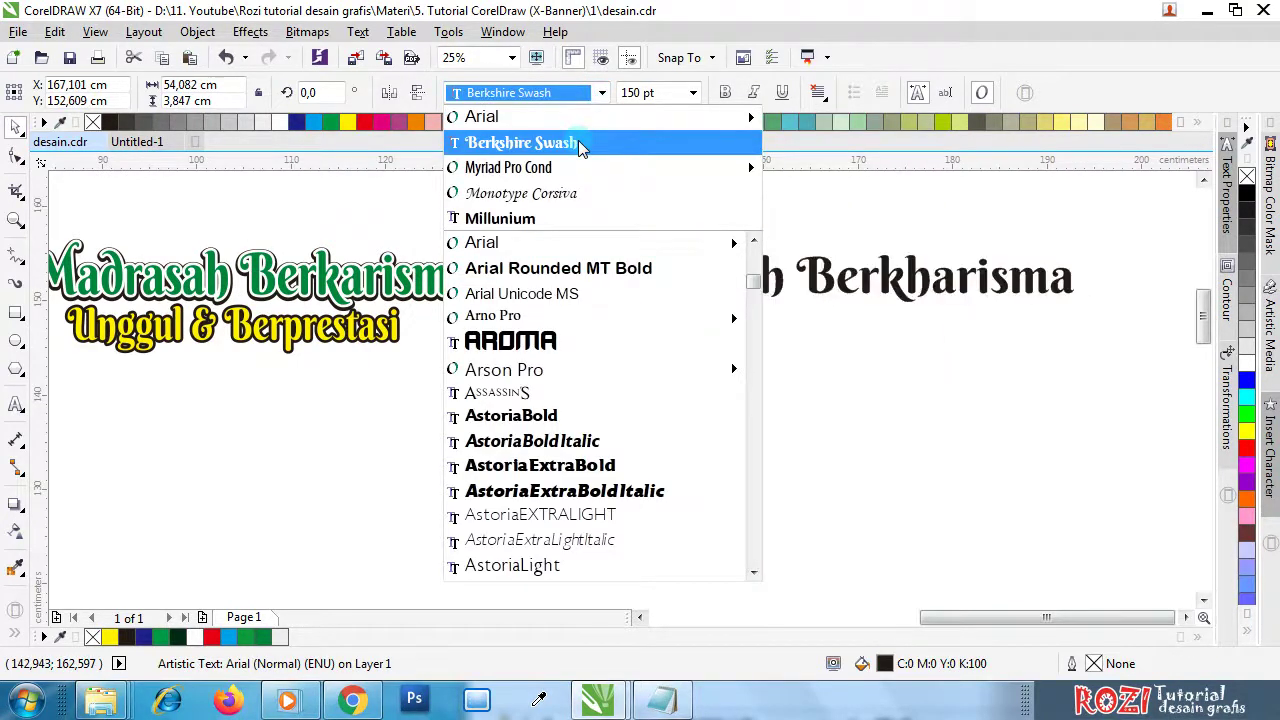
left_click(578, 142)
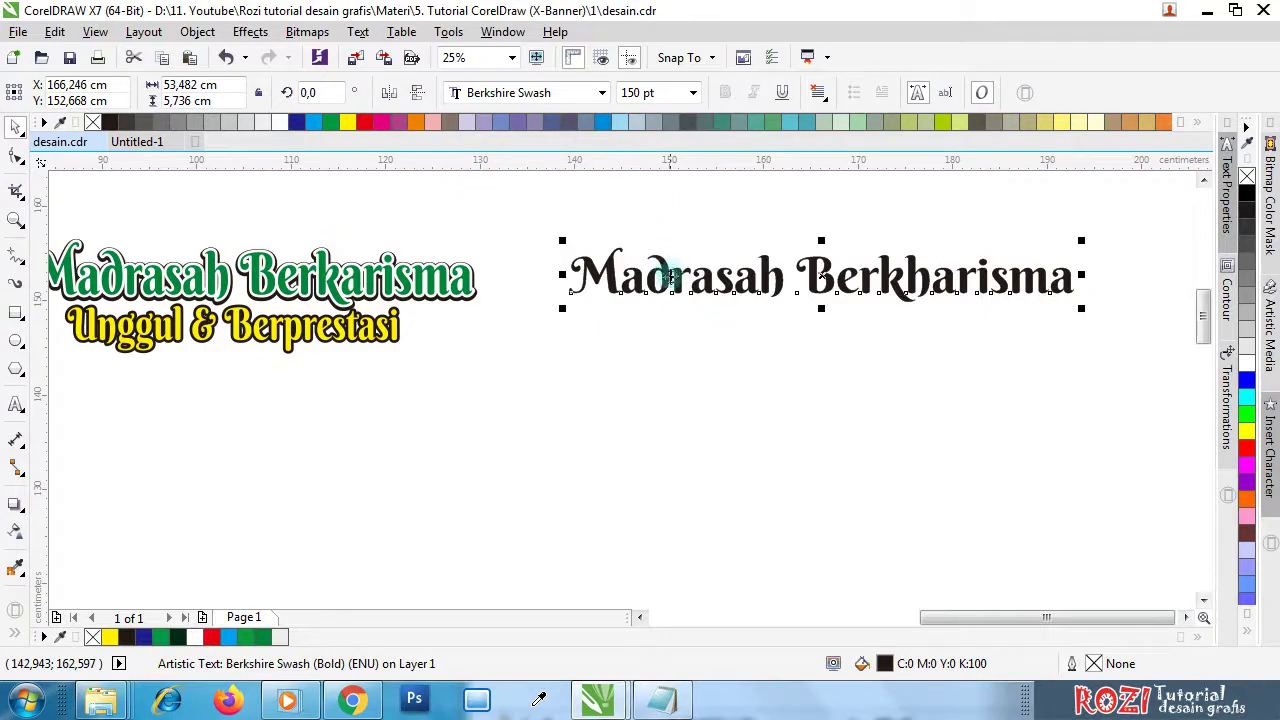
- Match the new text's font size to the green heading by setting it to 173,096 pt
left_click(471, 287)
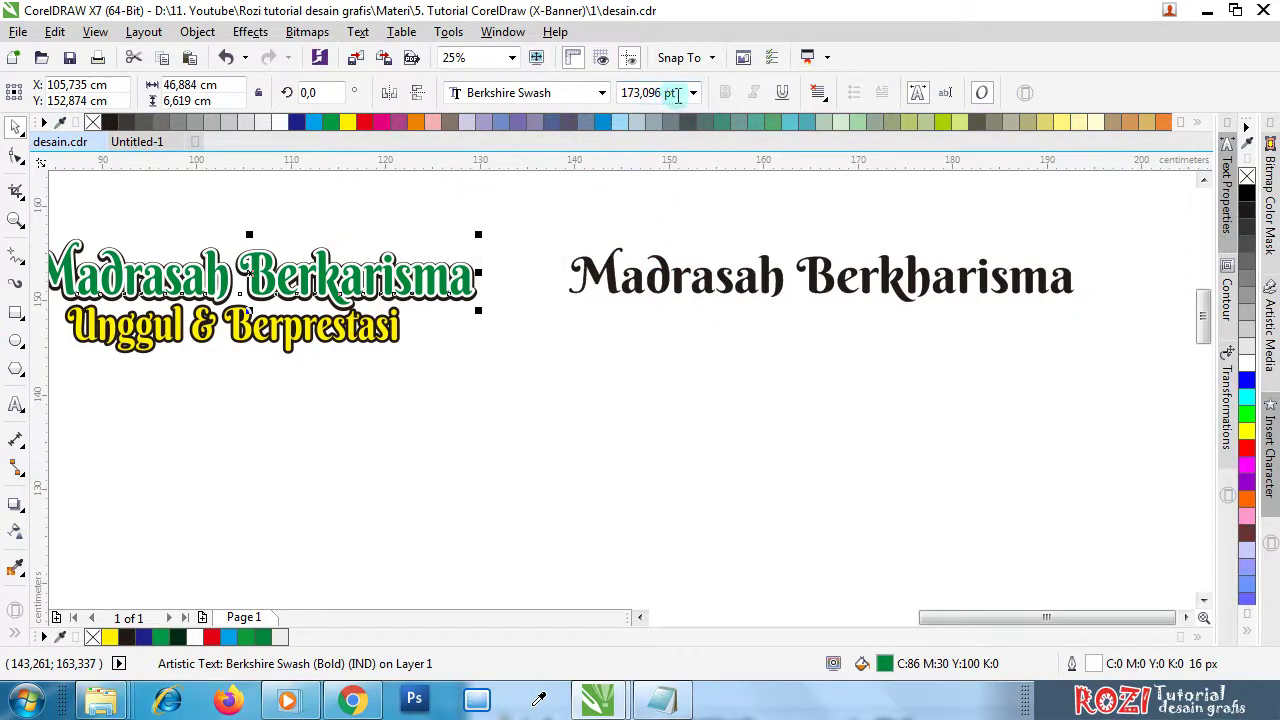
left_click(723, 278)
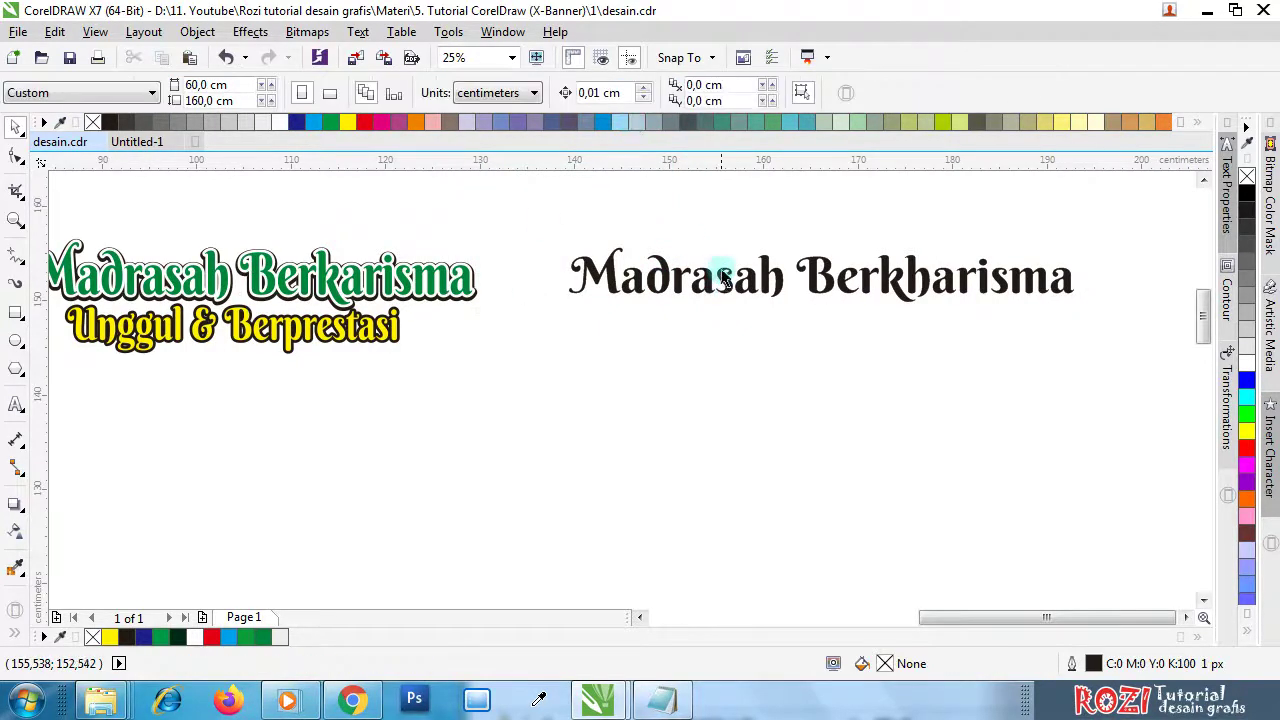
left_click(728, 280)
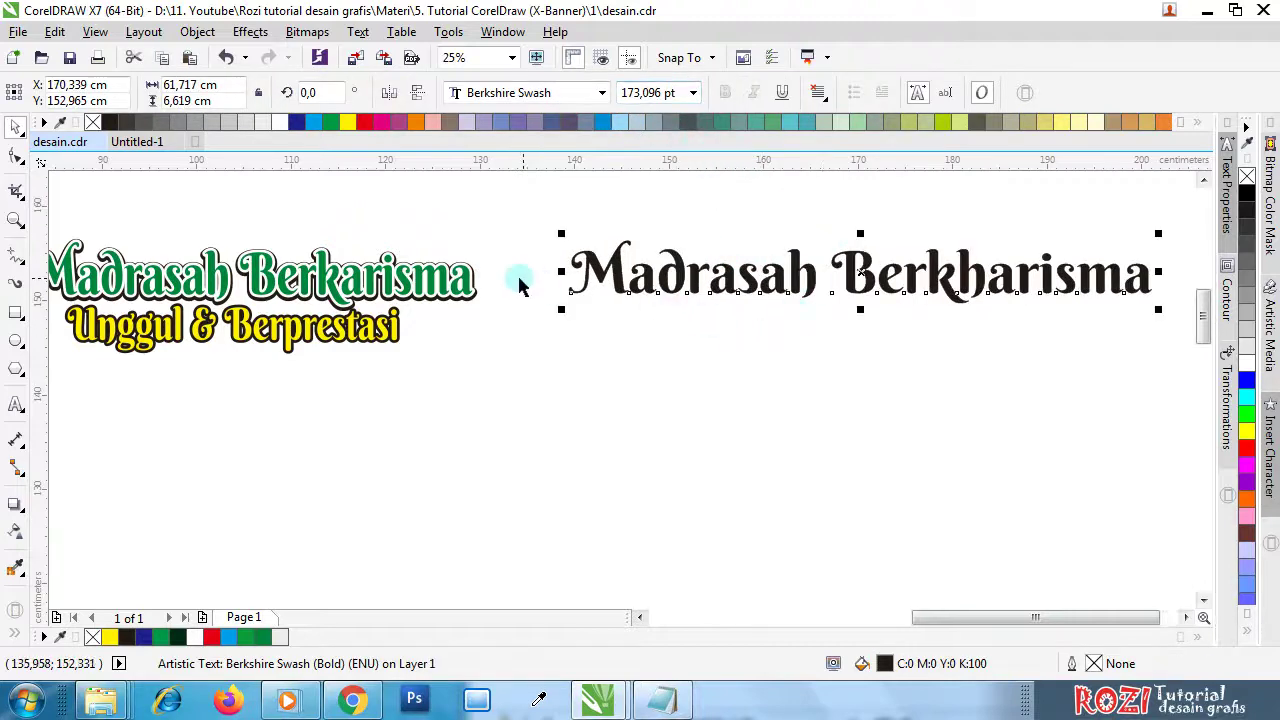
- Place the new text directly above the green heading and narrow it to about 47,3 cm wide to match
scroll(536, 296, "down", 1)
scroll(306, 292, "up", 1)
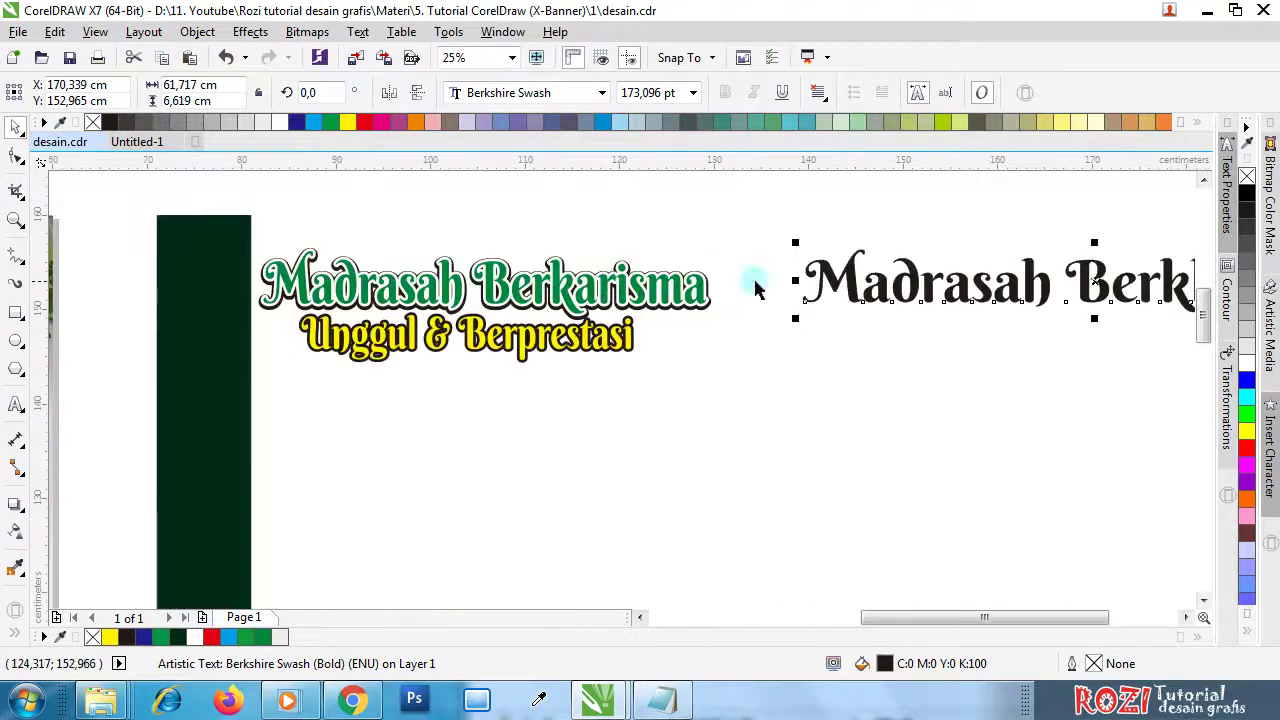
left_click_drag(840, 275, 297, 218)
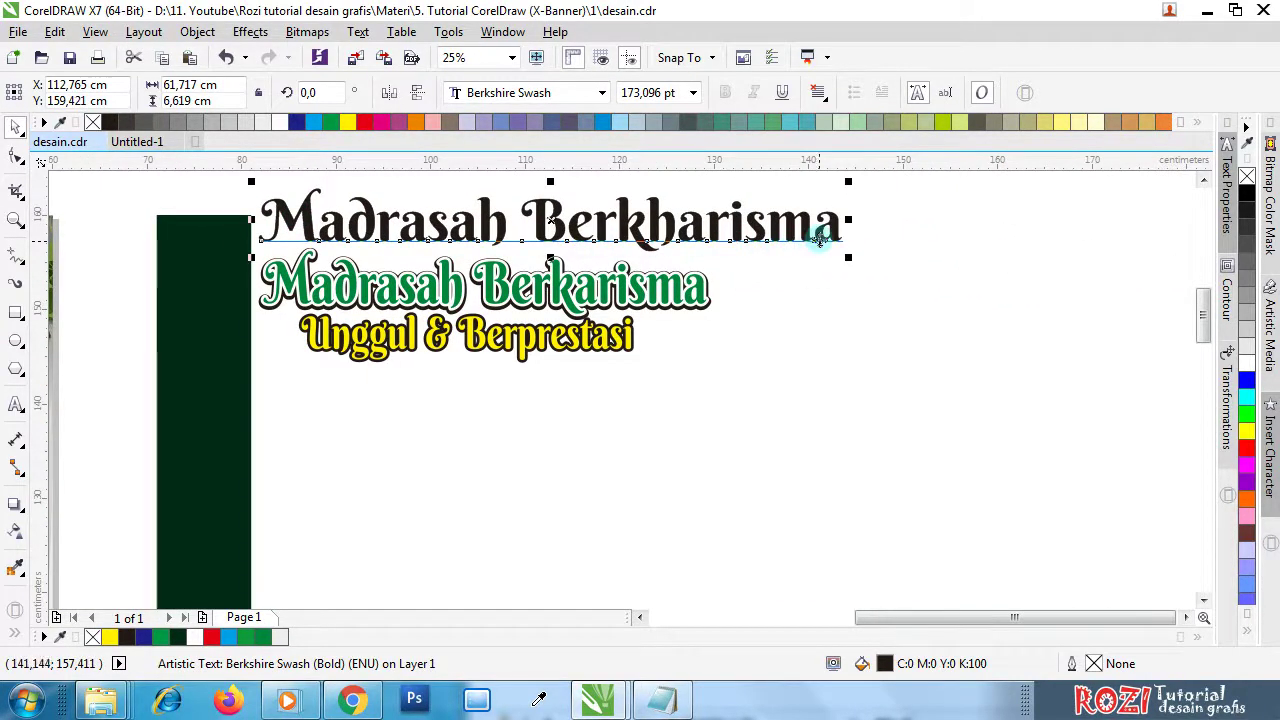
left_click_drag(847, 219, 710, 272)
scroll(390, 195, "up", 2)
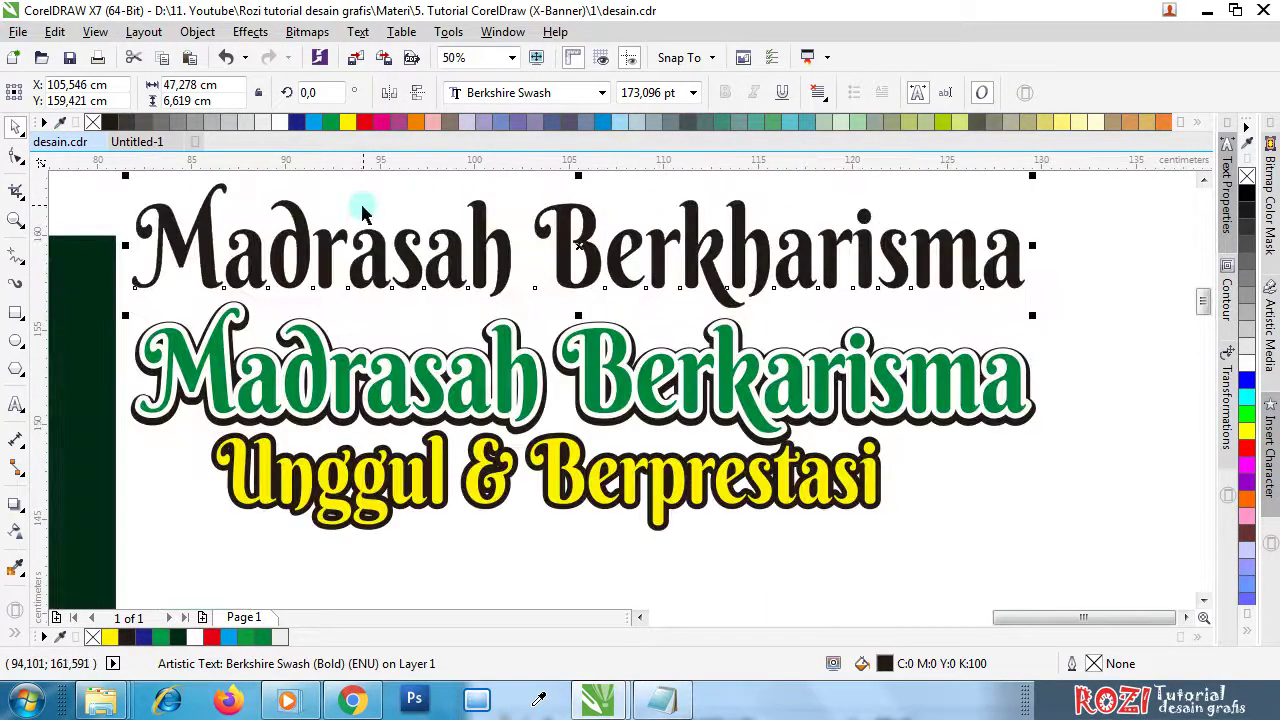
- Give the new text a black 3 px outline with rounded corners and round line caps
right_click(112, 122)
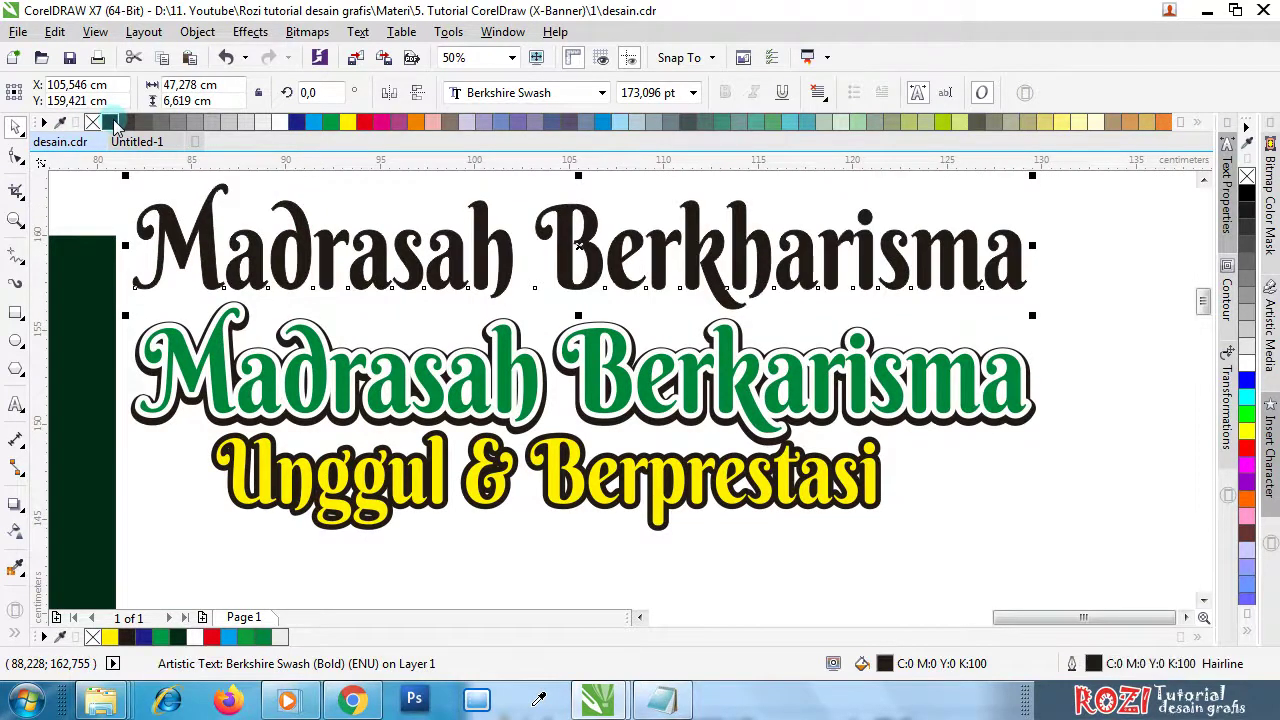
double_click(1095, 666)
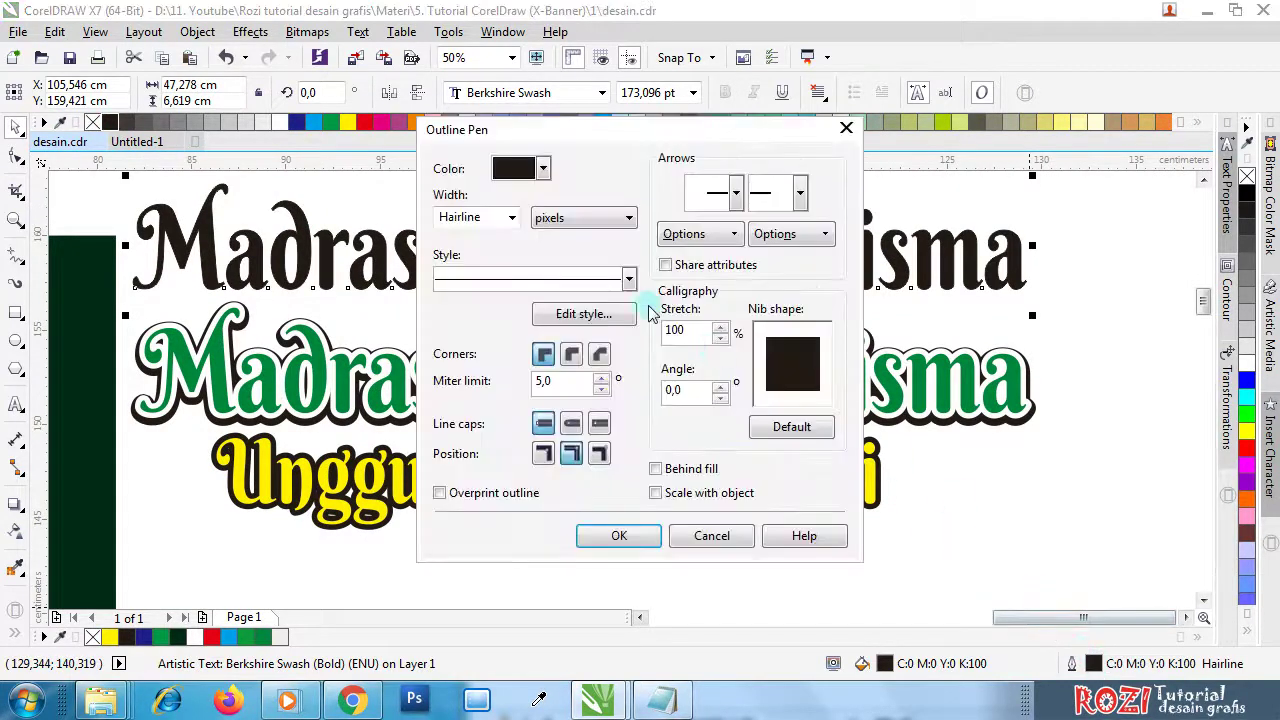
left_click(510, 219)
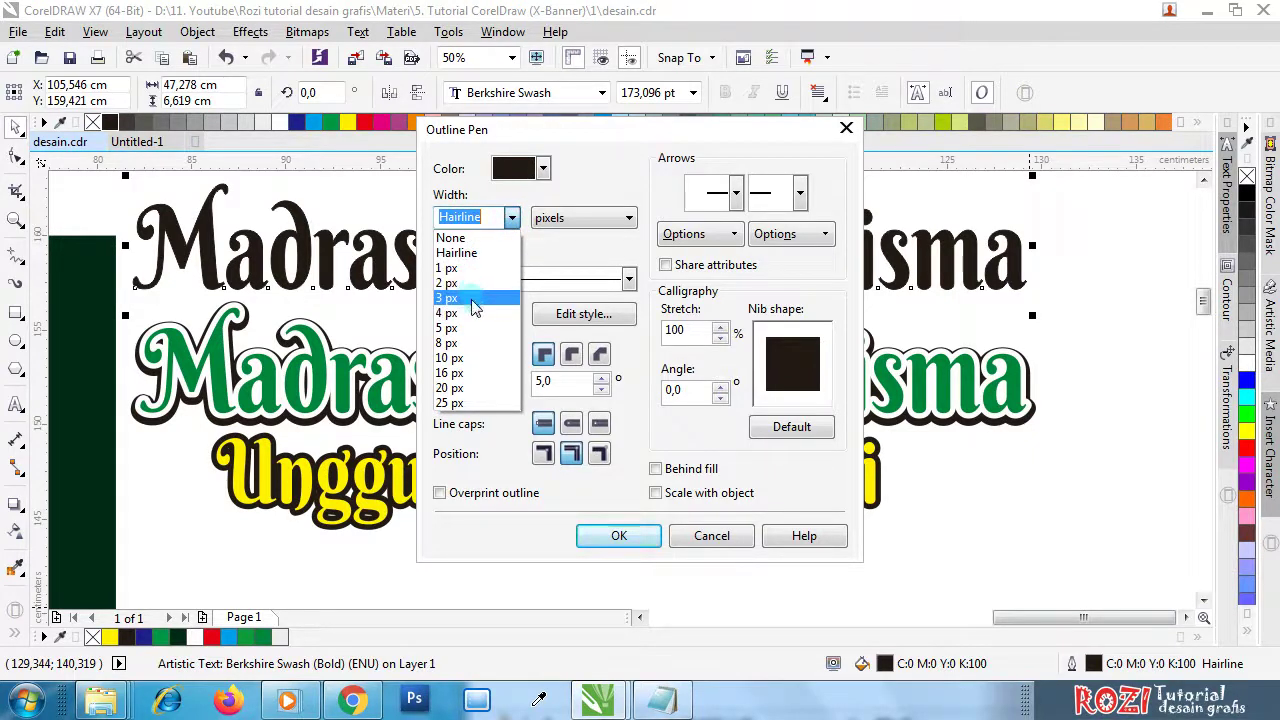
left_click(476, 298)
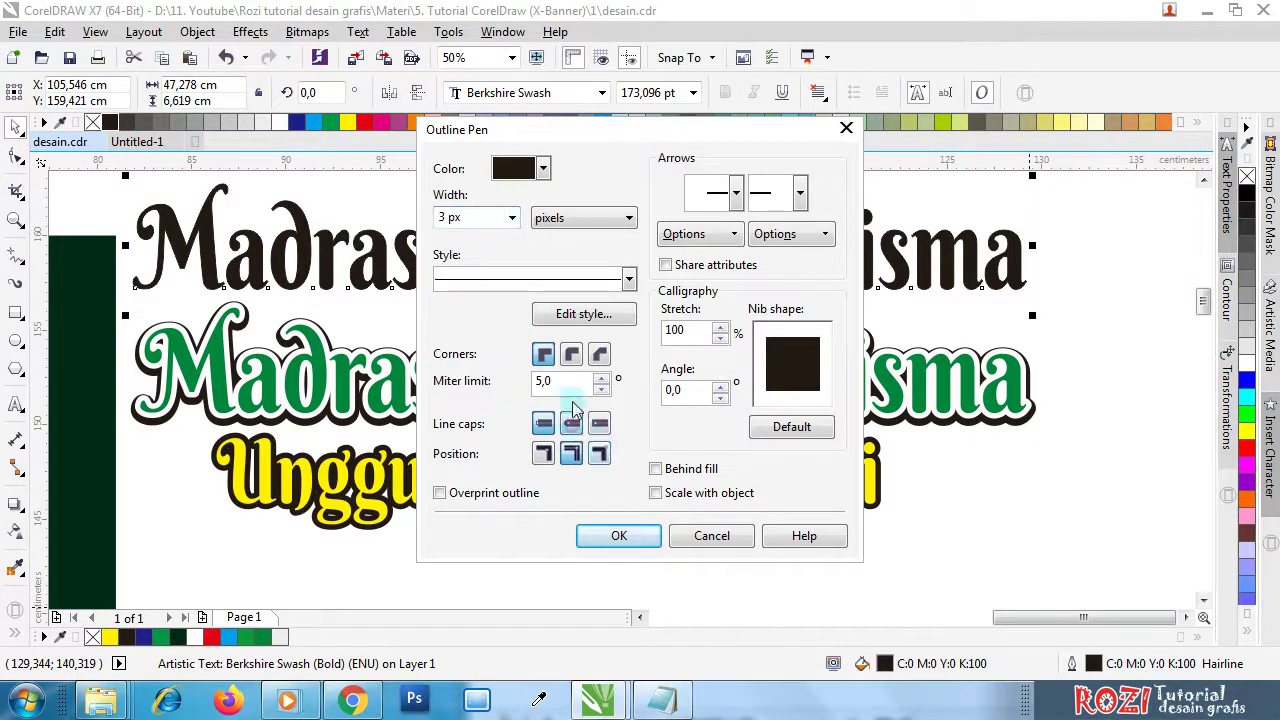
left_click(571, 354)
left_click(571, 424)
left_click(640, 530)
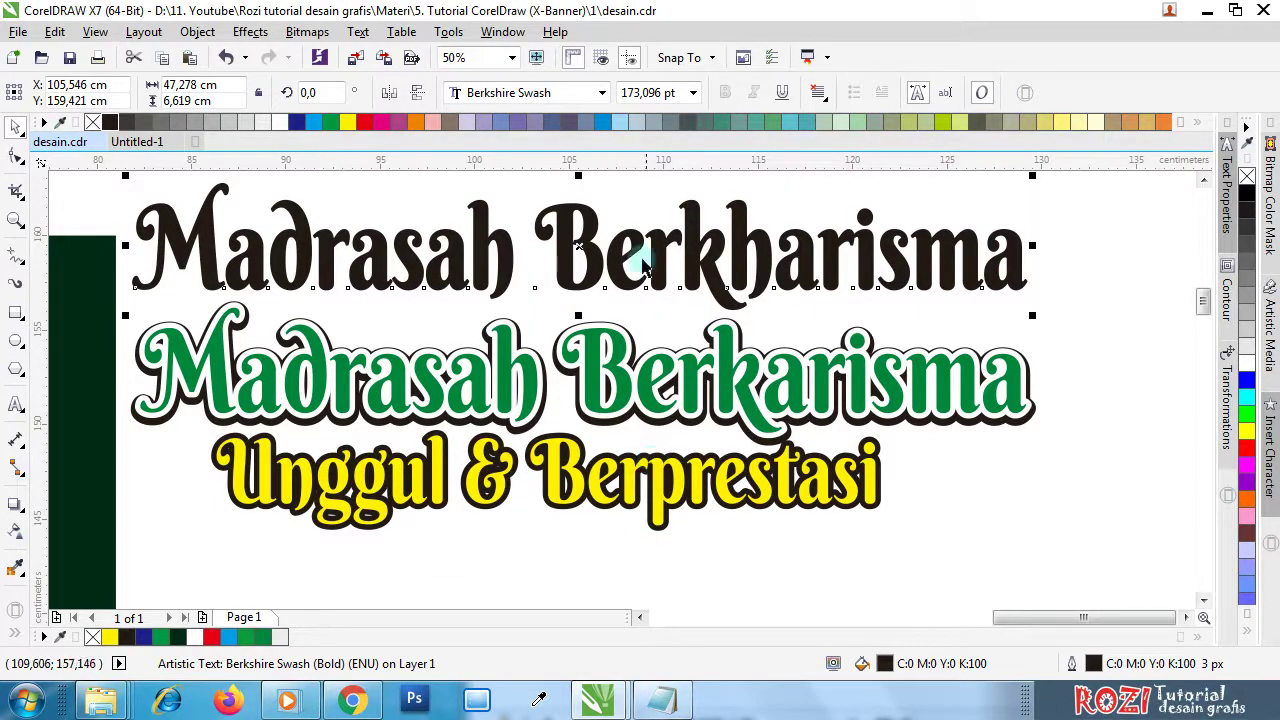
- Stretch the black text vertically to a height of about 6,9 cm
scroll(551, 231, "down", 2)
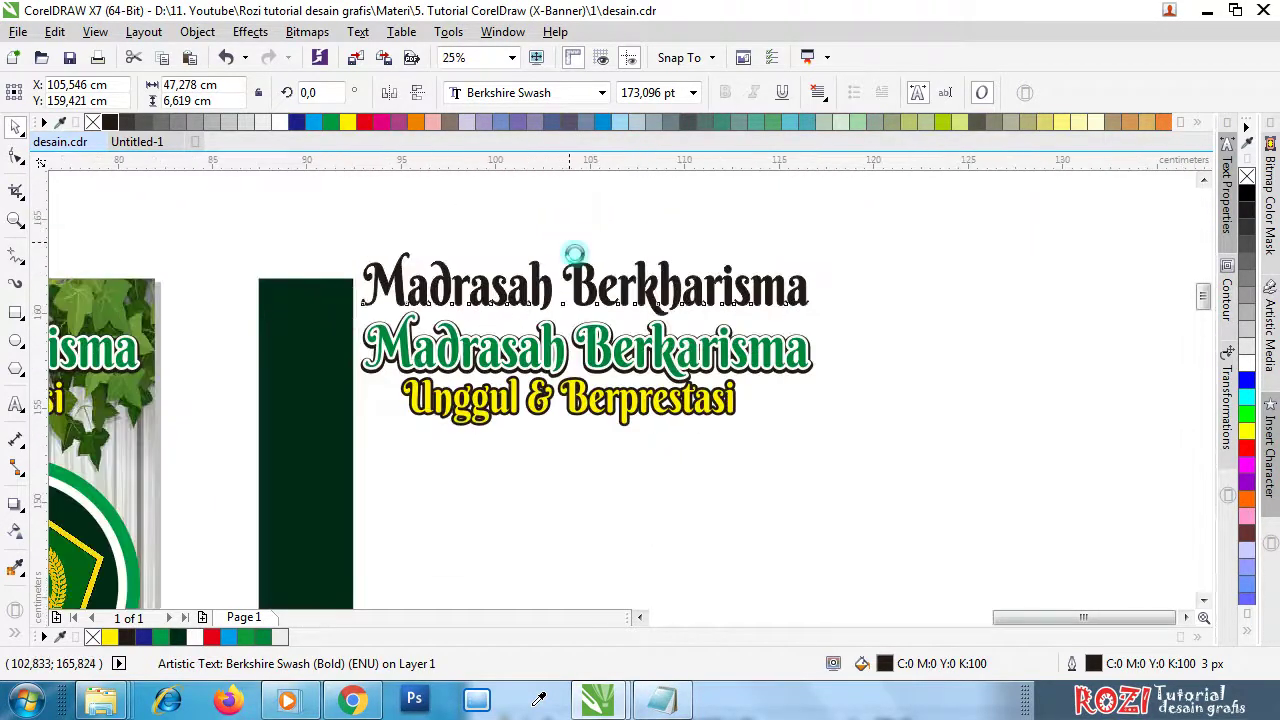
scroll(571, 251, "up", 2)
left_click_drag(599, 254, 600, 250)
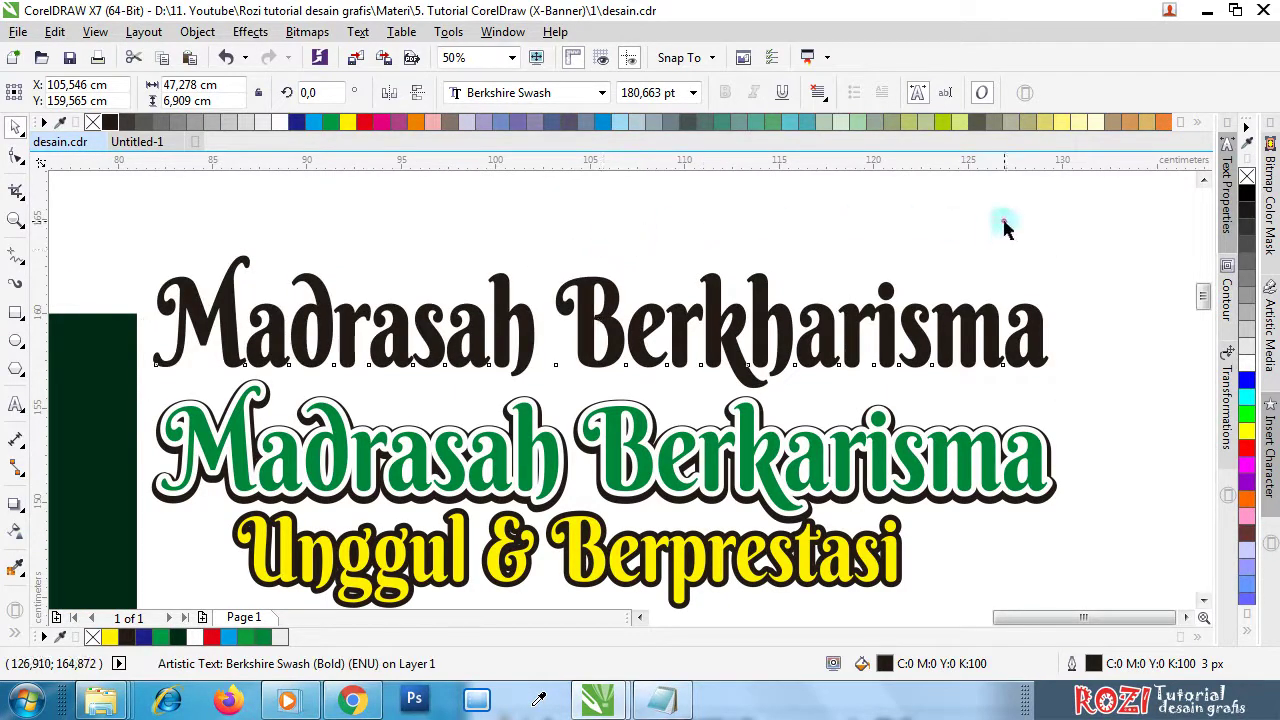
left_click(1003, 224)
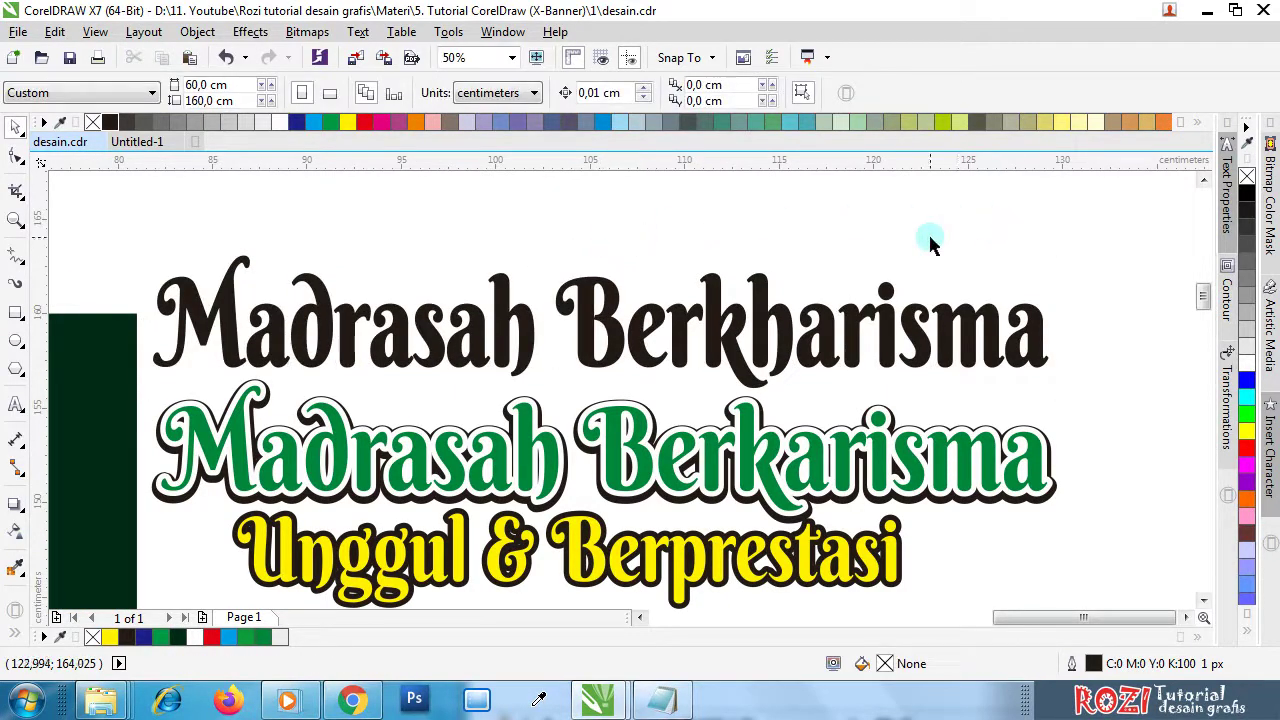
- Copy the black outlined "Madrasah Berkharisma" text to the clipboard
left_click(722, 345)
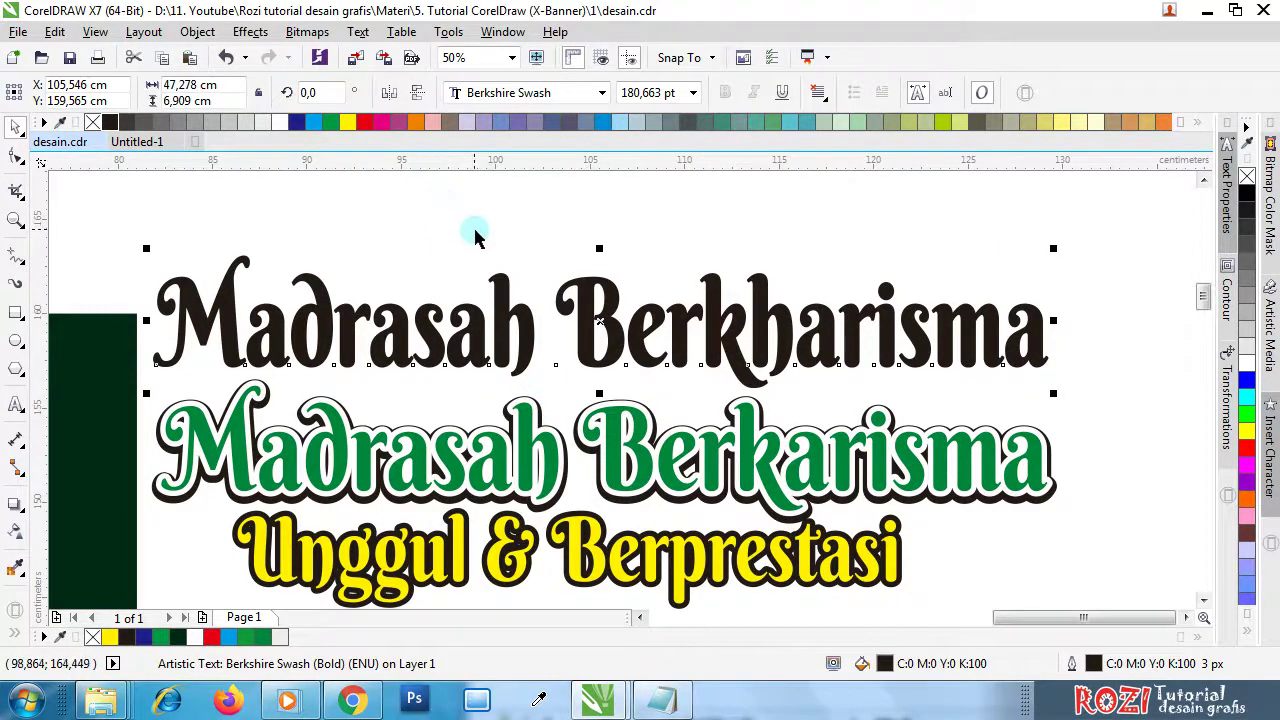
right_click(735, 316)
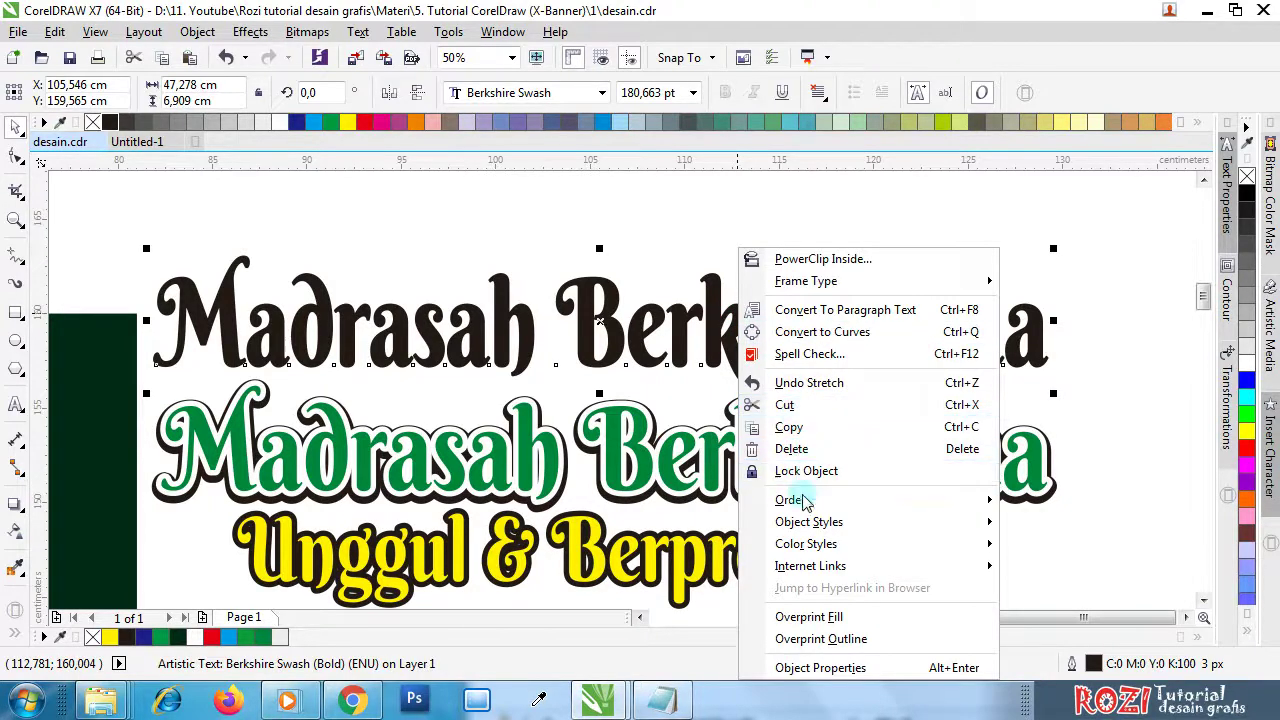
left_click(818, 428)
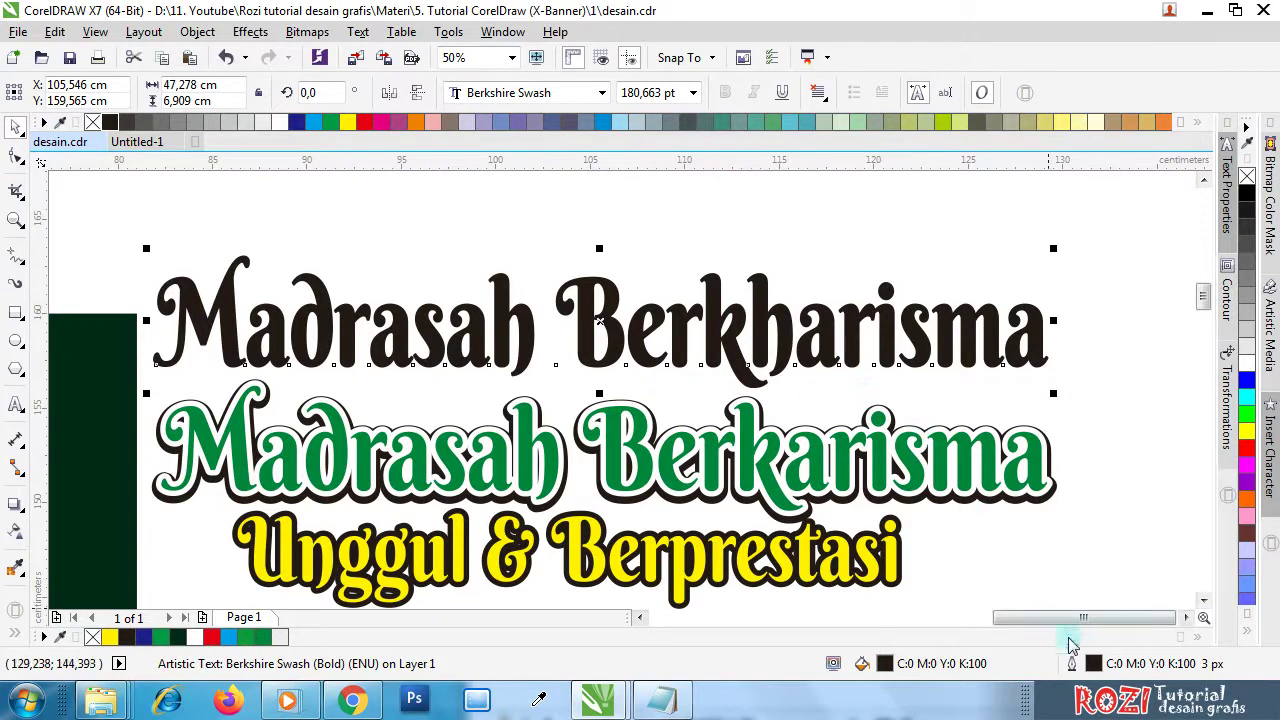
- Turn the black text into a yellow backing with a 30 px yellow outline and paste the copied black text over it
double_click(1096, 664)
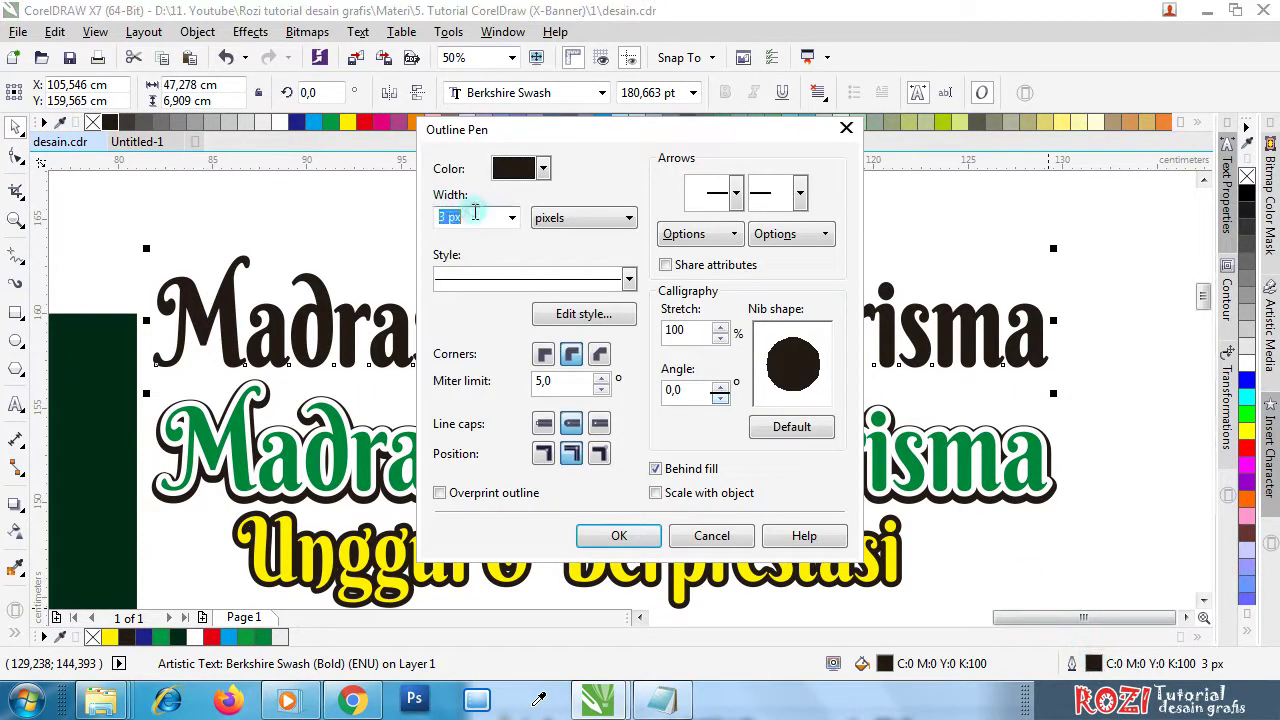
key("Return")
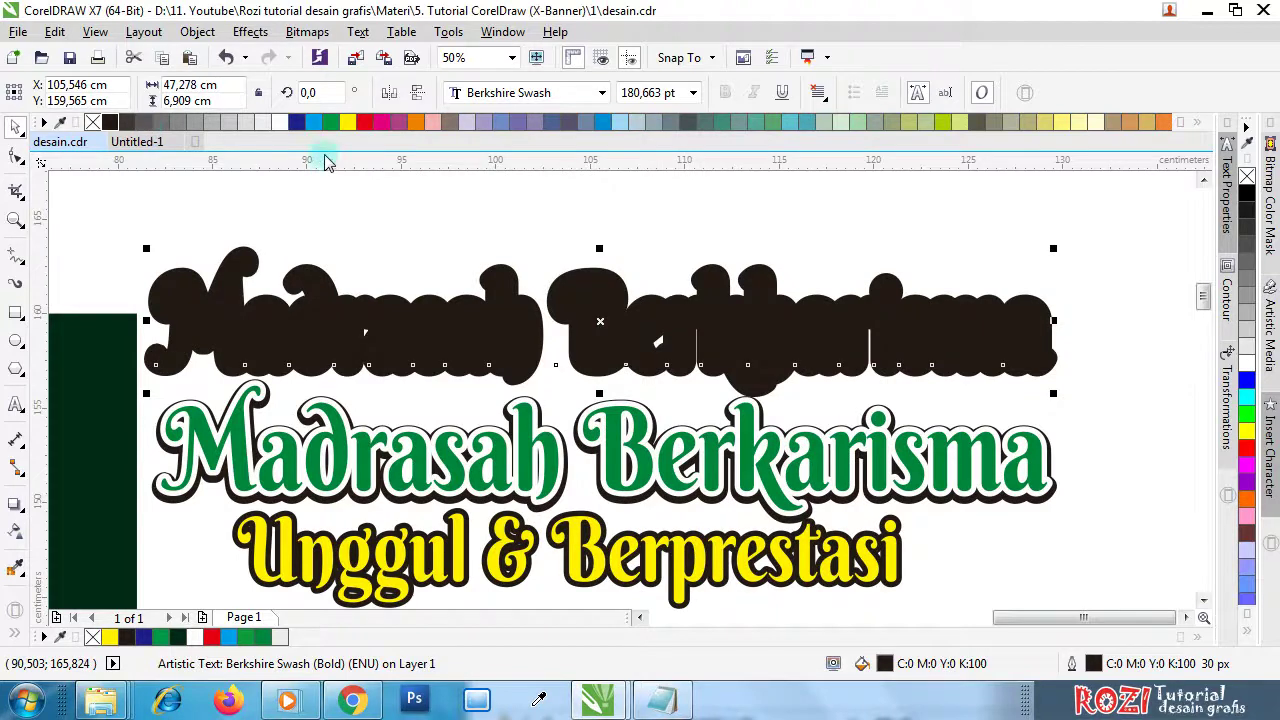
left_click(347, 123)
right_click(347, 123)
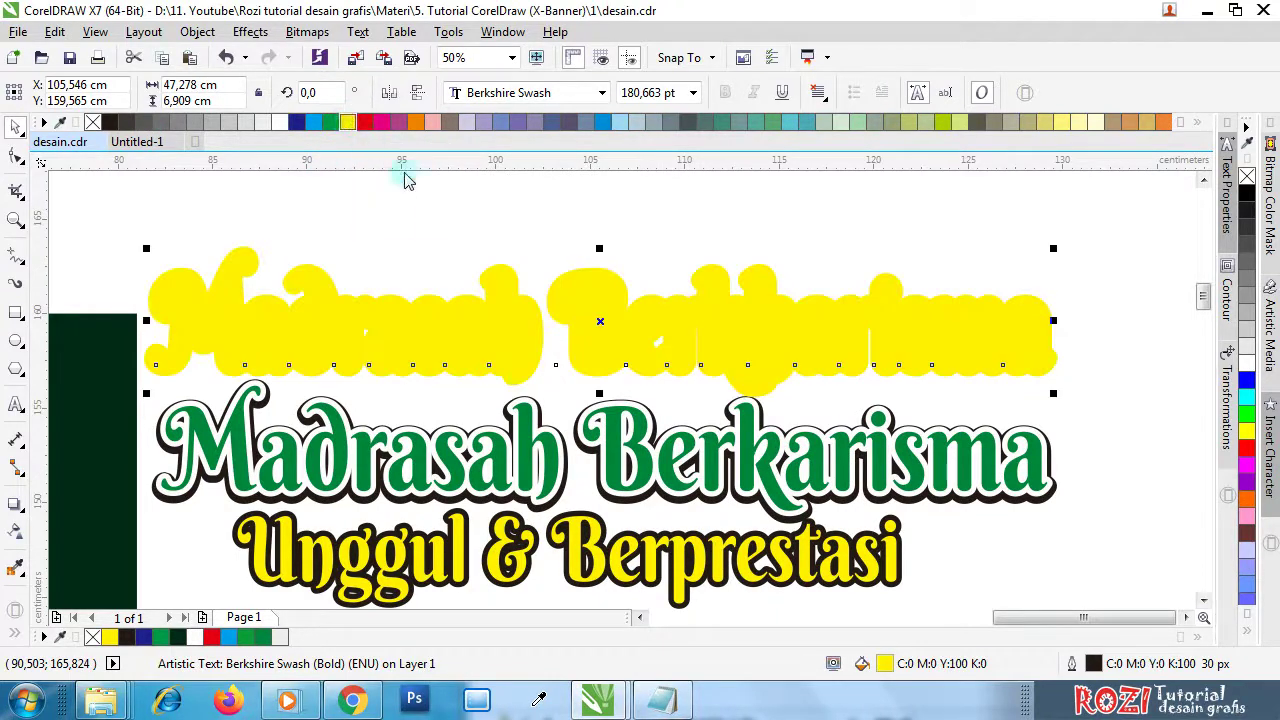
left_click(457, 222)
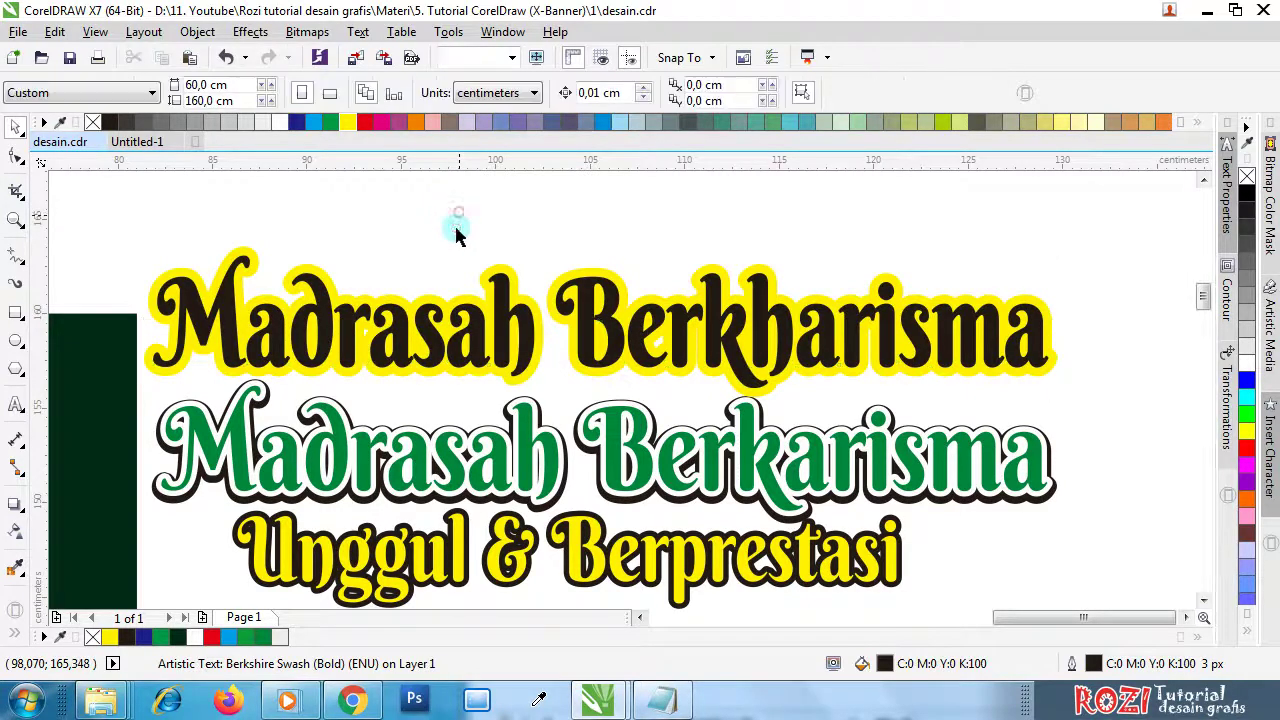
- Set the outline width of the yellow backing text behind the black "Madrasah Berkharisma" to 20 px
scroll(329, 294, "up", 2)
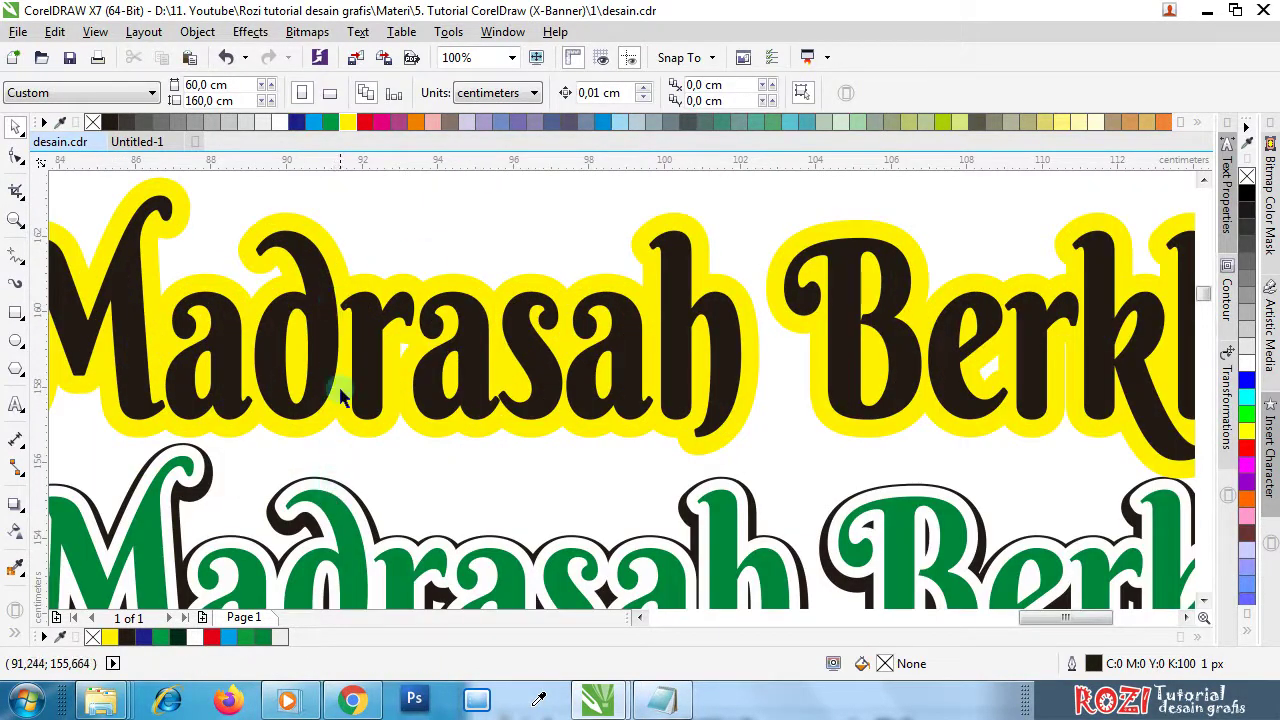
left_click(341, 262)
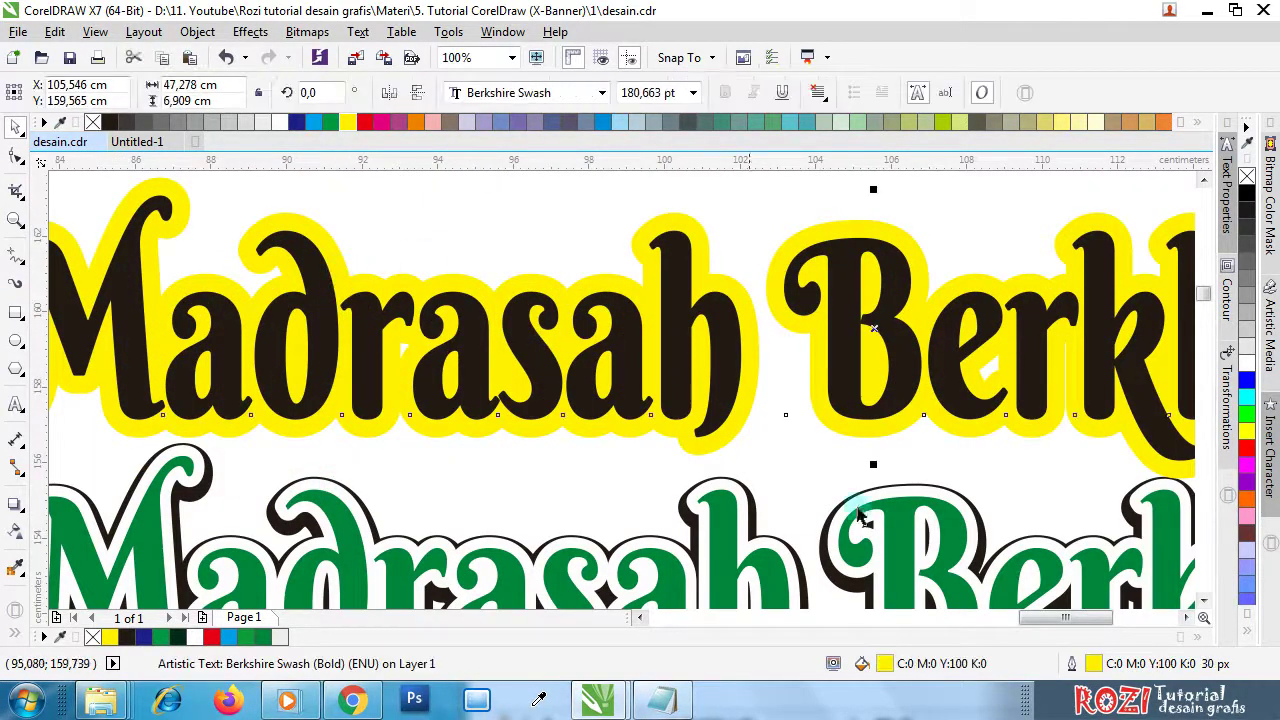
double_click(1095, 668)
triple_click(472, 212)
type("2")
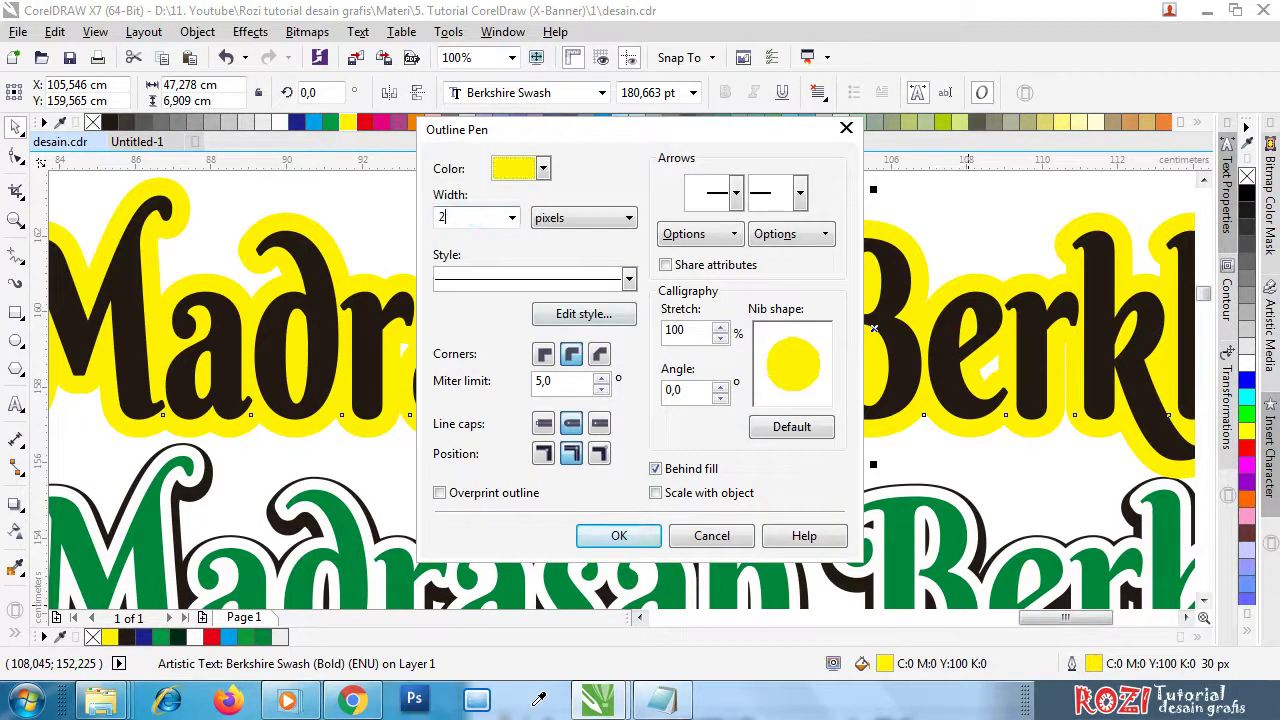
type("0")
key("Return")
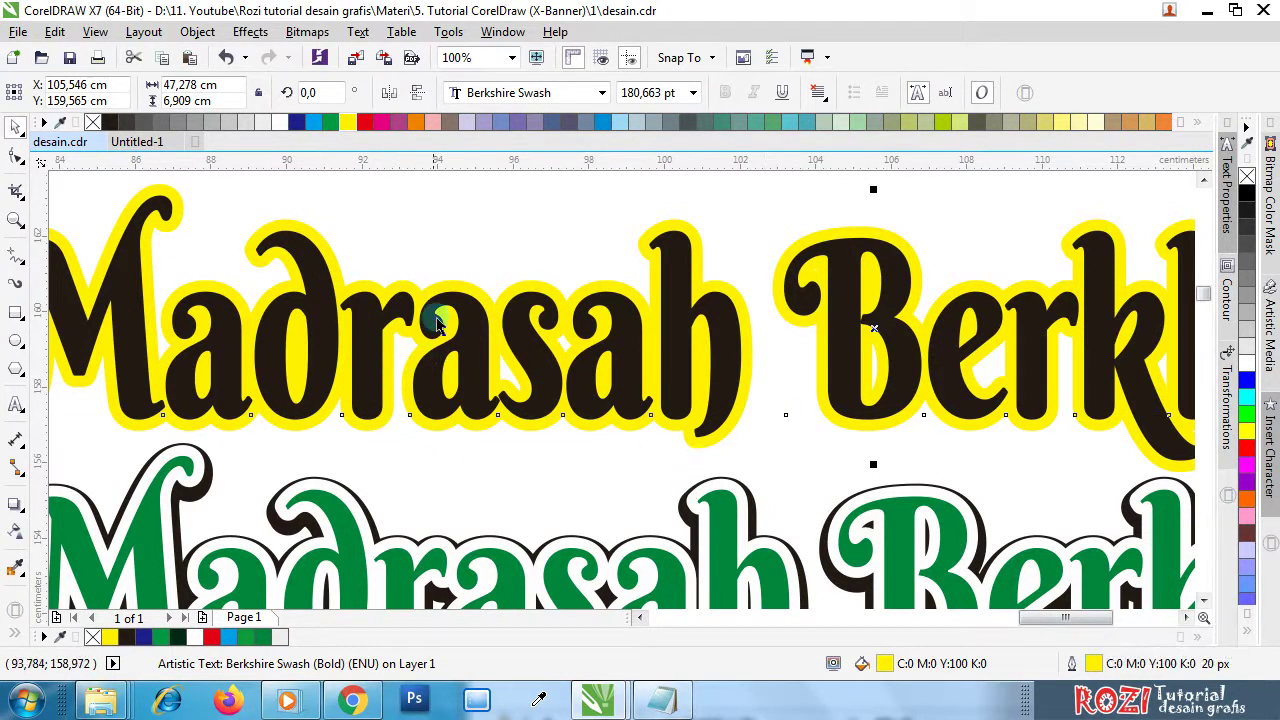
left_click(472, 198)
left_click(470, 288)
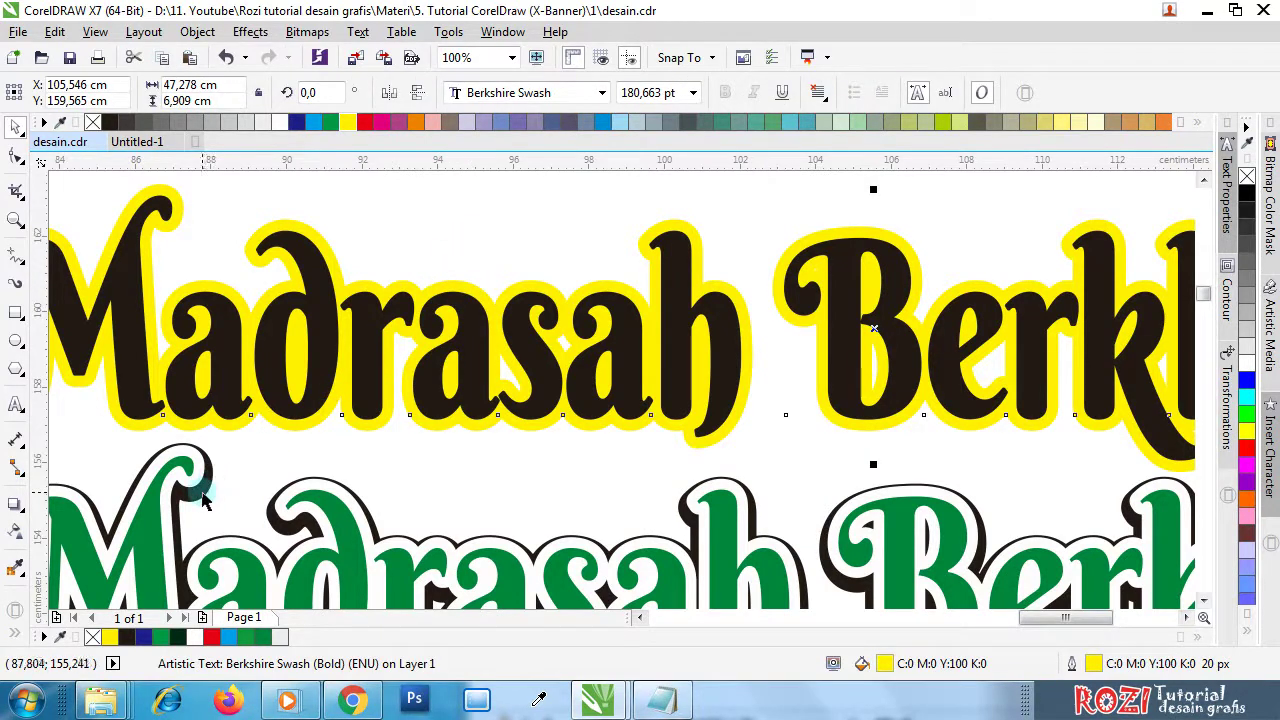
- Try shifting the yellow backing text up and to the right of the black text, and undo the move
left_click(399, 232)
left_click_drag(338, 283, 377, 271)
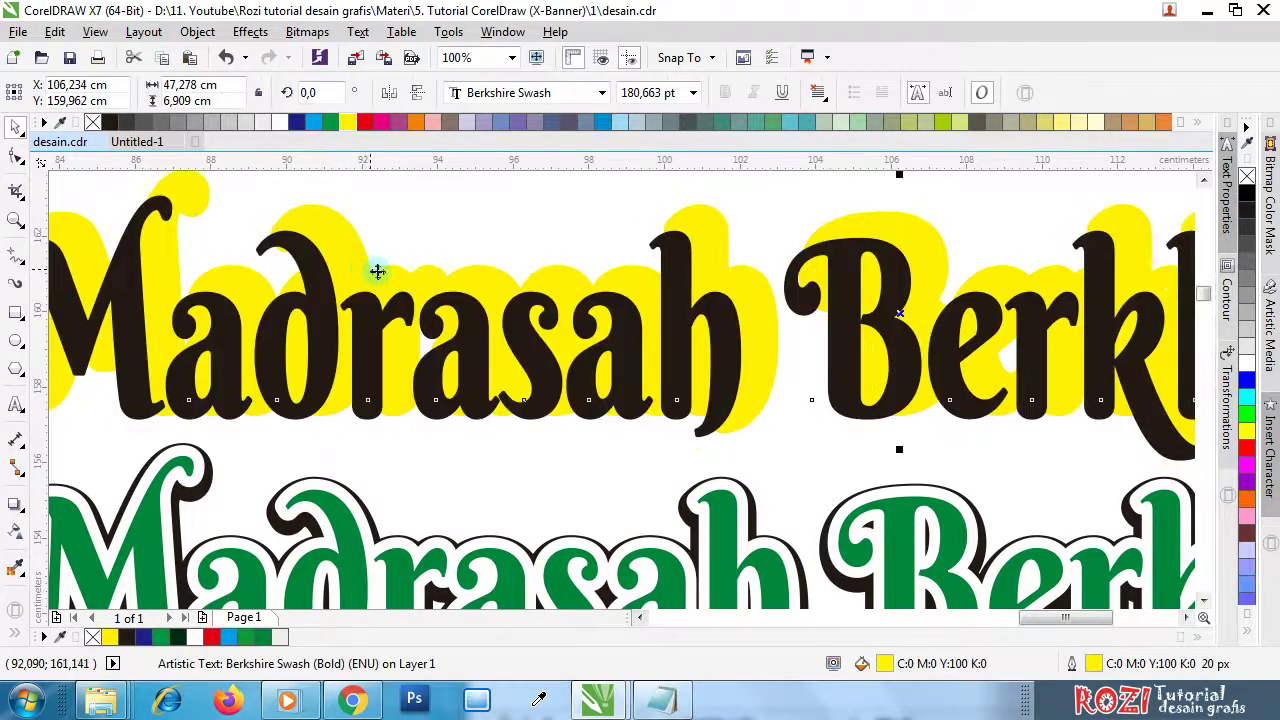
key("ctrl+z")
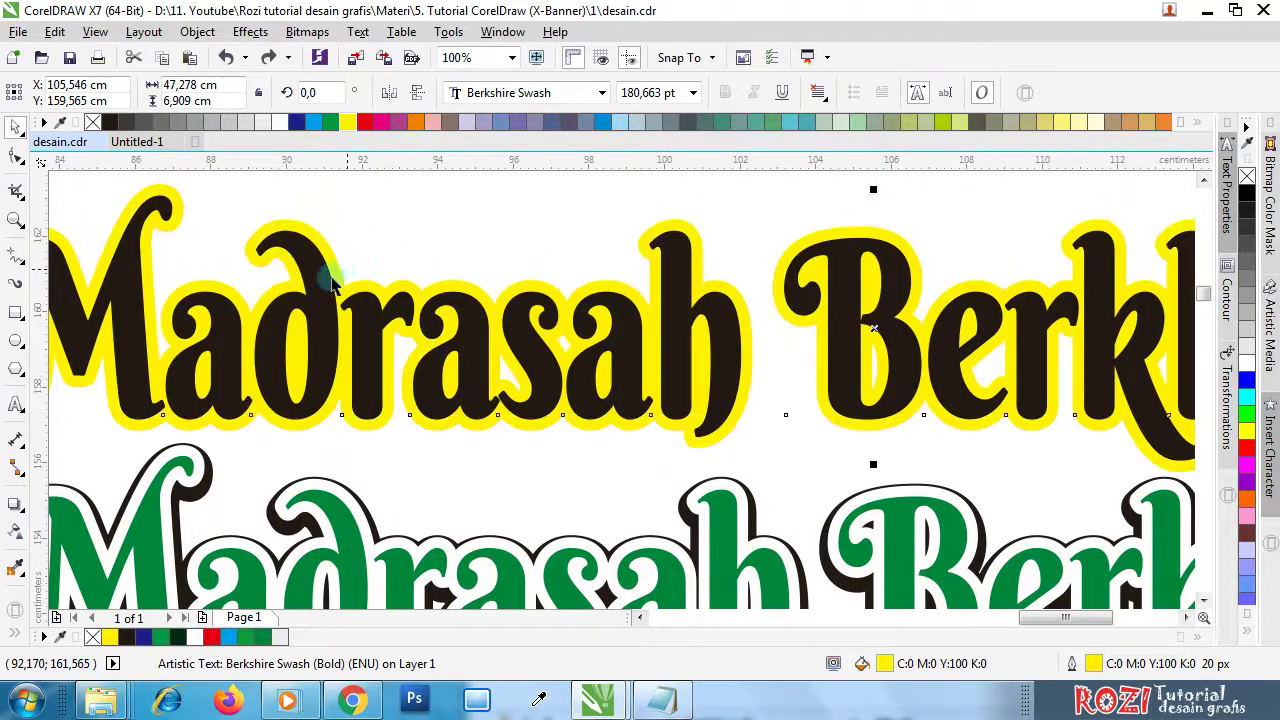
- Try white and black fill and outline colours on the yellow backing text, and undo the recolouring
left_click(357, 228)
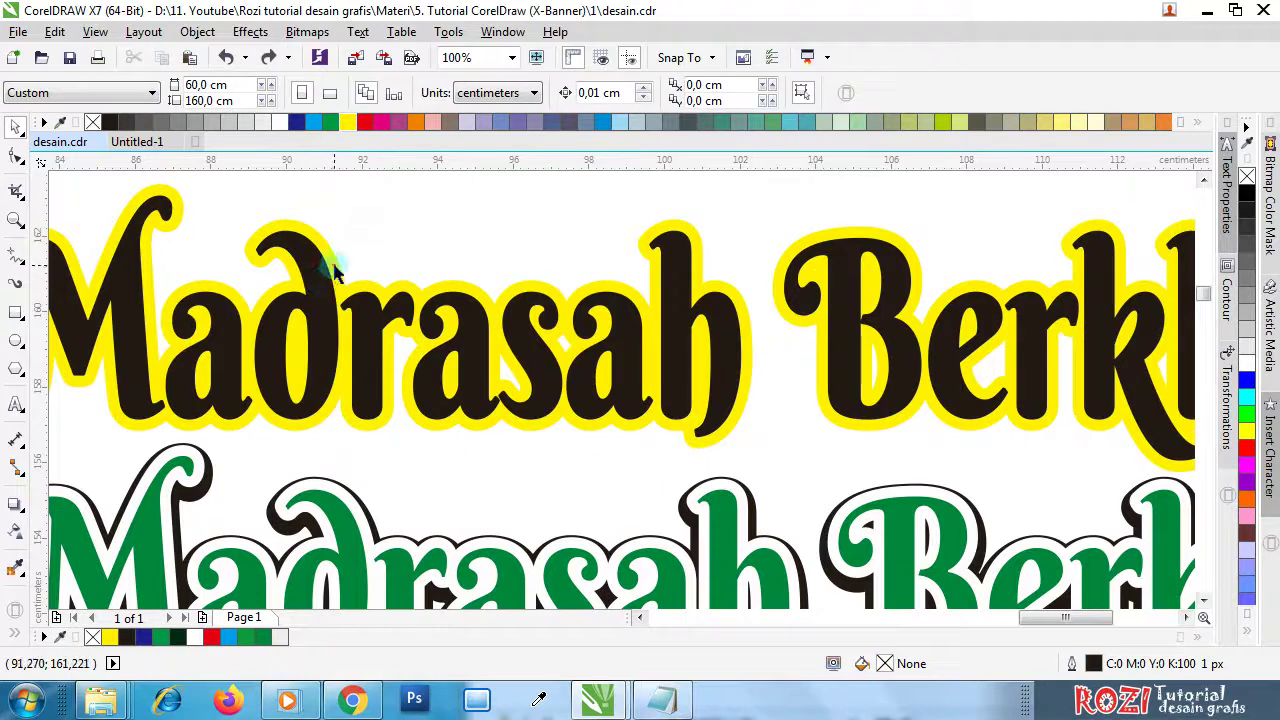
left_click(334, 268)
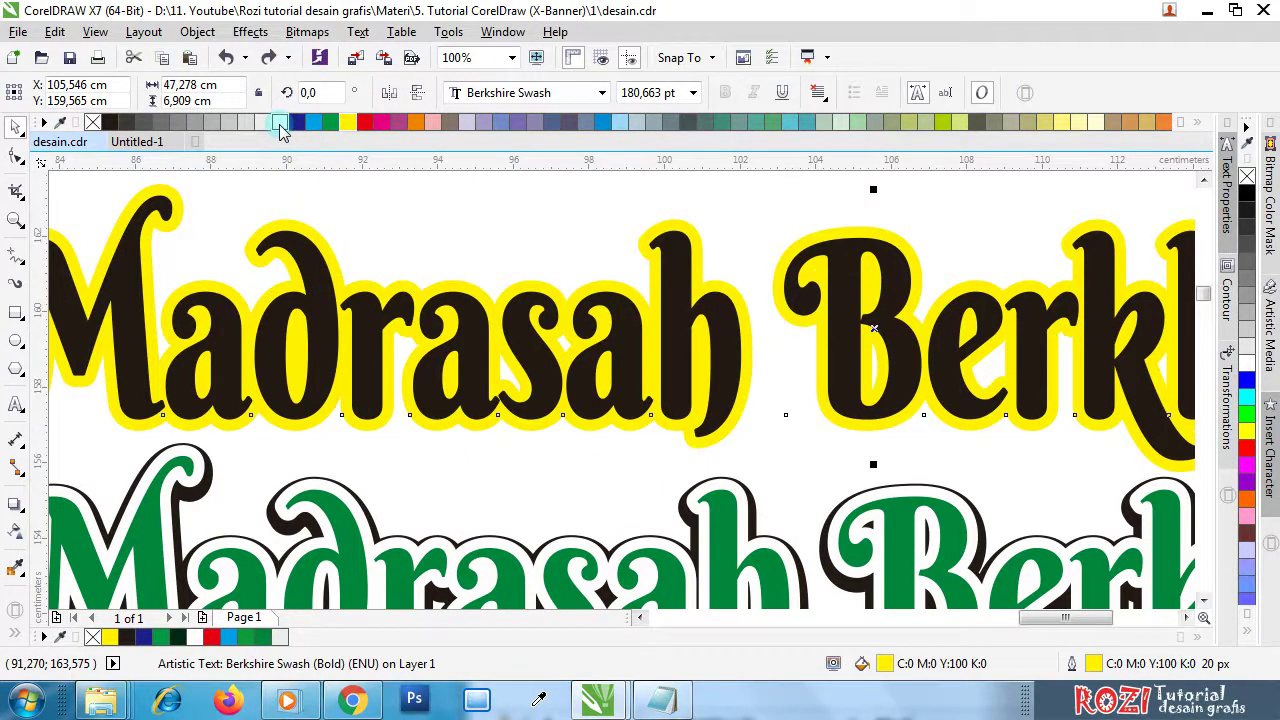
left_click(279, 123)
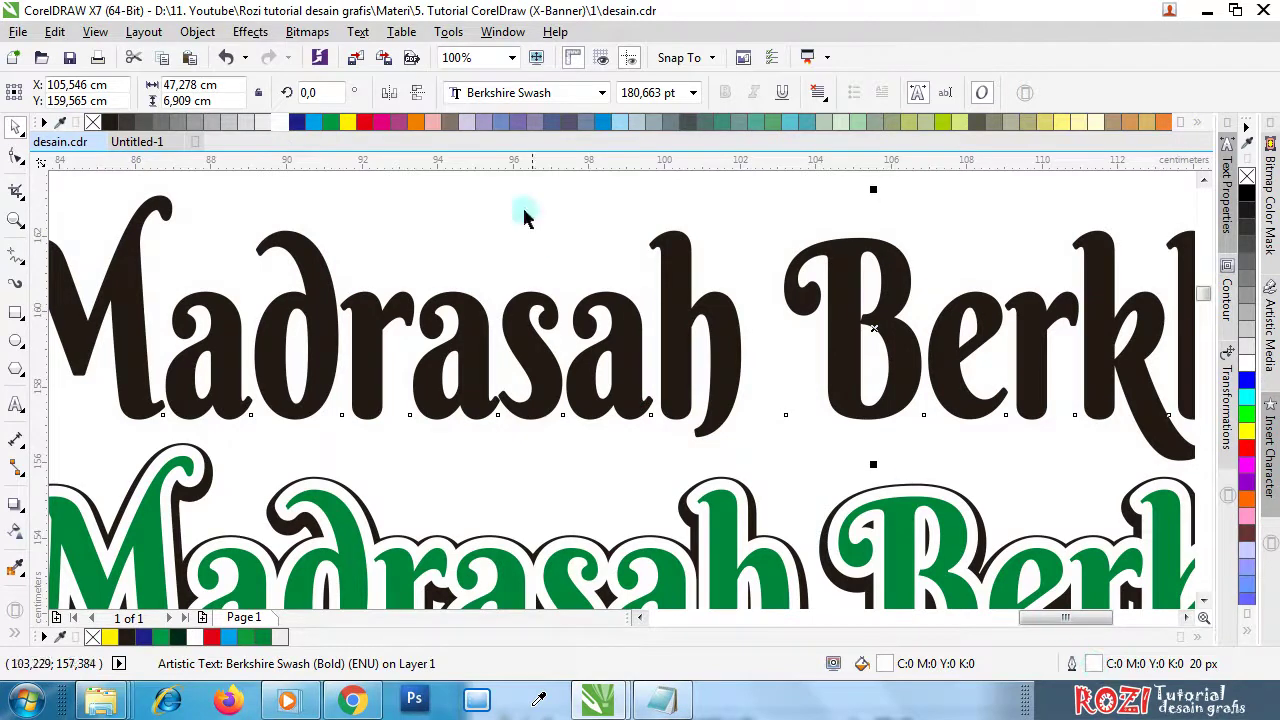
left_click(112, 123)
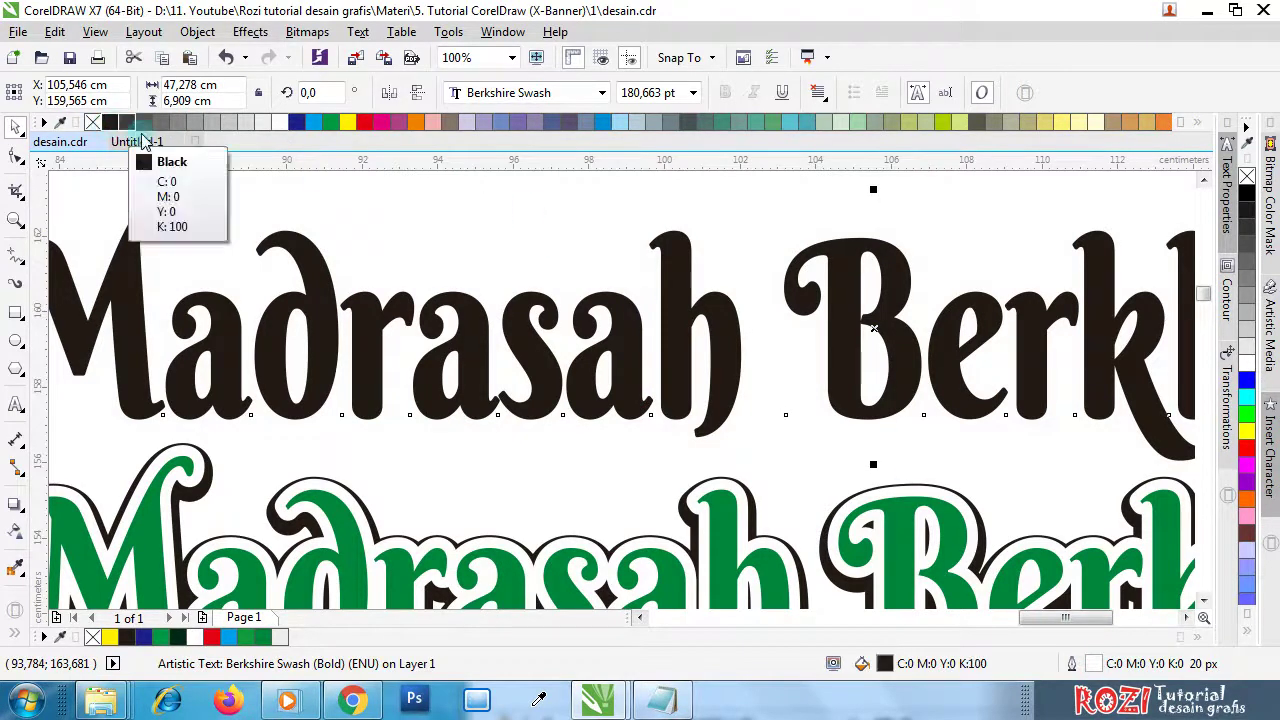
double_click(1096, 664)
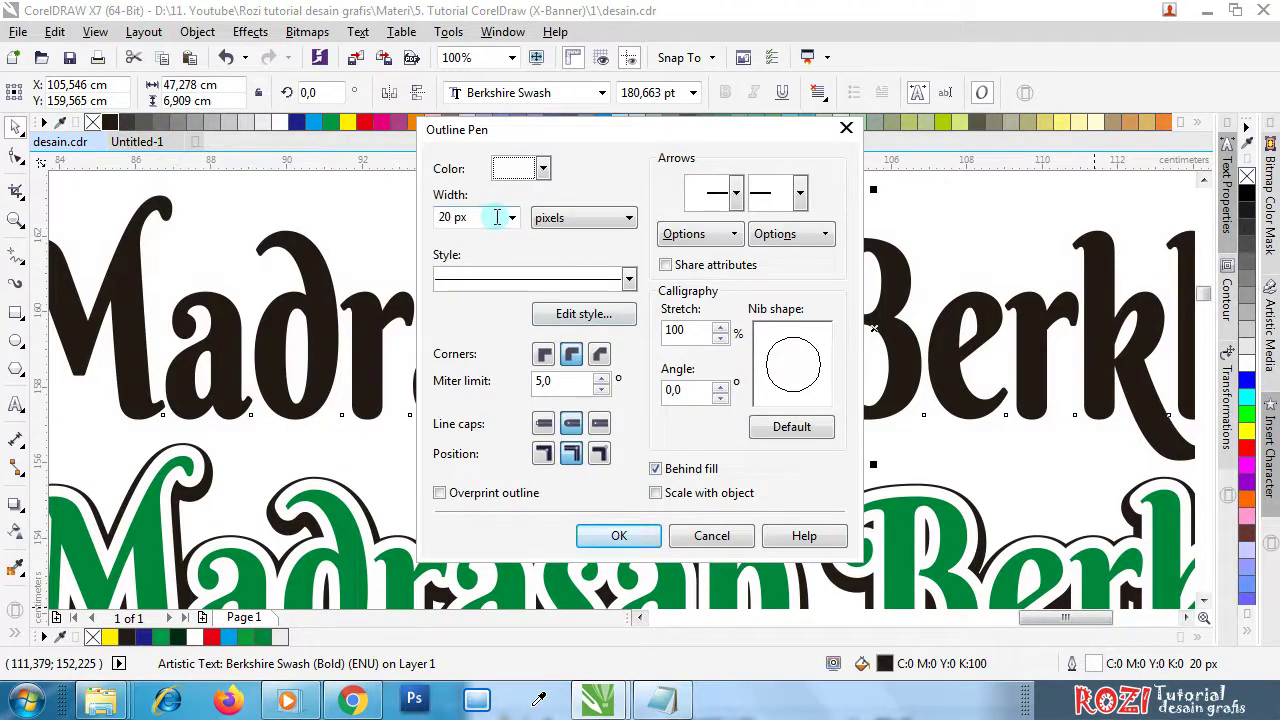
left_click(847, 129)
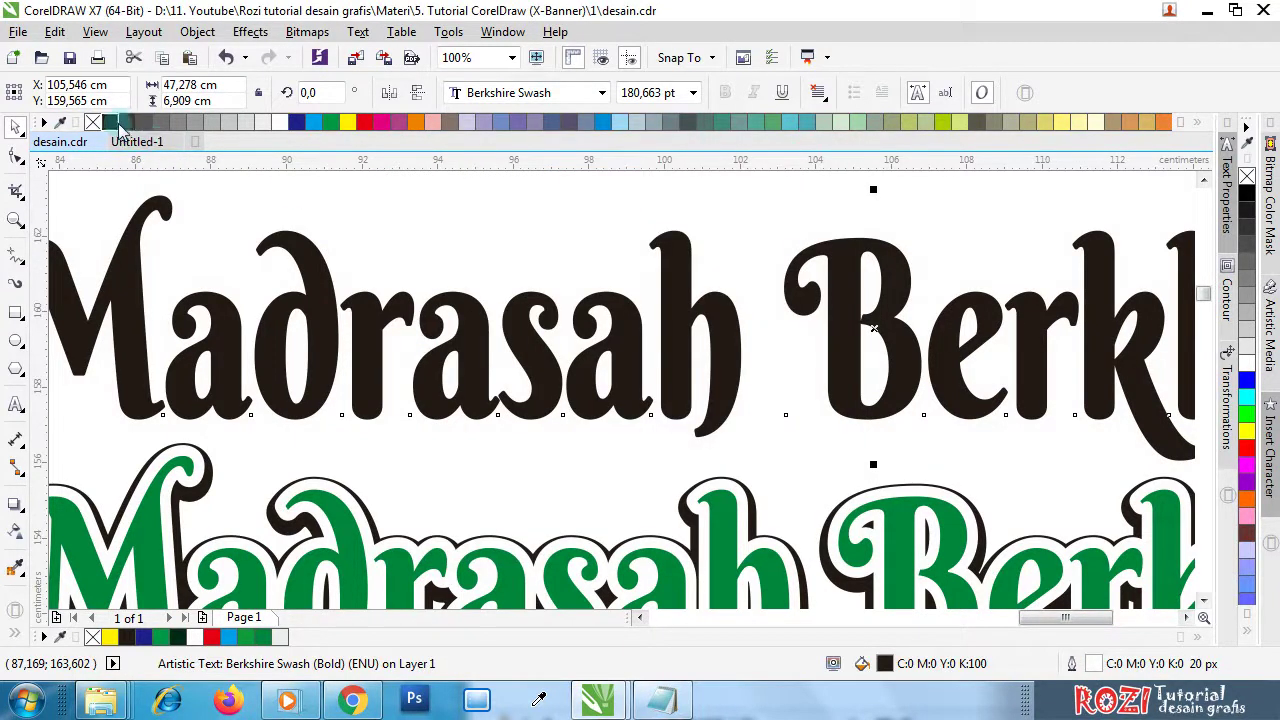
right_click(111, 123)
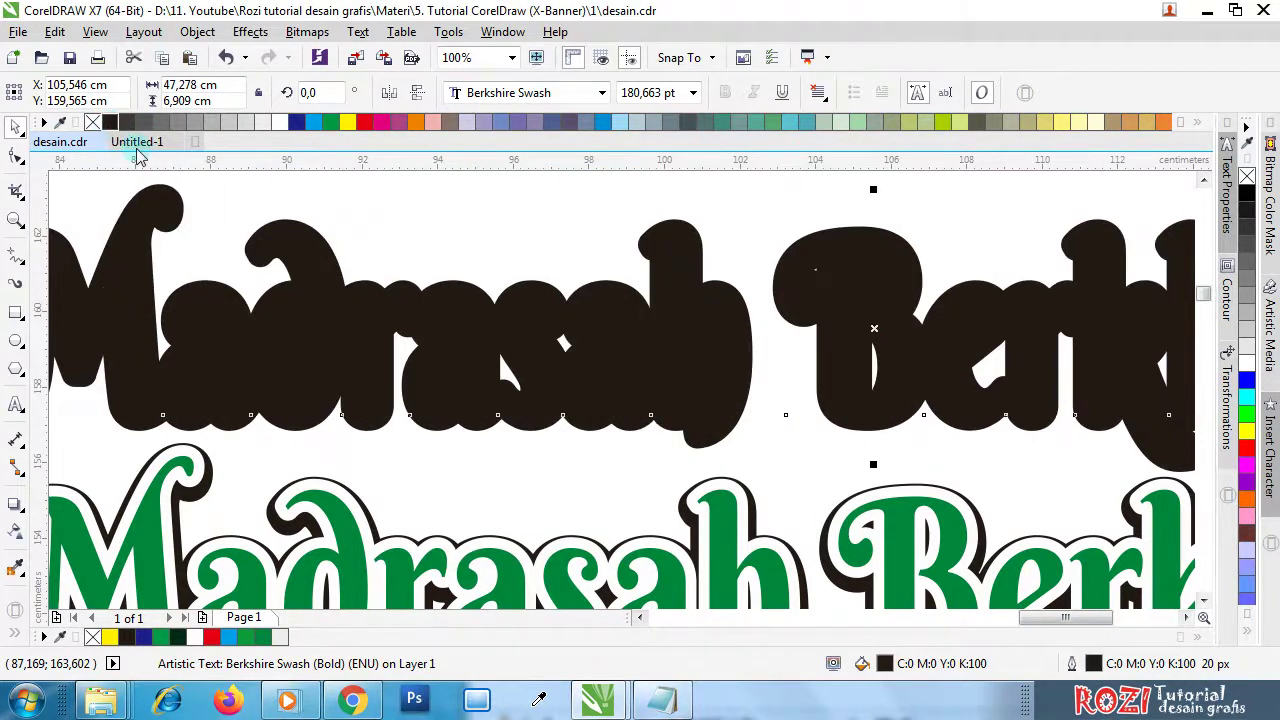
double_click(1094, 664)
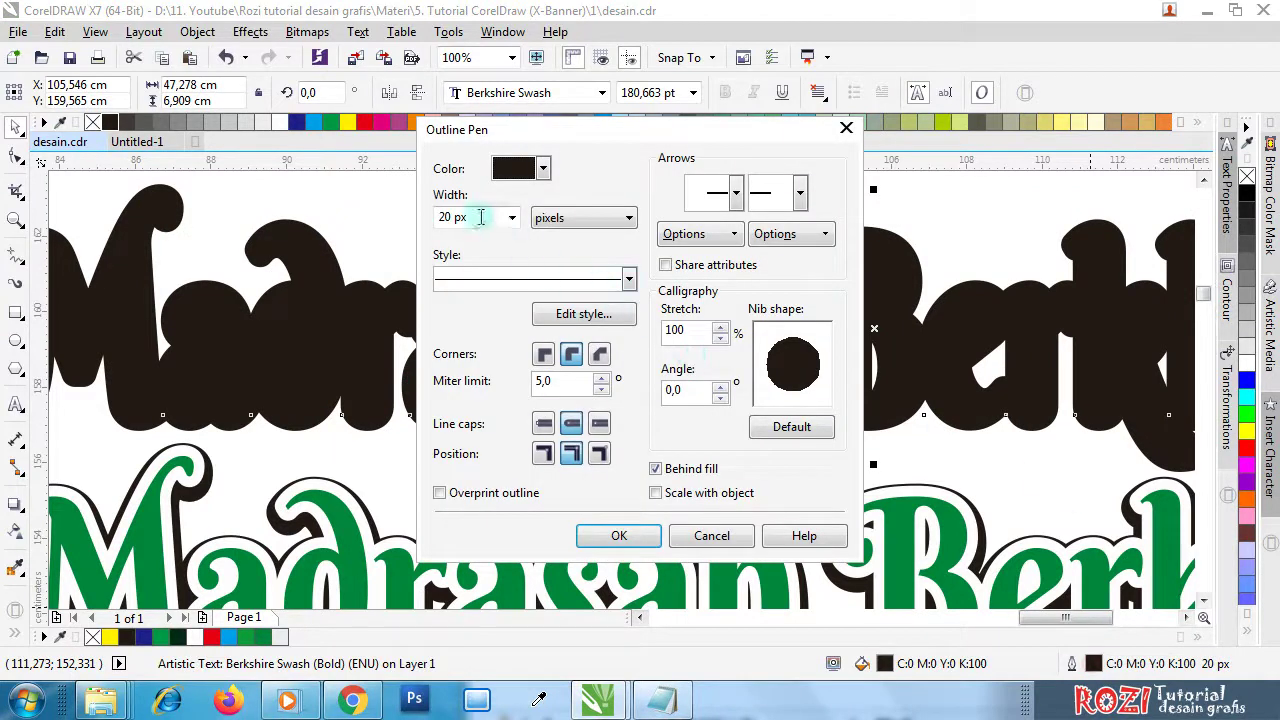
left_click(692, 530)
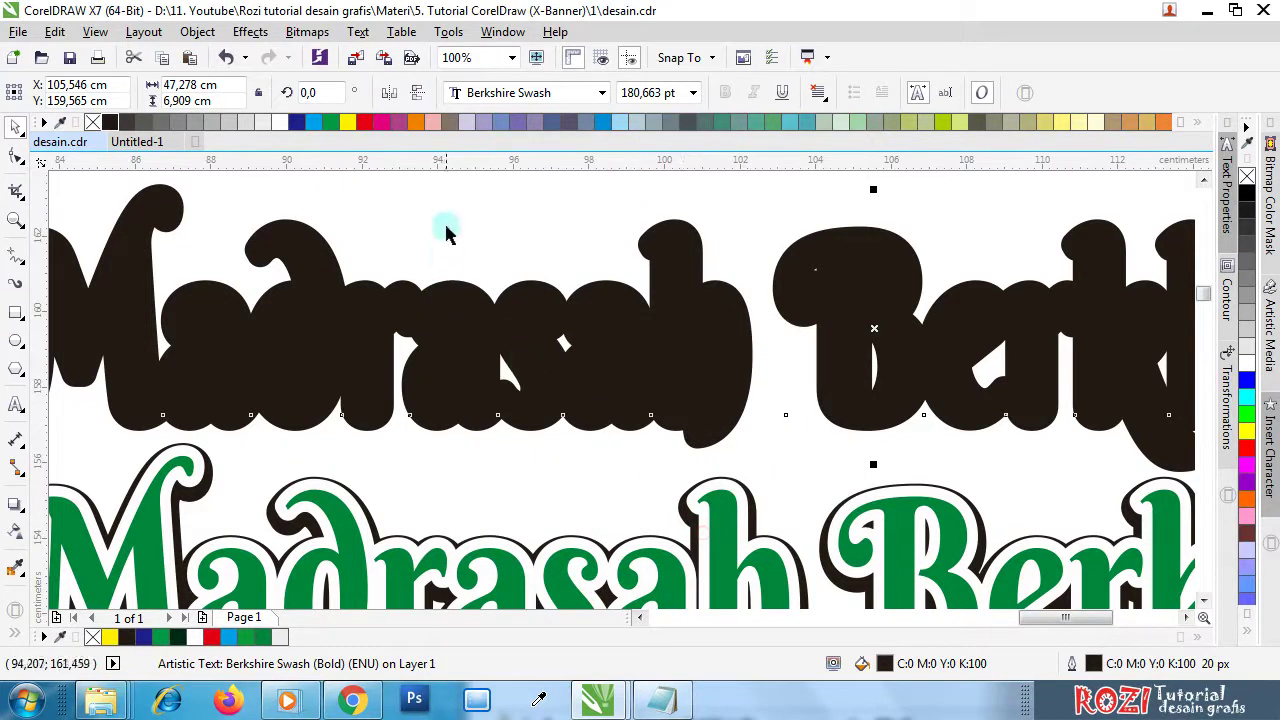
left_click(428, 311)
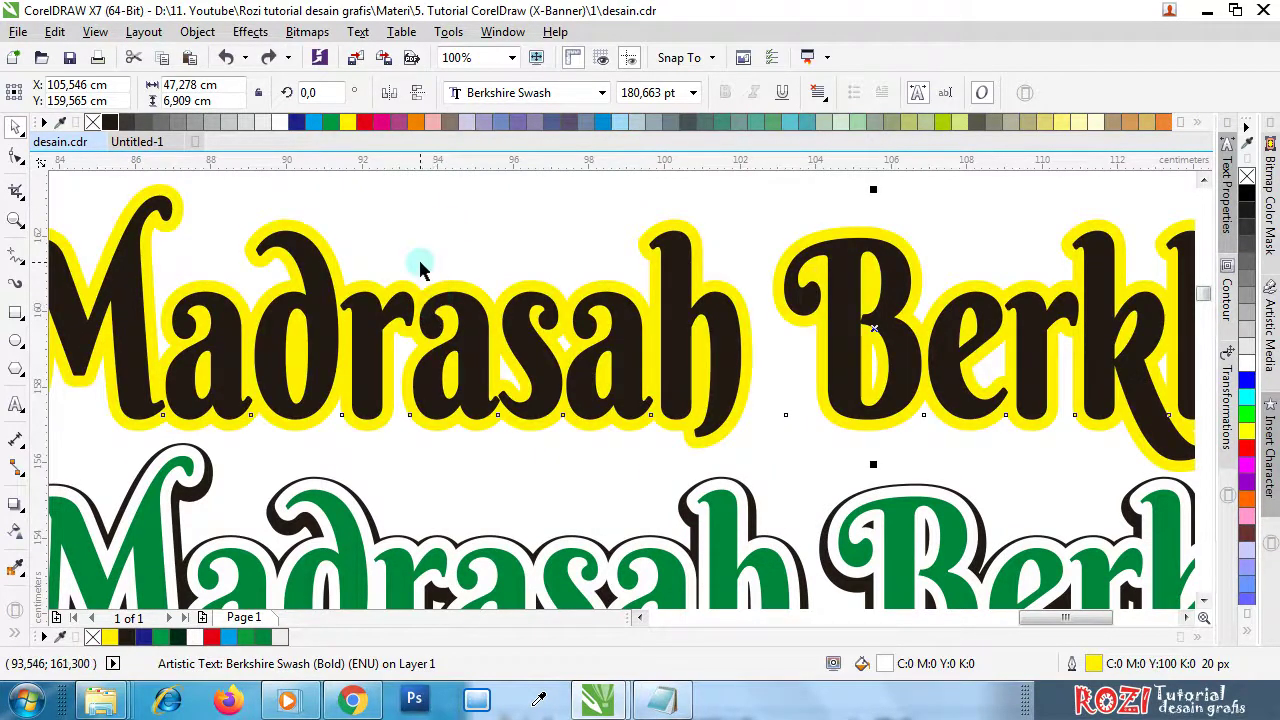
- Try moving the black front text down off its yellow backing, and undo the move
left_click(408, 223)
left_click_drag(371, 294, 371, 334)
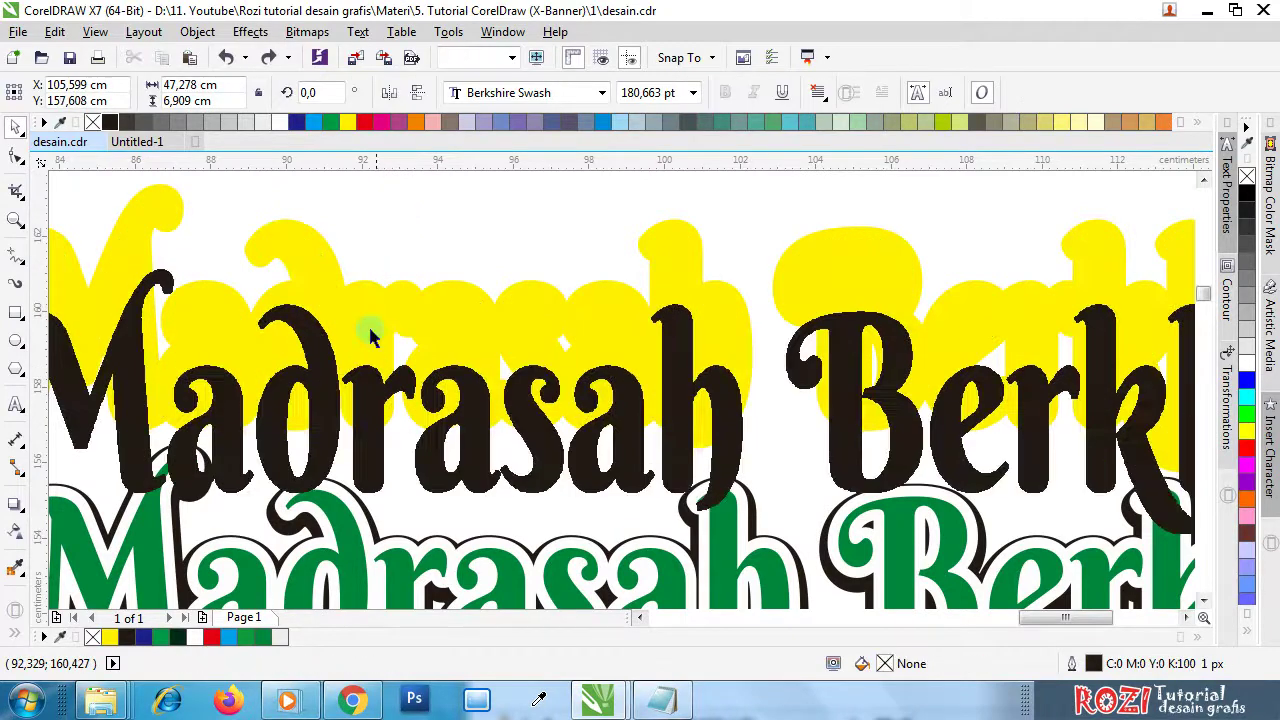
key("ctrl+z")
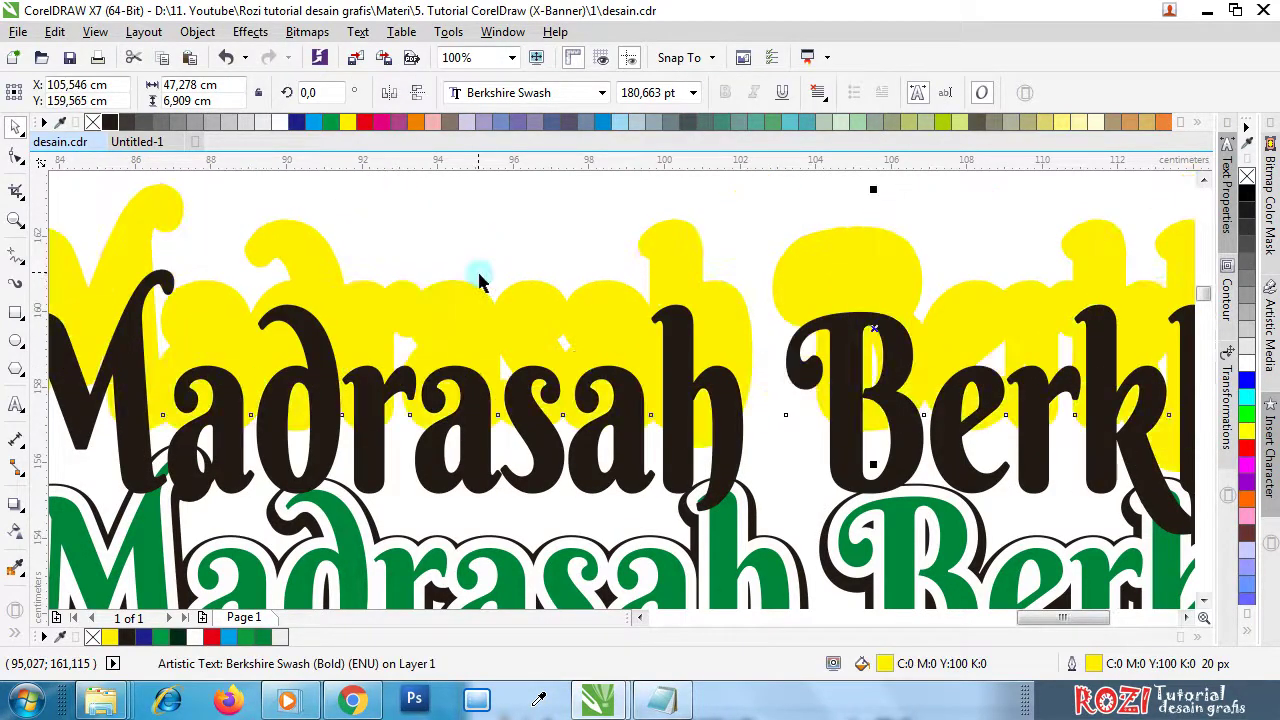
left_click(430, 253)
left_click(367, 286)
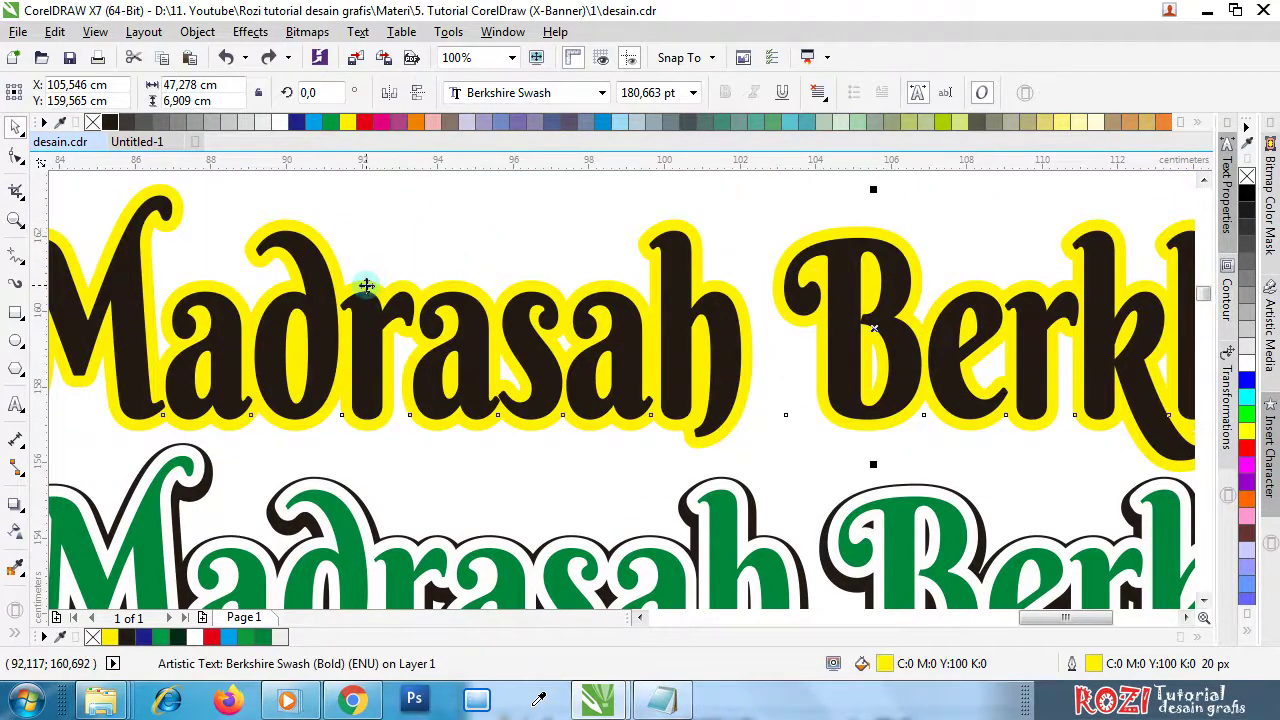
left_click(409, 236)
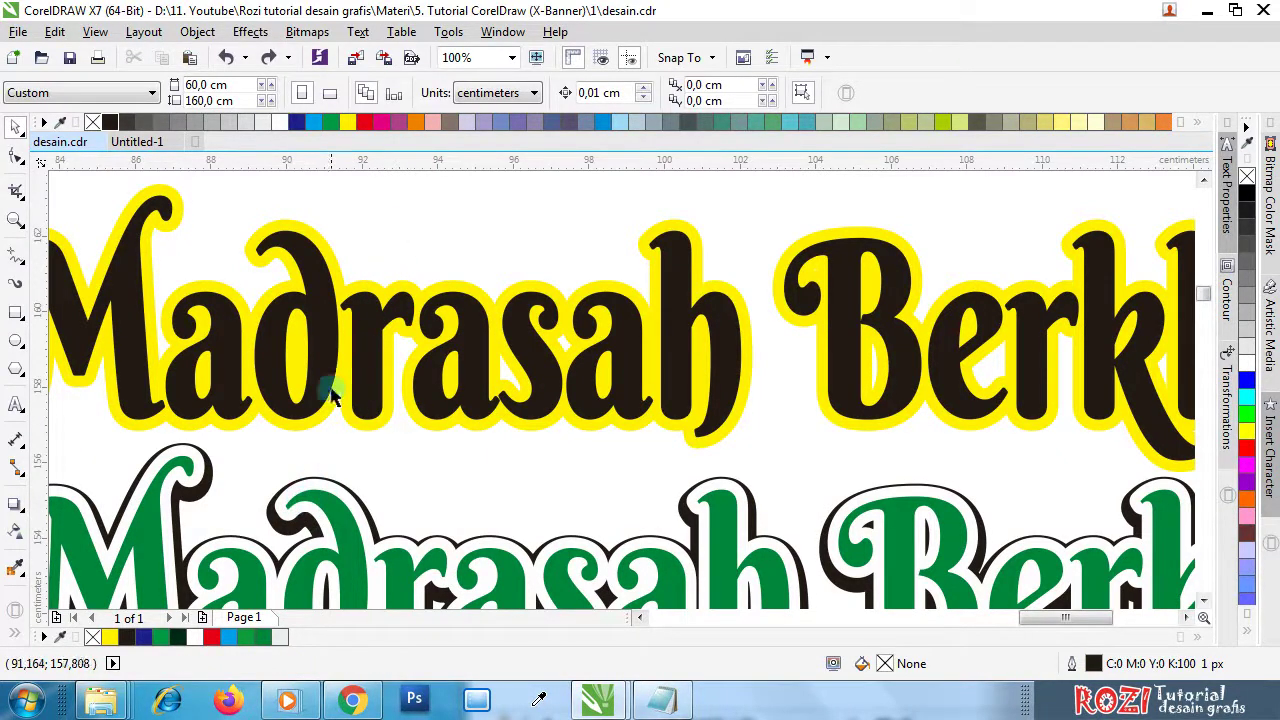
- Sample the green of the finished heading below and apply it to the black front text's fill and outline
left_click(318, 345)
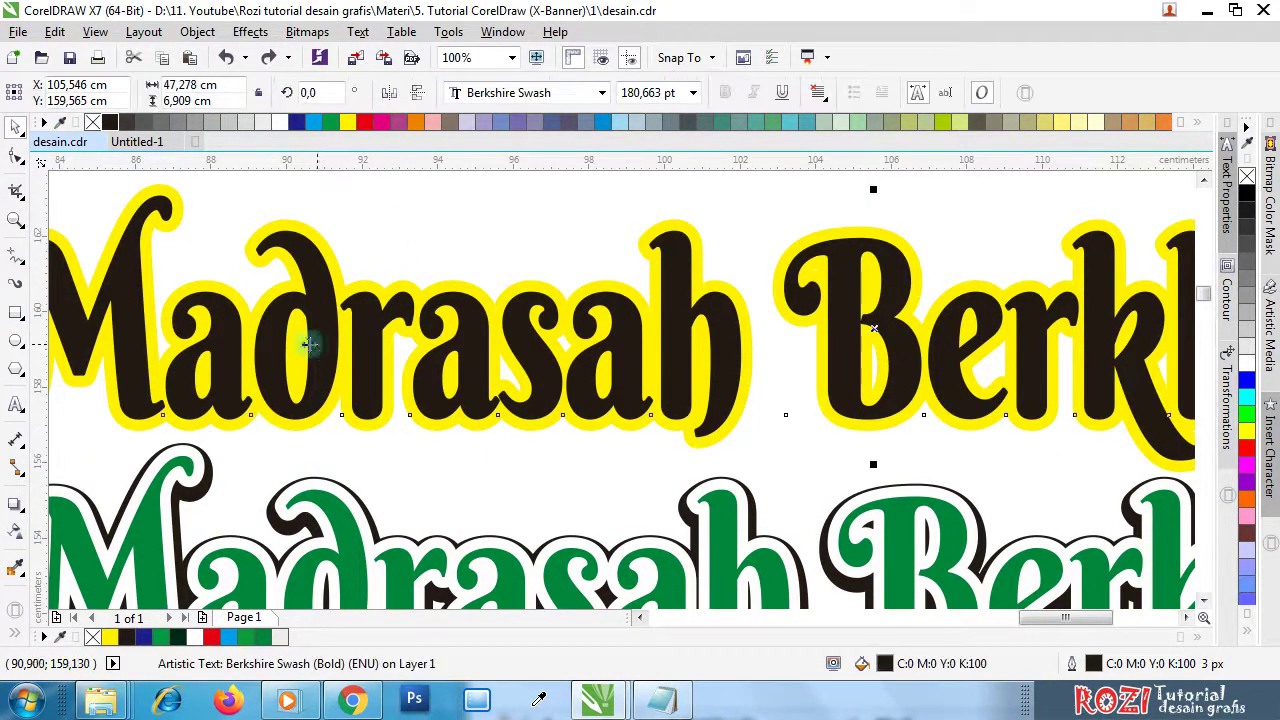
left_click(15, 568)
left_click(177, 531)
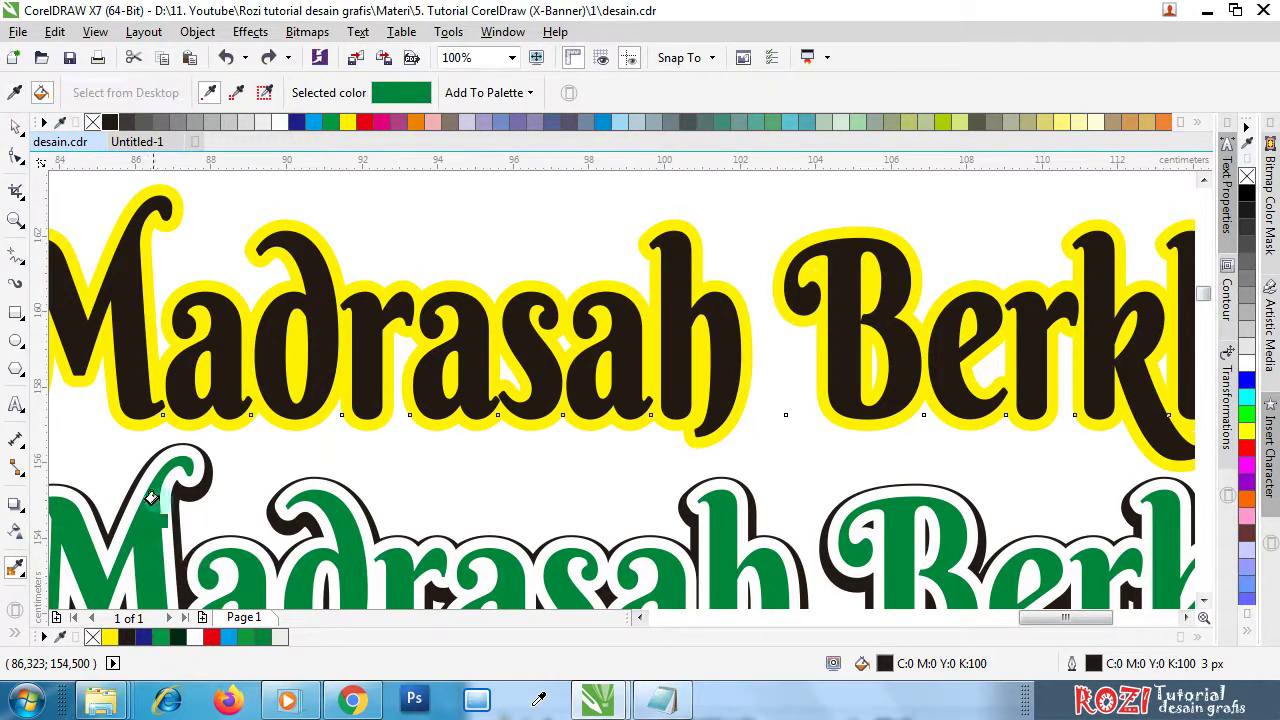
left_click(255, 368)
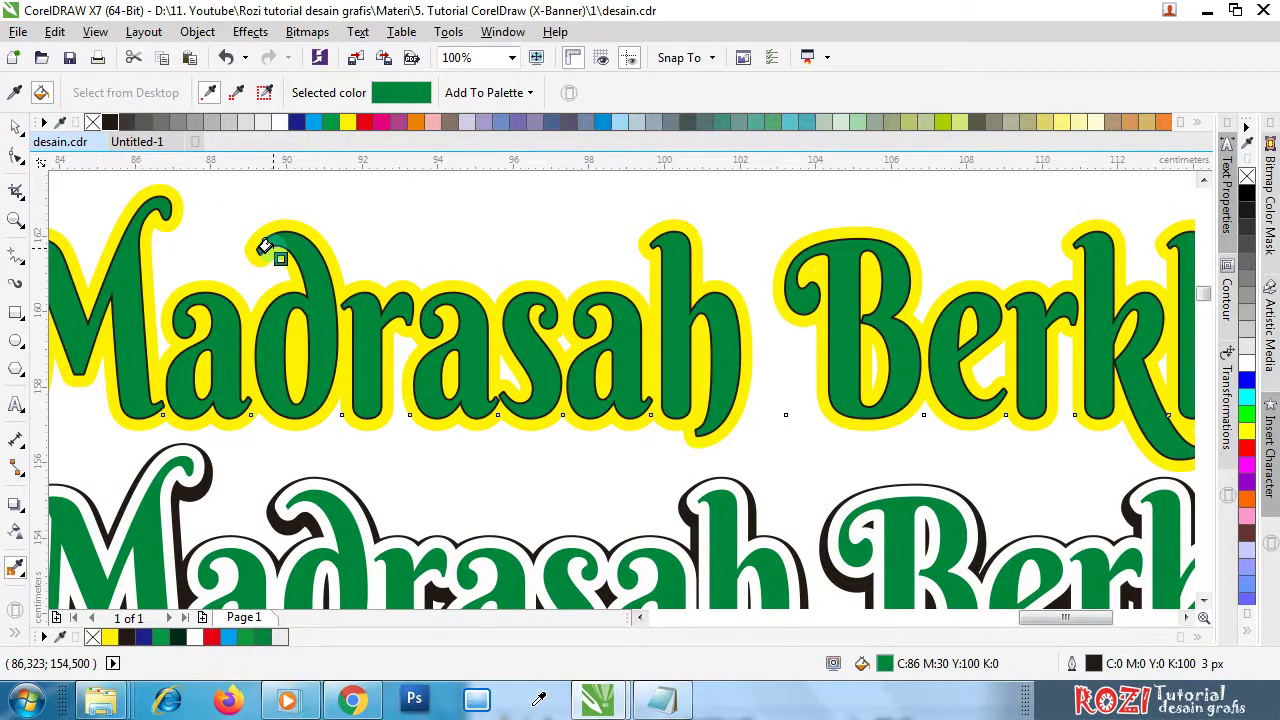
left_click(265, 243)
left_click(15, 126)
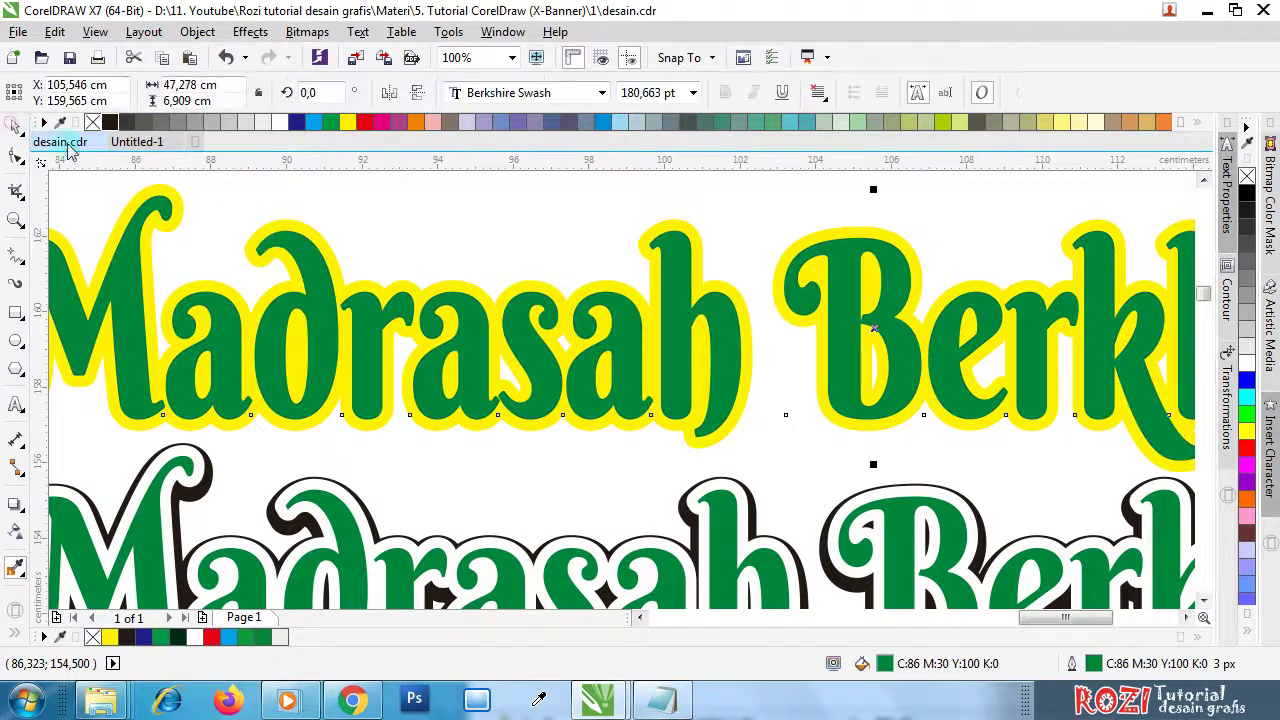
left_click(363, 252)
left_click(370, 305)
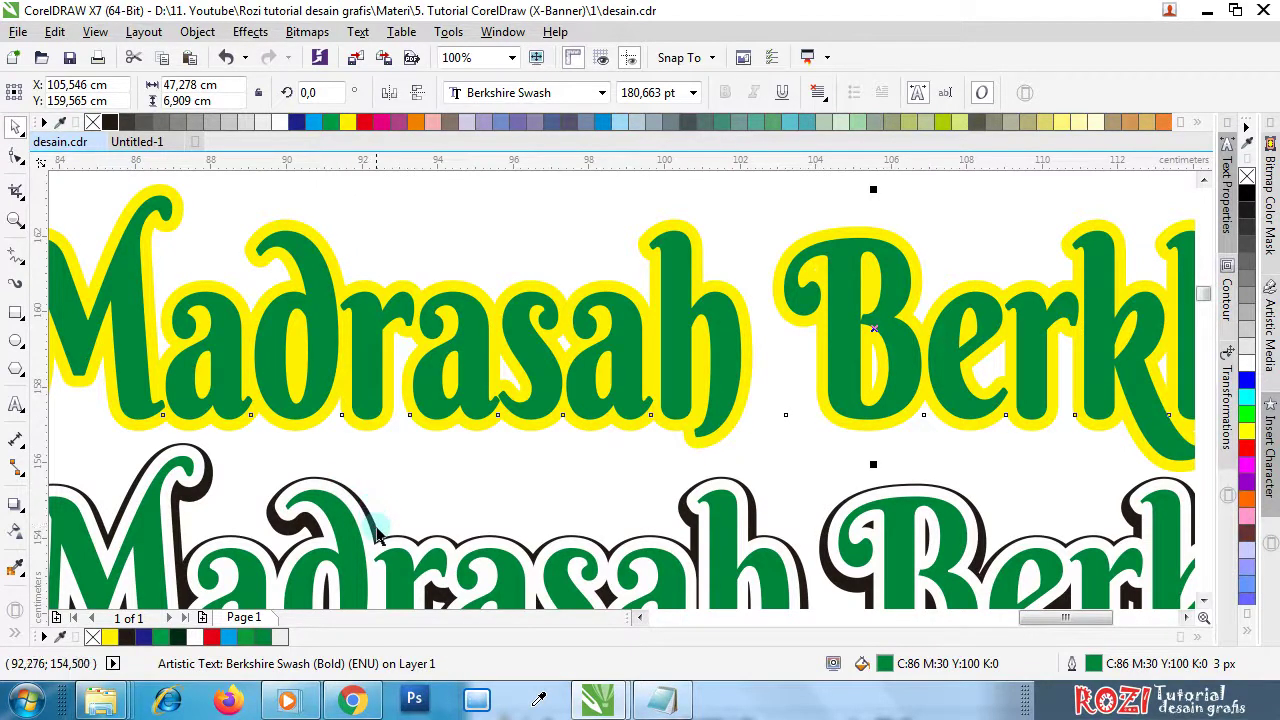
key("Escape")
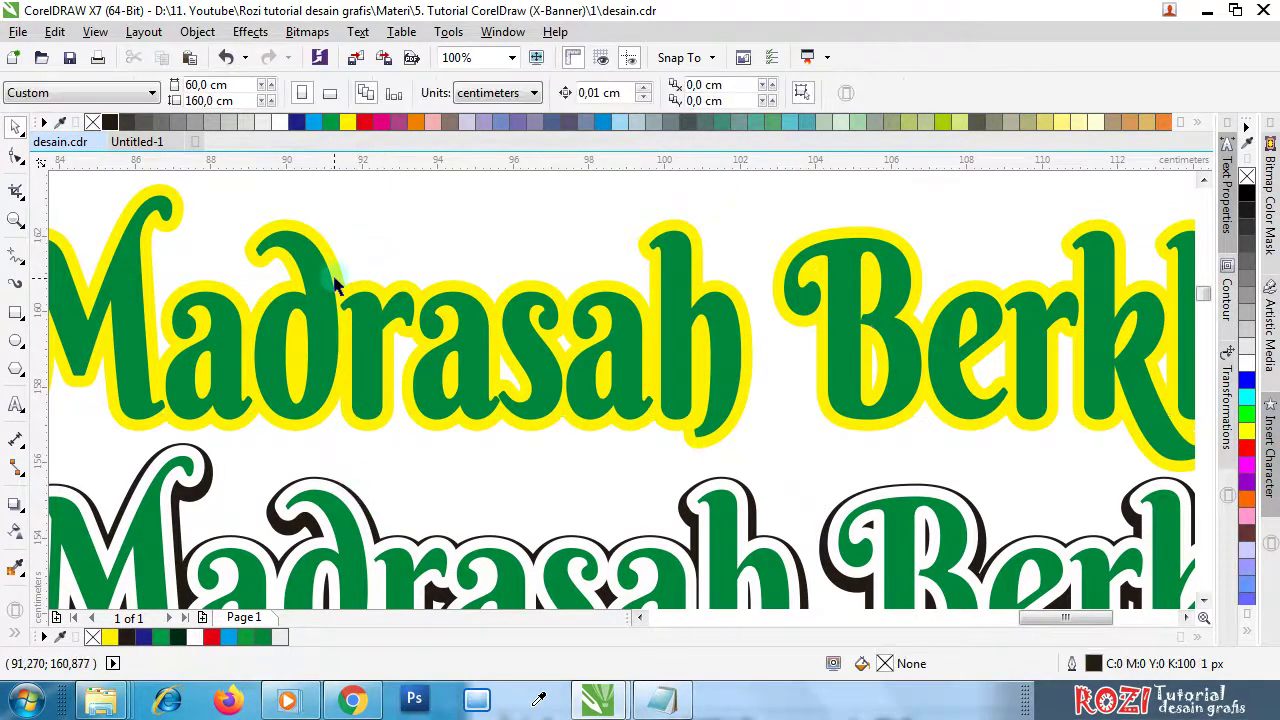
- Copy the yellow backing text to the clipboard and set the original's outline width to 35 px
left_click(339, 265)
right_click(339, 264)
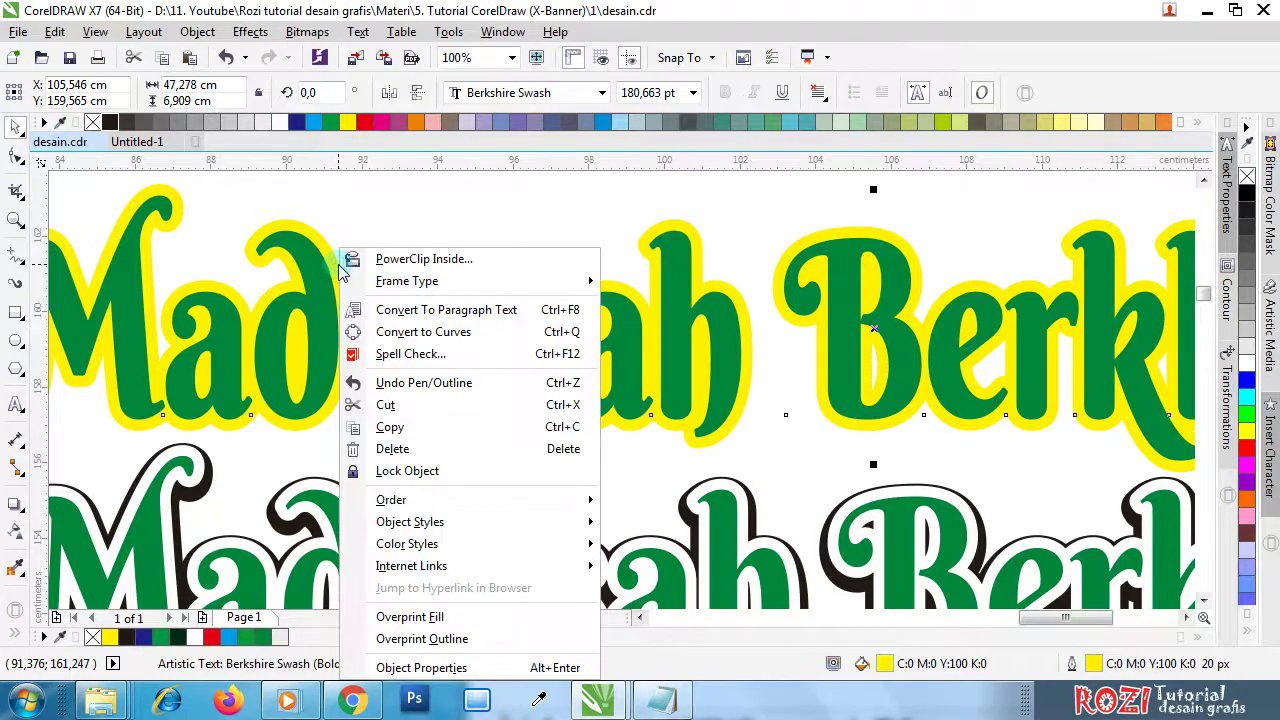
left_click(400, 425)
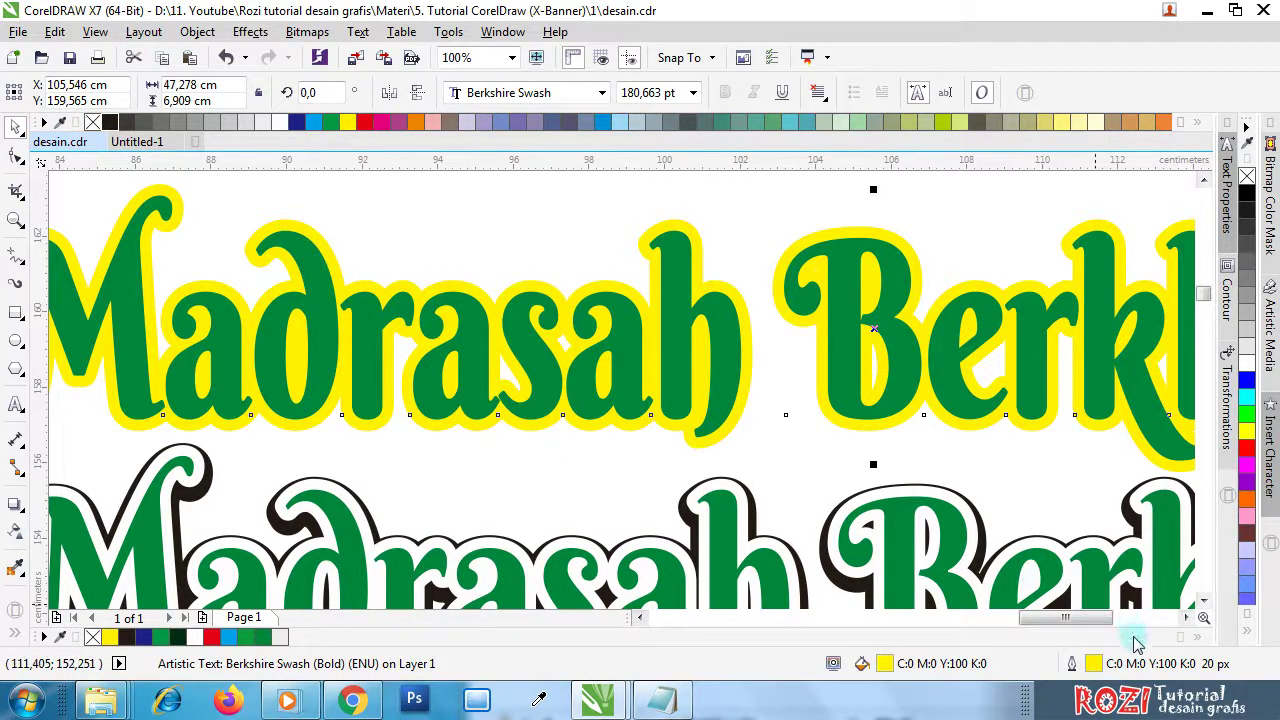
double_click(1094, 665)
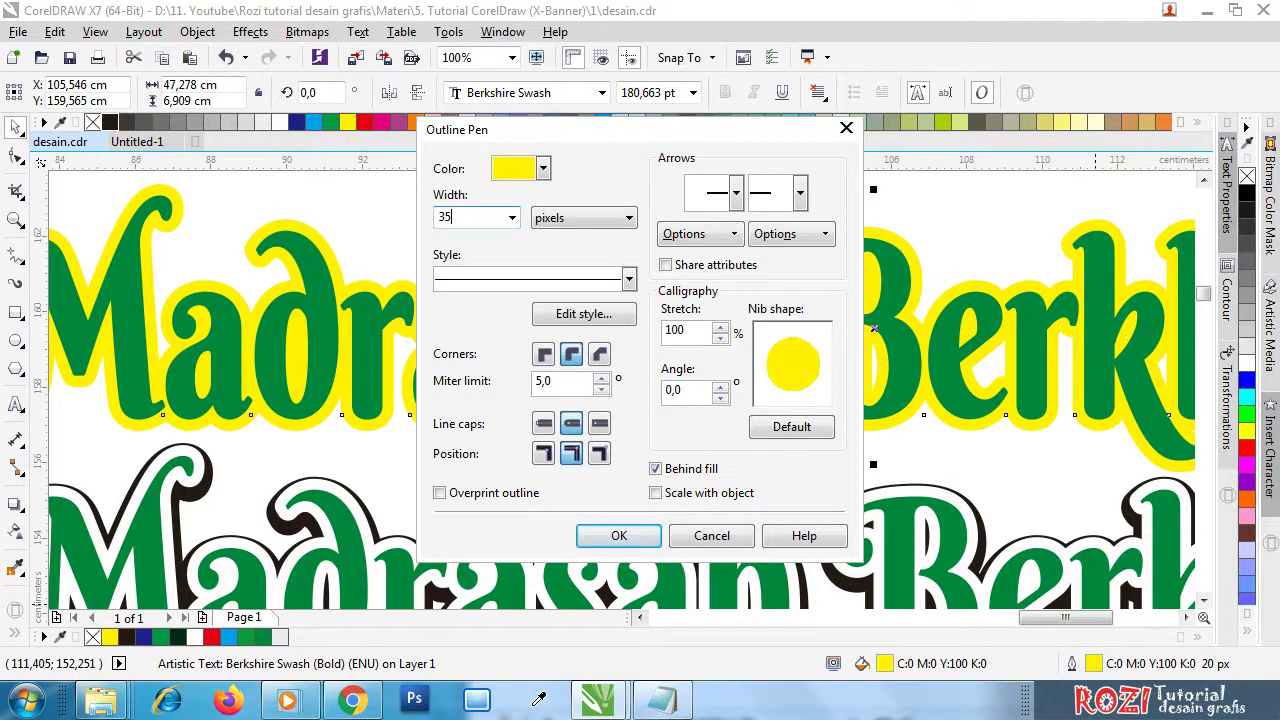
type("35")
left_click(620, 537)
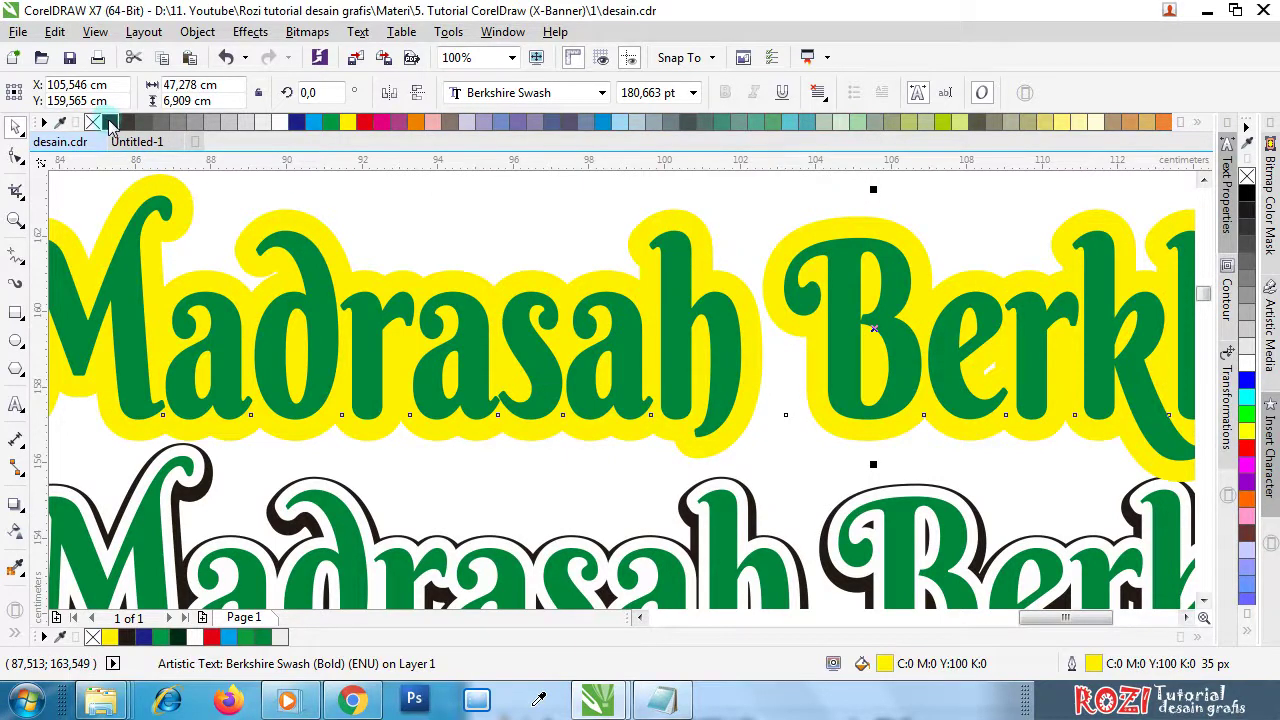
- Make the fill and outline of the 35 px backing text black, and paste the copied yellow text over it
left_click(110, 122)
right_click(110, 122)
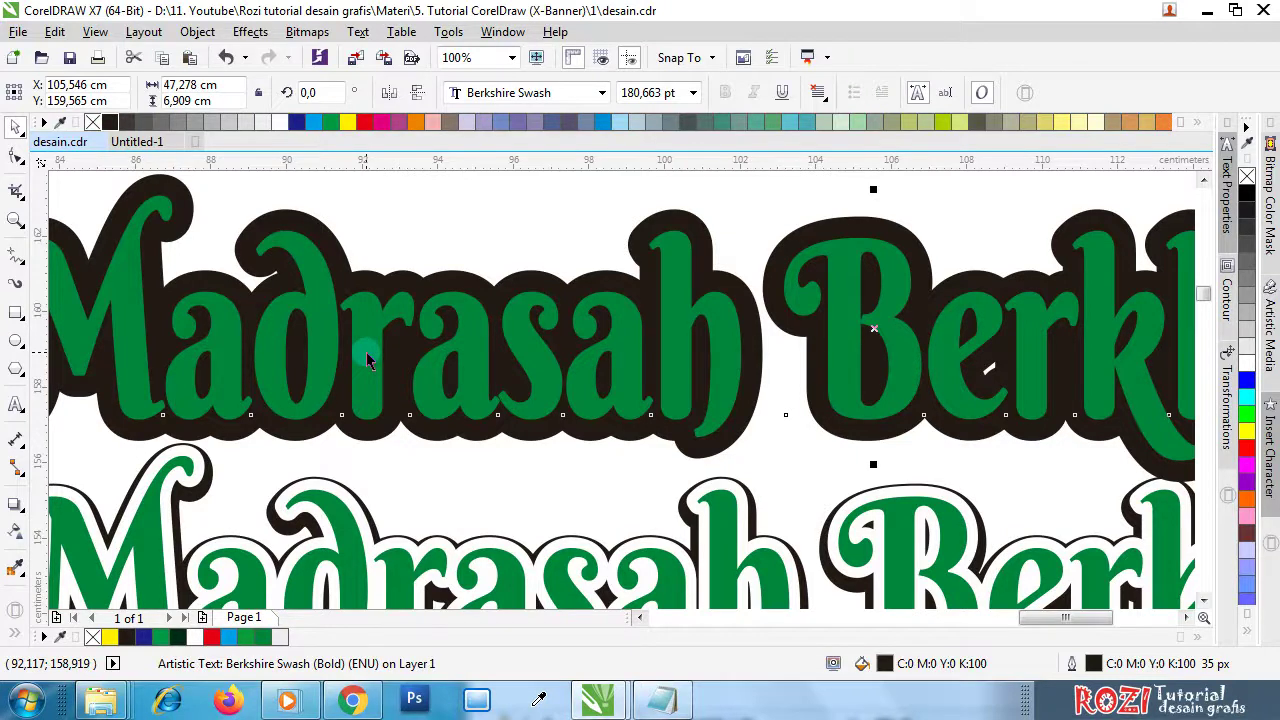
left_click(339, 289)
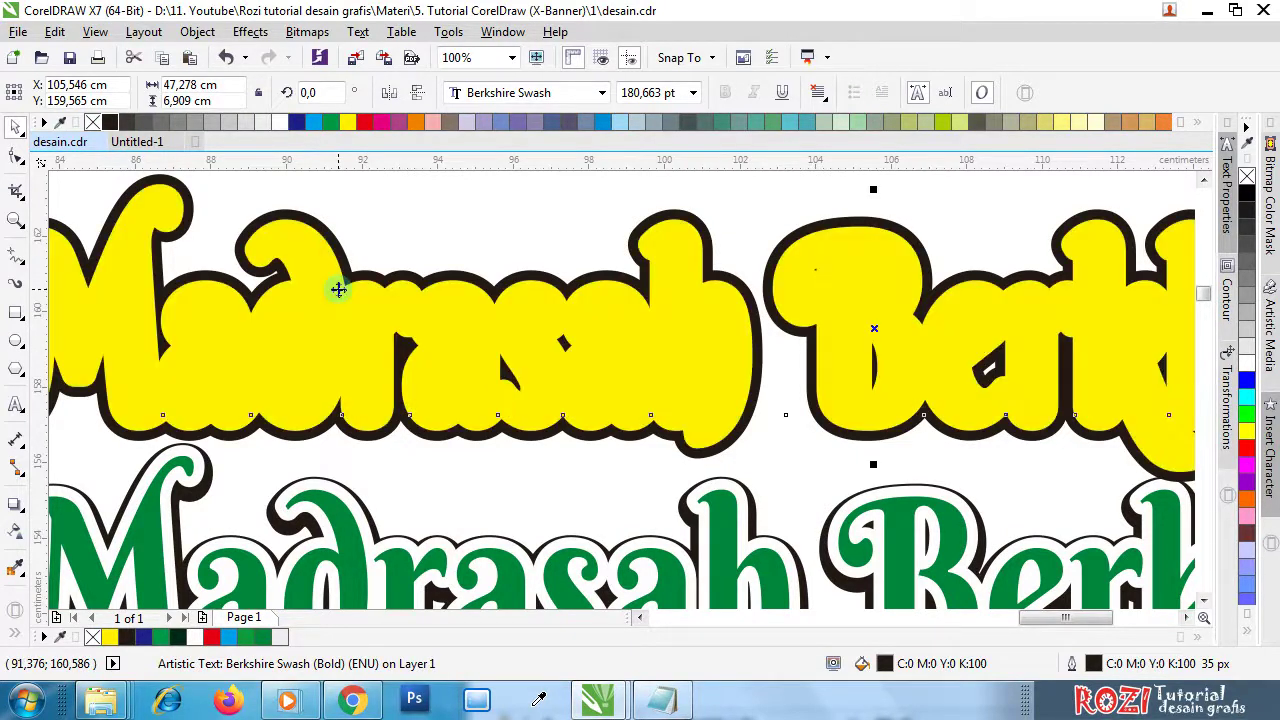
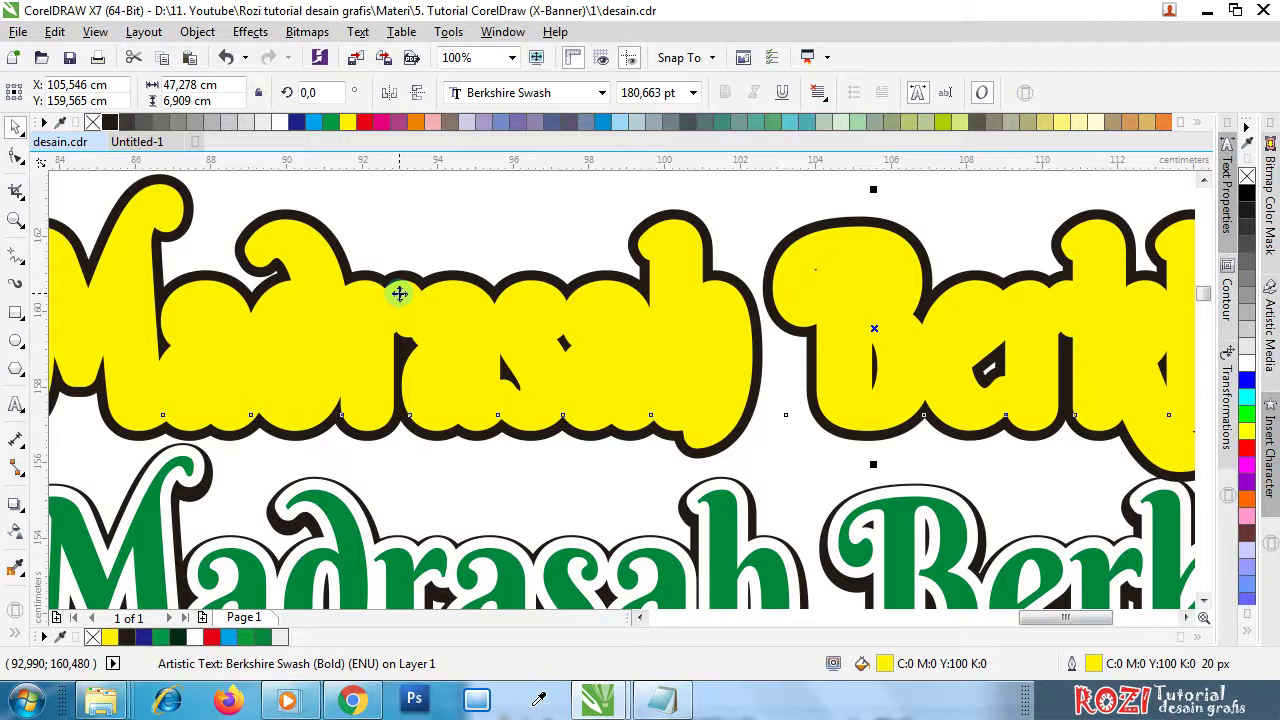
- Send the pasted yellow text one level back, behind the green "Madrasah Berkharisma" text
key("ctrl+PageDown")
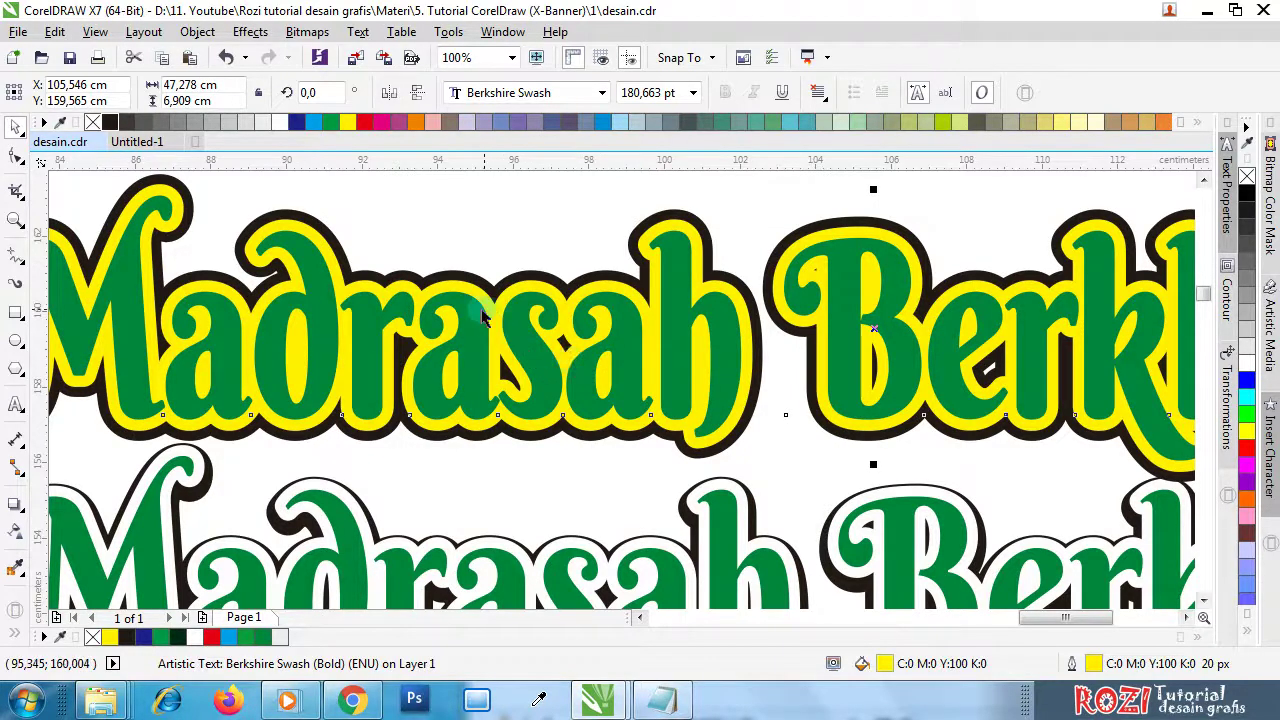
left_click(414, 234)
scroll(375, 400, "down", 2)
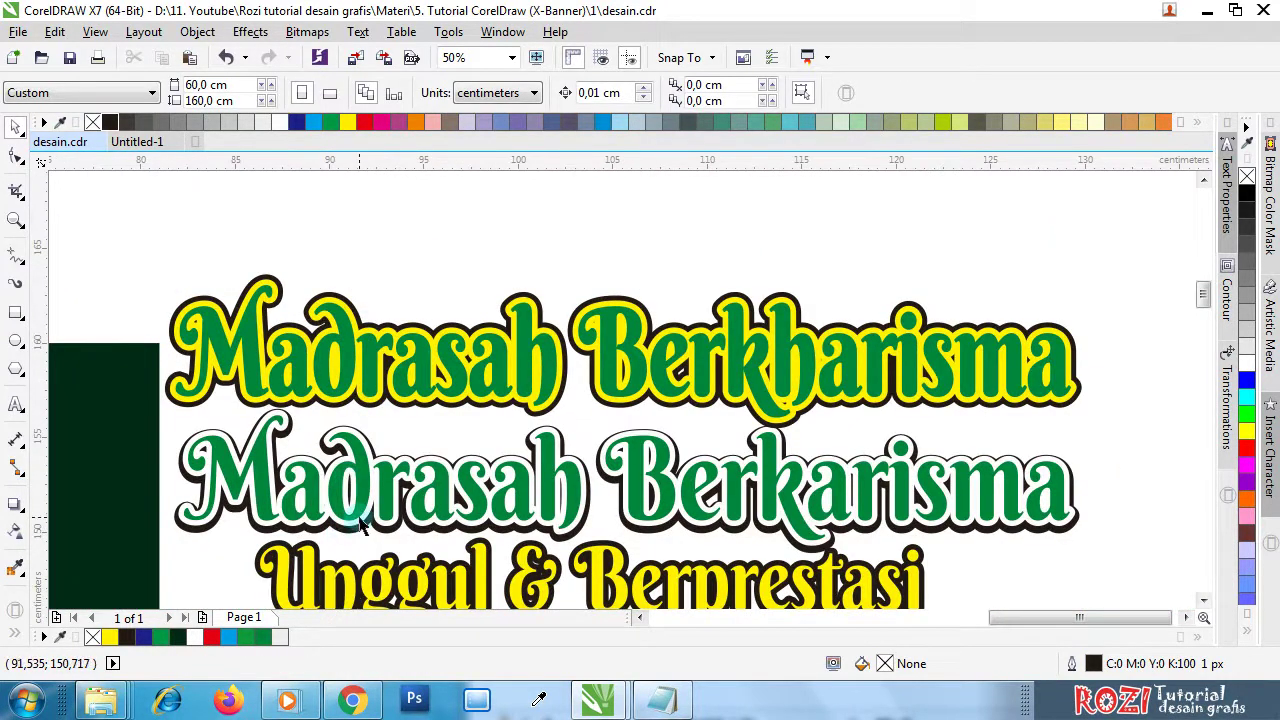
- Nudge the black backing text down to Y 159,42 cm so it shows more below the yellow layer
scroll(345, 435, "up", 2)
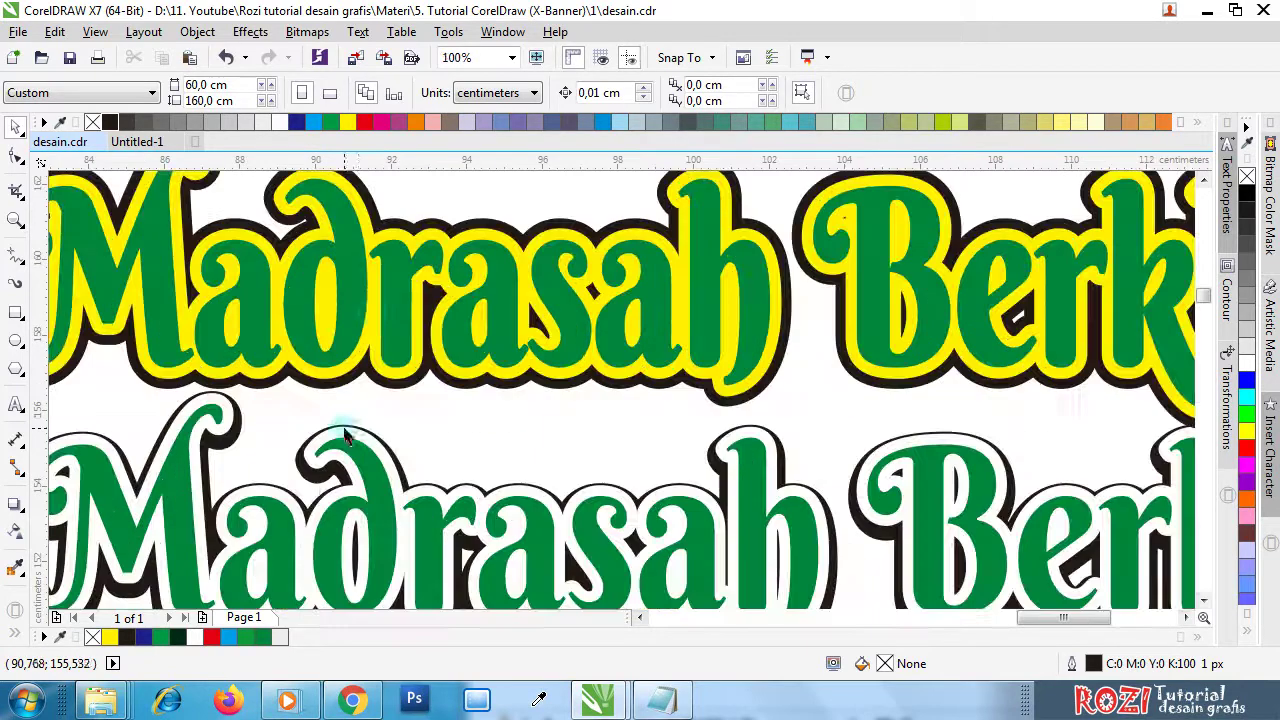
left_click(391, 385)
scroll(392, 386, "up", 1)
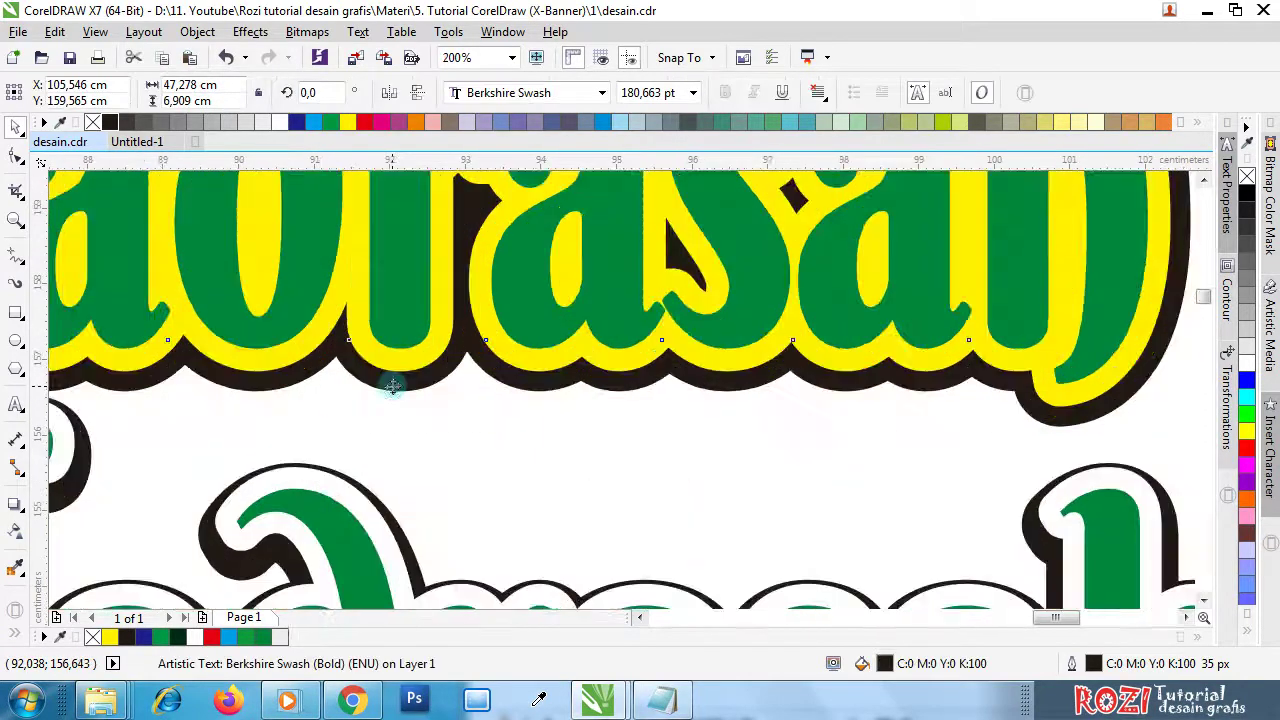
scroll(392, 386, "up", 1)
scroll(391, 390, "down", 2)
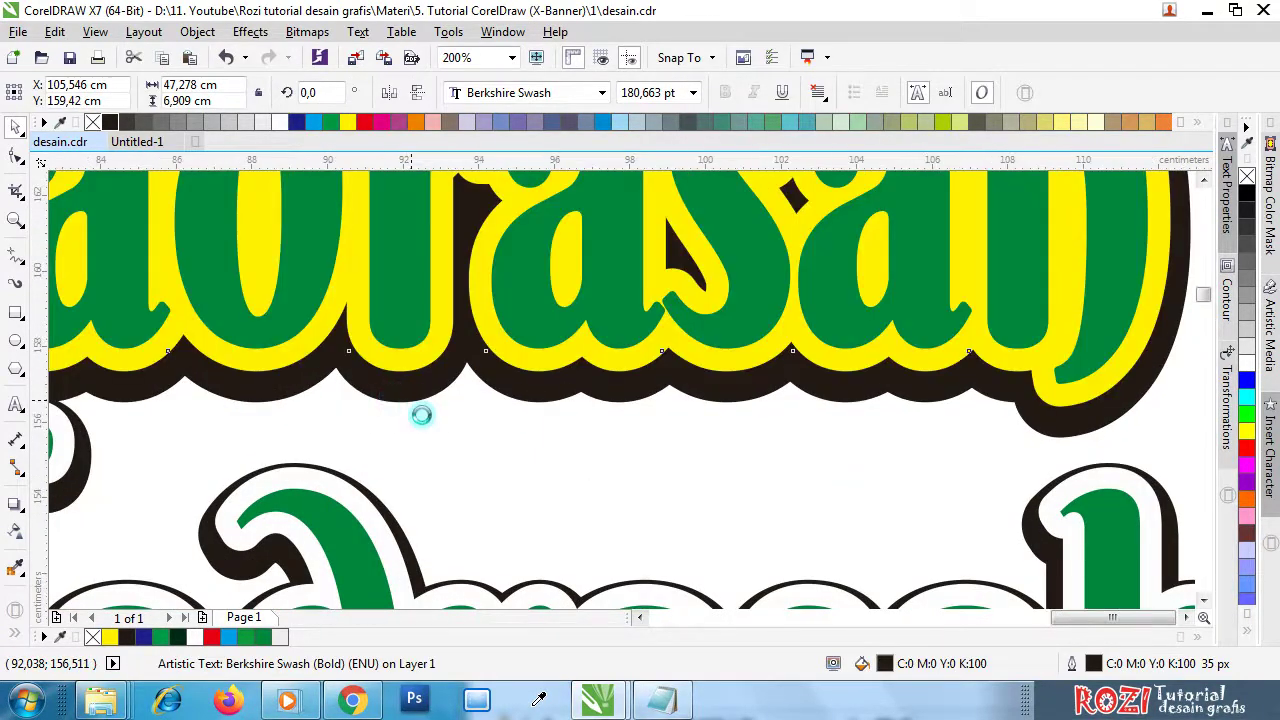
scroll(420, 410, "down", 1)
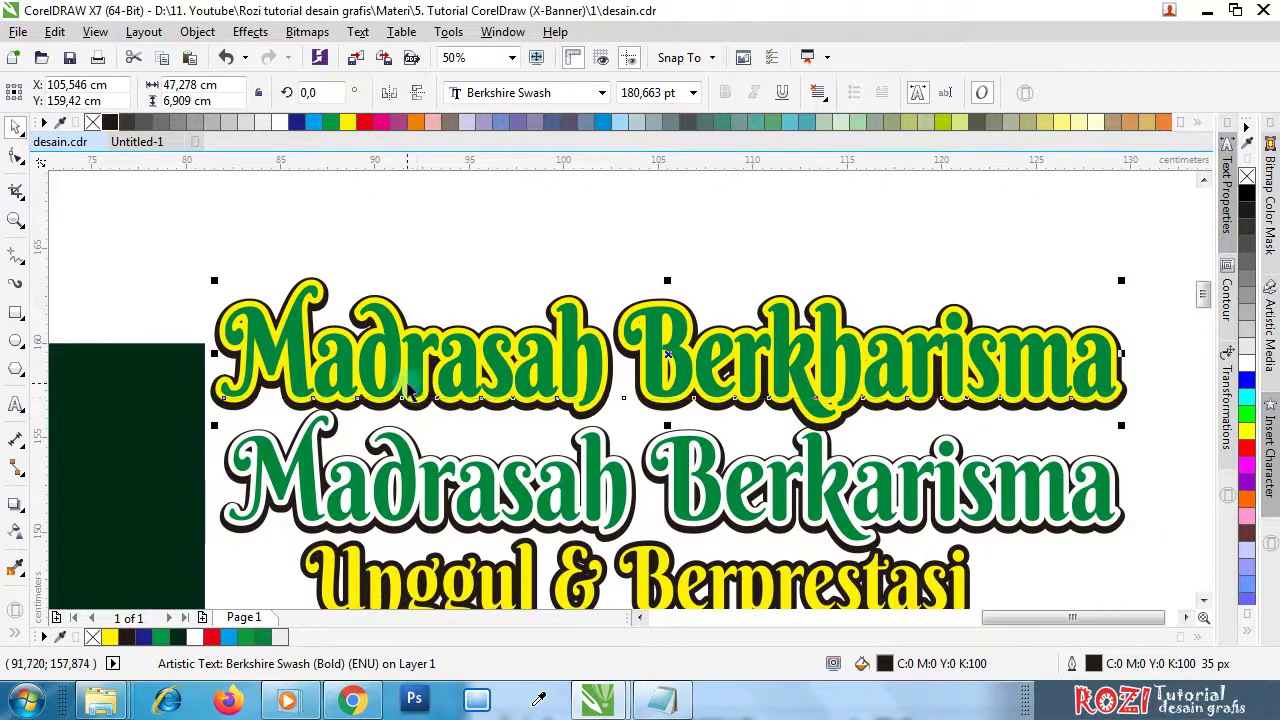
scroll(410, 408, "up", 1)
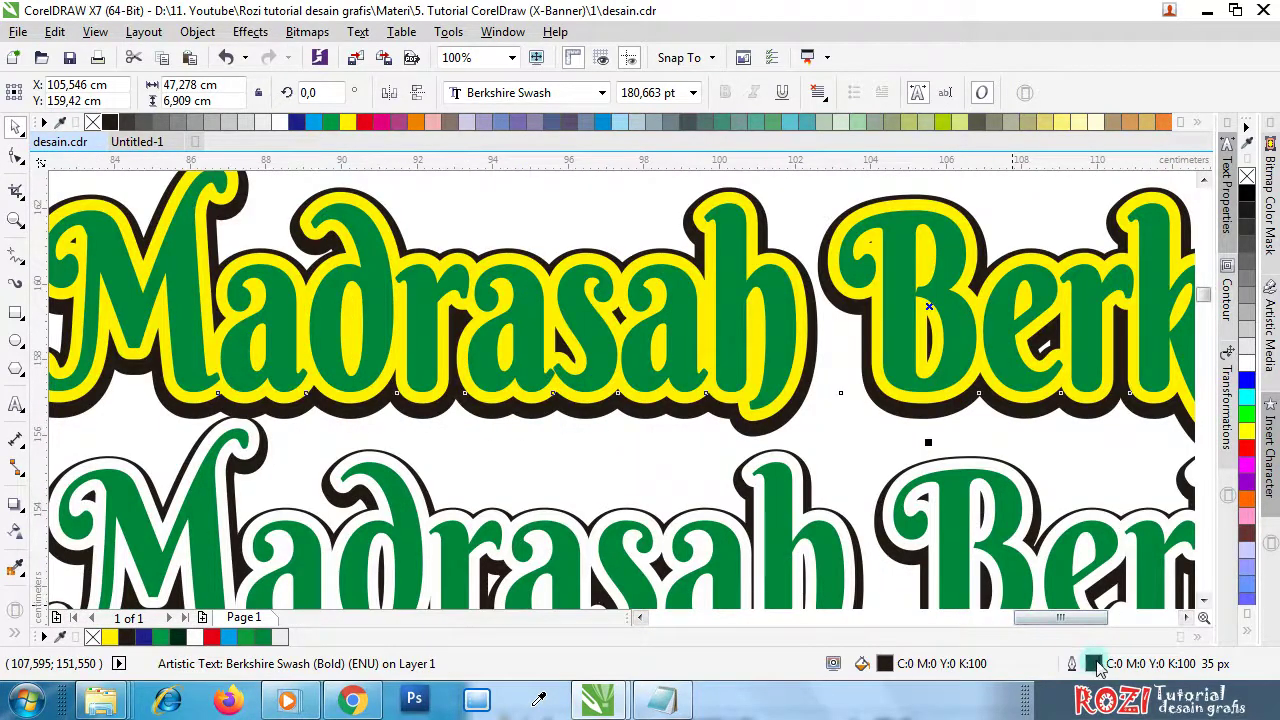
- Set the outline width of the black backing text to 30 px
double_click(1096, 665)
type("3")
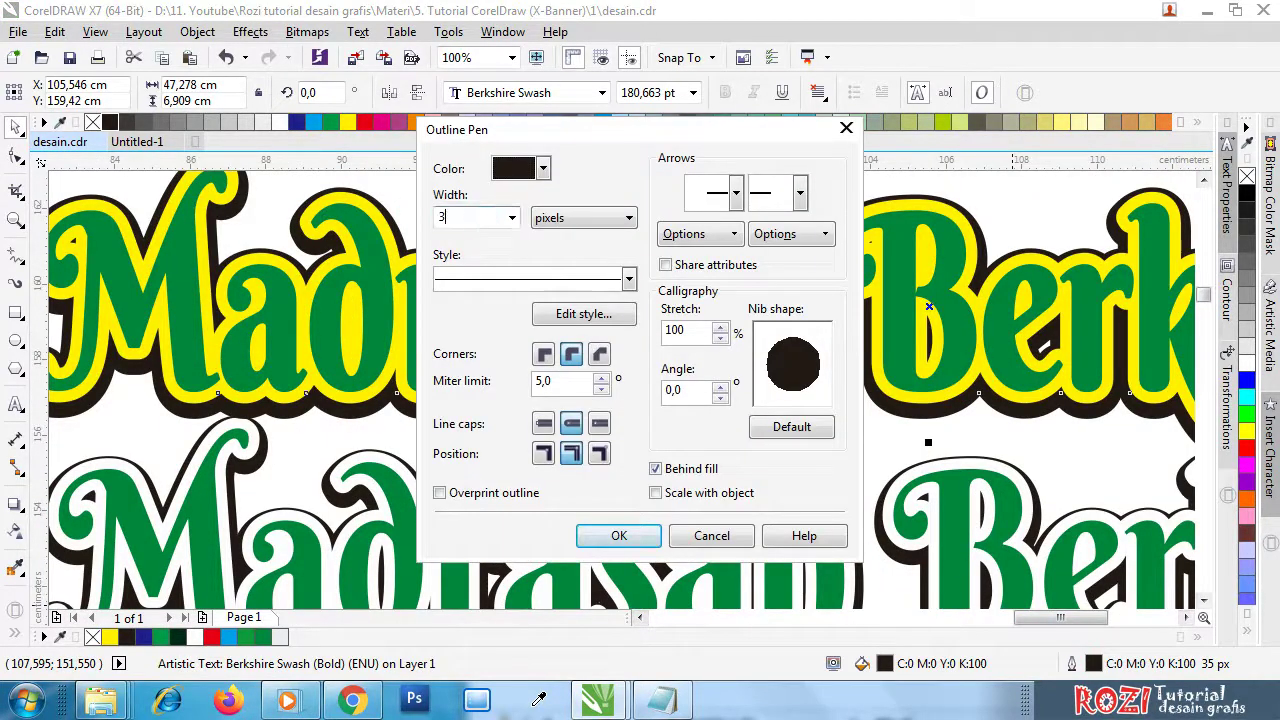
type("0")
key("Return")
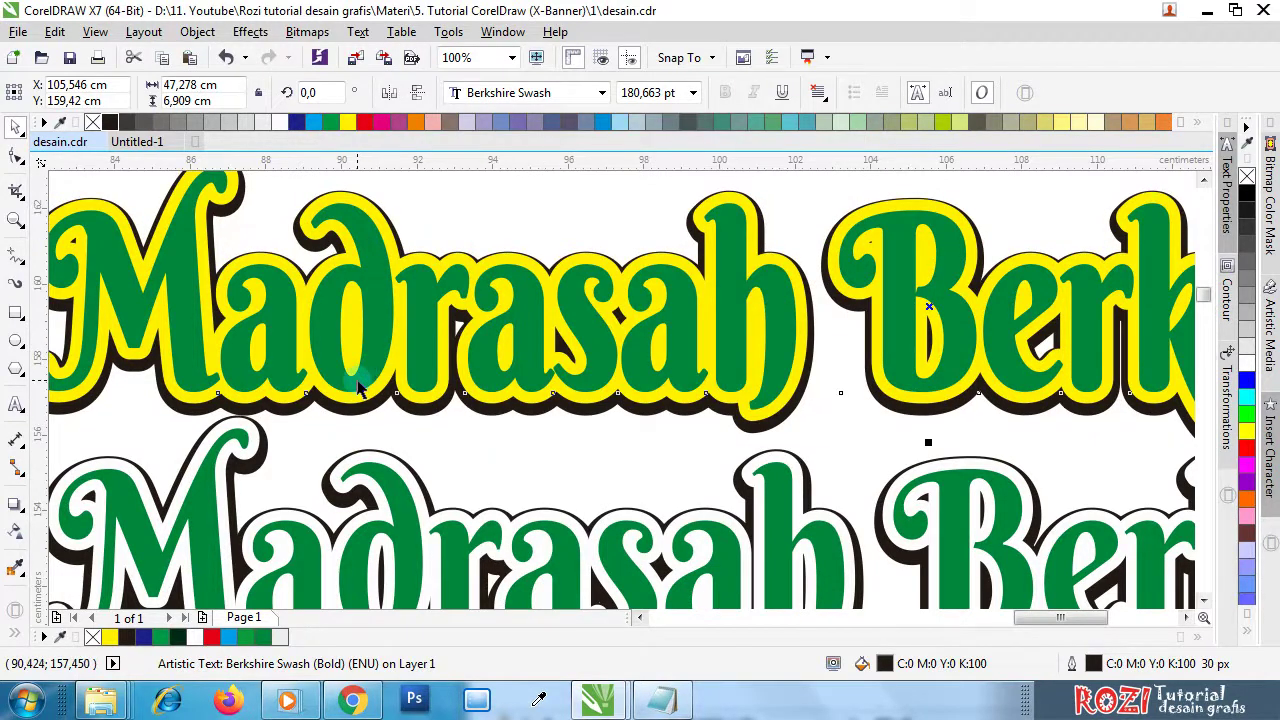
scroll(376, 374, "down", 1)
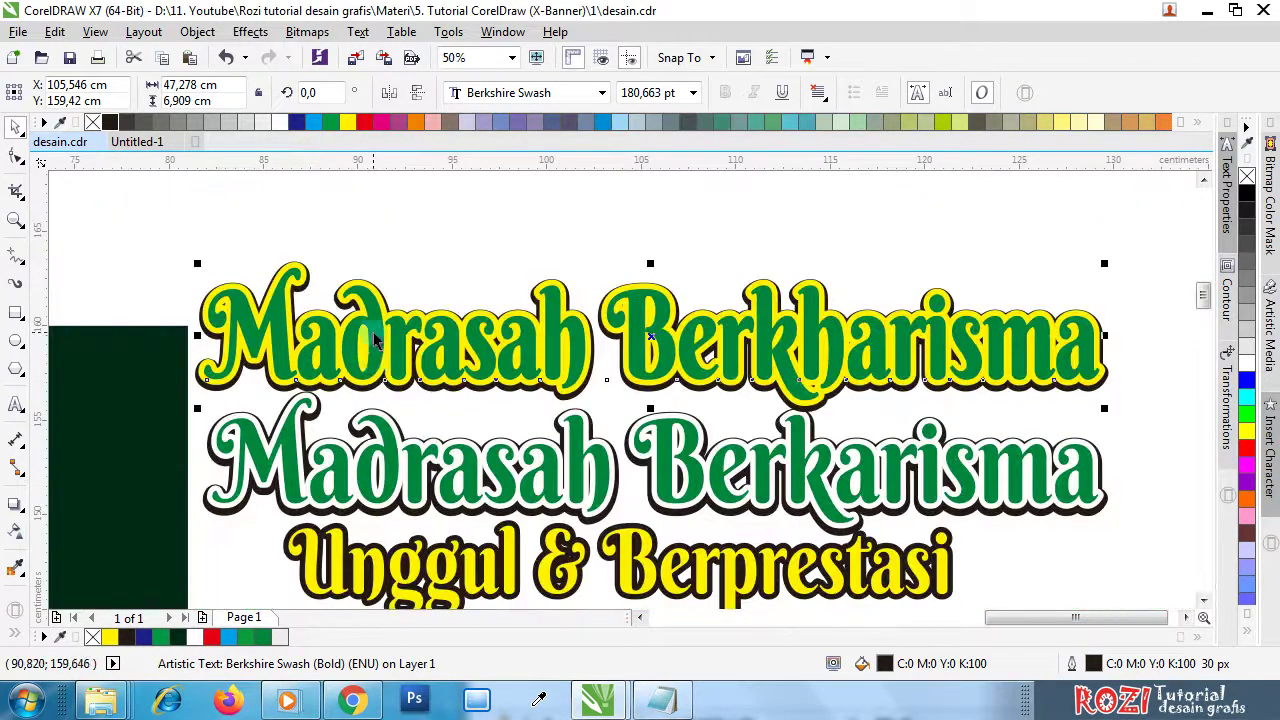
scroll(370, 308, "up", 1)
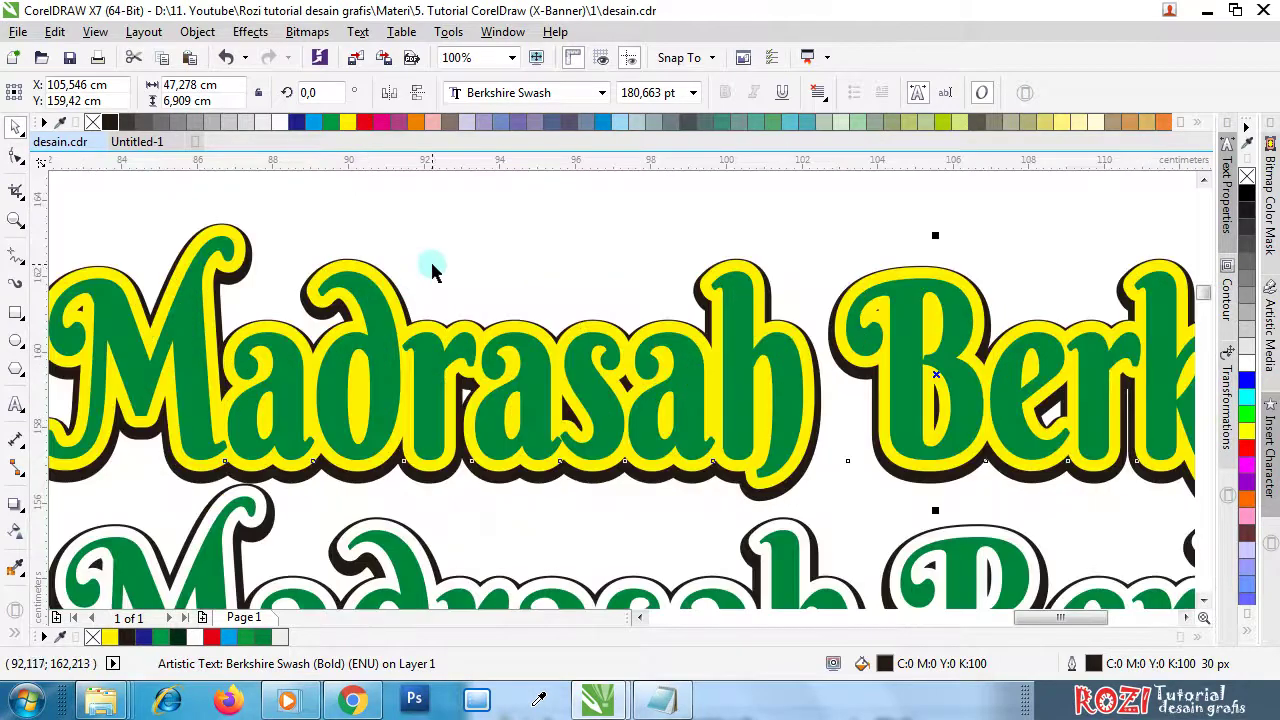
- Change the outline colour of the yellow middle layer of the heading to white
left_click(431, 266)
left_click(399, 309)
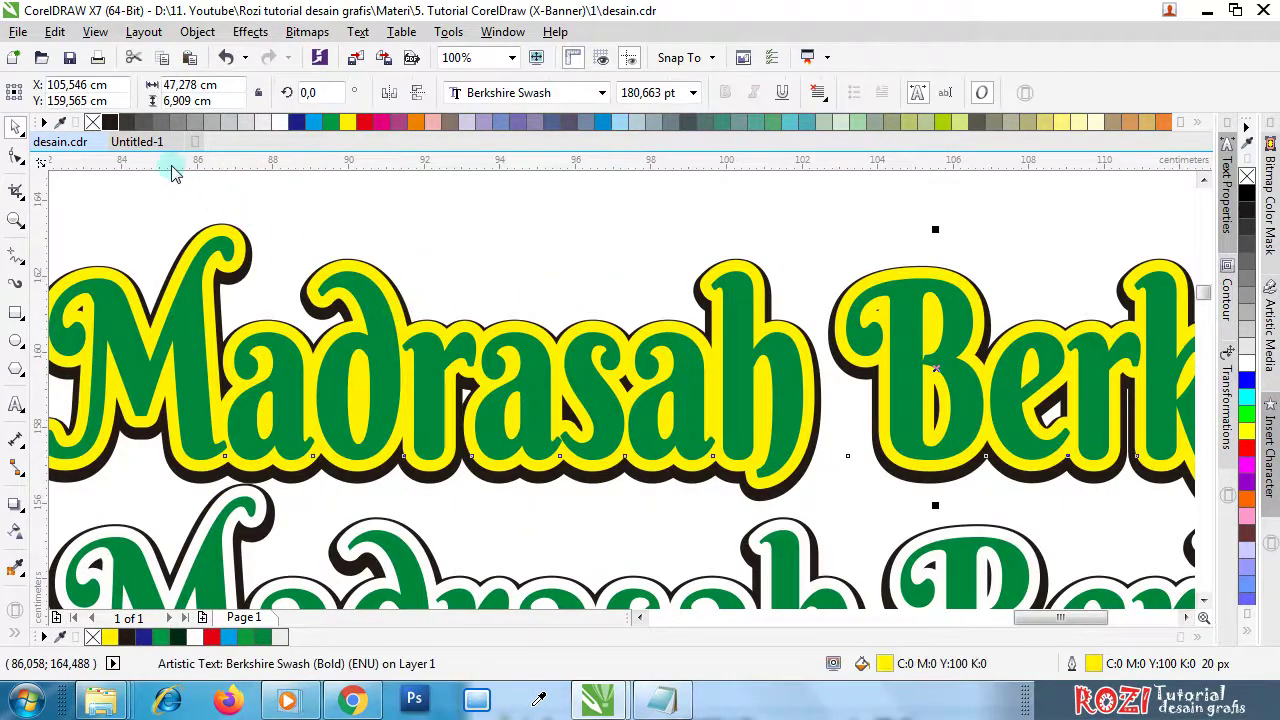
right_click(279, 122)
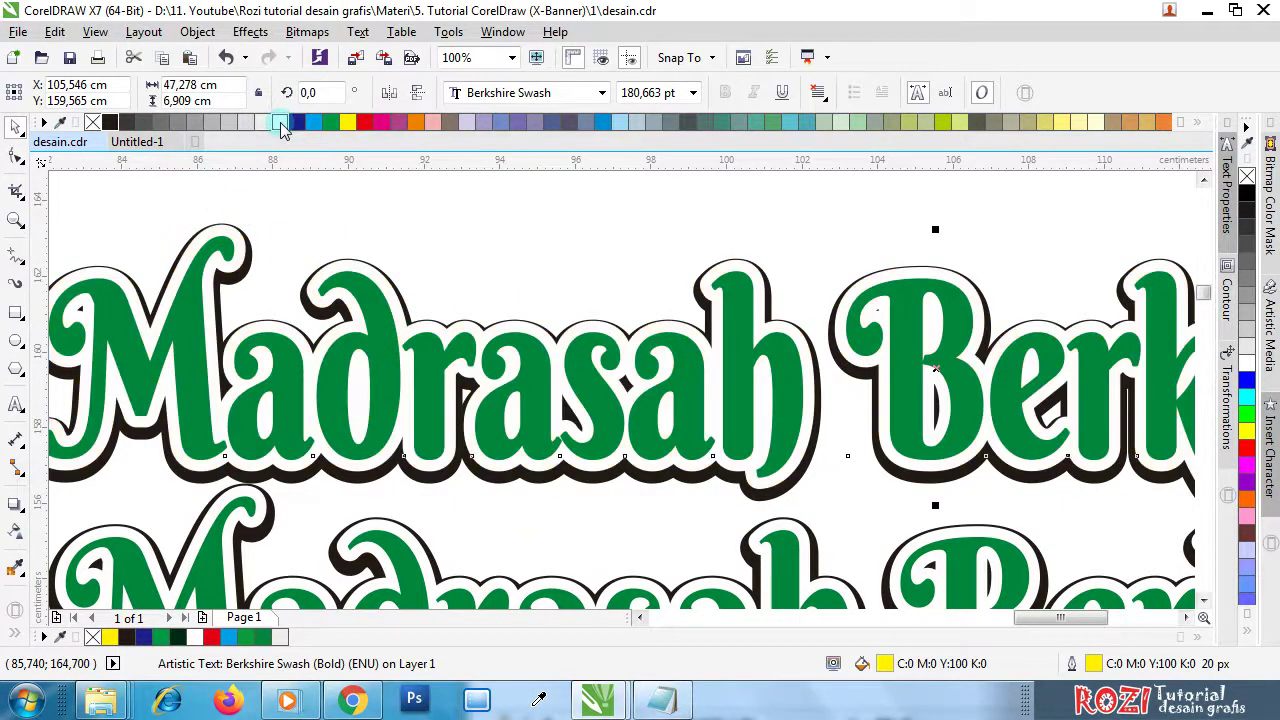
scroll(408, 243, "down", 2)
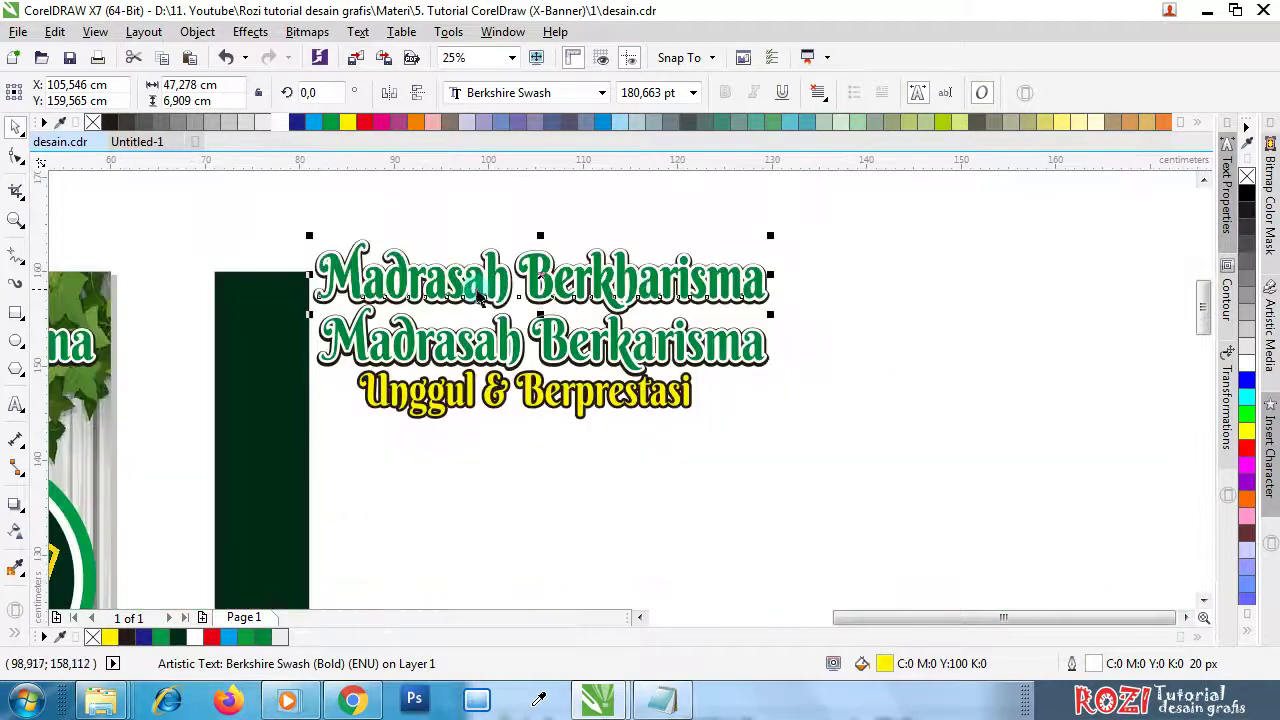
- Group the three layers of the new "Madrasah Berkharisma" heading and move it up to the right of the reference text
left_click(866, 275)
left_click_drag(872, 221, 285, 325)
left_click_drag(367, 283, 830, 247)
left_click(806, 391)
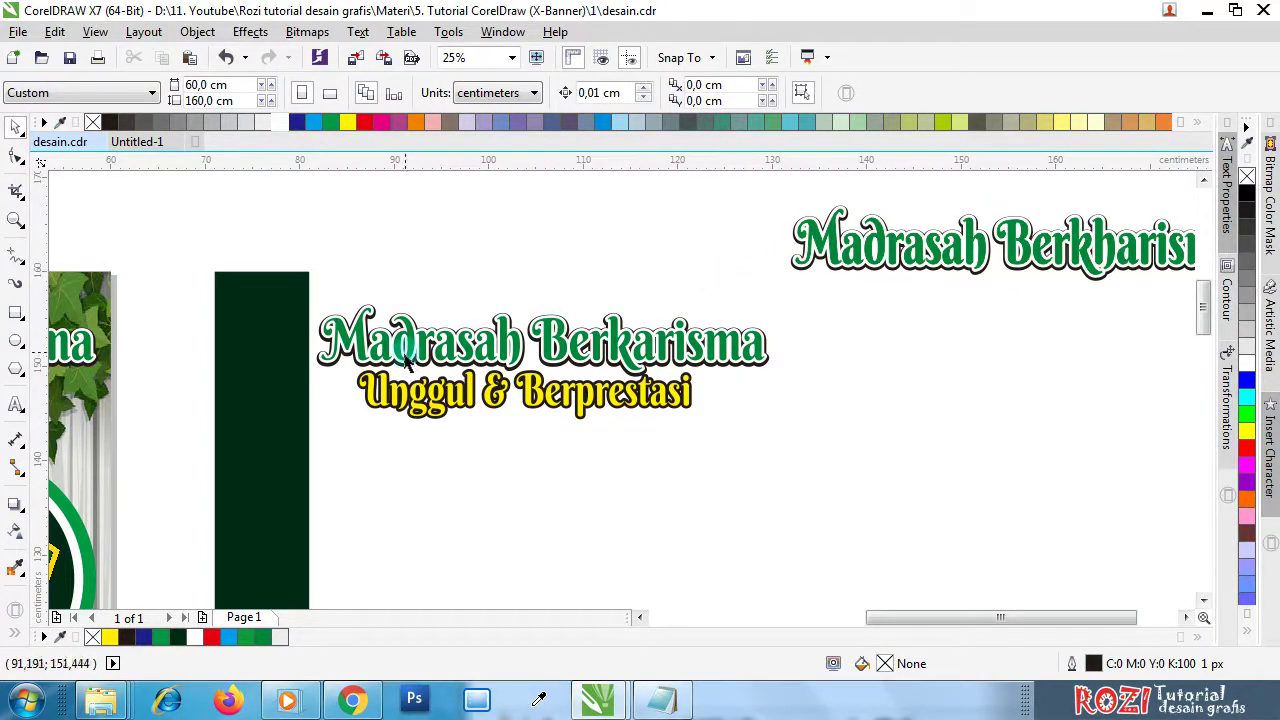
- Place an ungrouped copy of the layered heading below "Unggul & Berprestasi" and delete the copy's green and black layers
left_click_drag(890, 242, 495, 486)
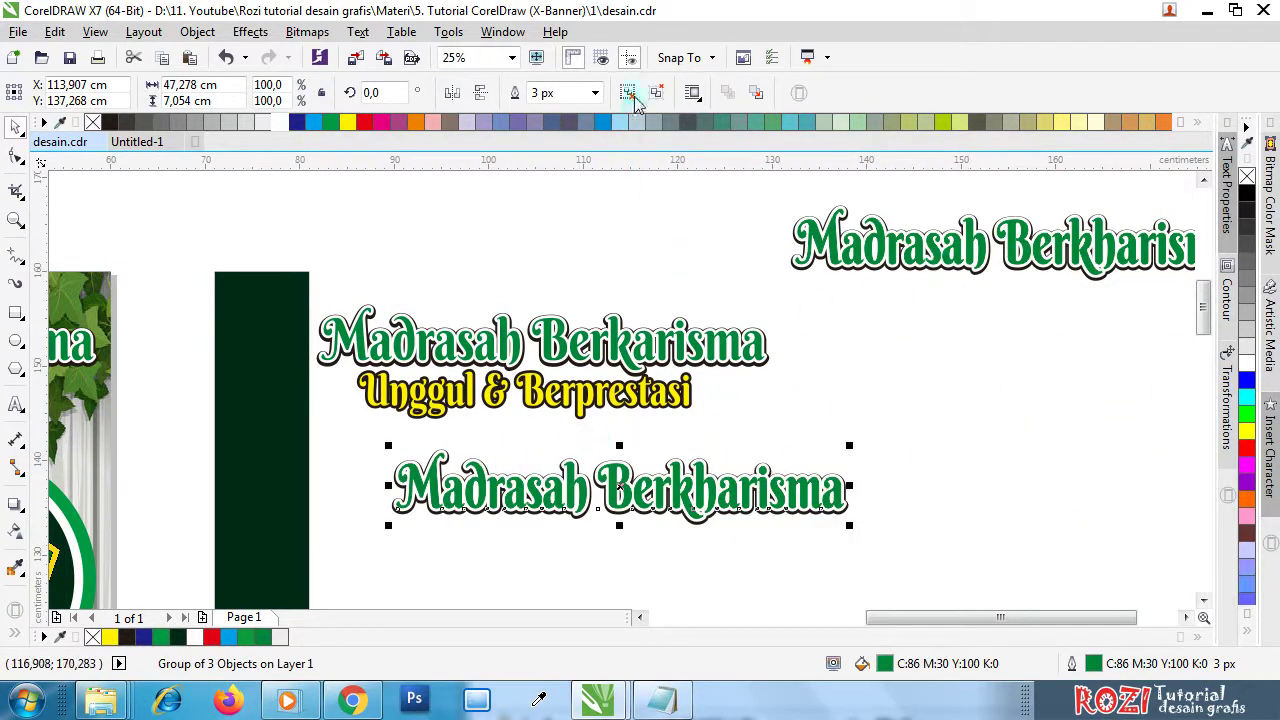
left_click(629, 93)
key("Escape")
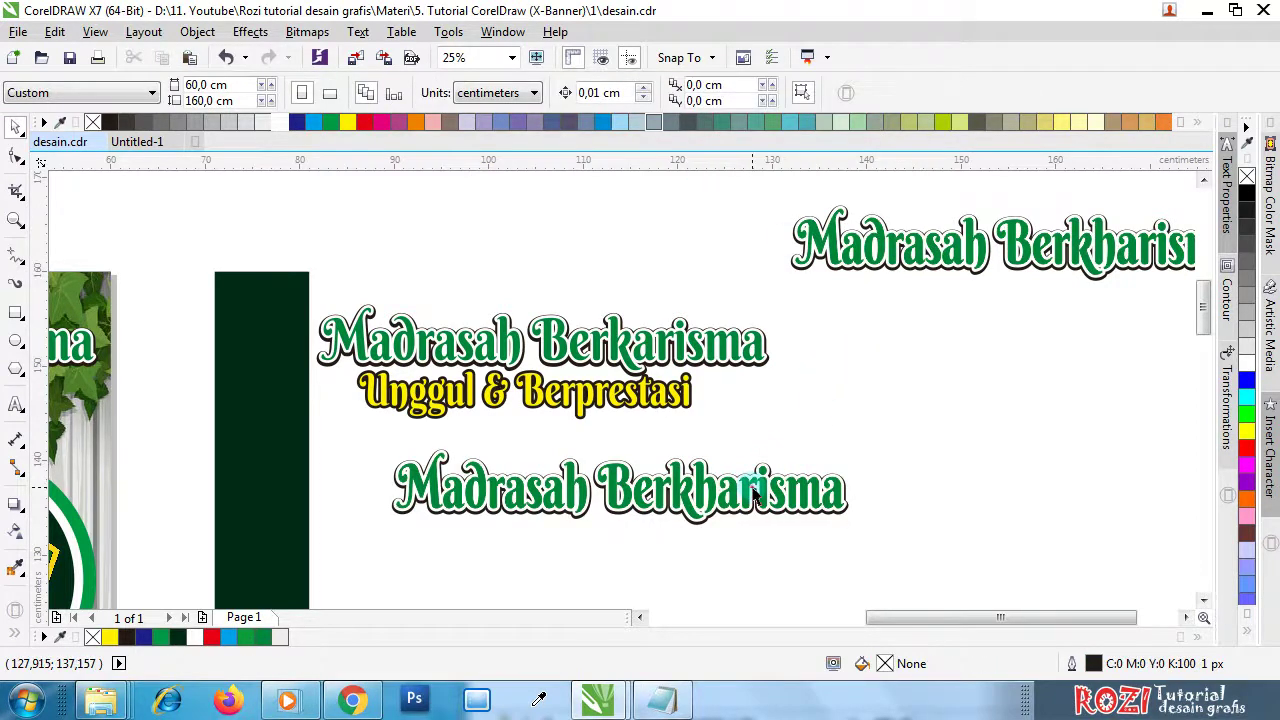
left_click(755, 493)
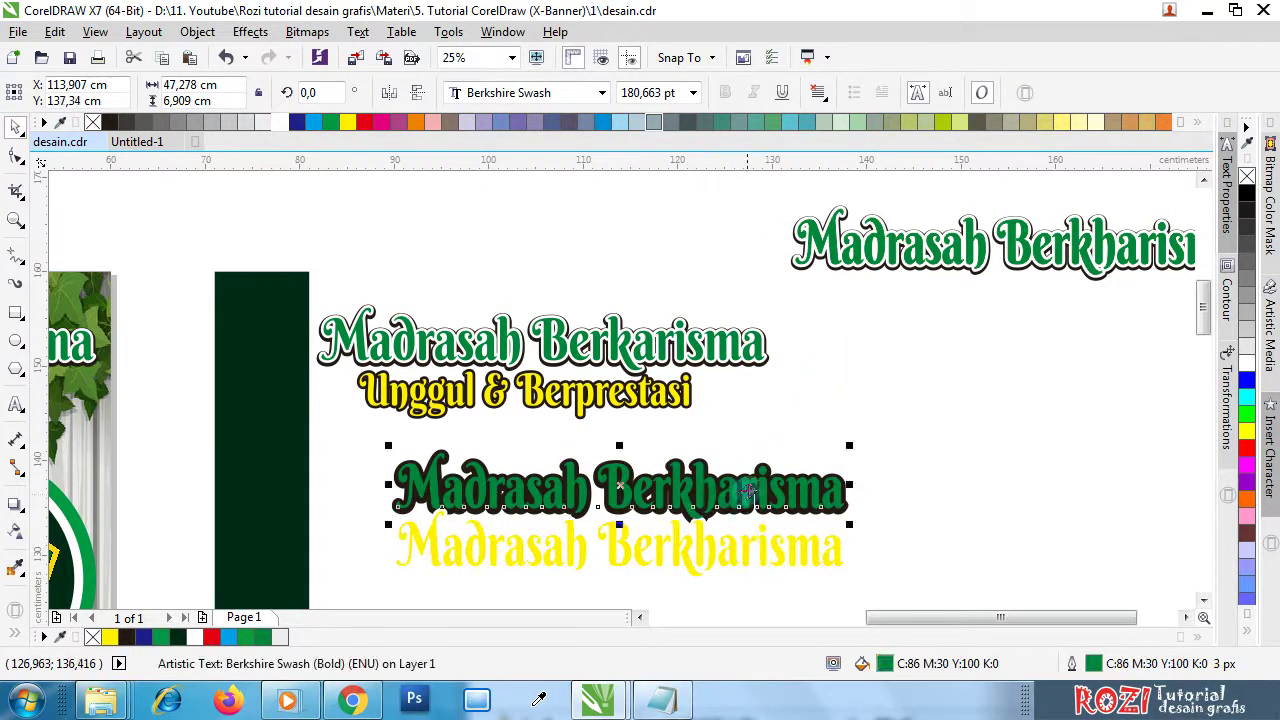
key("Delete")
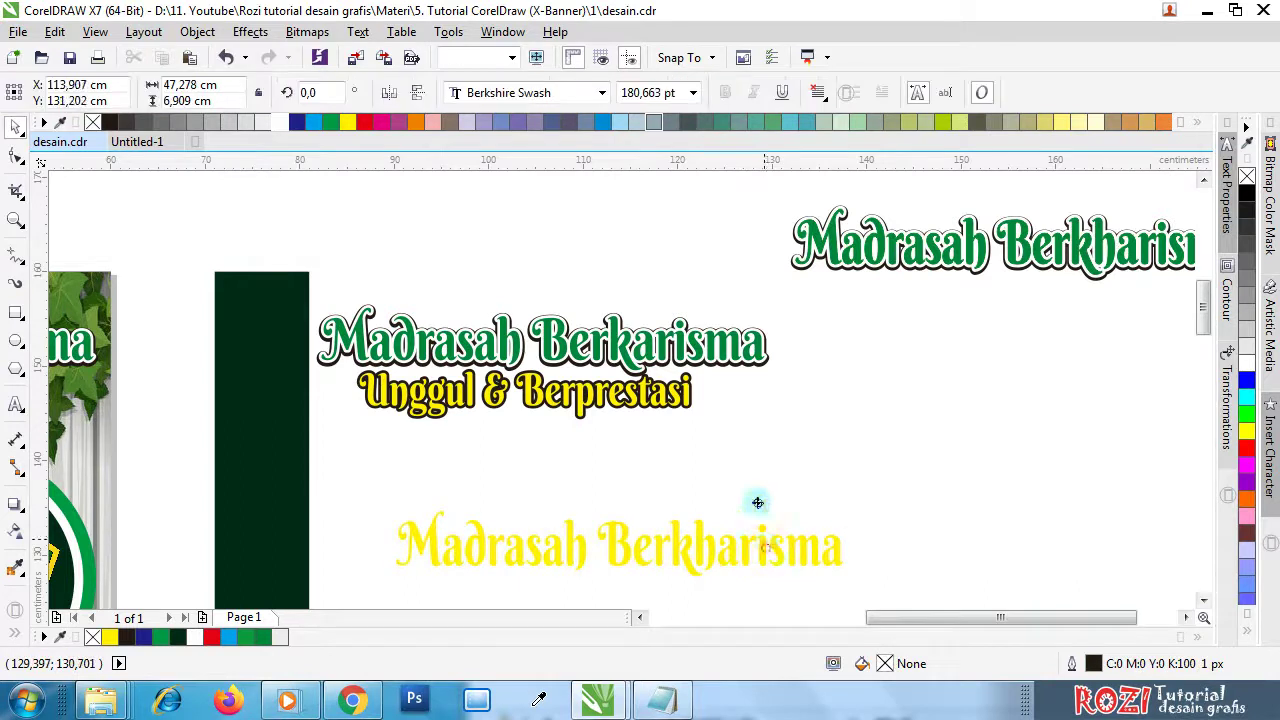
- Move the remaining yellow text up against the "Unggul & Berprestasi" line and give it a black outline
left_click_drag(757, 502, 757, 414)
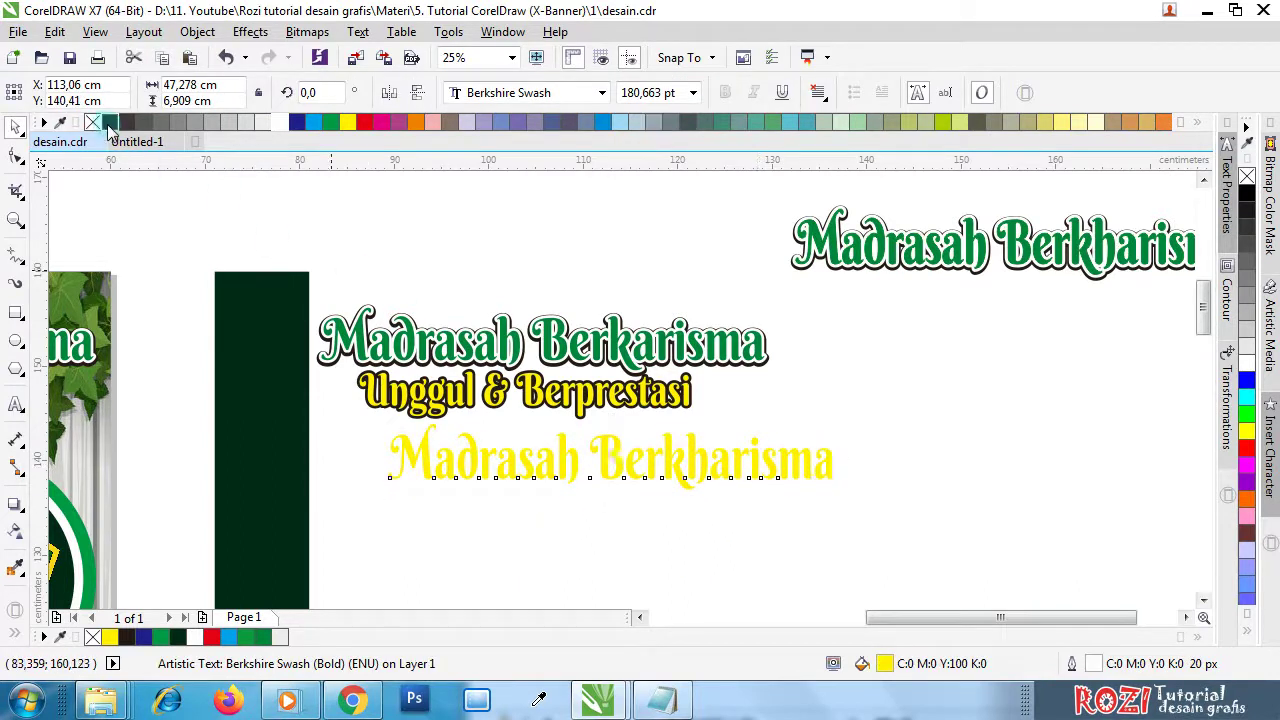
right_click(108, 124)
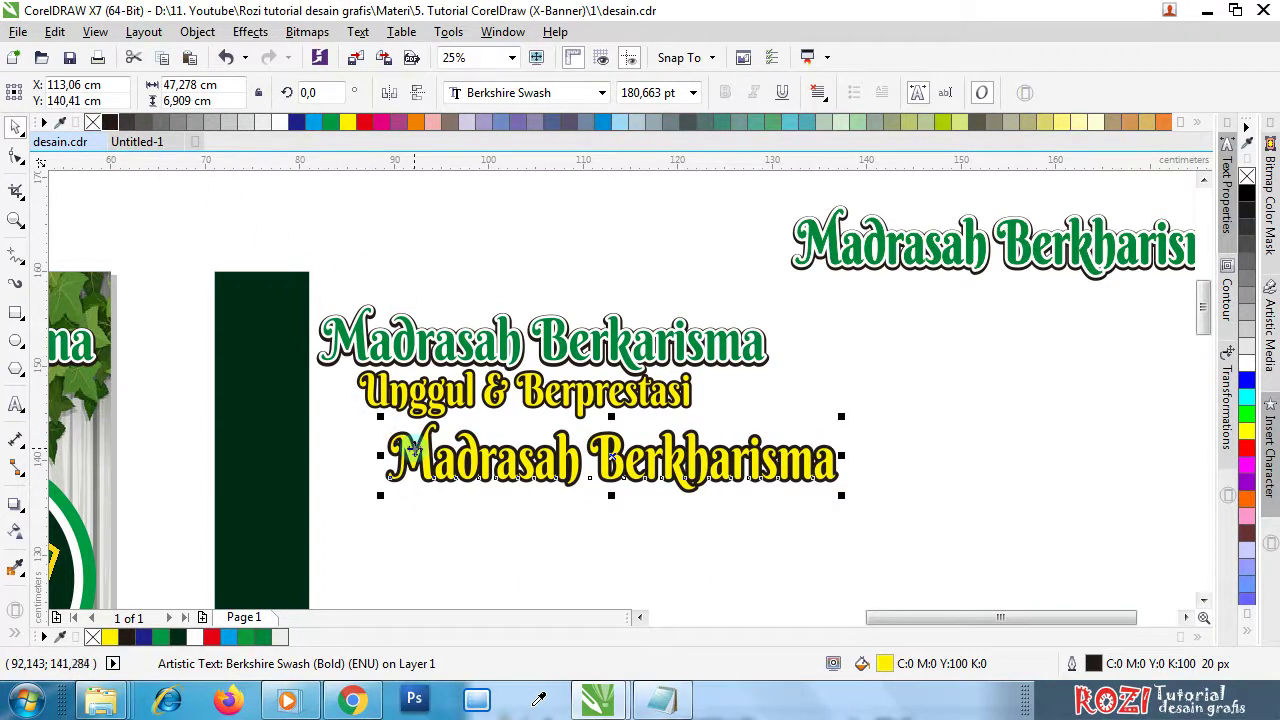
left_click_drag(414, 447, 348, 402)
scroll(394, 428, "up", 4)
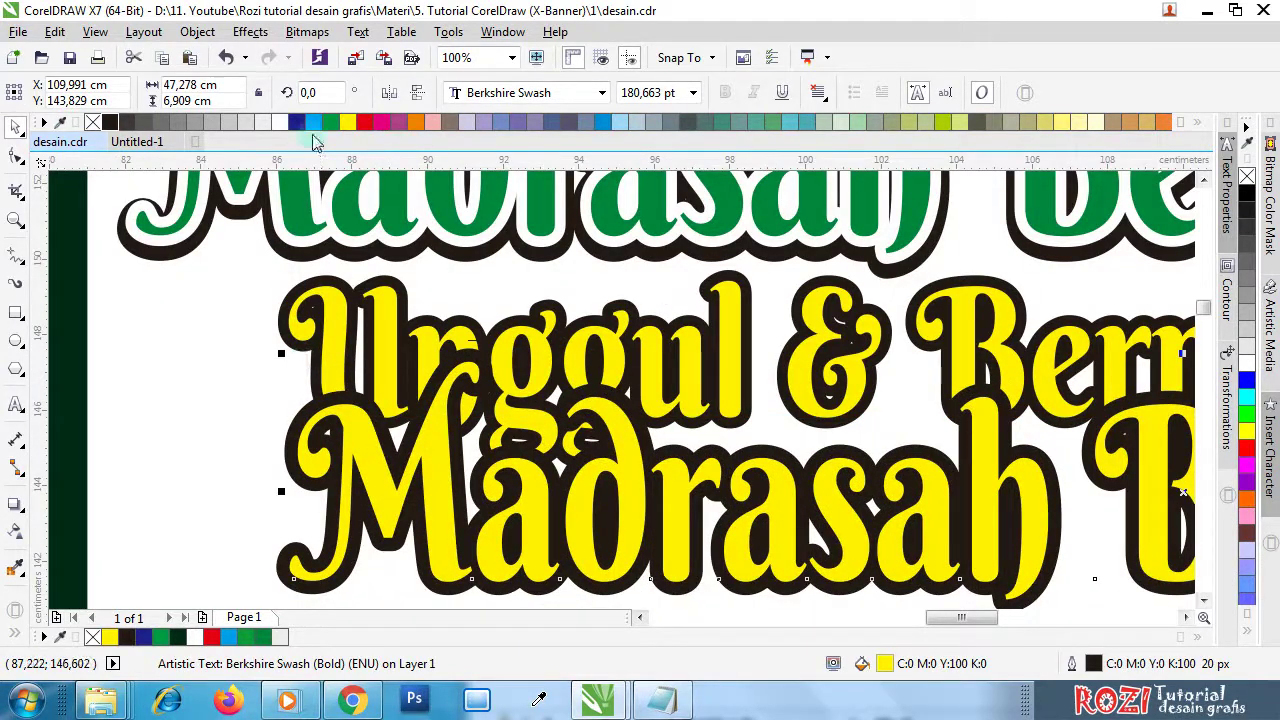
- Try a red outline on the yellow text, undo its placement in front of the fill, and shift the text below "Unggul & Berprestasi"
right_click(365, 128)
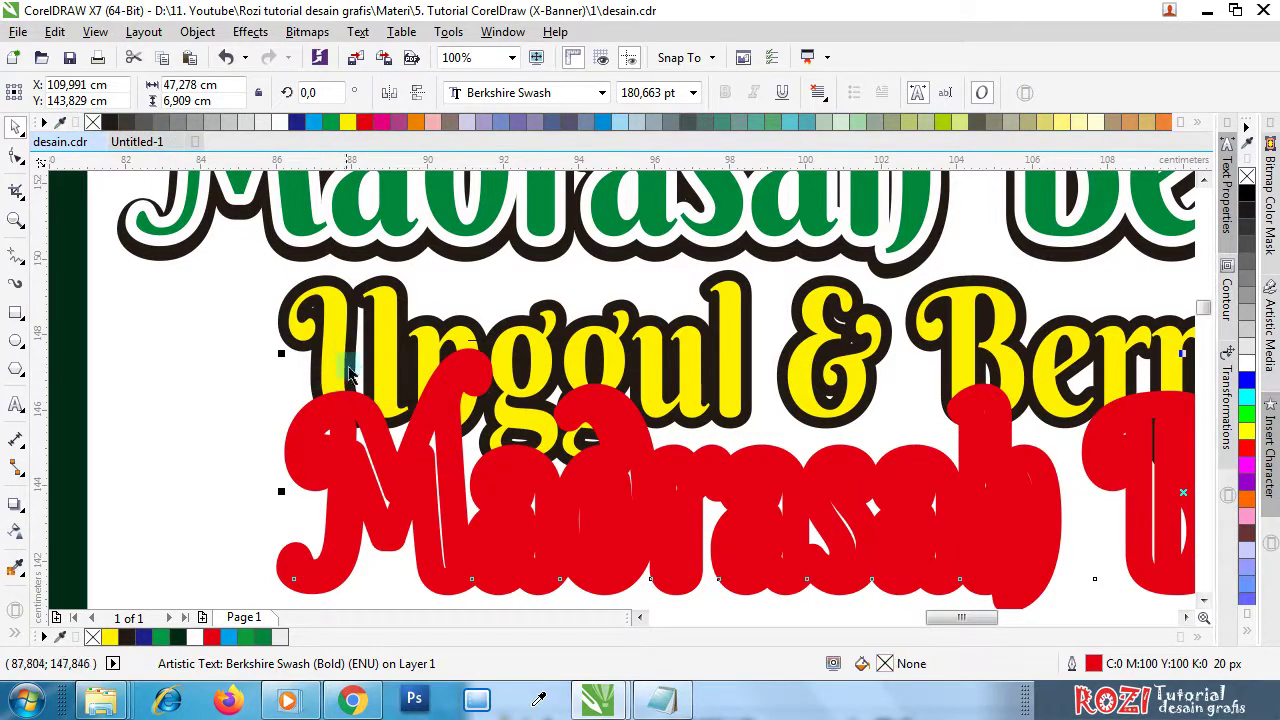
key("ctrl+z")
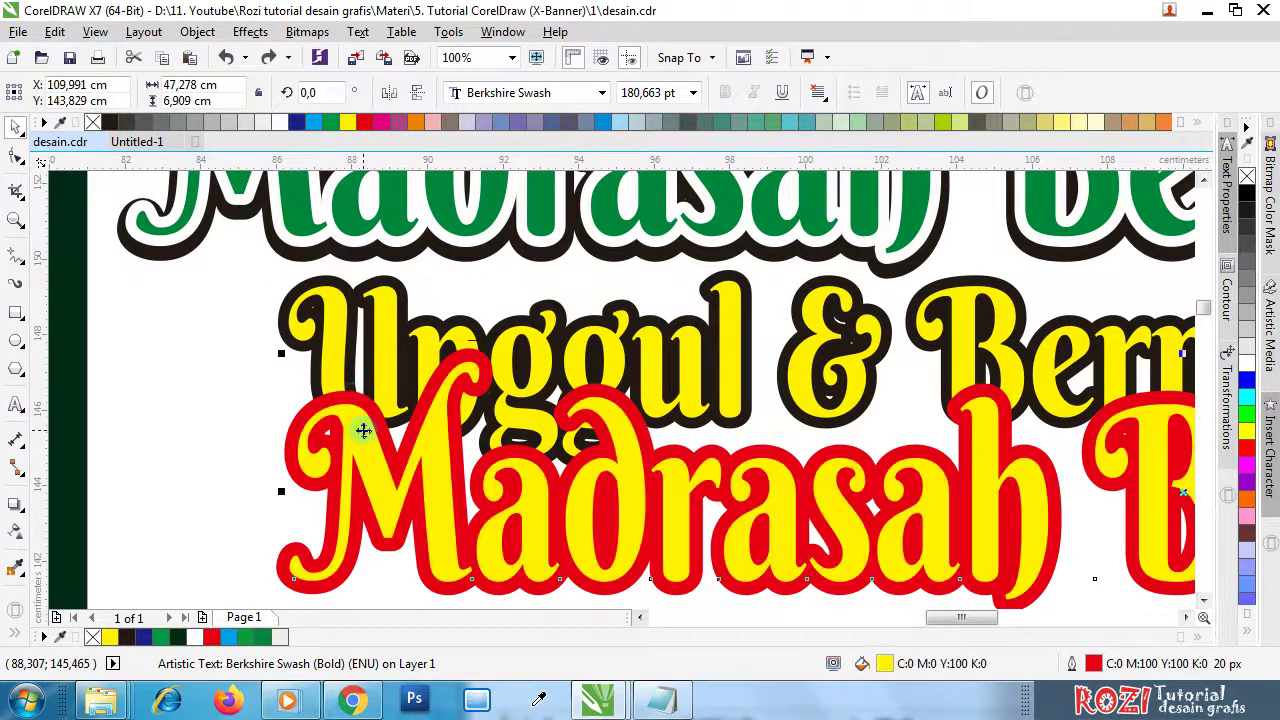
left_click_drag(363, 430, 343, 389)
scroll(343, 389, "down", 2)
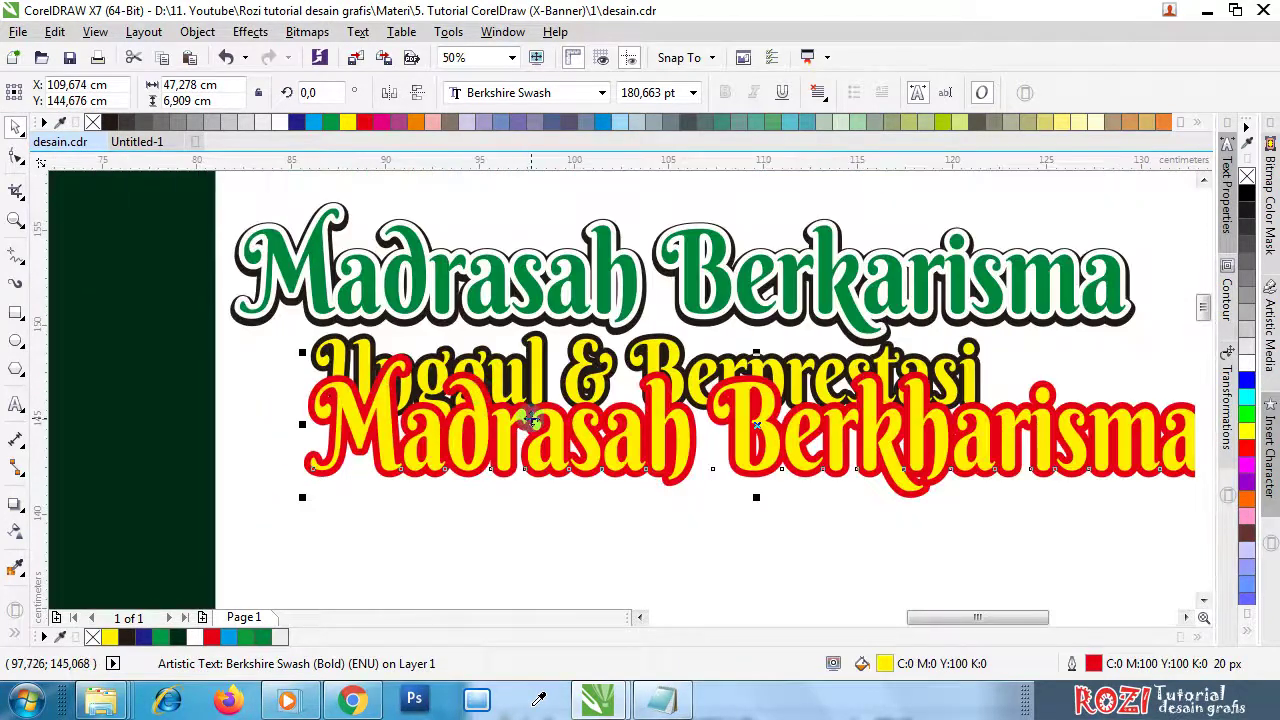
left_click_drag(595, 420, 592, 464)
- Copy the 133,709 pt font size of "Unggul & Berprestasi" to the red-outlined text and move it directly beneath that line
left_click(598, 388)
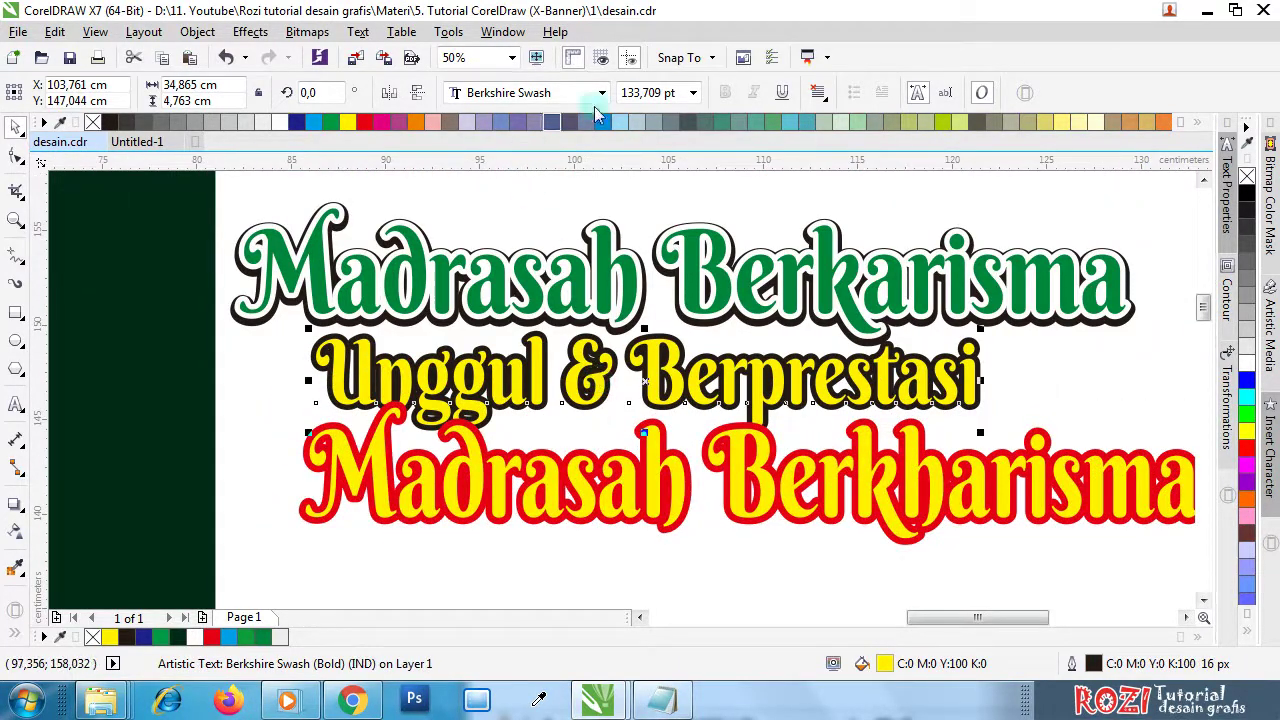
left_click(655, 92)
key("ctrl+c")
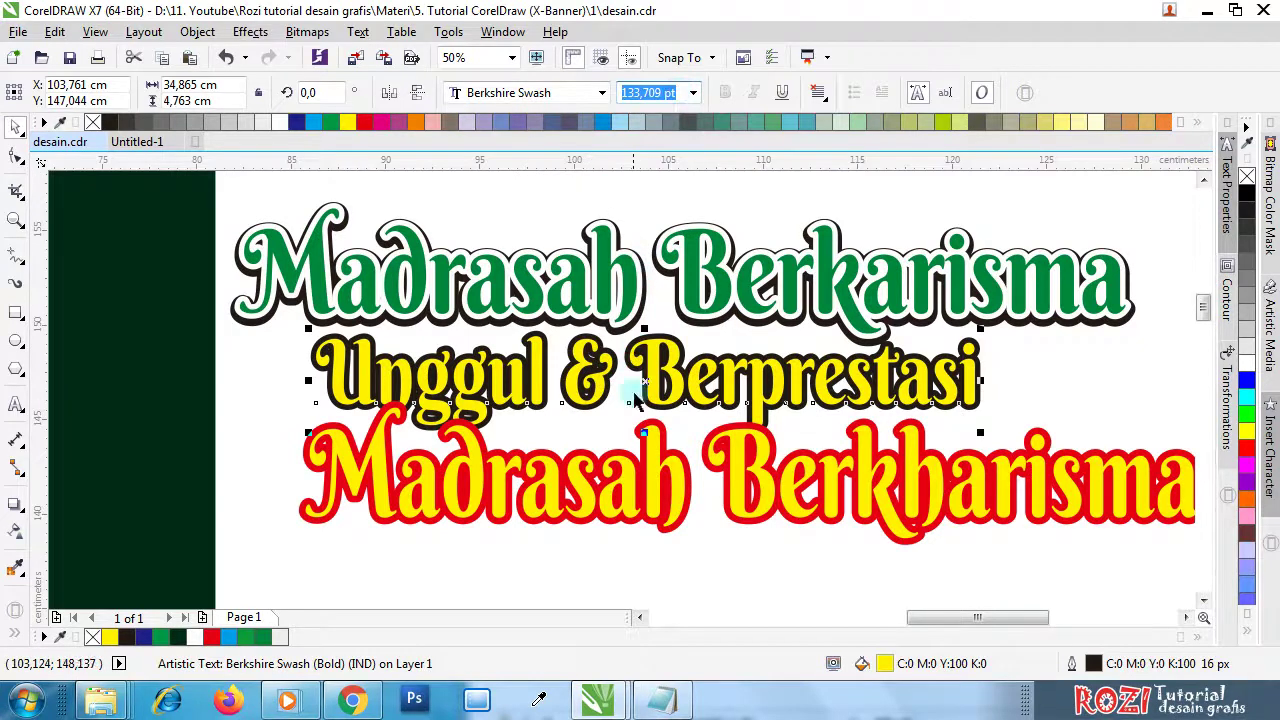
left_click(645, 442)
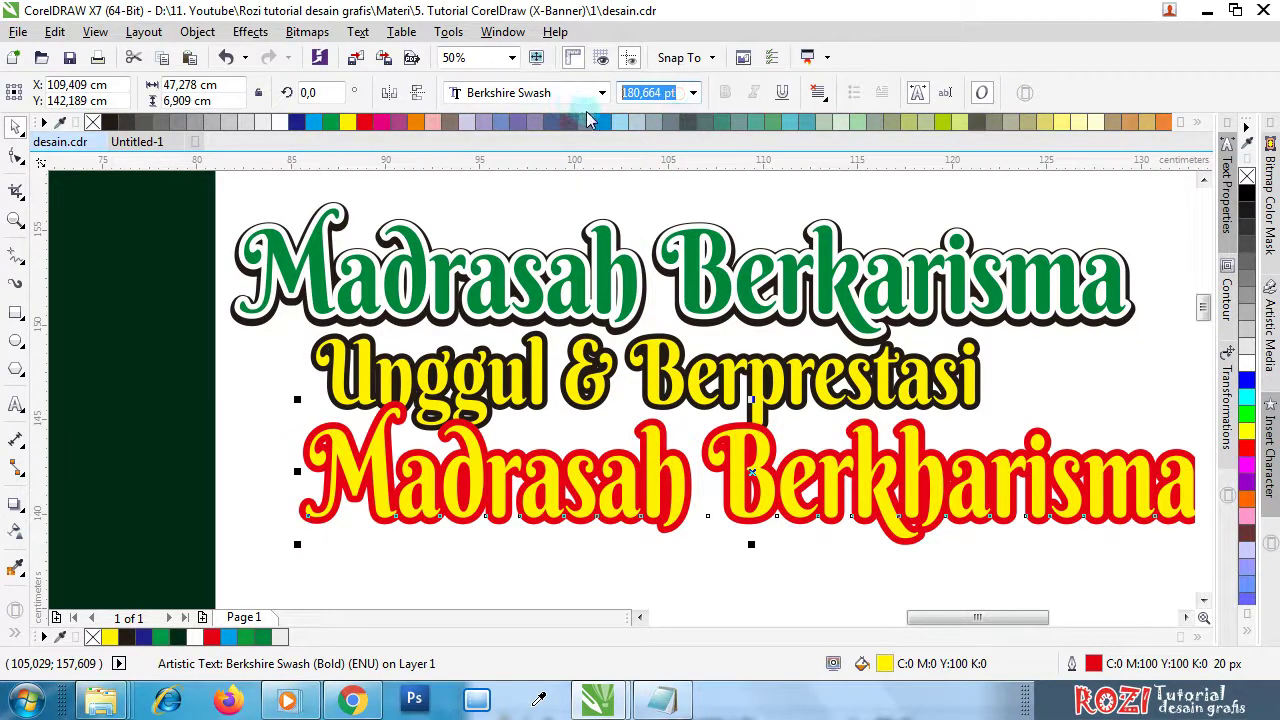
key("ctrl+v")
key("Return")
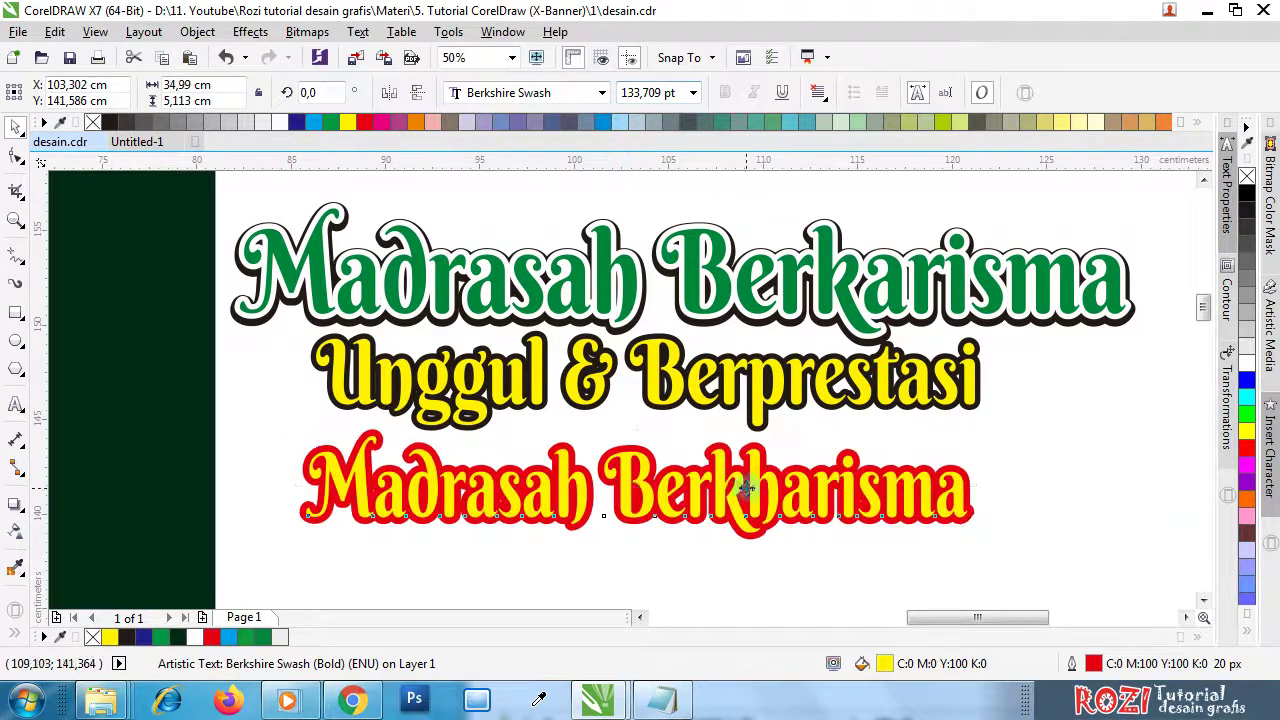
left_click_drag(745, 487, 761, 464)
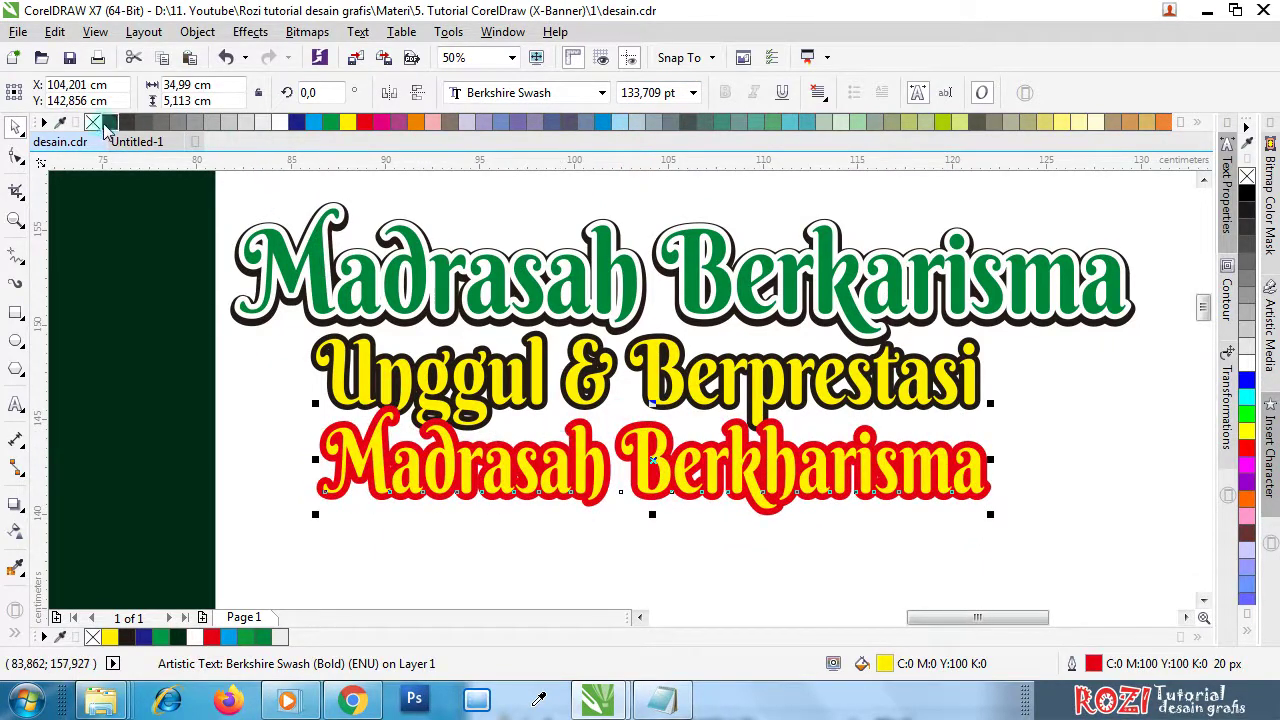
- Change the lower yellow text's outline to black and set the outline width to 17 px
right_click(107, 122)
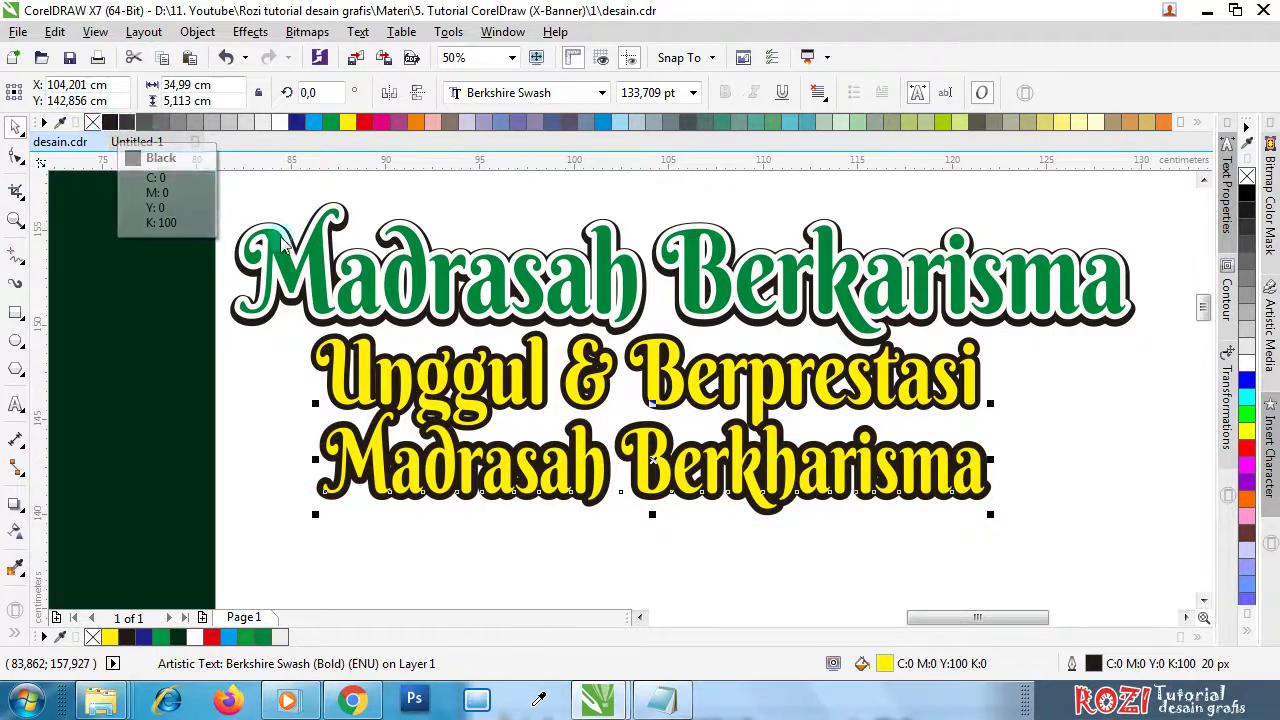
double_click(1097, 668)
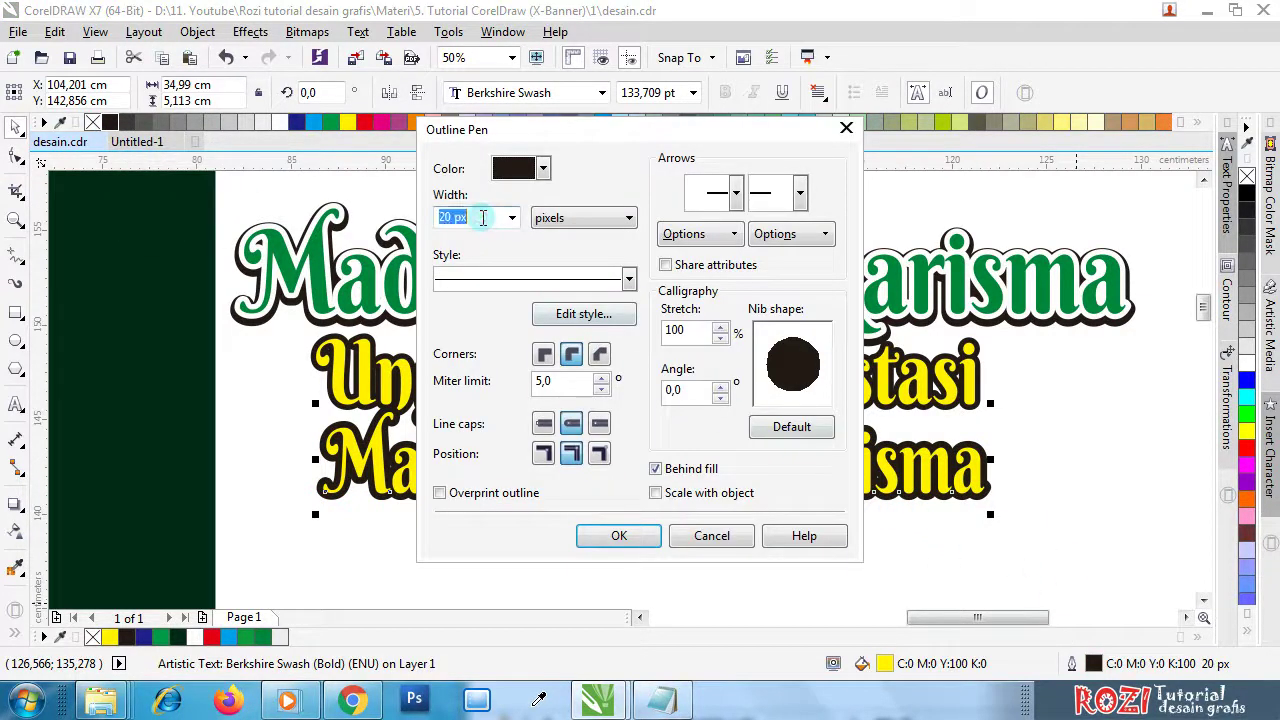
type("17")
key("Return")
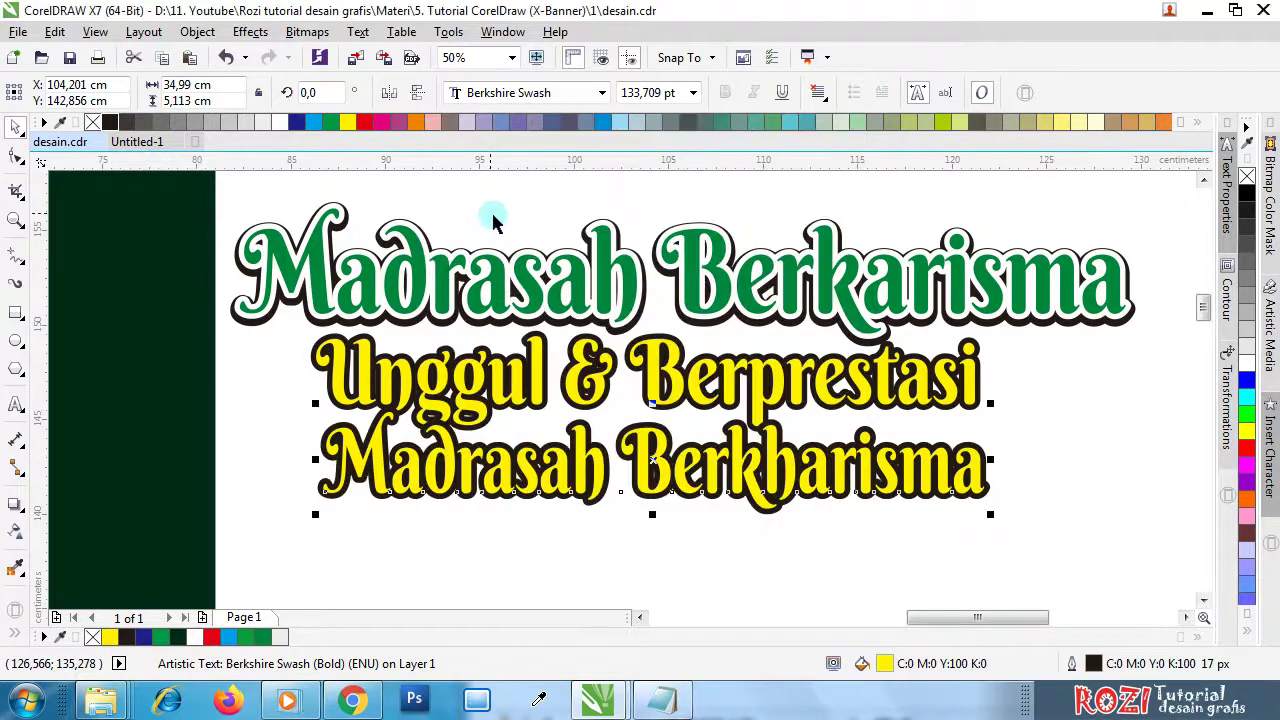
- Move the yellow text beneath the separate layered "Madrasah Berkharisma" heading and shift the pair farther right, away from the banner
scroll(503, 487, "down", 2)
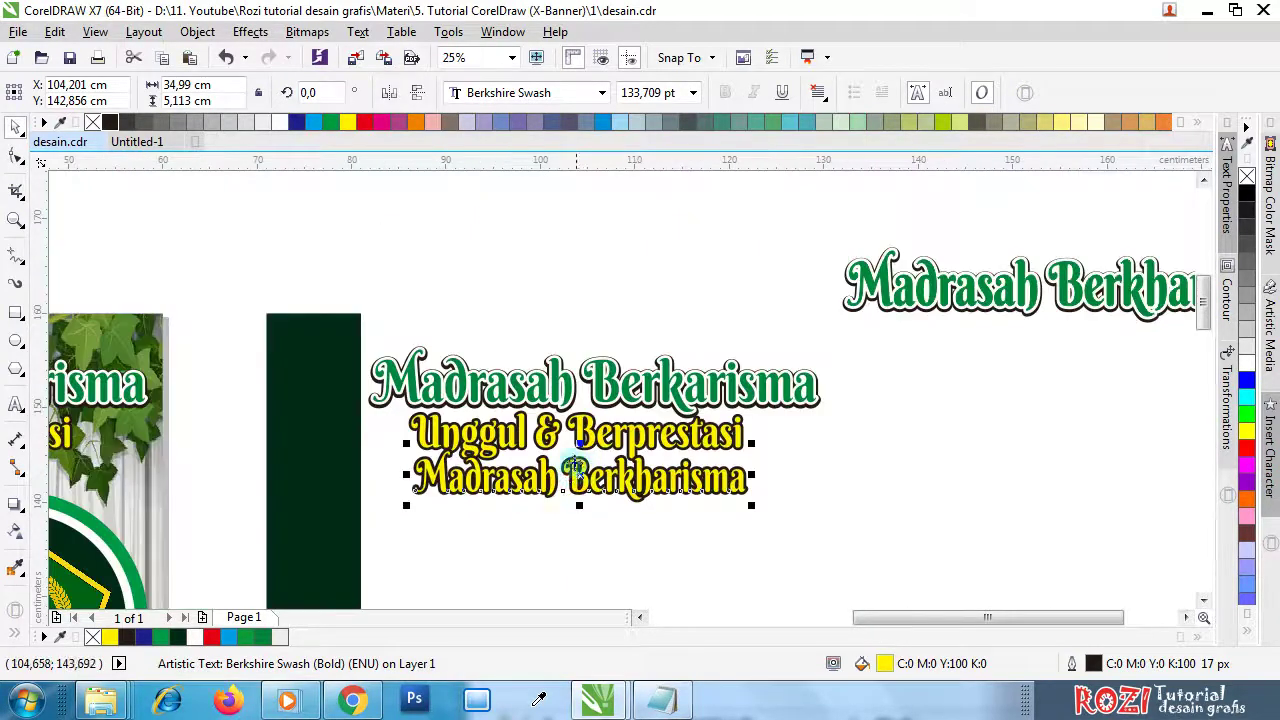
left_click_drag(573, 478, 1044, 331)
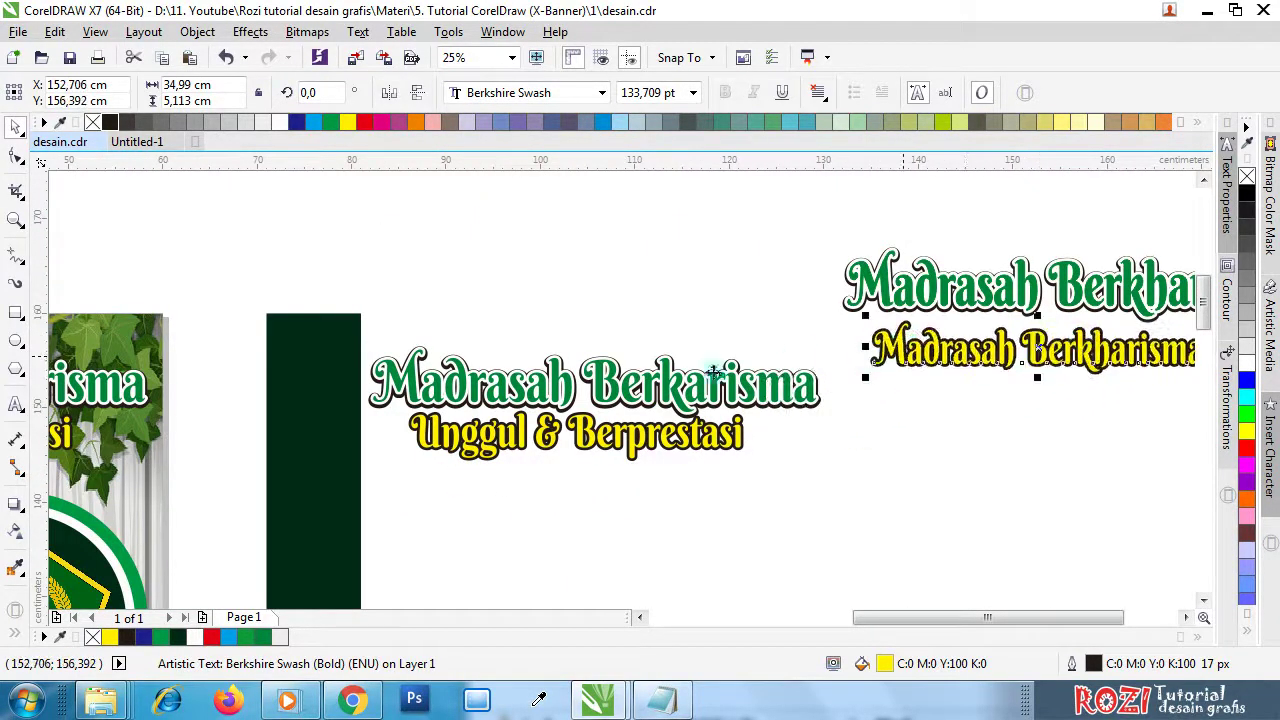
scroll(792, 353, "down", 2)
left_click_drag(762, 253, 1080, 418)
left_click_drag(925, 335, 1021, 318)
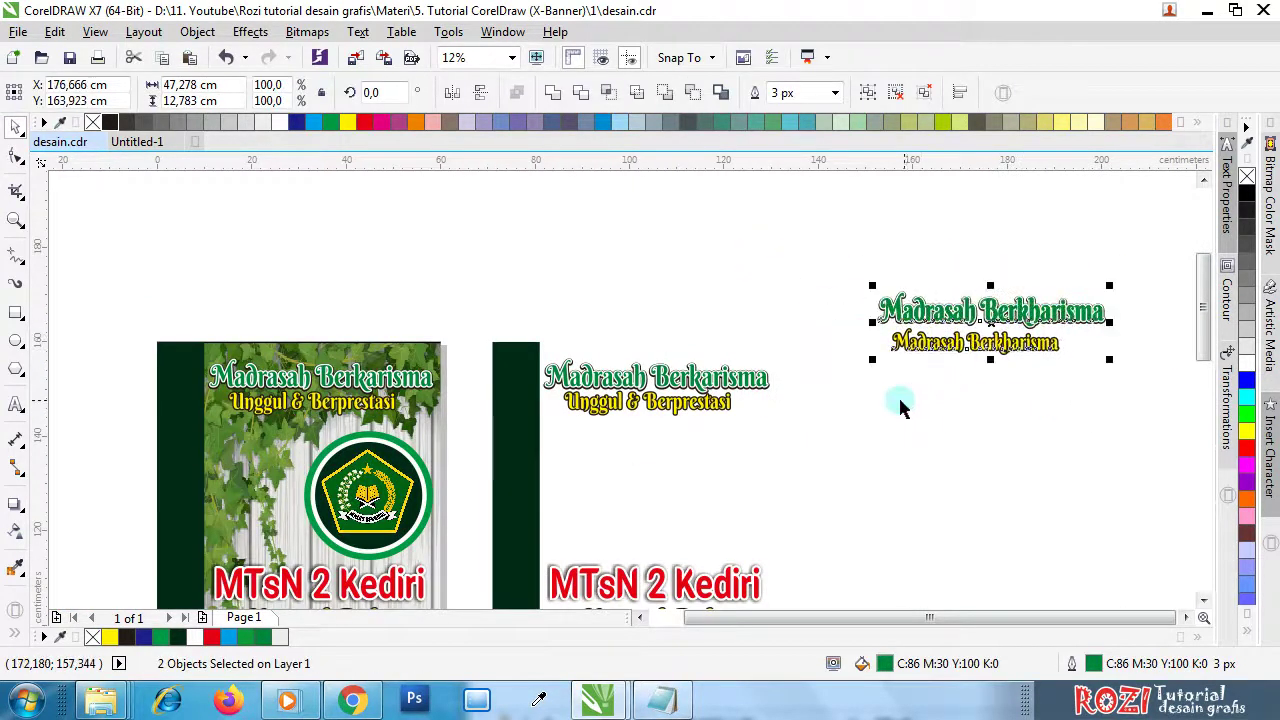
left_click(900, 405)
scroll(485, 368, "down", 2)
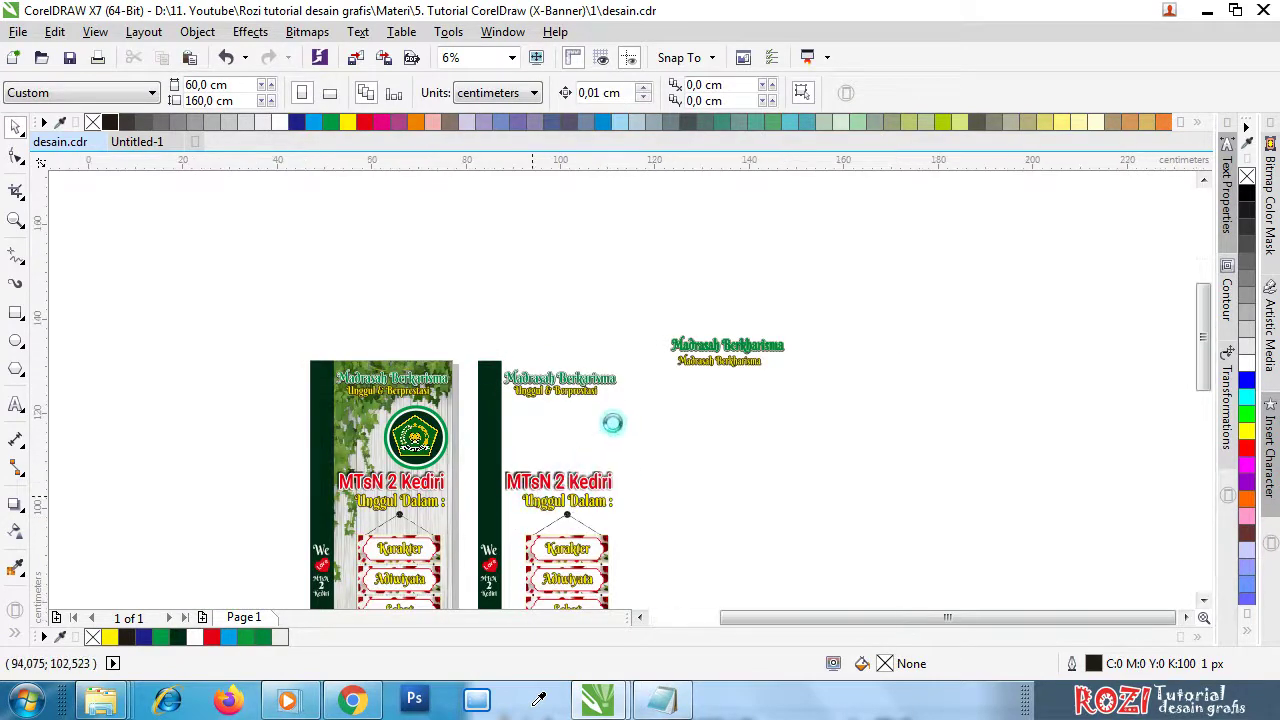
scroll(612, 423, "up", 1)
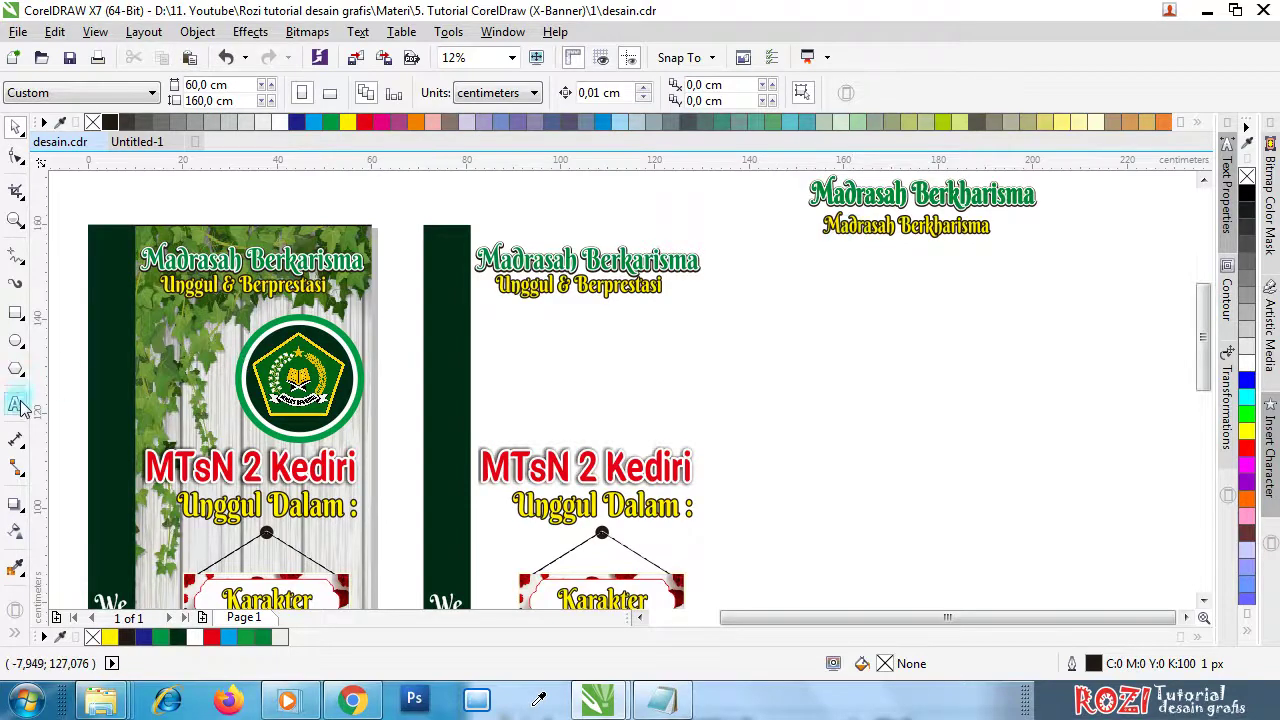
left_click(880, 228)
left_click_drag(880, 228, 893, 285)
right_click(893, 285)
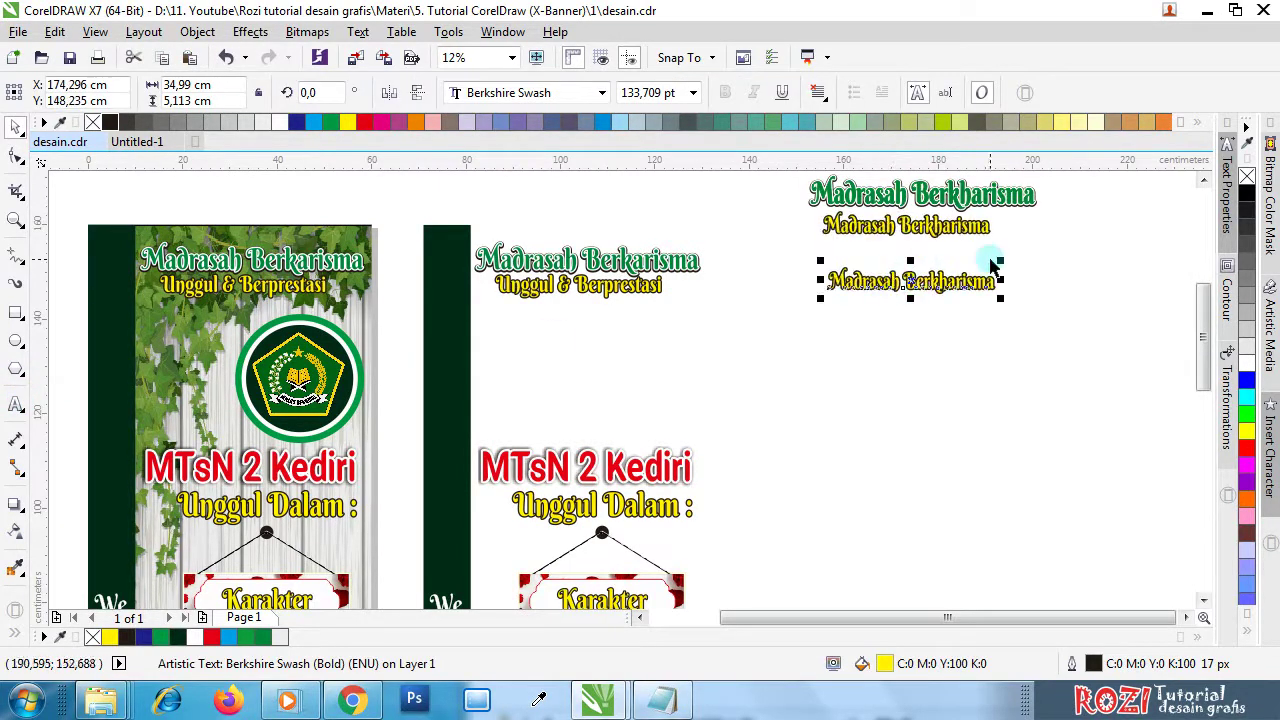
scroll(890, 288, "up", 2)
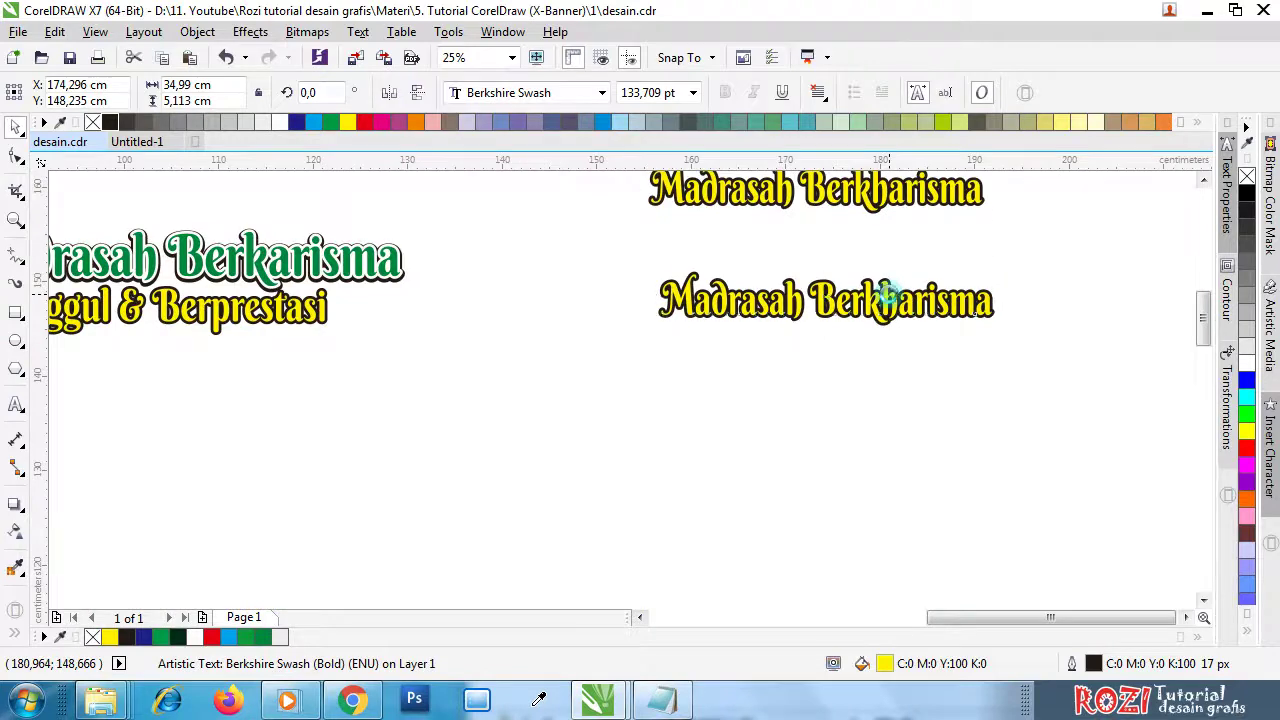
key("ctrl+z")
scroll(666, 329, "down", 2)
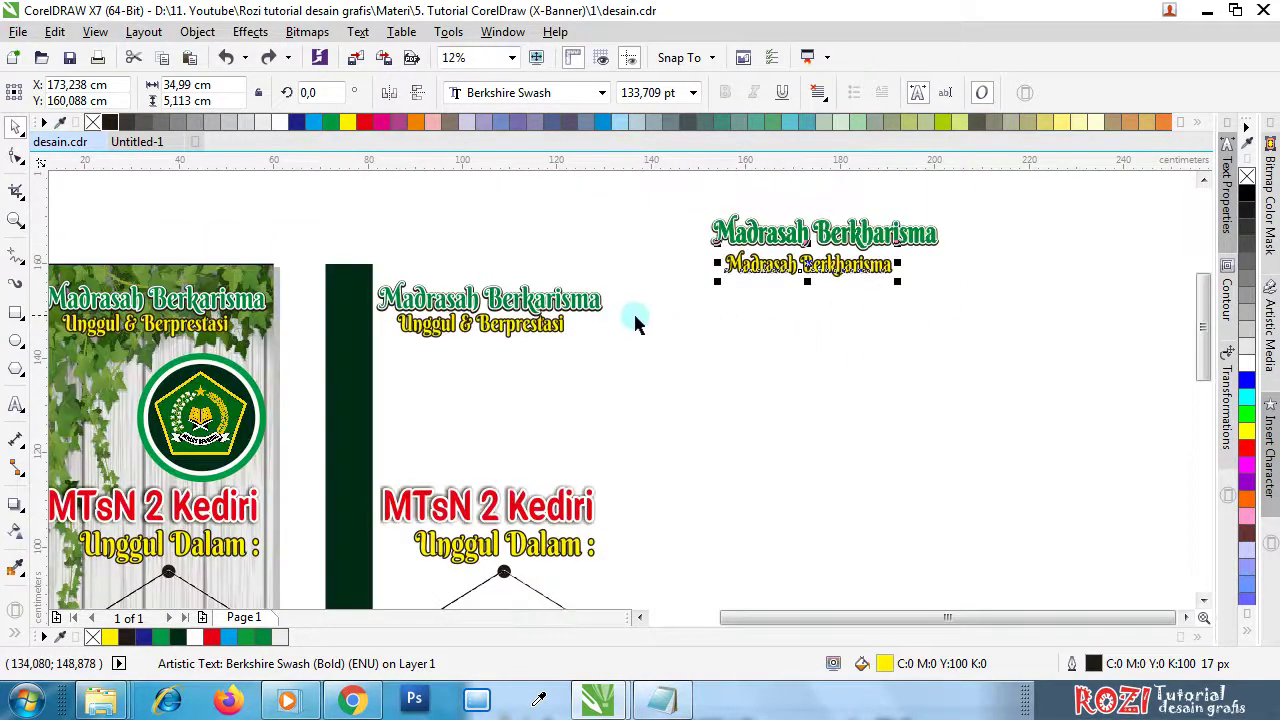
- Add the text "MTsN 2 Kediri" below the yellow "Madrasah Berkharisma" line at 150 pt in the Millunium font
left_click(16, 404)
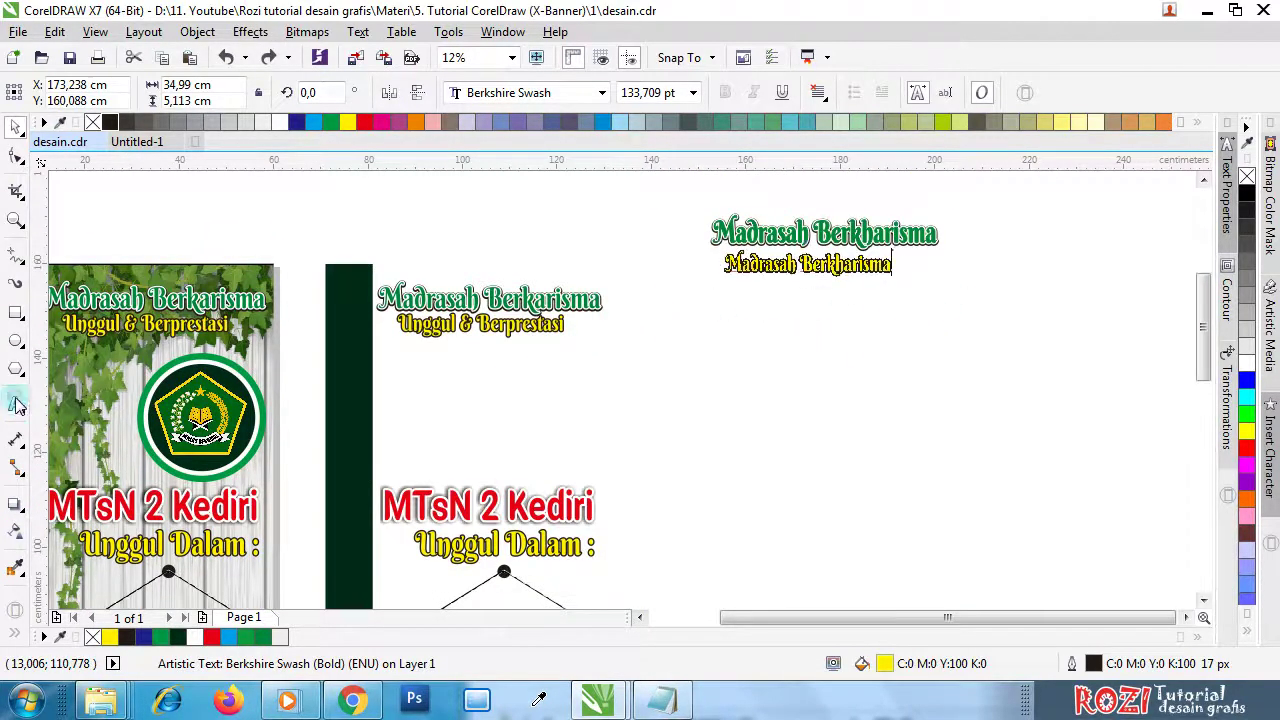
left_click(762, 350)
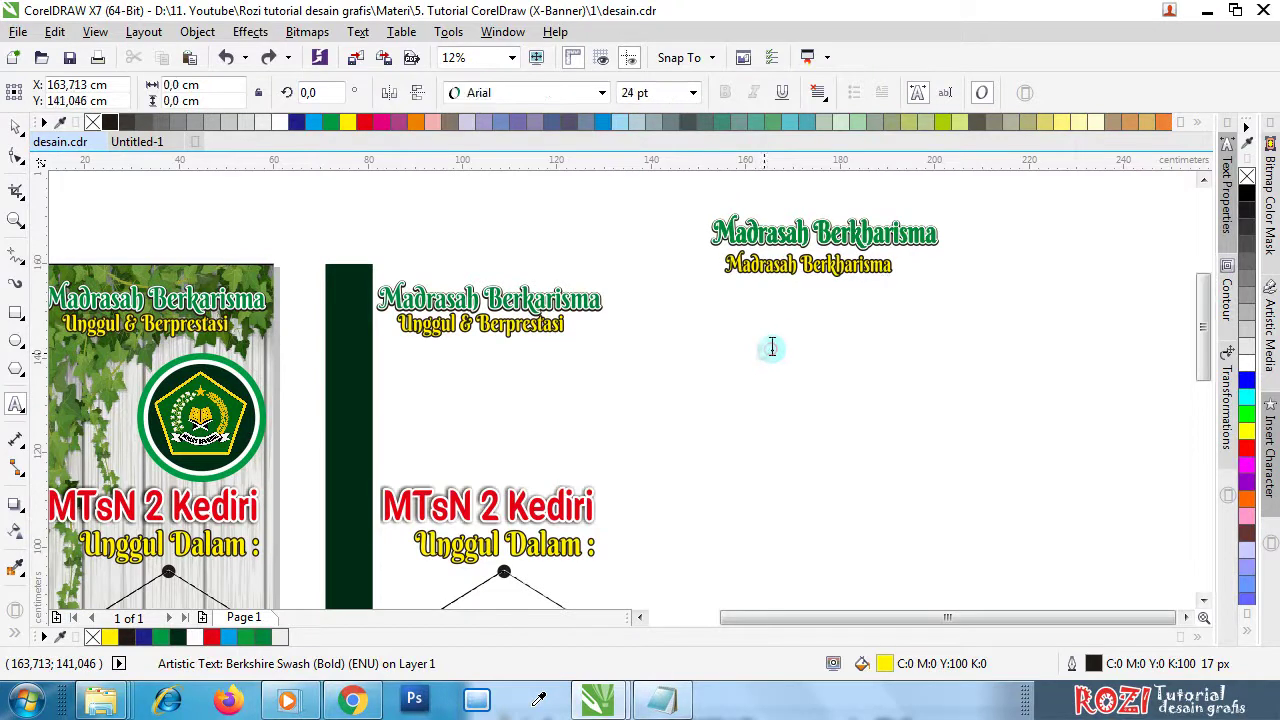
left_click(692, 93)
left_click(645, 386)
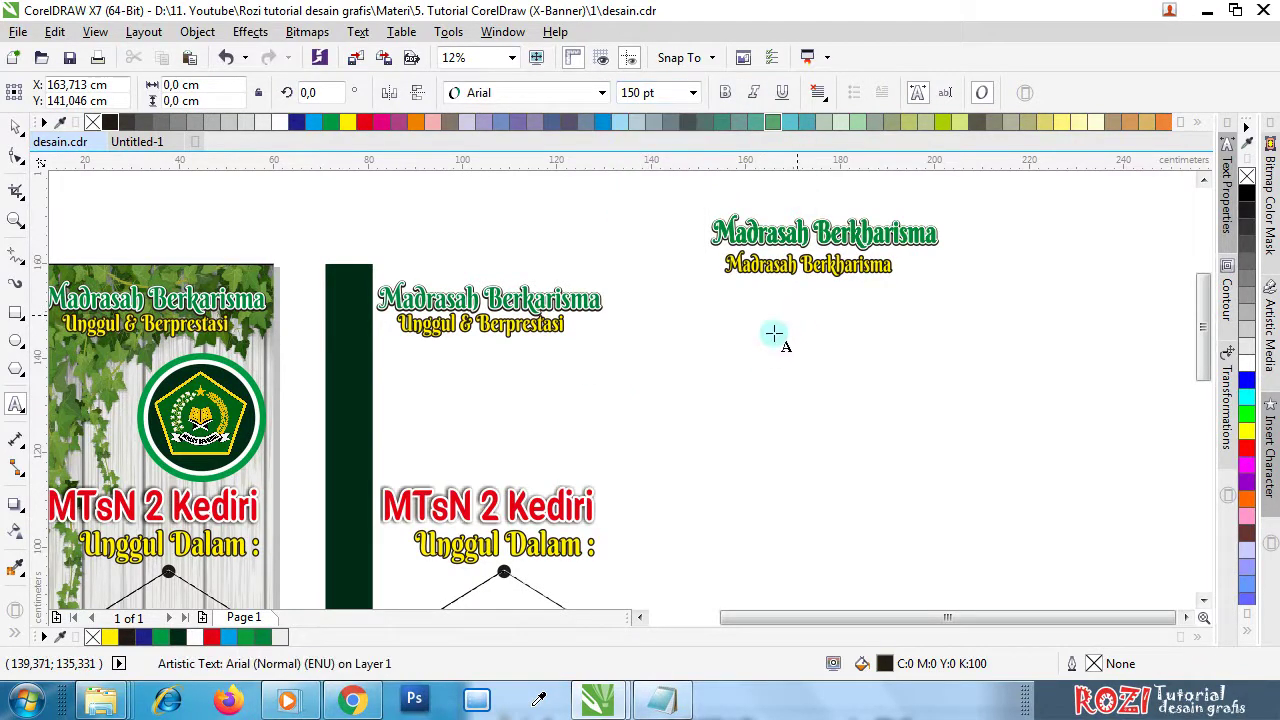
type("MTsN")
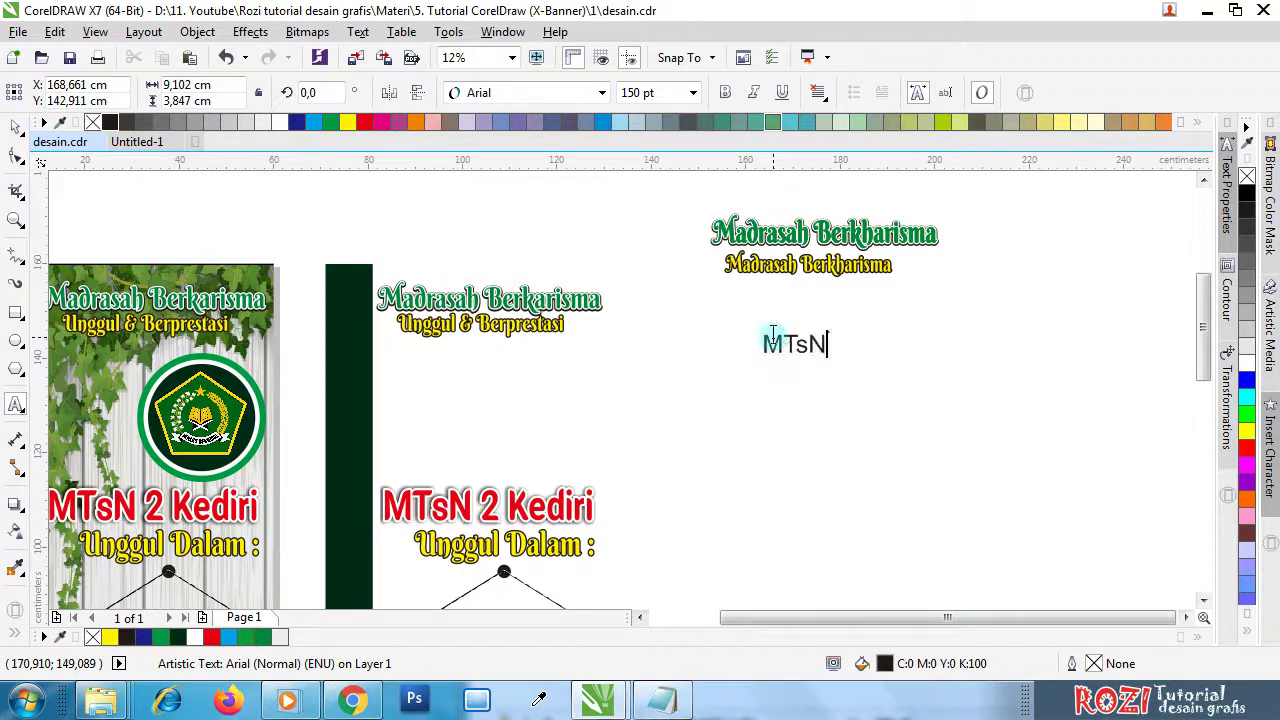
type(" 2 Kediri")
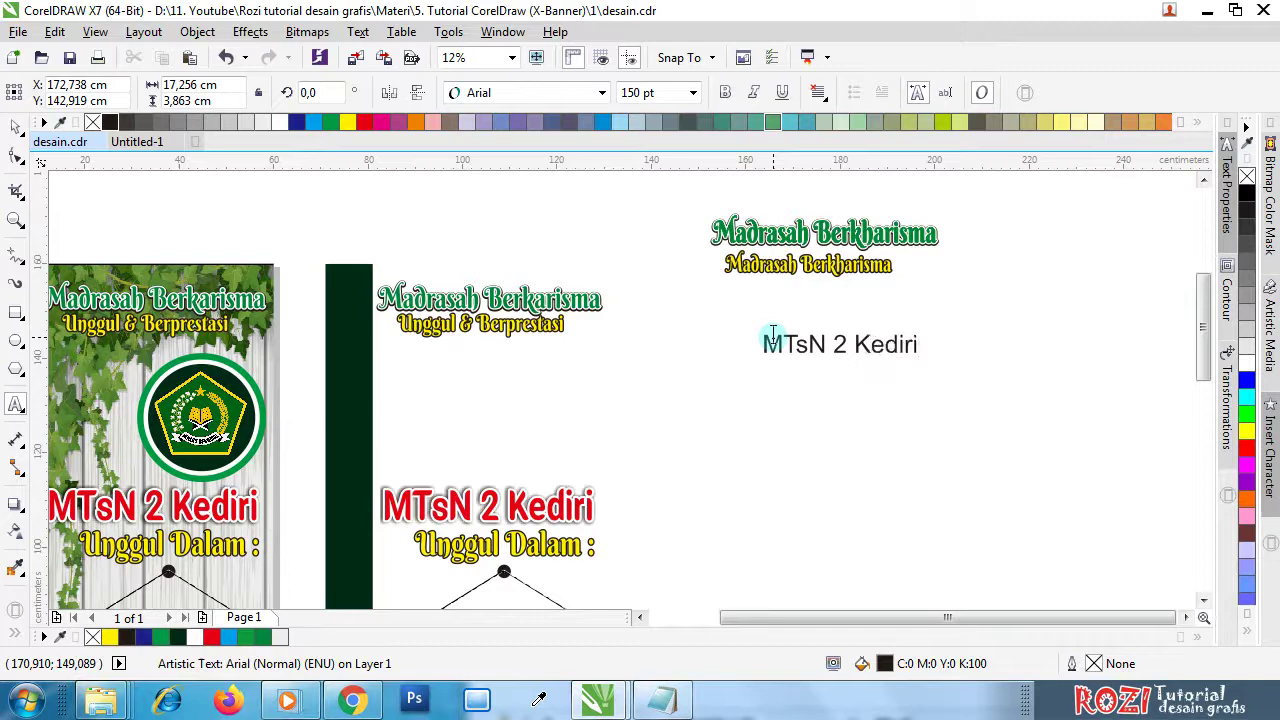
key("ctrl+space")
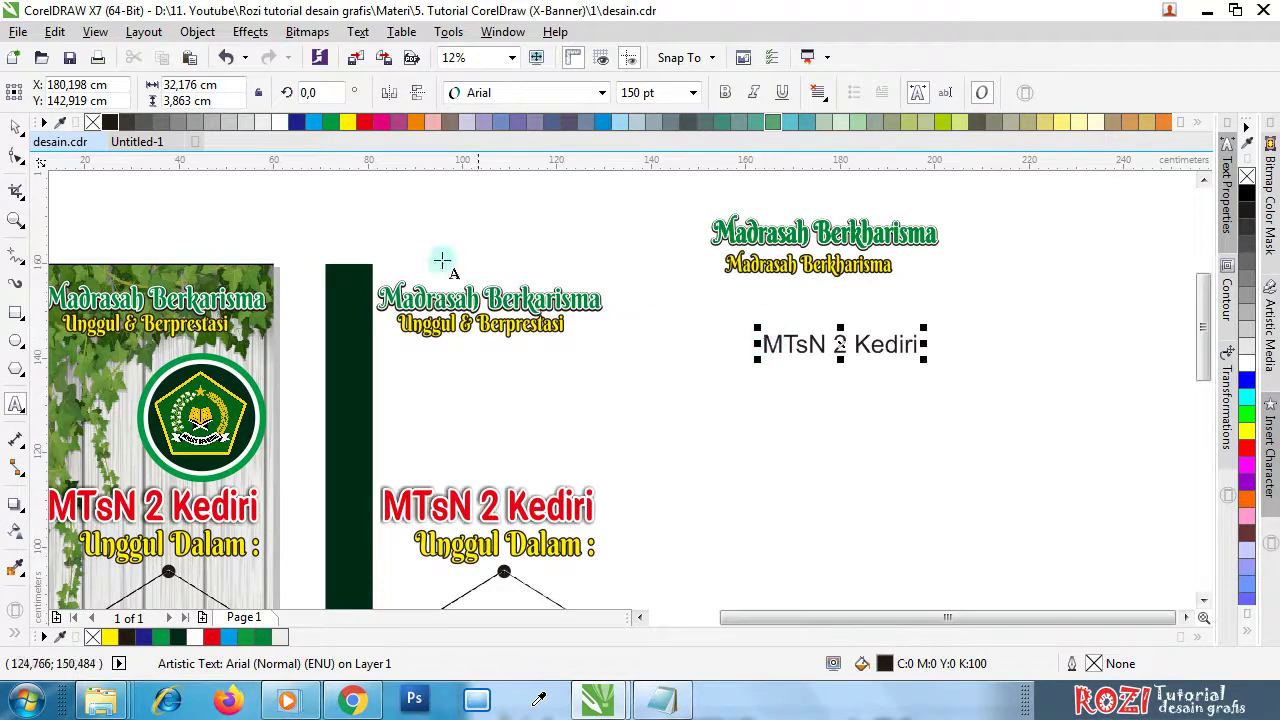
left_click(601, 92)
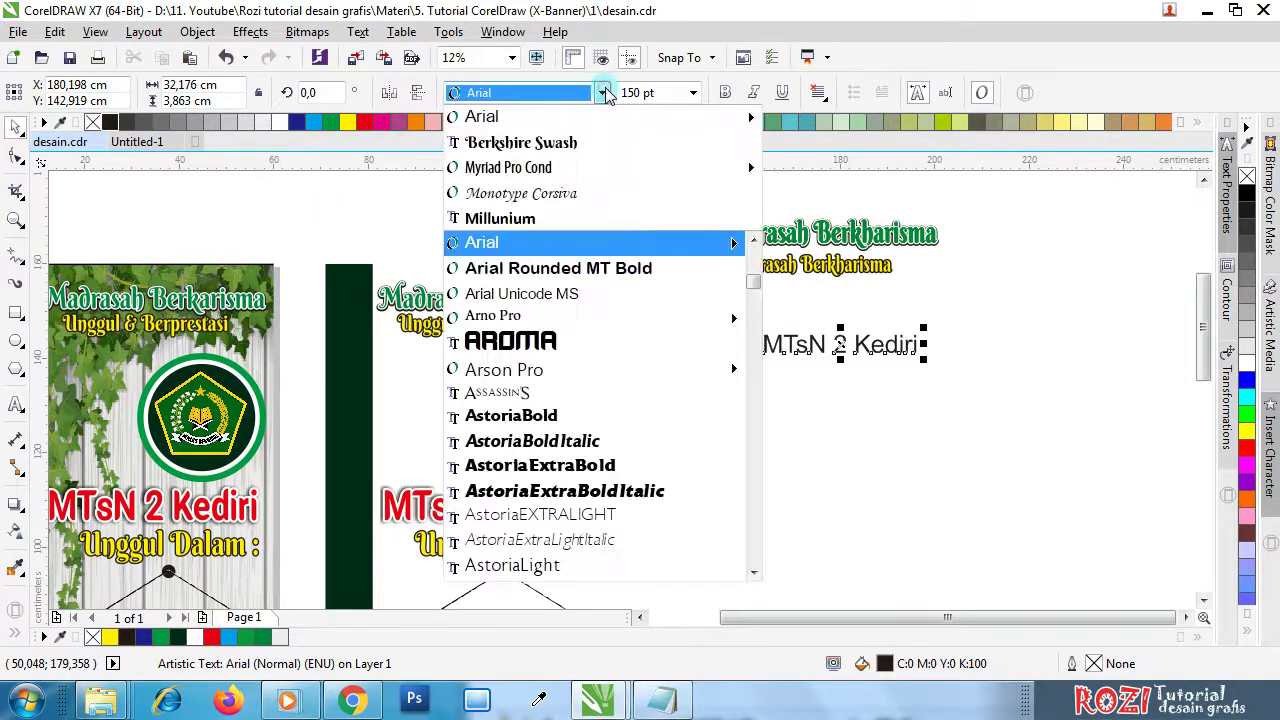
left_click(528, 218)
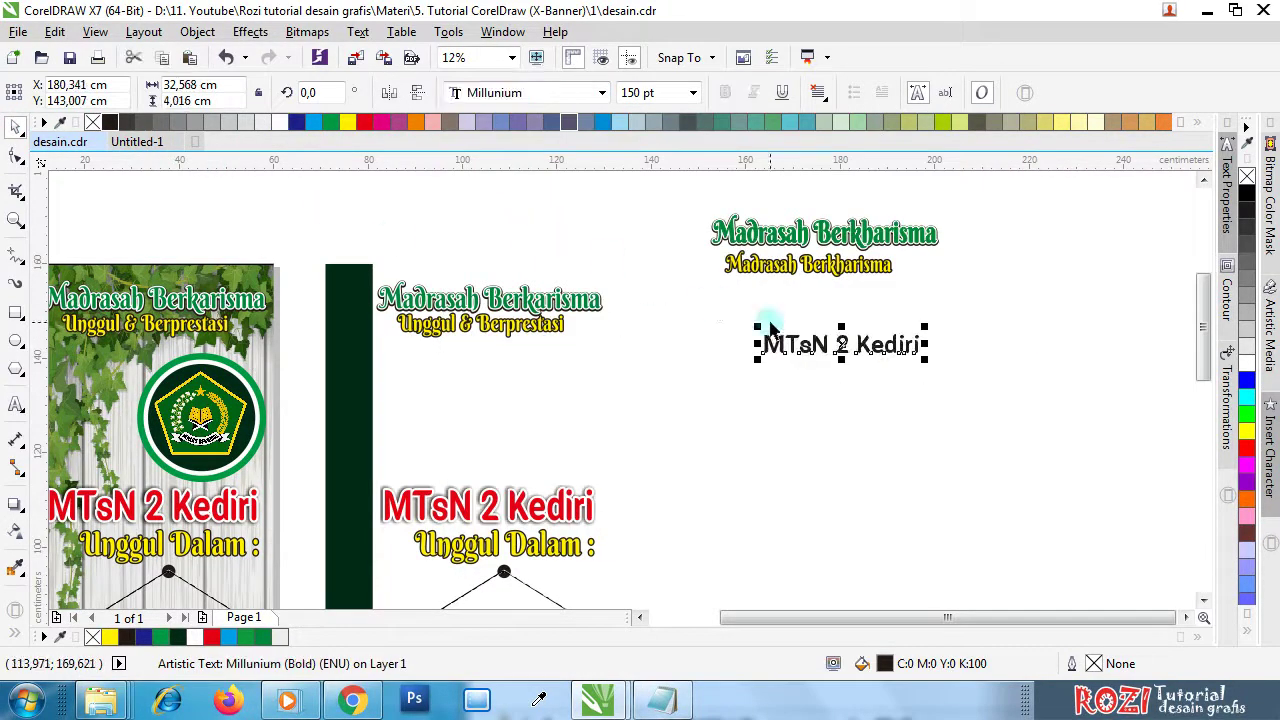
- Scale the new text over the red "MTsN 2 Kediri" original to about 43.96 by 6.65 cm and place it beside the original
left_click_drag(841, 344, 437, 517)
scroll(437, 517, "up", 4)
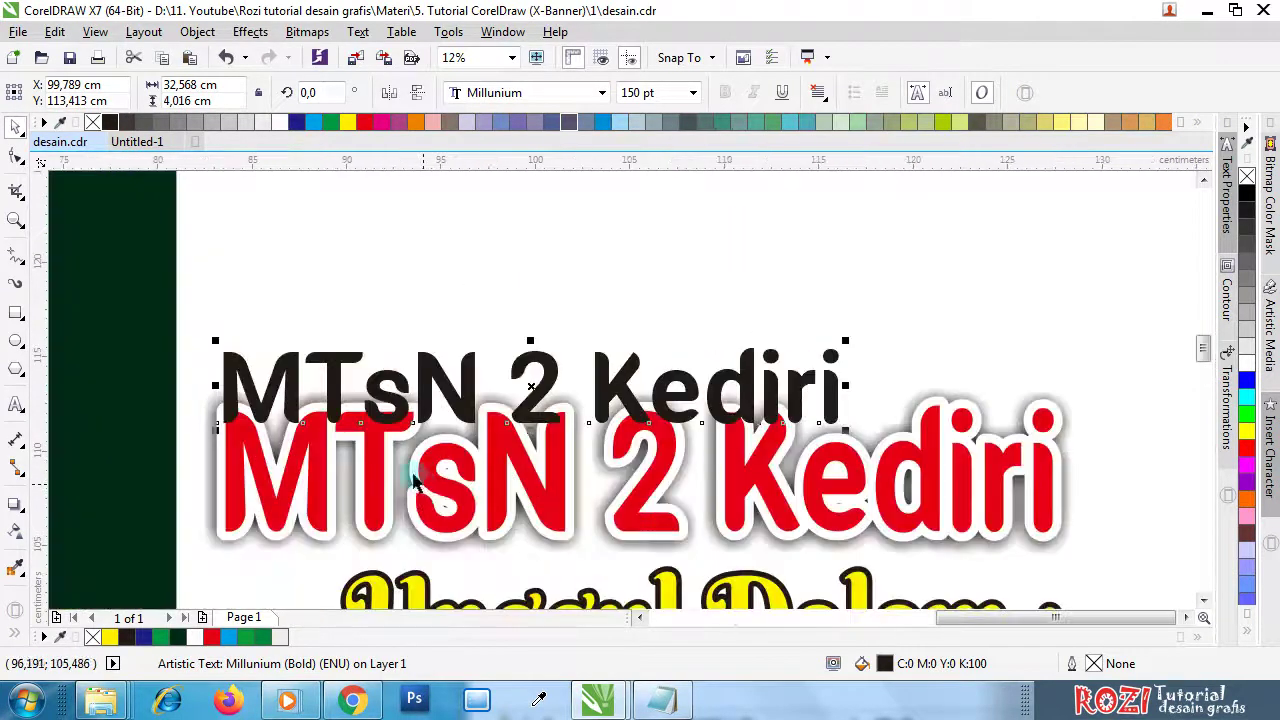
left_click_drag(846, 434, 1062, 498)
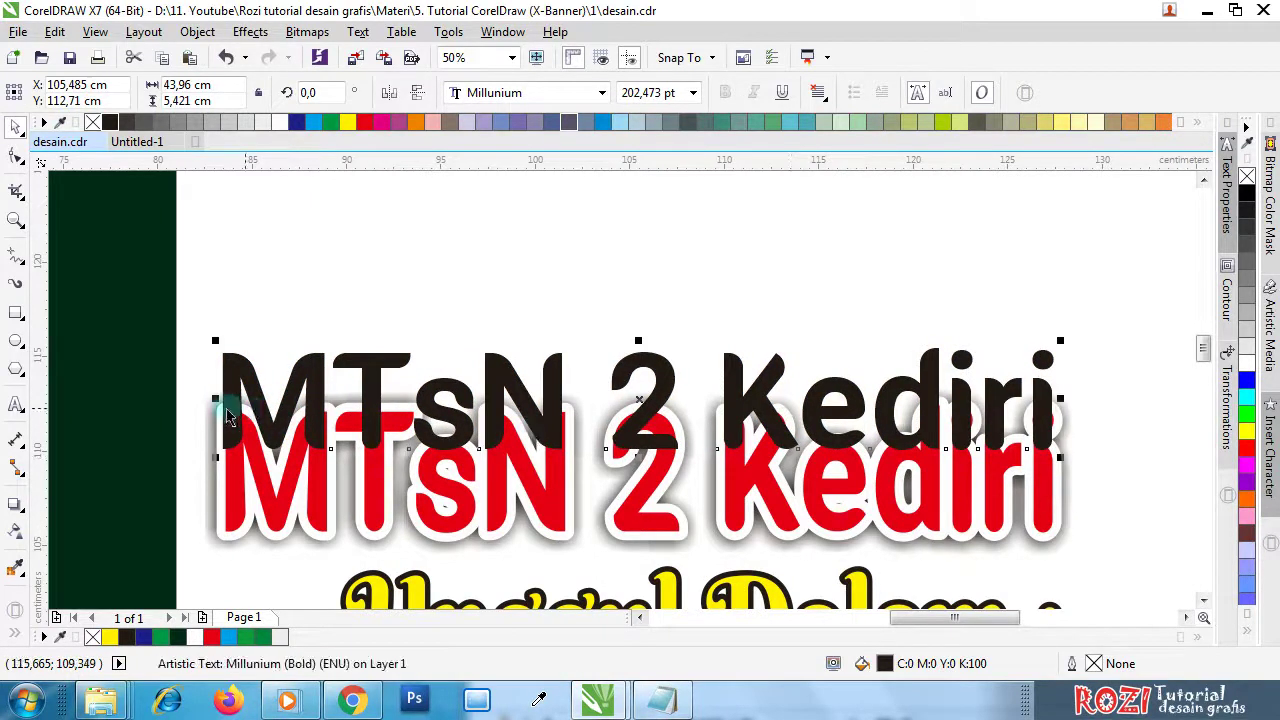
left_click_drag(257, 390, 257, 447)
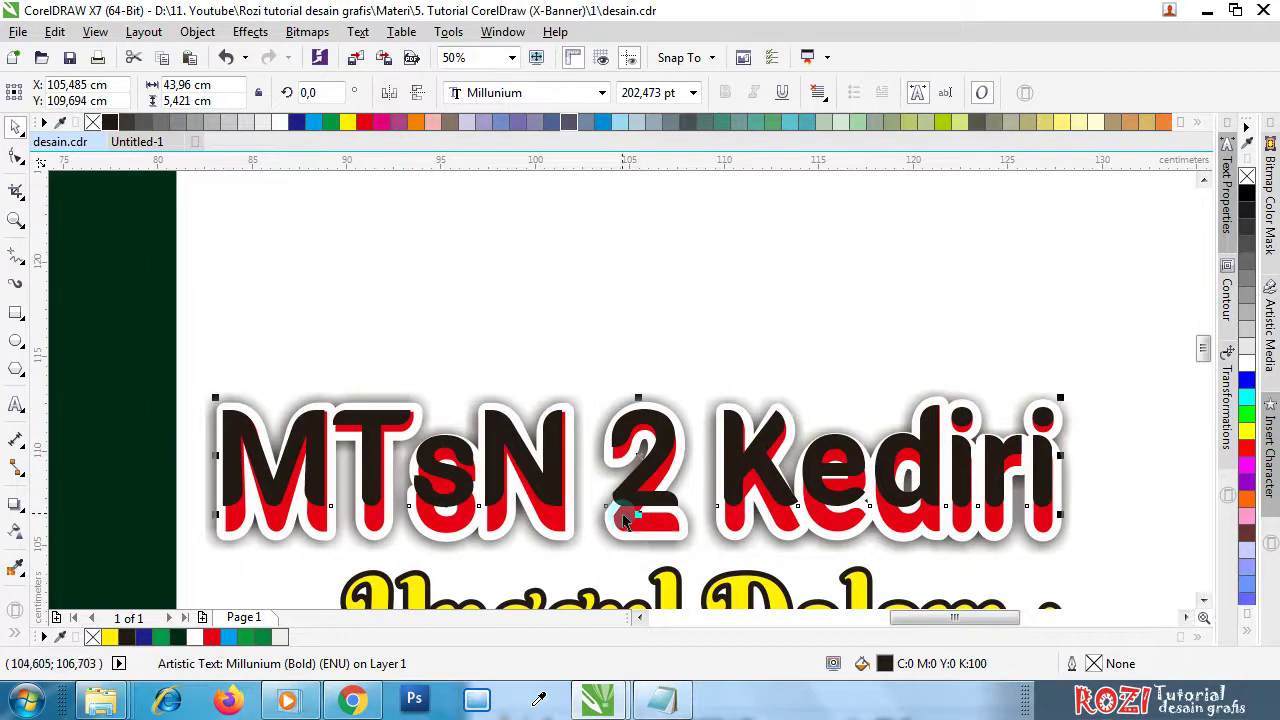
left_click_drag(638, 514, 650, 537)
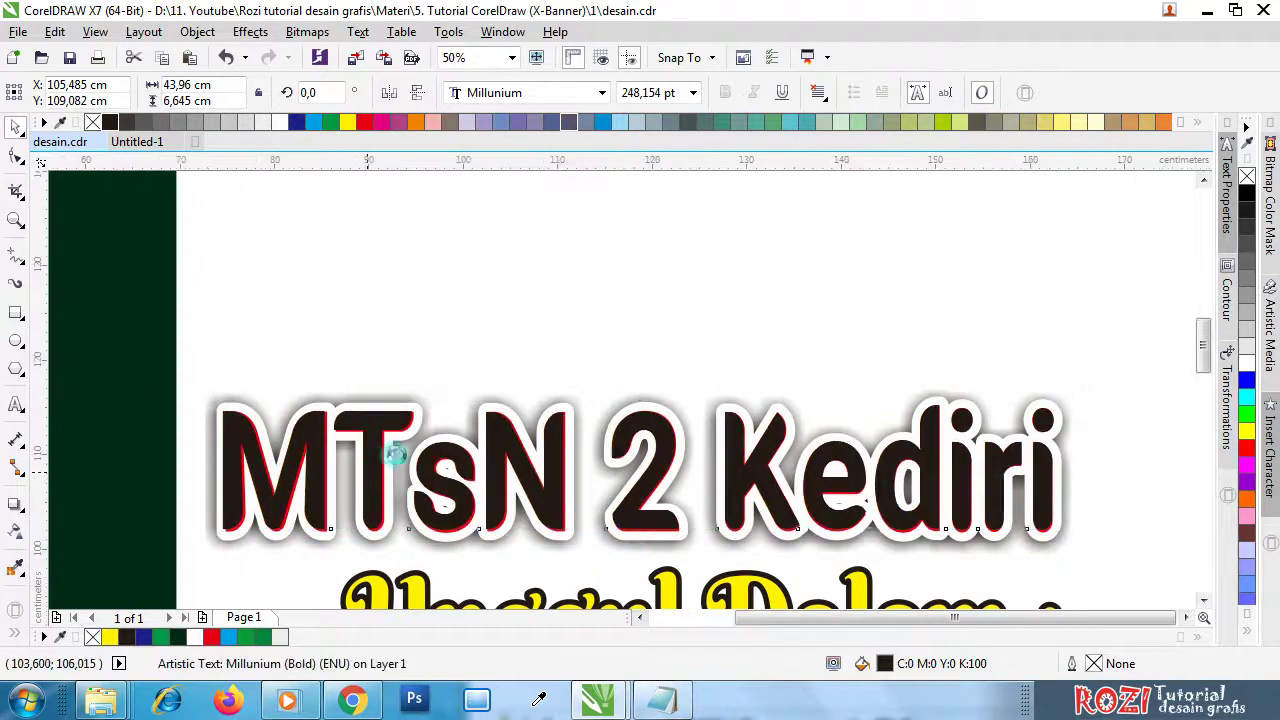
scroll(400, 449, "down", 2)
left_click_drag(450, 460, 894, 462)
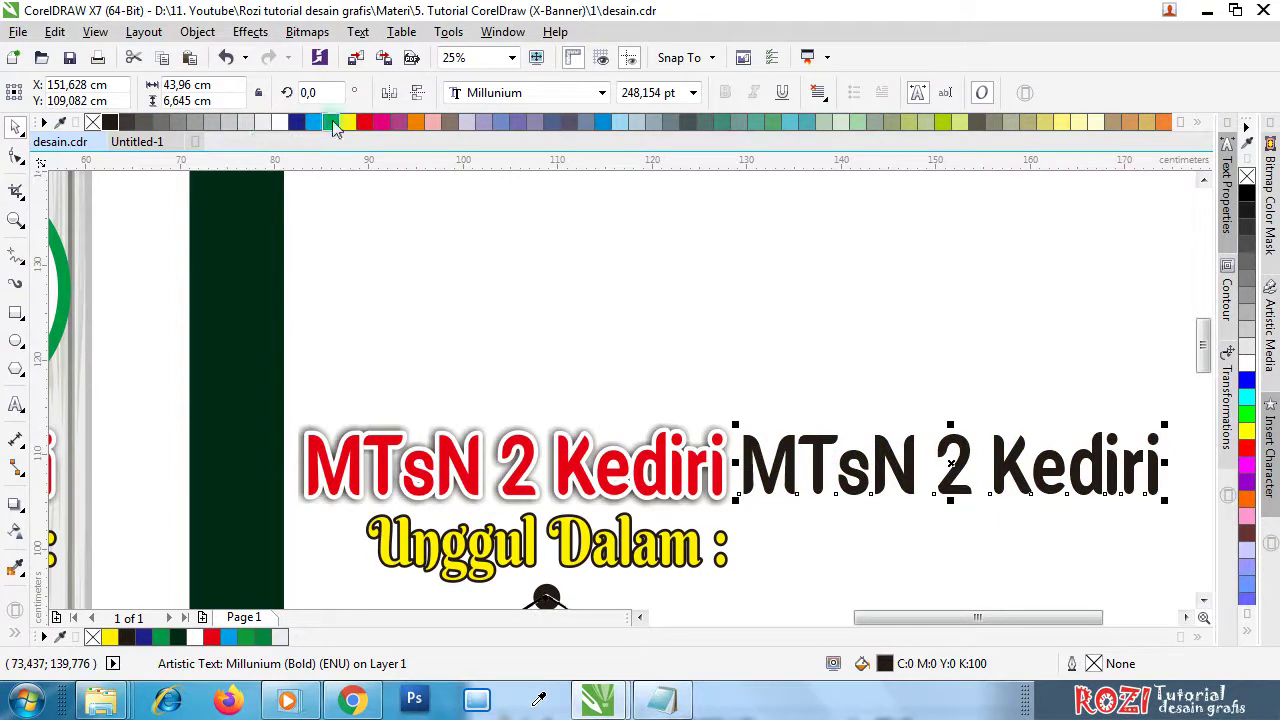
- Give the new "MTsN 2 Kediri" text a 25 px yellow outline with rounded corners and line caps, placed behind the fill
right_click(347, 122)
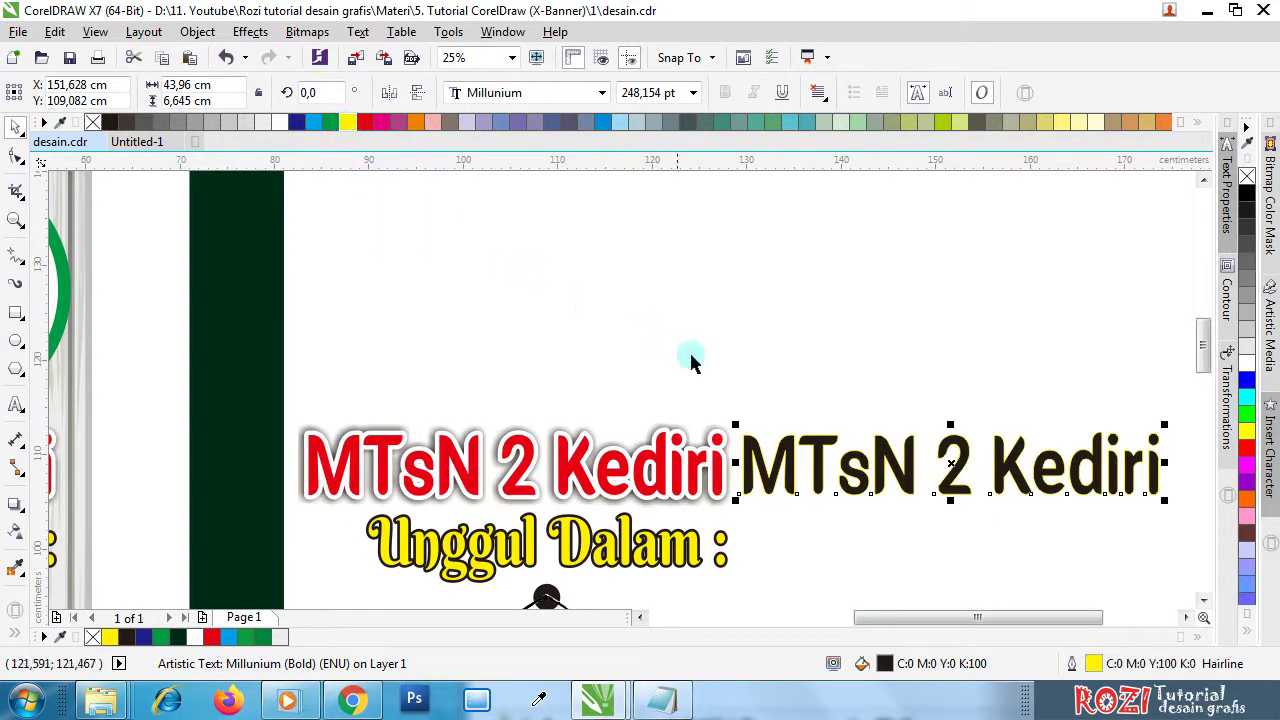
scroll(730, 485, "up", 1)
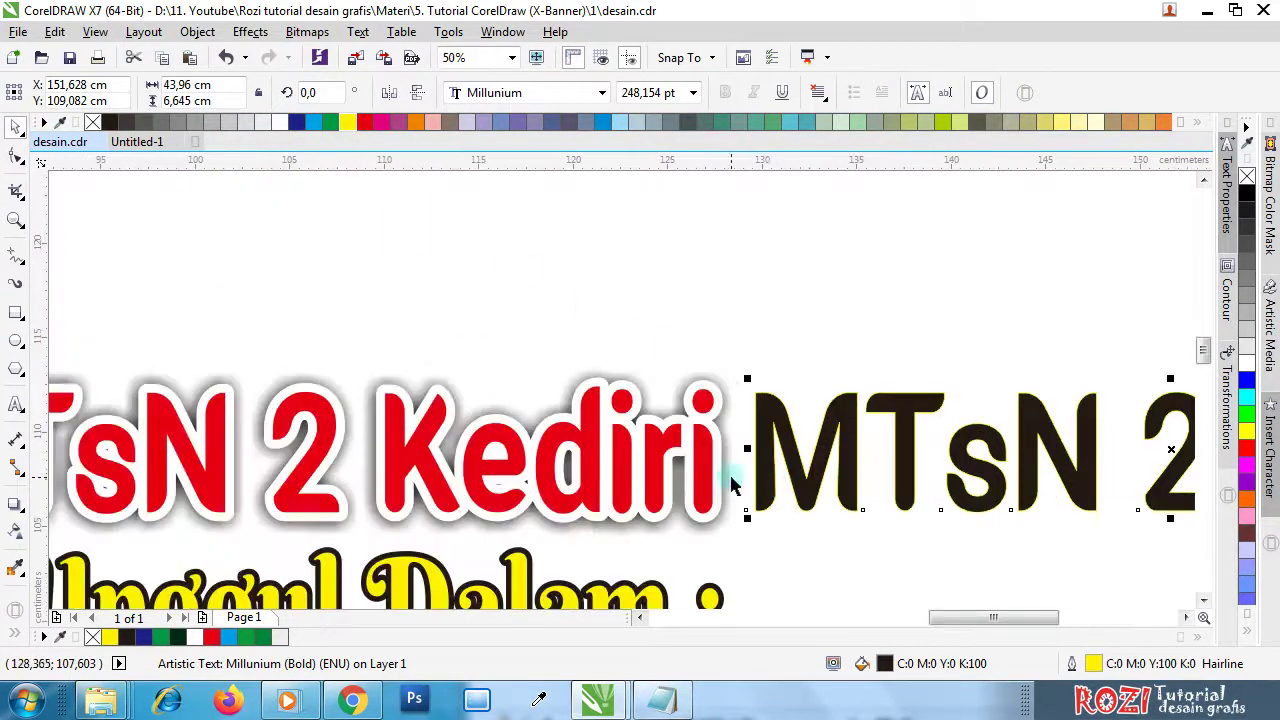
double_click(1096, 665)
left_click_drag(497, 135, 508, 276)
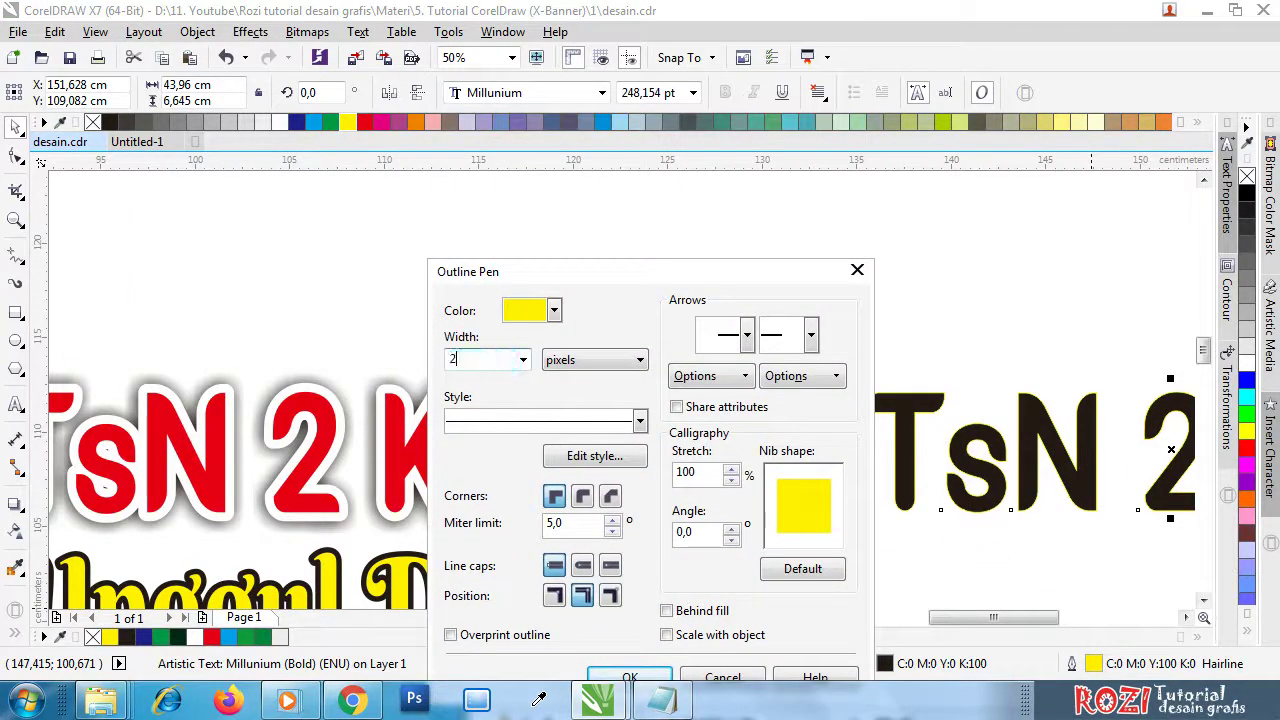
left_click(582, 495)
left_click(583, 565)
left_click(666, 611)
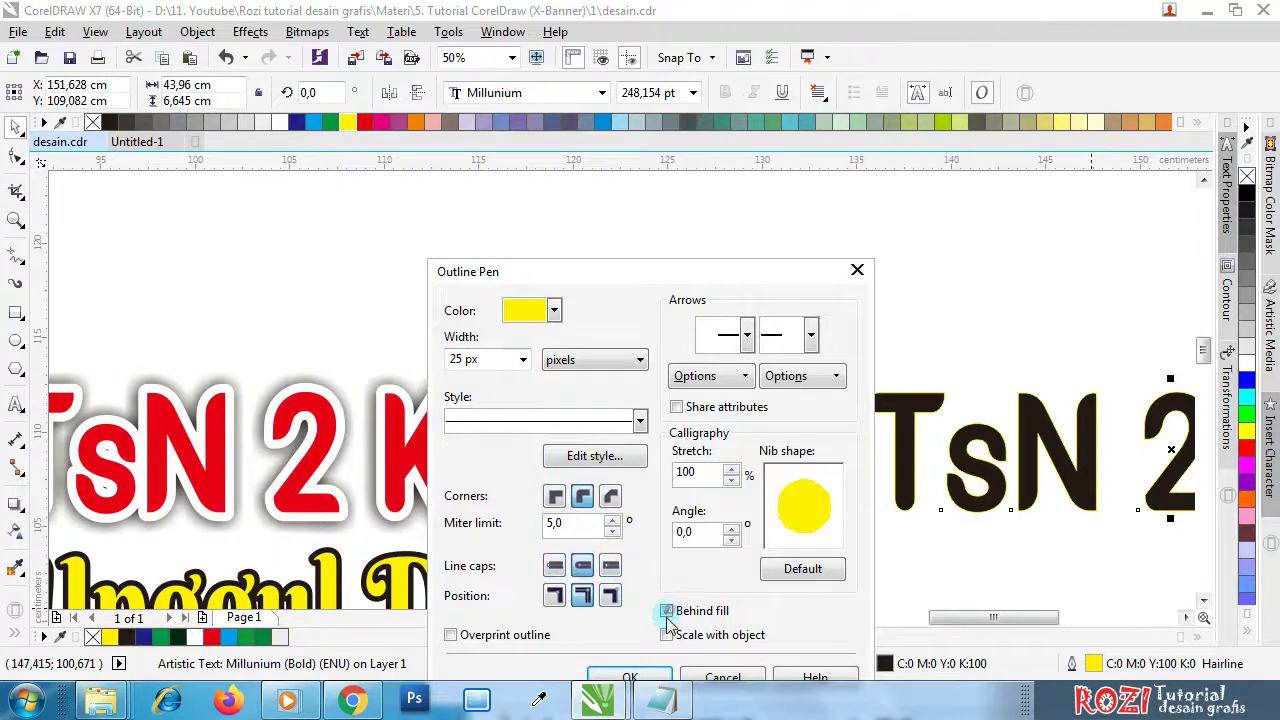
left_click(660, 677)
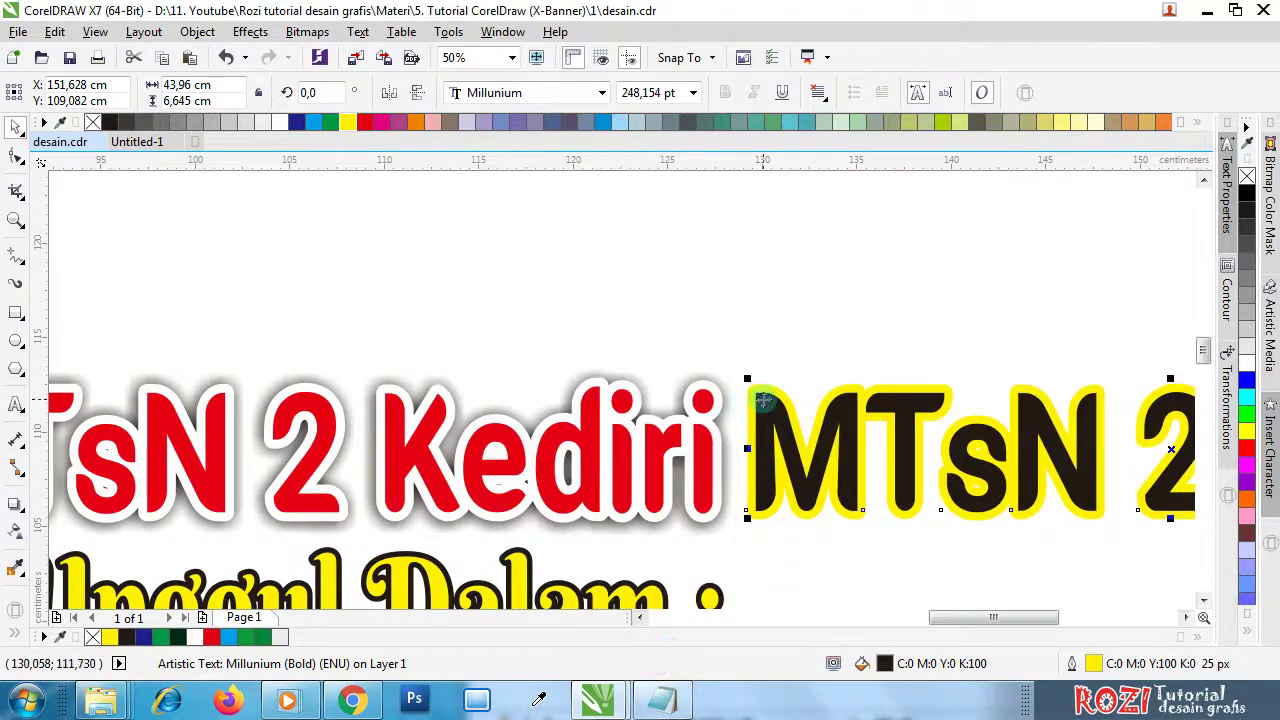
- Shift the new "MTsN 2 Kediri" text slightly away from the original and recolour it with a red fill and white outline
scroll(760, 398, "up", 1)
scroll(690, 355, "down", 2)
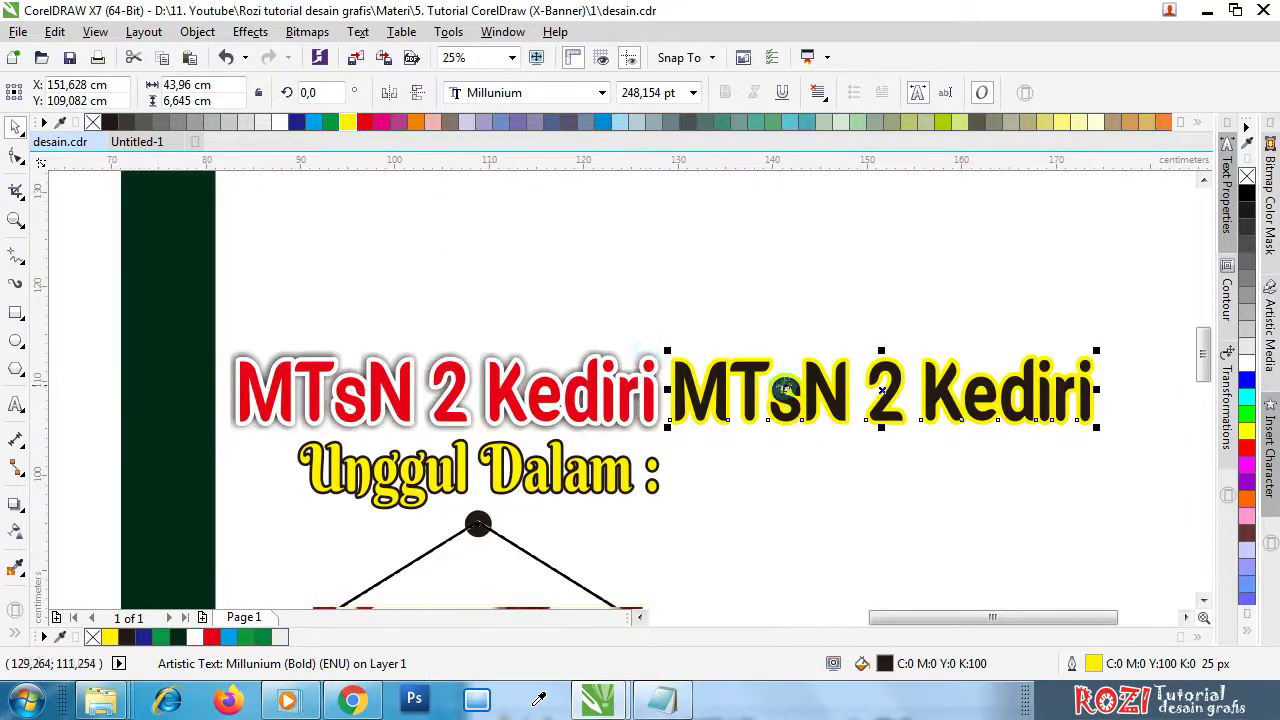
scroll(662, 388, "up", 1)
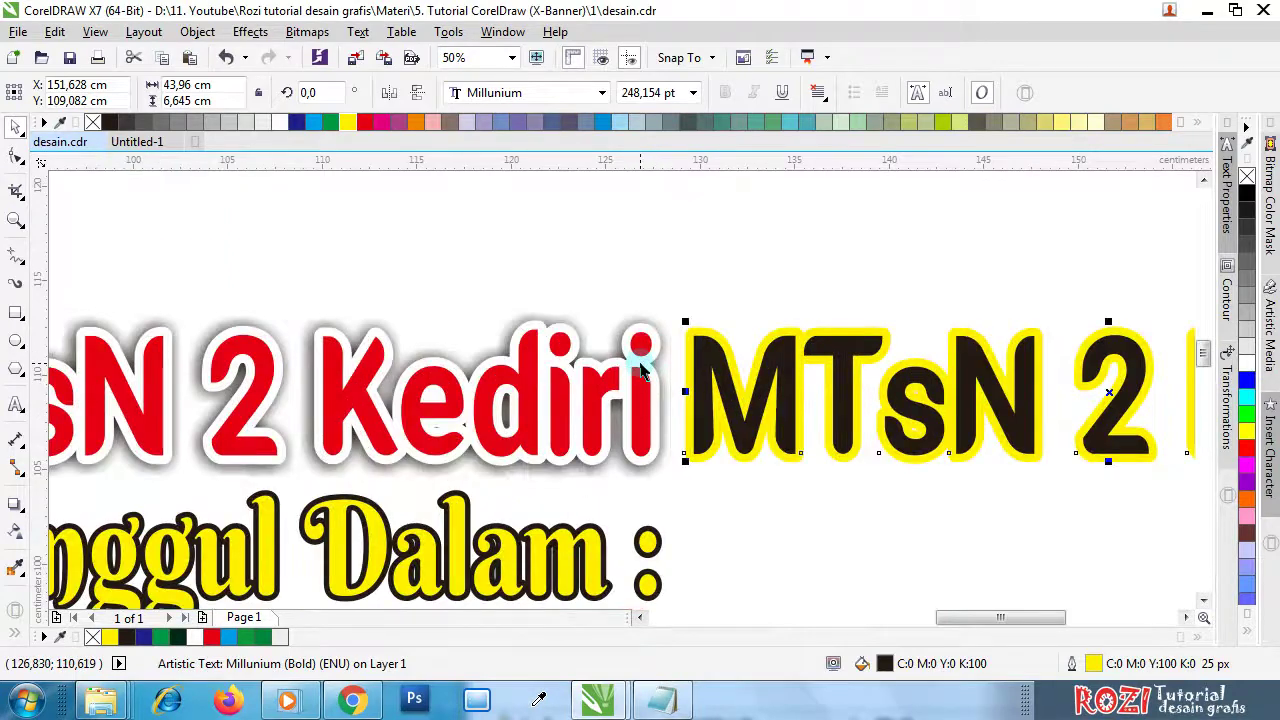
scroll(575, 347, "down", 2)
scroll(570, 345, "down", 1)
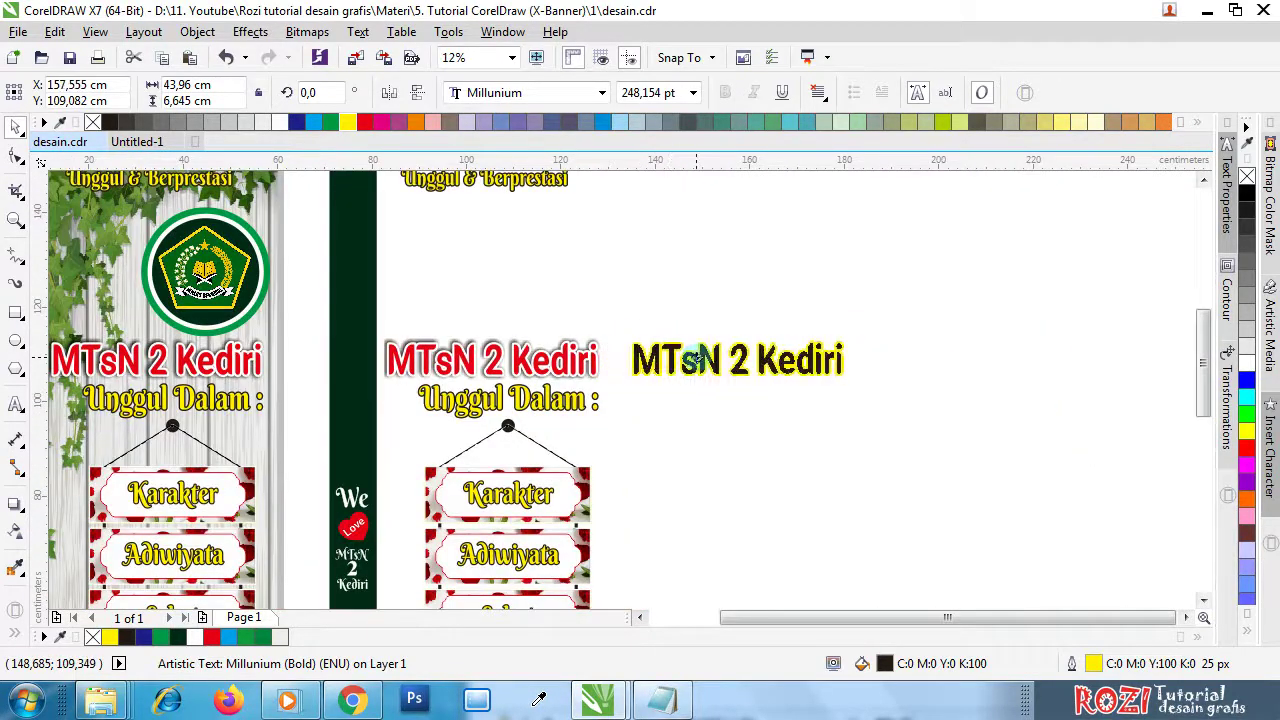
scroll(658, 360, "up", 1)
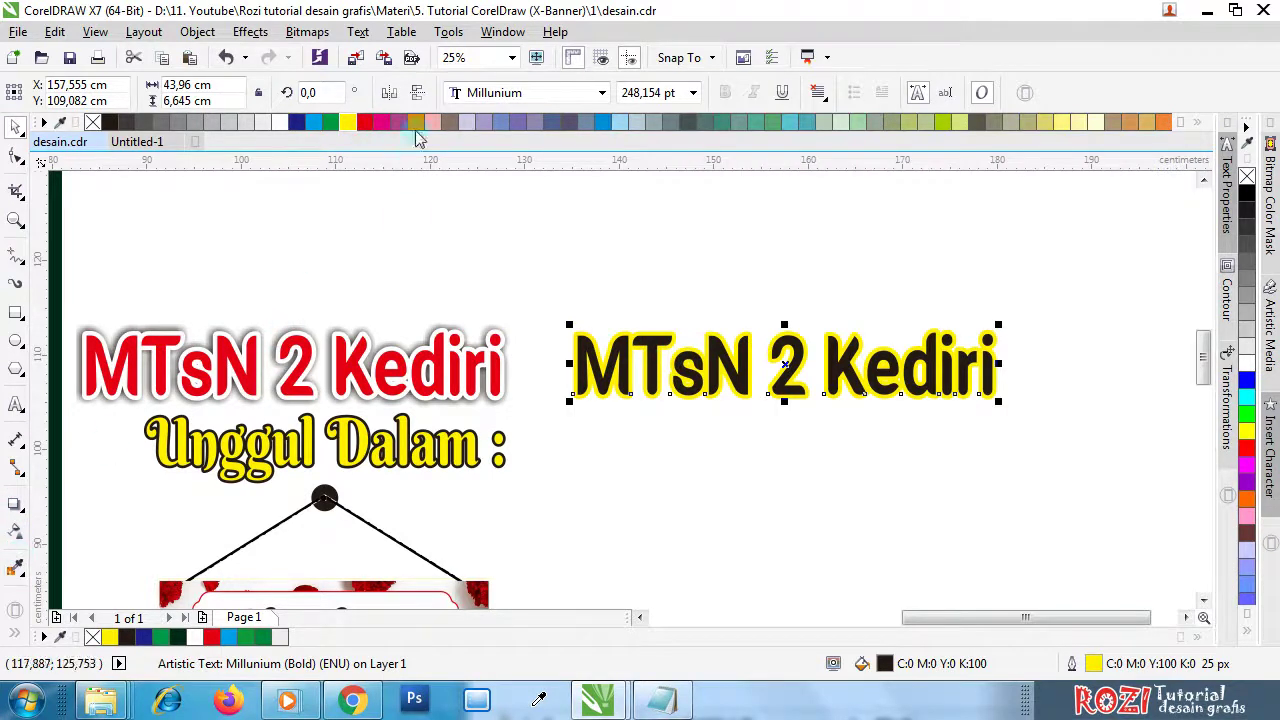
left_click(366, 122)
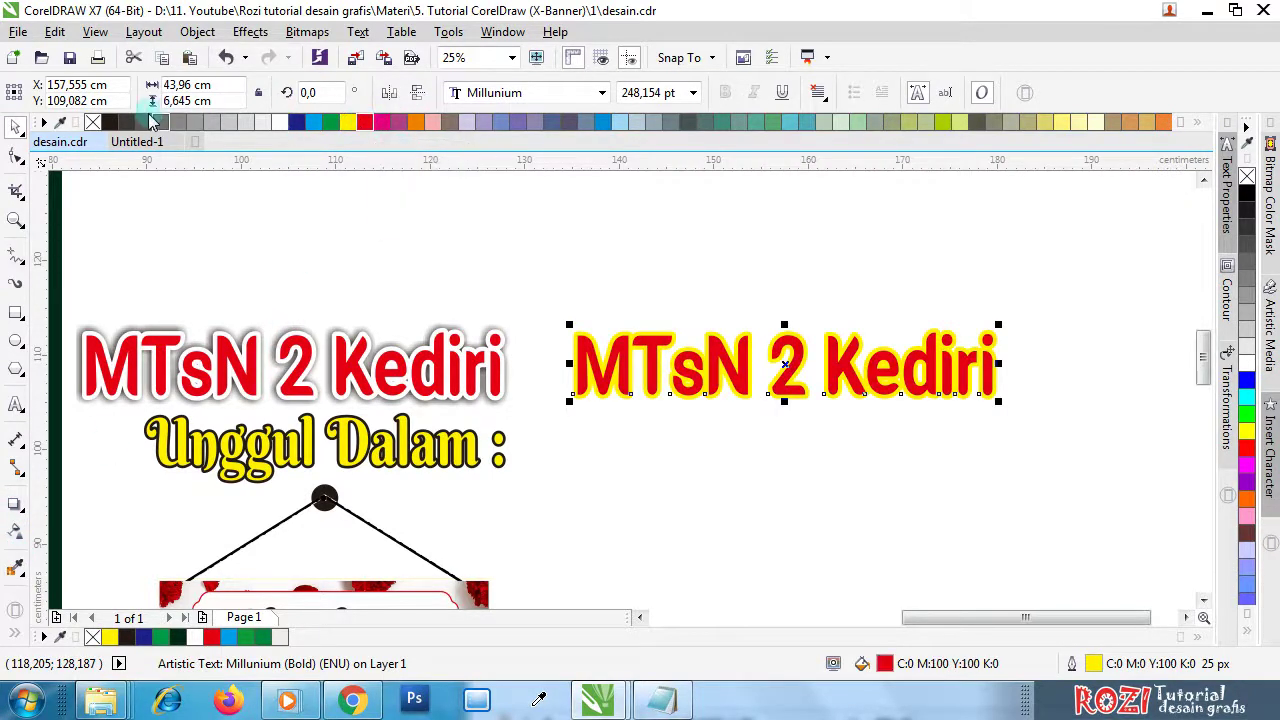
right_click(282, 122)
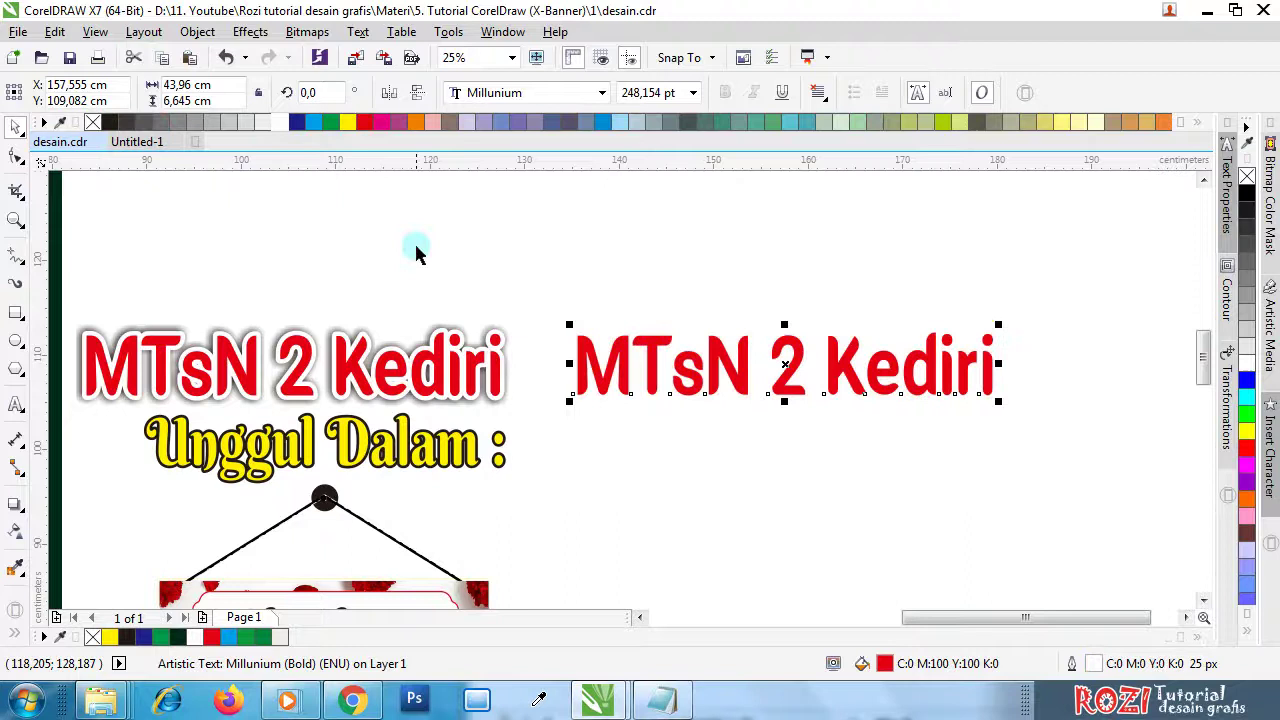
- Add a black Multiply drop shadow to the new "MTsN 2 Kediri" text with opacity 100 and feathering 15
left_click(20, 508)
left_click(74, 506)
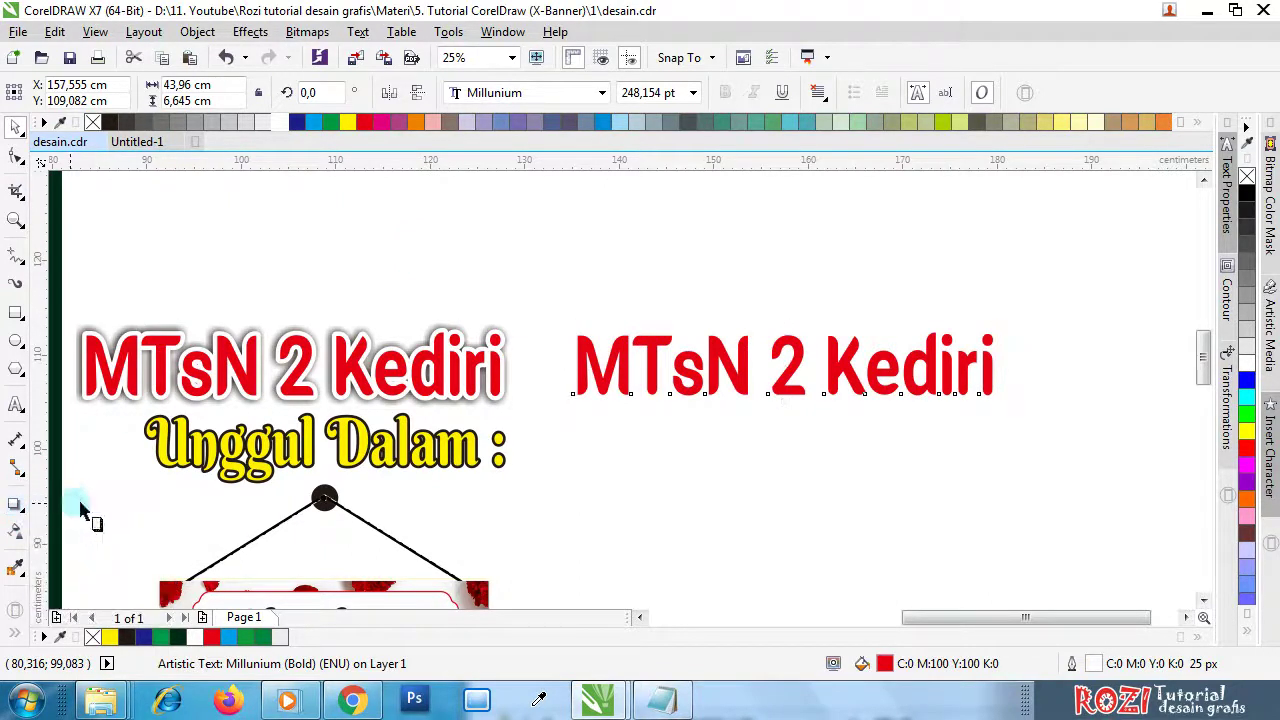
left_click_drag(588, 370, 997, 363)
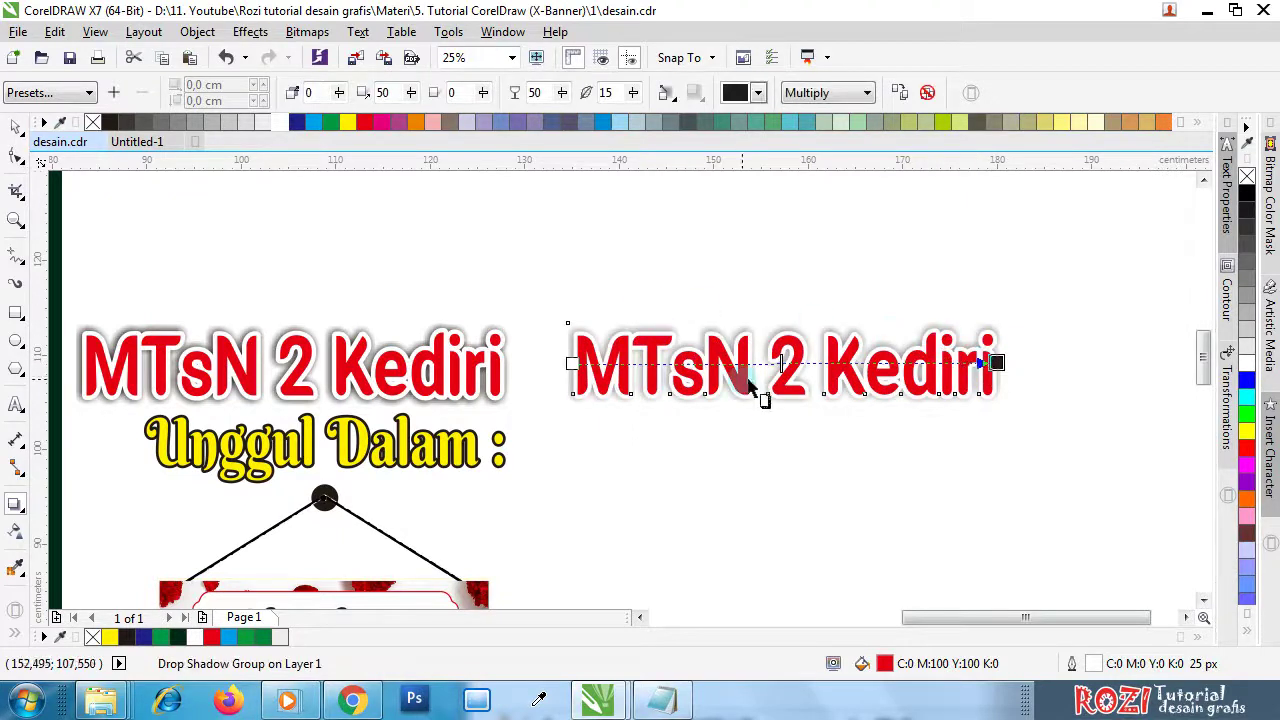
left_click_drag(968, 358, 1025, 355)
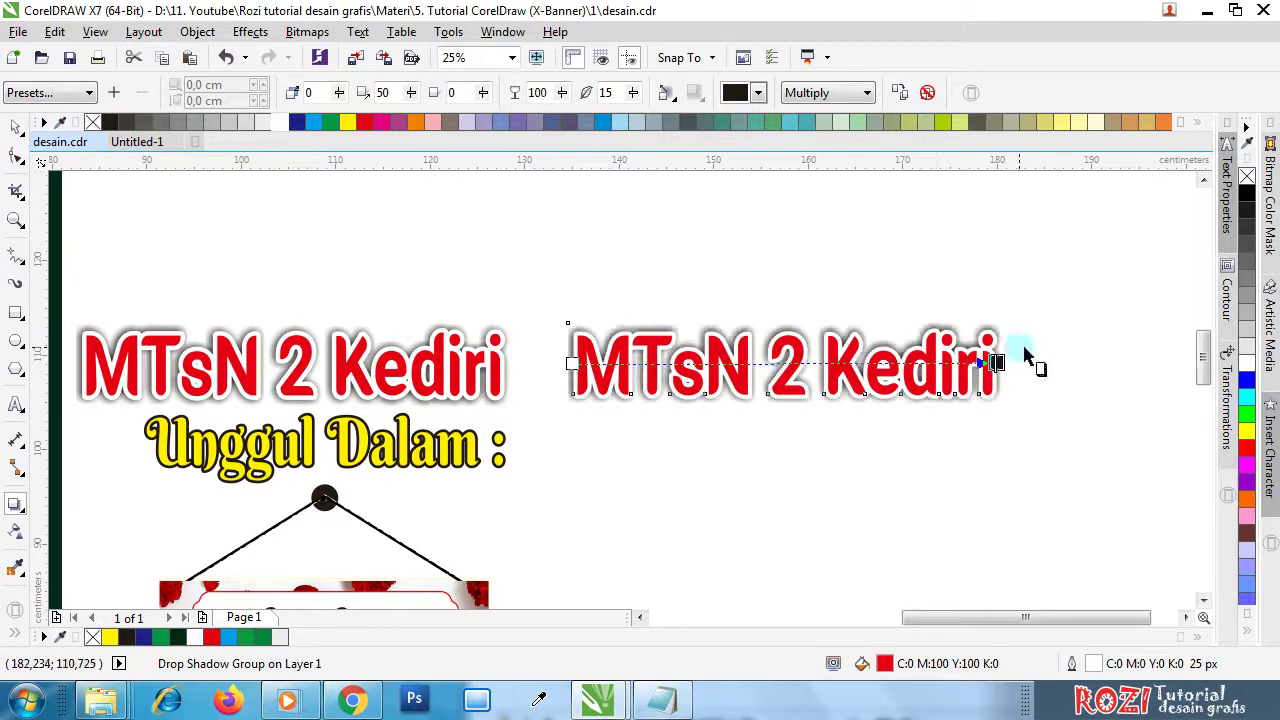
left_click(17, 126)
left_click(729, 249)
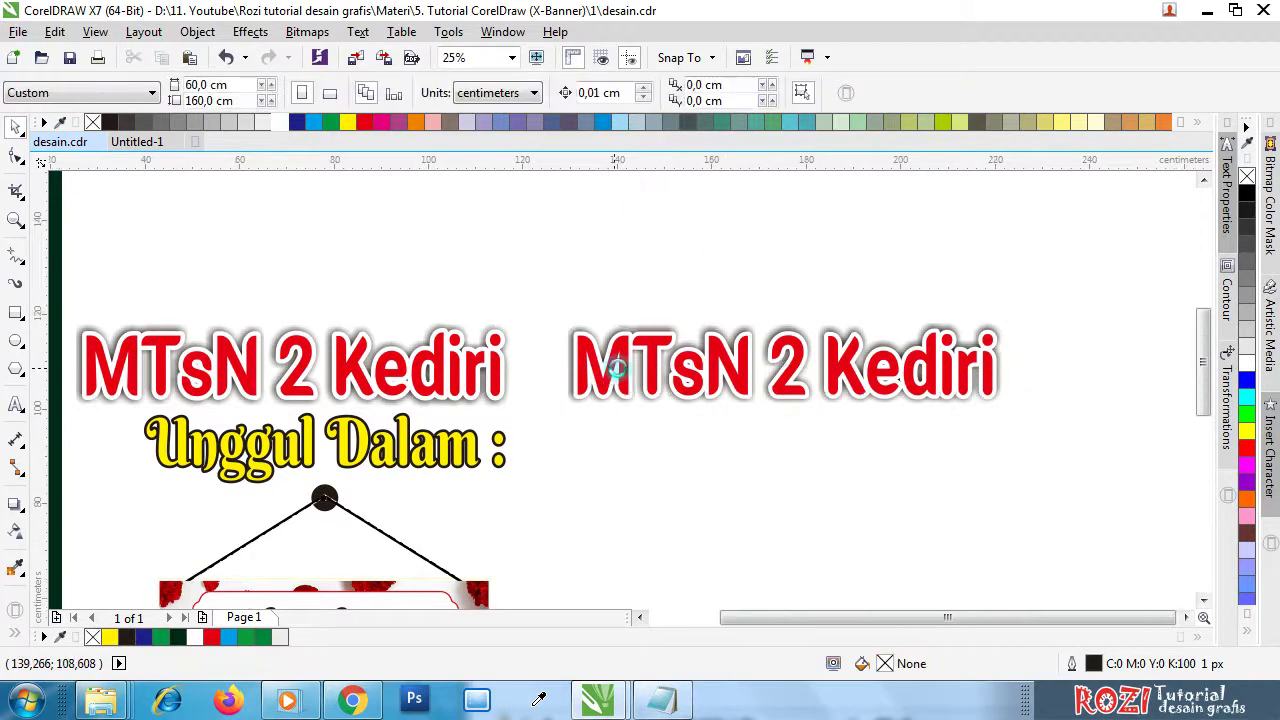
- Move the shadowed "MTsN 2 Kediri" text below the new heading lines and group it with its shadow
scroll(613, 357, "down", 2)
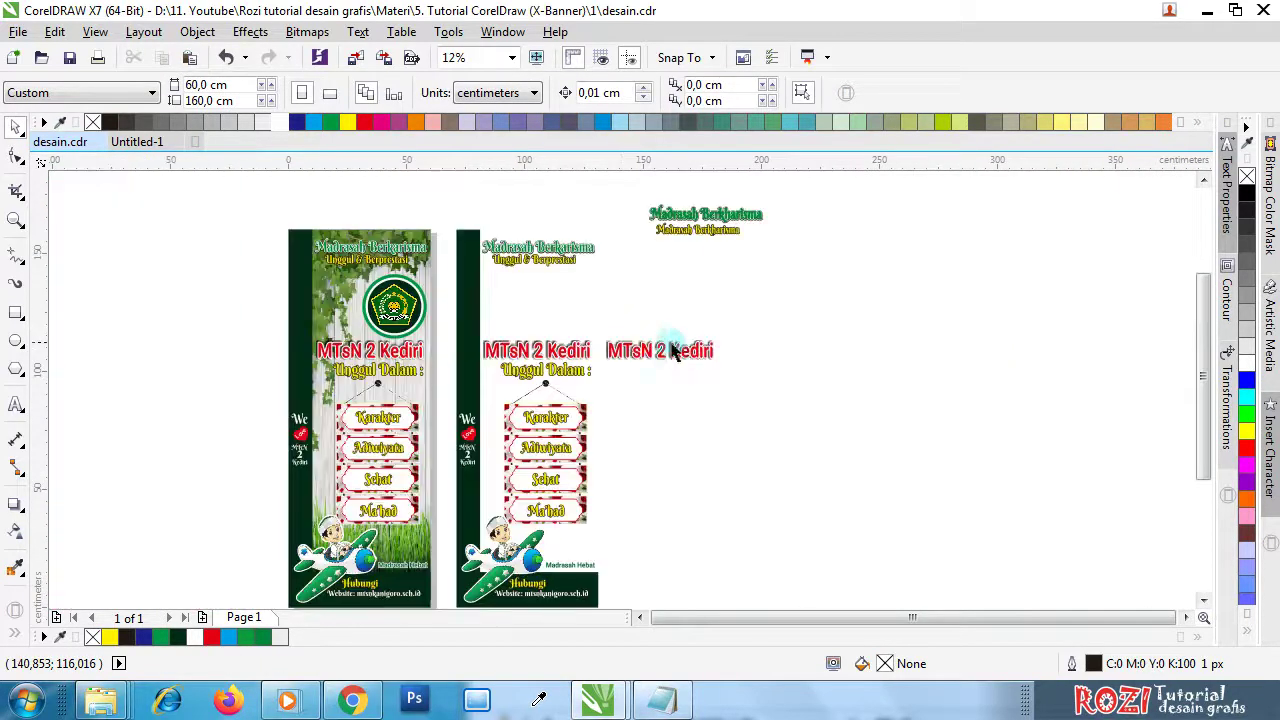
left_click_drag(592, 324, 780, 405)
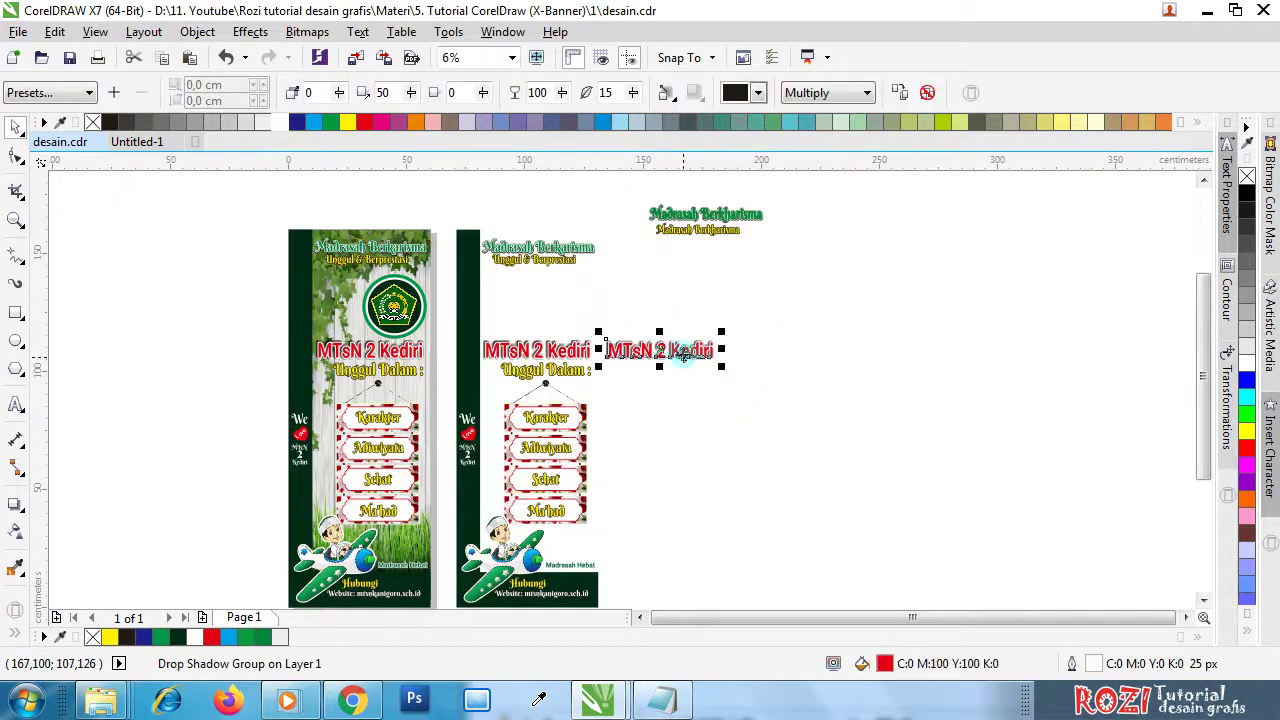
left_click_drag(680, 358, 733, 322)
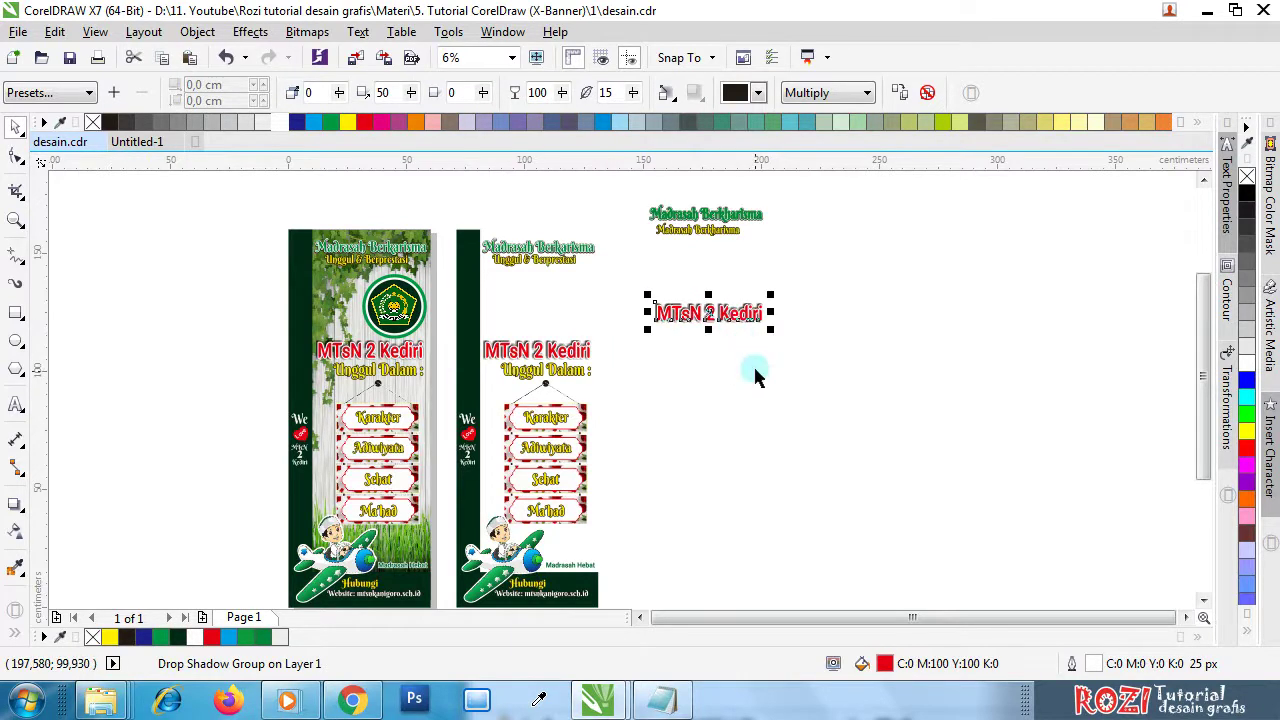
key("ctrl+g")
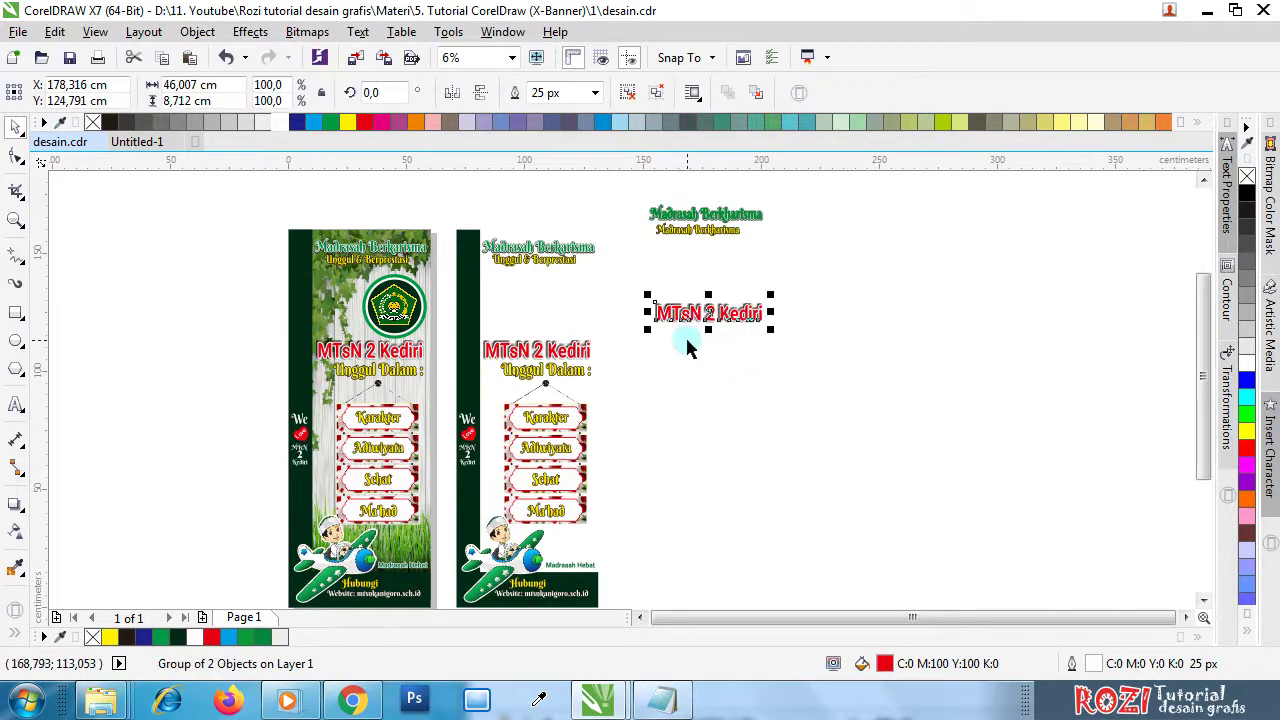
- Place a copy of the new yellow "Madrasah Berkharisma" line beside the original "Unggul Dalam :" text
scroll(688, 346, "up", 1)
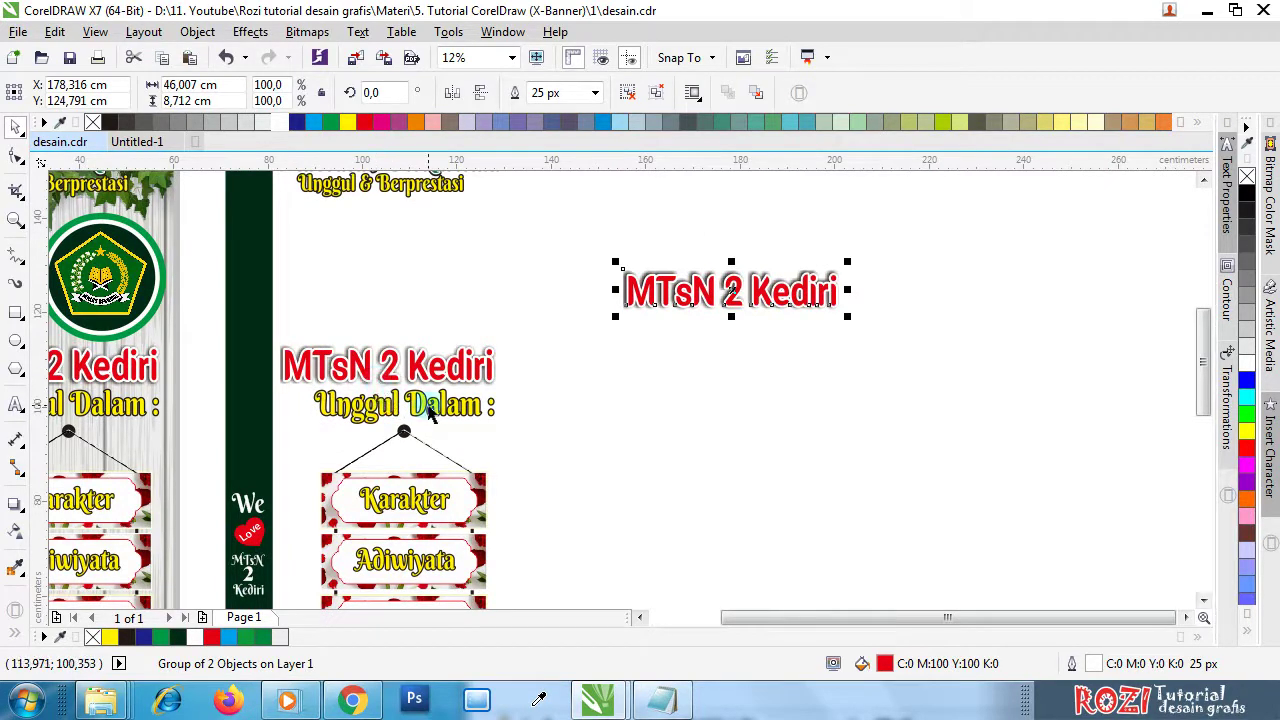
scroll(428, 413, "down", 1)
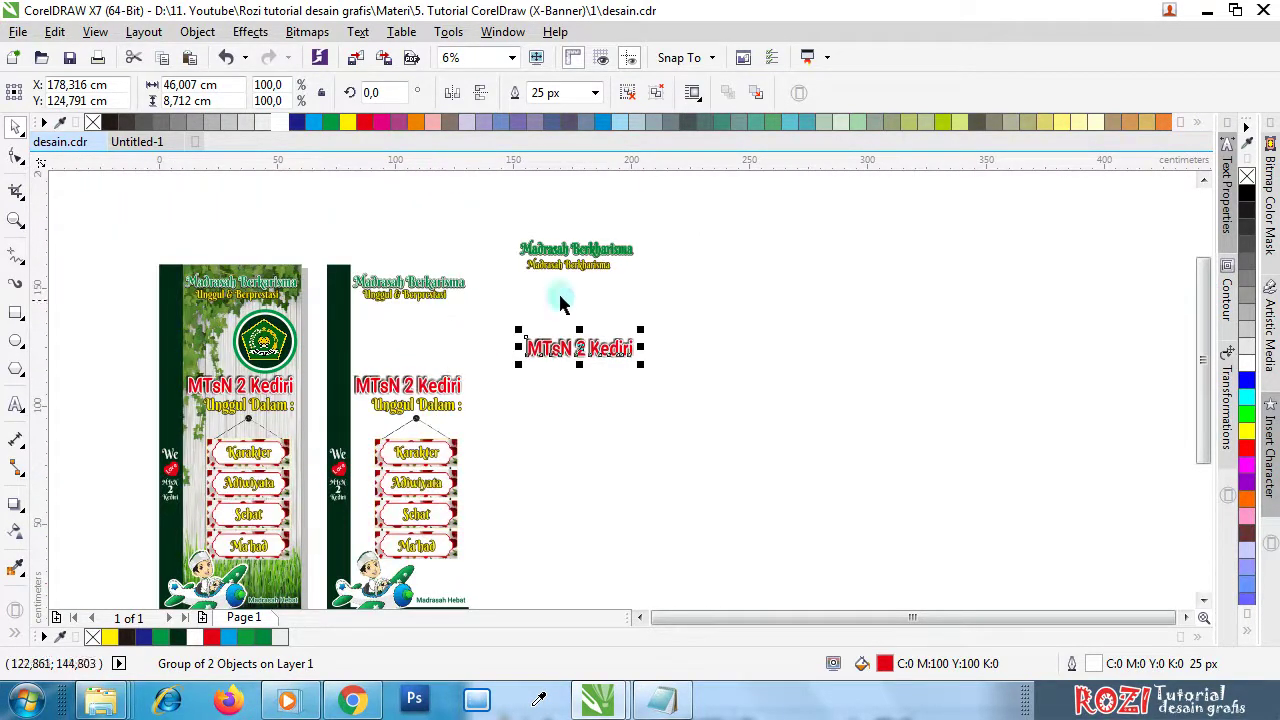
left_click(560, 297)
left_click_drag(585, 272, 509, 423)
scroll(440, 420, "up", 3)
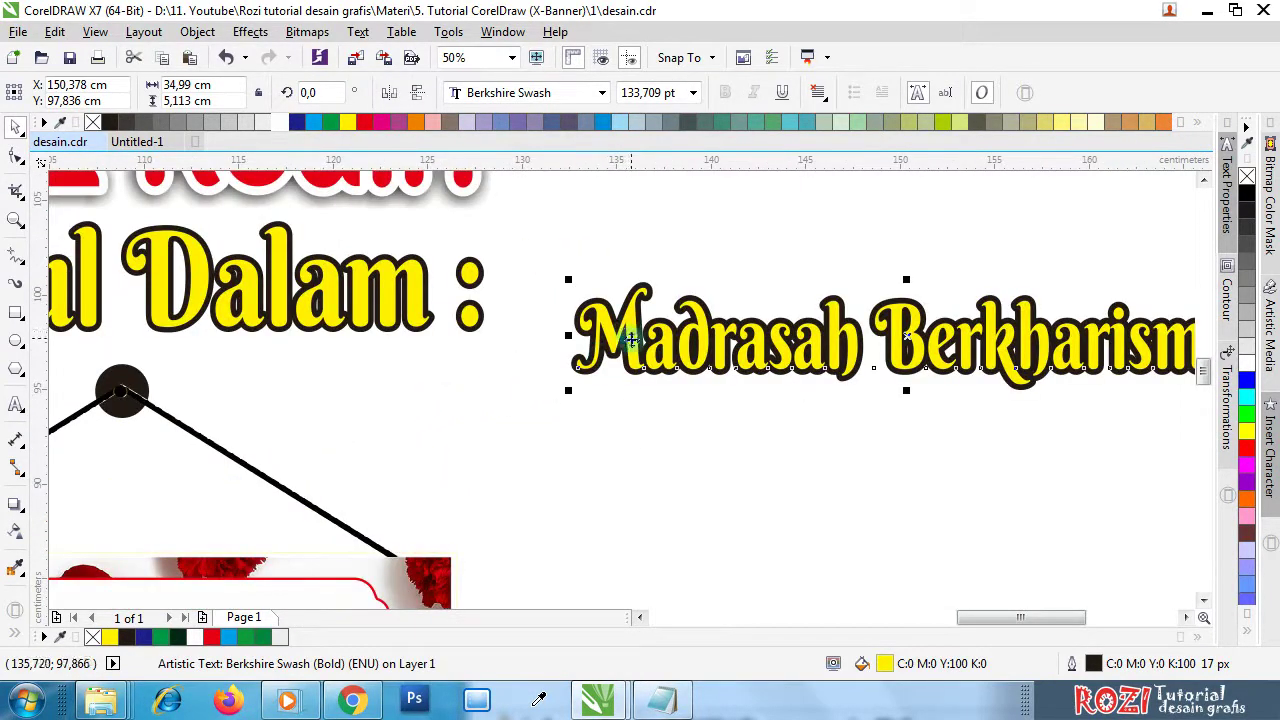
- Replace the wording of the copied yellow line with "Unggul Dalam :"
scroll(630, 340, "down", 1)
double_click(683, 358)
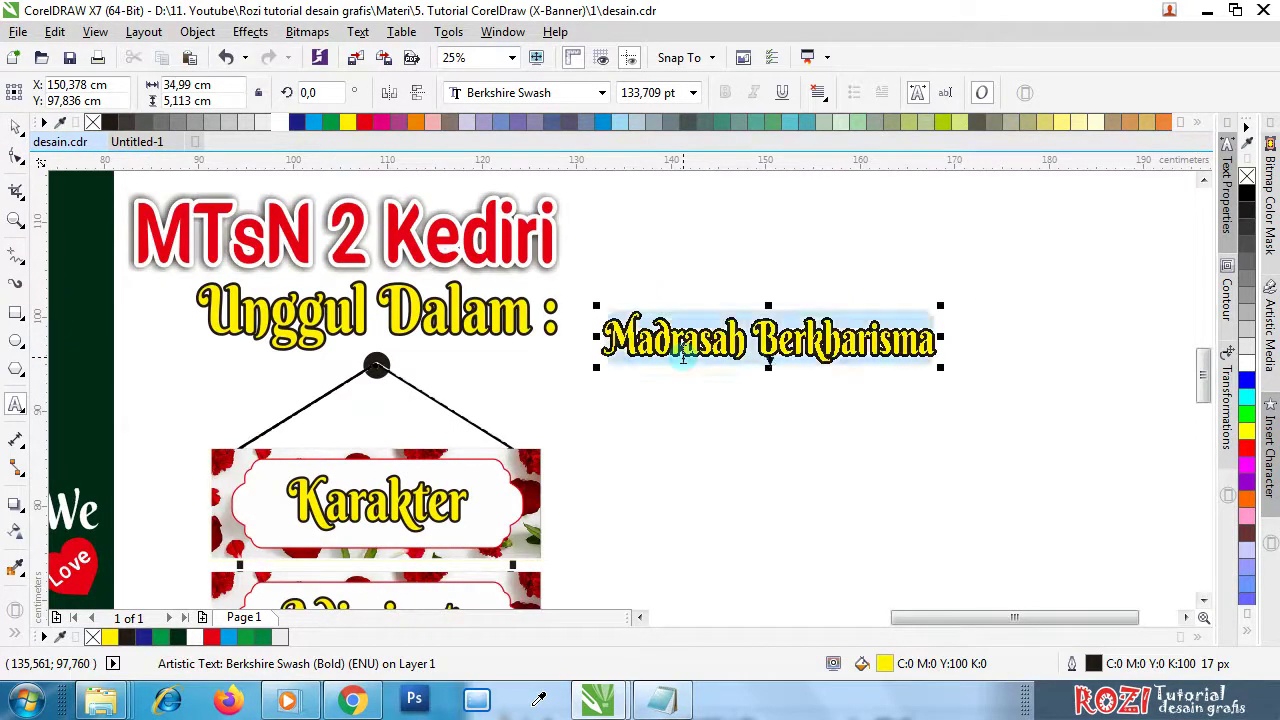
type("Unggul Dalam :")
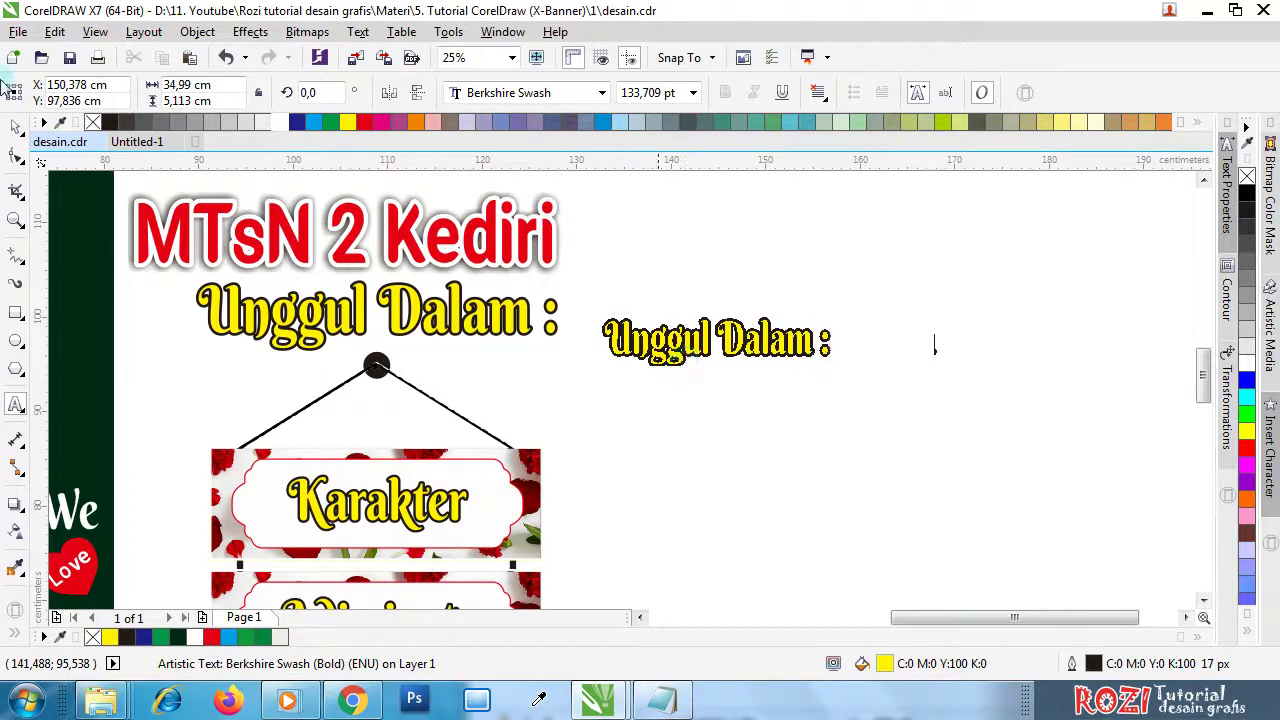
left_click(15, 125)
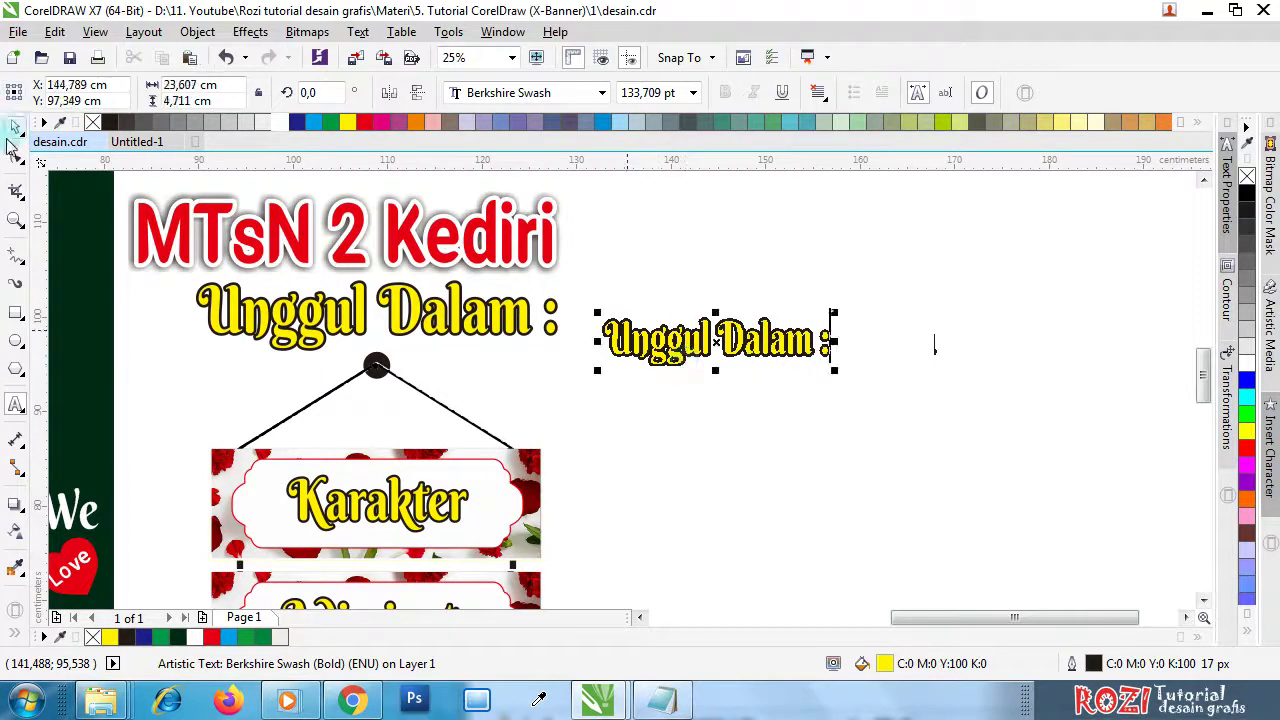
- Copy the original "Unggul Dalam :" font size of 195,511 pt and apply it to the new "Unggul Dalam :" text
left_click(474, 305)
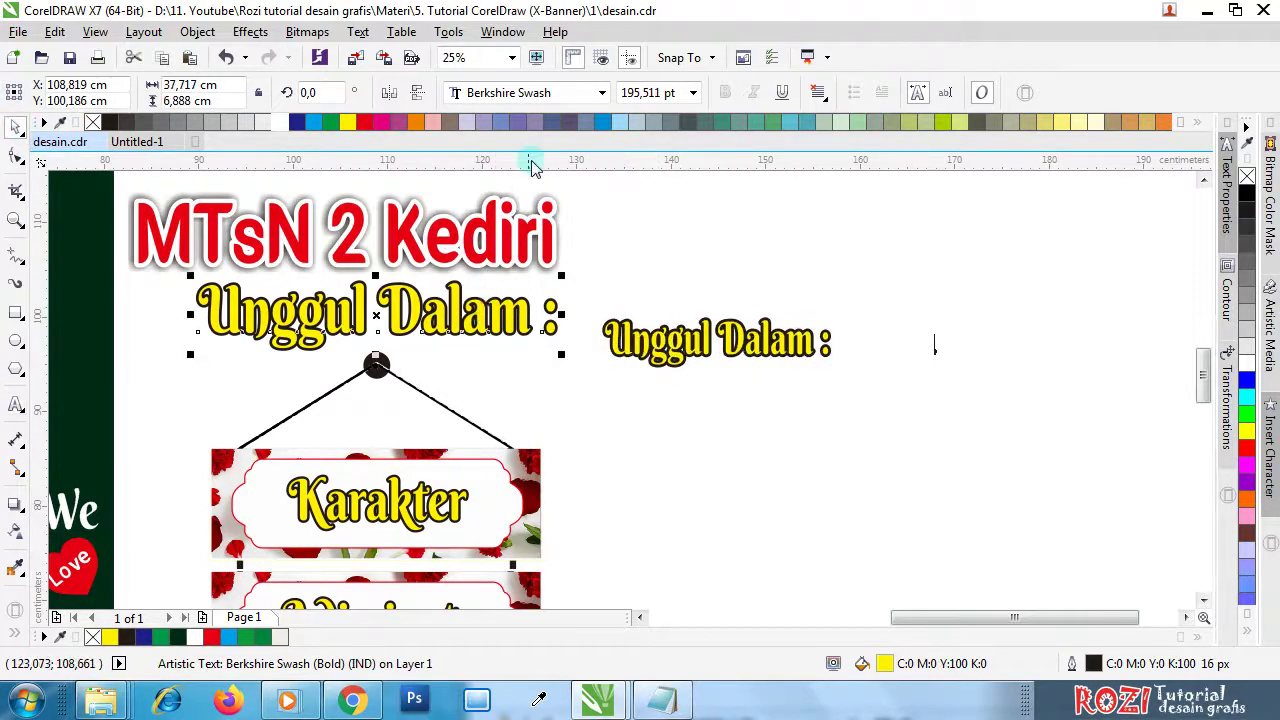
left_click(672, 92)
key("ctrl+c")
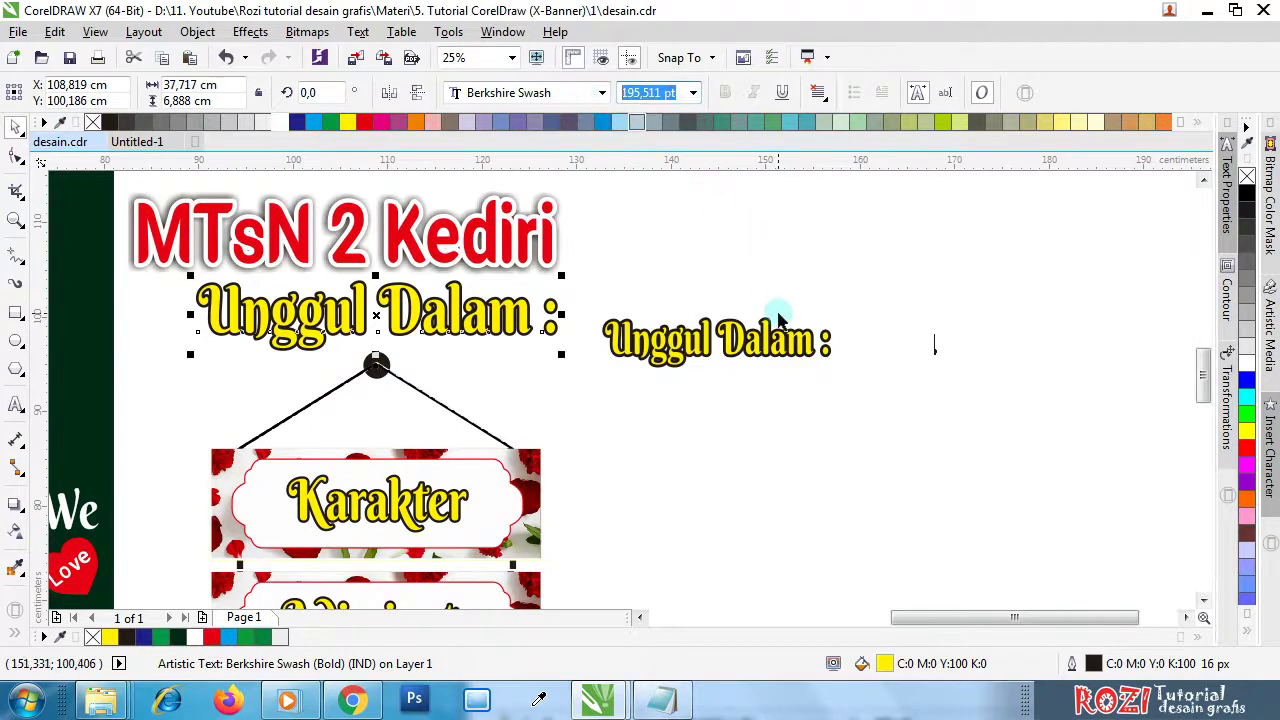
left_click(708, 340)
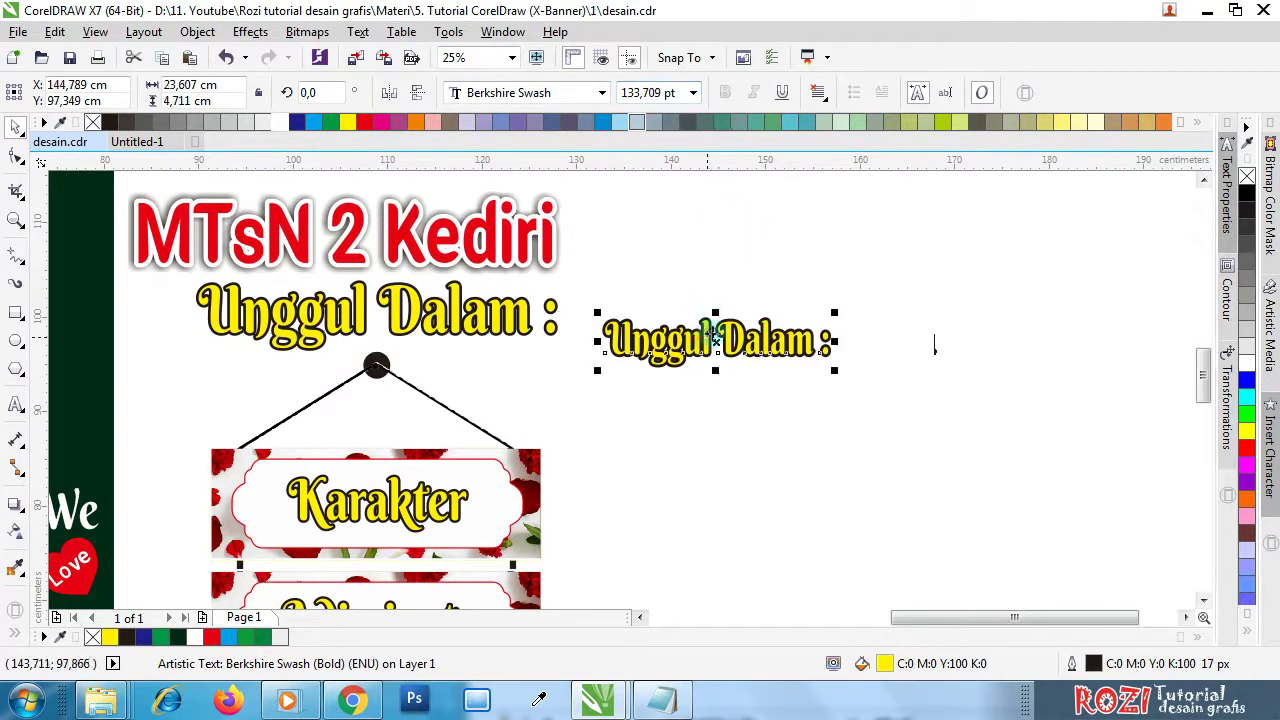
key("ctrl+v")
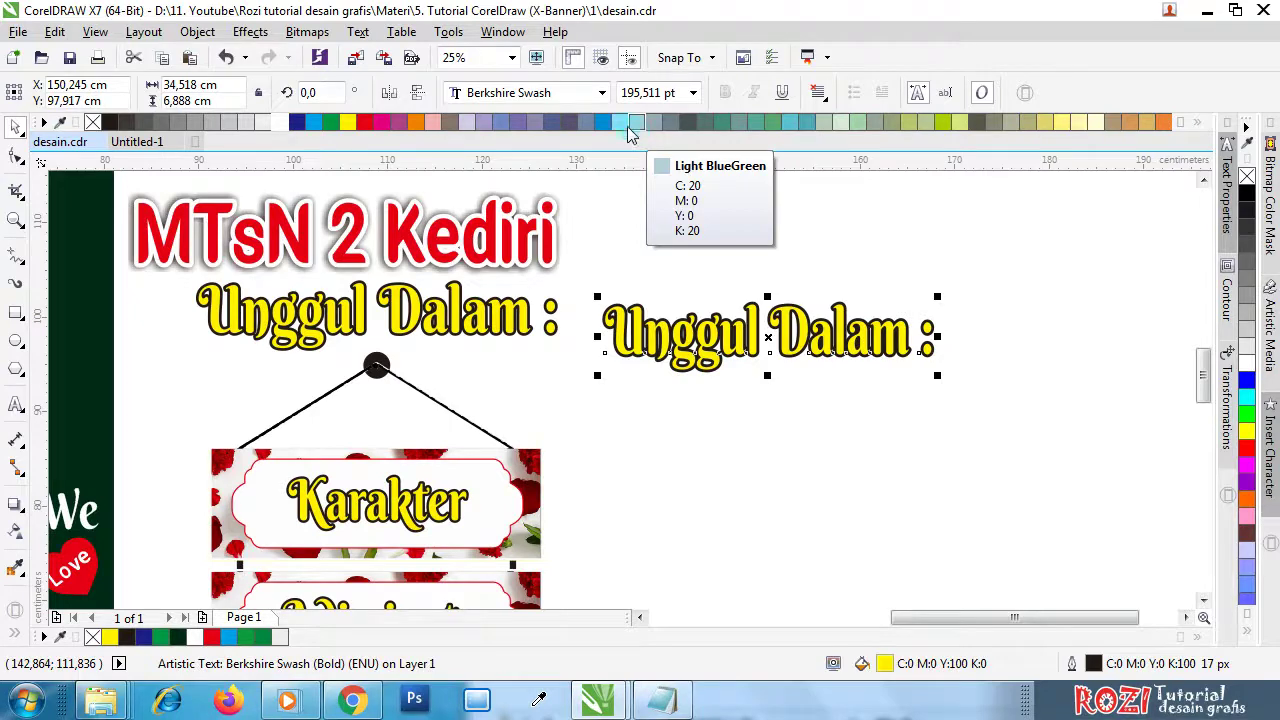
- Move the loose "Unggul Dalam :" text up and right, directly beneath the separate "MTsN 2 Kediri" text beside the designs
scroll(600, 372, "down", 2)
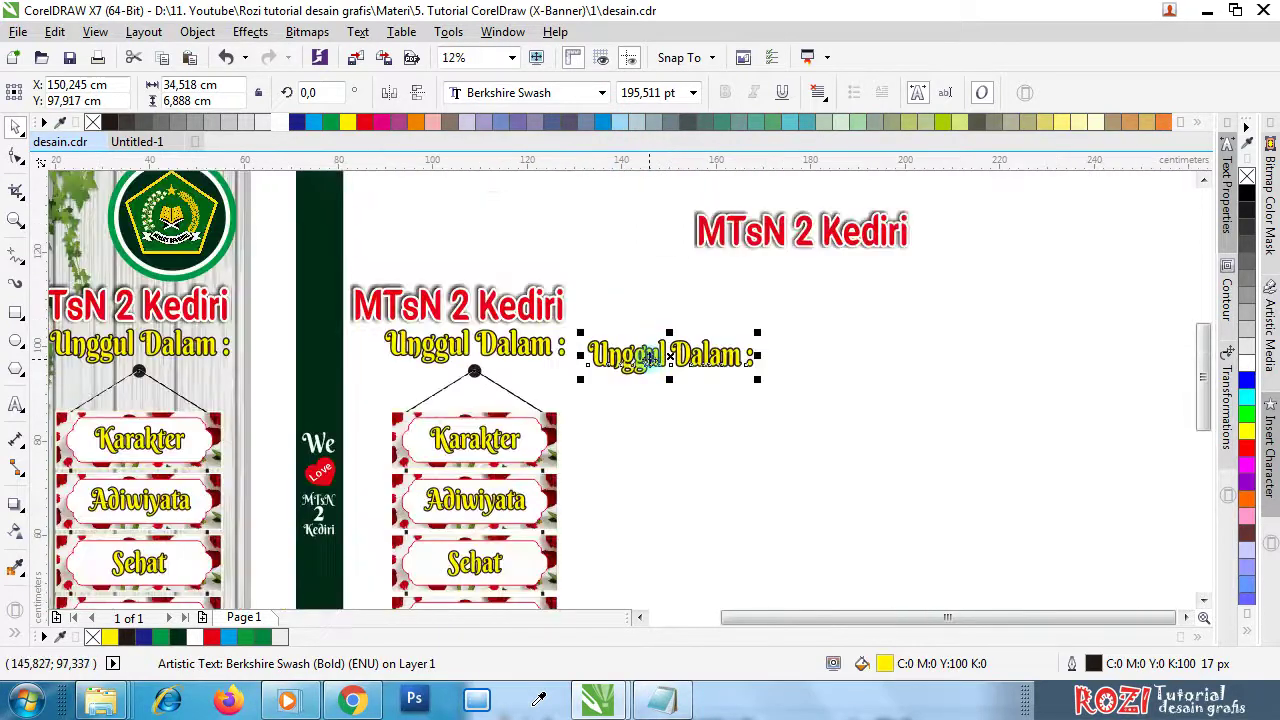
left_click_drag(651, 358, 789, 284)
scroll(760, 365, "down", 2)
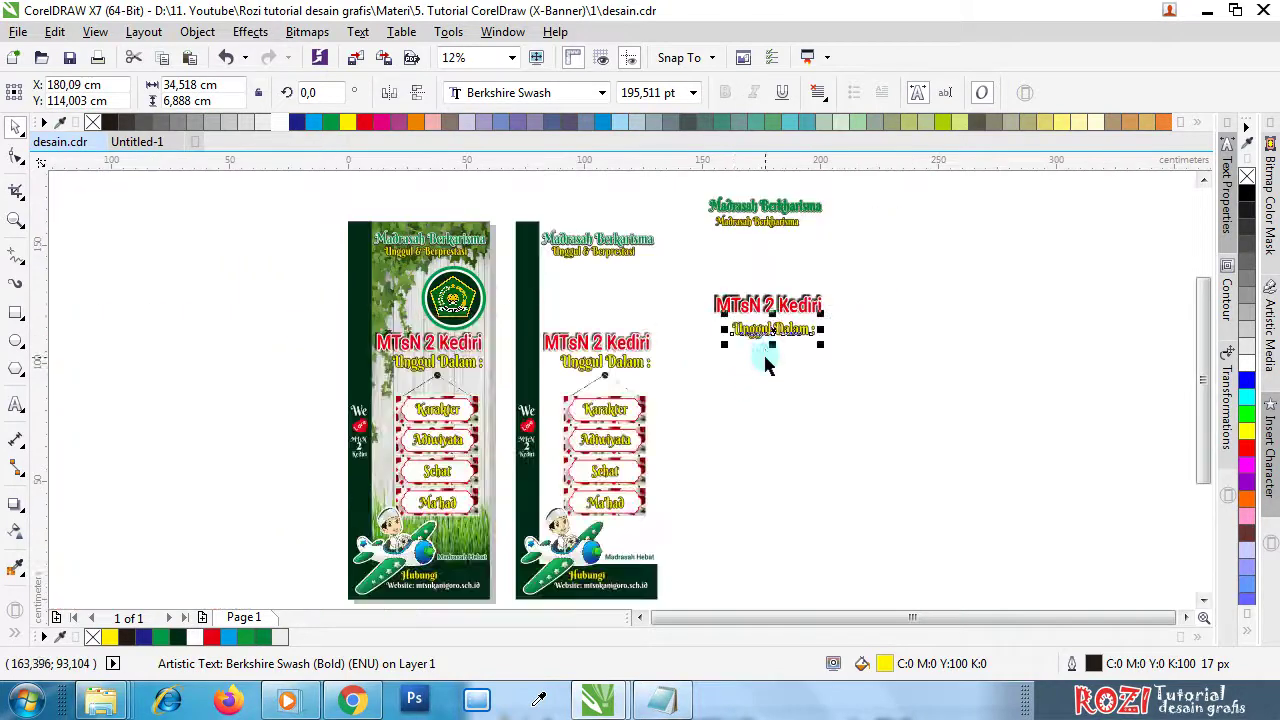
- Cut the four loose text objects to the right of the designs and paste them into the Untitled-1 document
left_click_drag(700, 187, 849, 357)
scroll(822, 308, "down", 1)
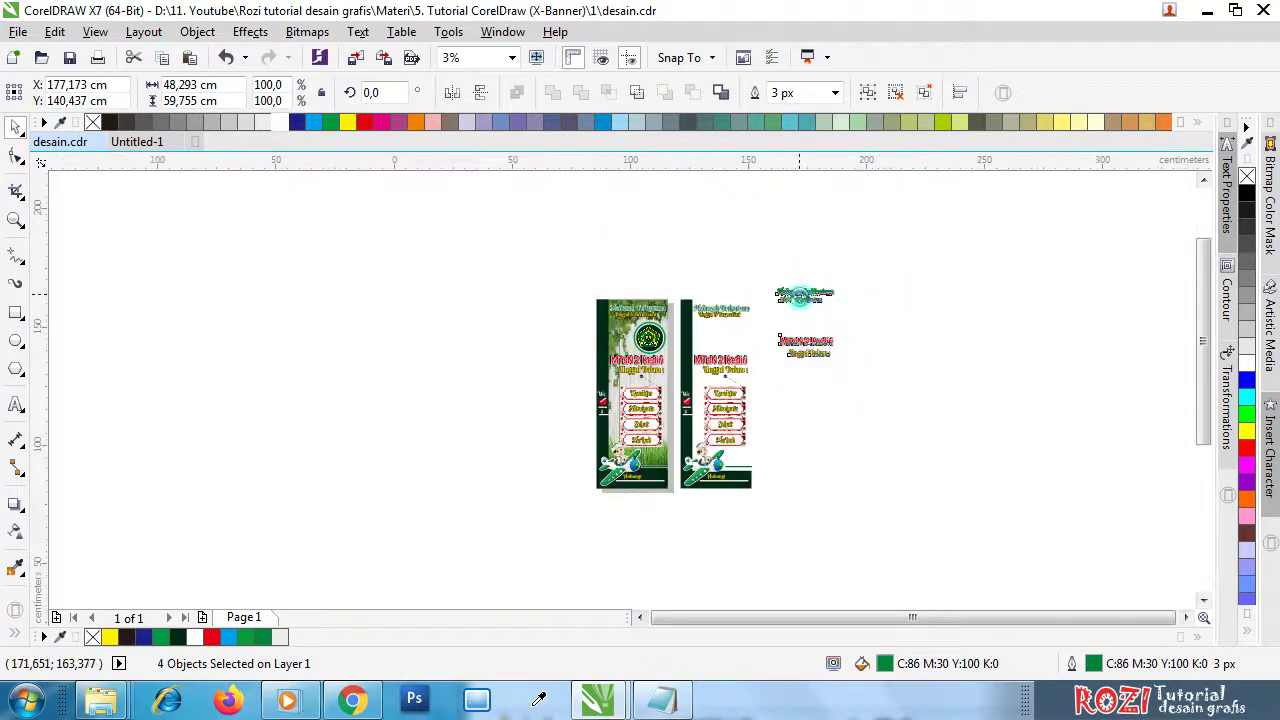
scroll(811, 313, "up", 1)
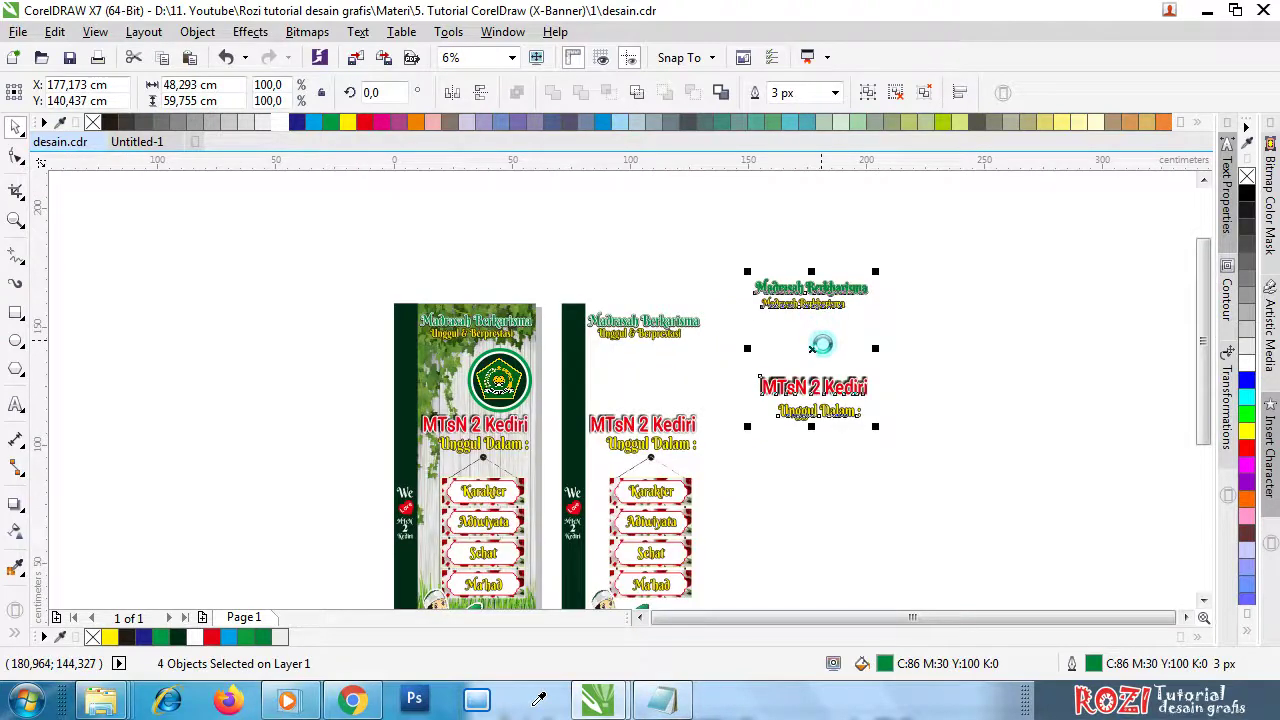
key("ctrl+x")
left_click(143, 143)
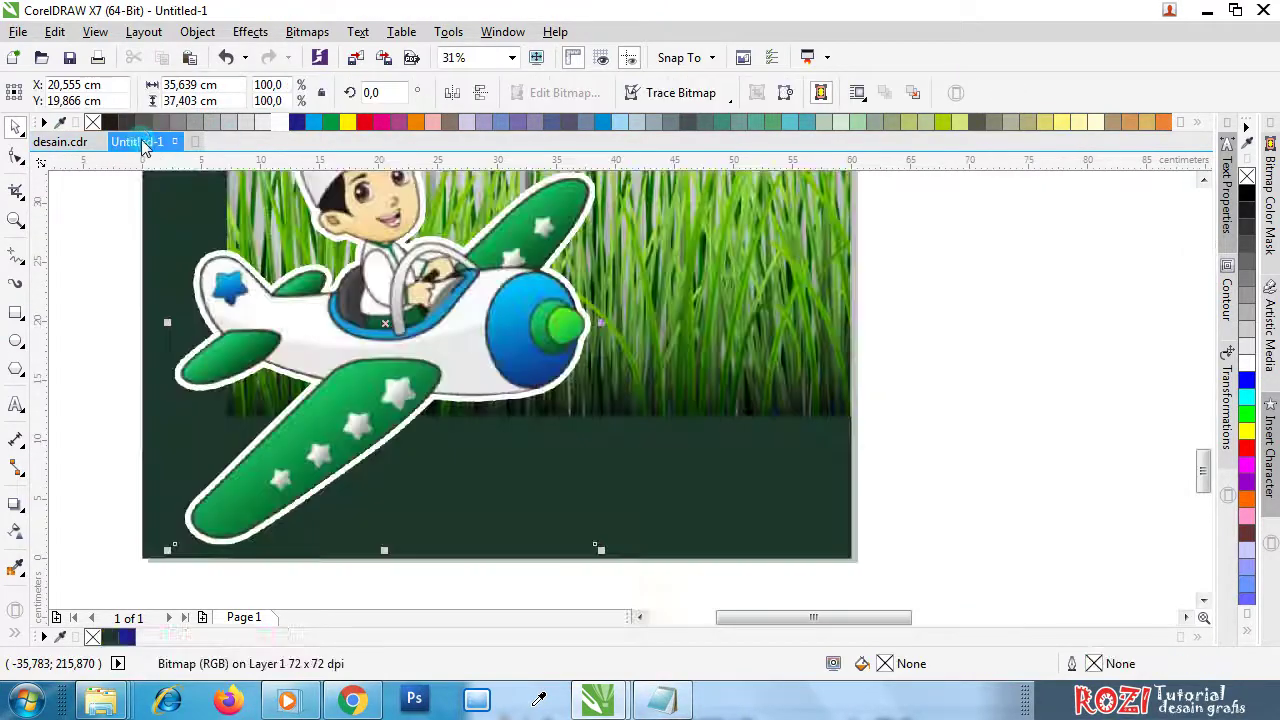
scroll(688, 278, "down", 3)
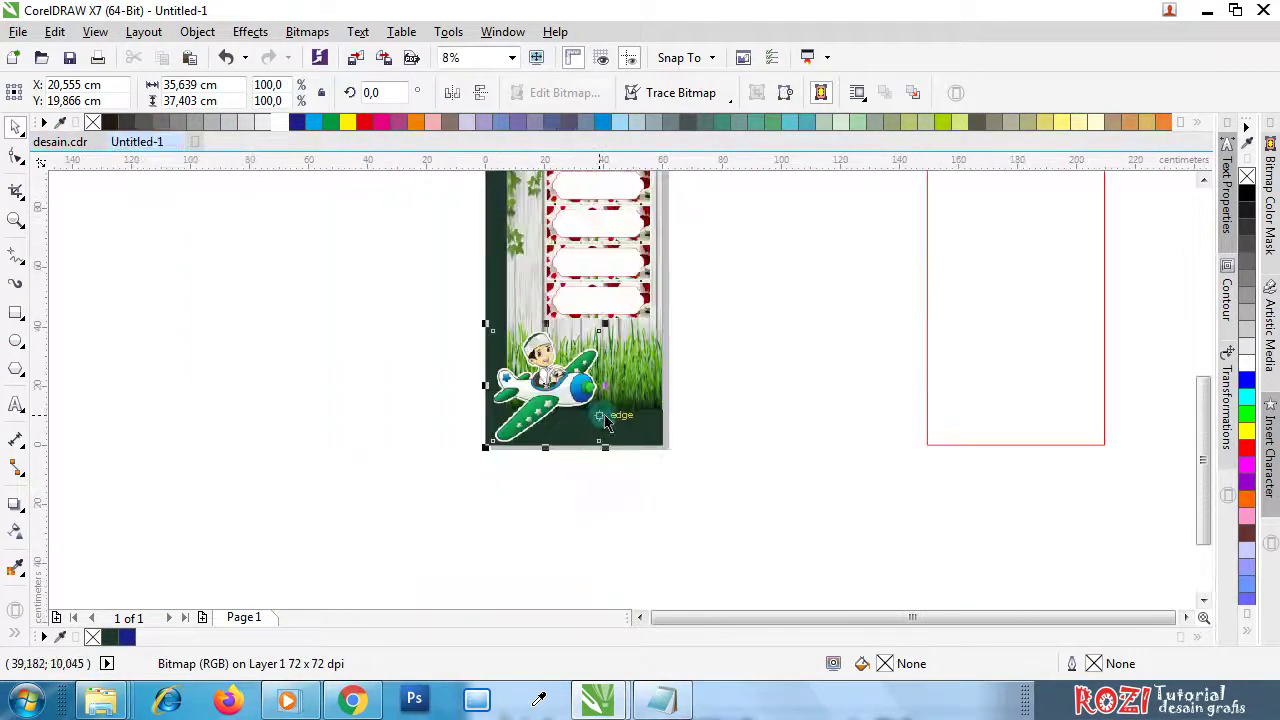
left_click(680, 279)
key("ctrl+v")
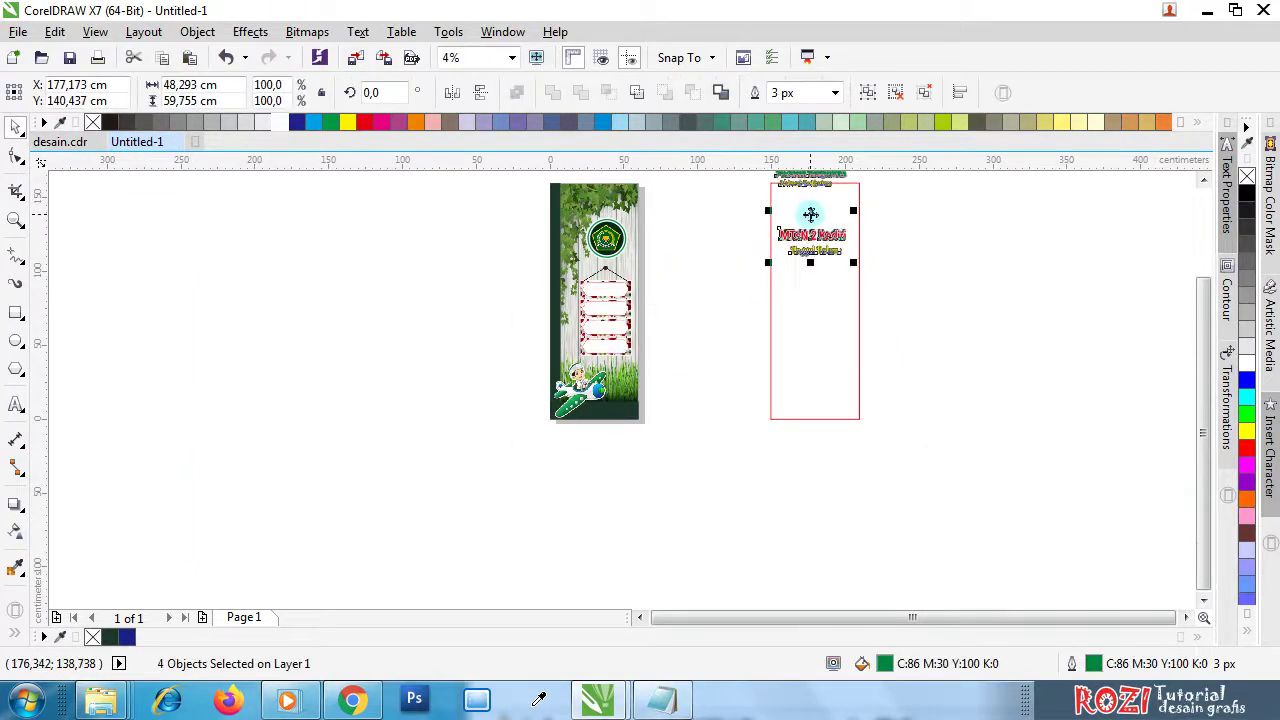
- Move the four pasted texts next to the banner's right edge and deselect them
left_click_drag(810, 214, 672, 288)
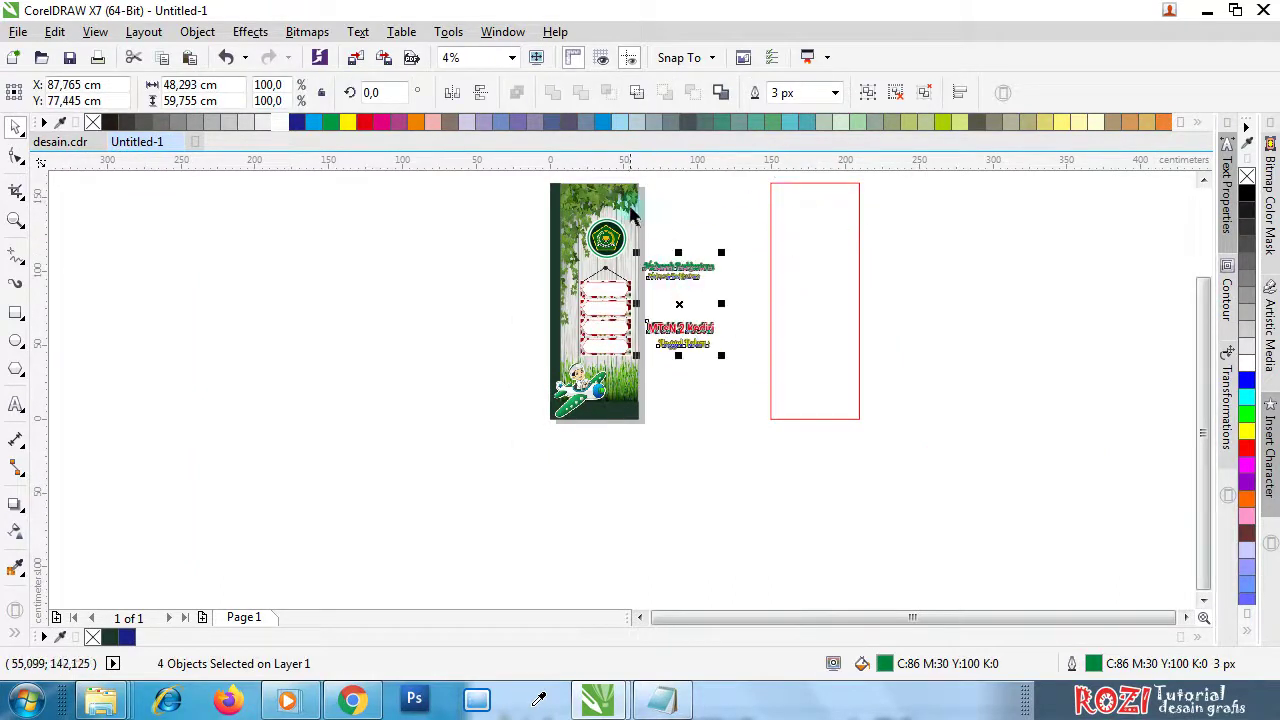
scroll(641, 185, "up", 1)
left_click(690, 265)
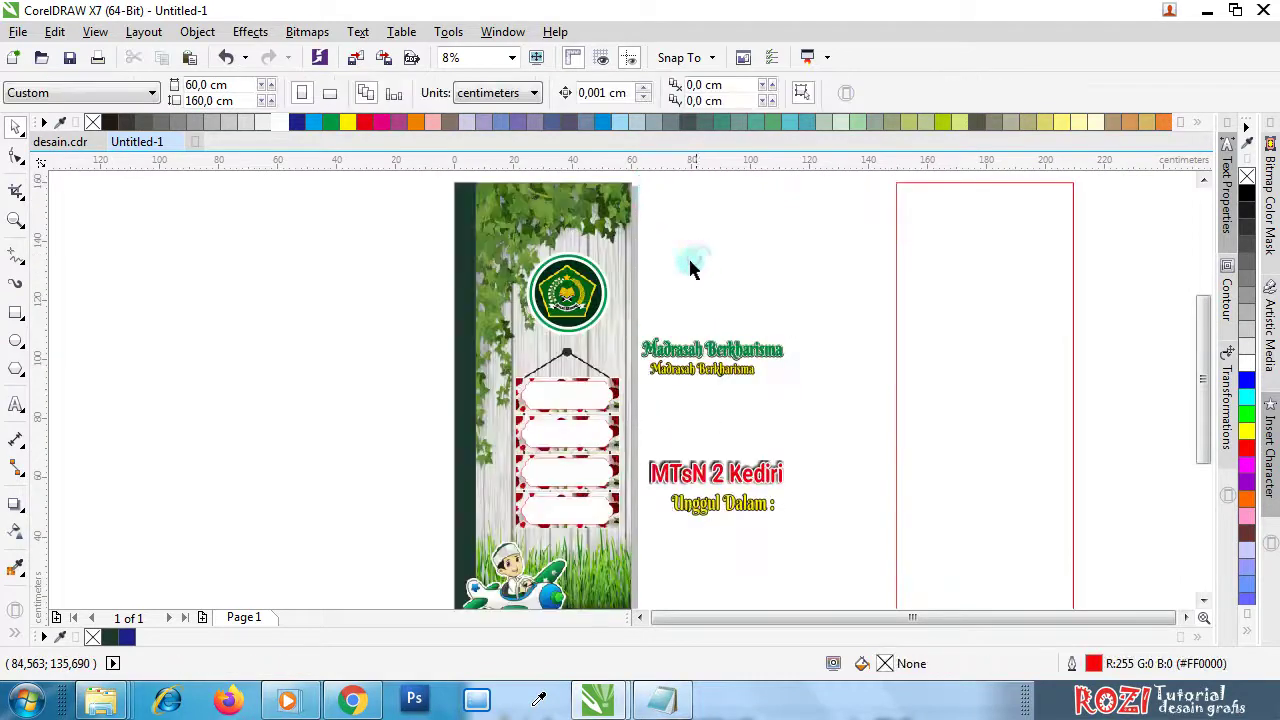
- Check the heading layout in desain.cdr, and place both "Madrasah Berkharisma" lines at the top of the Untitled-1 banner
left_click(58, 142)
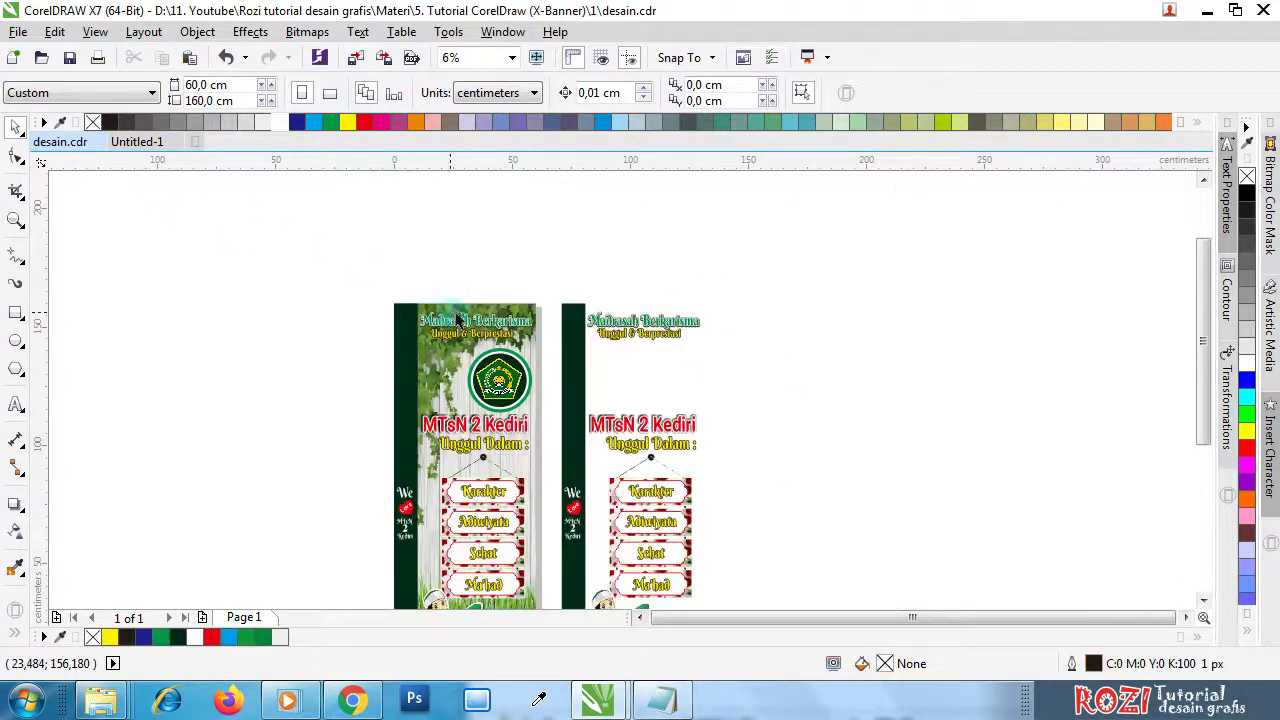
scroll(468, 322, "up", 1)
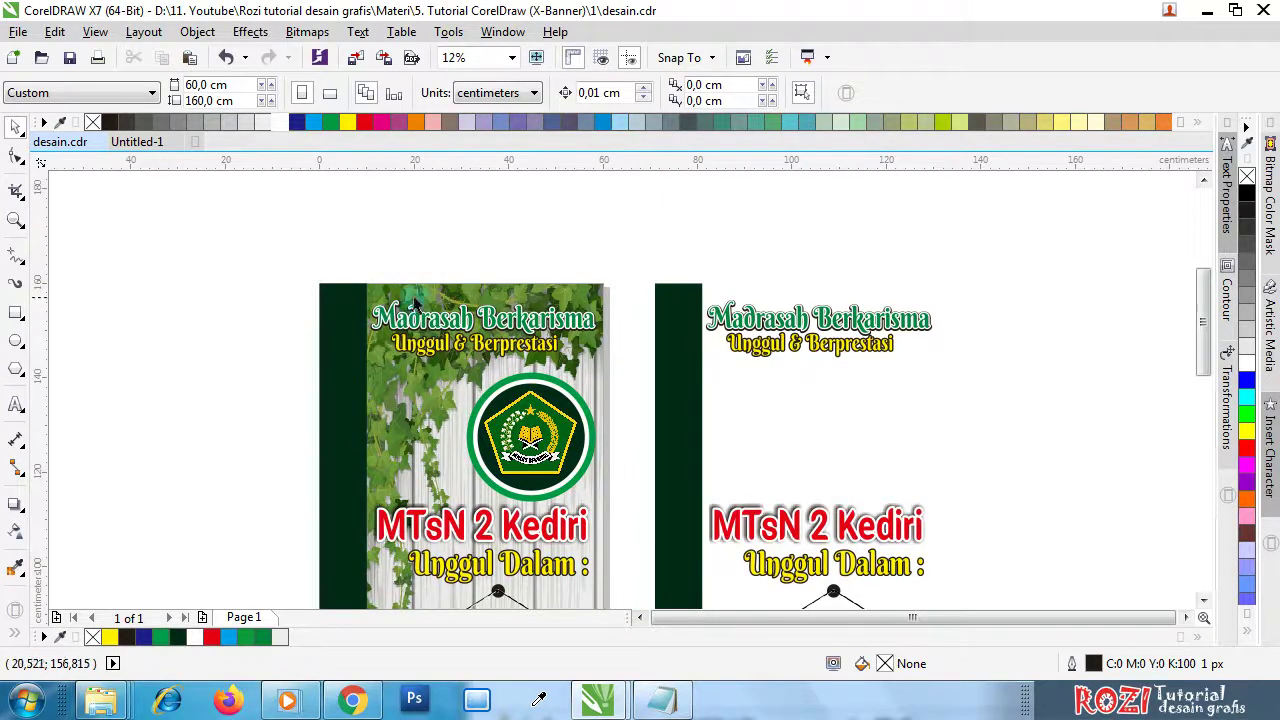
left_click(133, 142)
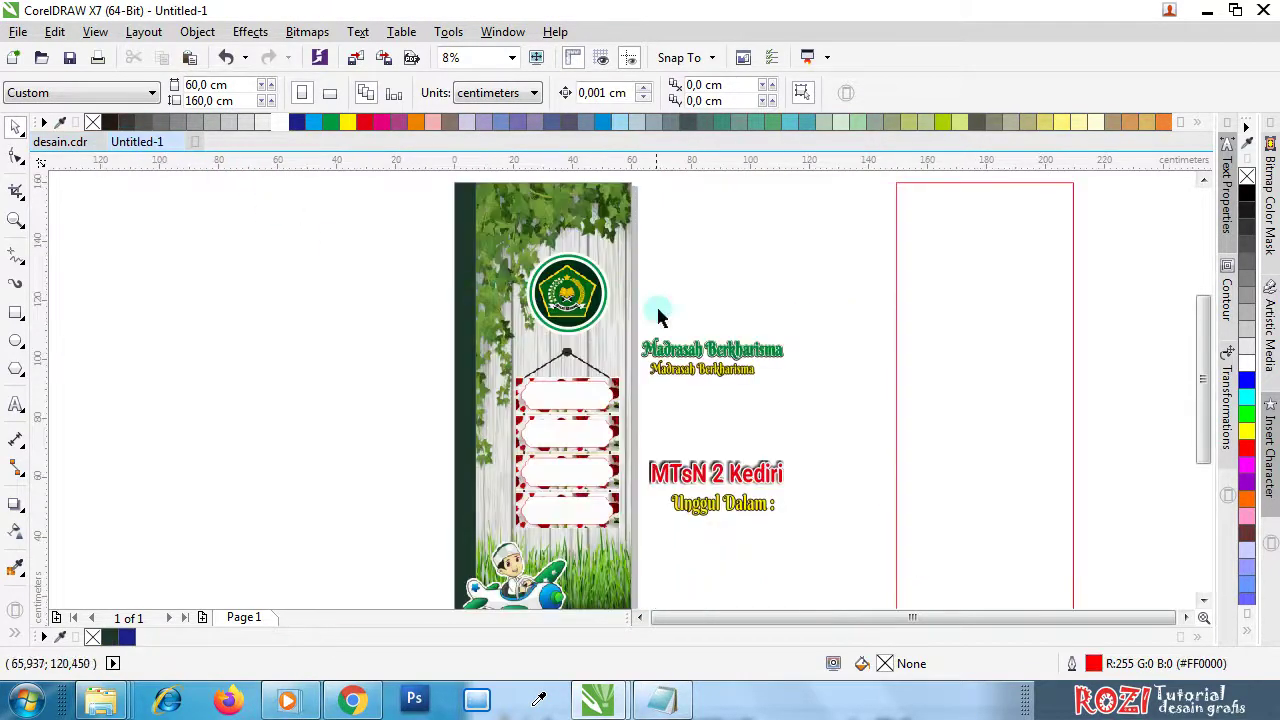
scroll(662, 318, "down", 1)
scroll(680, 322, "up", 1)
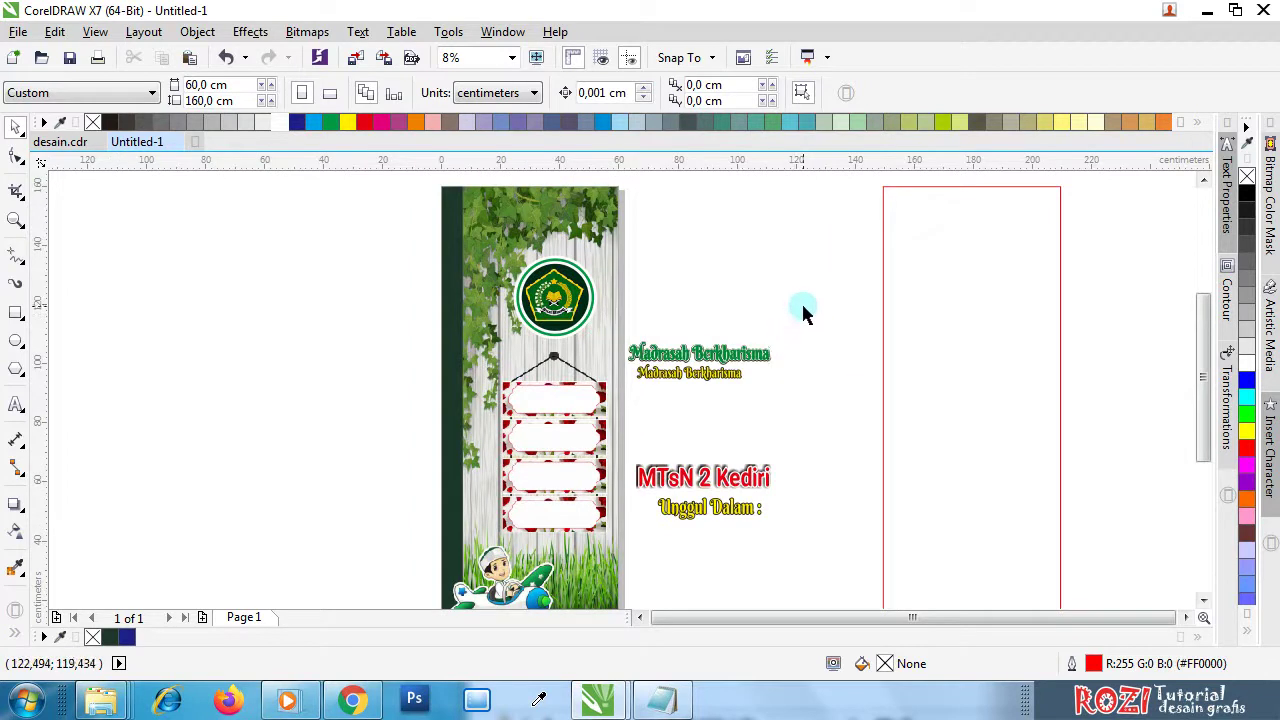
left_click_drag(805, 310, 618, 405)
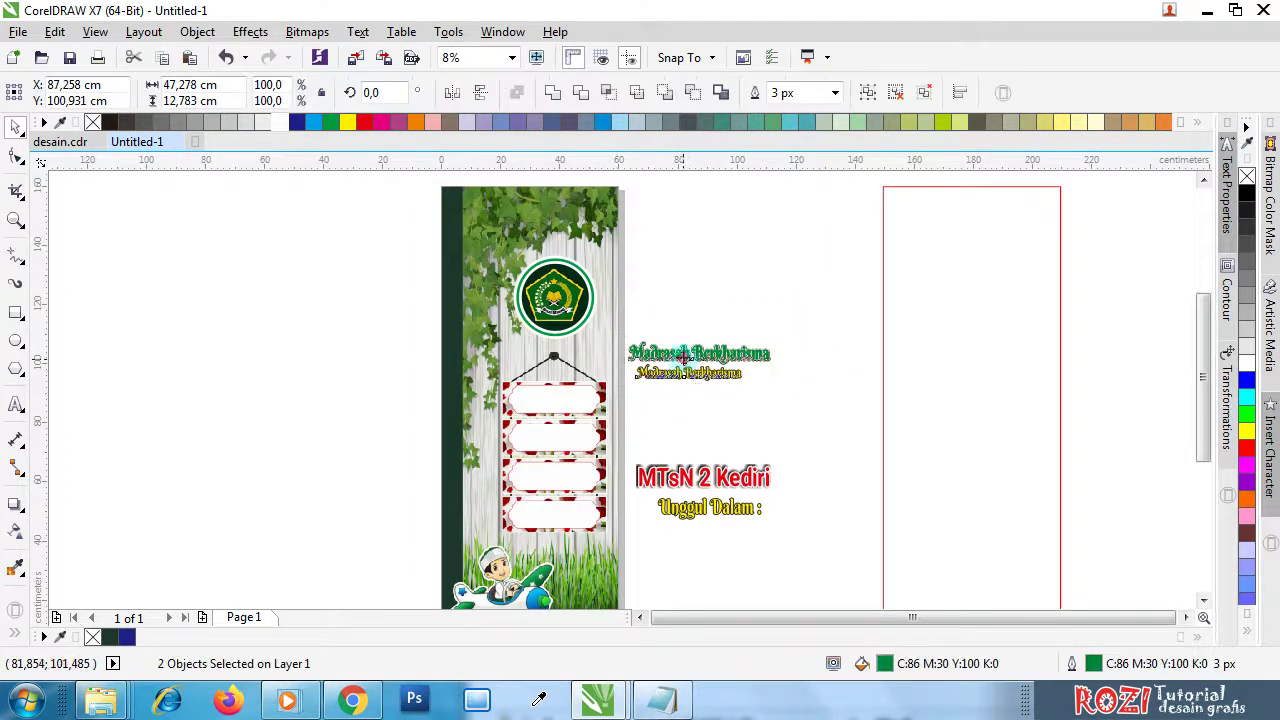
left_click_drag(521, 213, 521, 213)
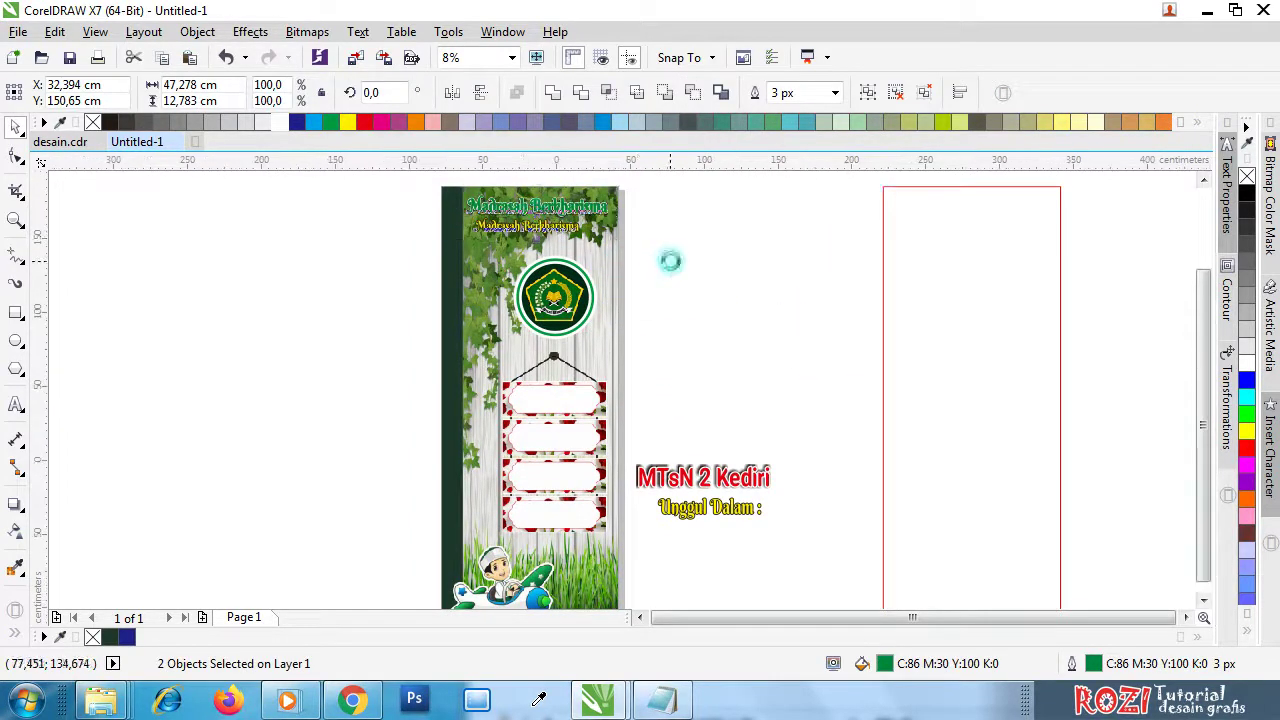
- Center the yellow "Madrasah Berkharisma" line horizontally under the green one
scroll(669, 260, "down", 1)
scroll(634, 229, "up", 1)
scroll(614, 229, "up", 2)
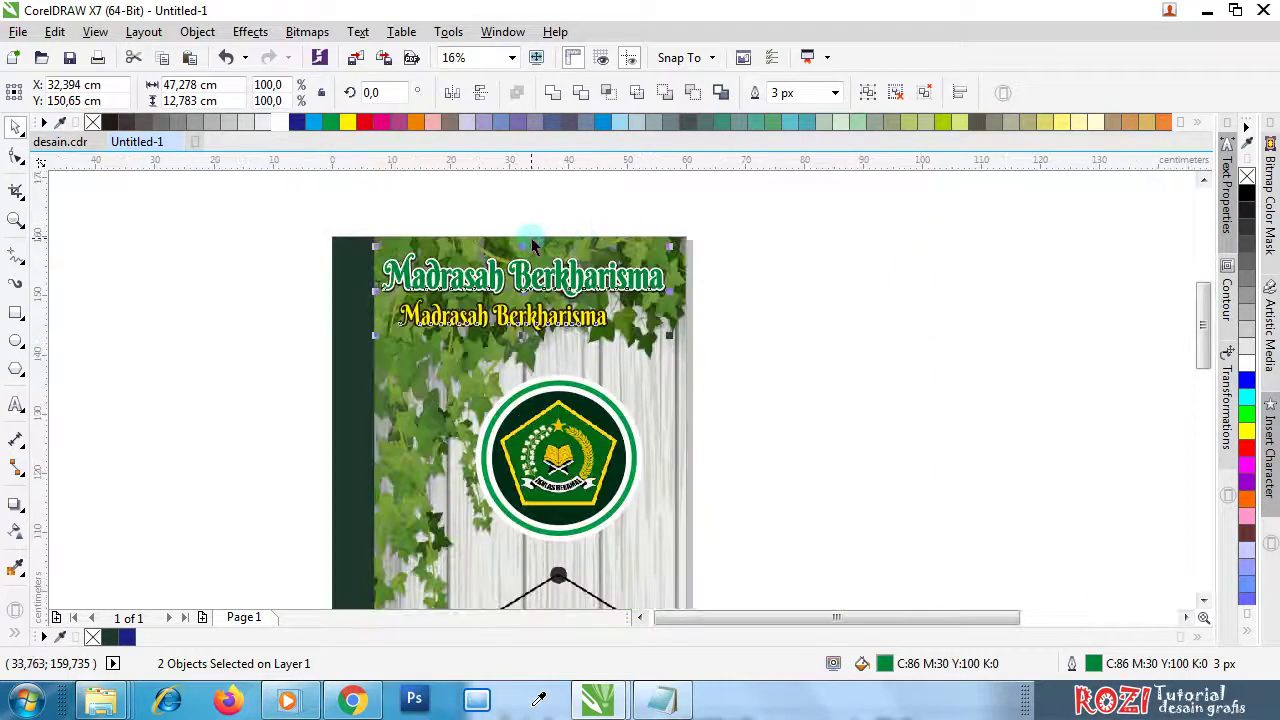
scroll(521, 270, "up", 1)
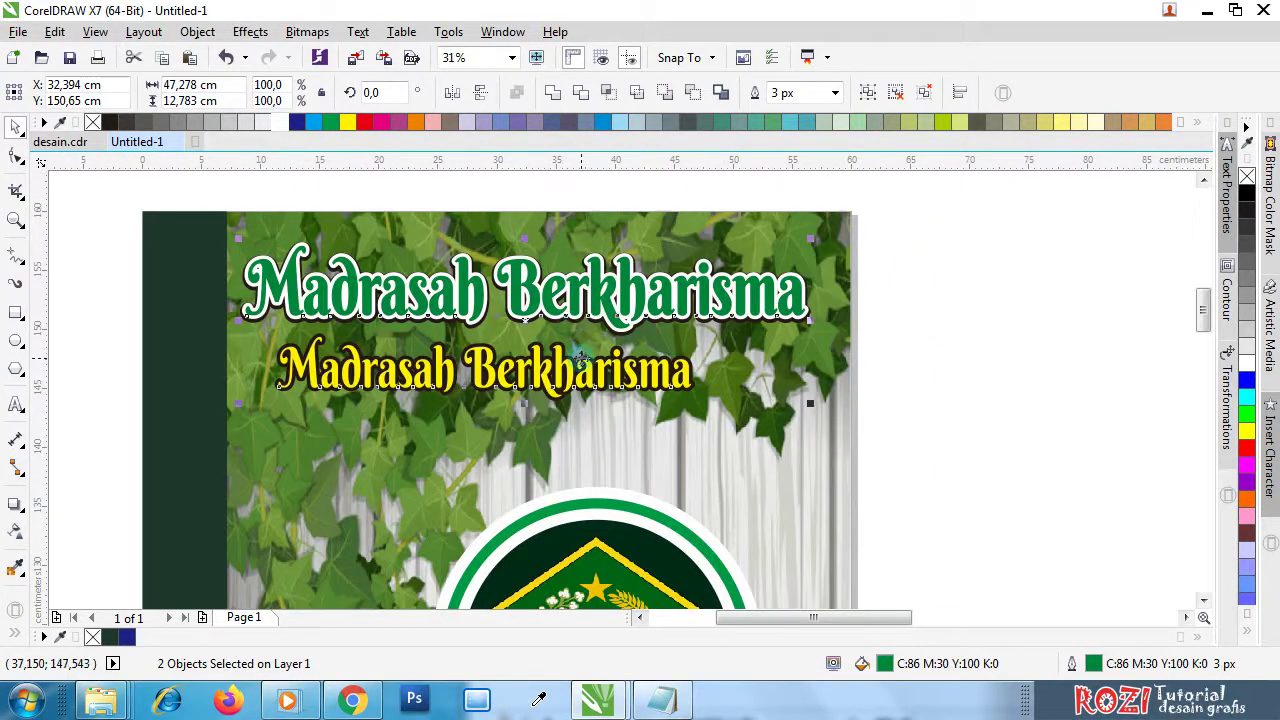
key("c")
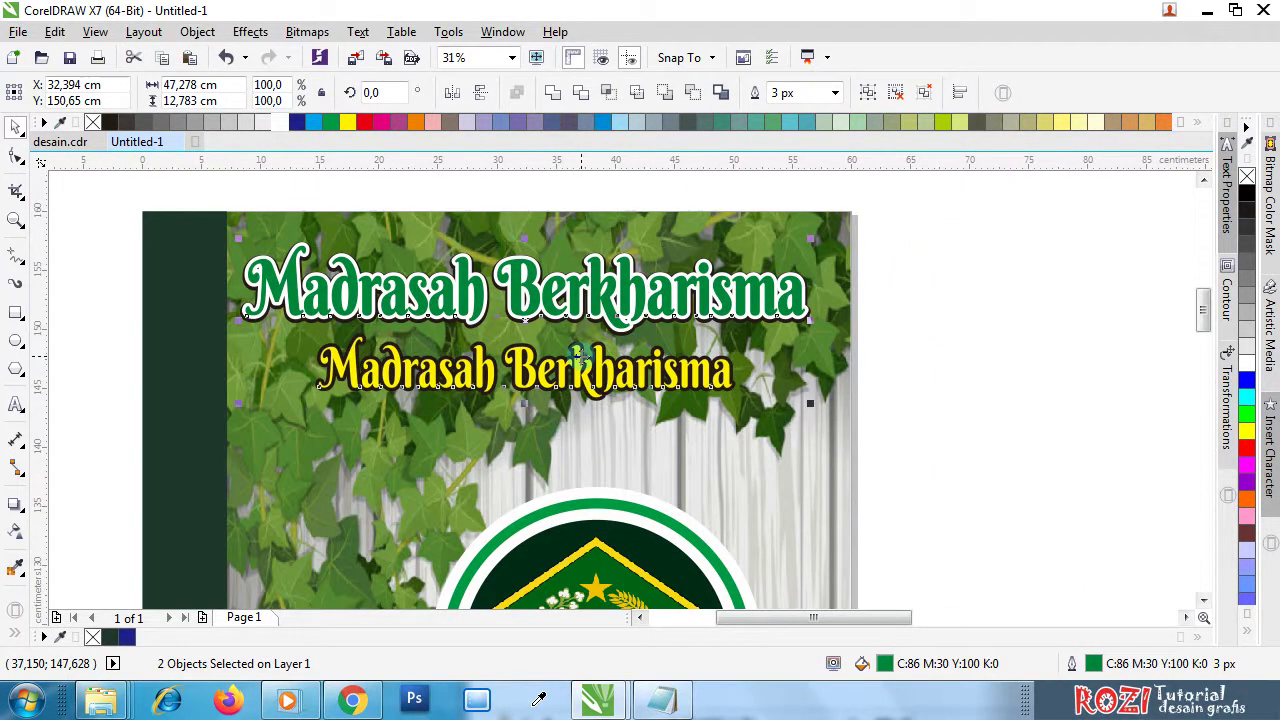
left_click(968, 348)
- Select only the yellow "Madrasah Berkharisma" line and move it slightly up toward the green heading
left_click_drag(960, 226, 250, 416)
left_click_drag(1005, 332, 388, 440)
left_click(505, 388)
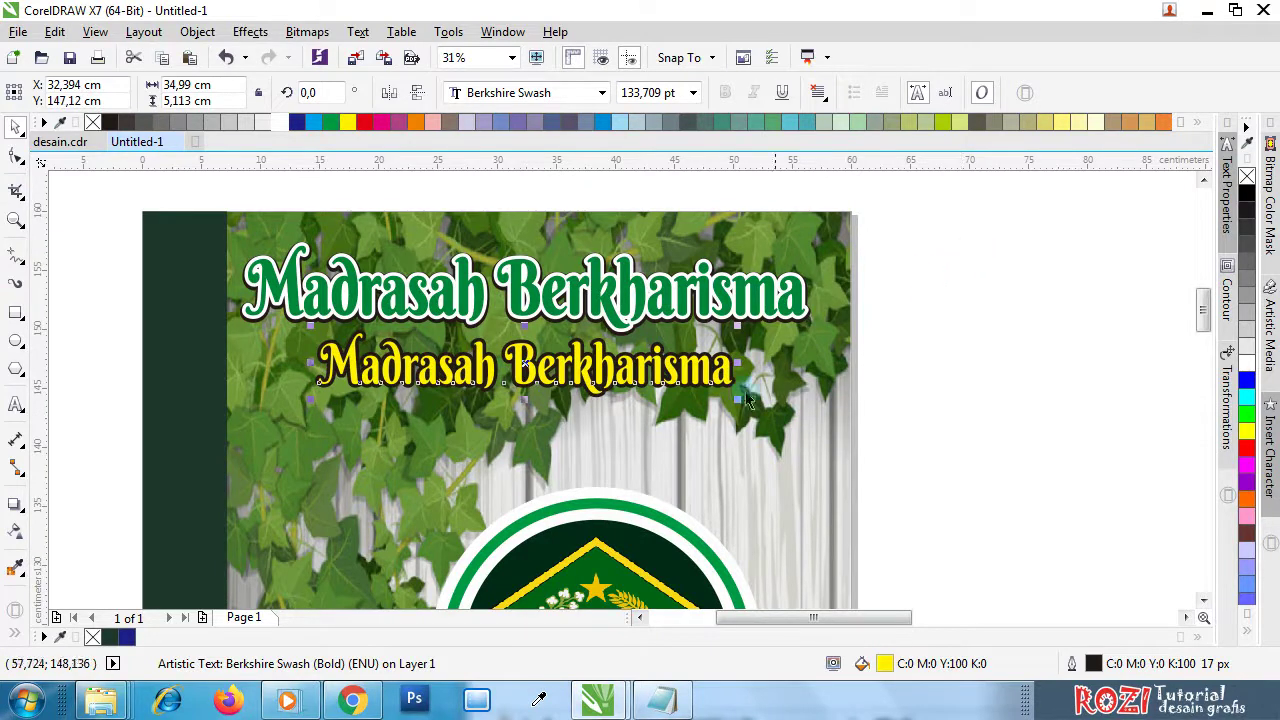
- Move the round green logo straight up so it sits just beneath the yellow heading line
left_click(627, 519)
left_click_drag(627, 519, 620, 423)
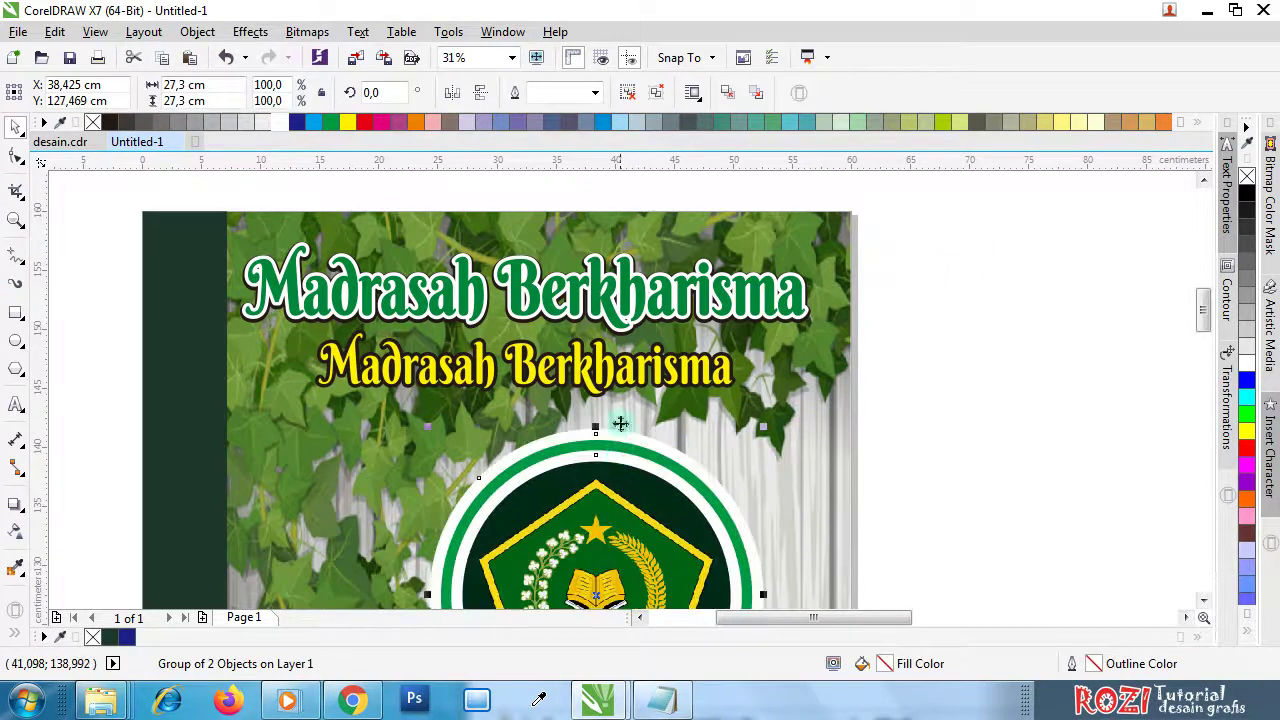
scroll(630, 400, "down", 5)
left_click(714, 428)
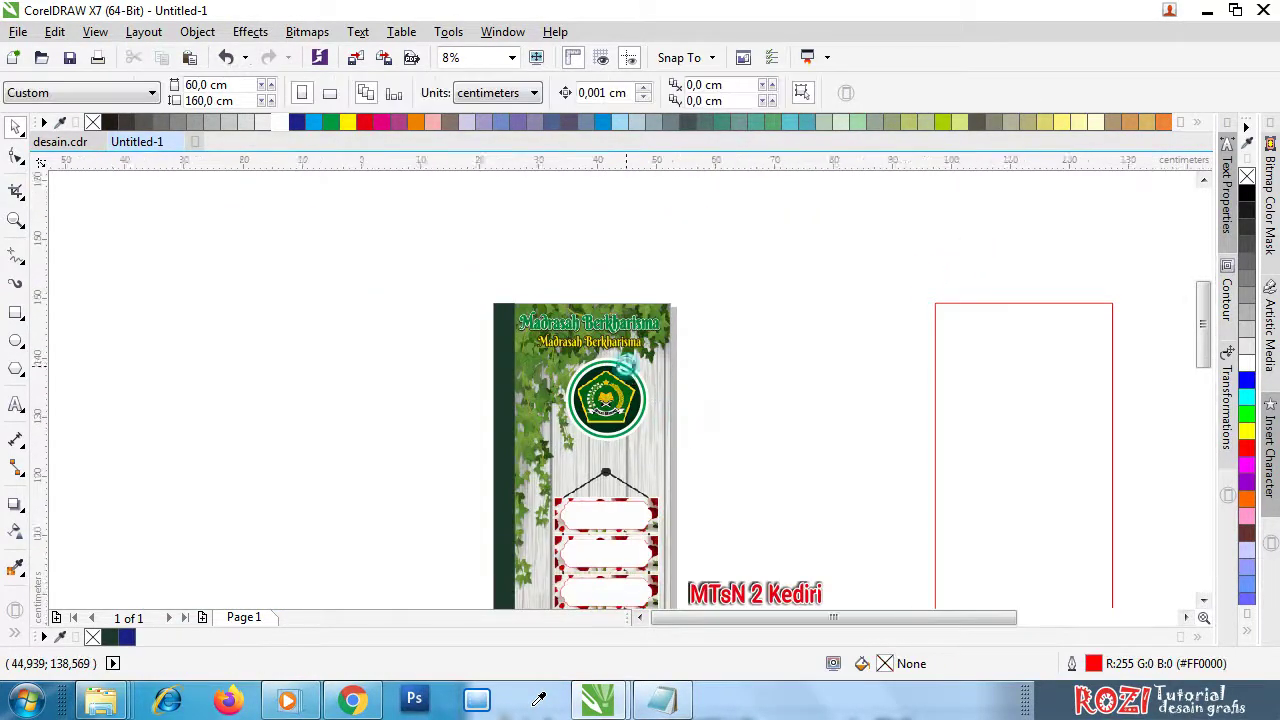
scroll(570, 360, "up", 5)
left_click(567, 369)
left_click_drag(563, 391, 563, 346)
scroll(570, 347, "down", 2)
scroll(570, 347, "down", 4)
left_click(737, 457)
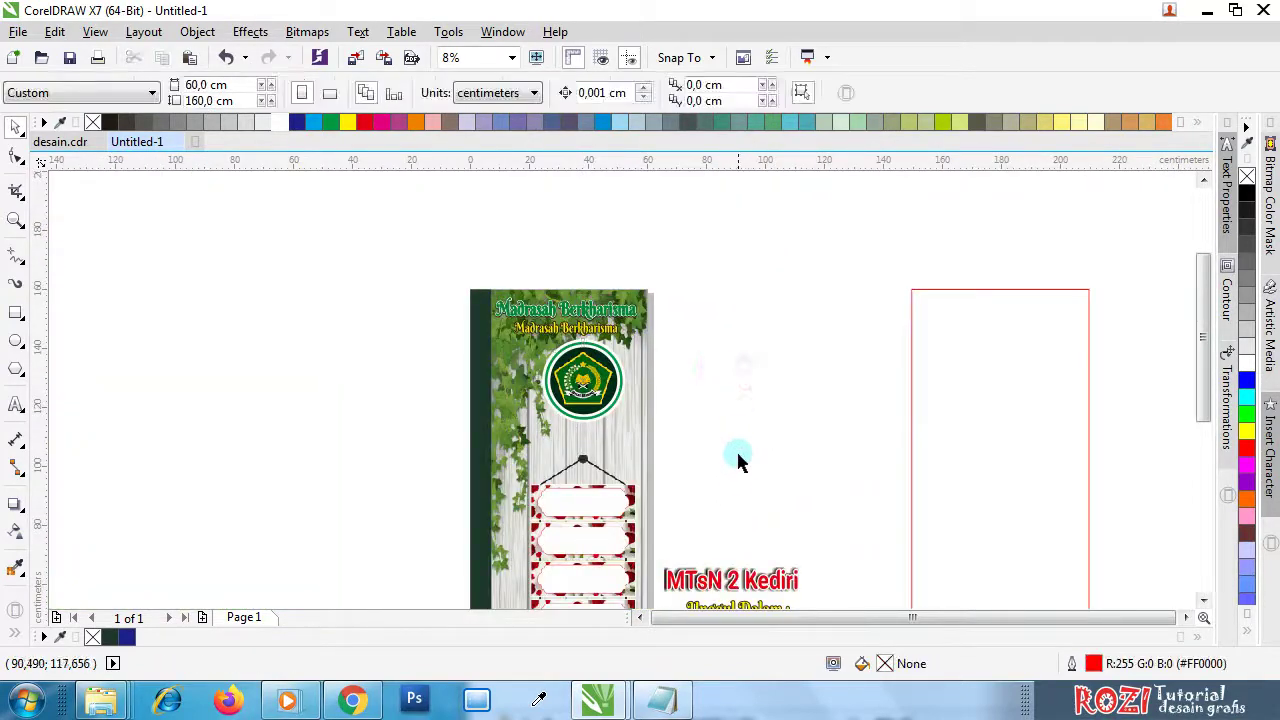
- Select the "MTsN 2 Kediri" and "Unggul Dalam :" texts together and move them up-left, overlapping the banner just below the logo
scroll(743, 471, "down", 1)
left_click(731, 512)
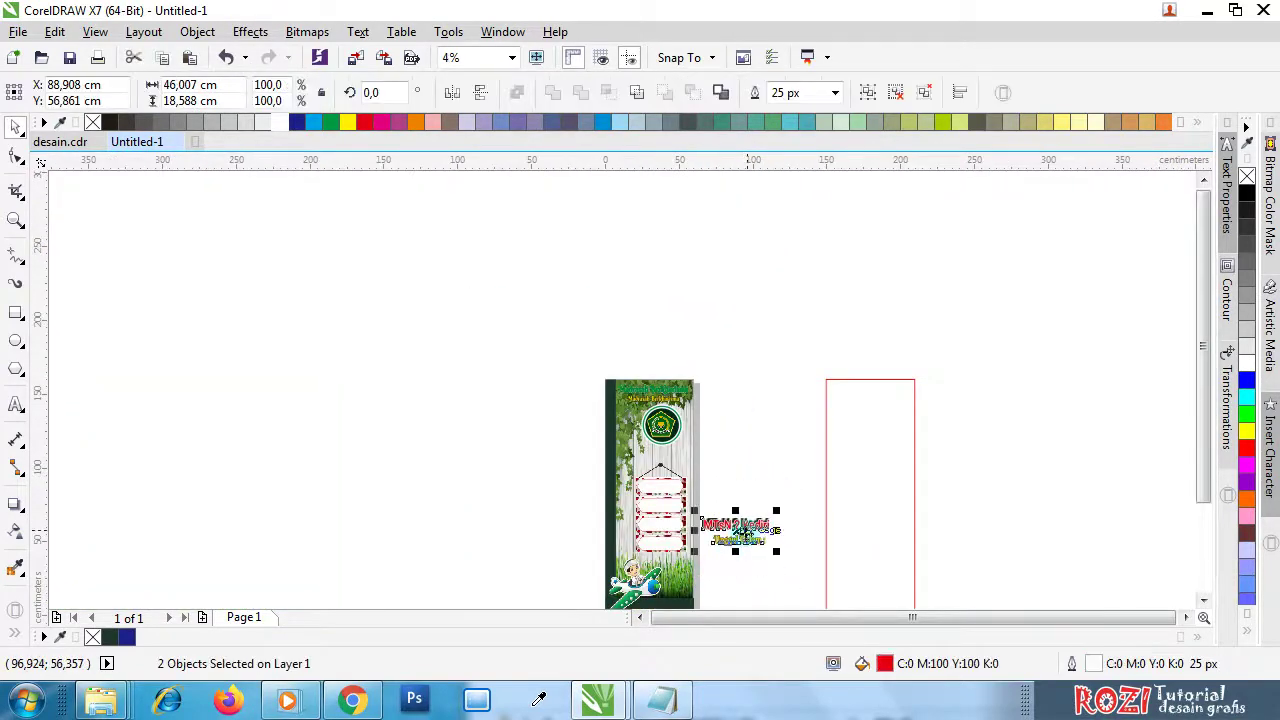
left_click_drag(731, 512, 686, 440)
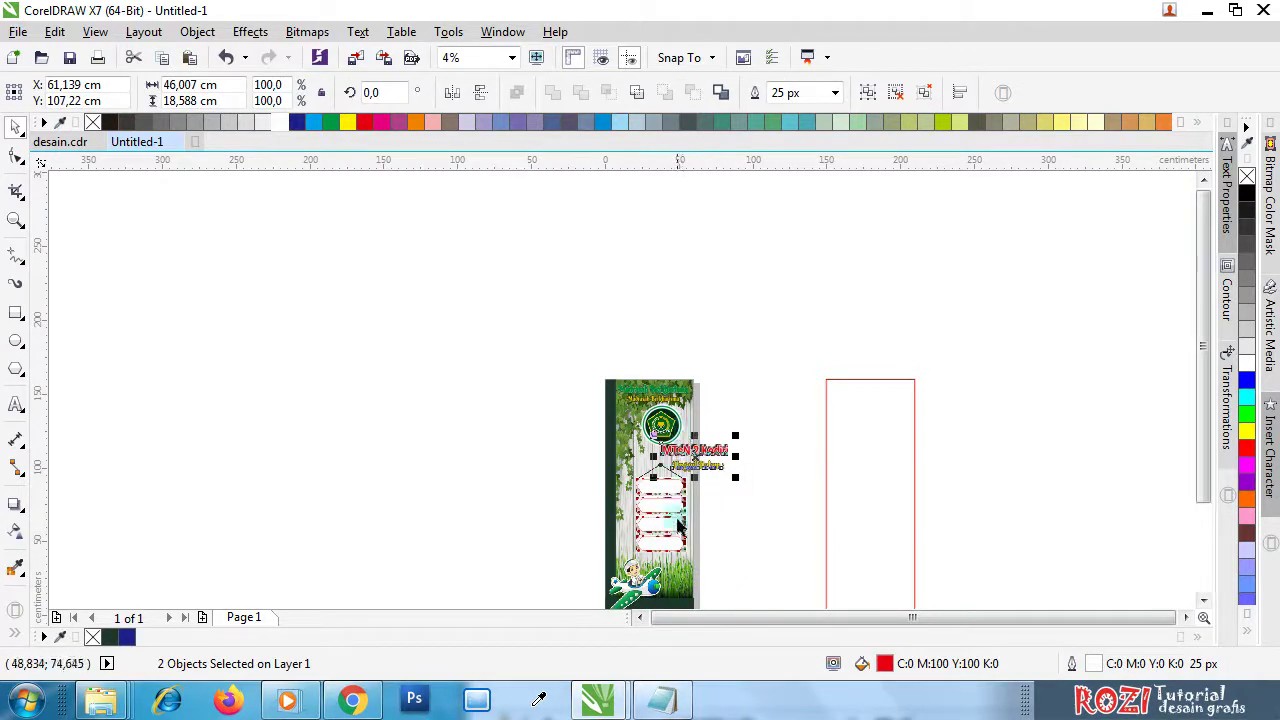
scroll(672, 548, "down", 1)
- Nudge the airplane boy bitmap slightly up and left in the banner's lower corner
scroll(640, 530, "up", 3)
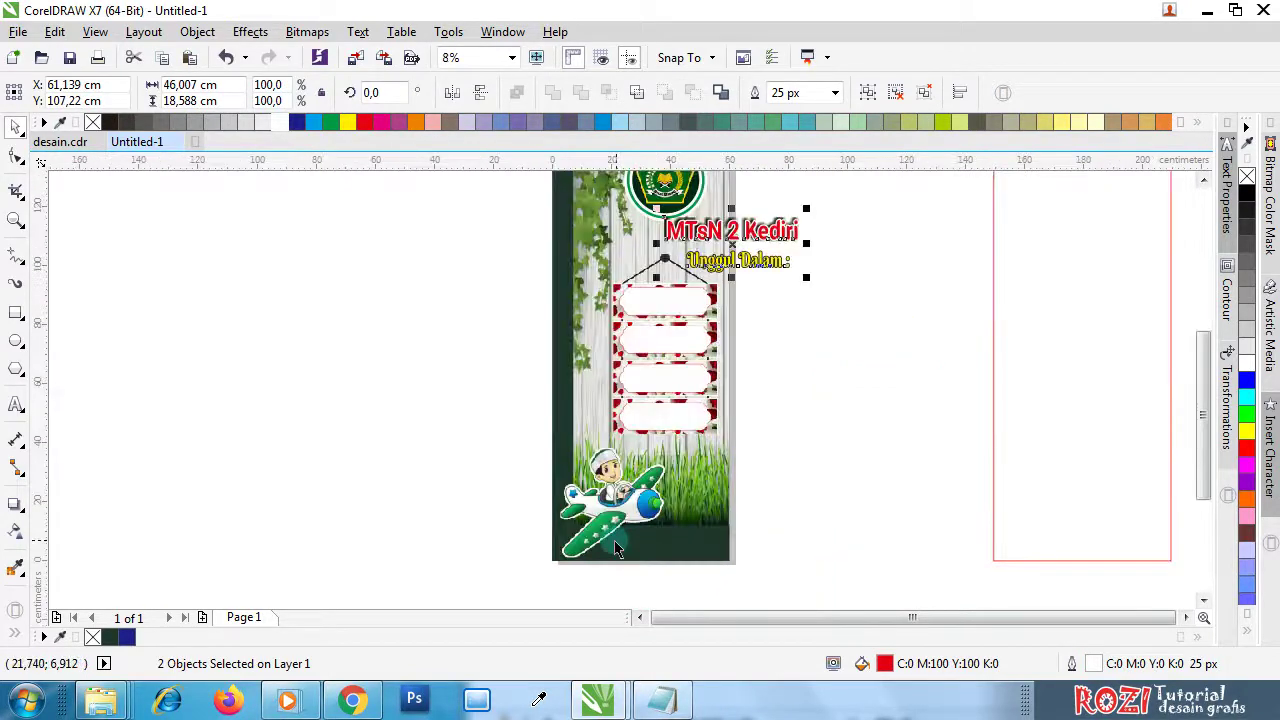
scroll(590, 513, "up", 1)
left_click(579, 510)
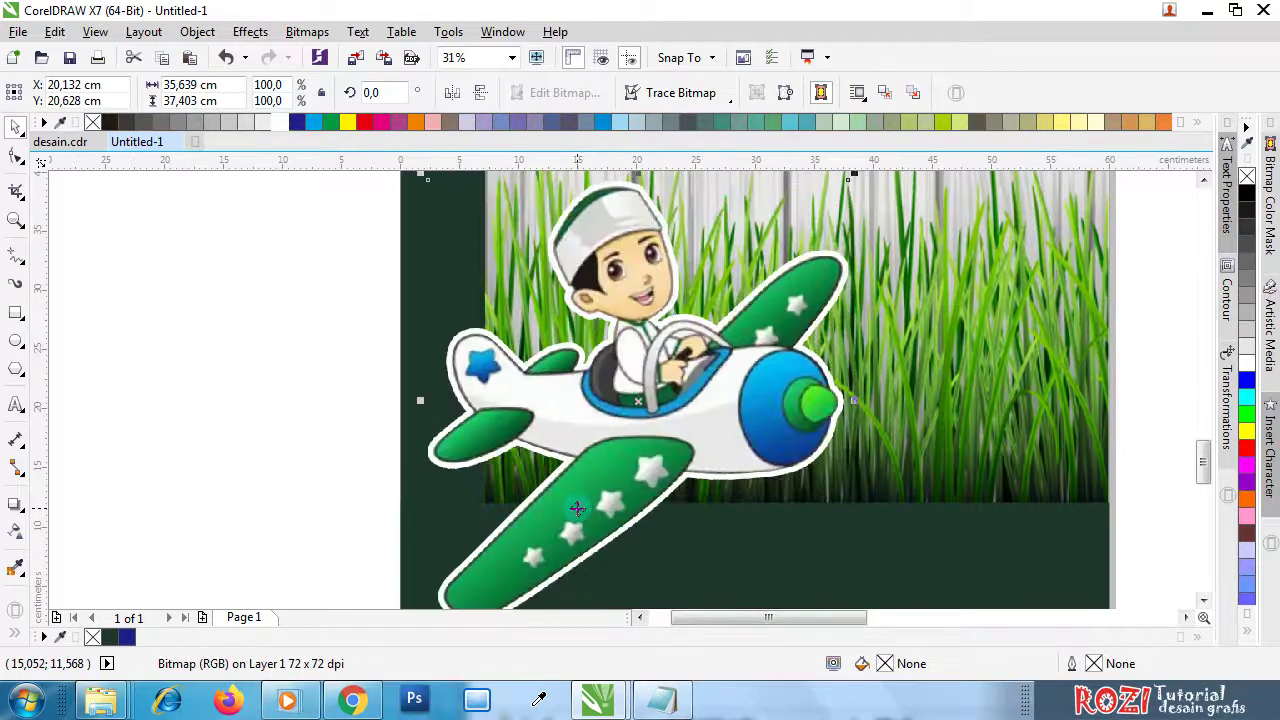
scroll(579, 506, "down", 3)
scroll(610, 488, "up", 3)
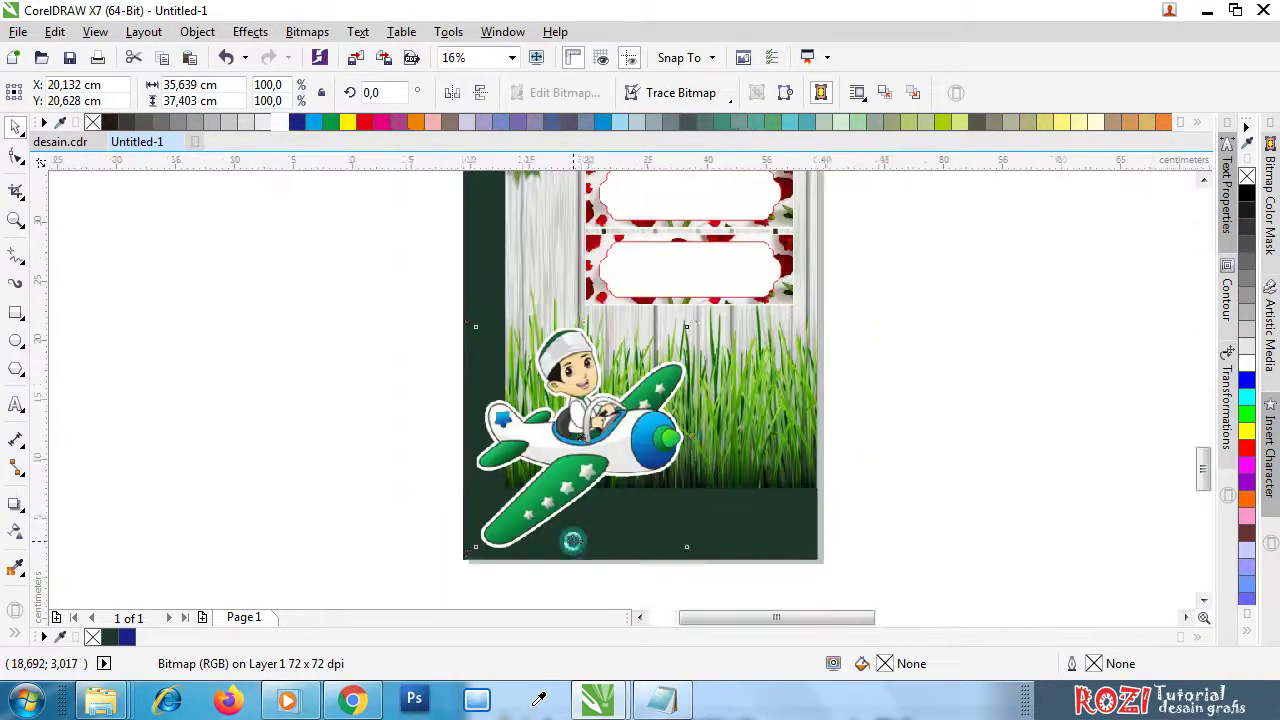
scroll(657, 286, "down", 3)
- Move the hanging rose sign boards slightly down to free space below the logo
scroll(655, 295, "up", 2)
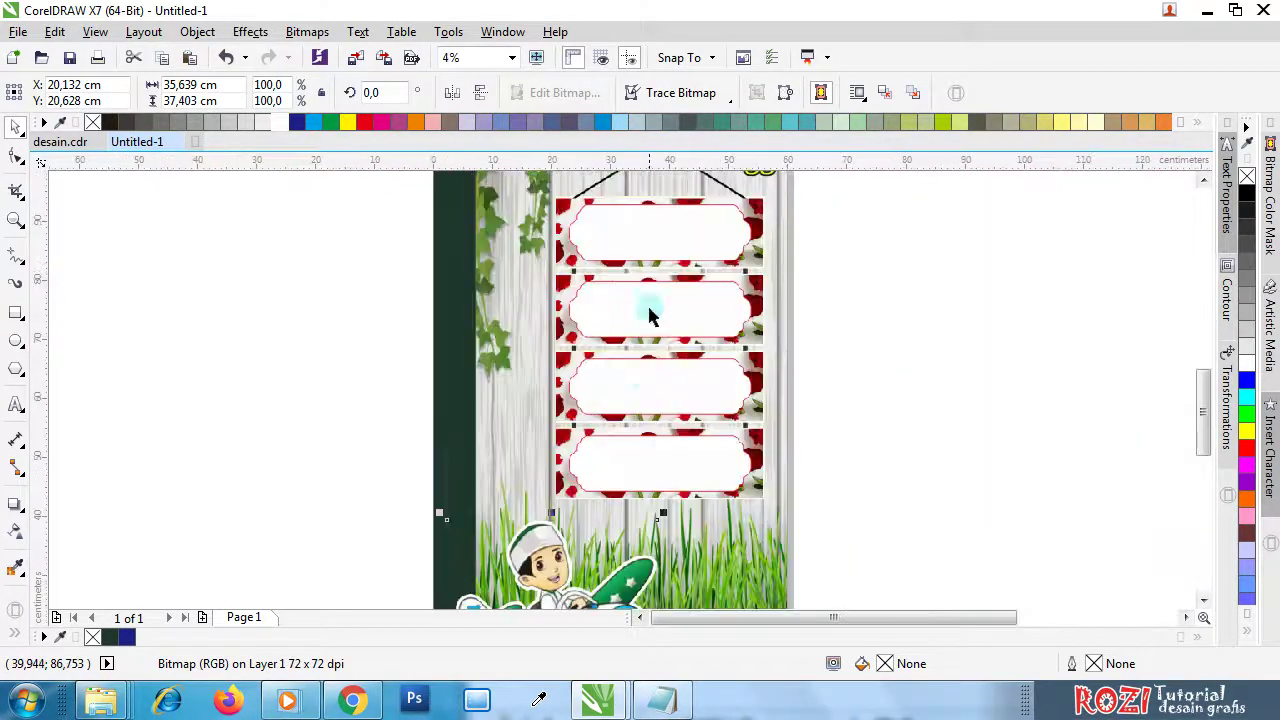
left_click(643, 389)
left_click_drag(643, 389, 643, 409)
scroll(643, 409, "down", 2)
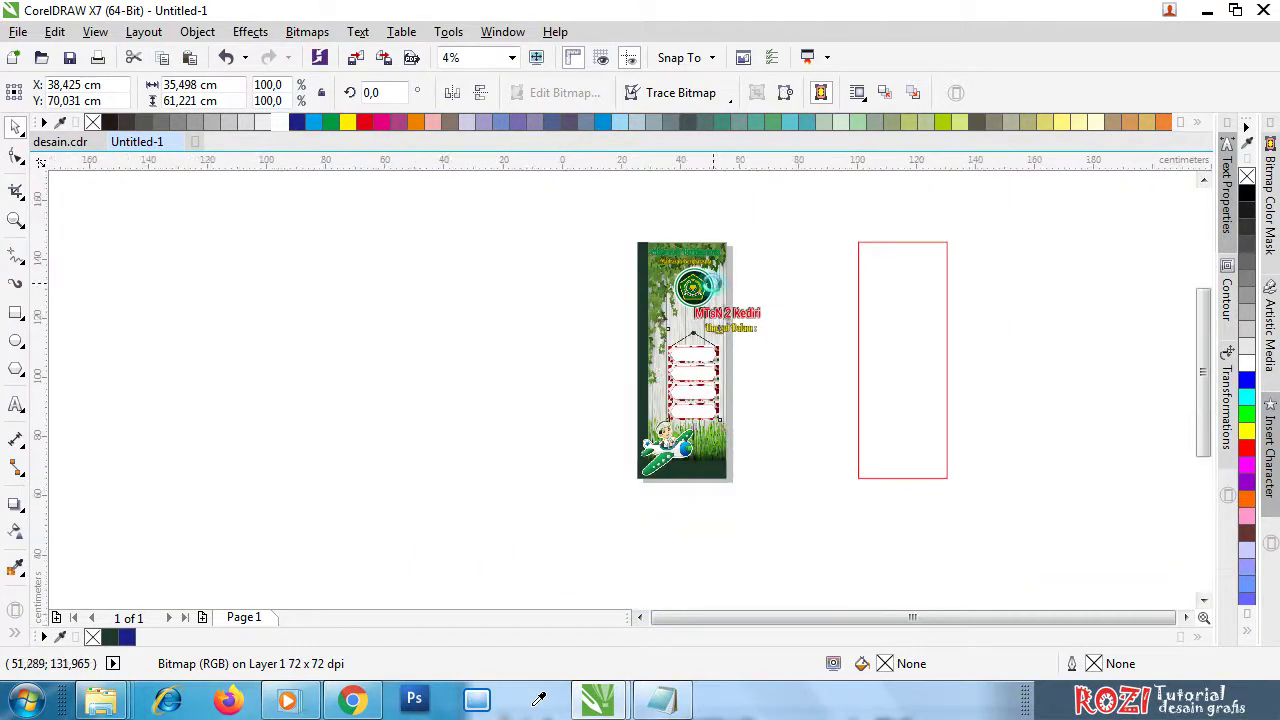
scroll(697, 256, "up", 1)
scroll(690, 258, "up", 1)
scroll(690, 258, "down", 1)
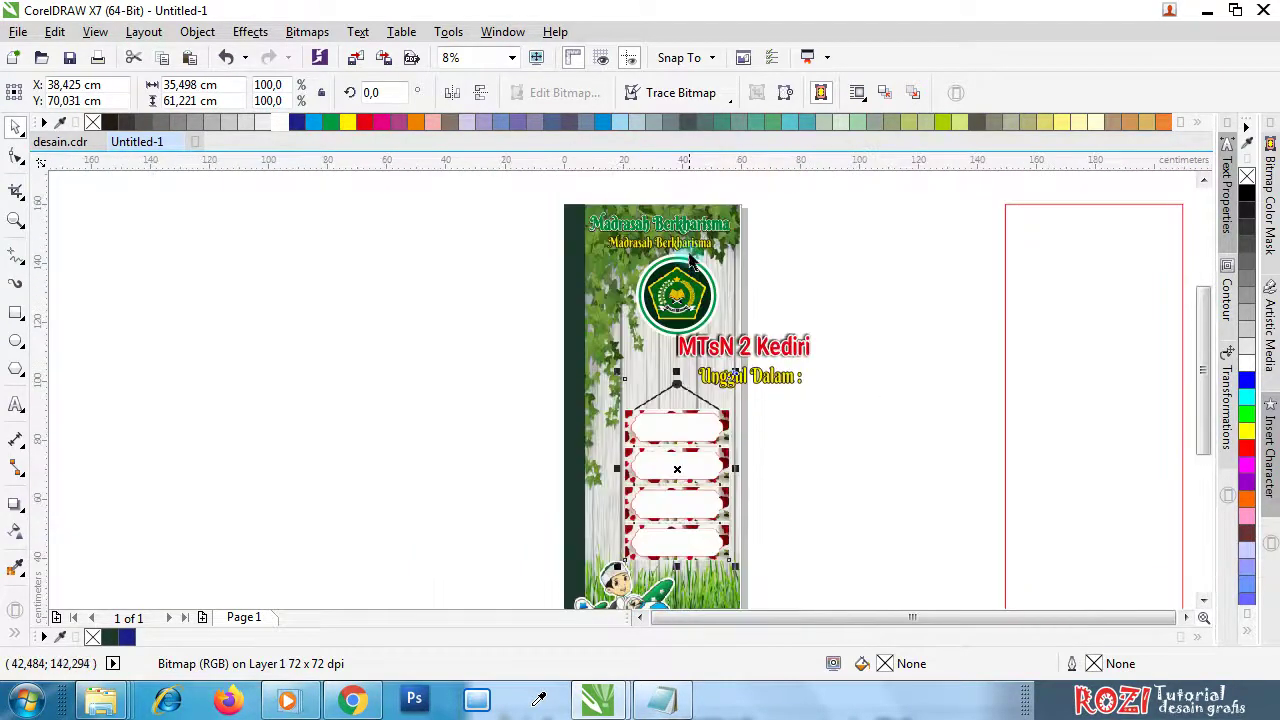
- Examine the text and sign board arrangement of the finished banner in desain.cdr and return to Untitled-1
left_click(65, 142)
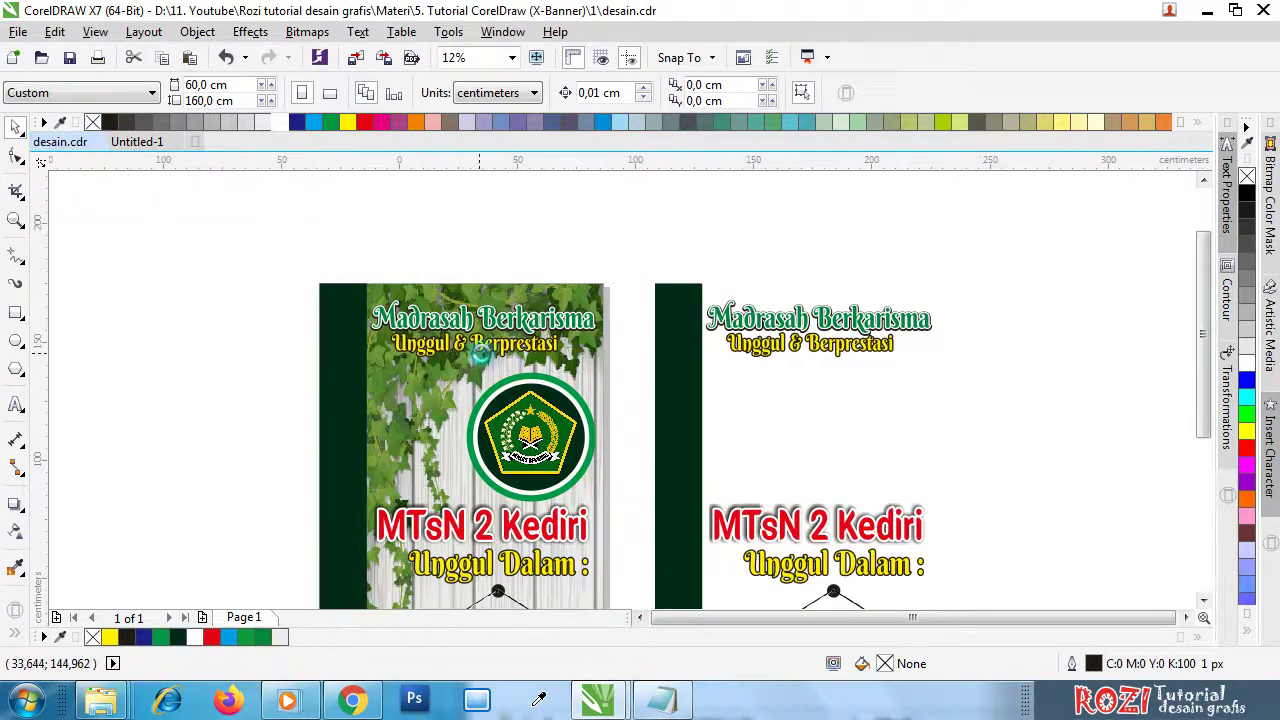
scroll(484, 349, "down", 1)
scroll(486, 355, "down", 1)
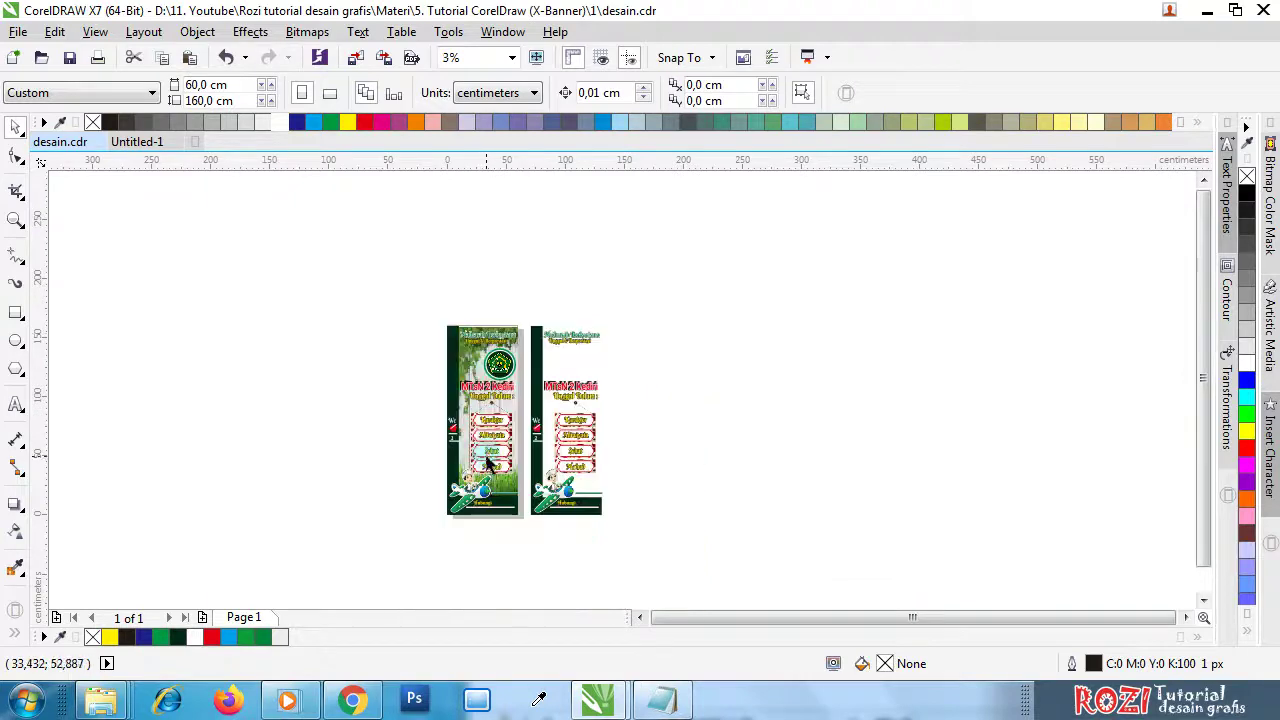
scroll(484, 456, "up", 2)
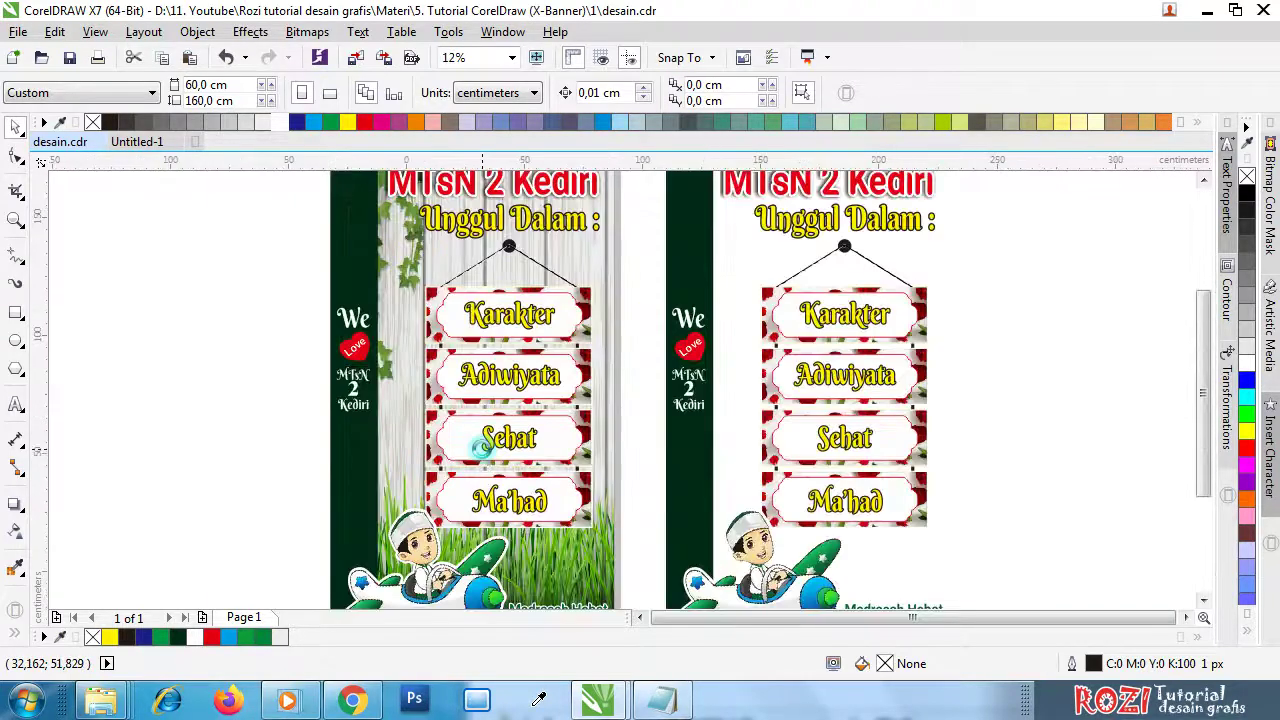
scroll(482, 436, "down", 1)
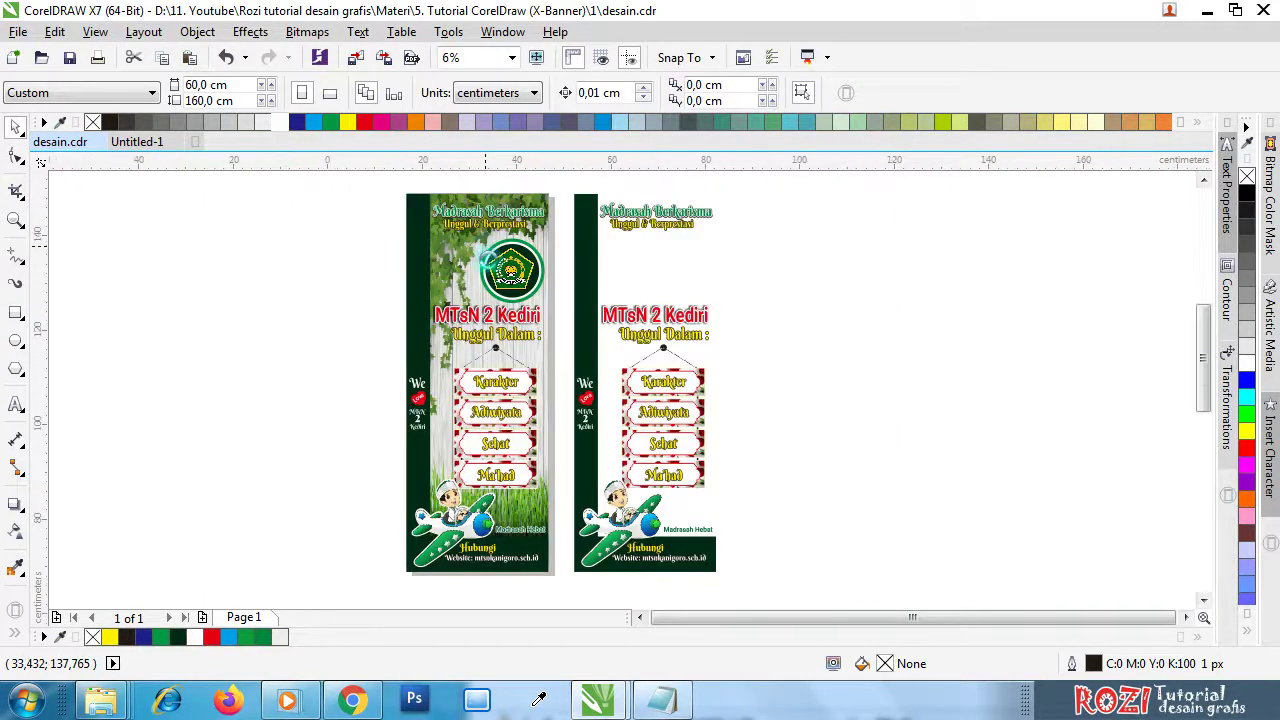
scroll(487, 254, "up", 1)
left_click(137, 141)
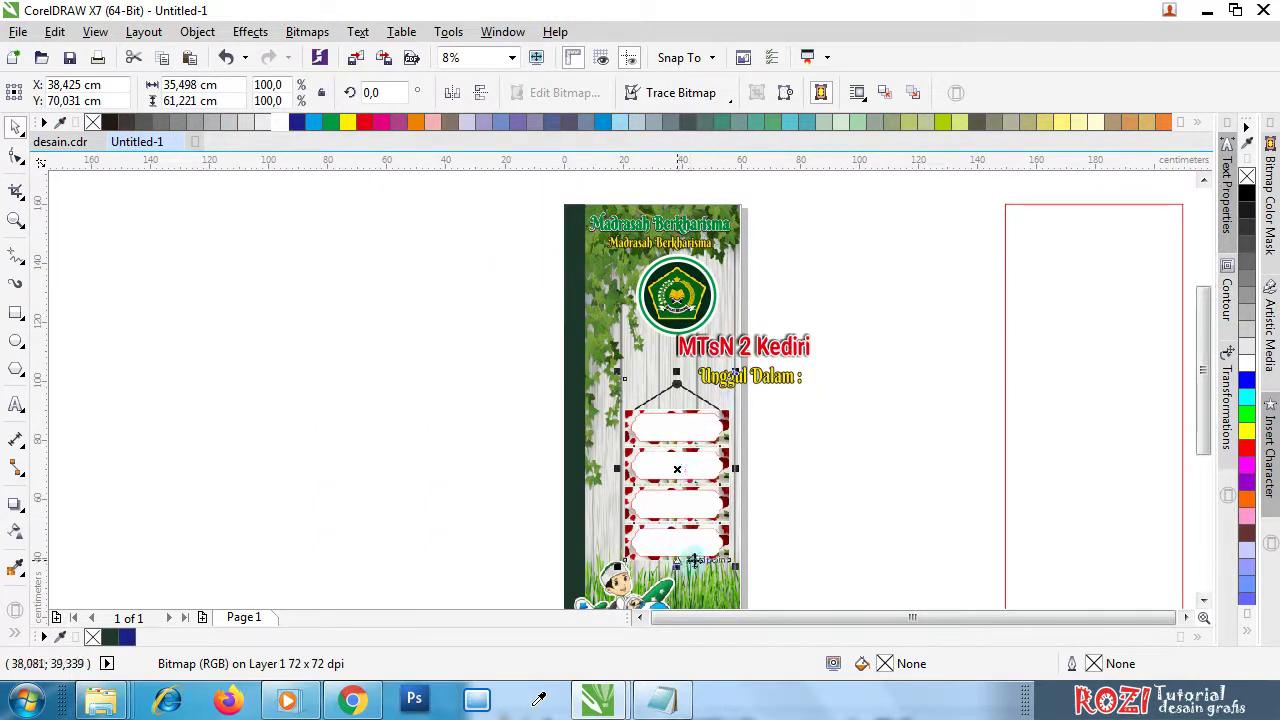
- Move the hanging rose sign boards about 3.4 cm down, toward the airplane boy
scroll(658, 560, "up", 2)
left_click_drag(655, 511, 657, 550)
scroll(720, 485, "down", 1)
scroll(742, 484, "down", 1)
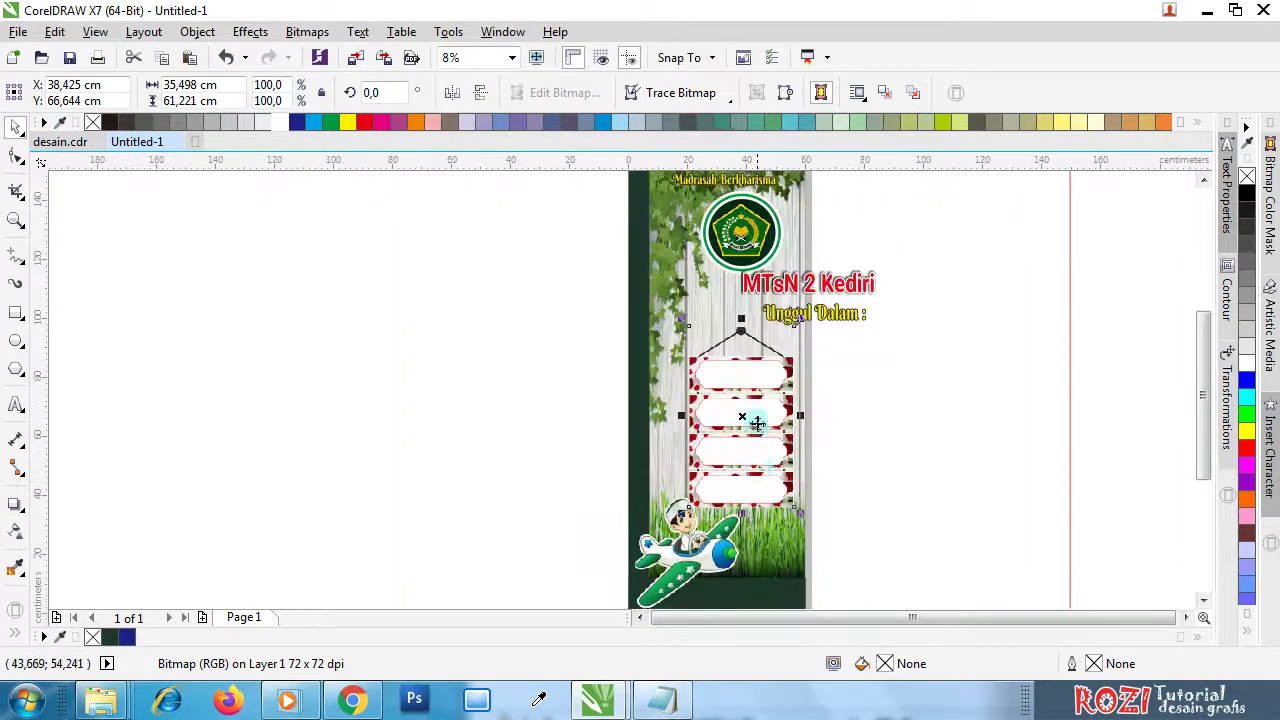
- Move the "MTsN 2 Kediri" text left onto the banner and centre it horizontally on the banner background
scroll(765, 260, "up", 1)
left_click_drag(797, 322, 634, 318)
left_click(820, 258, "shift")
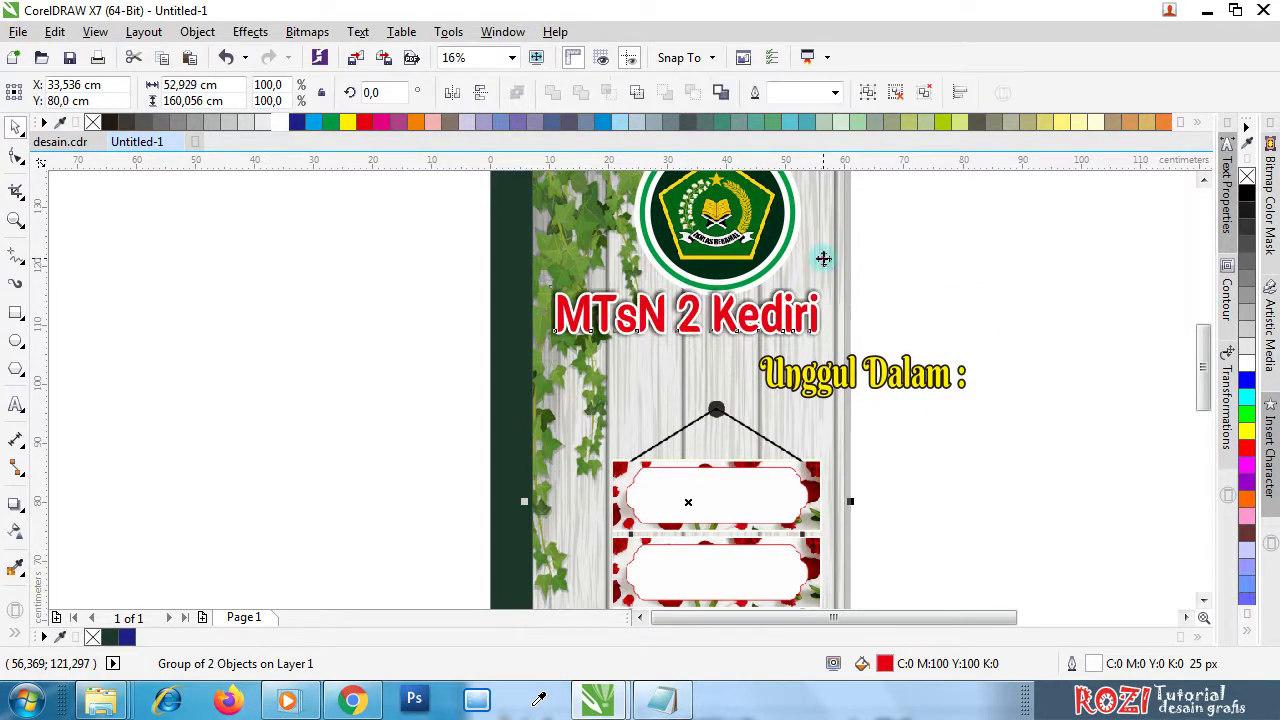
left_click(946, 274)
- Centre the "Unggul Dalam :" text horizontally on the banner background and move it up close beneath "MTsN 2 Kediri"
left_click(886, 370)
left_click(835, 273, "shift")
key("c")
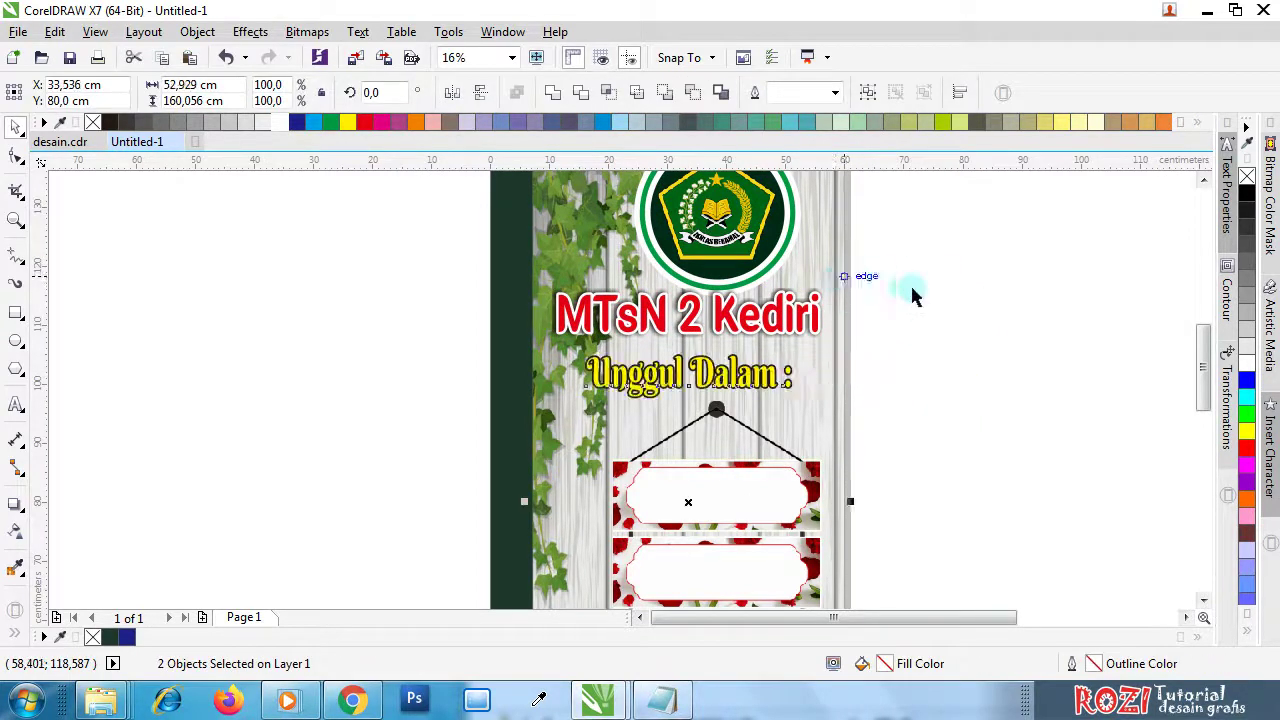
left_click(914, 291)
left_click_drag(735, 383, 735, 372)
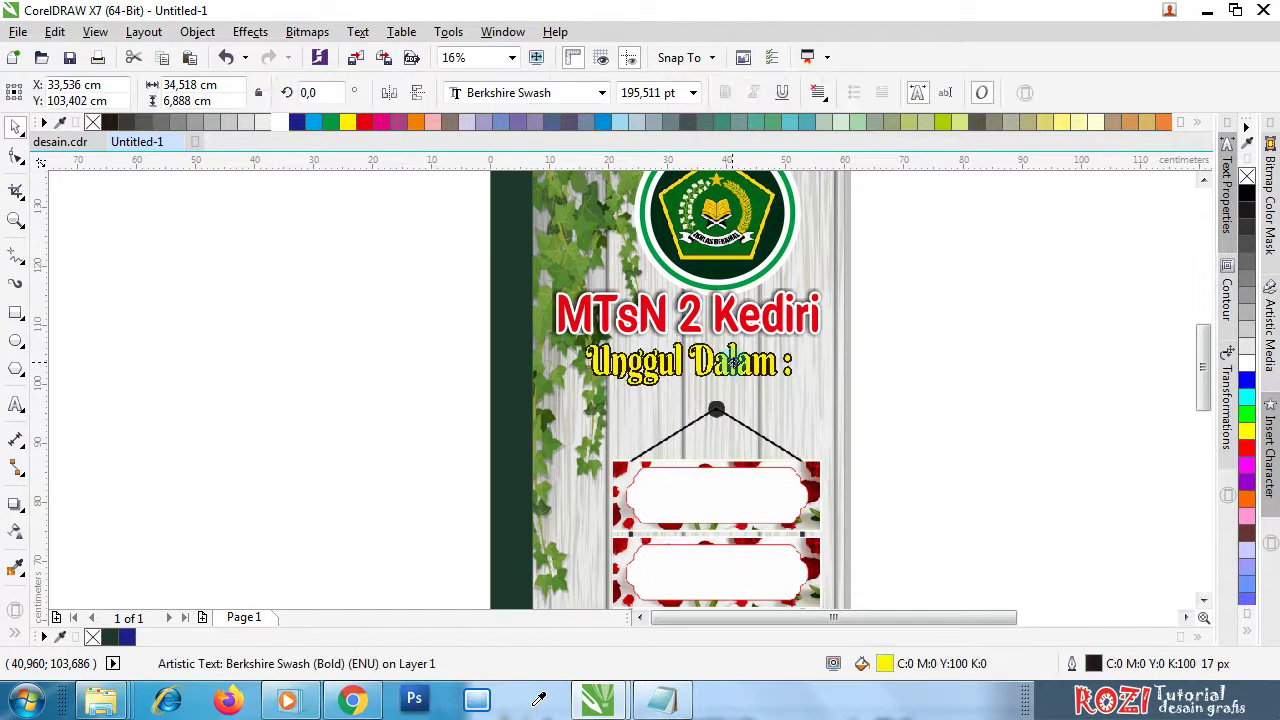
- Centre the "Unggul Dalam :" and "MTsN 2 Kediri" texts horizontally on the hanging sign boards
left_click(708, 408, "shift")
key("r")
left_click(917, 374)
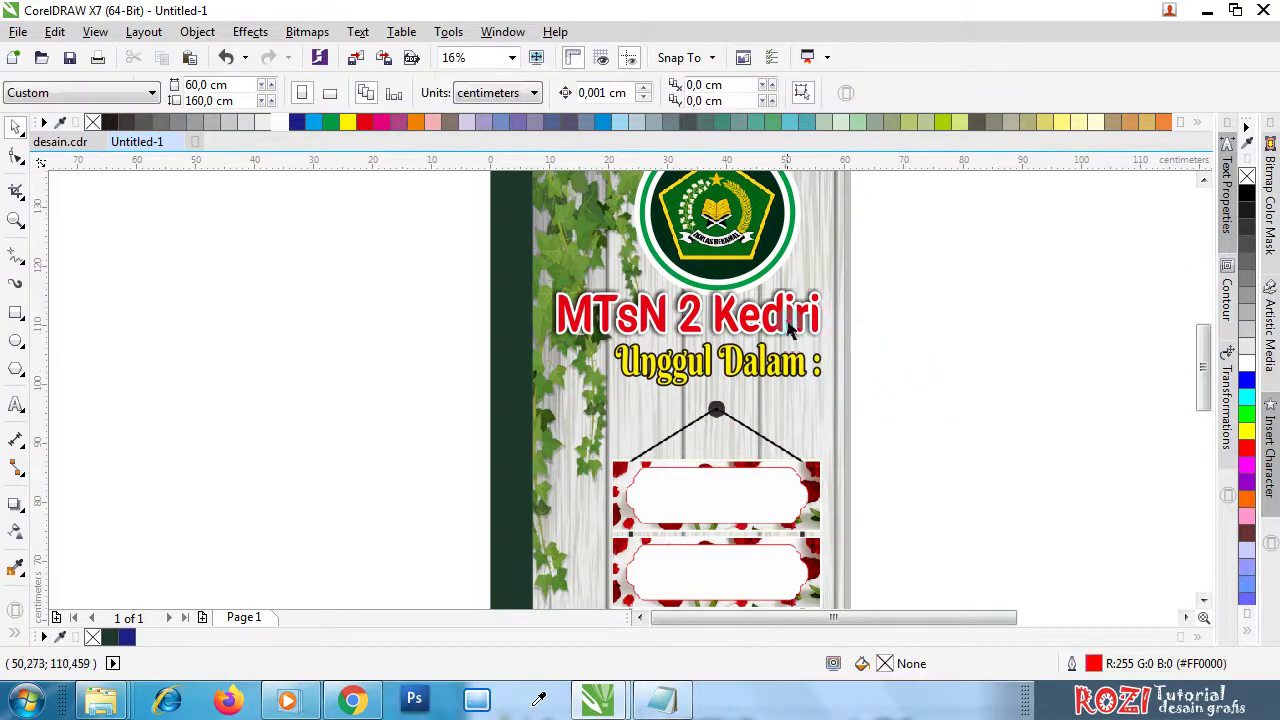
left_click(790, 330)
left_click(716, 410, "shift")
key("c")
left_click(912, 343)
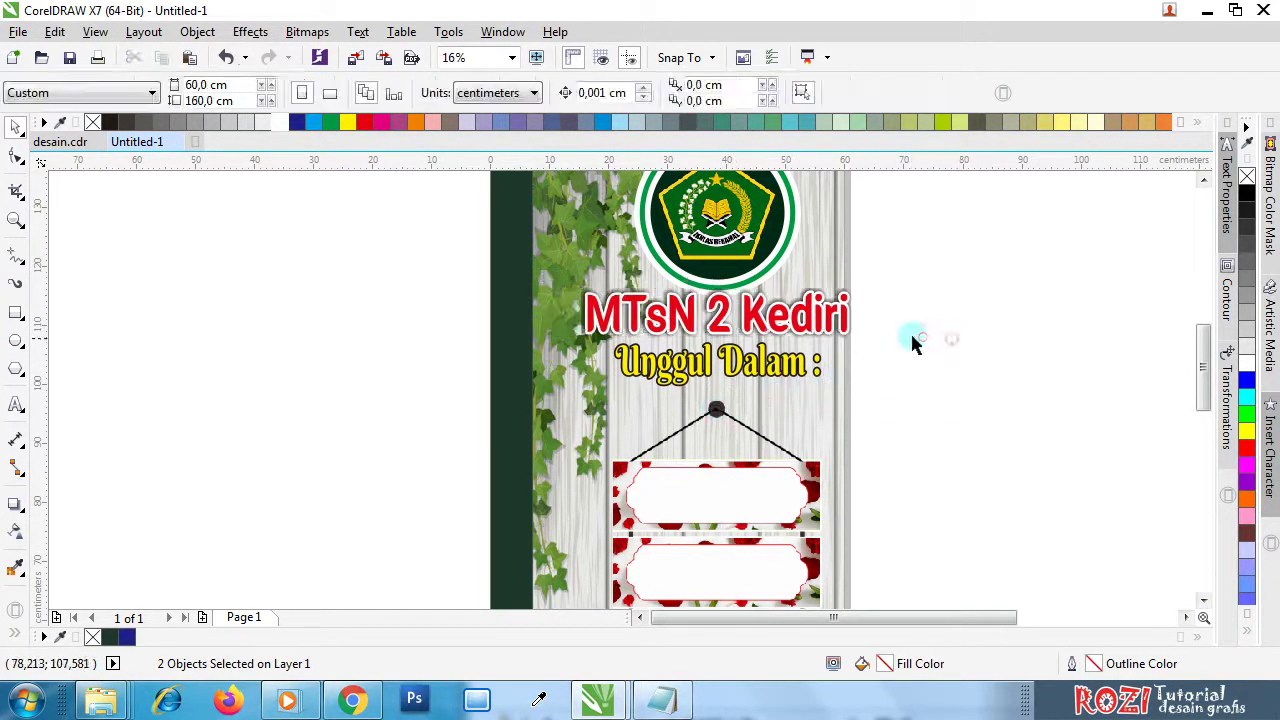
- Compare the text placement with desain.cdr and check how both texts line up with the sign boards in Untitled-1
left_click(62, 142)
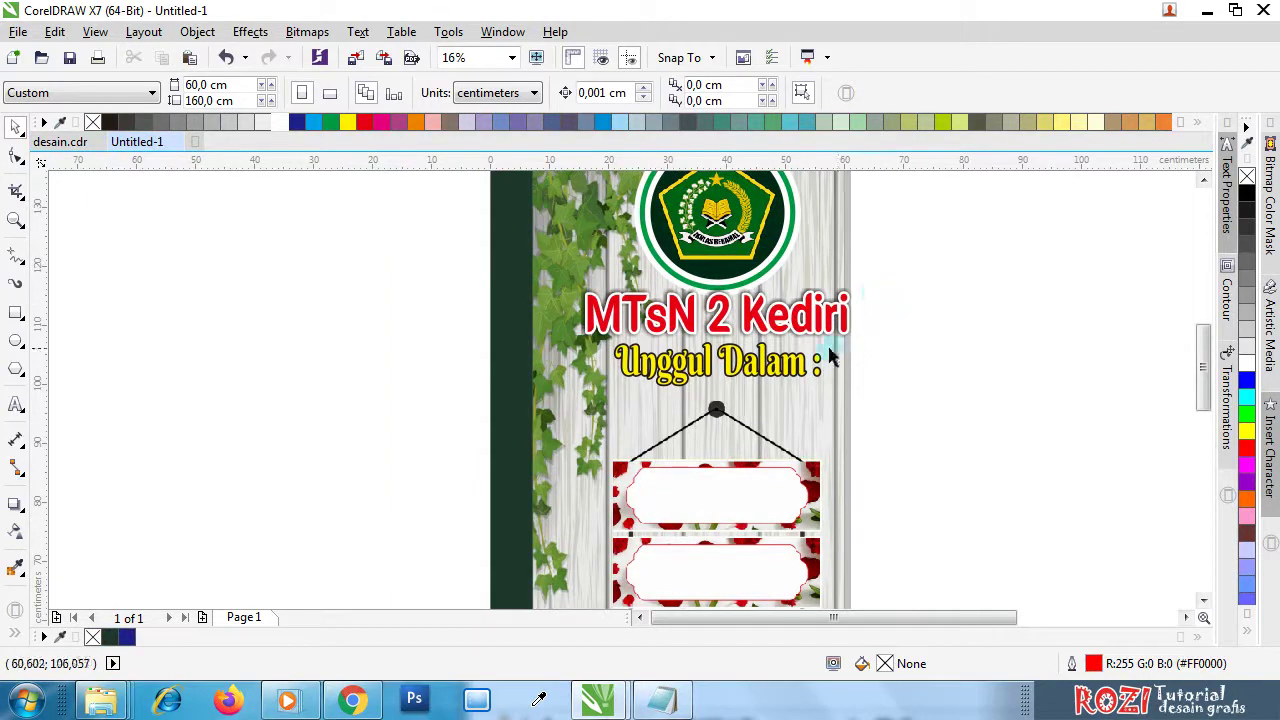
left_click(800, 370)
scroll(800, 370, "up", 2)
left_click(645, 452, "shift")
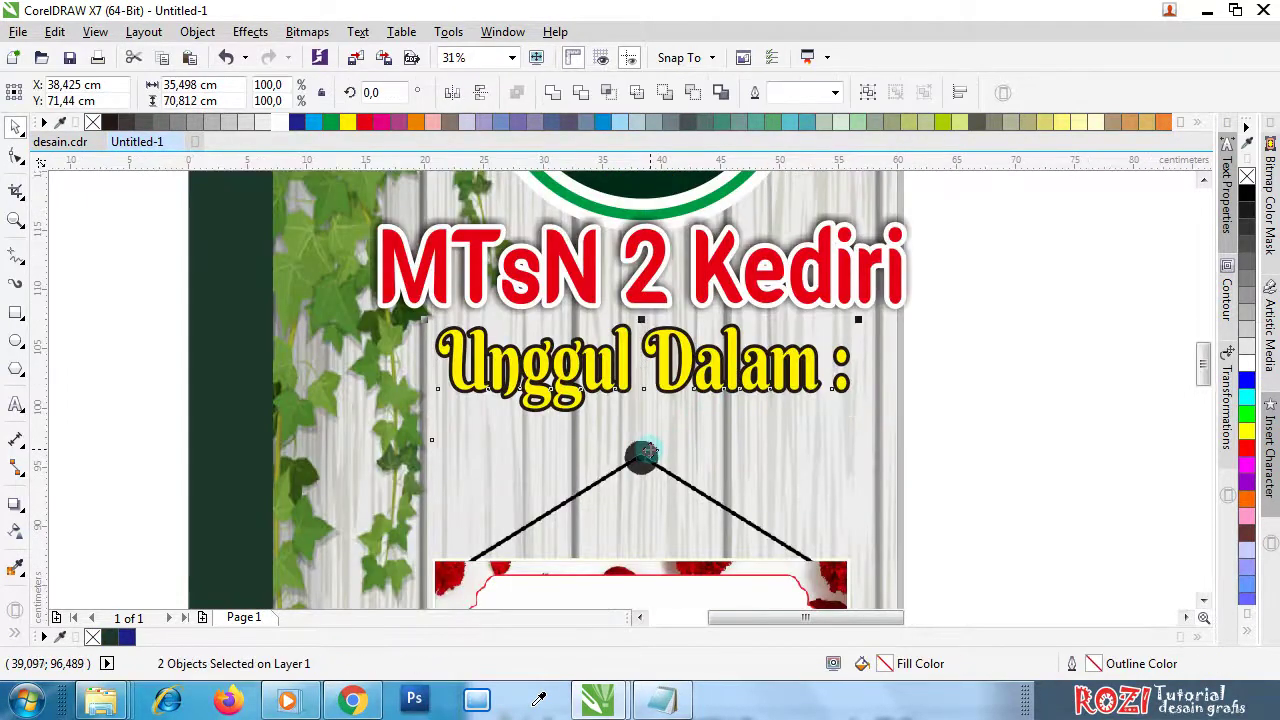
left_click(930, 380)
left_click(830, 376)
left_click(645, 452, "shift")
left_click(930, 406)
left_click(815, 283)
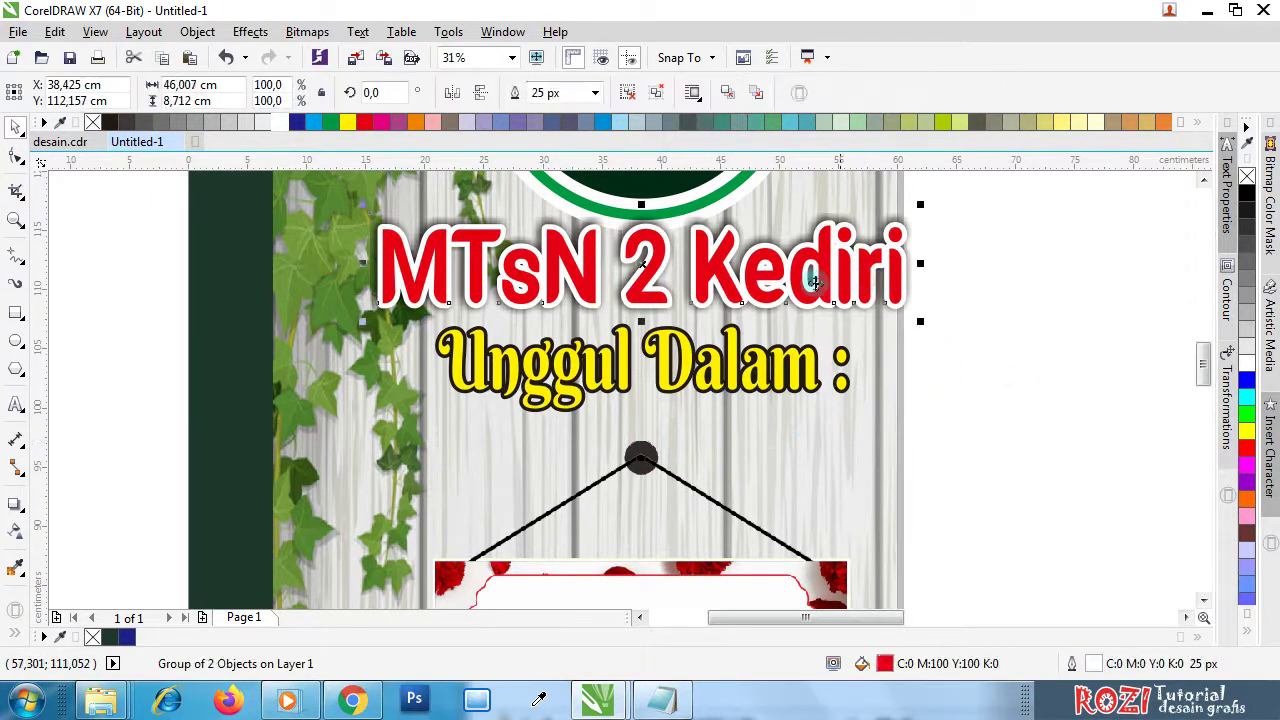
left_click(783, 362, "shift")
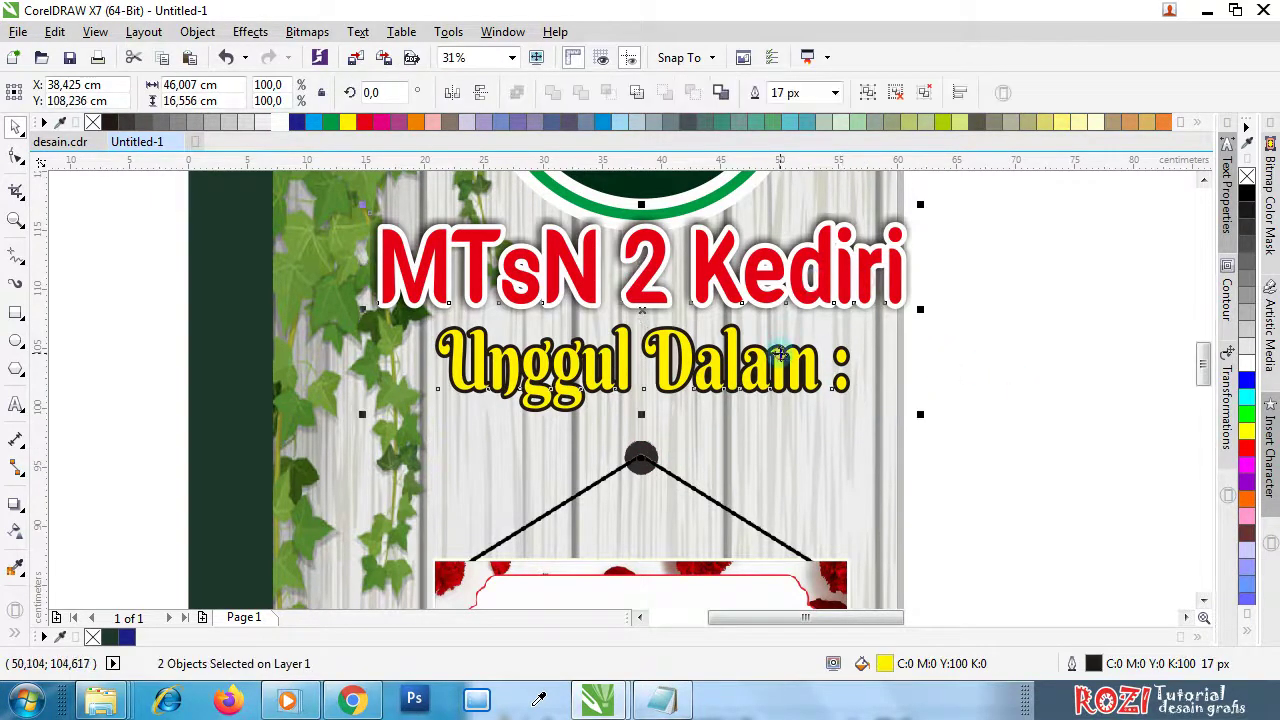
left_click(986, 337)
left_click(870, 292)
left_click(795, 367, "shift")
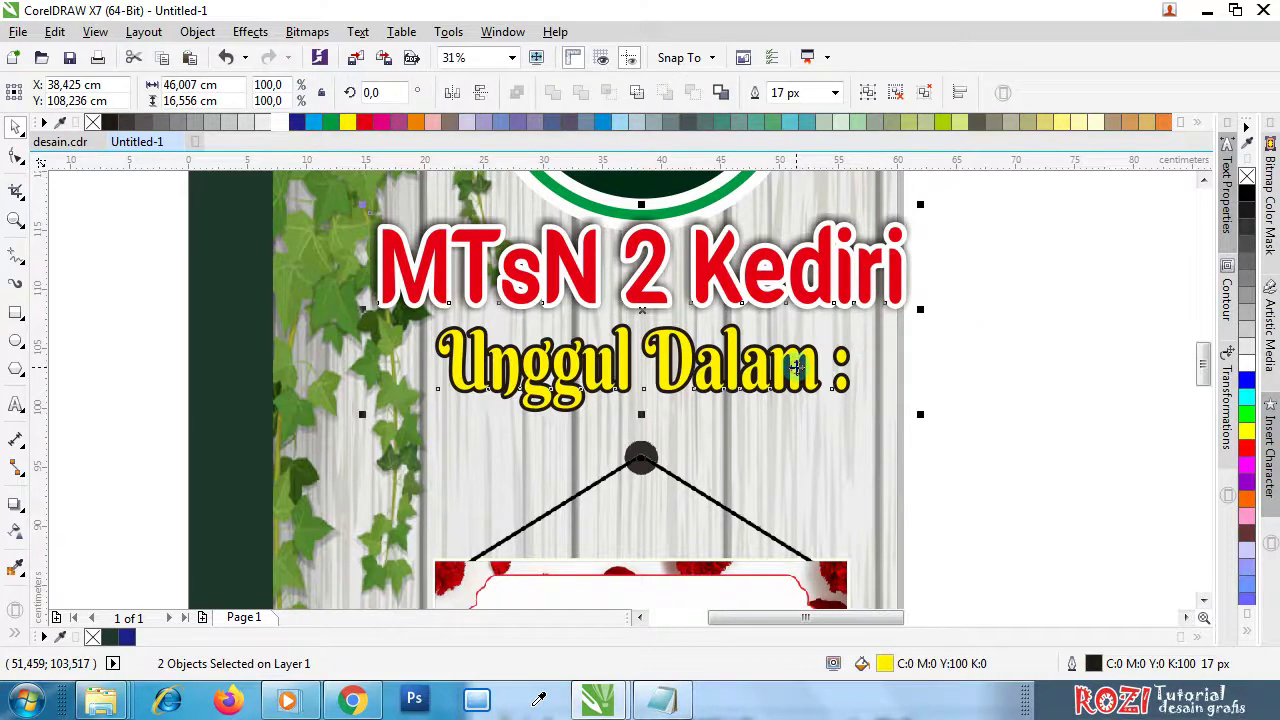
left_click(680, 568, "shift")
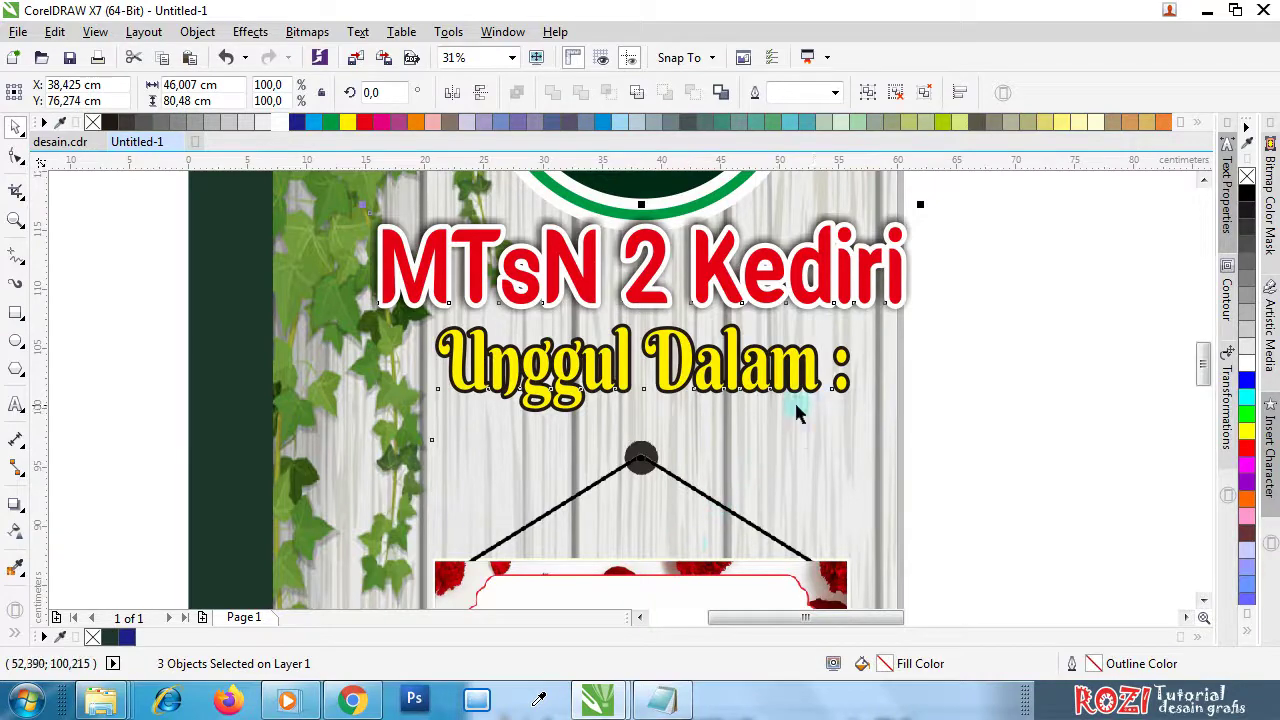
scroll(797, 414, "down", 2)
- Select the "MTsN 2 Kediri" and "Unggul Dalam :" texts together and move them about 3.4 cm left
left_click(919, 379)
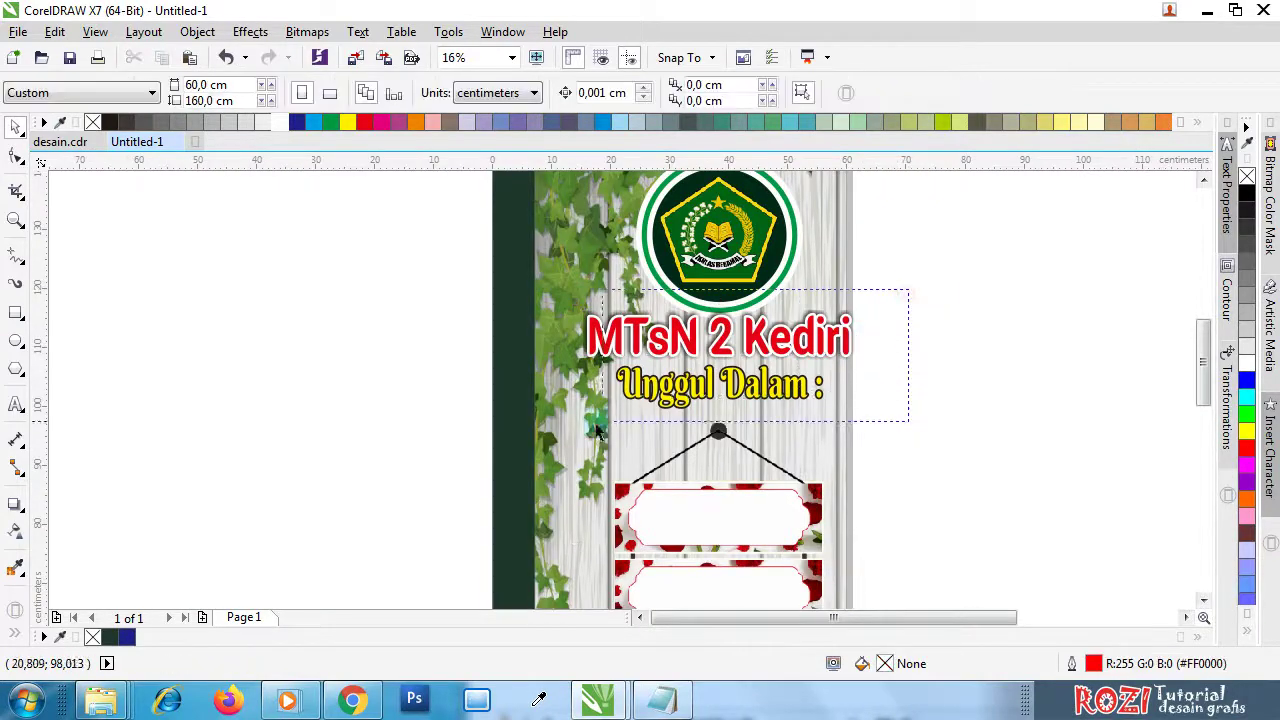
left_click_drag(597, 430, 600, 428)
scroll(797, 337, "up", 2)
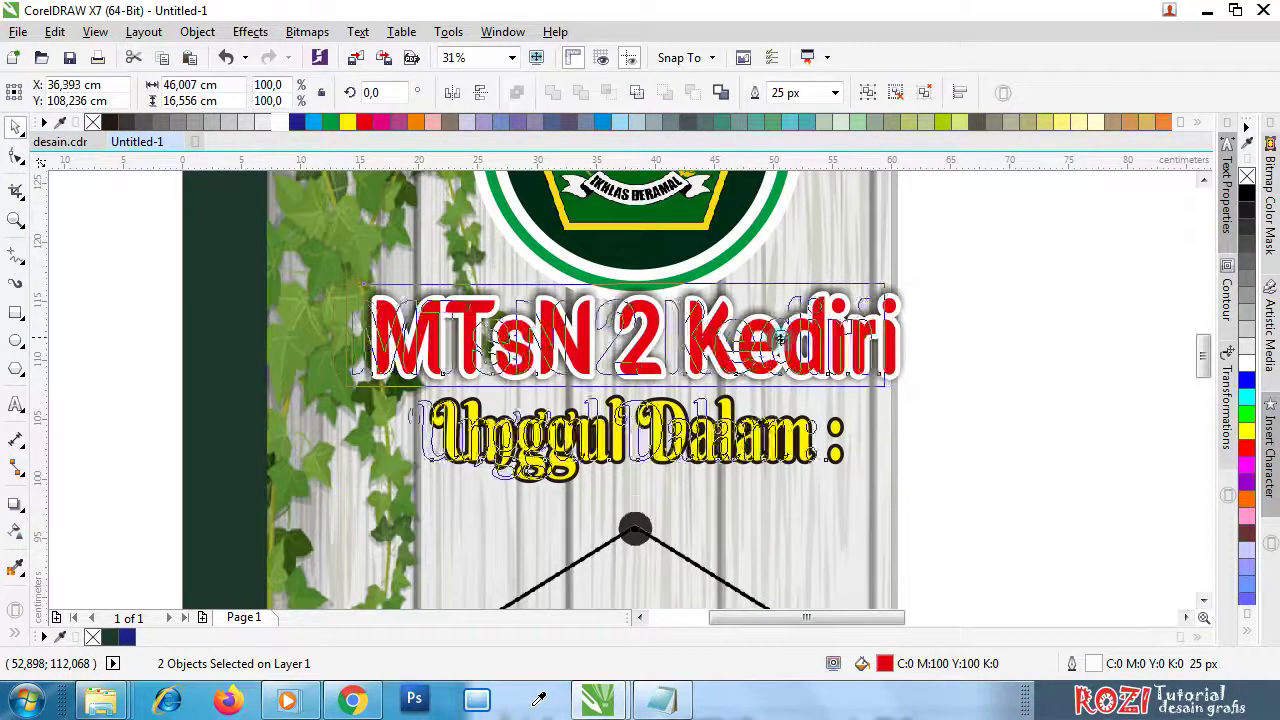
mouse_move(779, 341)
left_mouse_down()
mouse_move(765, 345)
mouse_move(789, 348)
left_mouse_up()
left_click(966, 337)
scroll(782, 386, "down", 2)
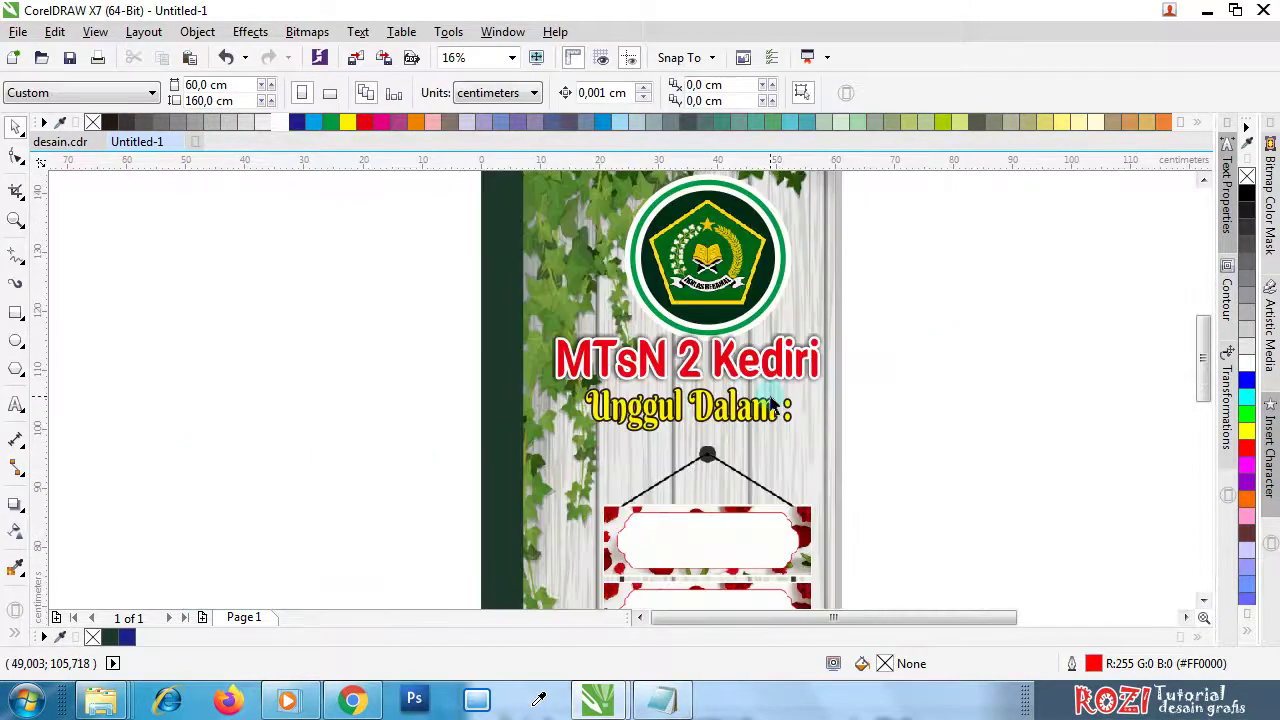
scroll(748, 430, "down", 3)
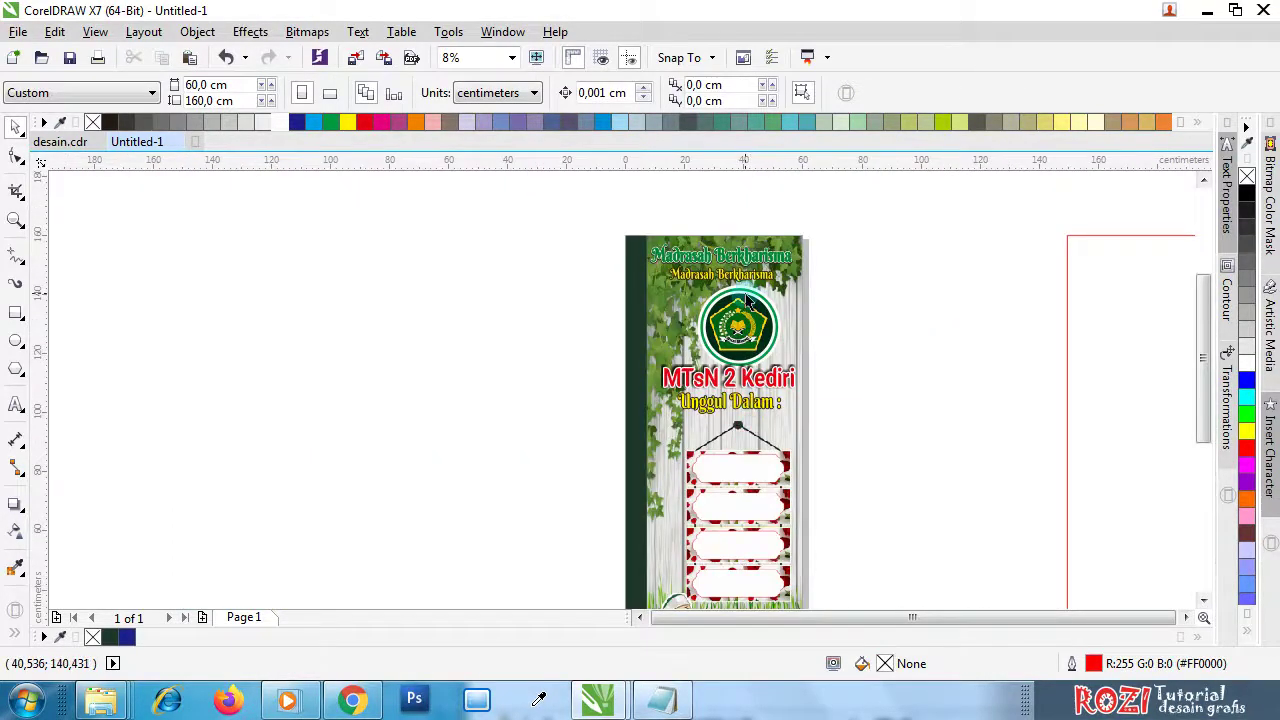
scroll(748, 302, "up", 1)
left_click_drag(925, 258, 580, 470)
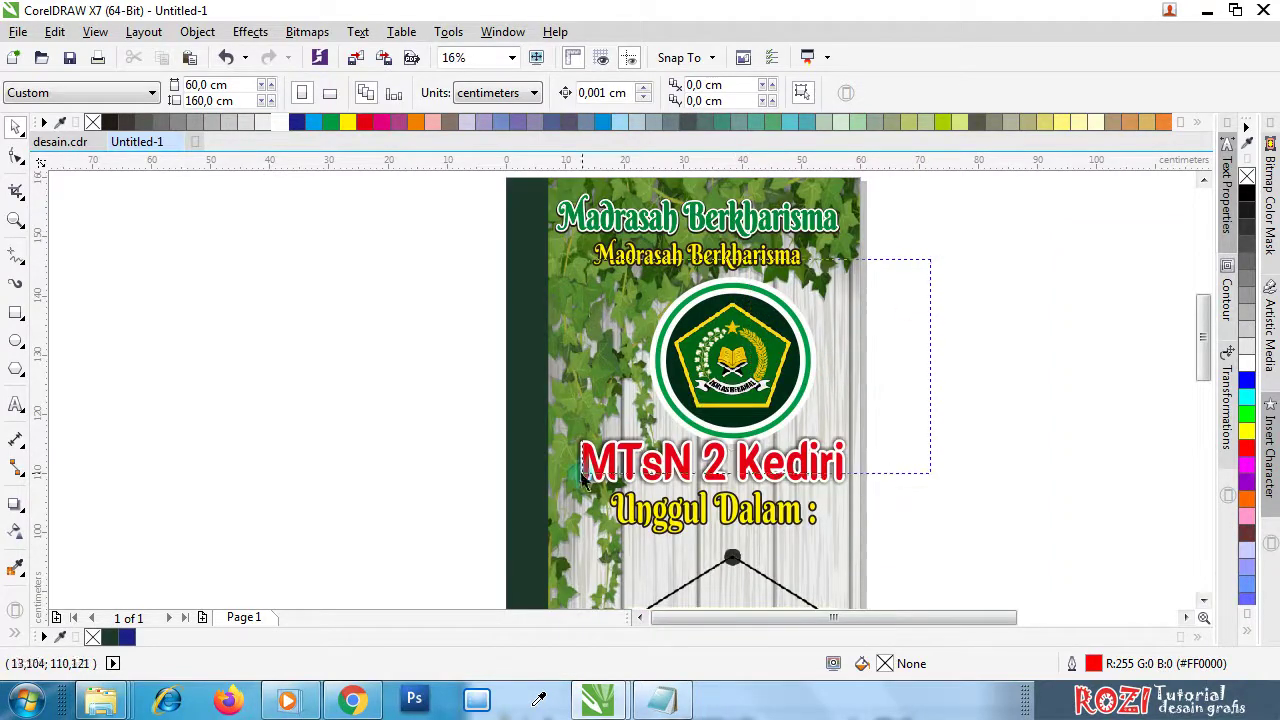
scroll(727, 340, "up", 1)
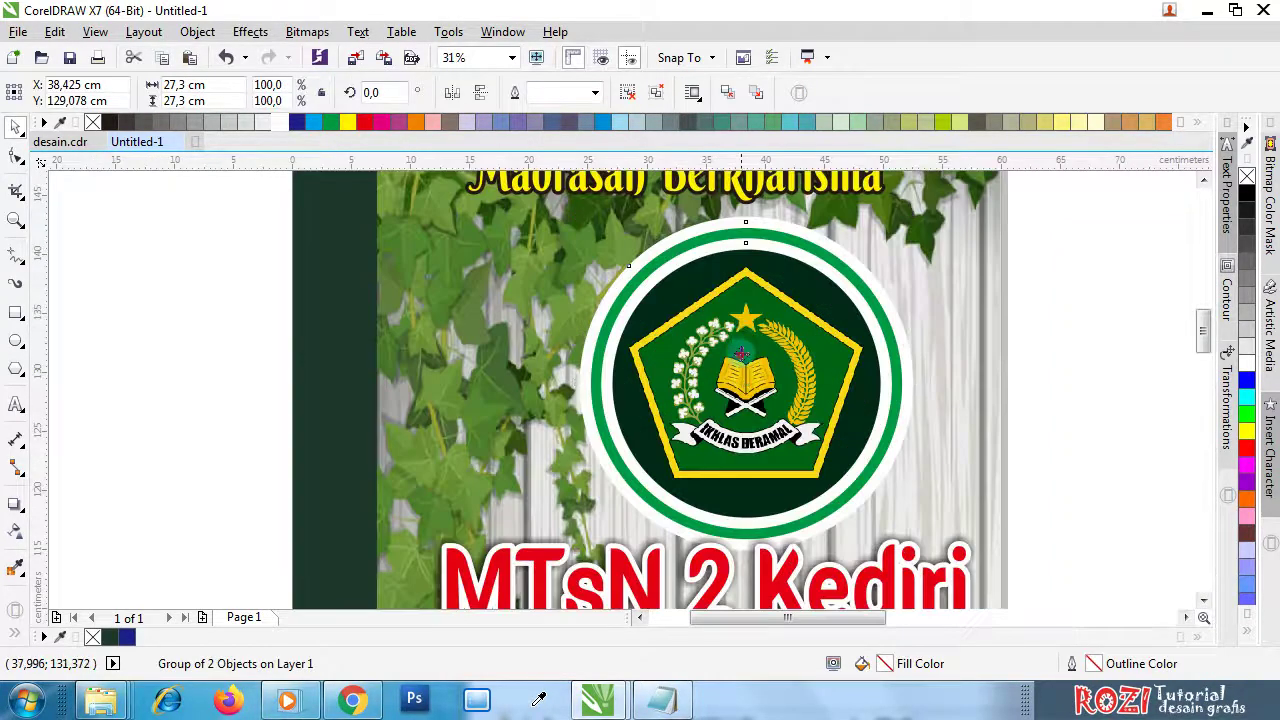
scroll(912, 423, "down", 2)
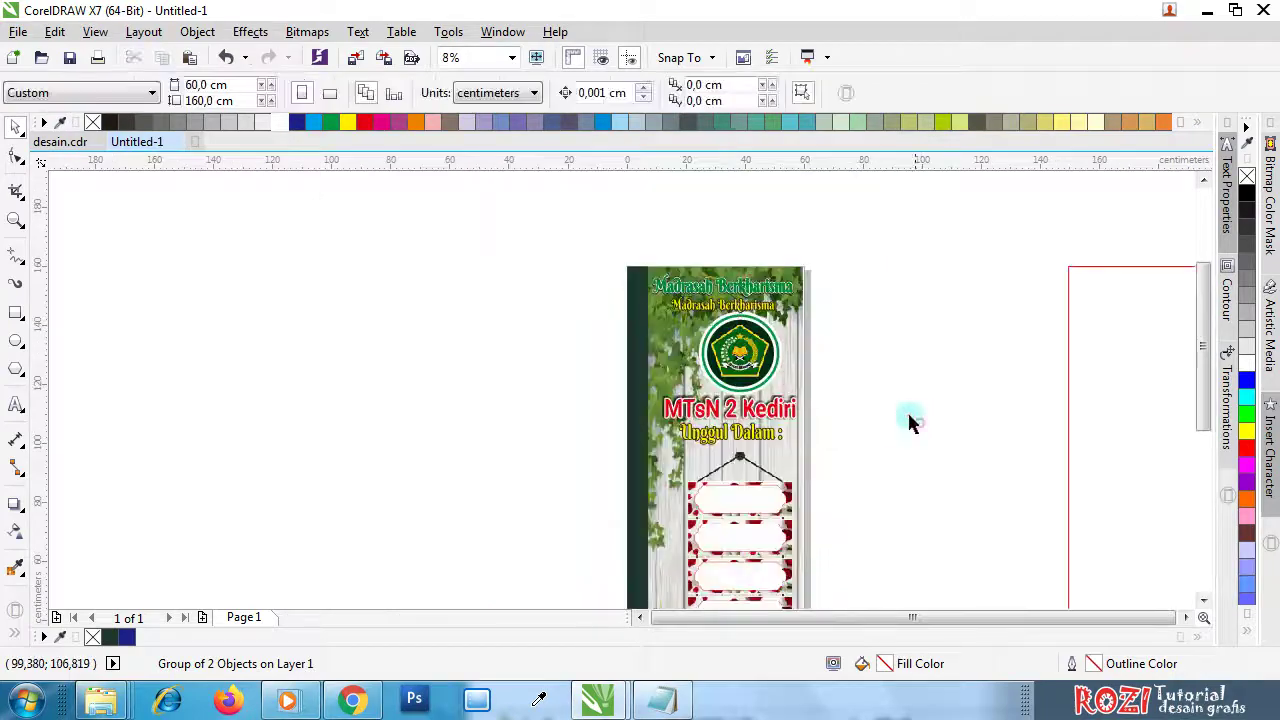
- Shift the "MTsN 2 Kediri" and "Unggul Dalam :" texts about 1.3 cm down, away from the logo
left_click_drag(872, 386, 655, 455)
scroll(752, 390, "up", 3)
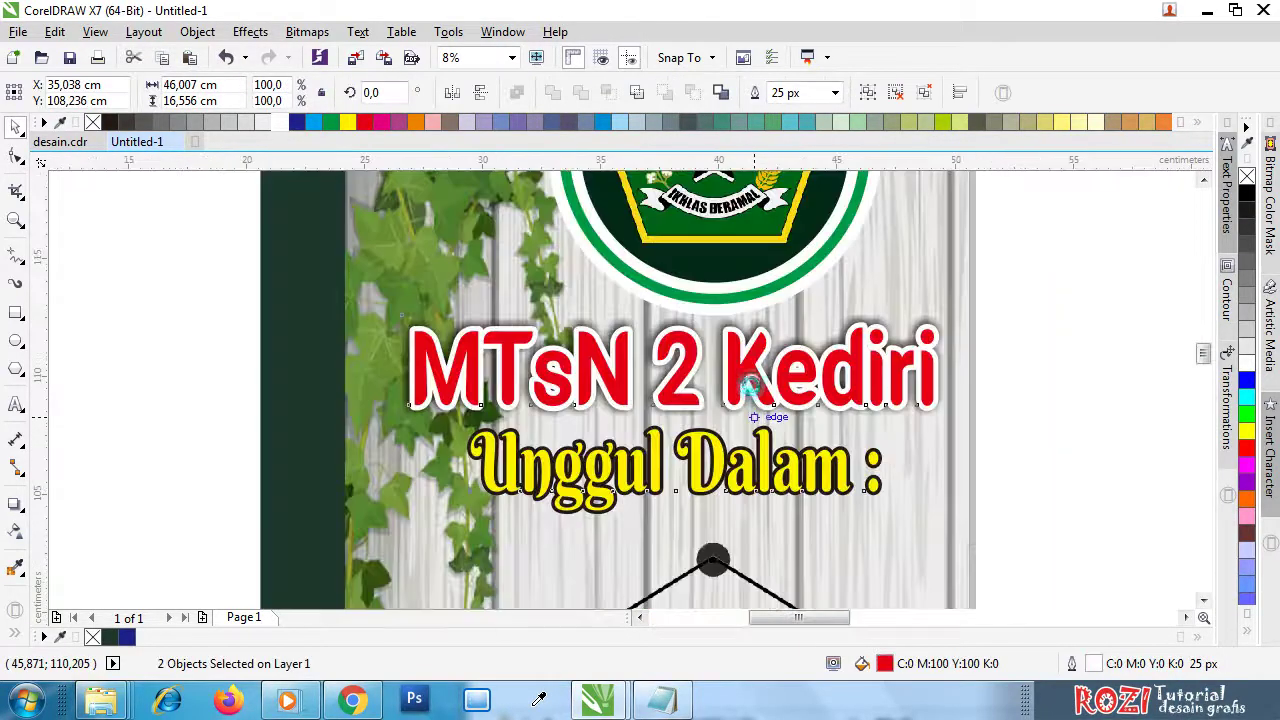
scroll(675, 418, "up", 1)
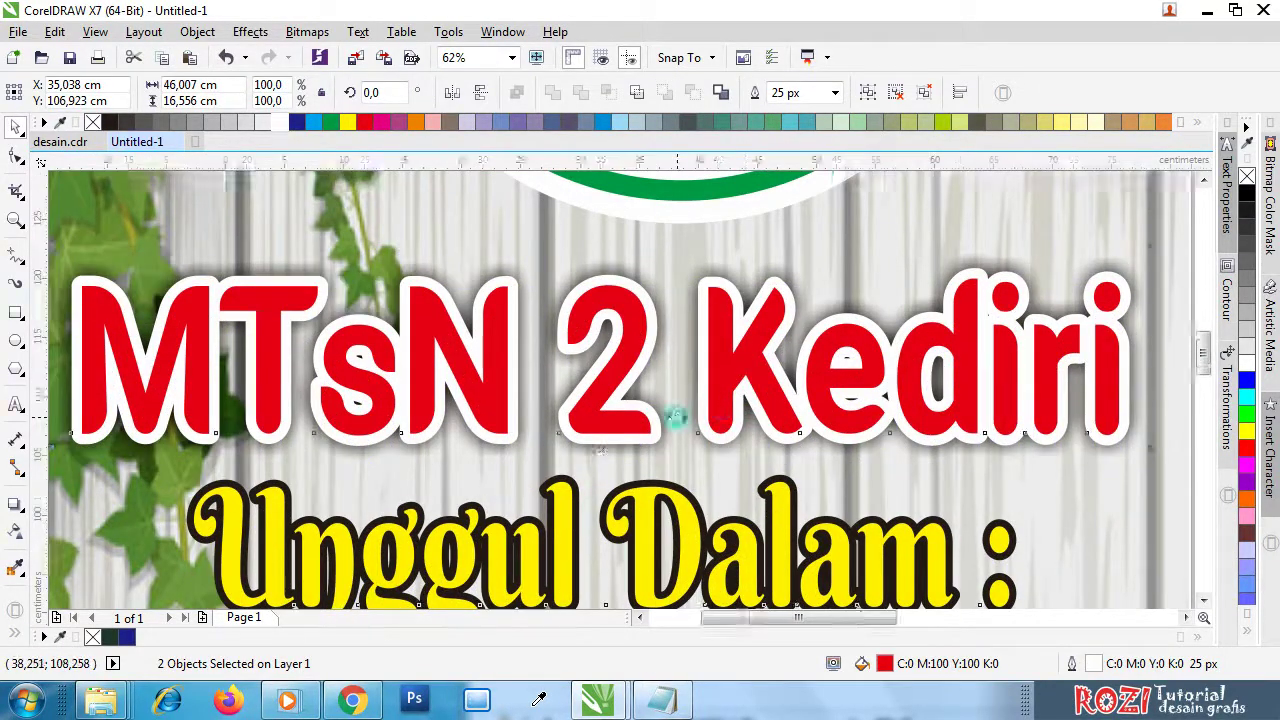
scroll(675, 418, "down", 4)
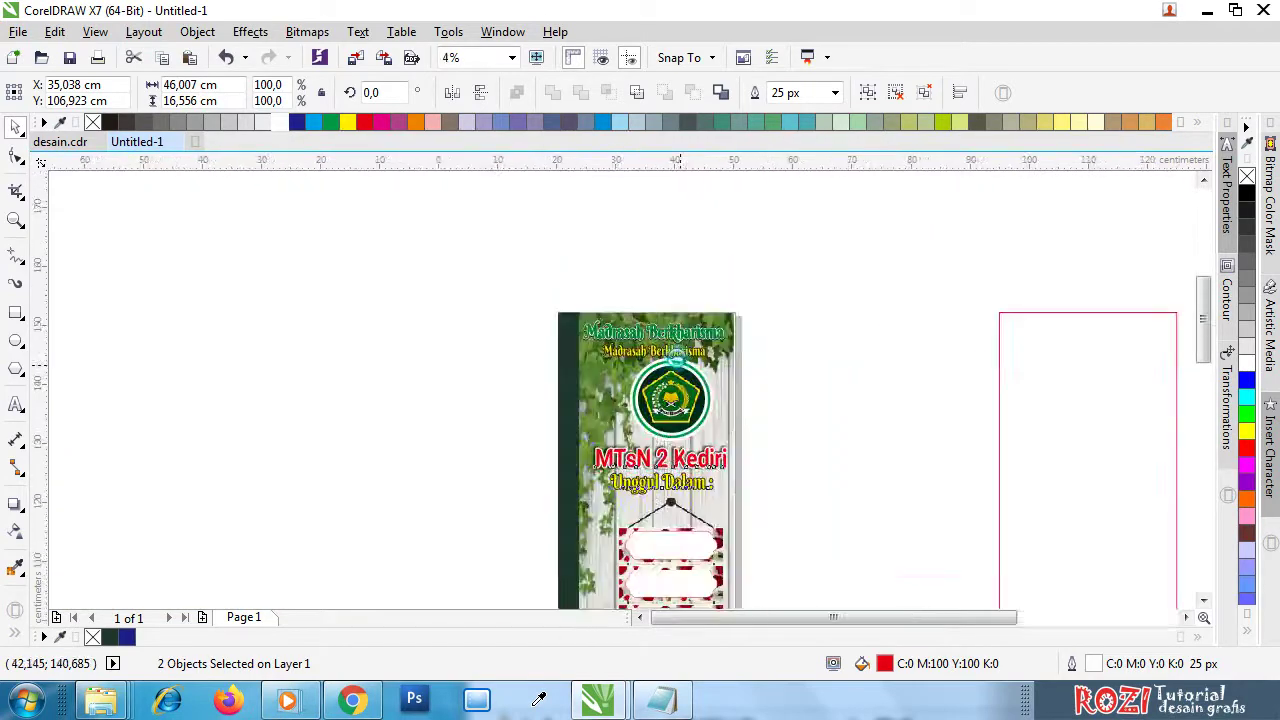
- Select both "Madrasah Berkharisma" texts and nudge them about 1.3 cm up, toward the banner's upper edge
scroll(675, 362, "up", 3)
scroll(635, 295, "down", 1)
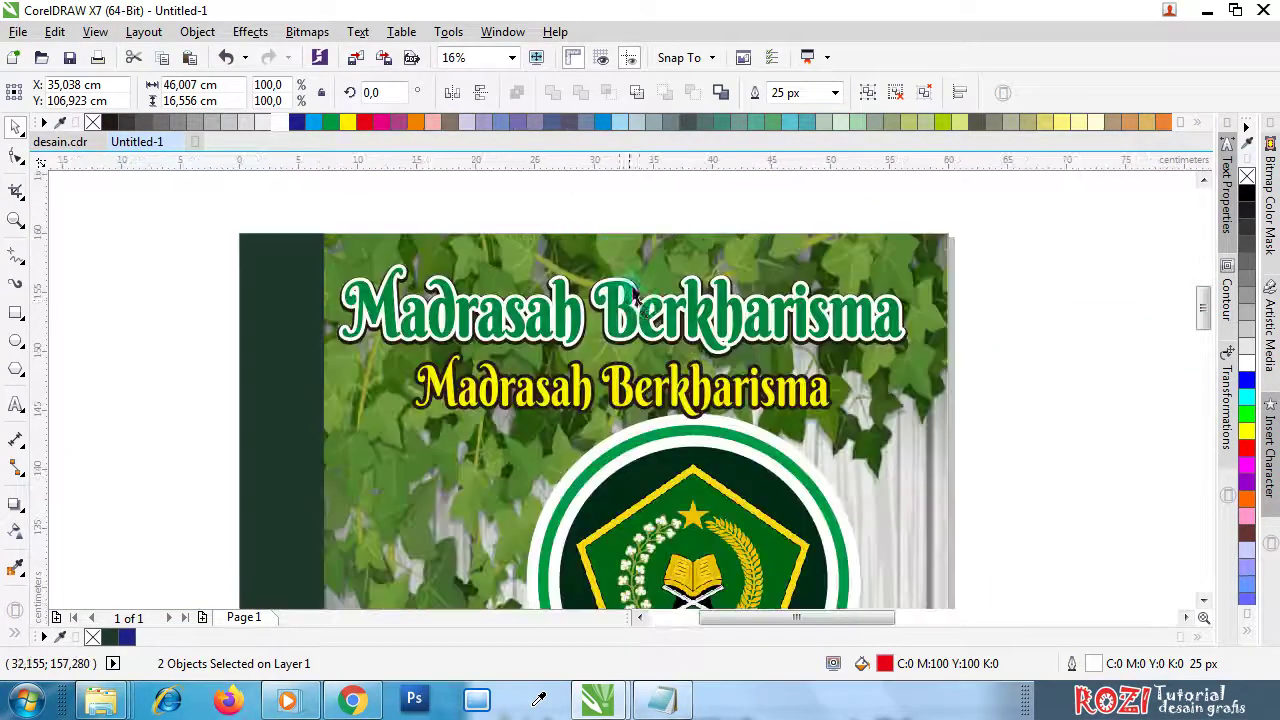
left_click_drag(1029, 428, 245, 245)
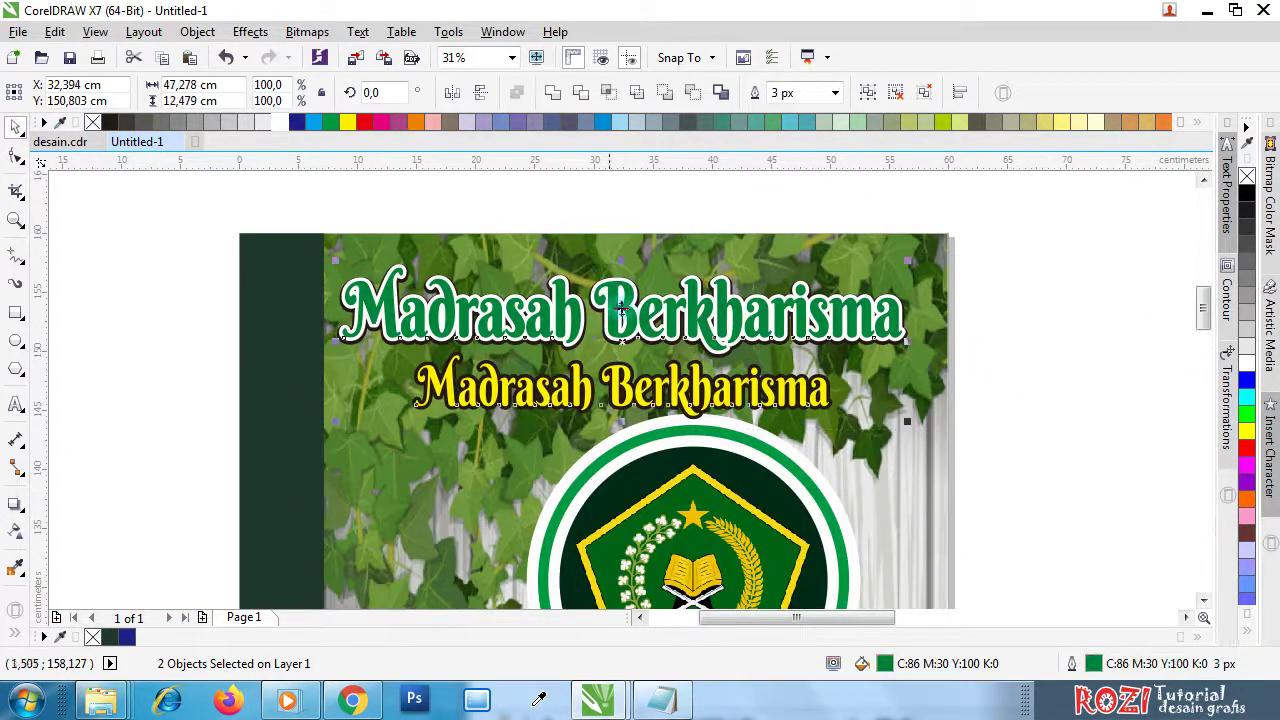
key("Up")
key("Up")
key("Up")
key("Up")
key("Up")
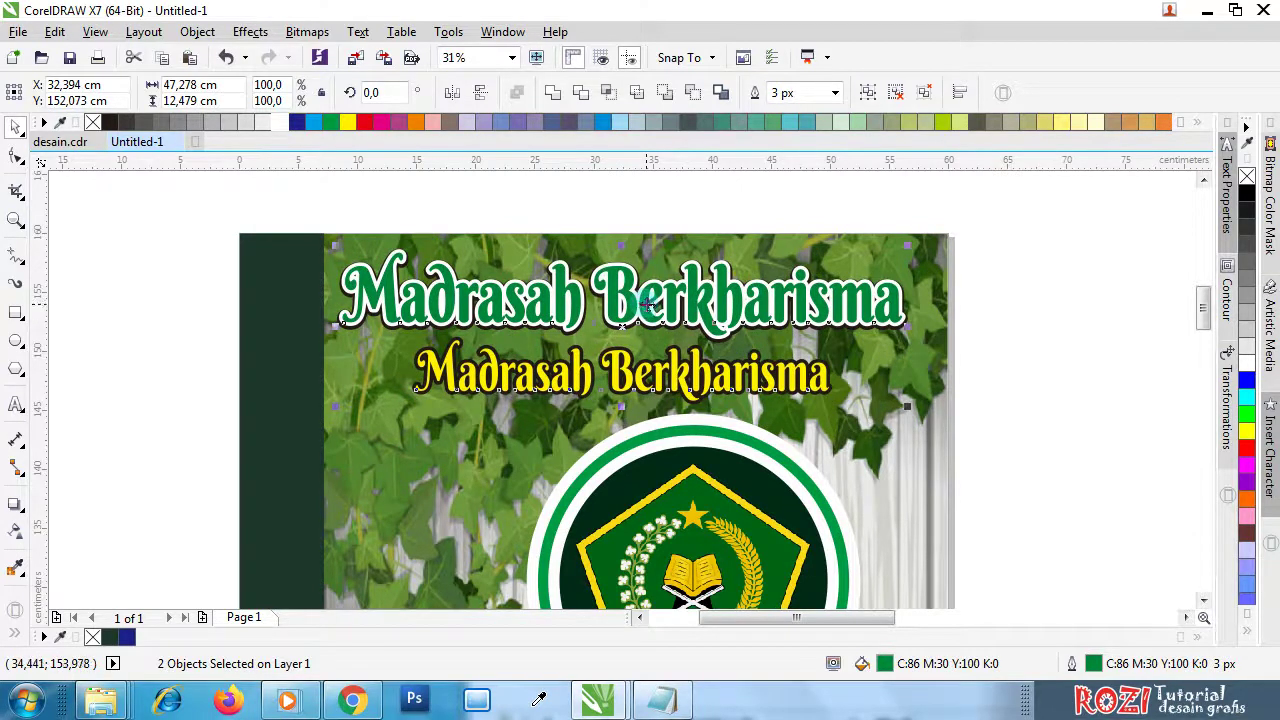
left_click(1017, 337)
scroll(603, 253, "down", 2)
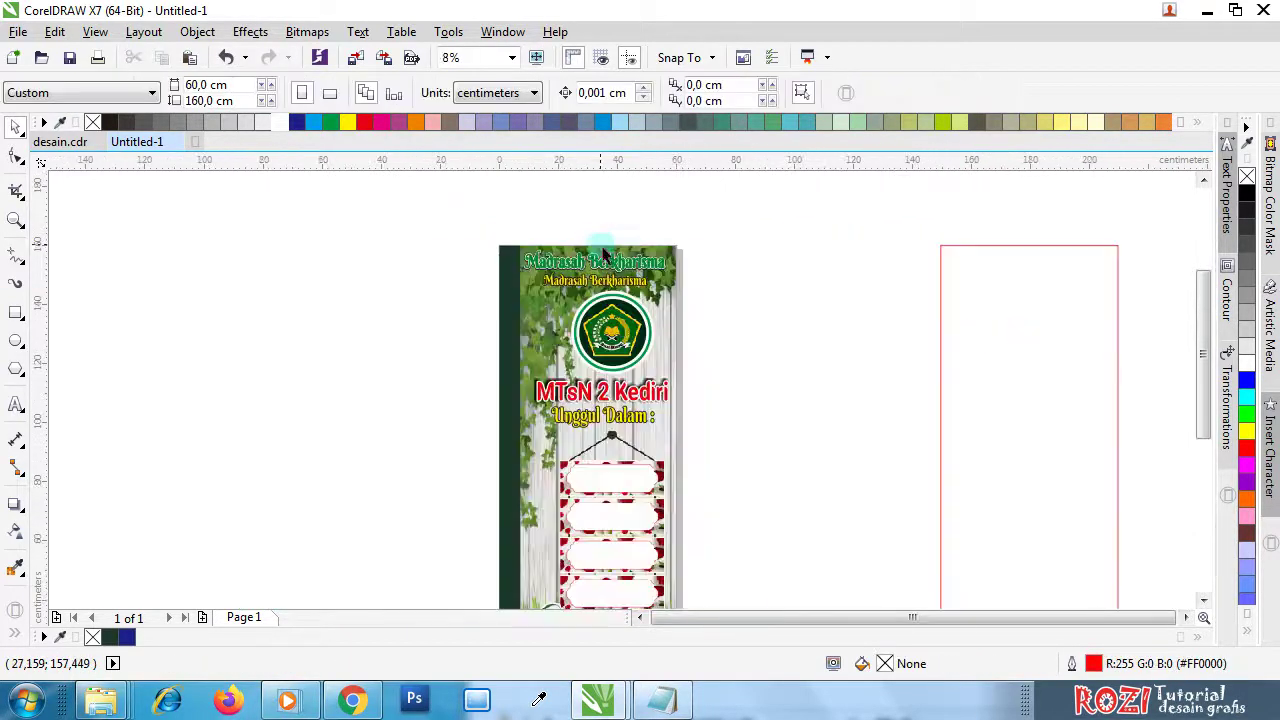
scroll(628, 290, "down", 1)
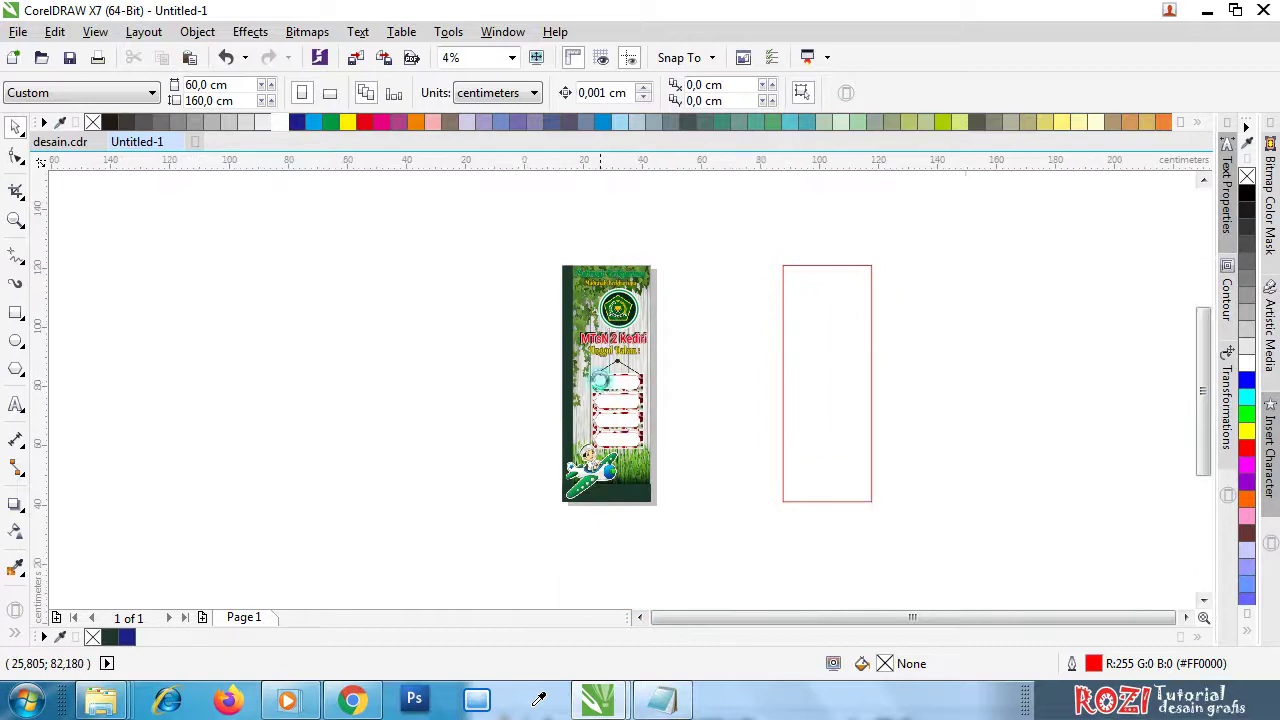
scroll(603, 360, "up", 1)
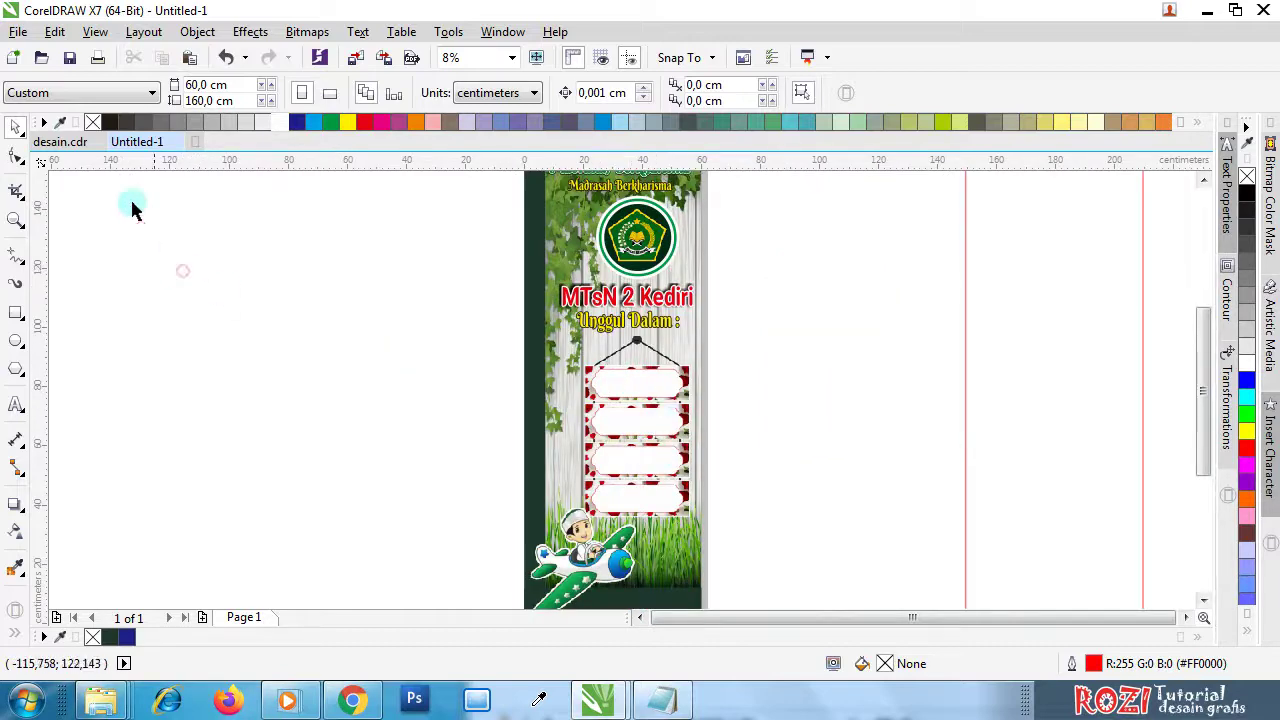
- Save the drawing on the Desktop as a CorelDRAW file named 111
left_click(17, 32)
left_click(52, 200)
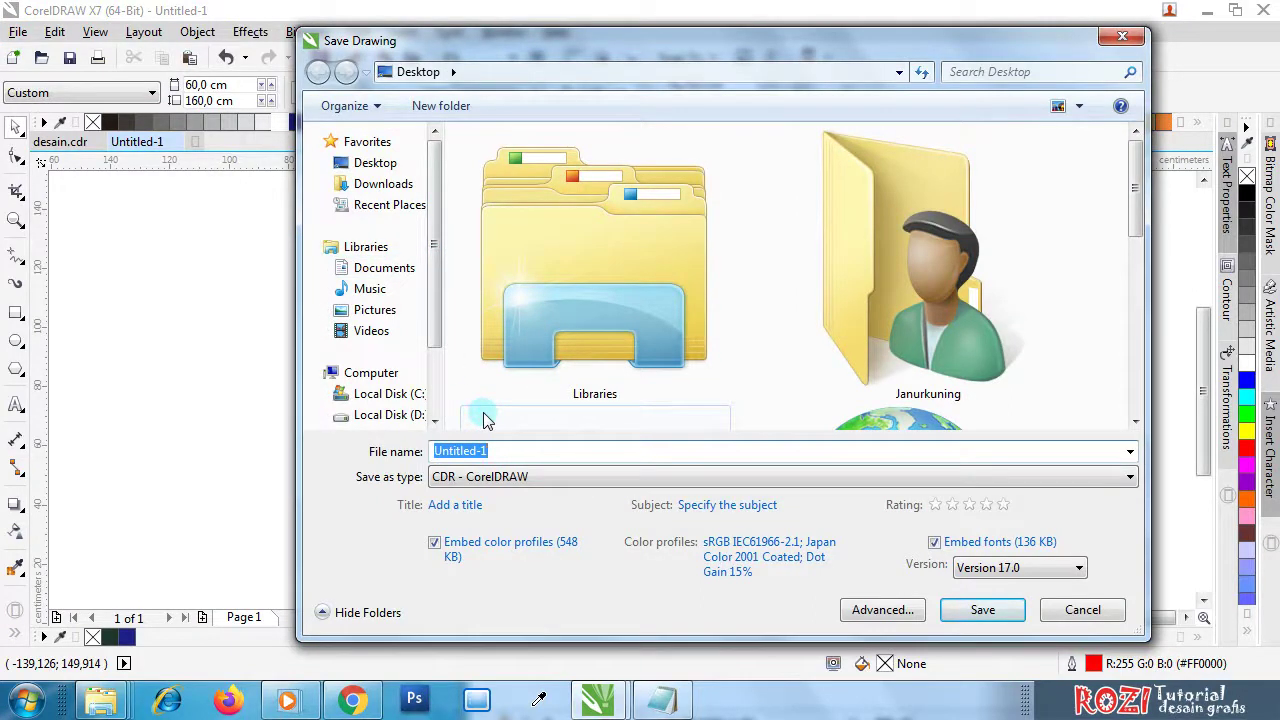
type("1")
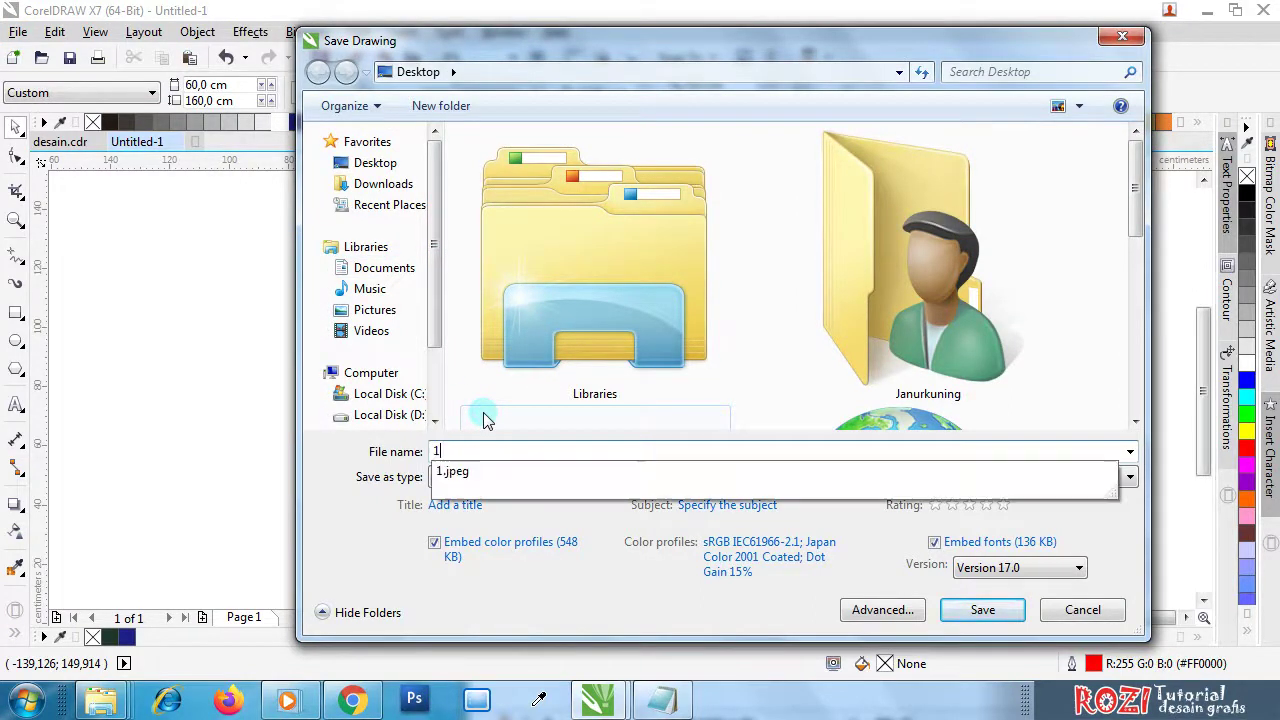
type("11")
left_click(982, 610)
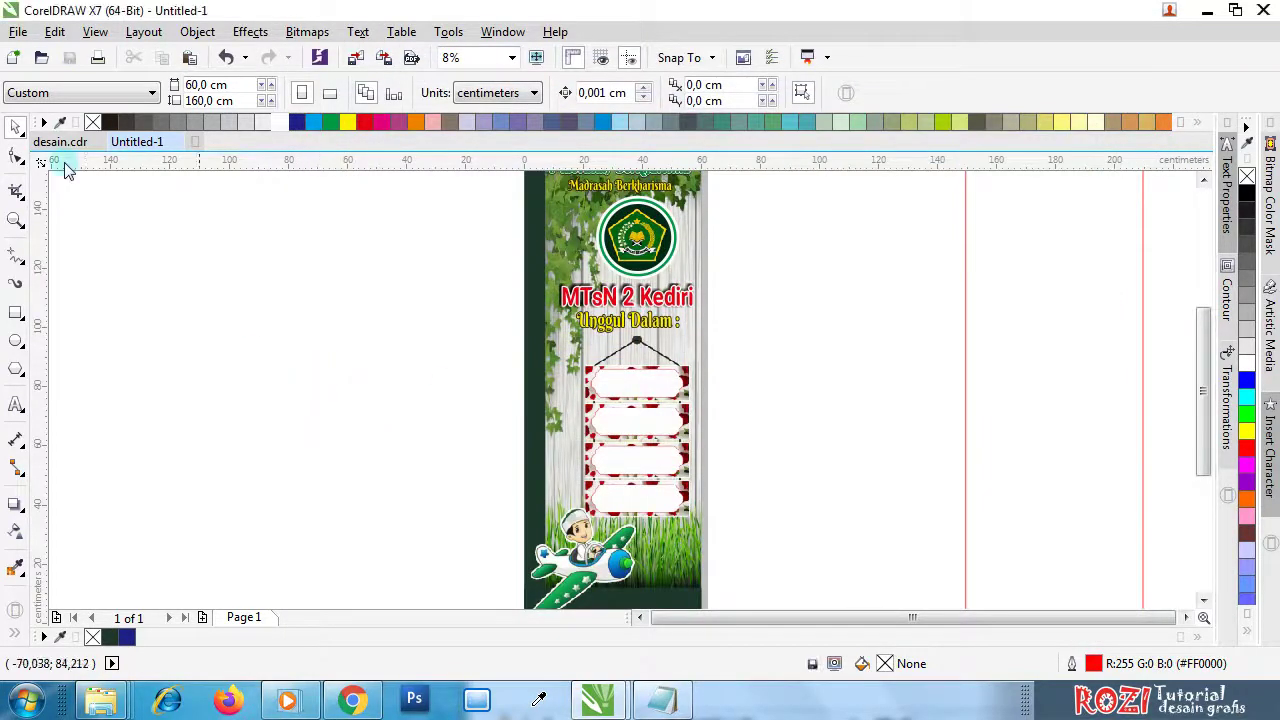
- In desain.cdr, add the artistic text "Karakter" at 173,096 pt in the empty area beside the finished banner
left_click(62, 144)
scroll(625, 405, "up", 1)
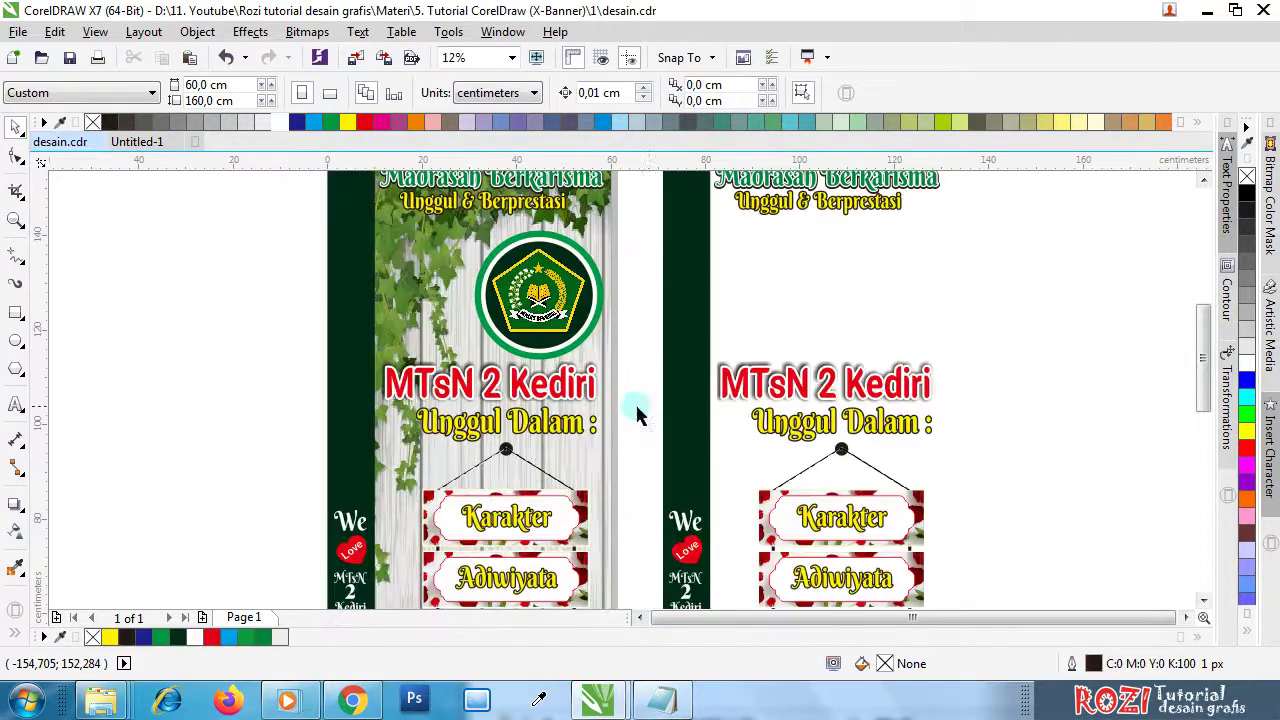
scroll(583, 385, "down", 1)
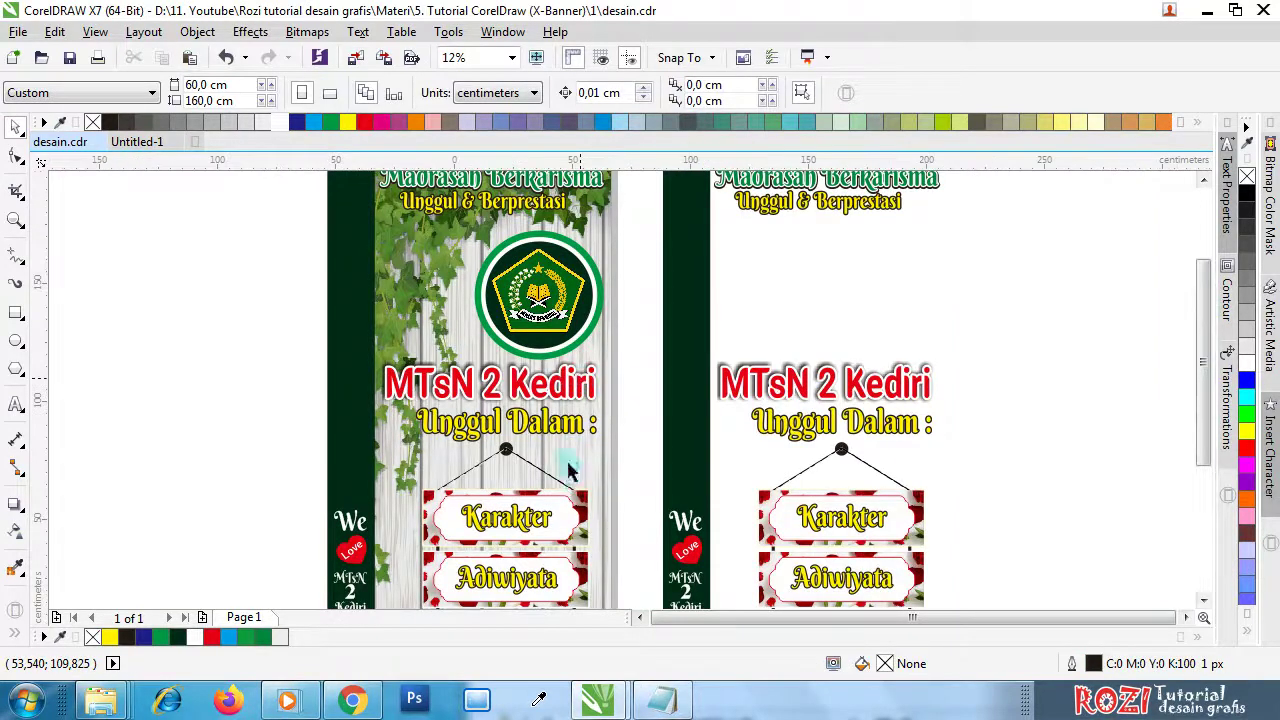
scroll(540, 545, "up", 1)
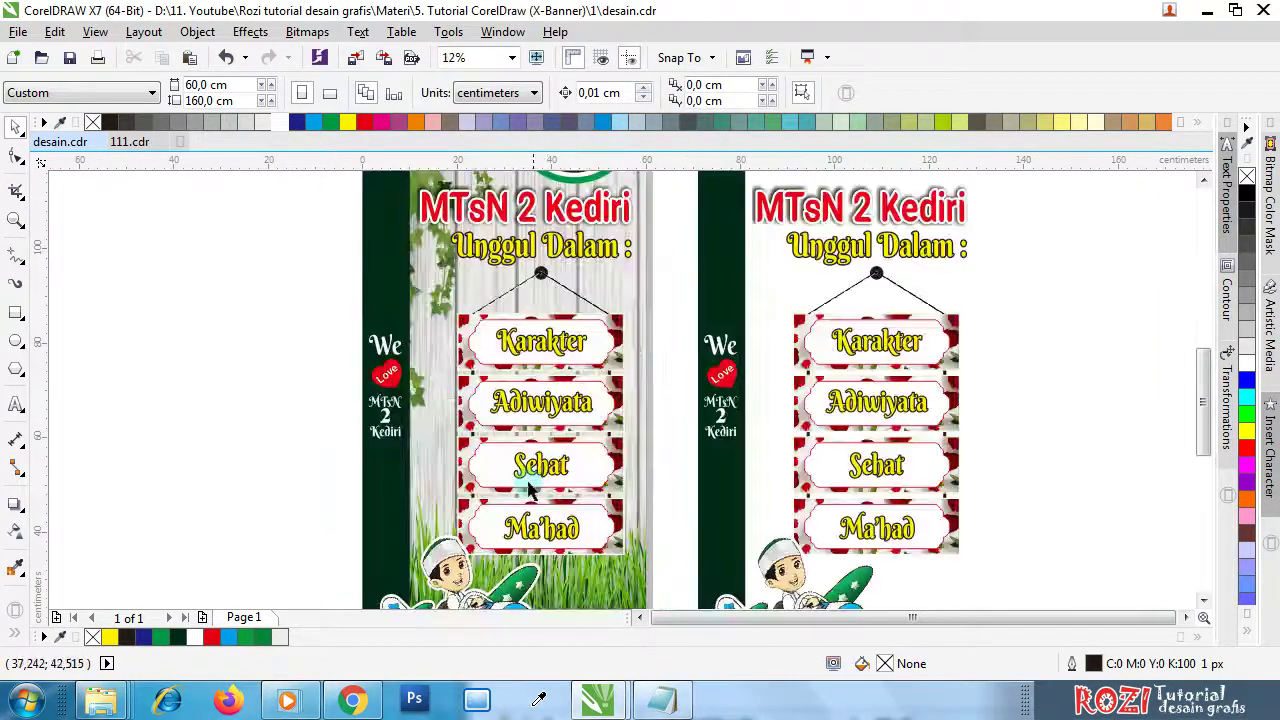
left_click(537, 345)
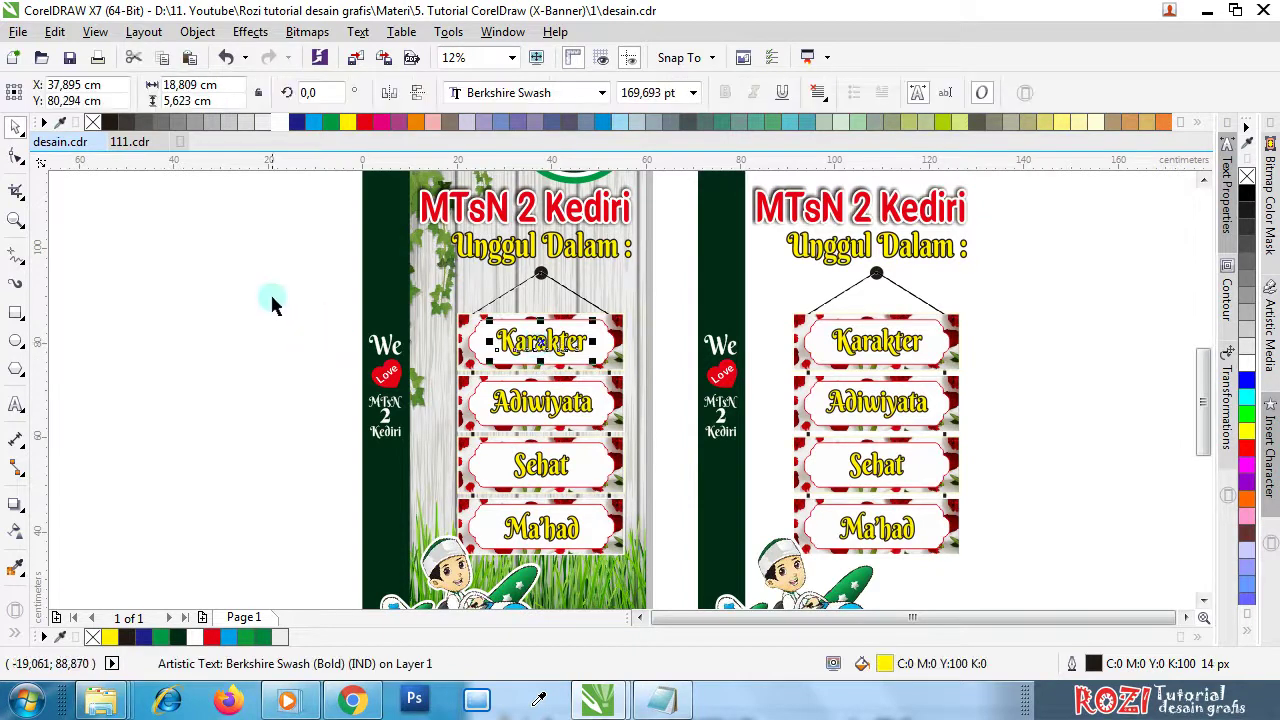
left_click(166, 288)
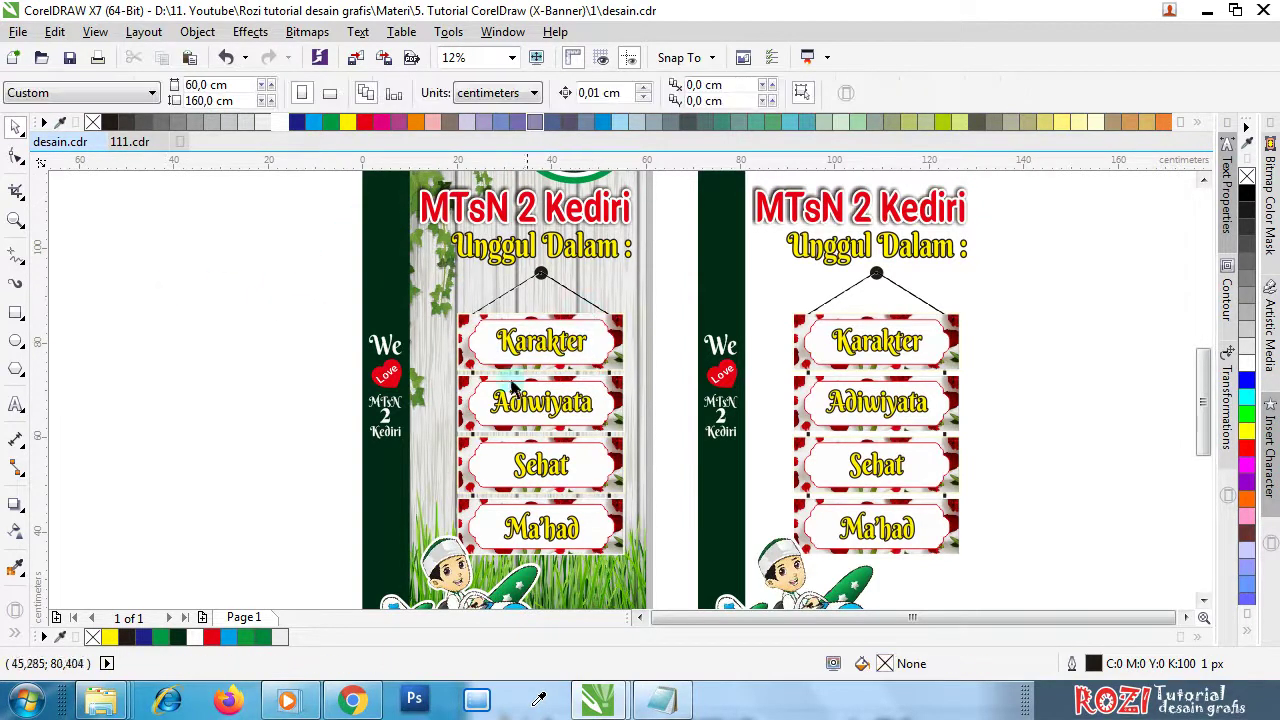
left_click(15, 405)
left_click(222, 362)
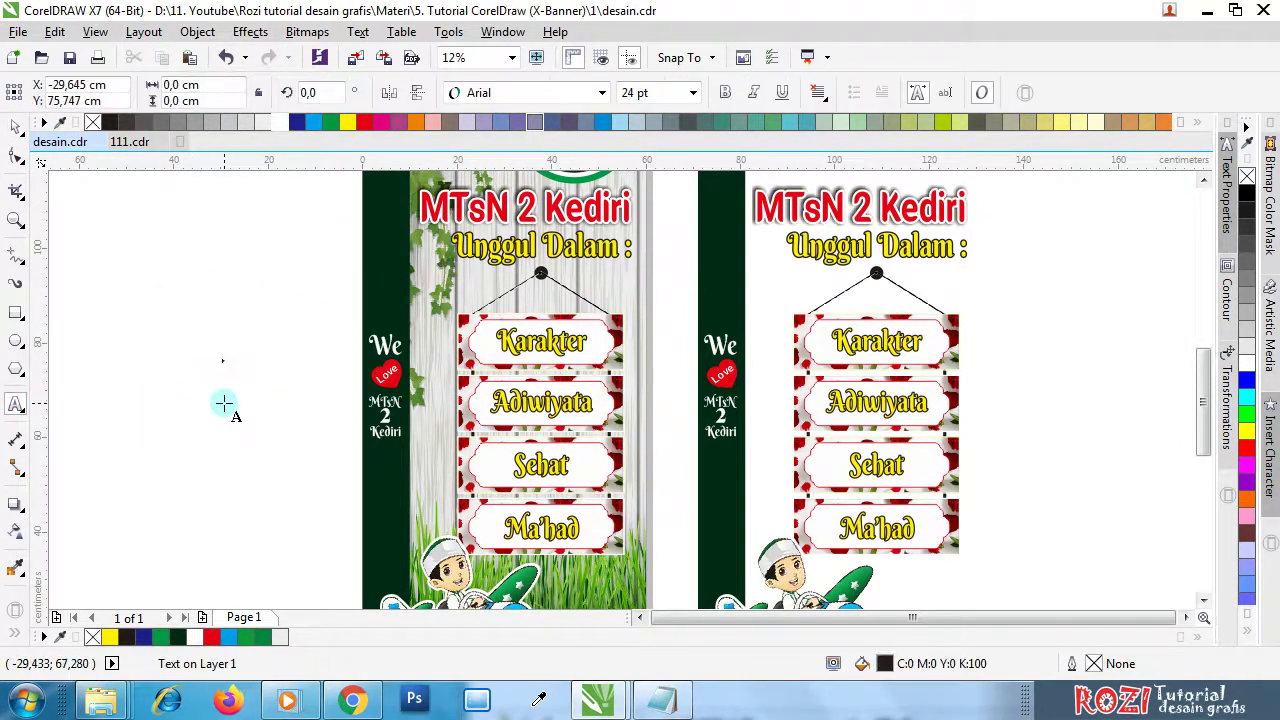
left_click(690, 93)
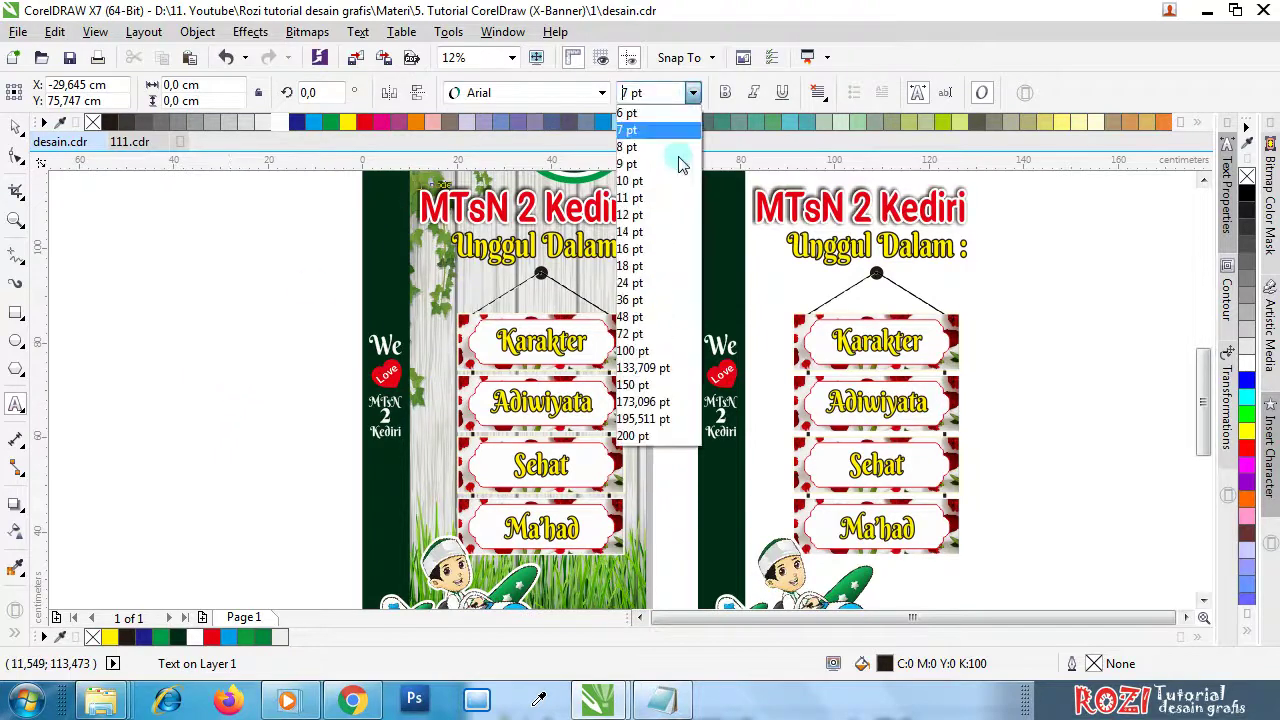
left_click(650, 406)
type("B")
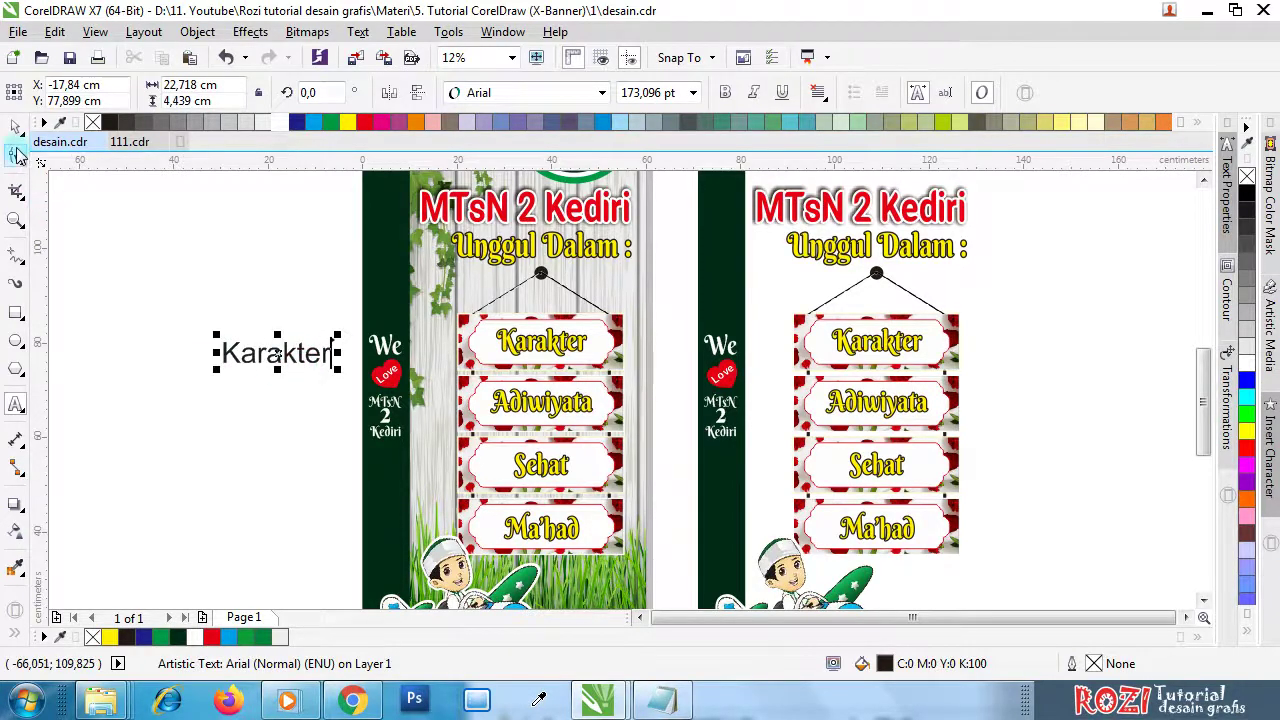
- Move the new "Karakter" text beside the first sign and set its font size to 169,693 pt, matching the sign's own text
left_click(15, 127)
left_click_drag(282, 358, 665, 328)
scroll(665, 328, "up", 3)
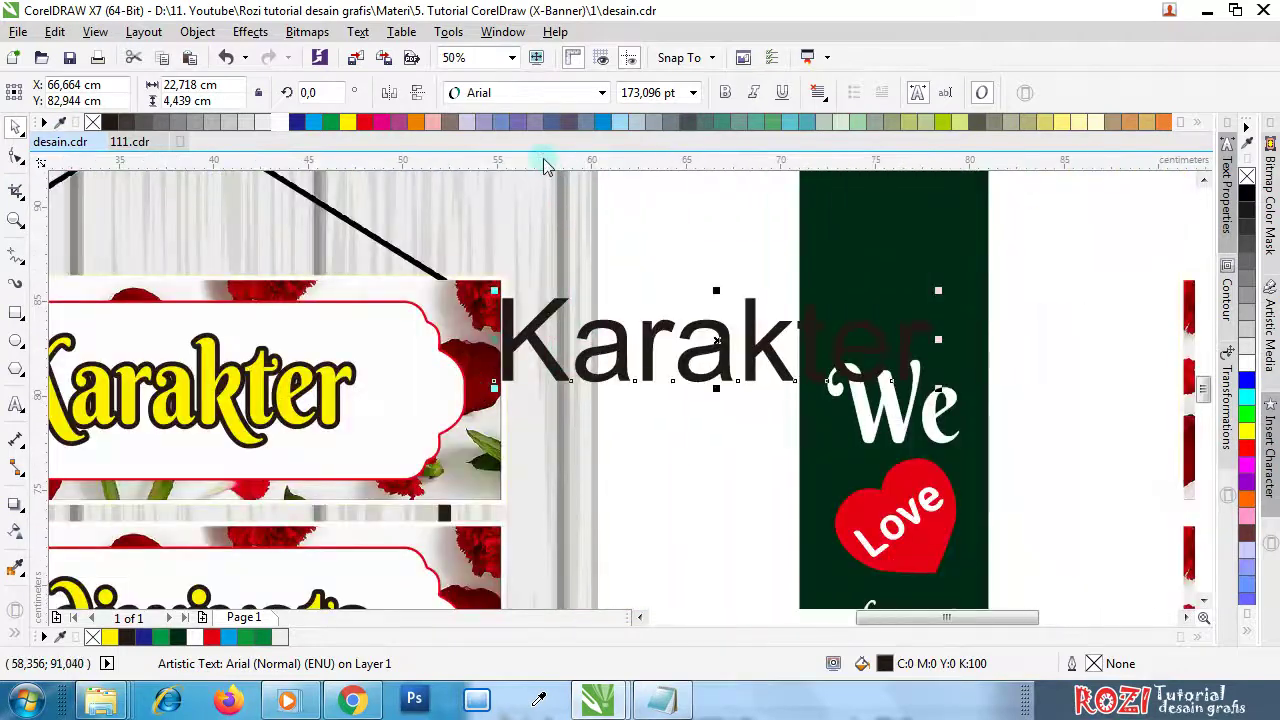
left_click(330, 385)
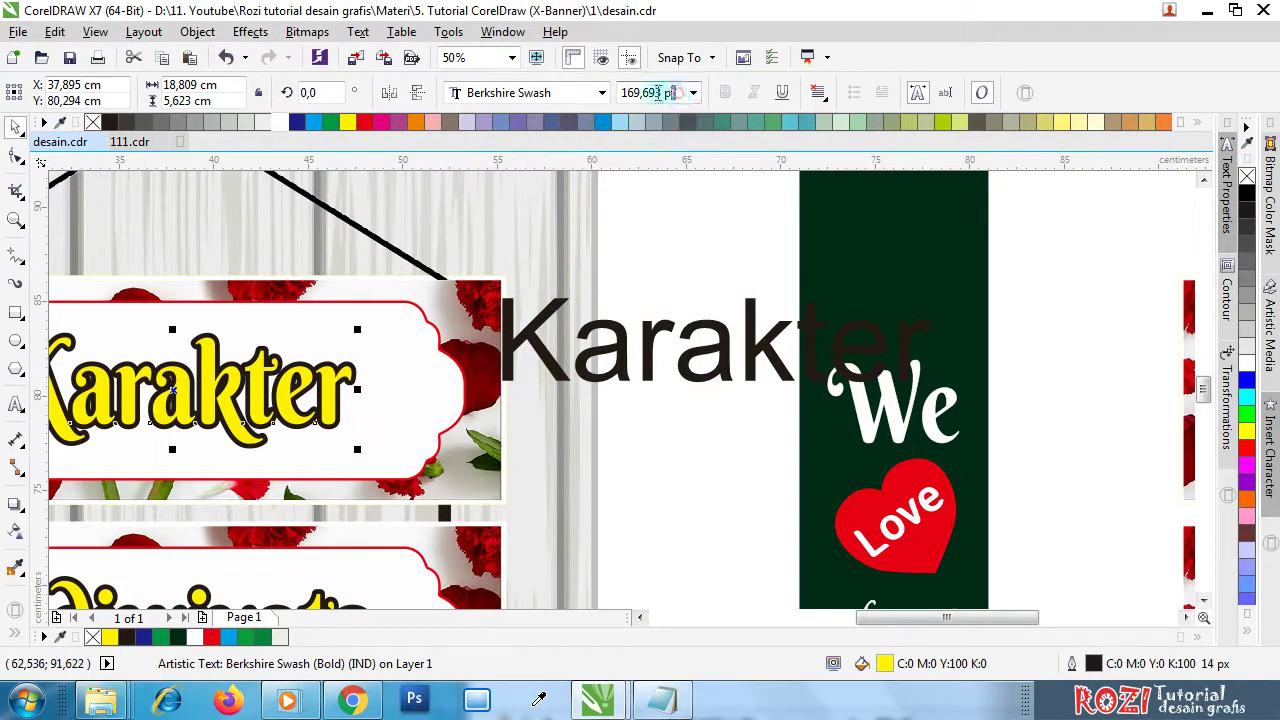
left_click(654, 345)
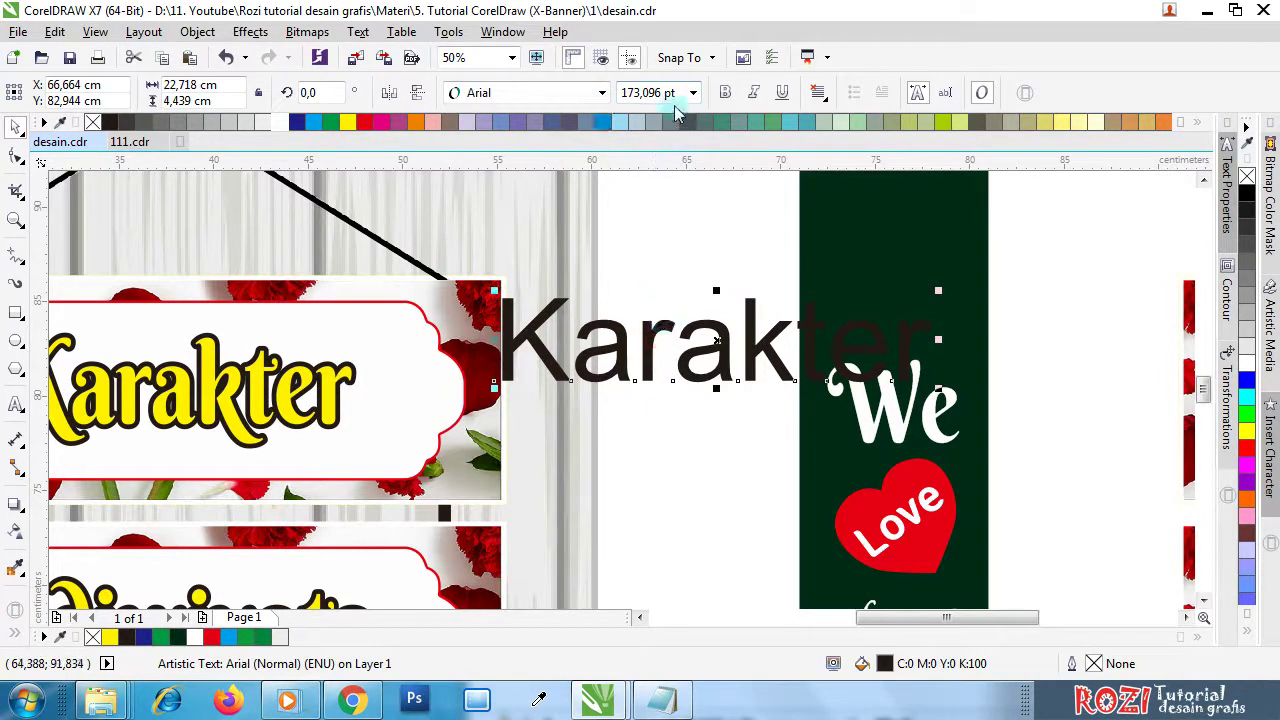
left_click(630, 93)
type("169,693")
key("Return")
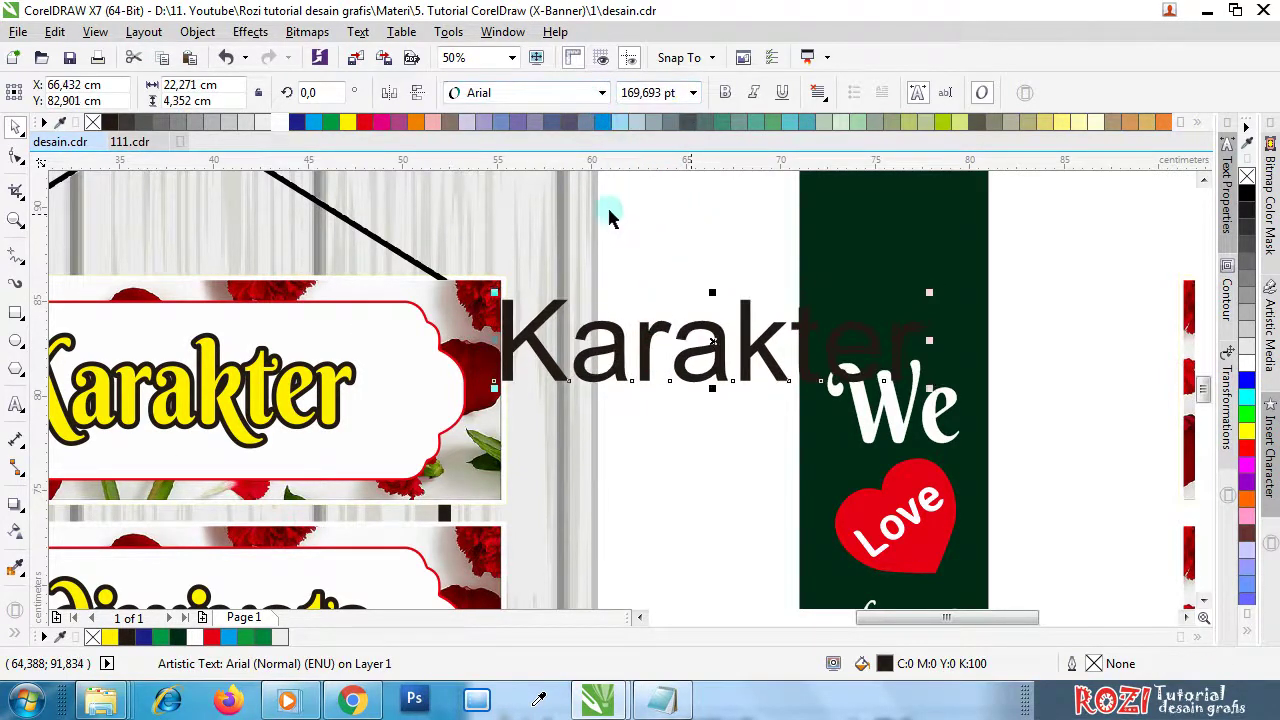
- Fill the new "Karakter" text with blue and set its font to Berkshire Swash
left_click(299, 123)
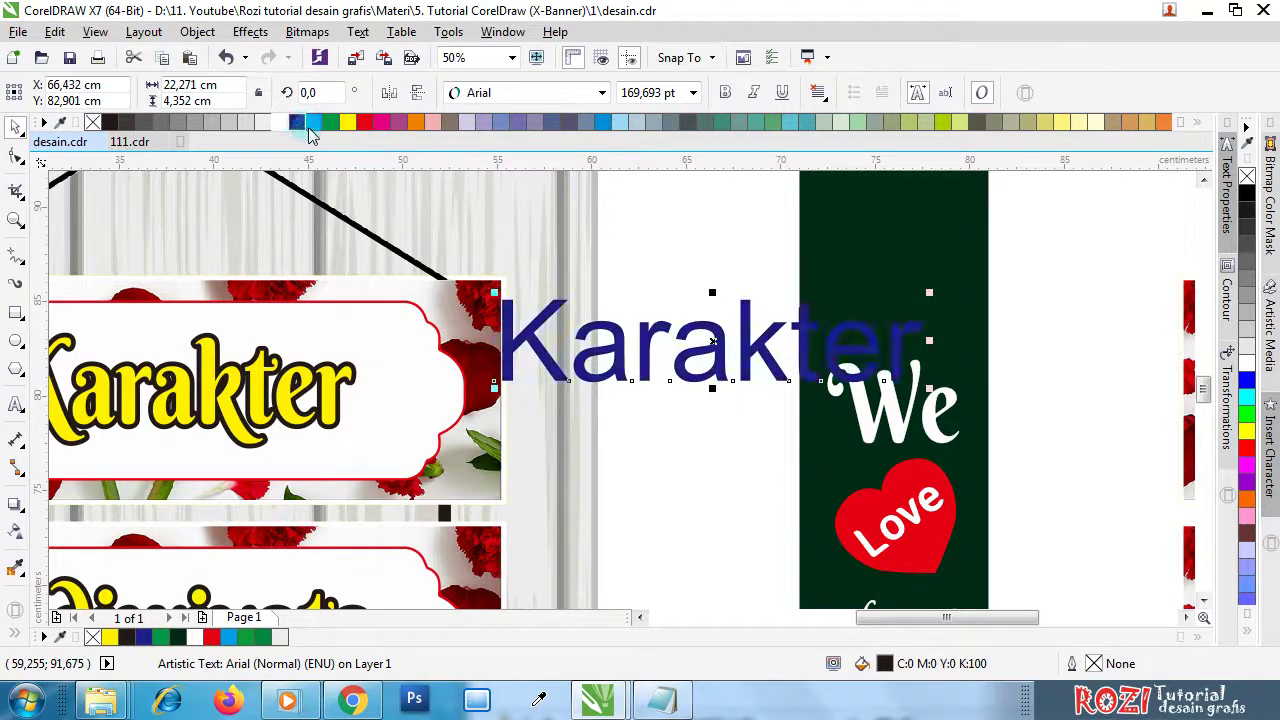
left_click(602, 92)
left_click(575, 145)
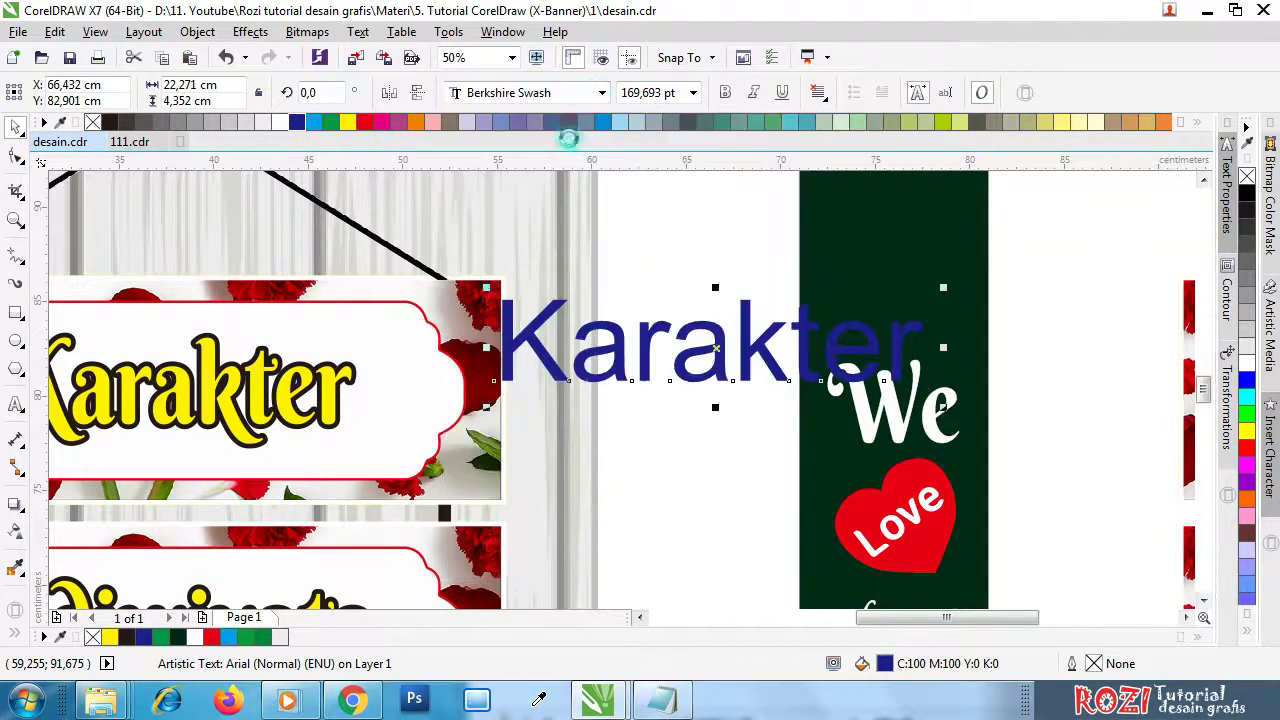
- Lay the blue text over the first sign's yellow "Karakter" and narrow it to about 18,8 cm wide to match
scroll(655, 345, "down", 2)
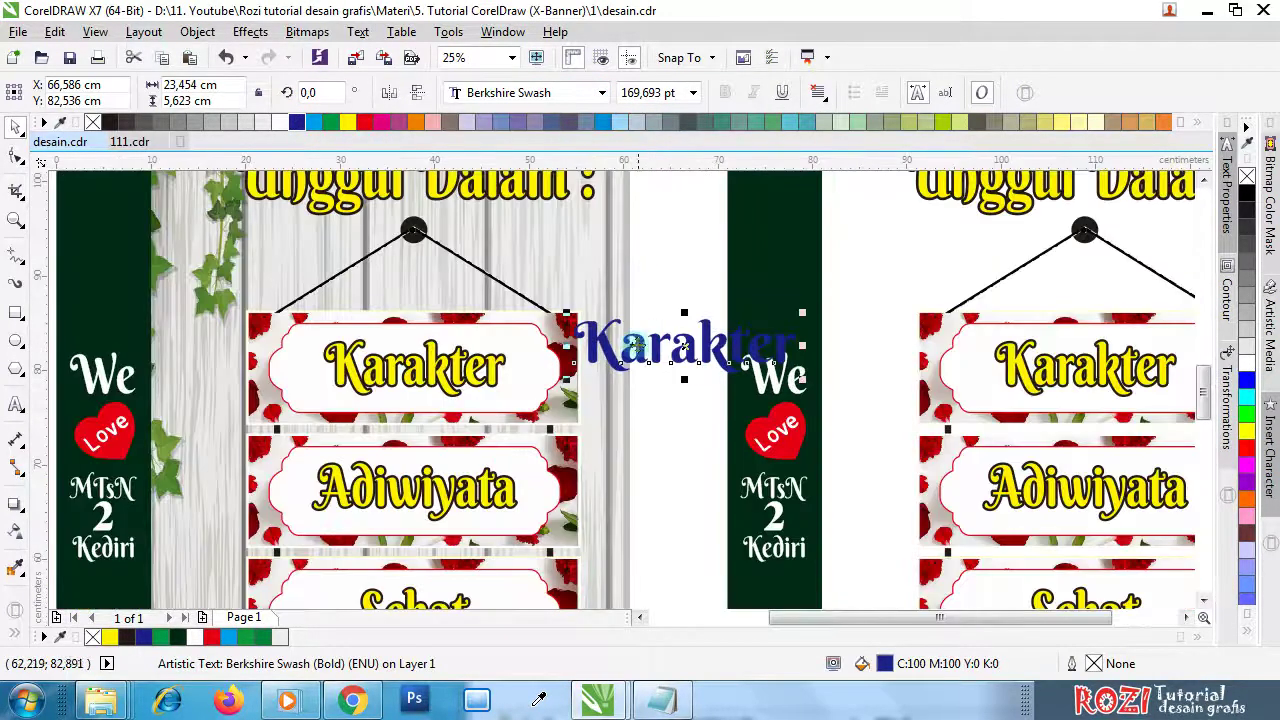
left_click_drag(636, 343, 356, 345)
scroll(312, 345, "up", 4)
scroll(350, 331, "down", 2)
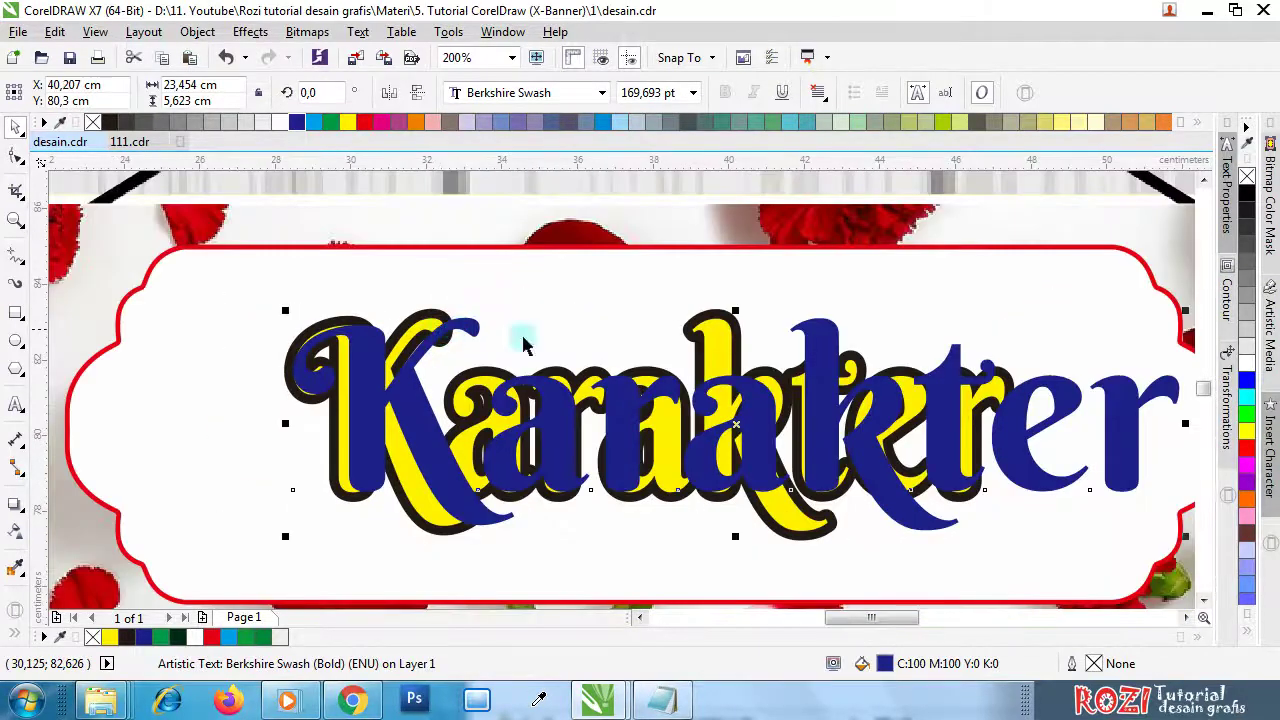
scroll(845, 395, "down", 2)
scroll(1010, 420, "up", 2)
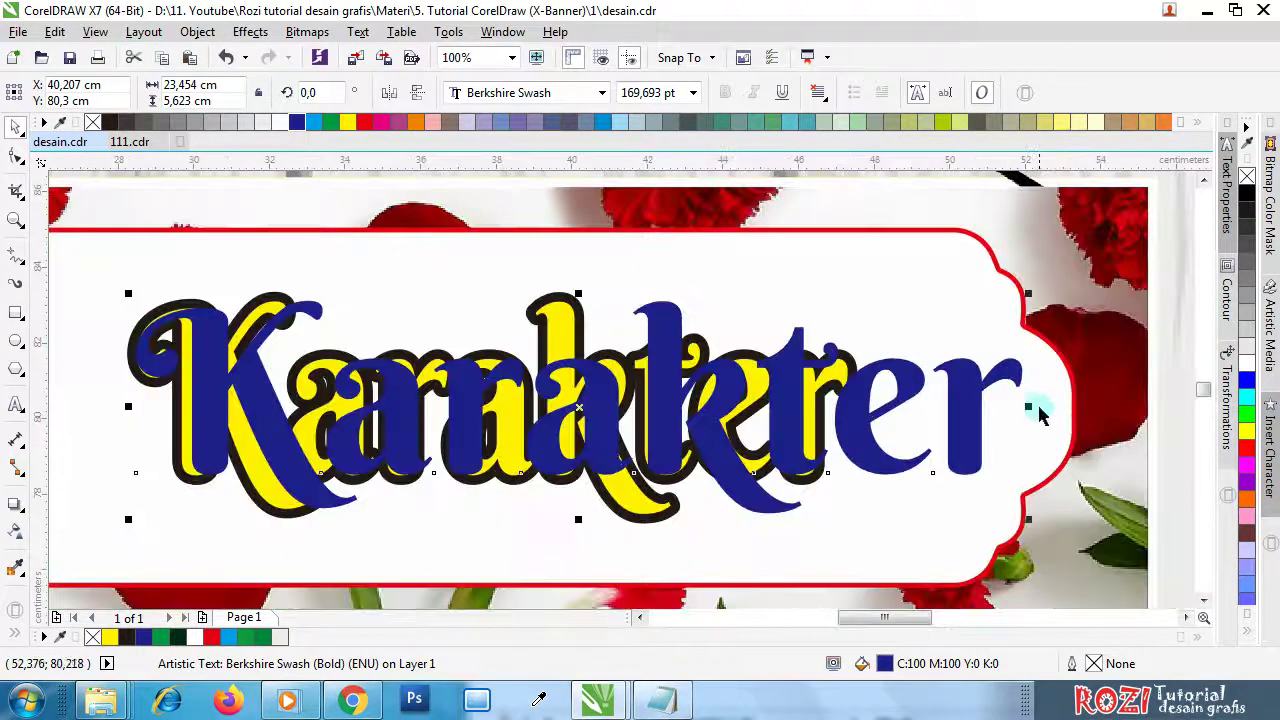
left_click_drag(1029, 404, 857, 409)
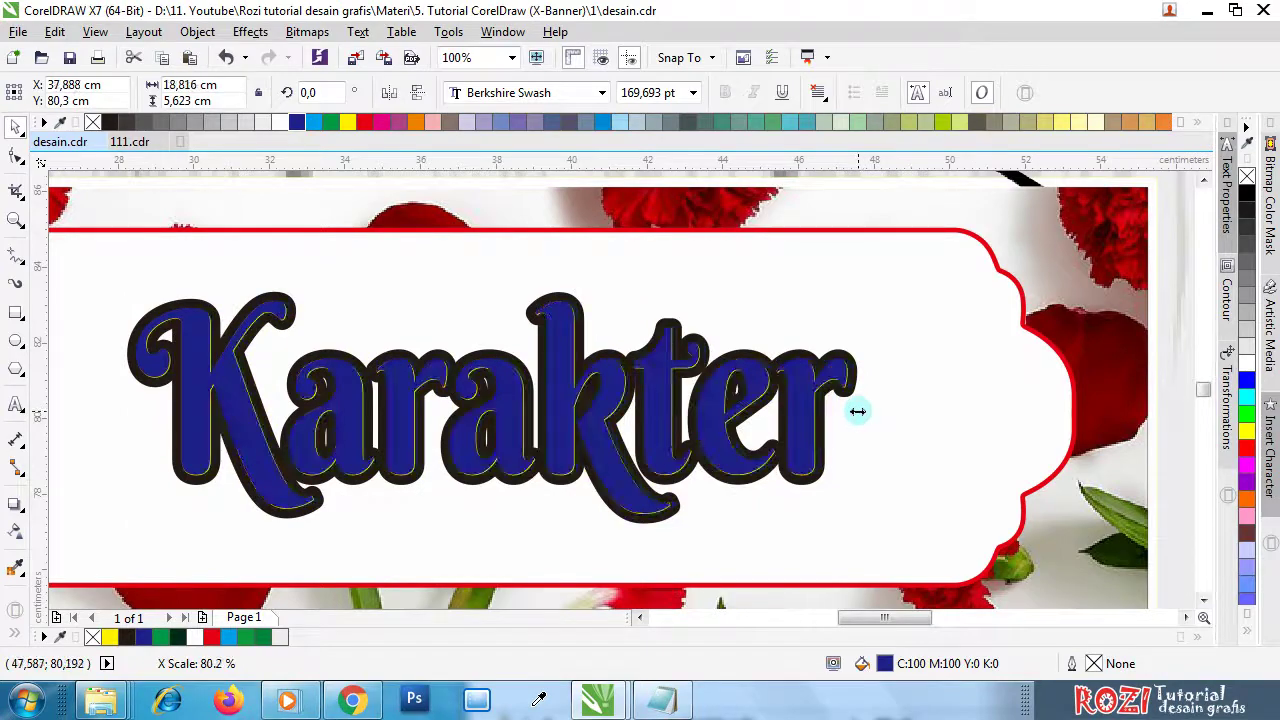
- Move the blue "Karakter" text about 20 cm horizontally to the right, clear of the sign's yellow text
scroll(360, 390, "down", 3)
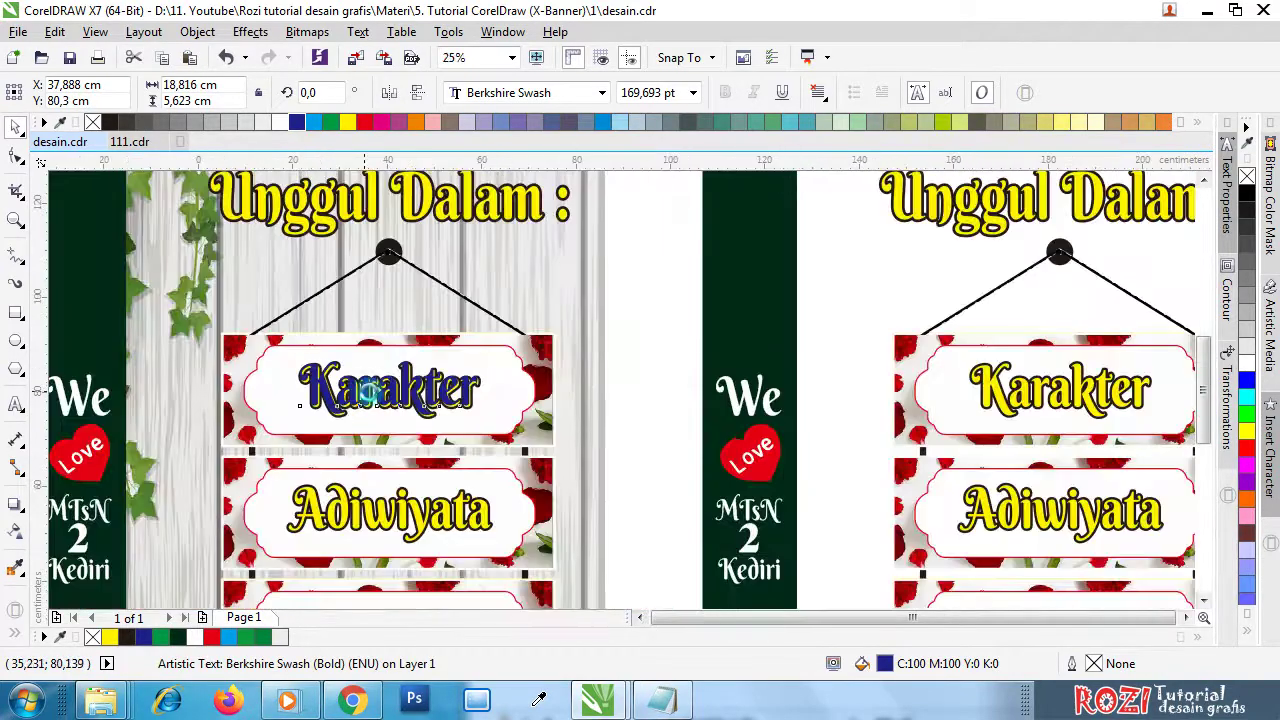
left_click_drag(381, 392, 465, 393)
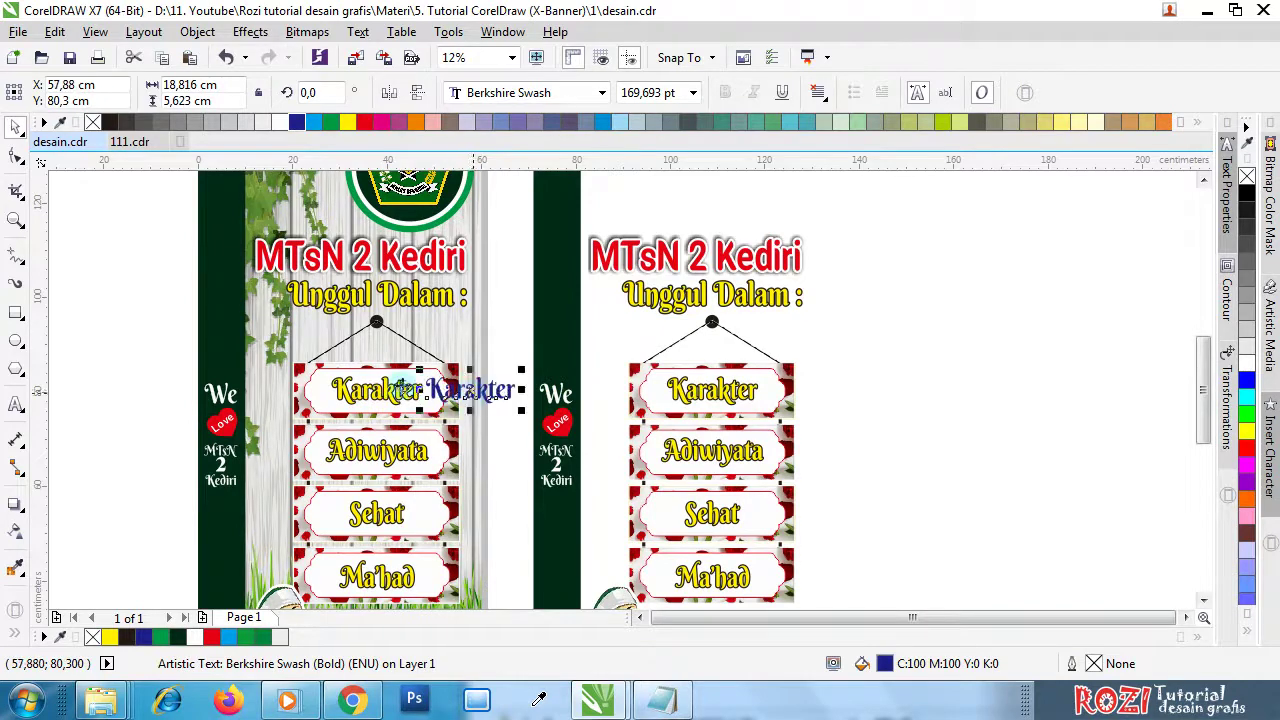
scroll(415, 376, "up", 2)
scroll(416, 376, "up", 1)
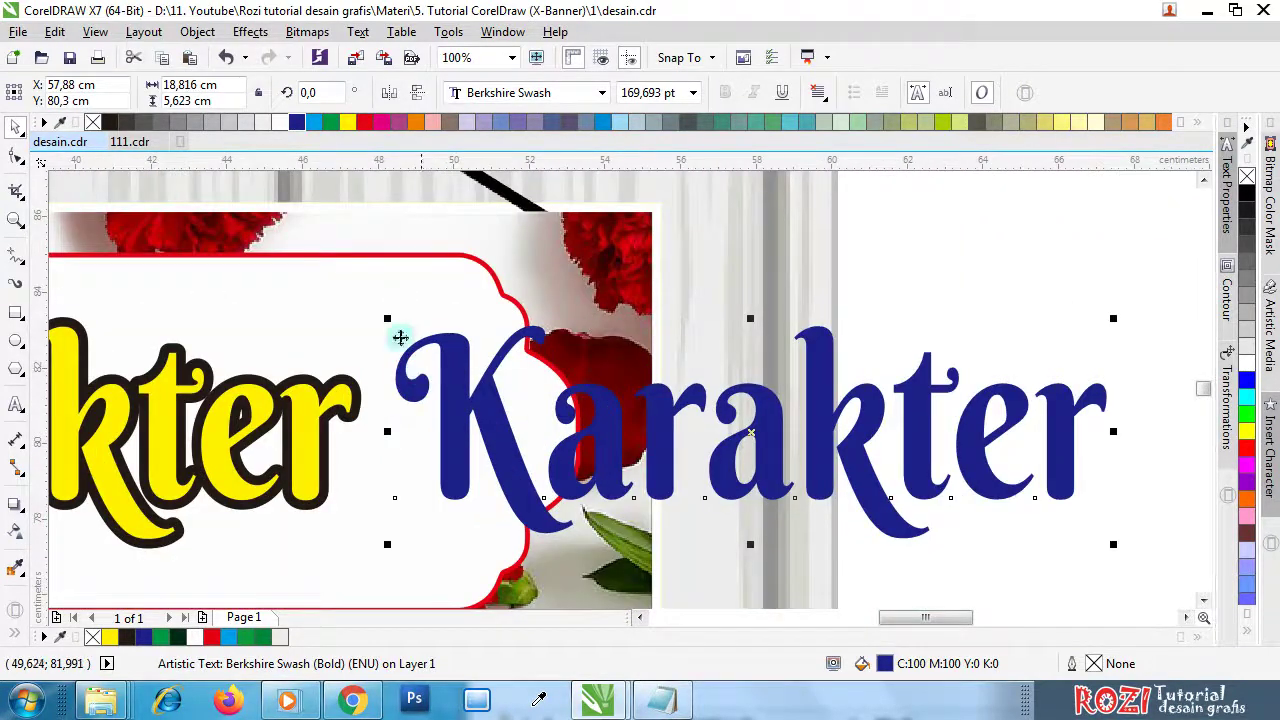
- Give the blue text a black outline 25 px wide, placed behind the fill, with rounded corners and line caps
right_click(110, 122)
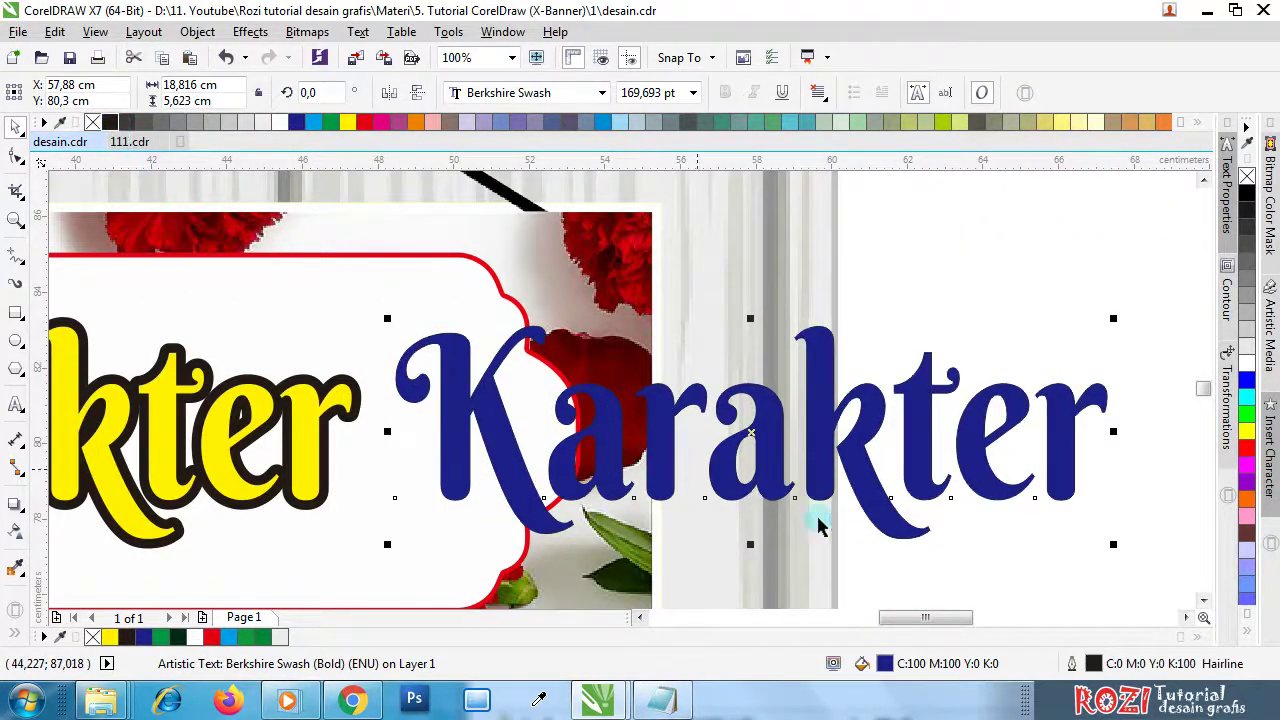
double_click(1093, 664)
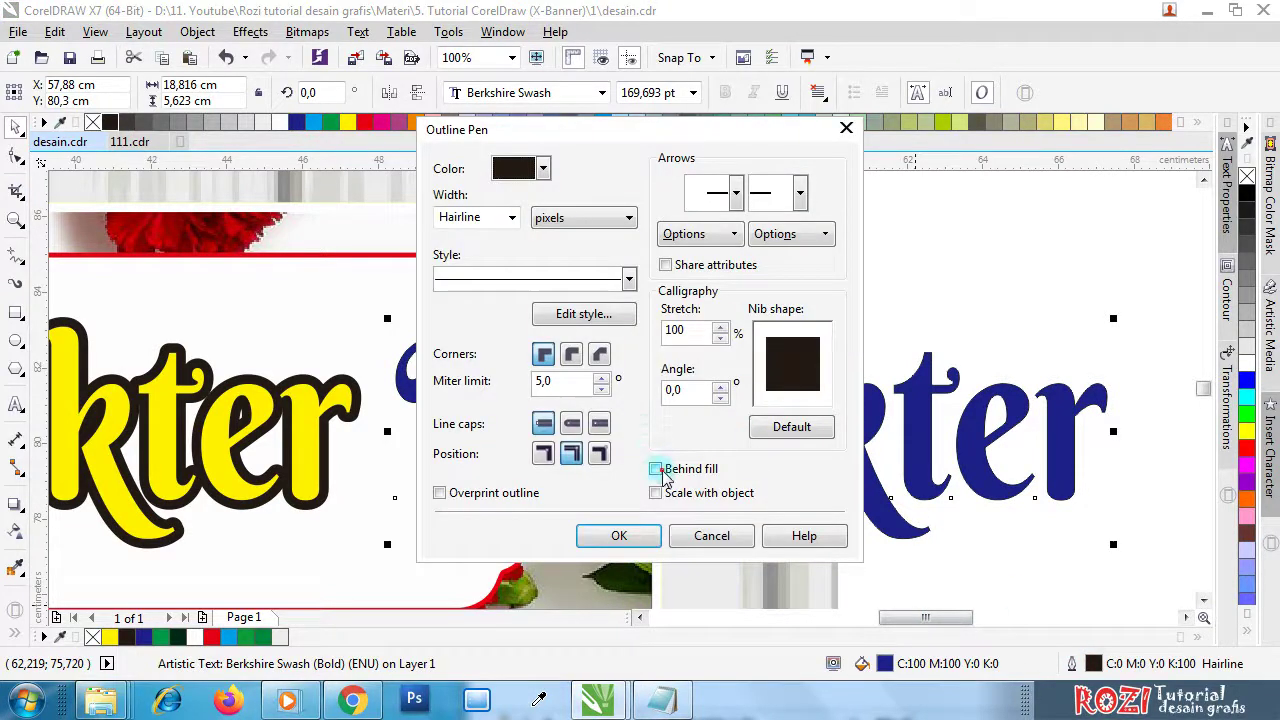
left_click(572, 424)
left_click(571, 354)
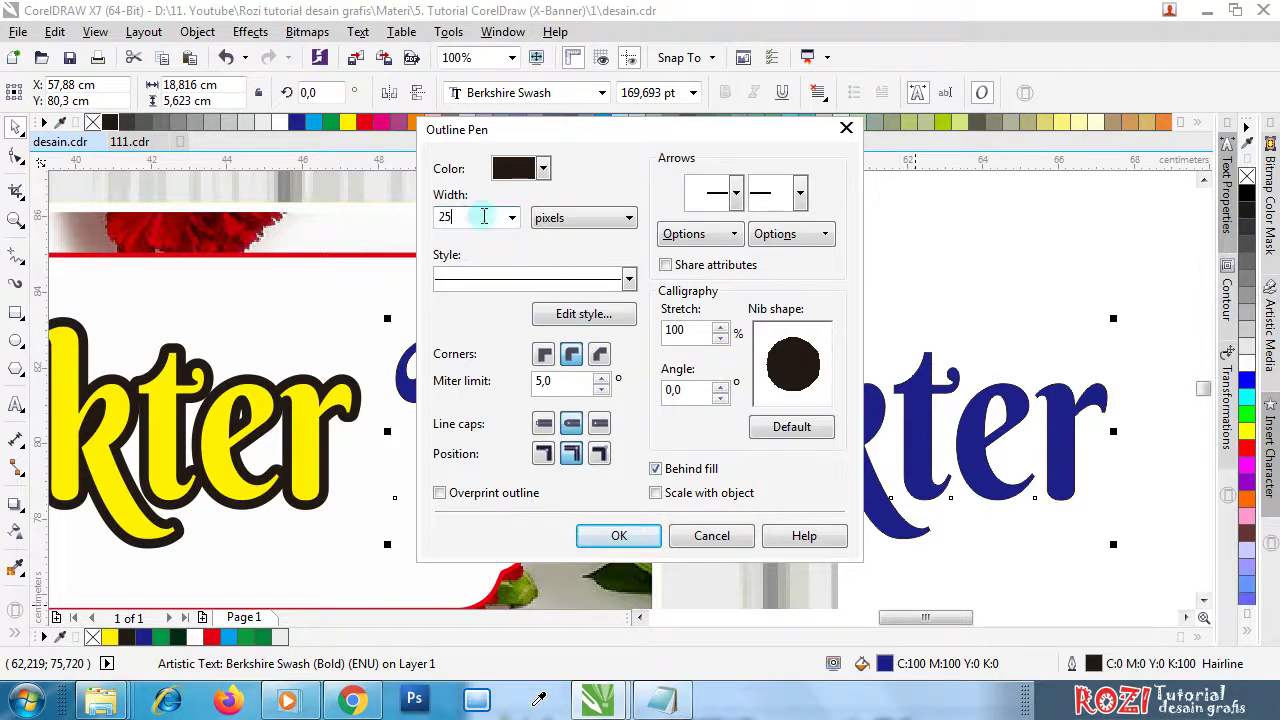
left_click(484, 216)
type("25")
key("Return")
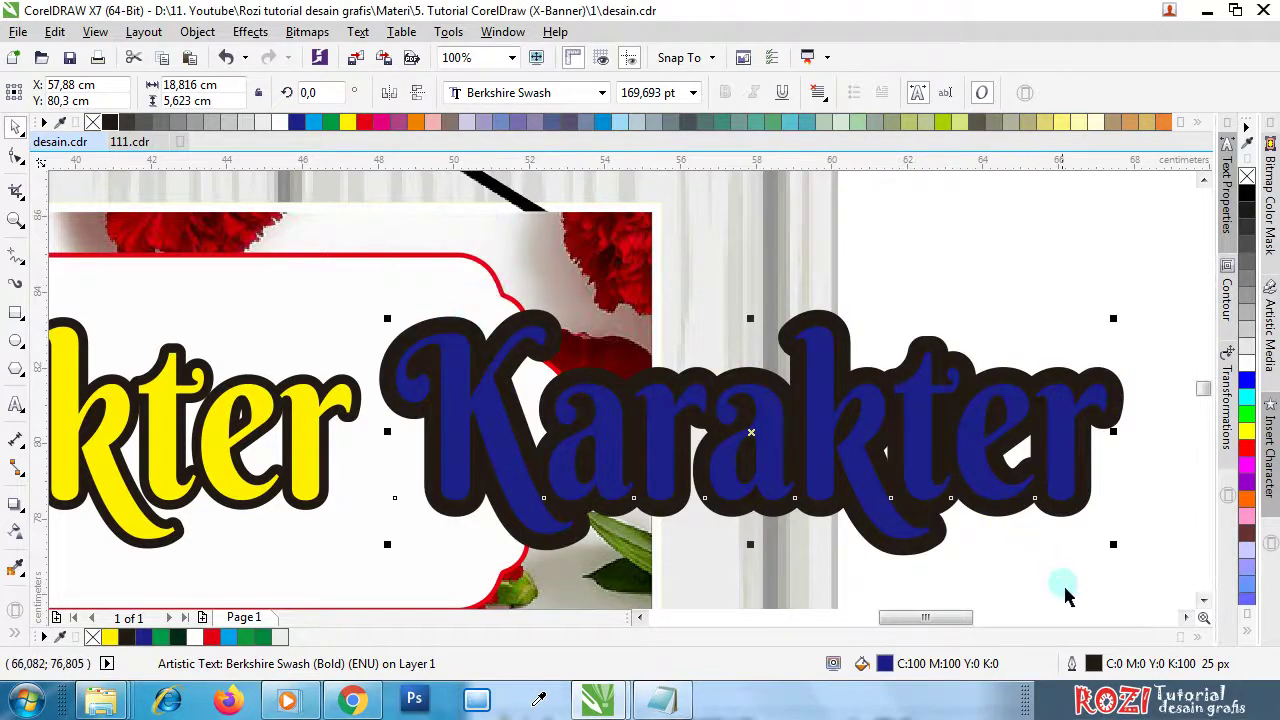
- Set the new text's outline width to 17 px and fill the letters with yellow
double_click(1093, 664)
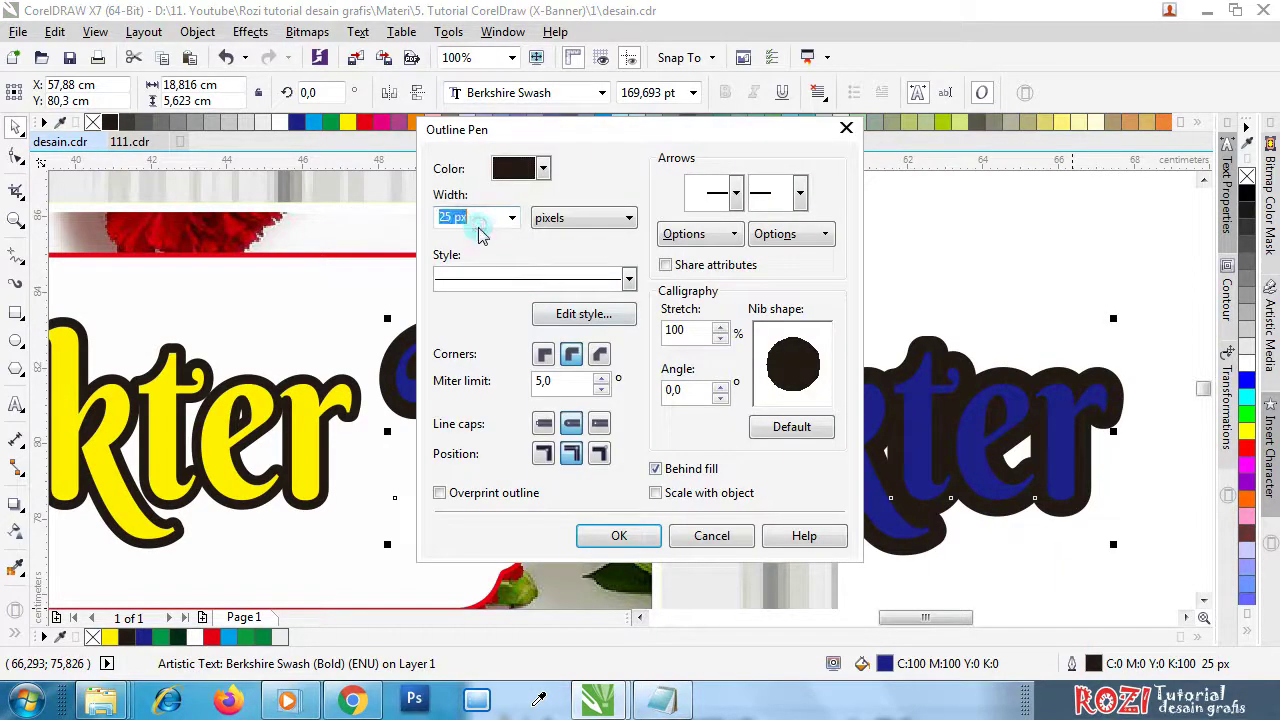
key("Return")
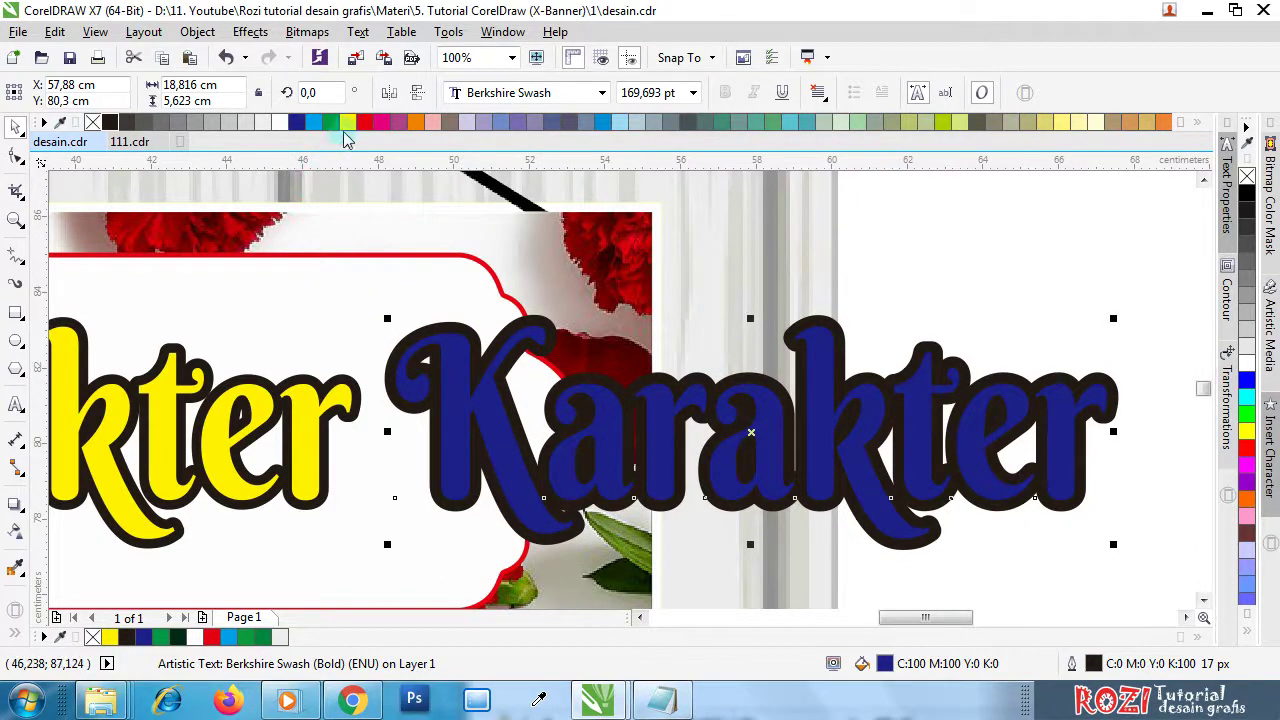
left_click(347, 122)
- Place a copy of the new "Karakter" text beside the second sign and change its wording to "Adiwiyata"
scroll(663, 375, "down", 4)
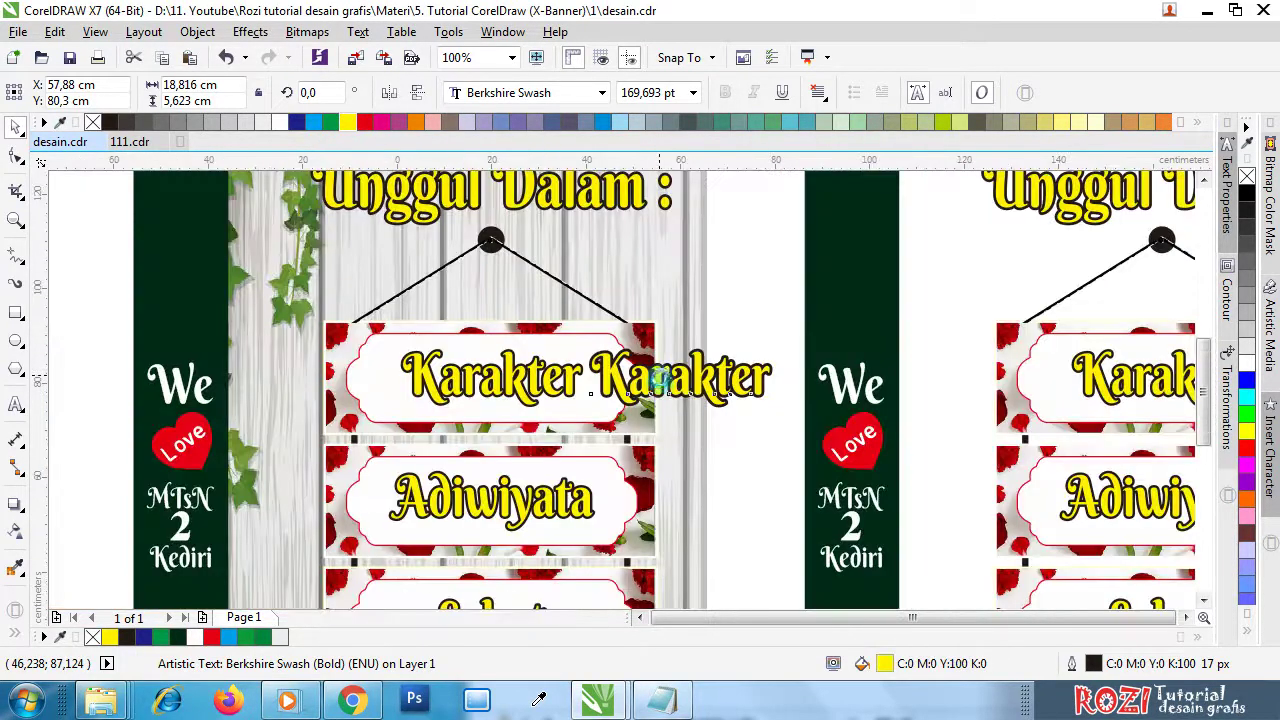
scroll(686, 443, "up", 1)
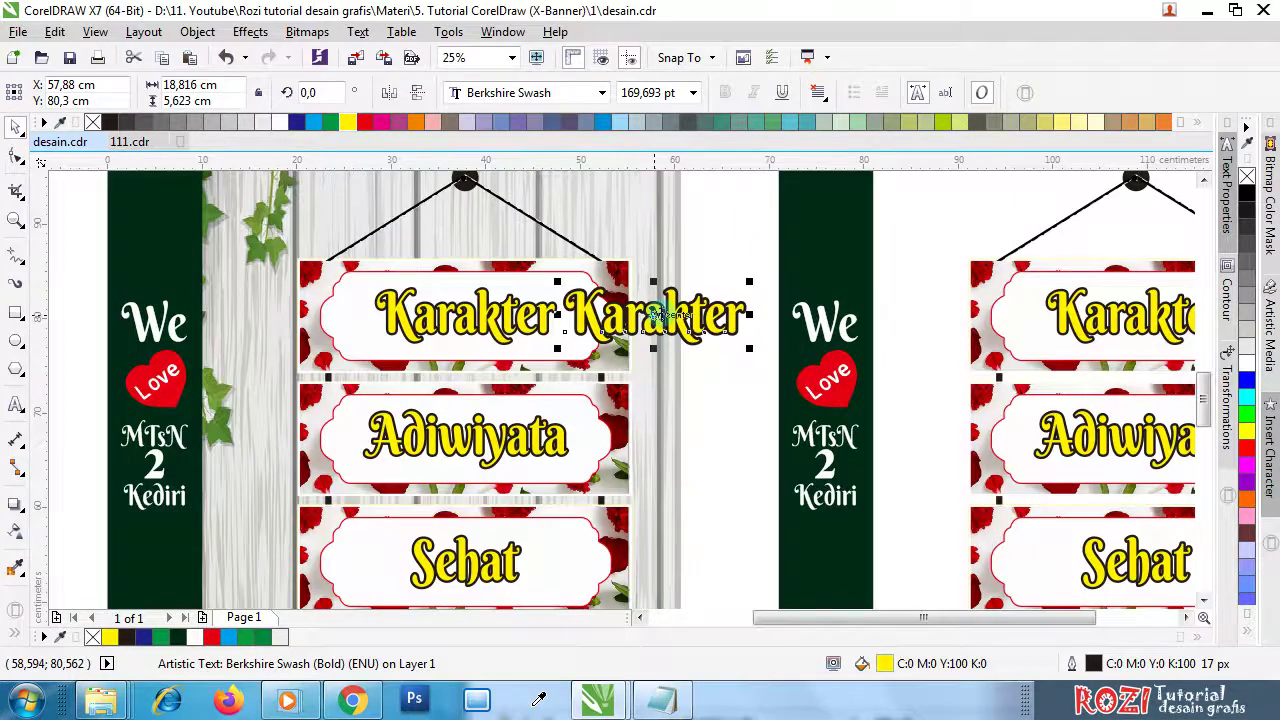
left_click_drag(655, 315, 652, 443)
right_click(652, 437)
double_click(648, 440)
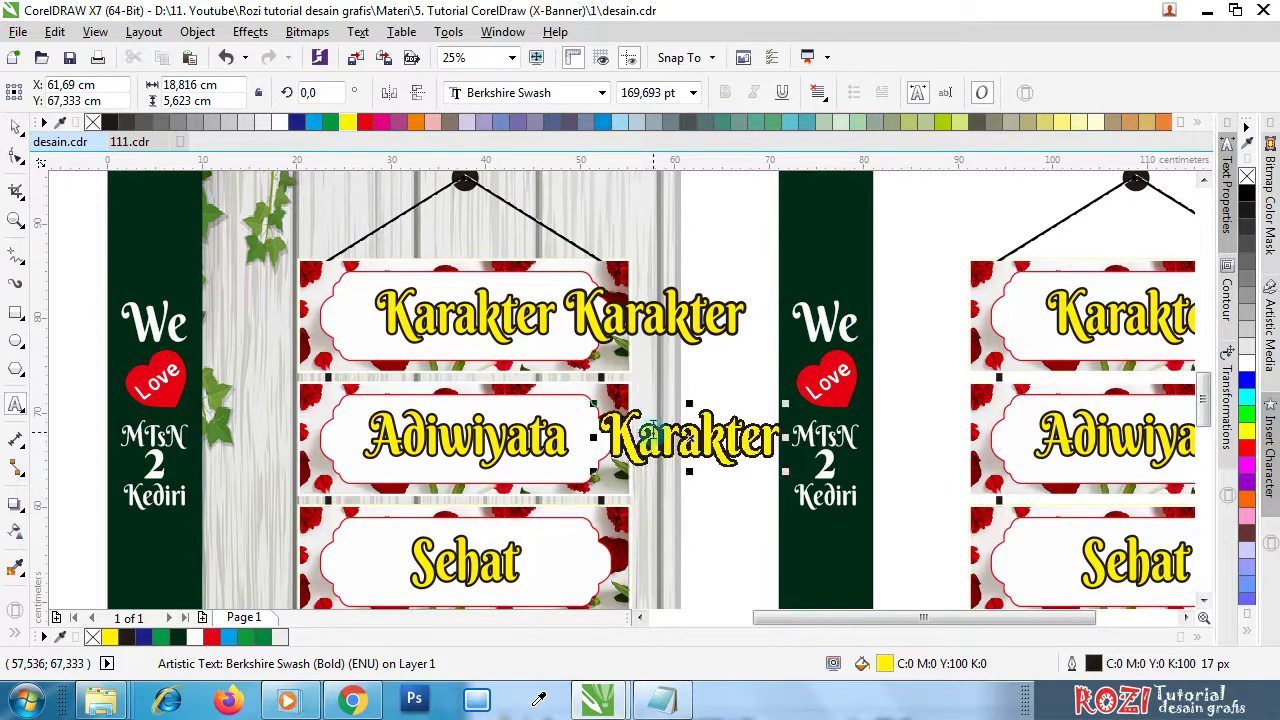
double_click(648, 434)
type("Ad")
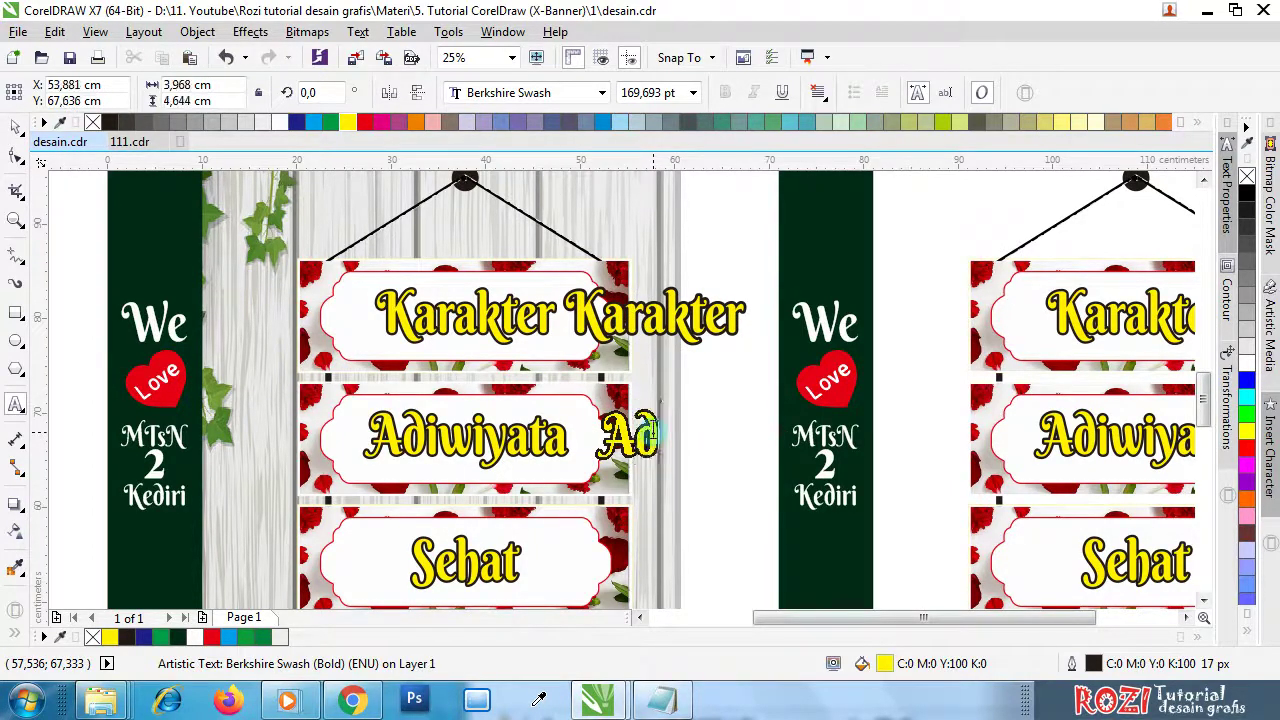
type("iwiyata")
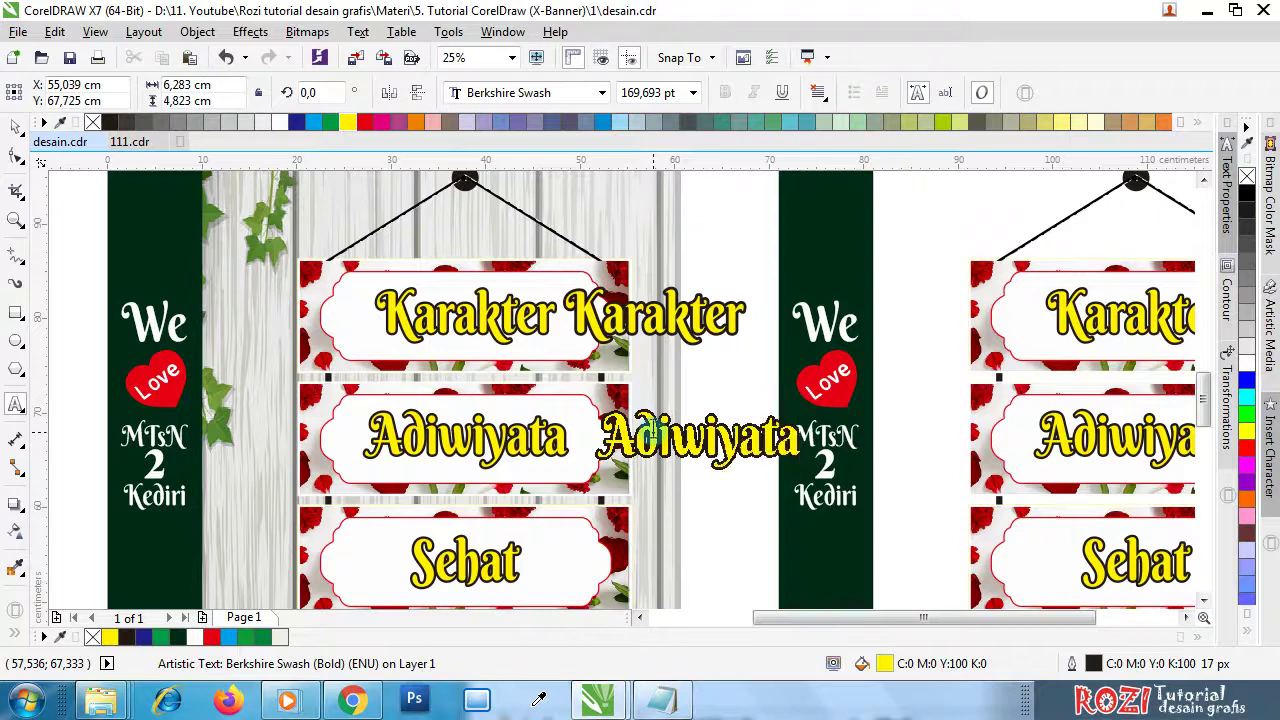
left_click(16, 128)
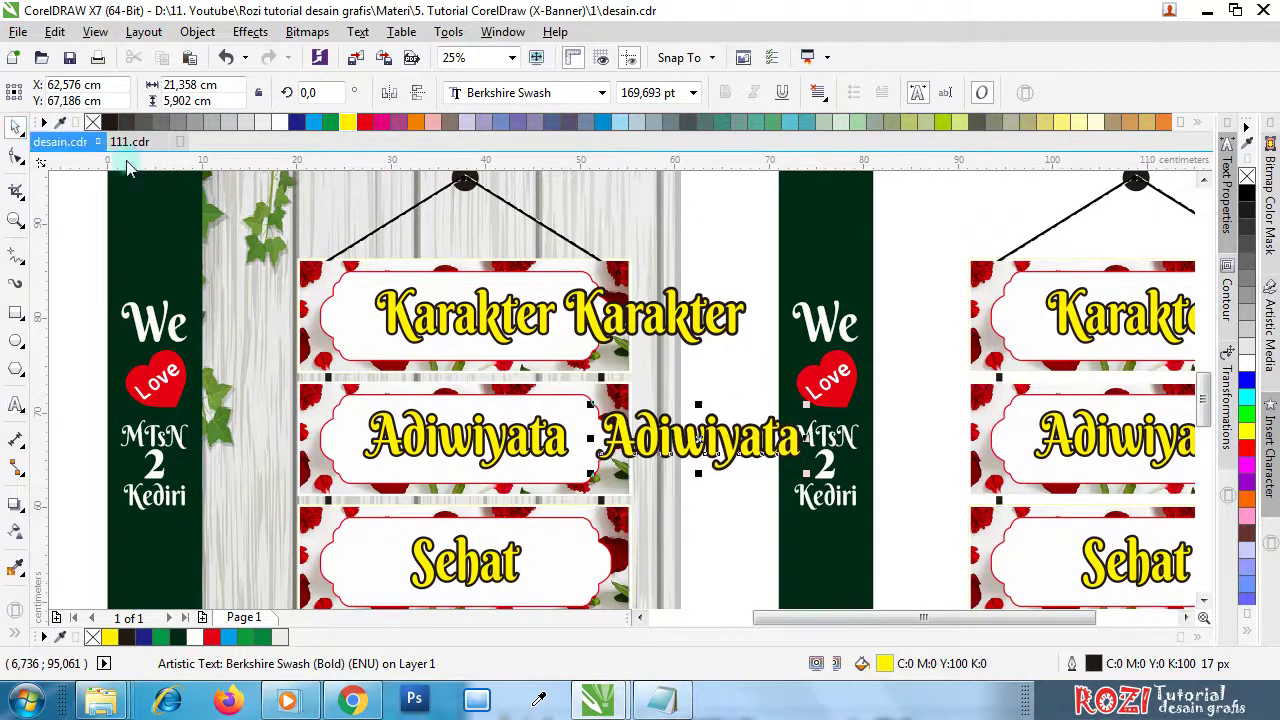
- Place a copy of the new "Adiwiyata" text beside the third sign and change its wording to "Sehat"
scroll(645, 420, "down", 1)
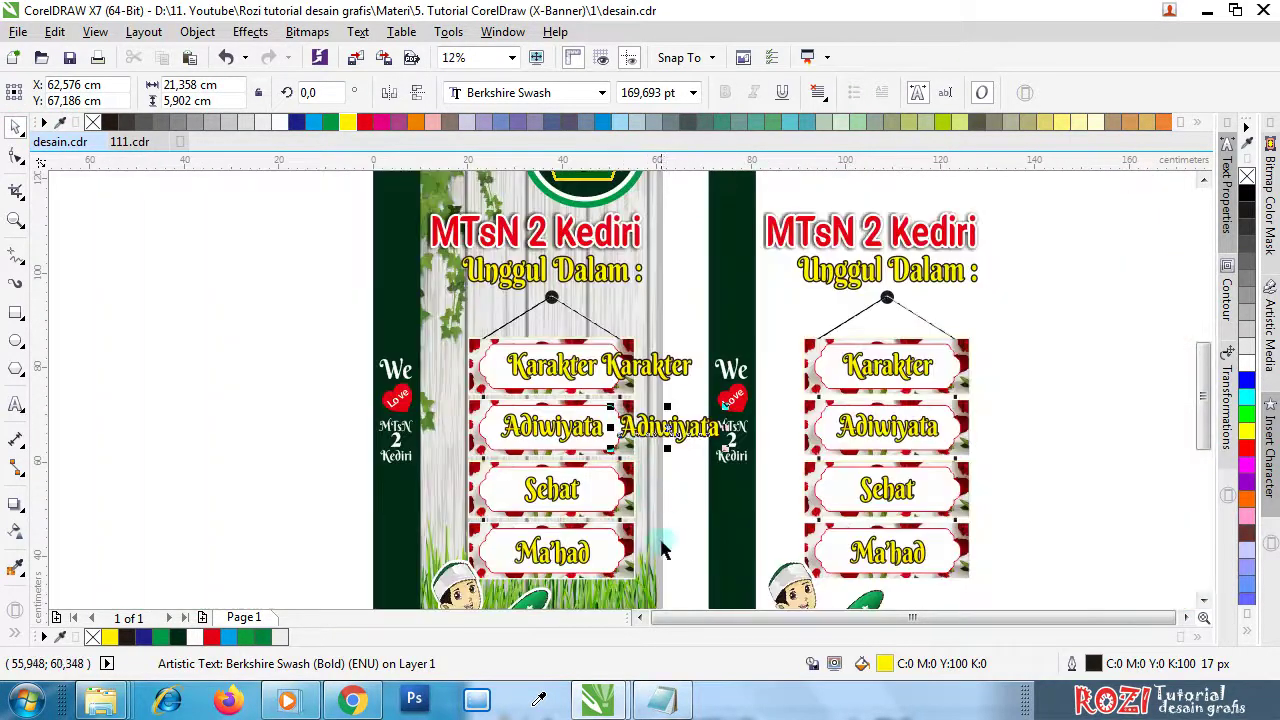
scroll(663, 540, "up", 1)
left_click_drag(665, 297, 640, 393)
type("Sehat")
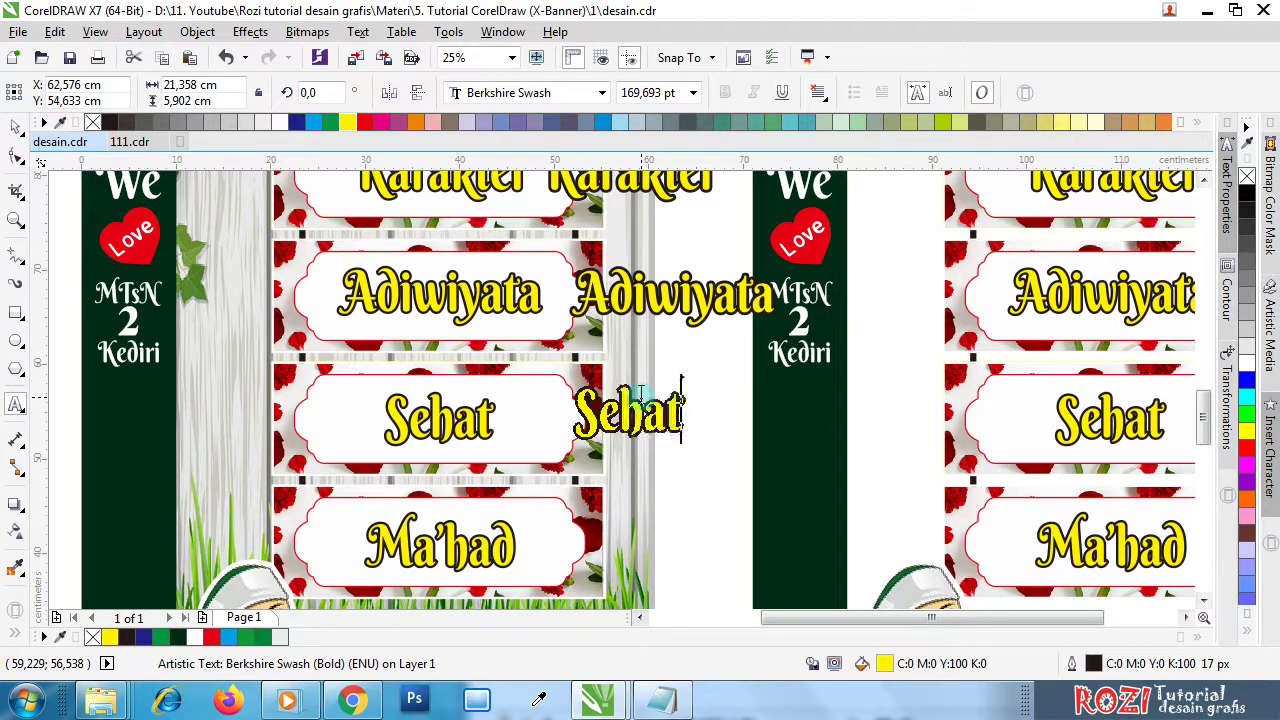
- Place a copy of the new "Sehat" text beside the fourth sign and change its wording to "Ma'had"
left_click(15, 127)
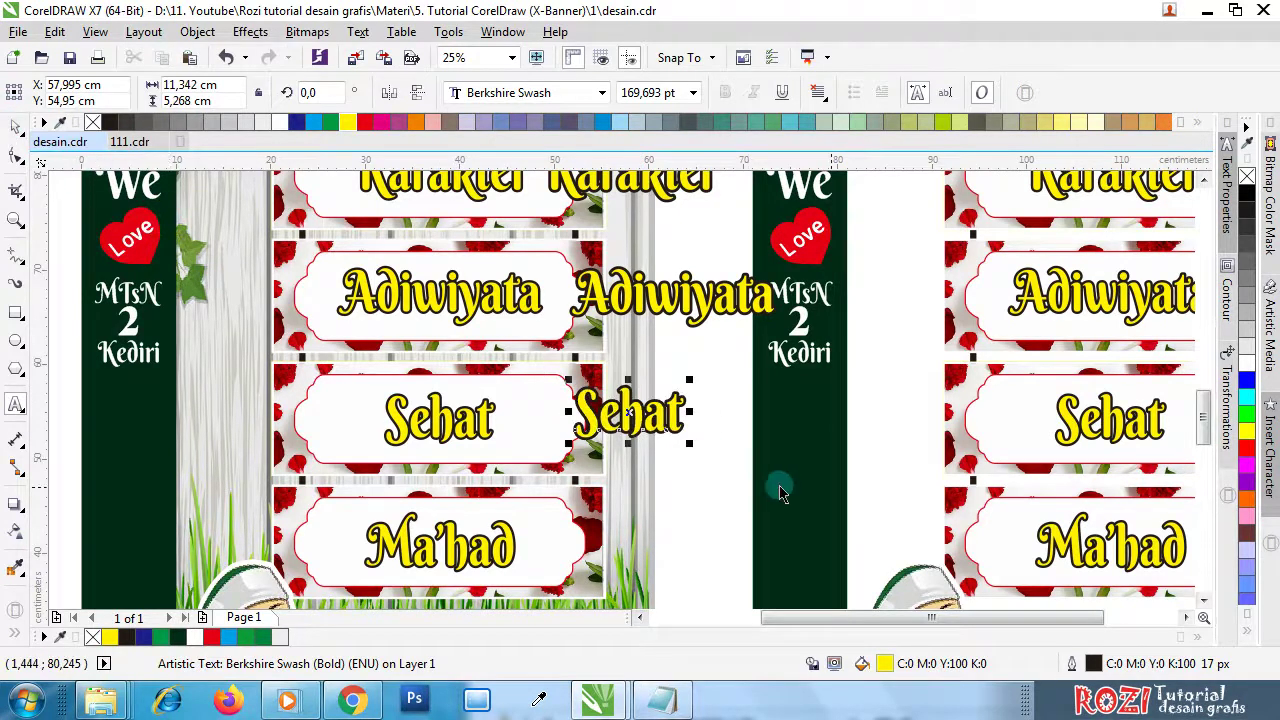
left_click_drag(628, 414, 629, 542)
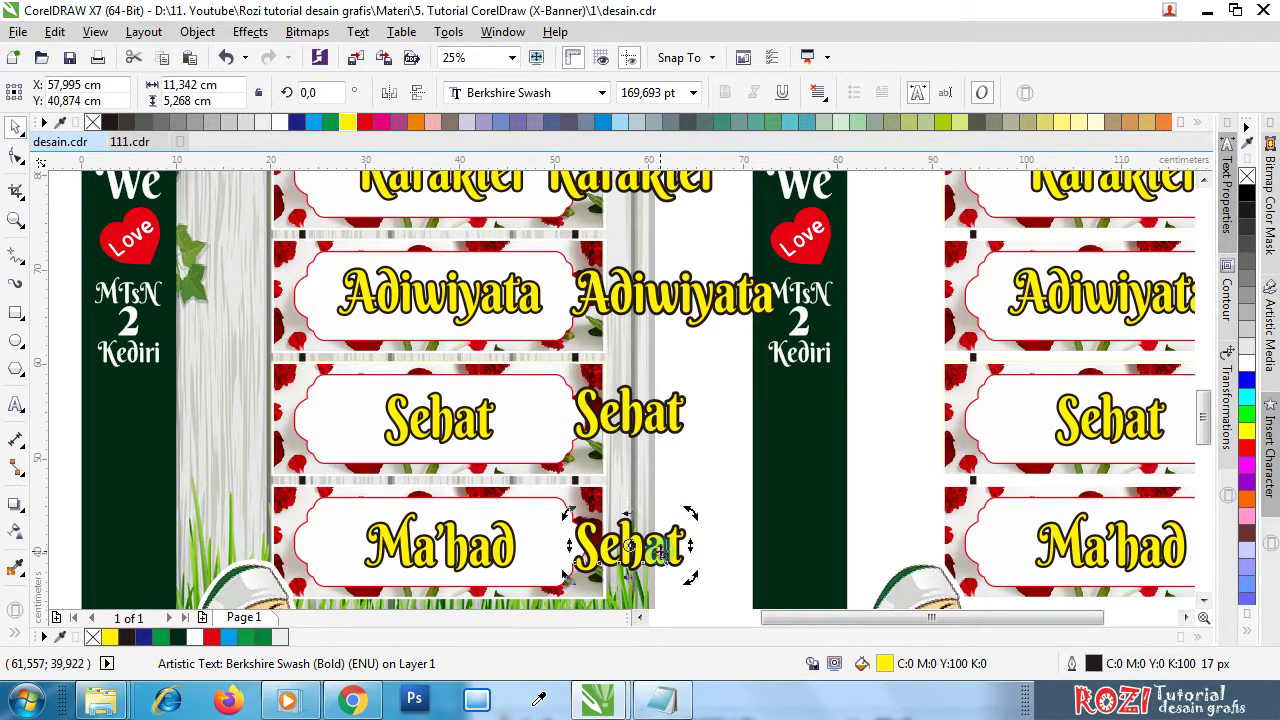
type("Ma")
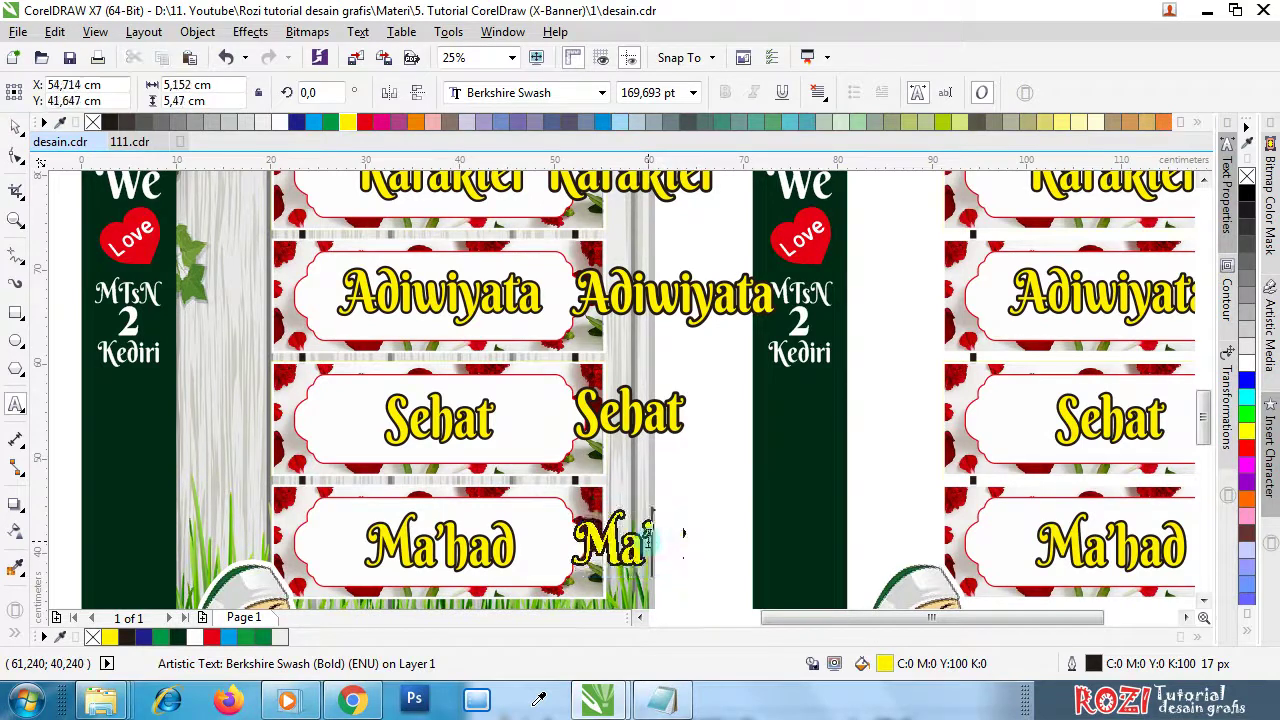
type("'had")
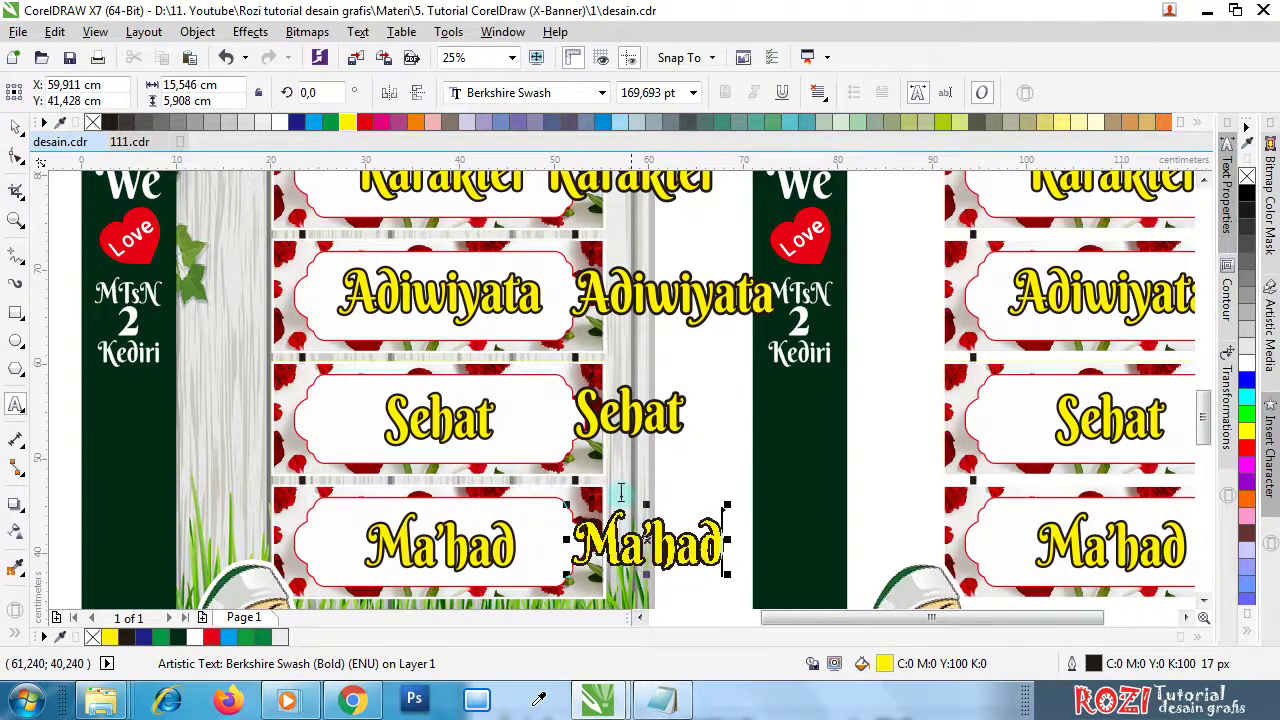
left_click(15, 127)
- Move the four new sign texts onto the empty area beside the banner's dark green strip and group them
scroll(690, 485, "down", 1)
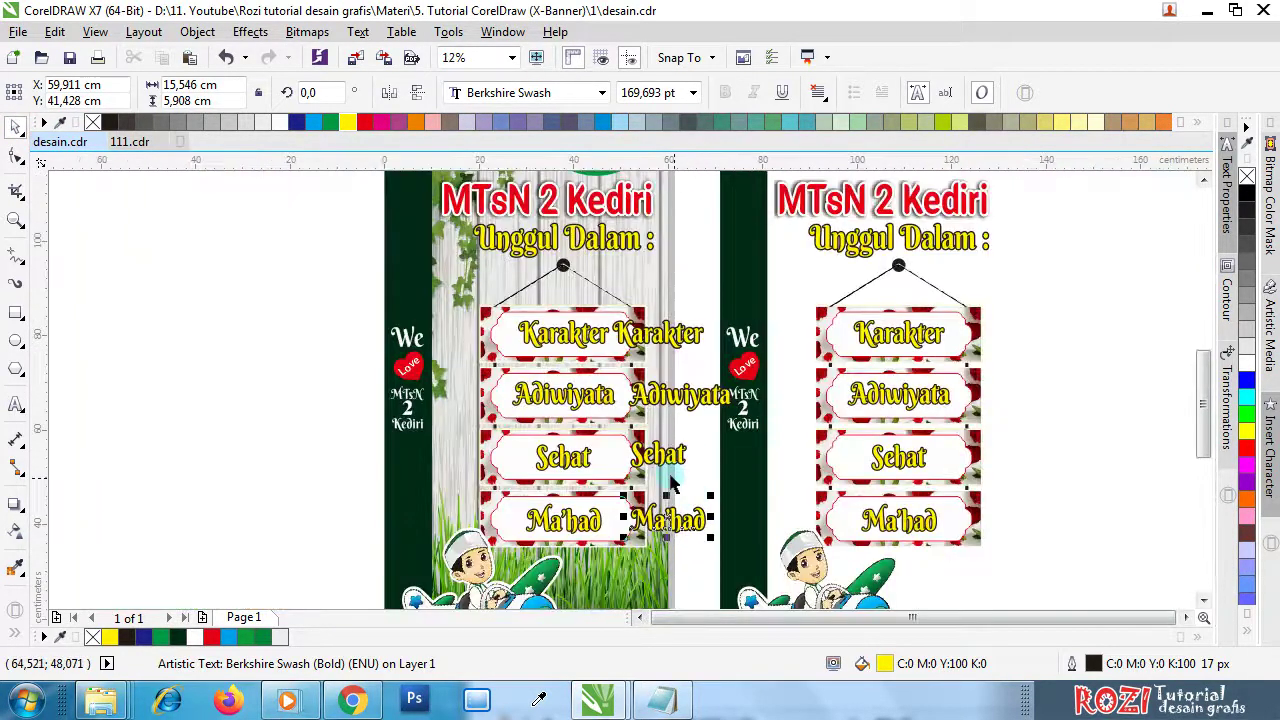
left_click(665, 458, "shift")
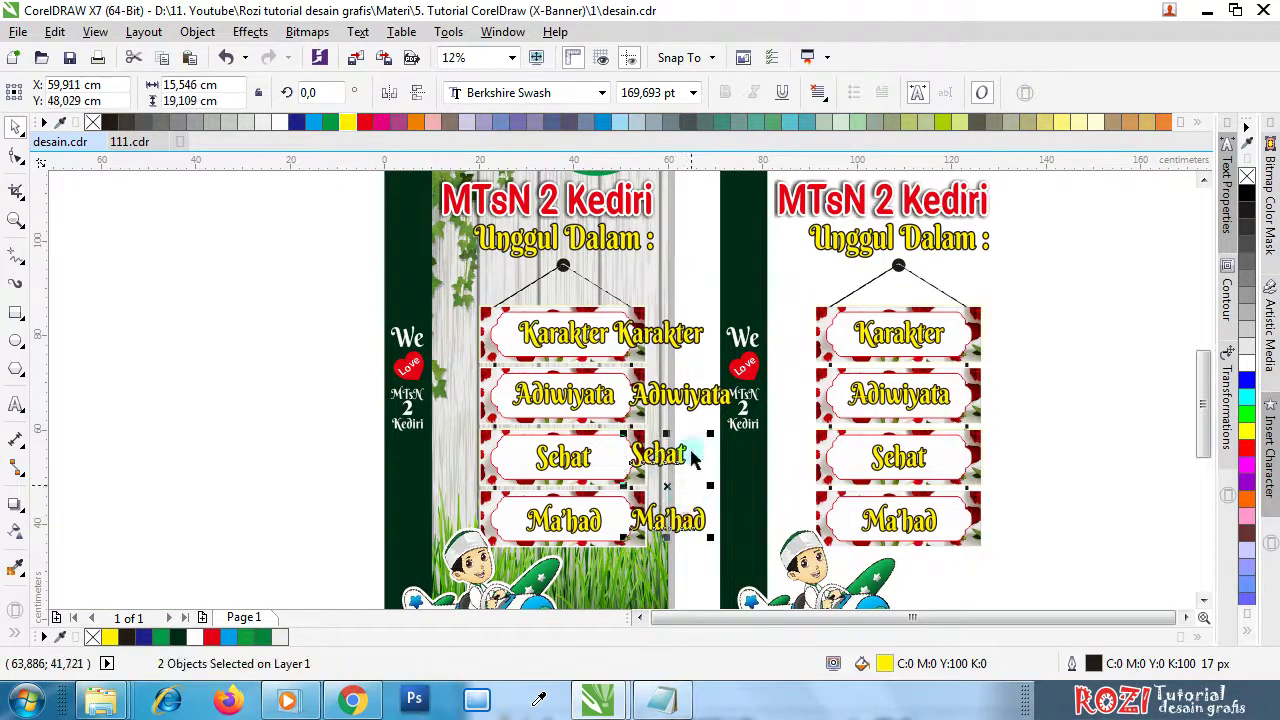
left_click(683, 398, "shift")
left_click(678, 336, "shift")
left_click_drag(678, 336, 268, 338)
left_click(333, 380)
left_click_drag(176, 268, 338, 545)
key("ctrl+g")
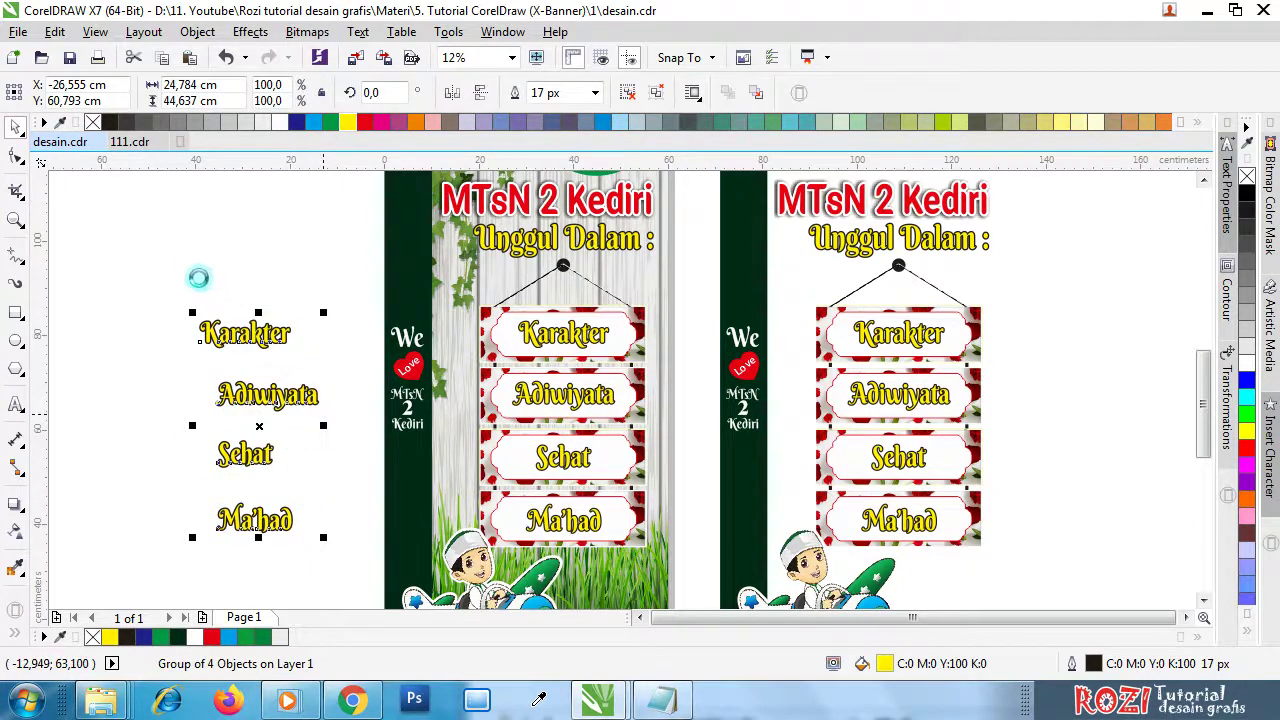
- Transfer the grouped sign texts from desain.cdr into 111.cdr and place them beside the four empty signs
key("ctrl+x")
left_click(130, 141)
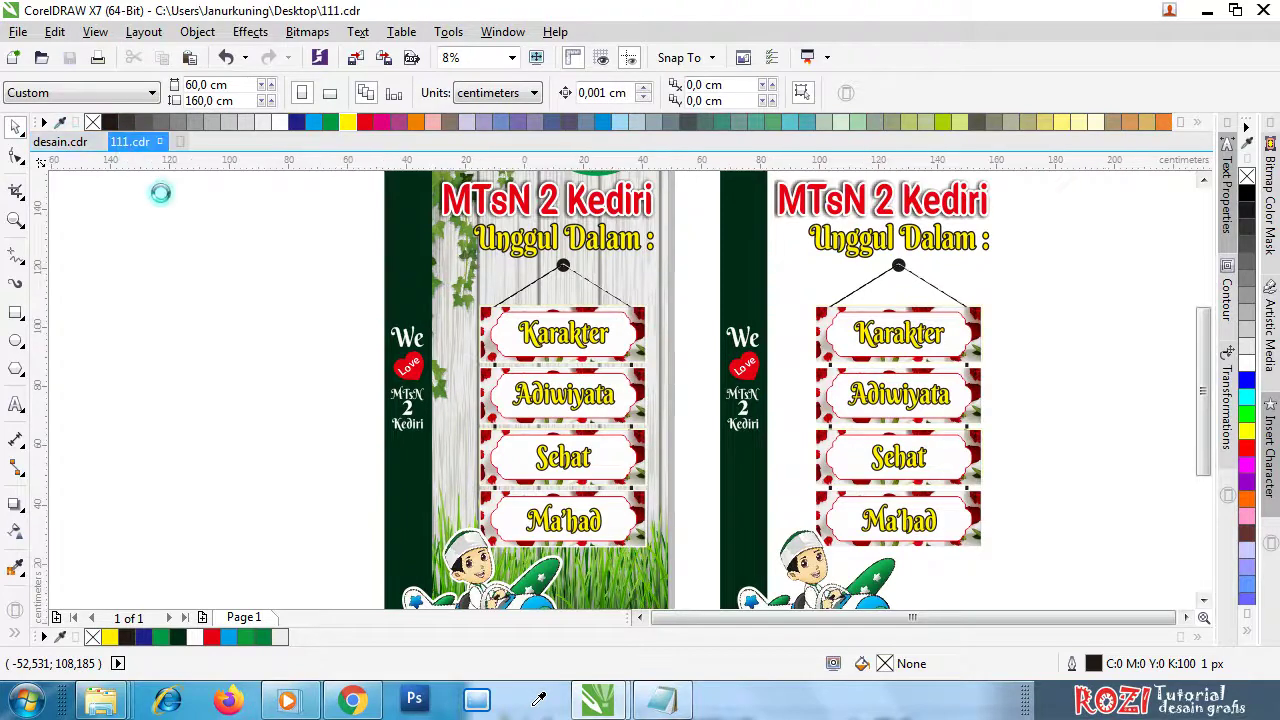
key("ctrl+v")
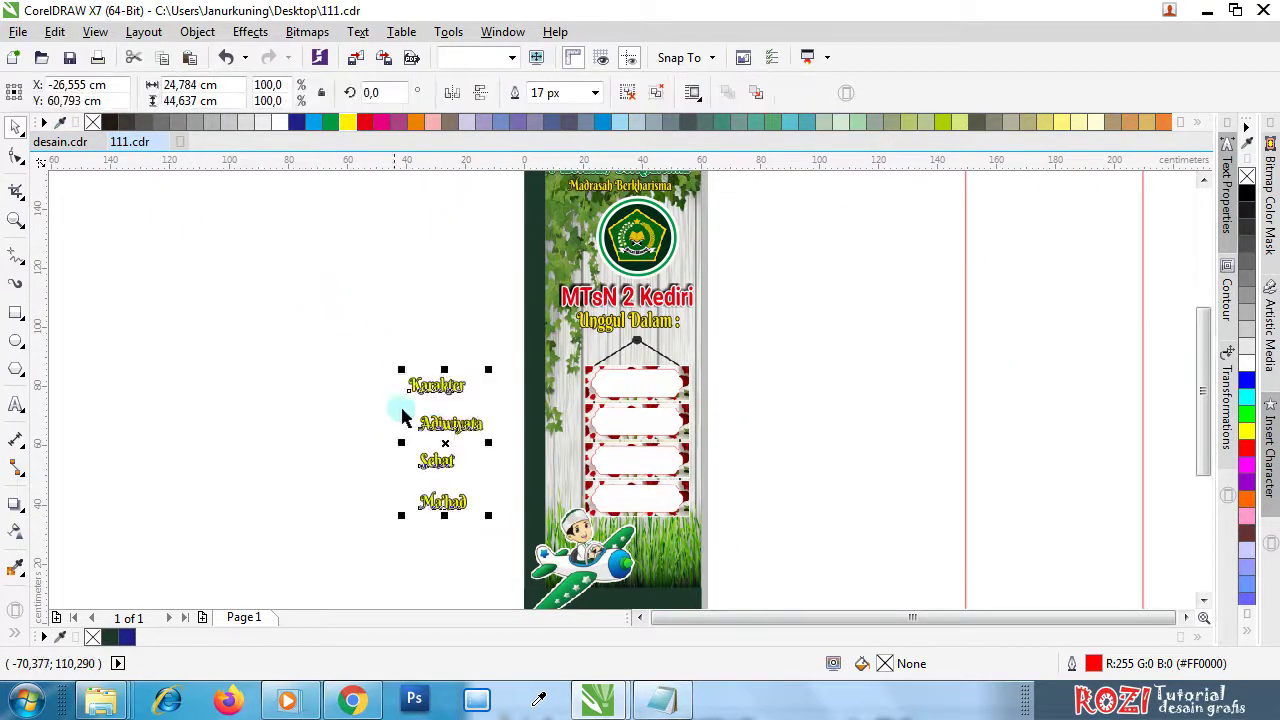
left_click_drag(445, 430, 755, 424)
- Ungroup the four pasted sign texts and align their centres on a common vertical axis
left_click(718, 375)
scroll(718, 375, "up", 4)
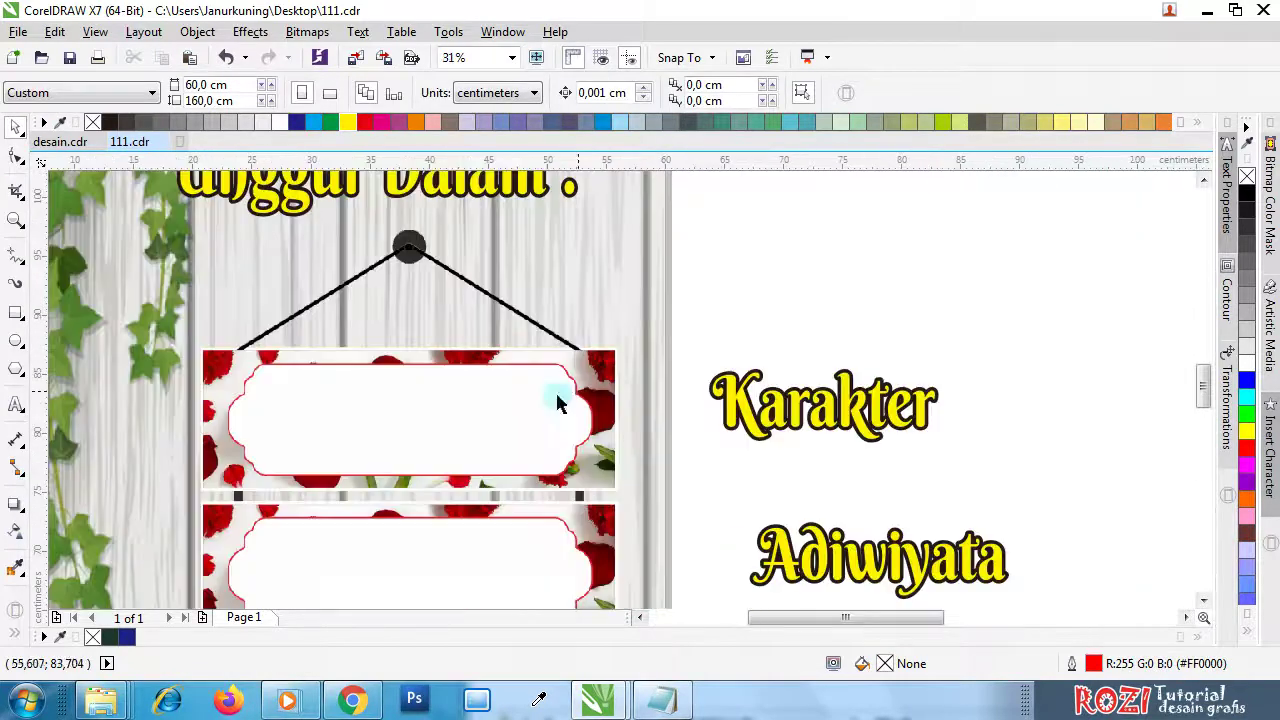
left_click(554, 371)
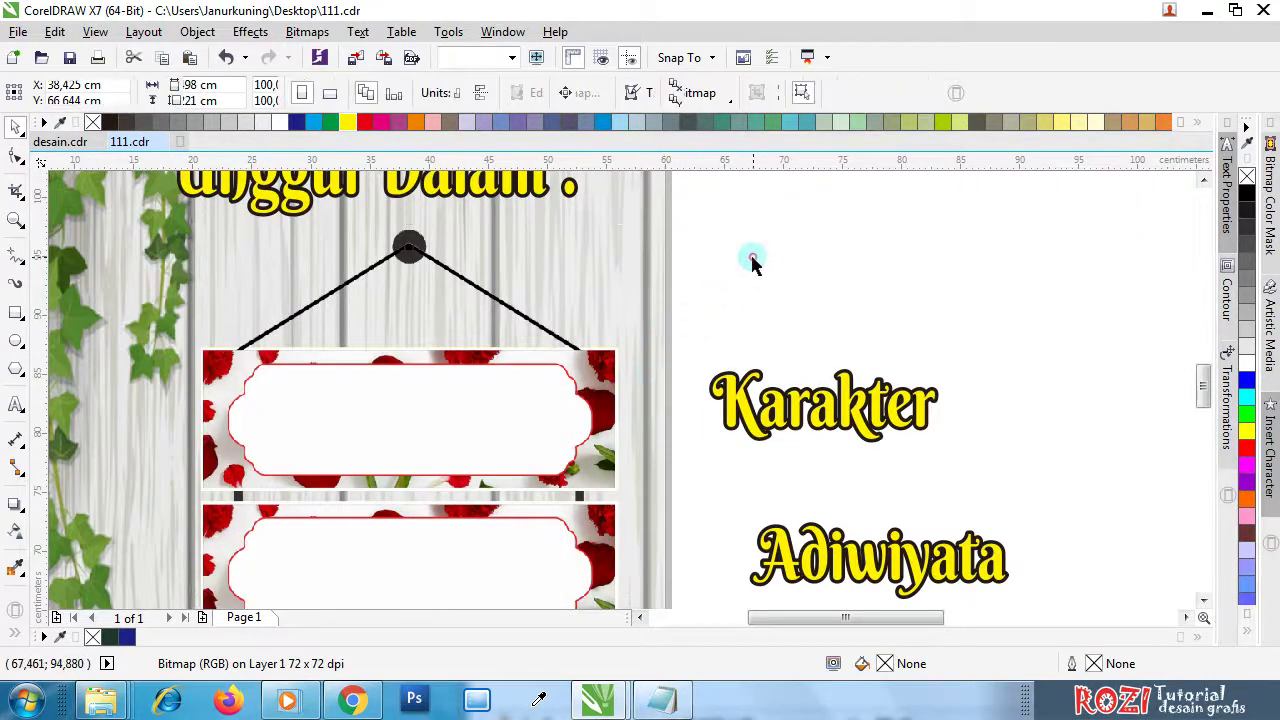
left_click(737, 406)
mouse_move(737, 410)
left_mouse_down()
mouse_move(501, 410)
mouse_move(737, 410)
left_mouse_up()
scroll(783, 248, "down", 4)
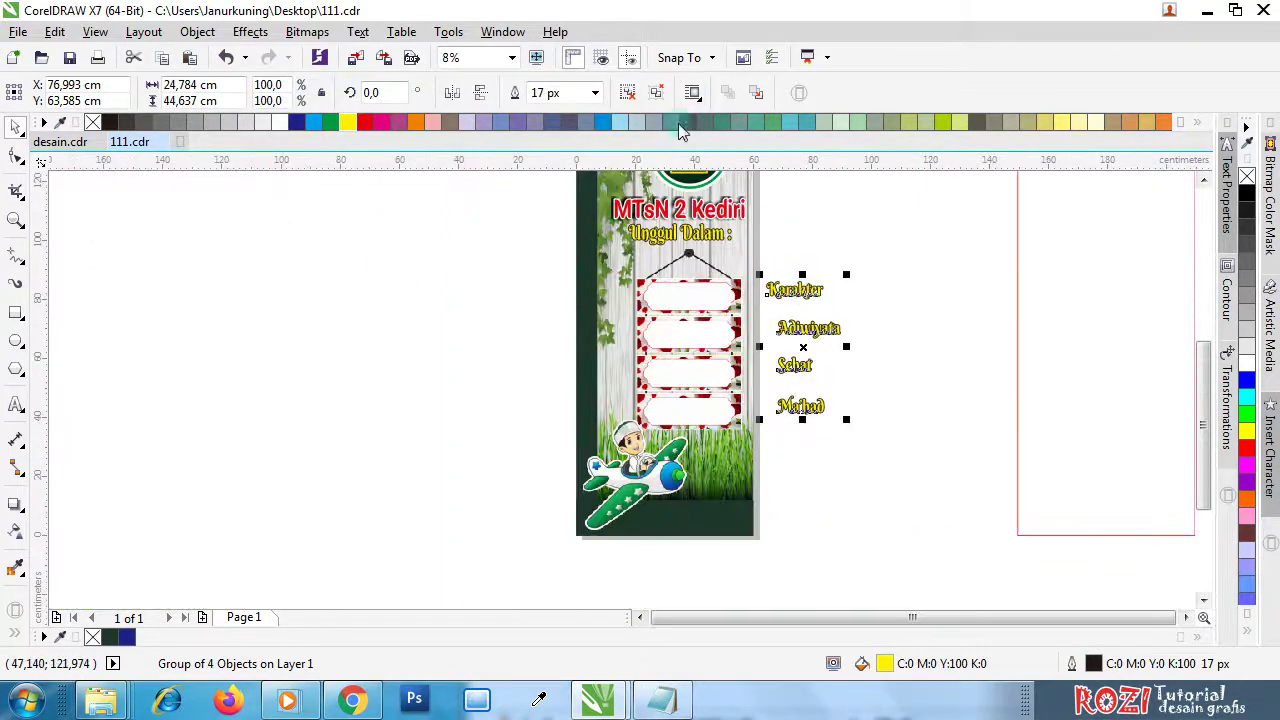
left_click(630, 93)
key("c")
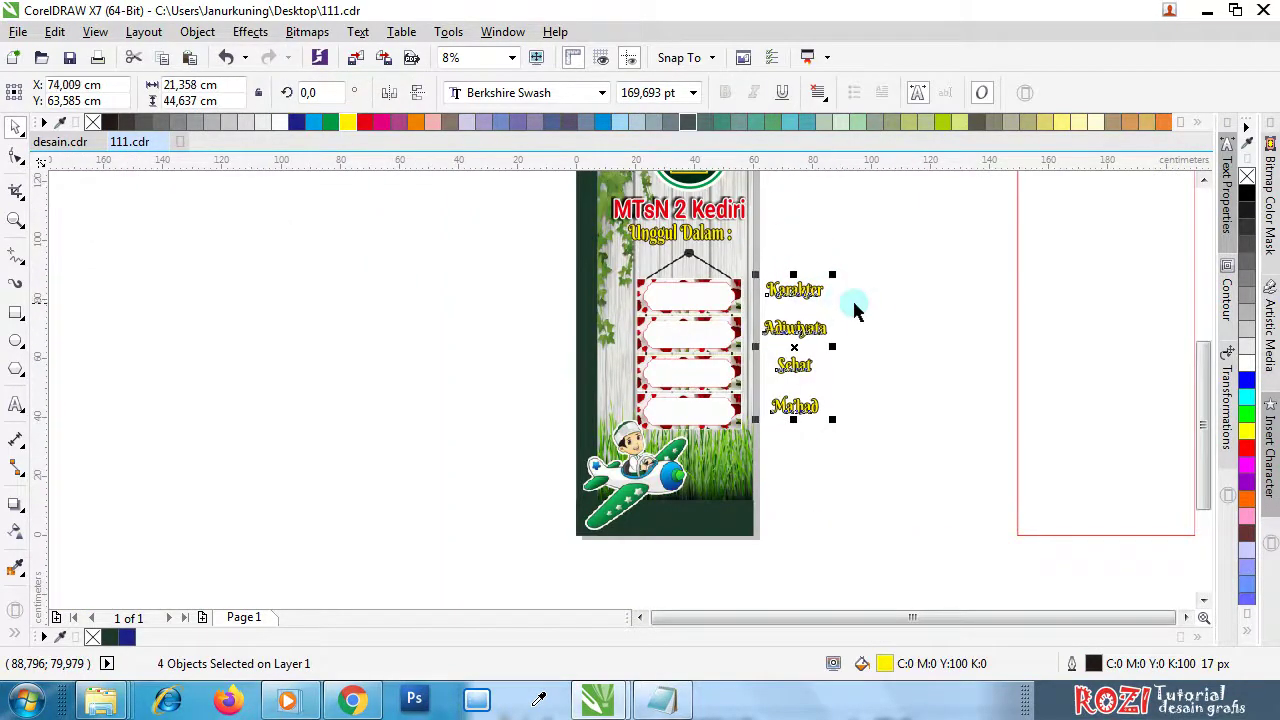
- Move the four texts onto the signs and centre them horizontally on the hanging sign image
left_click_drag(860, 262, 766, 448)
left_click(790, 290)
left_click_drag(799, 296, 637, 298)
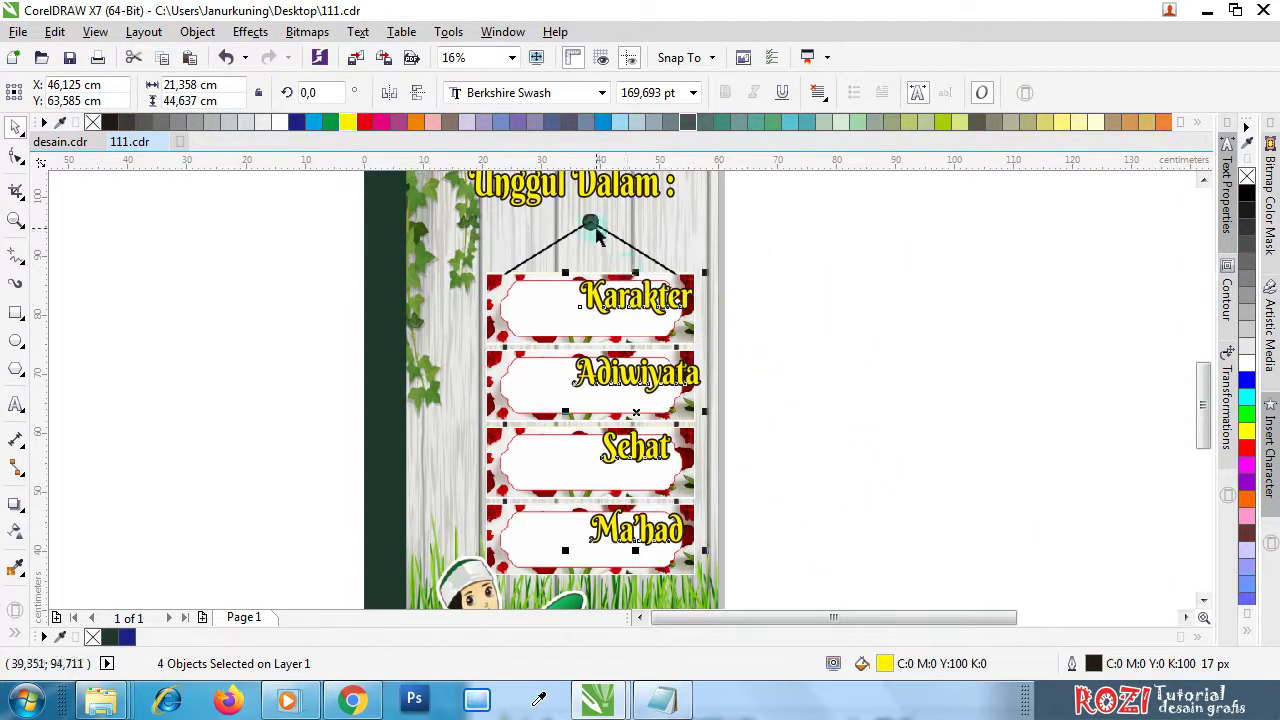
left_click(505, 316, "shift")
key("c")
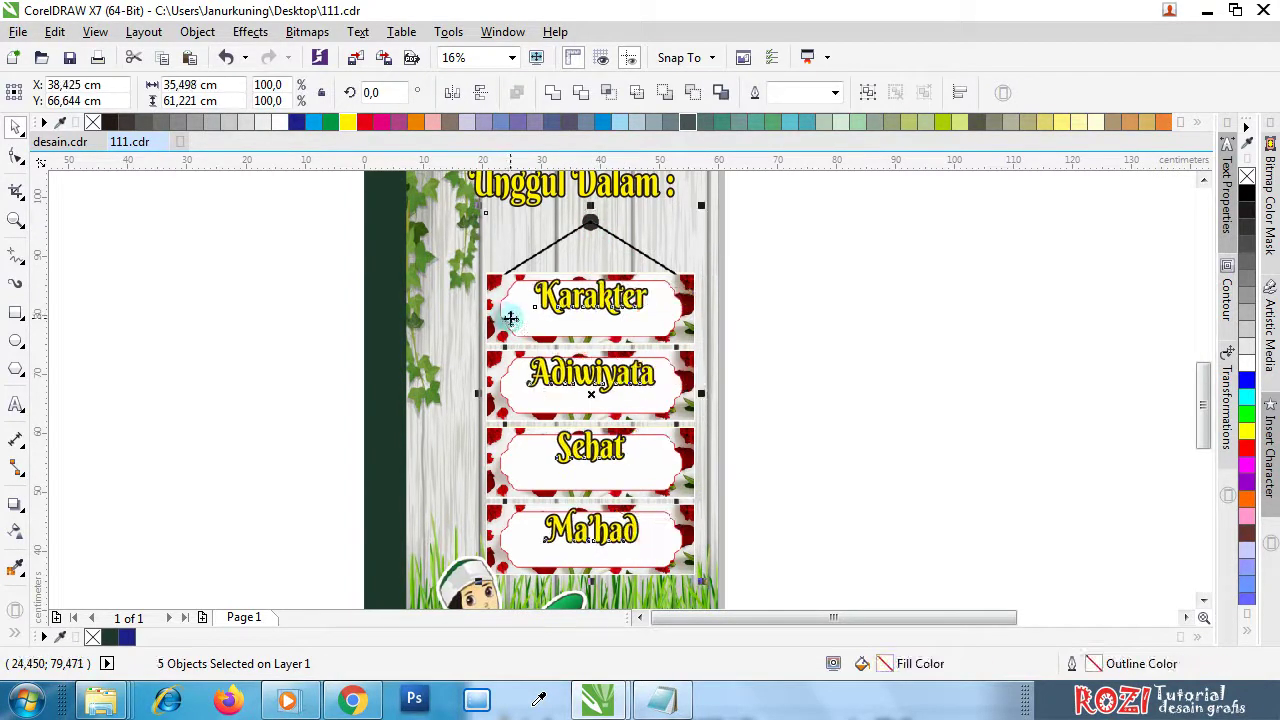
left_click(743, 322)
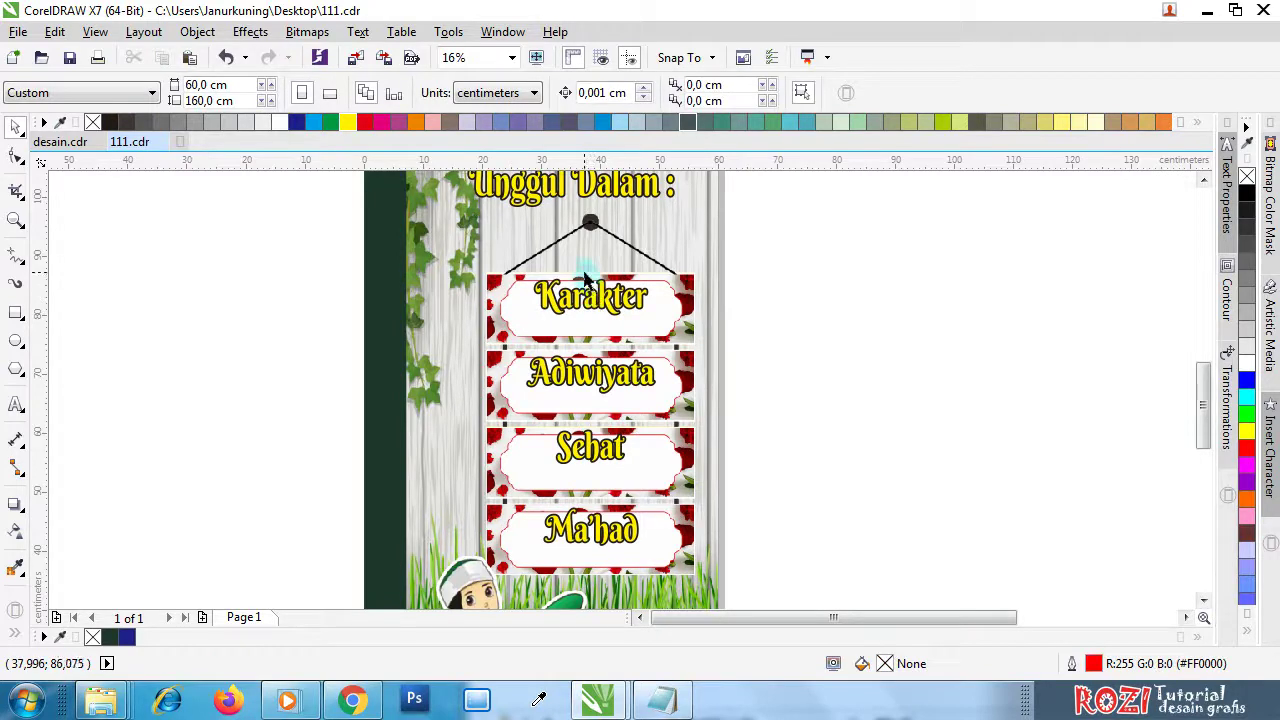
- Lower the "Karakter" and "Adiwiyata" texts to the vertical middle of the first and second signs
scroll(588, 278, "up", 2)
left_click(597, 312)
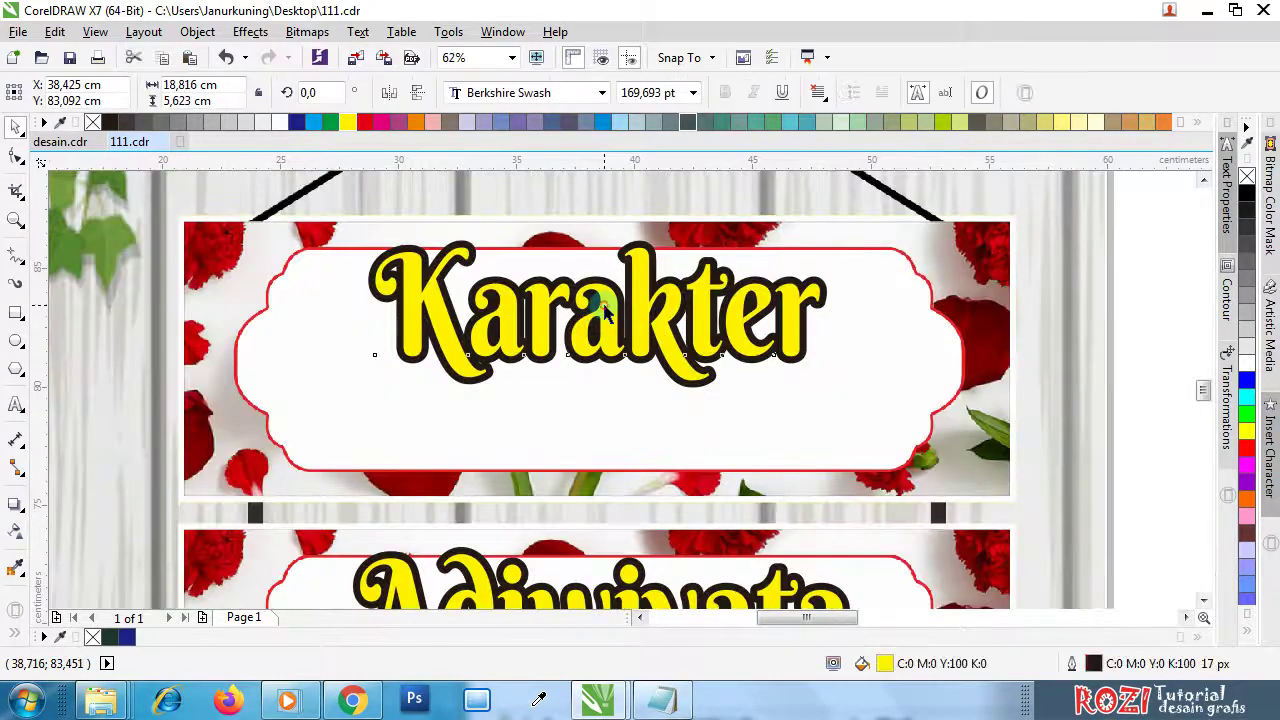
left_click_drag(597, 312, 609, 352)
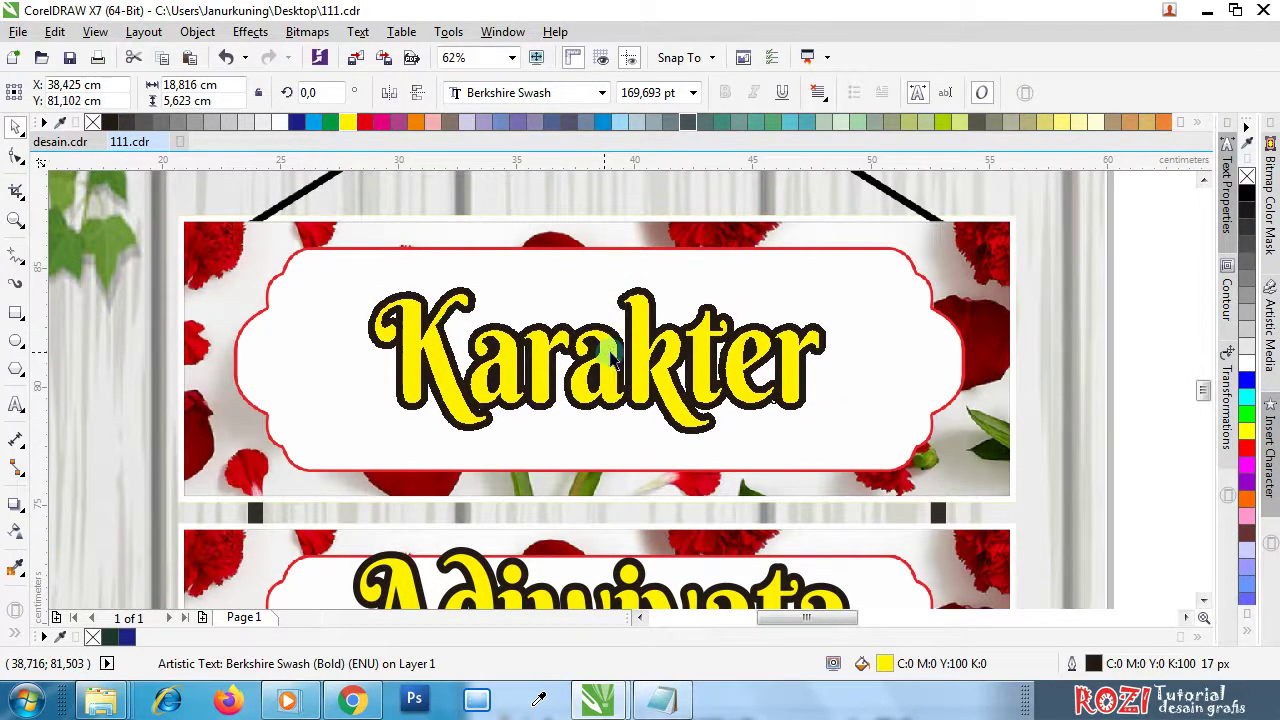
scroll(603, 320, "down", 2)
scroll(590, 386, "up", 1)
scroll(590, 386, "up", 3)
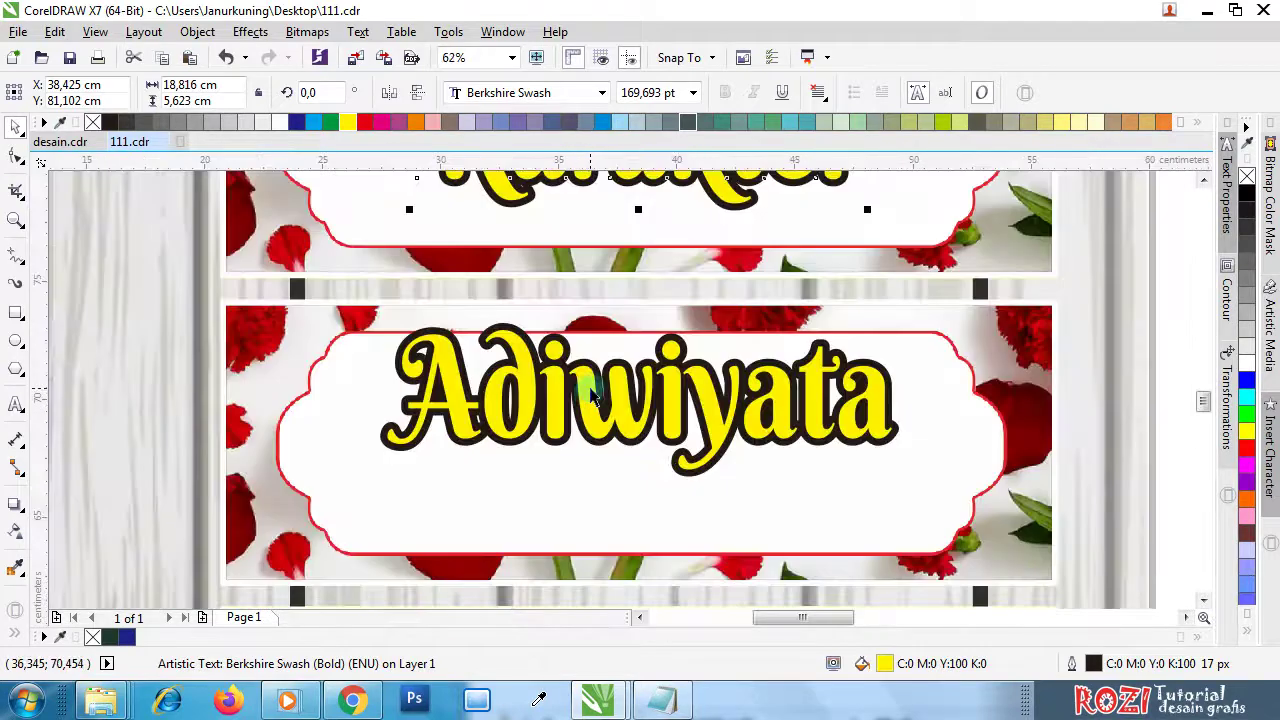
left_click(594, 428)
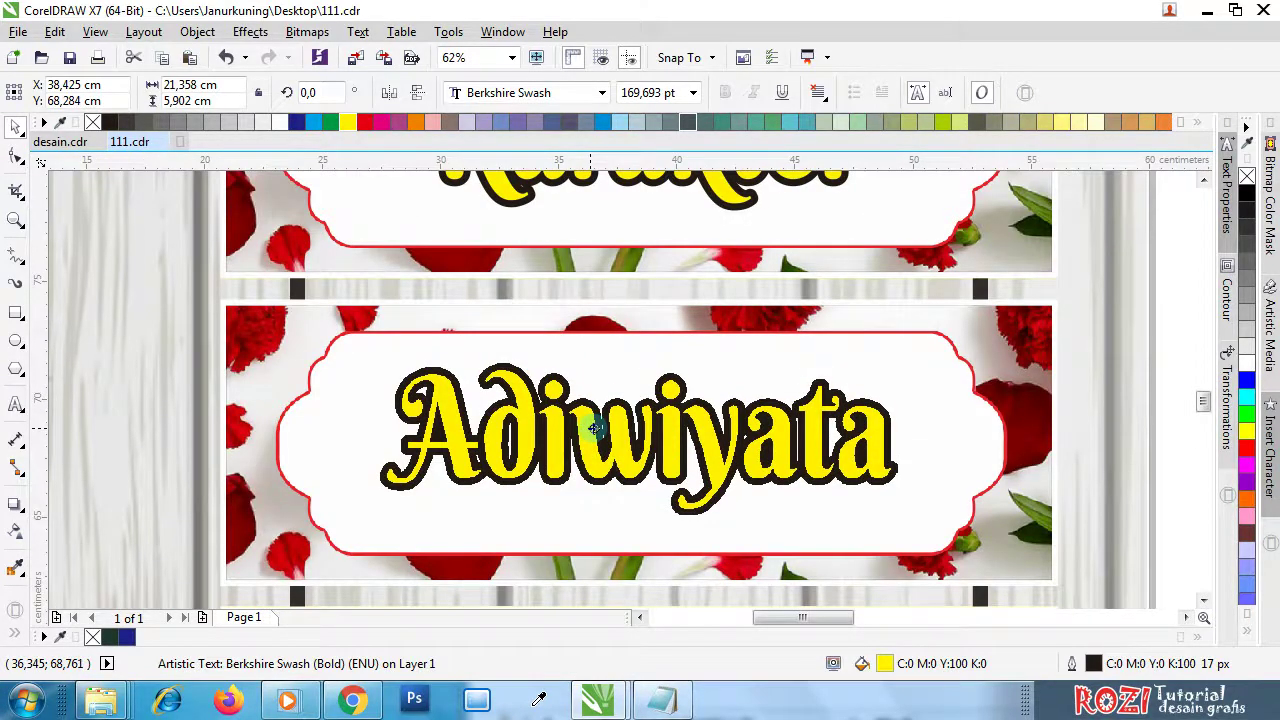
- Lower the "Sehat" and "Ma'had" texts to the vertical middle of the third and fourth signs
scroll(592, 435, "down", 2)
scroll(591, 447, "up", 1)
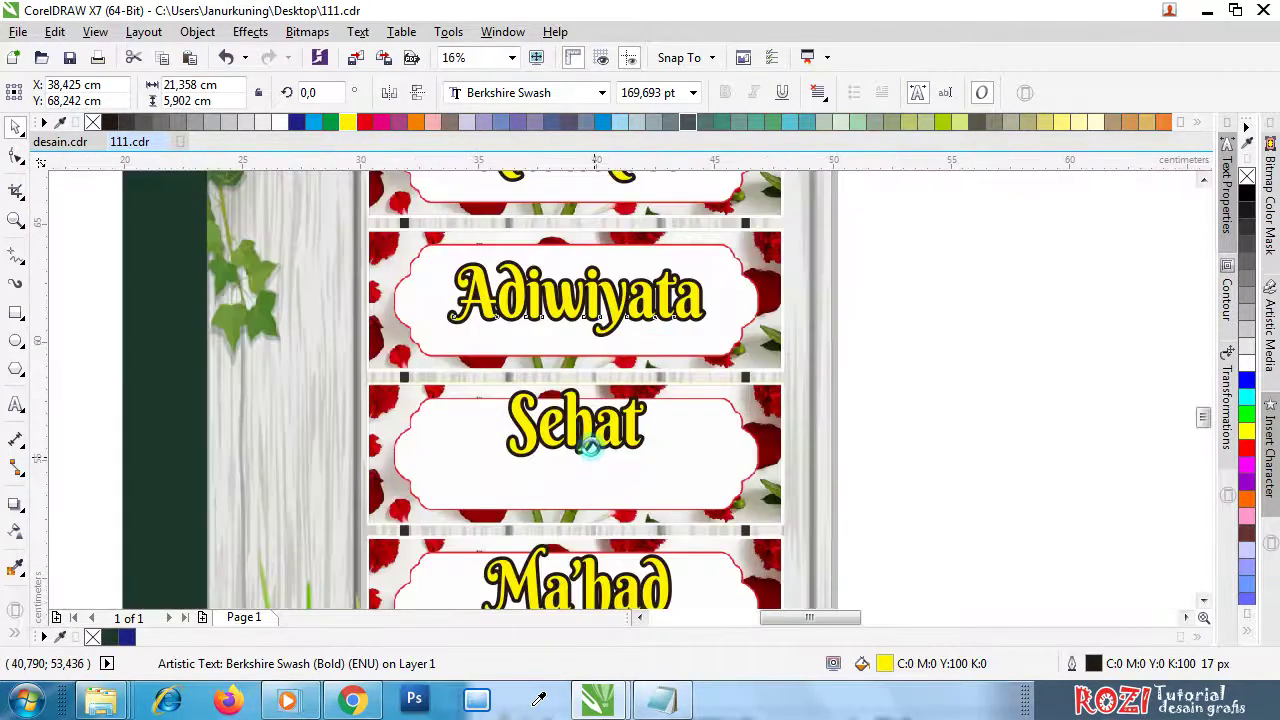
scroll(591, 447, "up", 3)
left_click(590, 445)
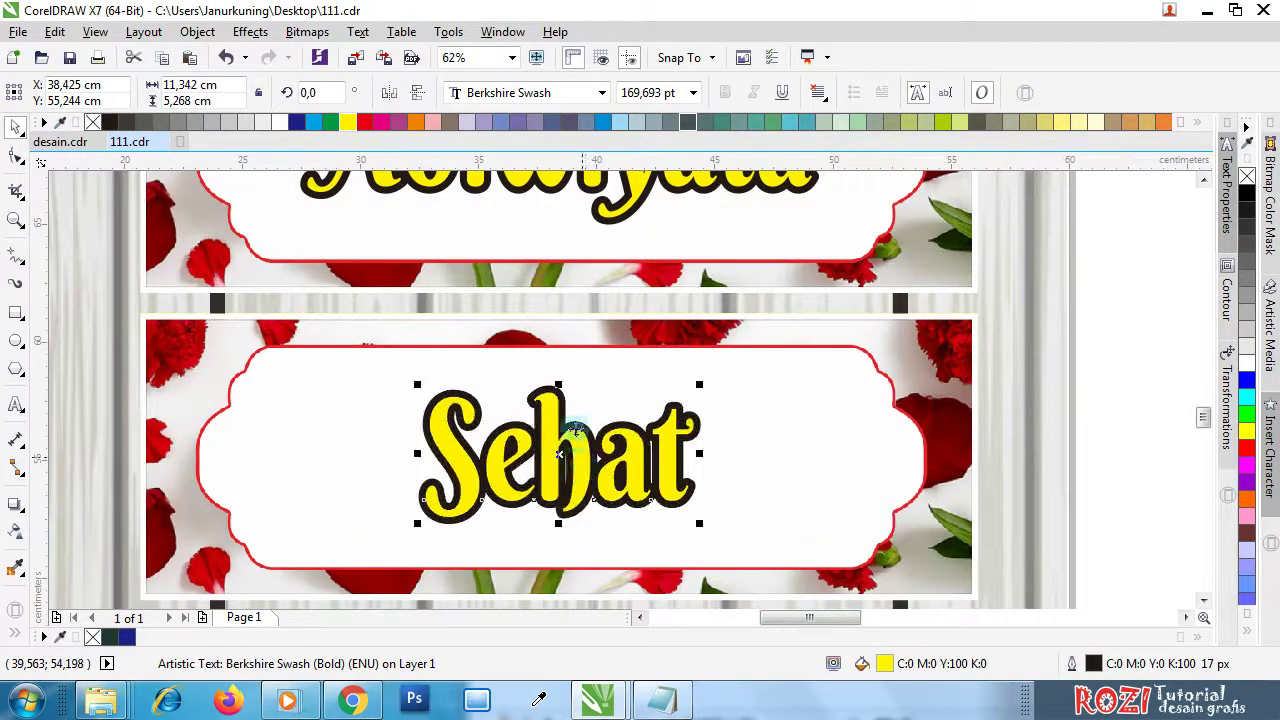
scroll(592, 453, "down", 3)
scroll(590, 330, "up", 3)
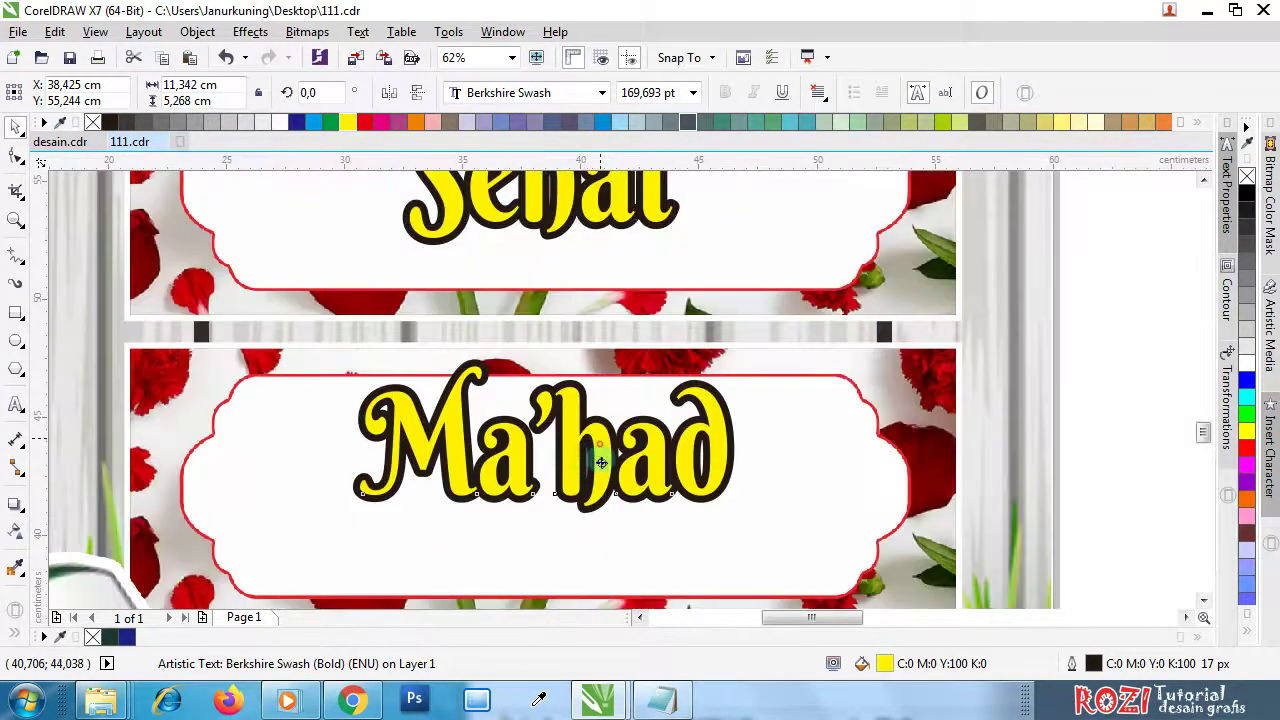
left_click_drag(601, 462, 603, 480)
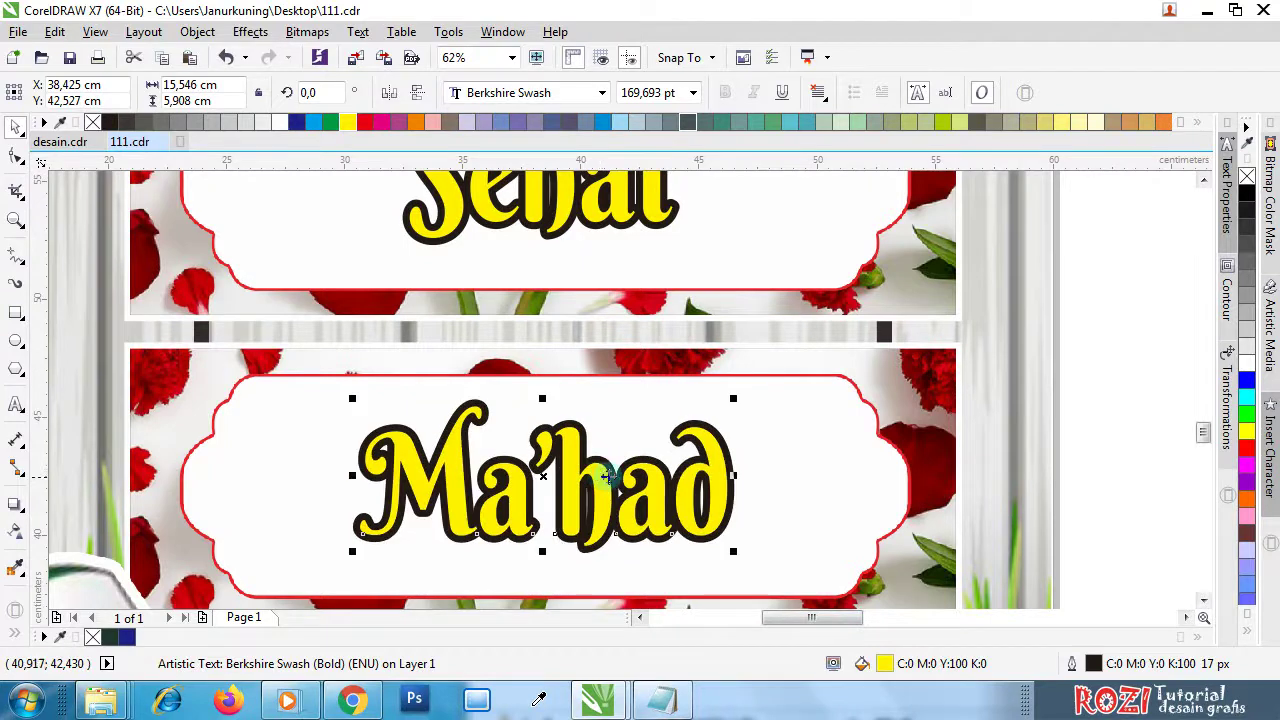
scroll(680, 462, "down", 3)
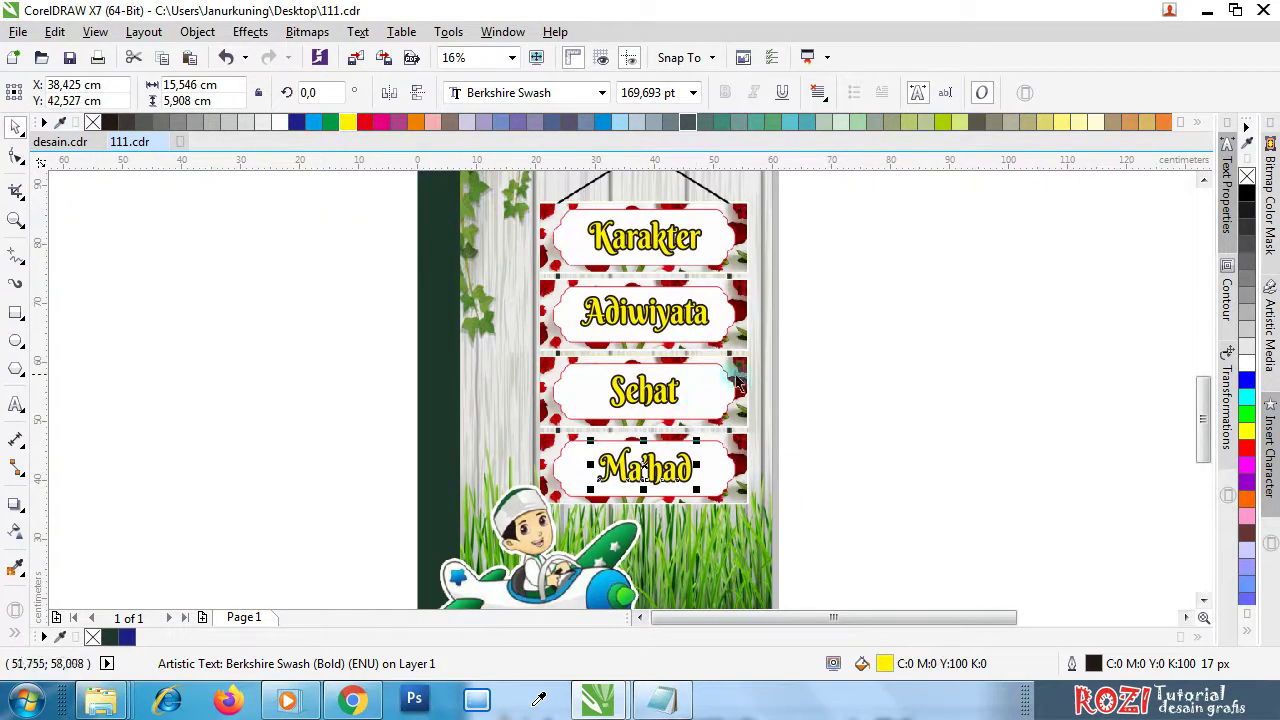
scroll(737, 380, "down", 1)
scroll(740, 345, "down", 1)
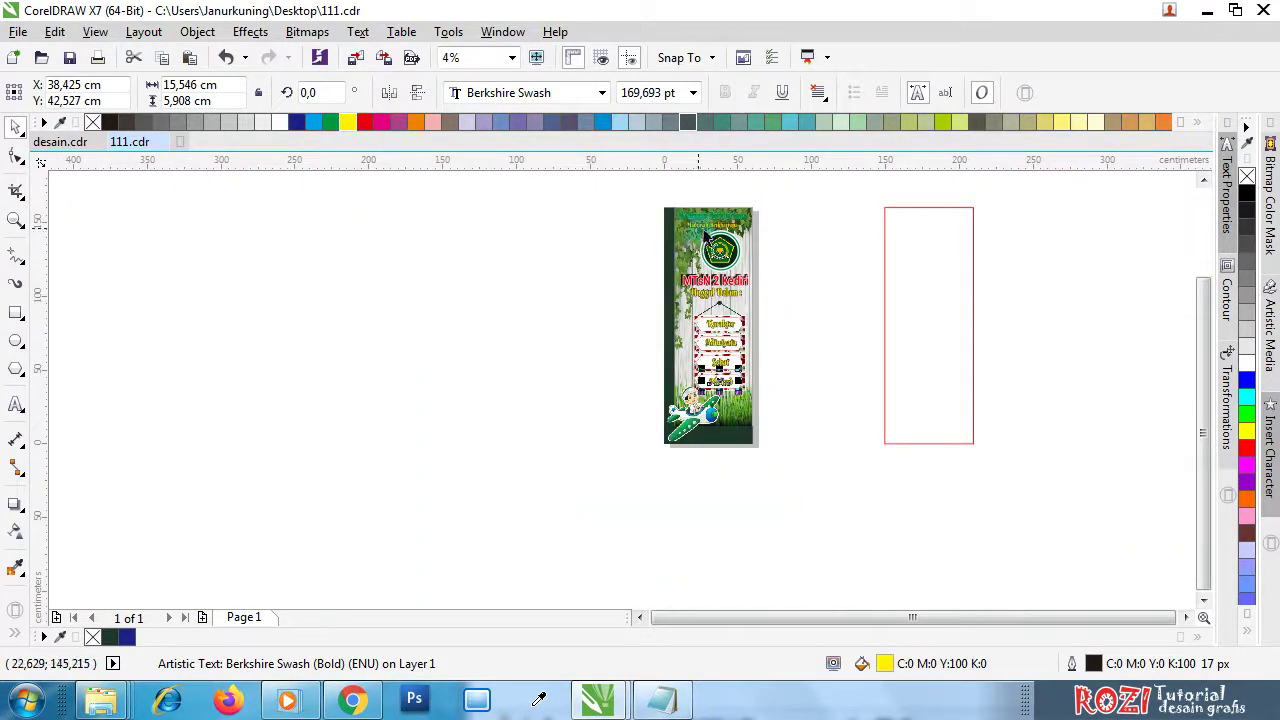
scroll(700, 245, "up", 1)
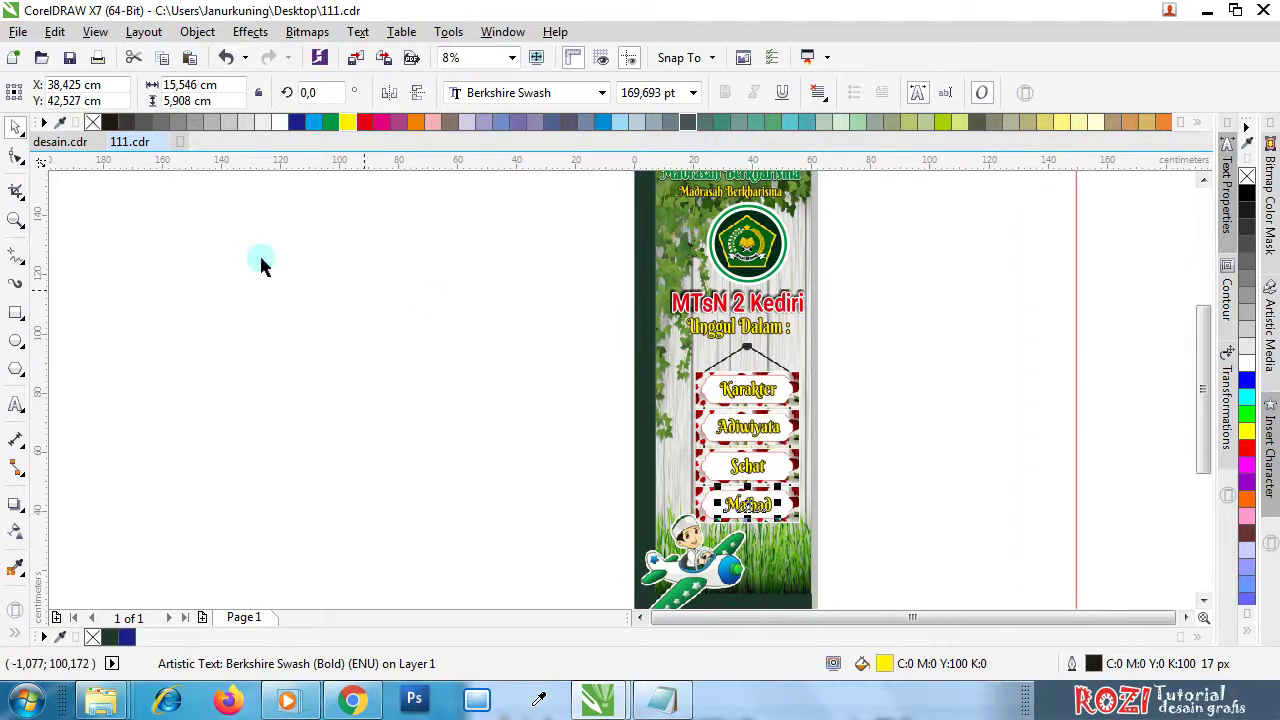
- In desain.cdr, add the artistic text "We" at 195,511 pt on the empty area beside the green strip
left_click(60, 141)
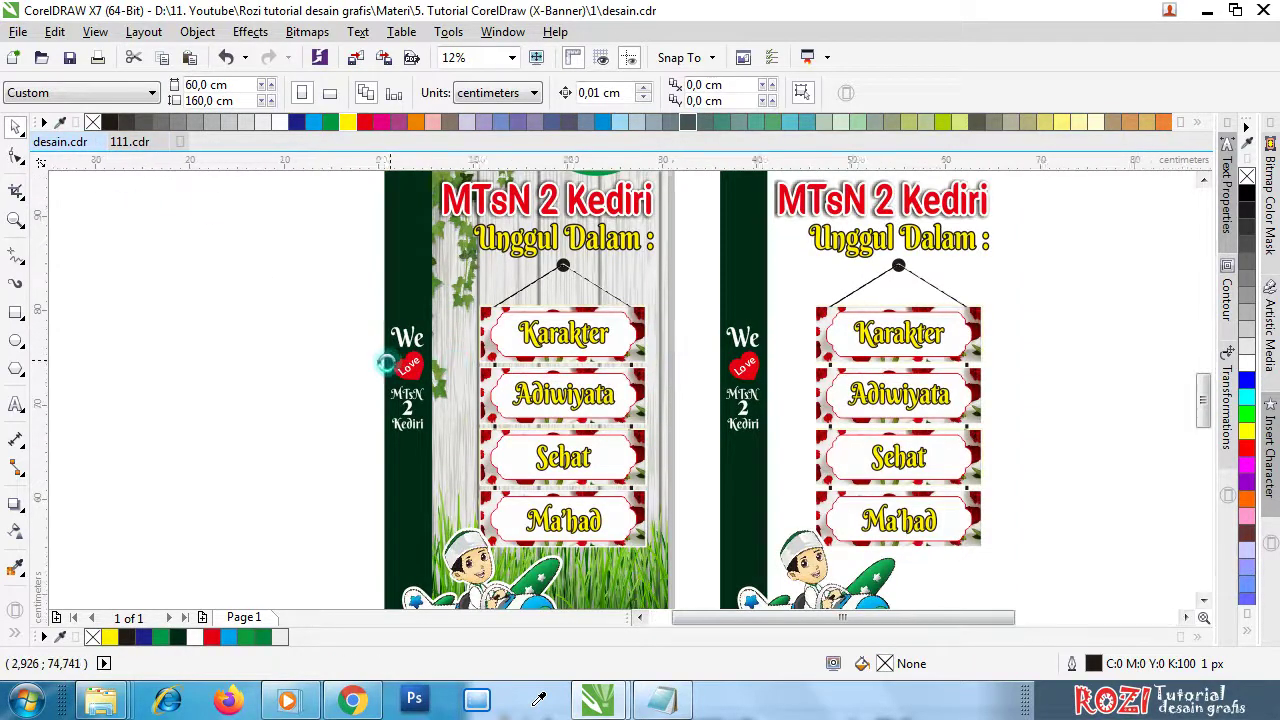
scroll(385, 363, "up", 1)
left_click(415, 318)
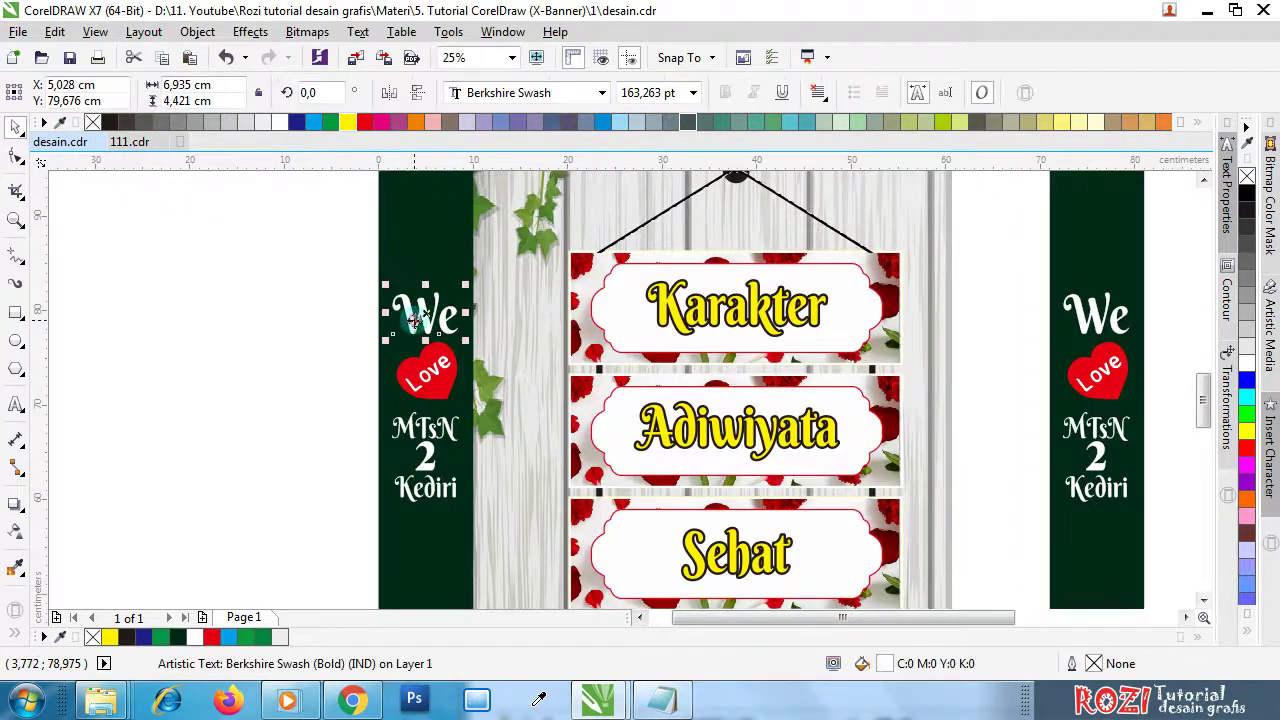
left_click(266, 321)
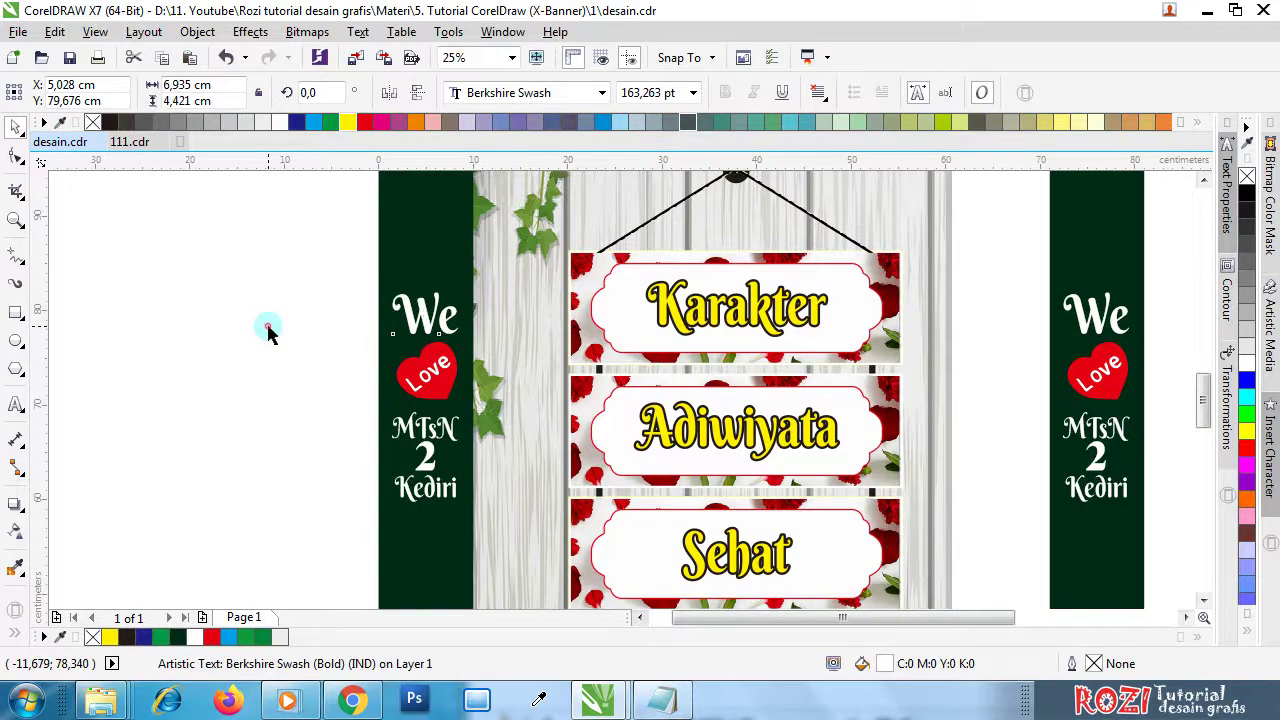
left_click(16, 405)
left_click(203, 348)
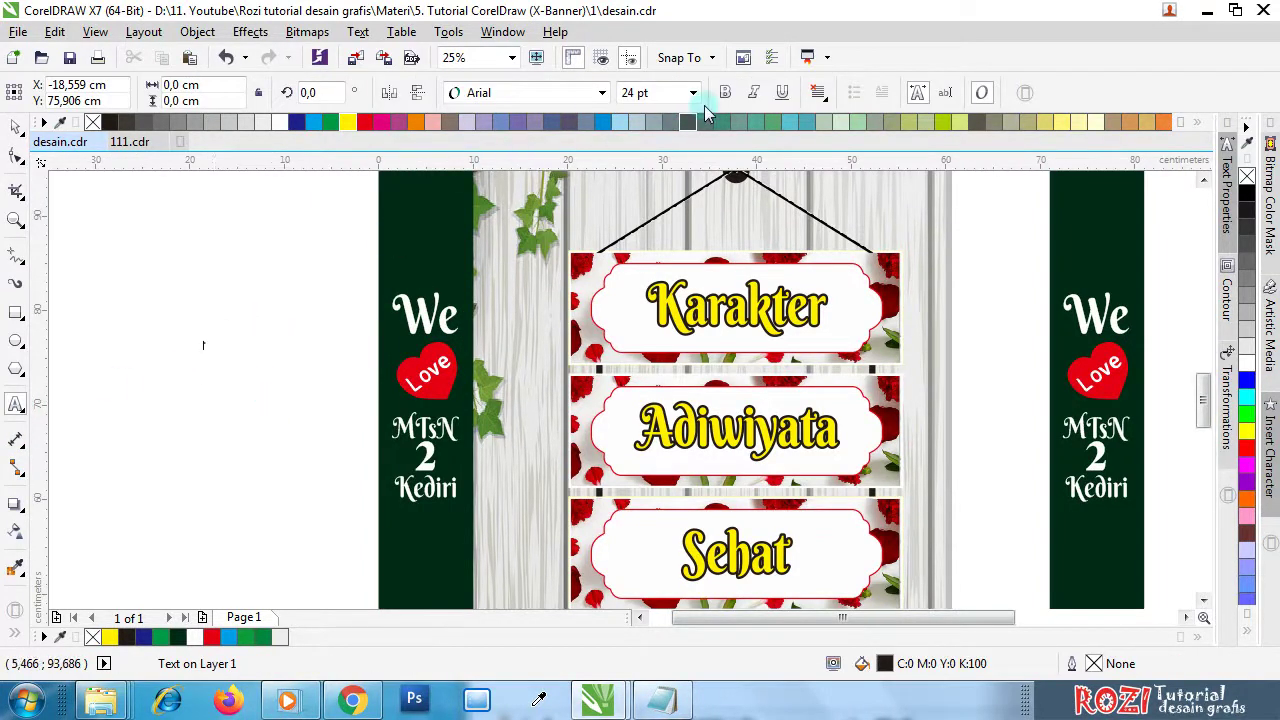
left_click(692, 92)
left_click(655, 444)
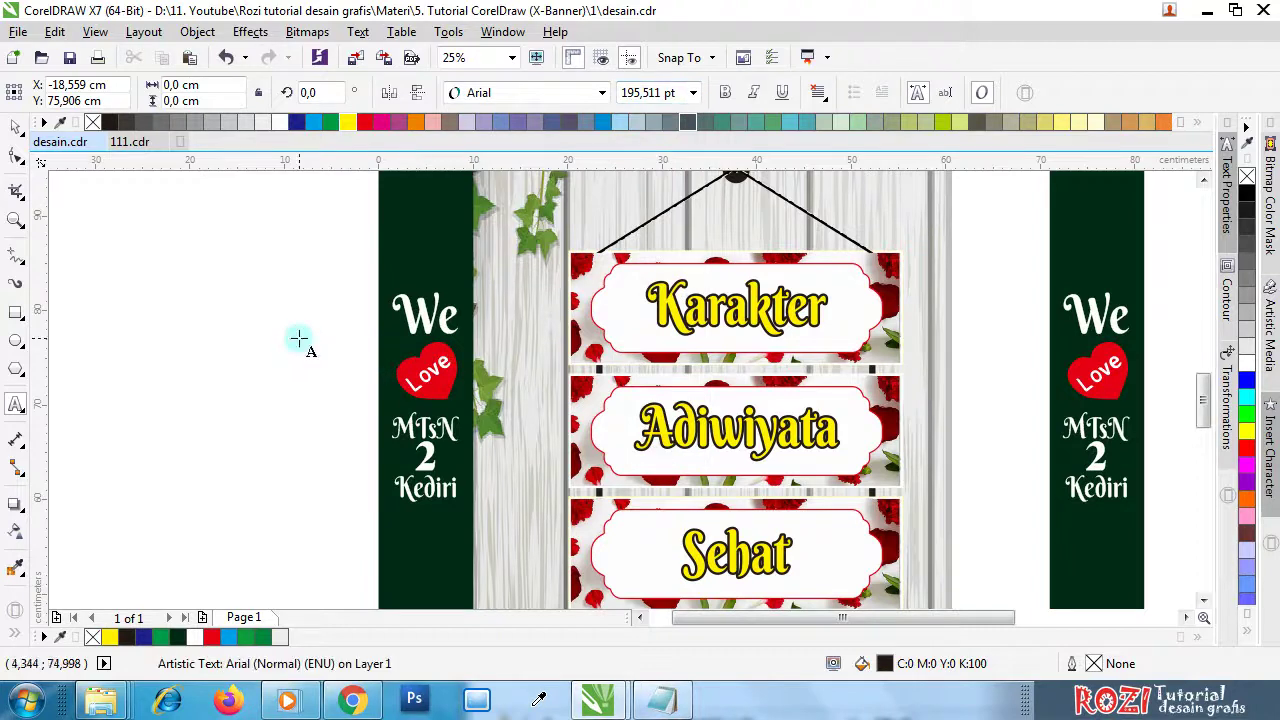
type("We")
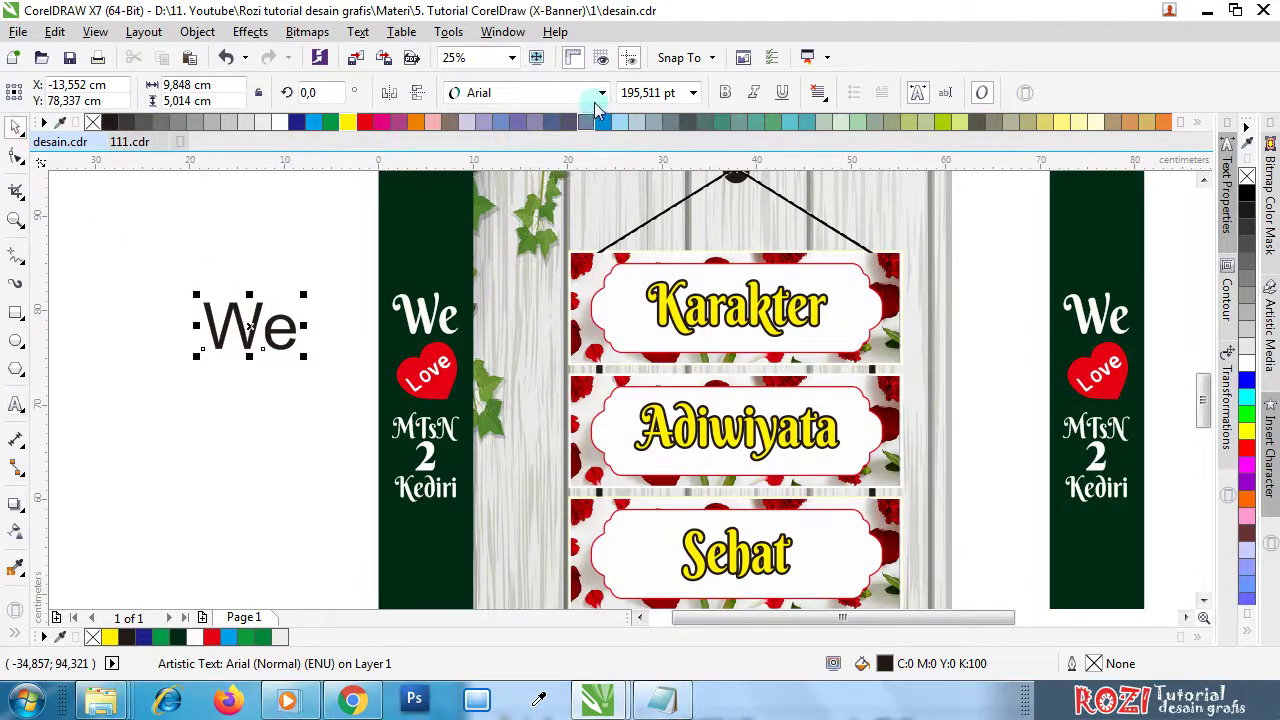
- Set the blank area's "We" text to Berkshire Swash at 163,263 pt, matching the white "We", and shift it closer to the green strip
left_click(595, 93)
left_click(543, 143)
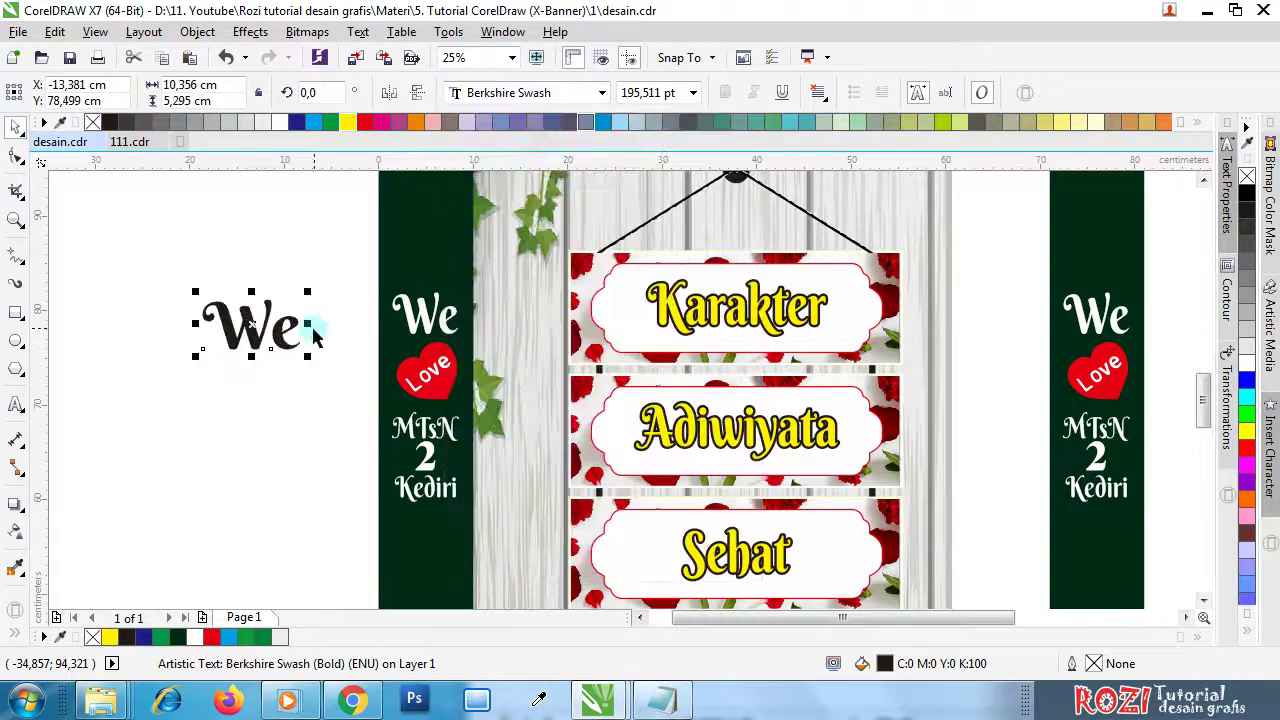
left_click(425, 315)
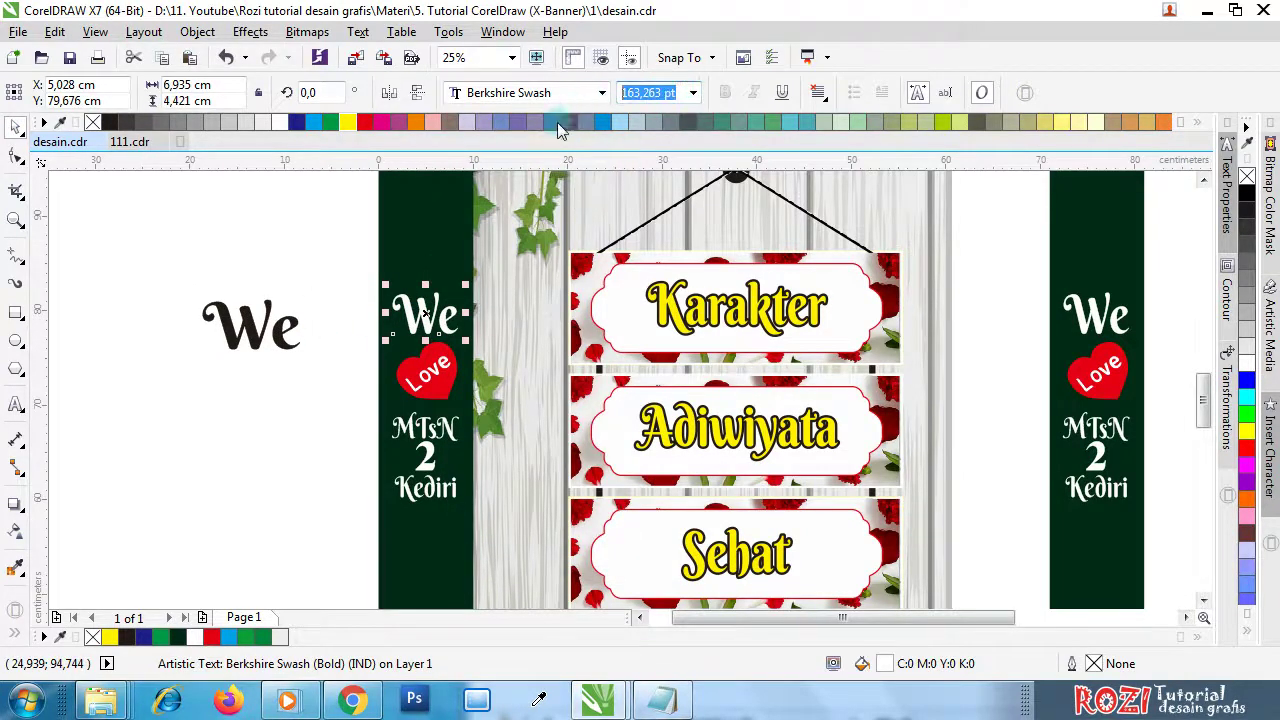
key("Escape")
left_click(280, 336)
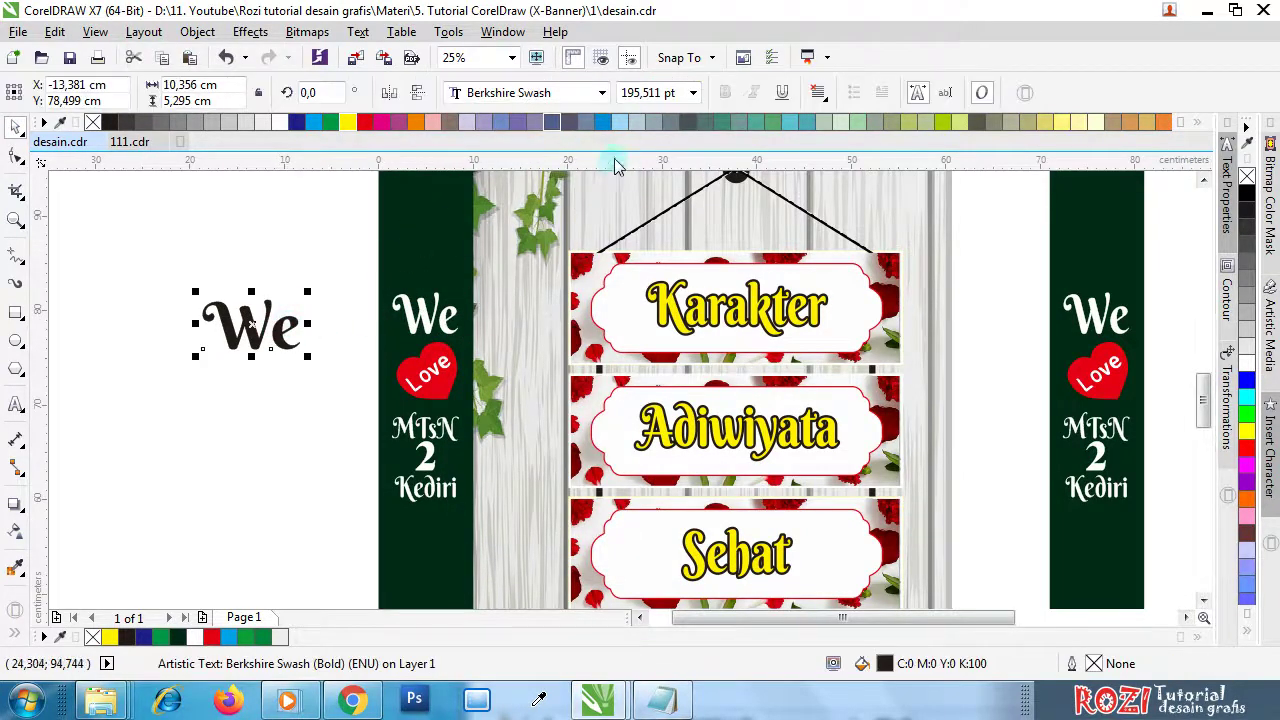
left_click(648, 92)
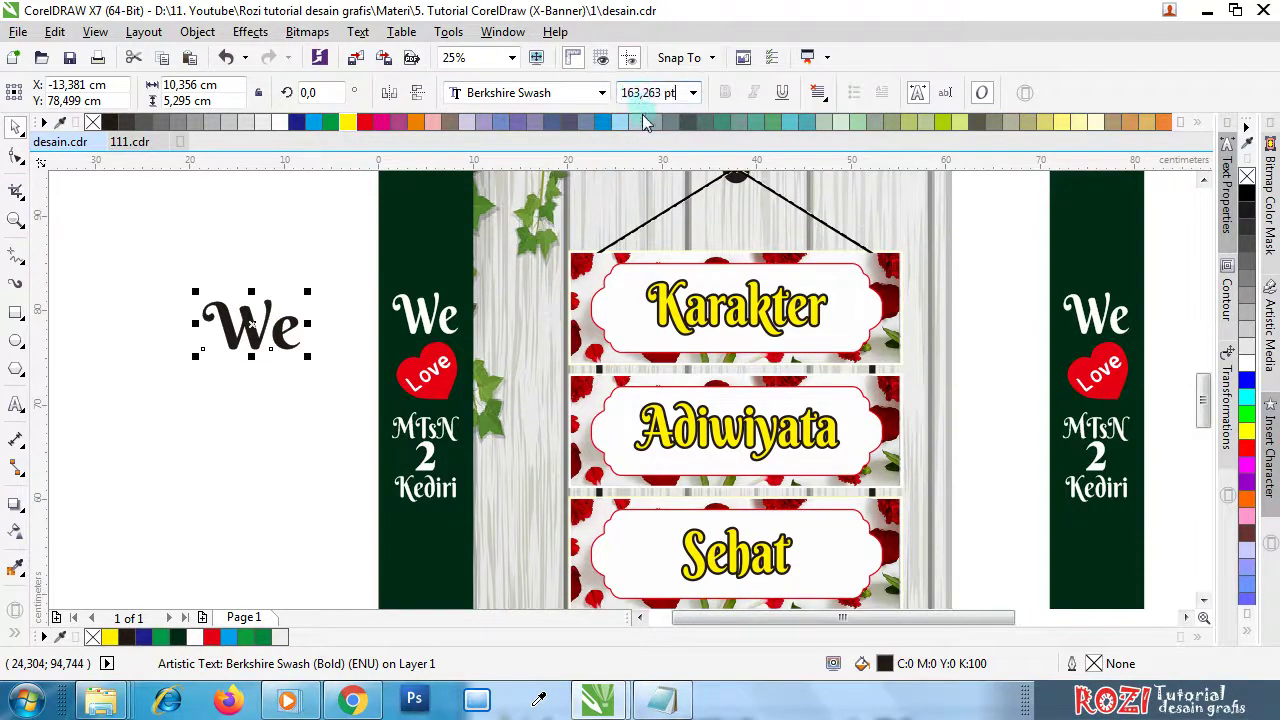
left_click_drag(257, 329, 288, 331)
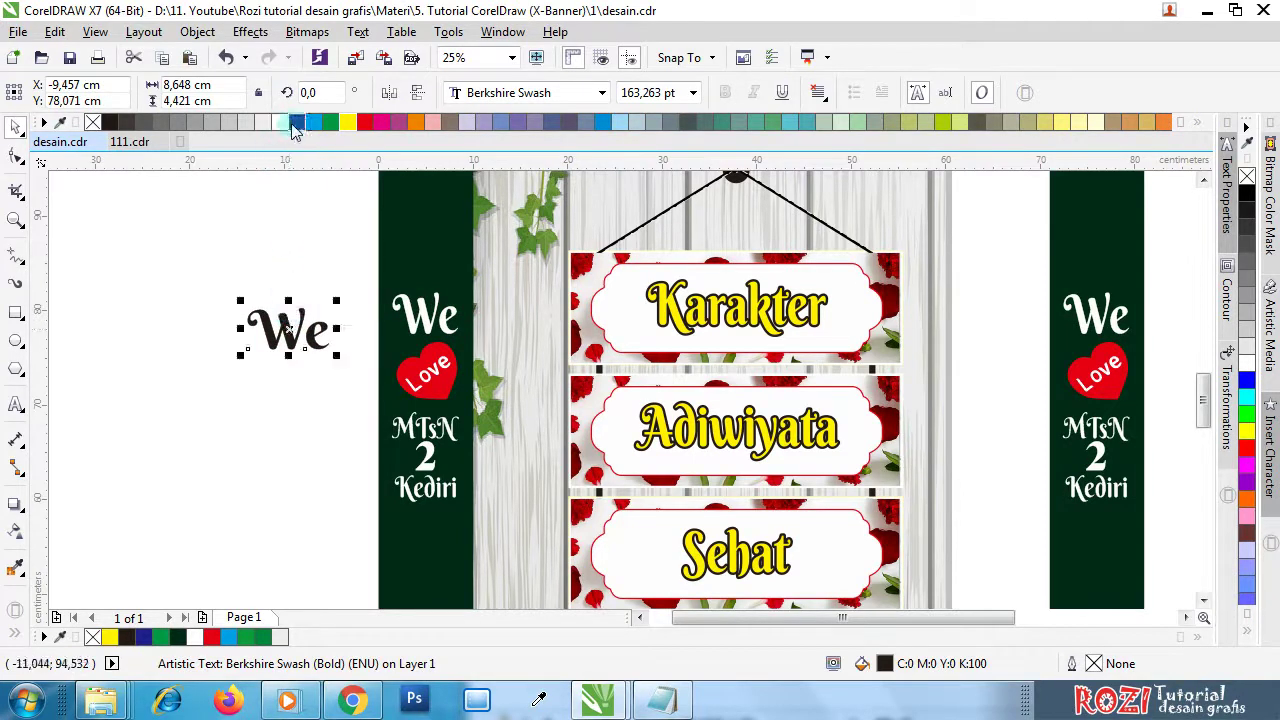
- Fill the new "We" text with blue (C100 M100 Y0 K0) and place it level with the white "We" on the strip
left_click(293, 122)
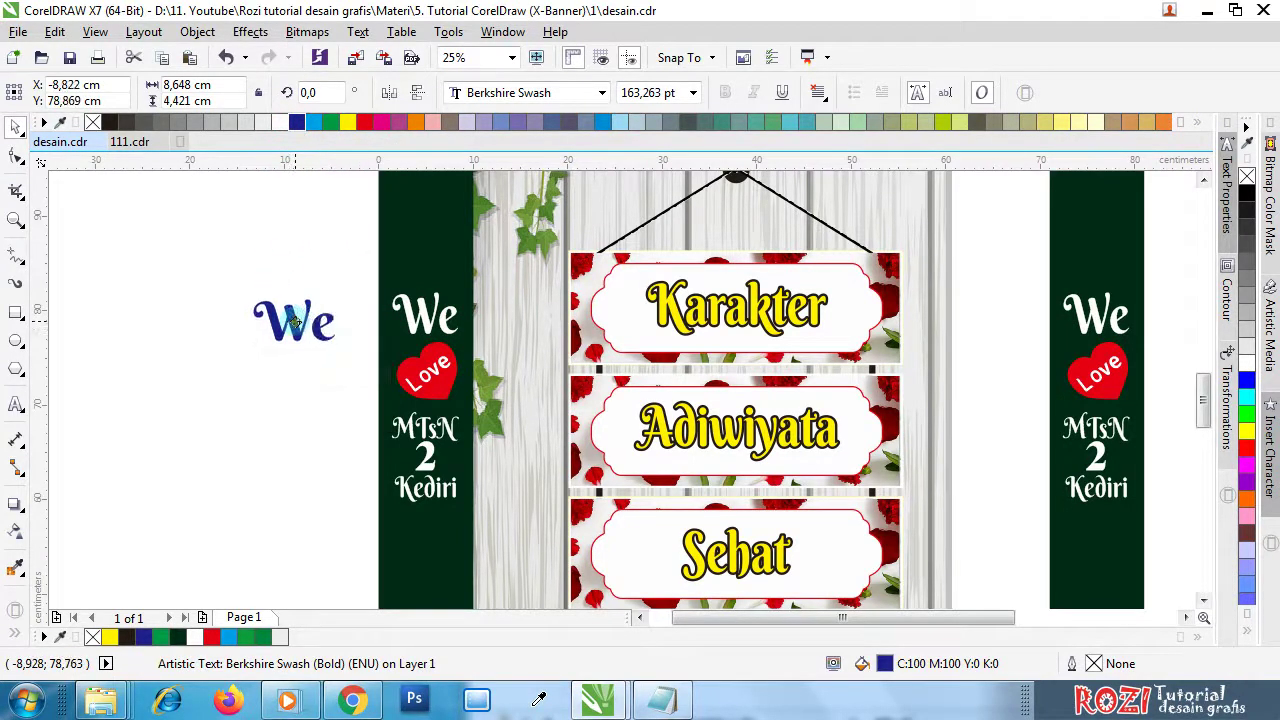
left_click_drag(293, 322, 293, 316)
left_click(330, 374)
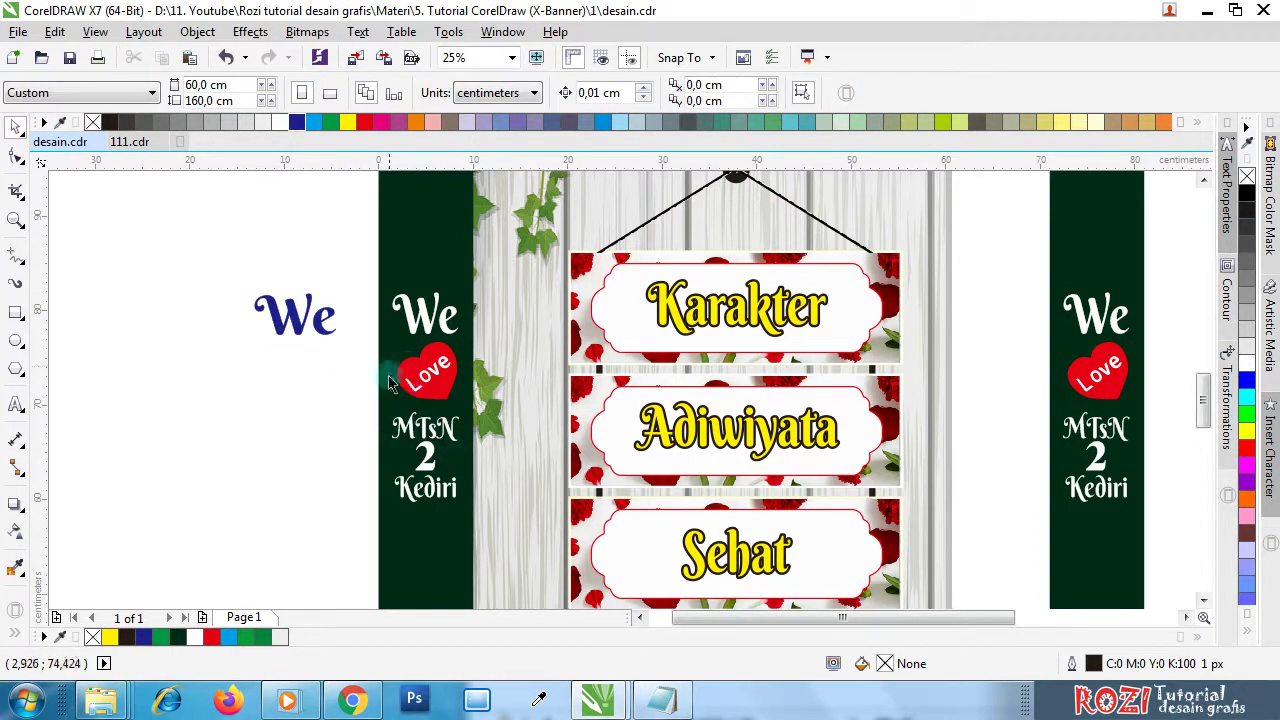
- Draw a basic heart shape about 6.8 by 5.5 cm below the blue "We" text
scroll(364, 370, "up", 2)
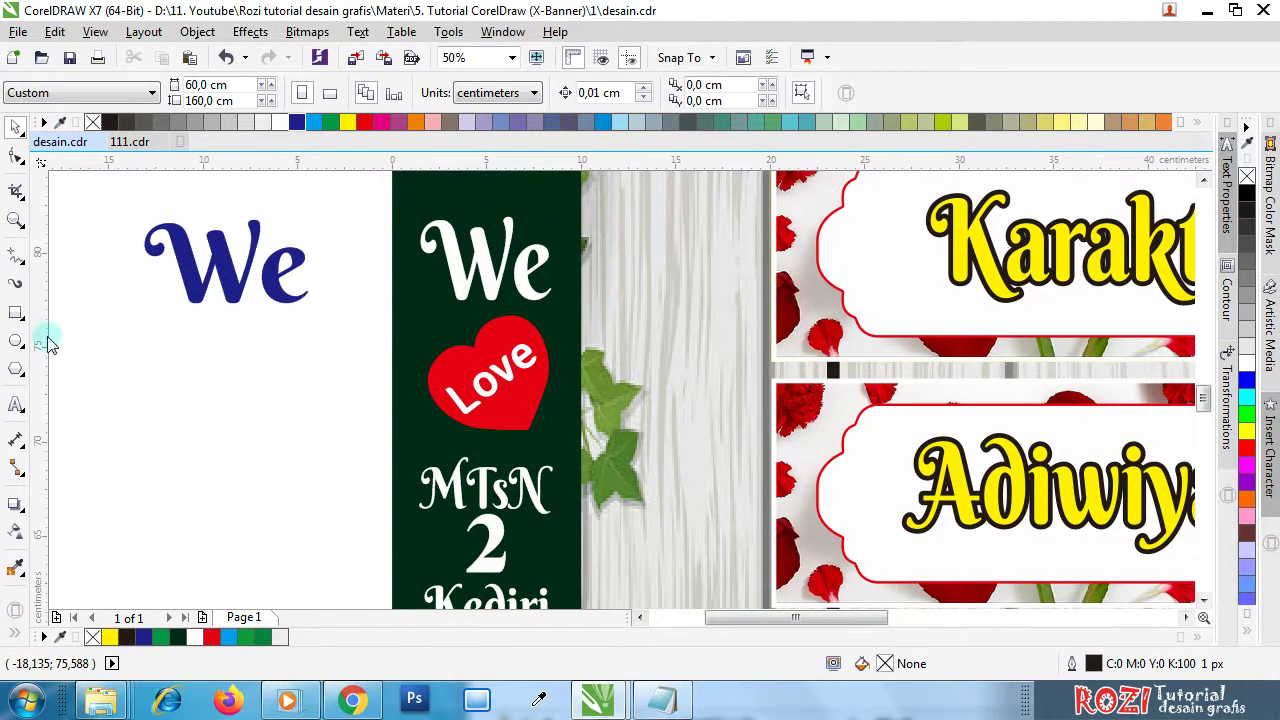
left_click(26, 378)
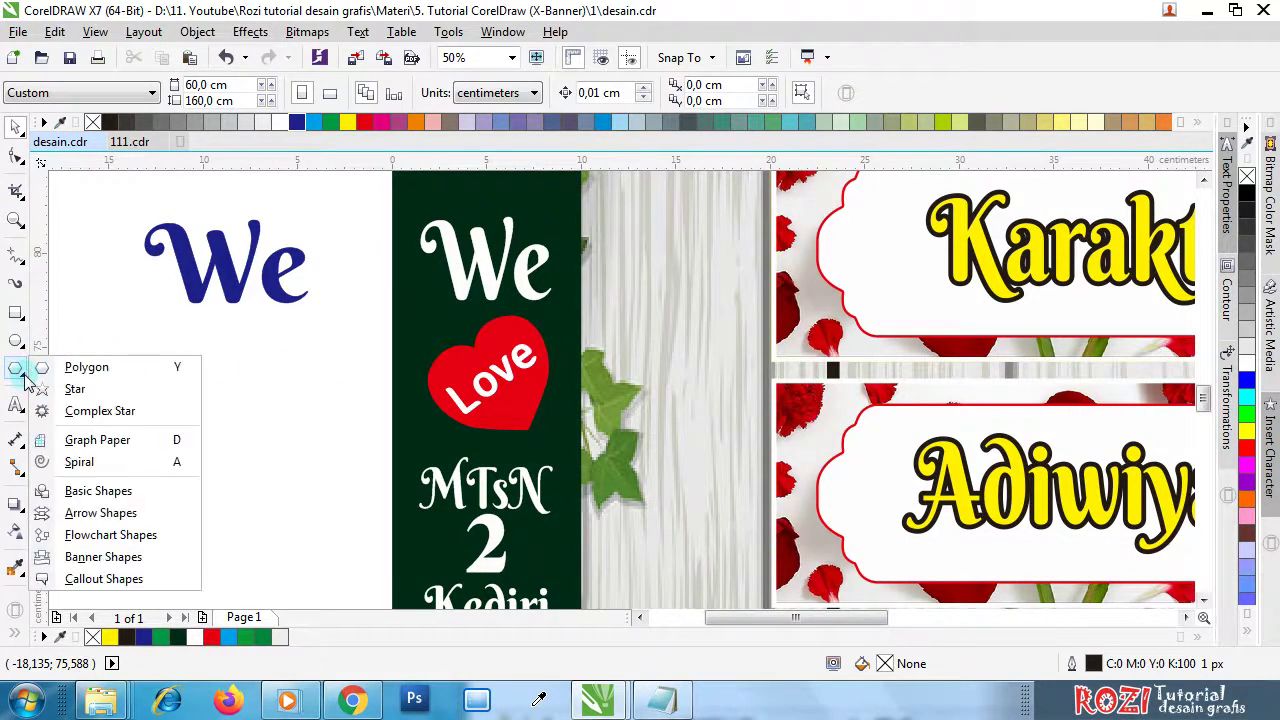
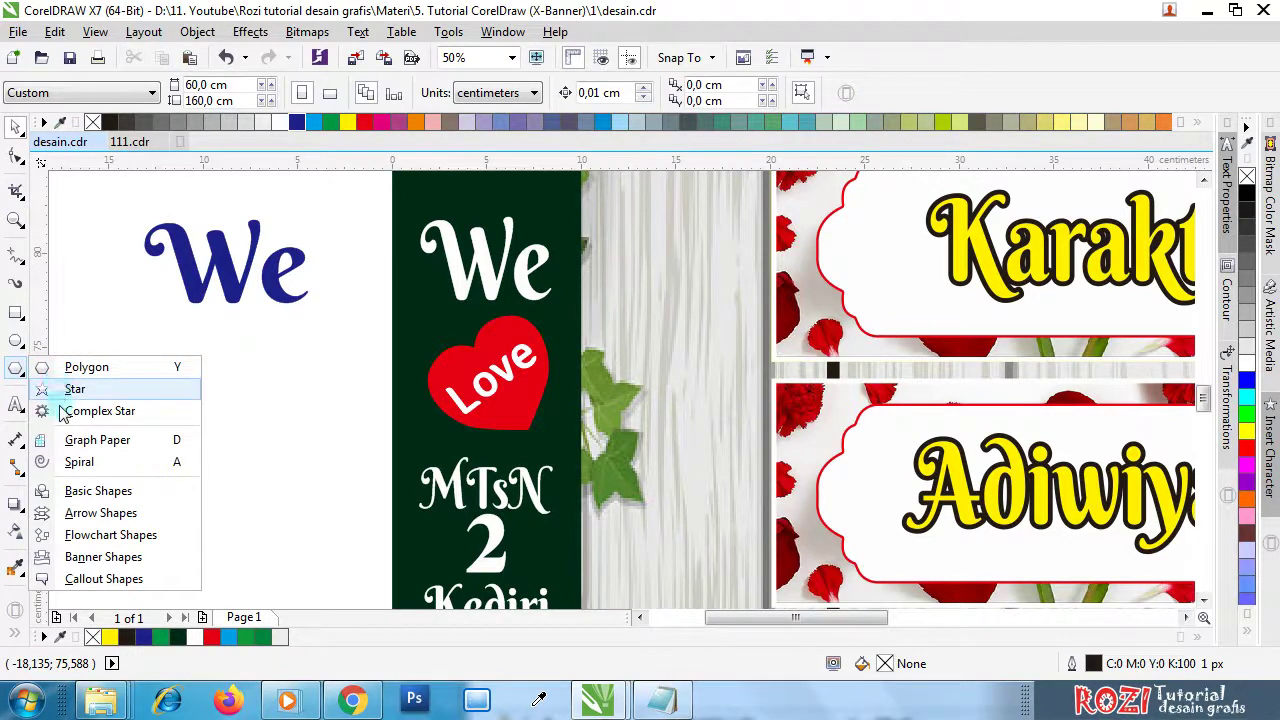
left_click(97, 491)
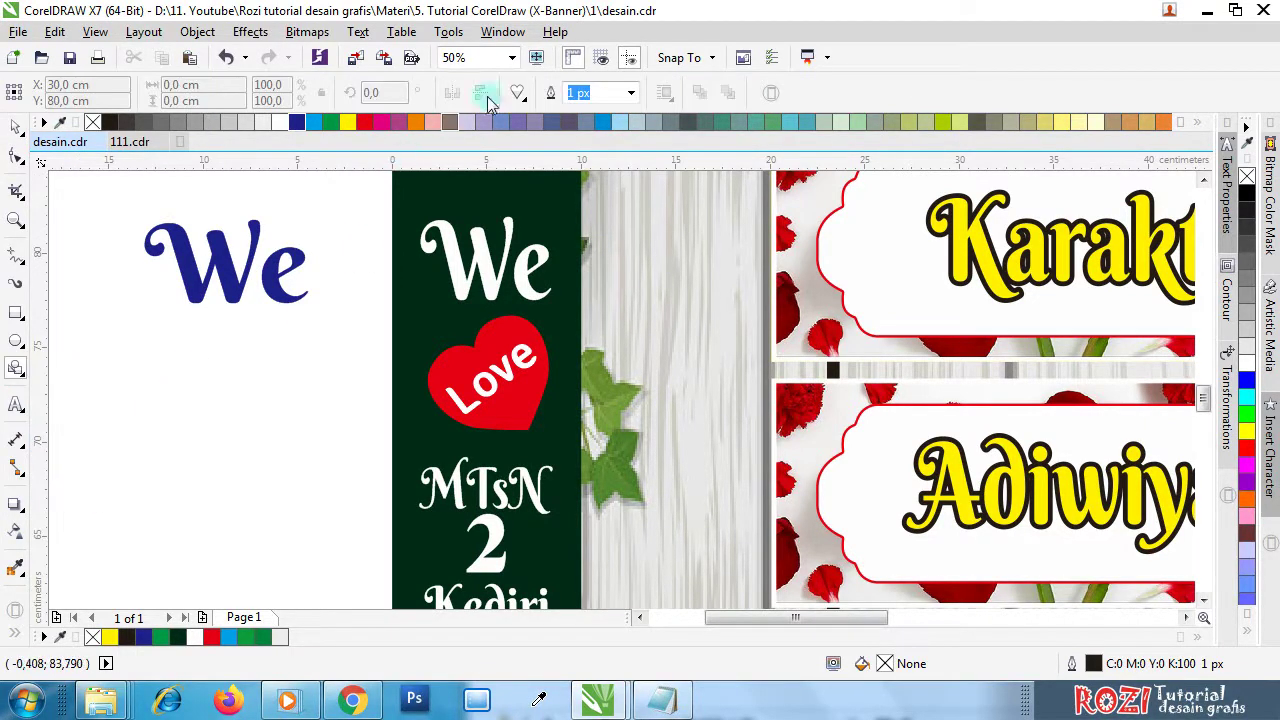
left_click(522, 97)
left_click(555, 181)
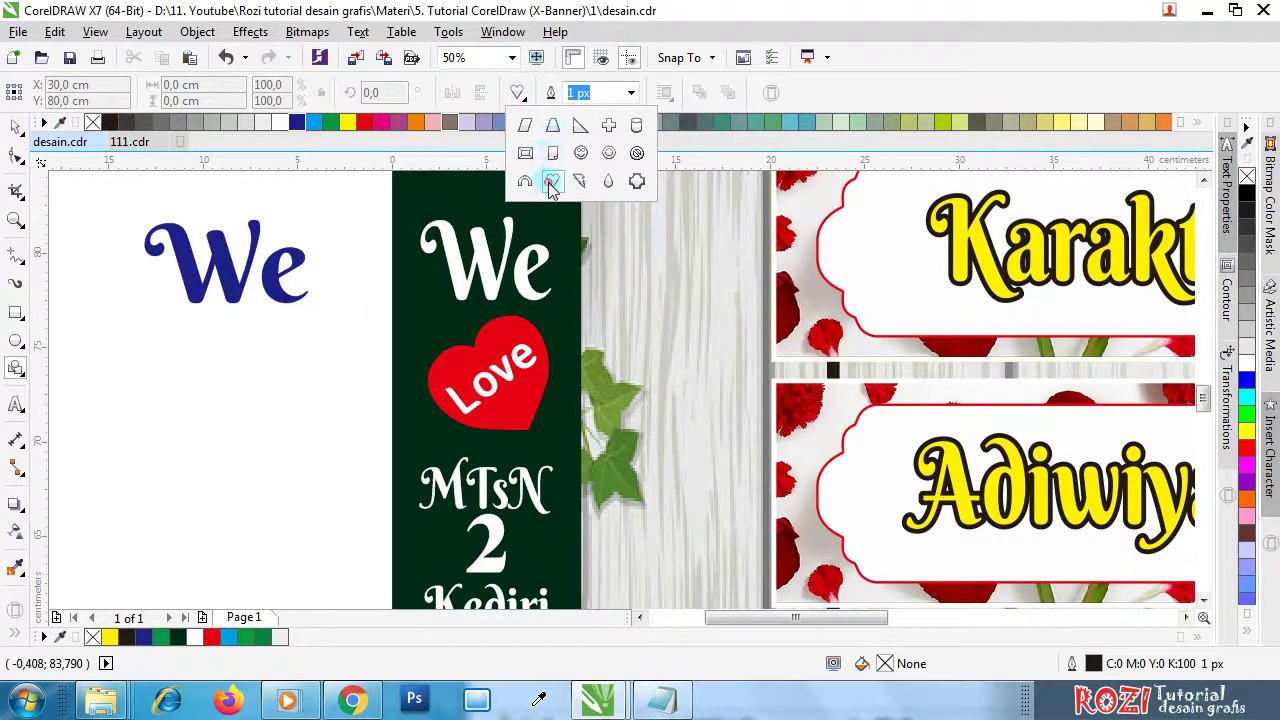
left_click_drag(153, 357, 283, 463)
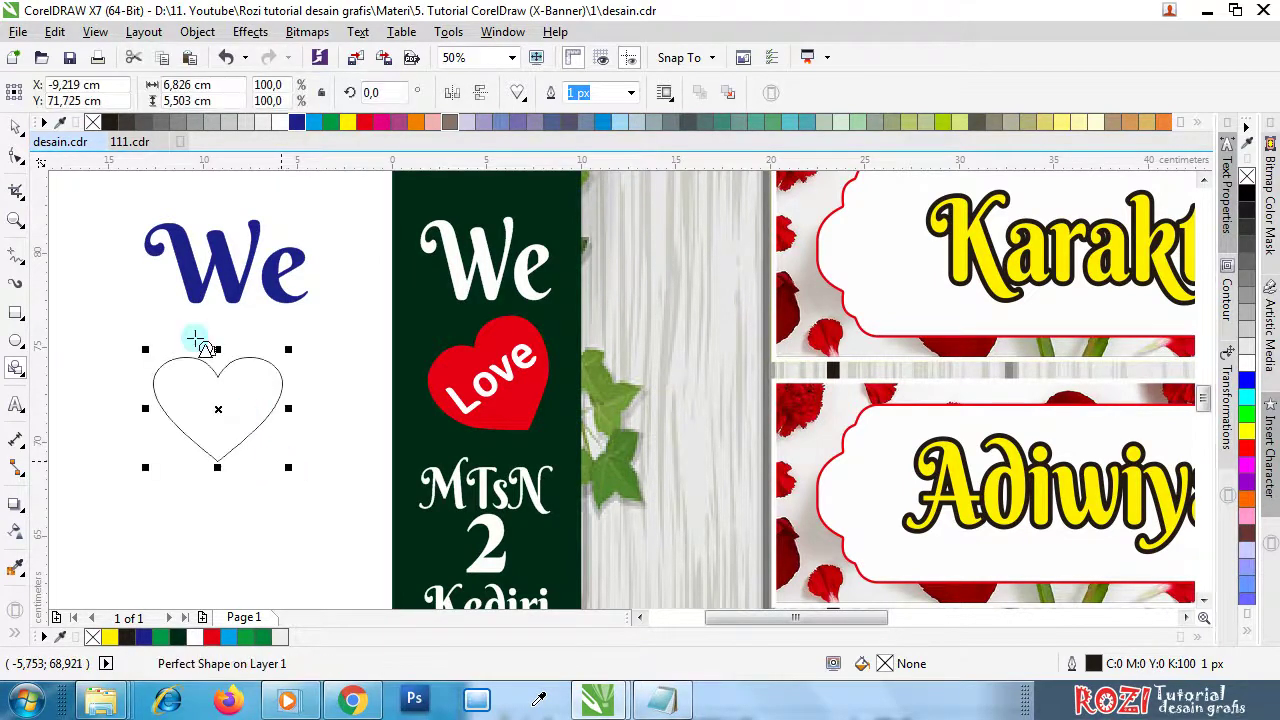
- Move the heart towards the green strip and rotate it about 29° counterclockwise to match the red heart's tilt
left_click(15, 127)
left_click_drag(264, 410, 344, 380)
left_click(344, 380)
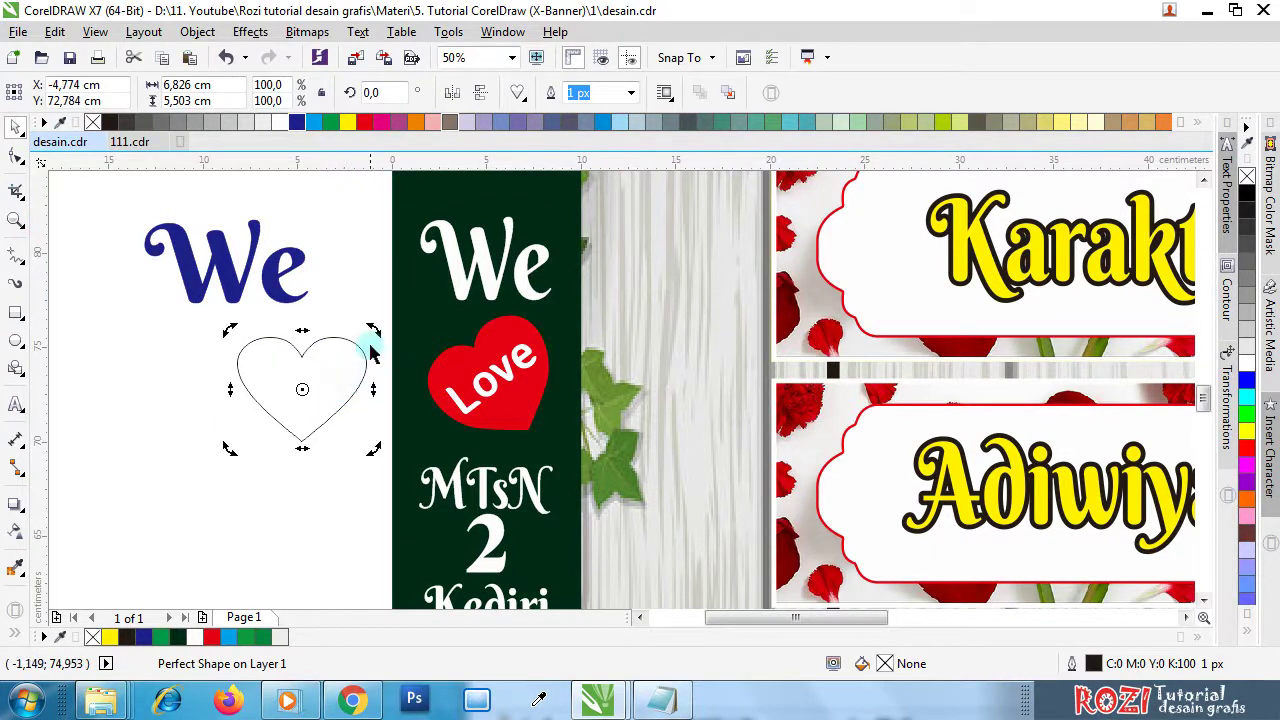
left_click_drag(376, 333, 357, 312)
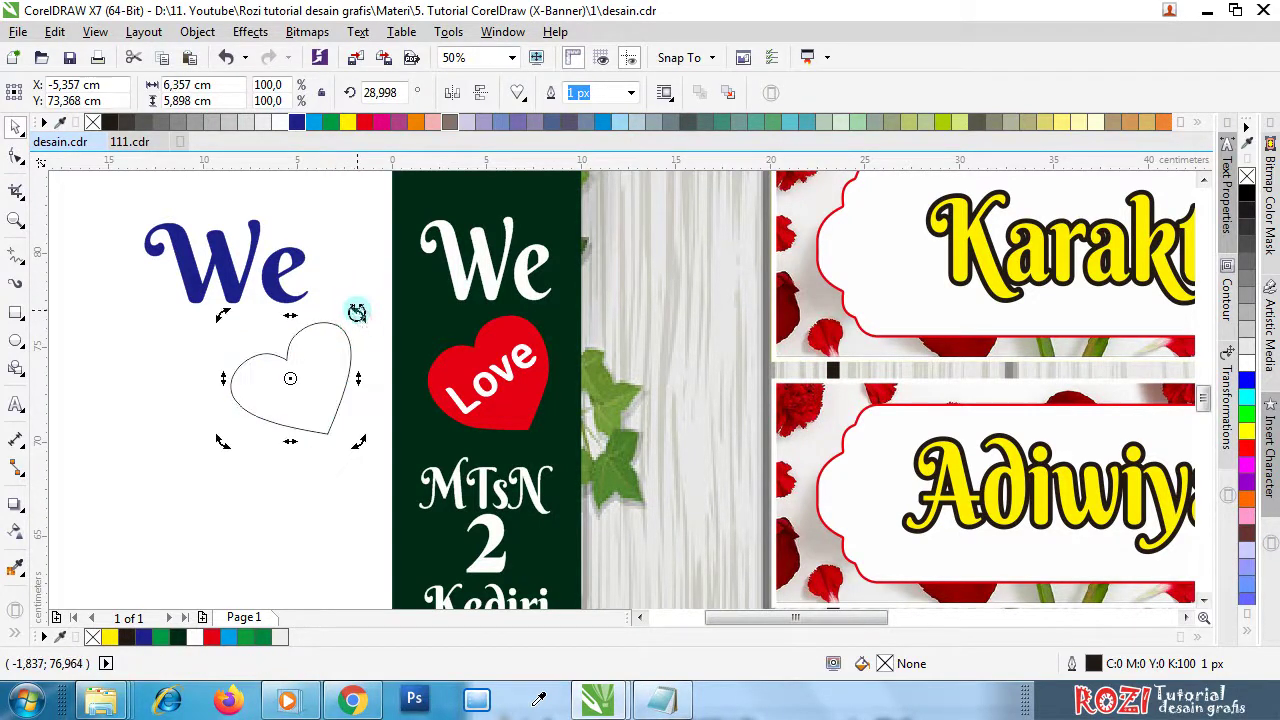
left_click(323, 414)
left_click(327, 393)
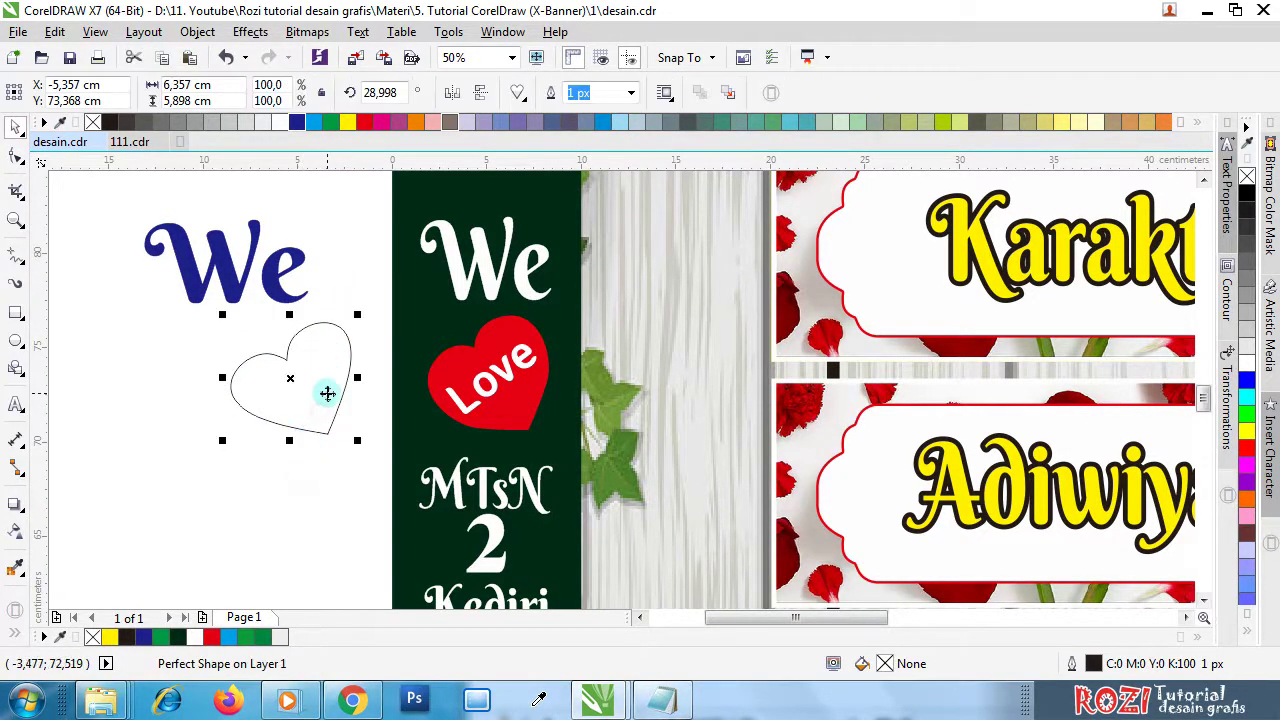
- Move the tilted heart back beneath the blue "We" text and try to align the centres of the two objects
left_click_drag(328, 381, 277, 381)
left_click(284, 290, "shift")
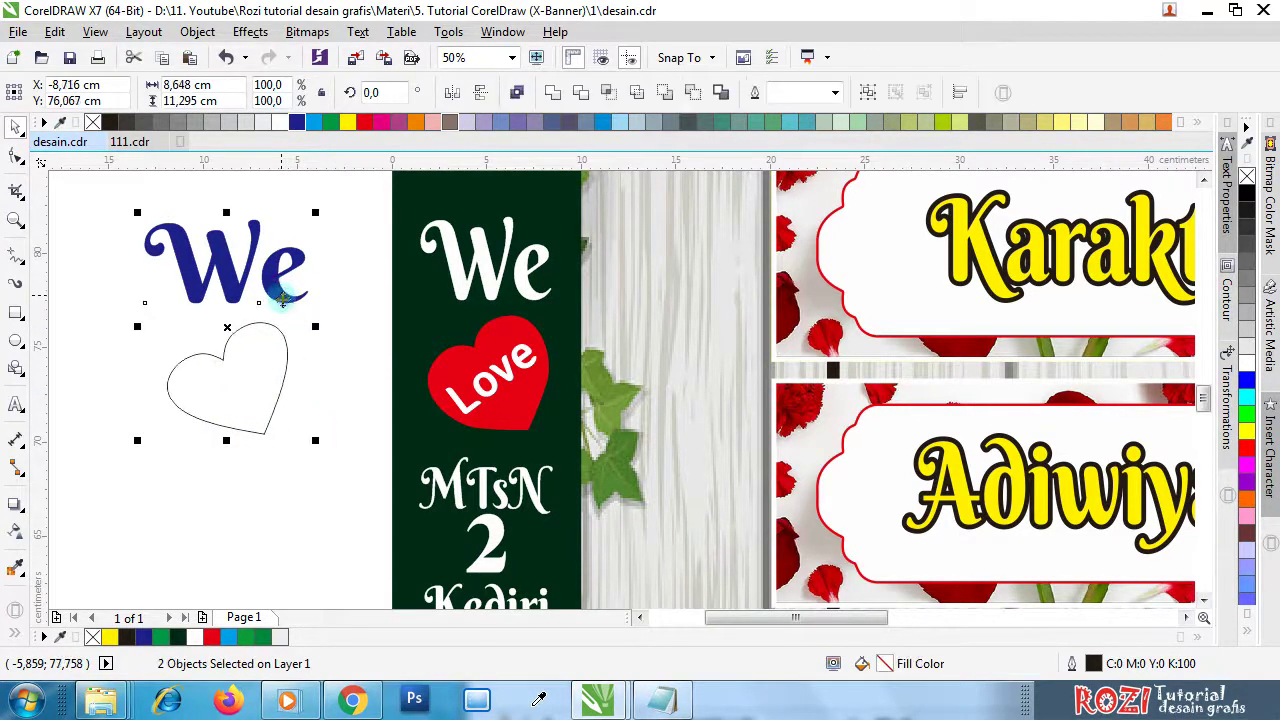
key("e")
key("c")
left_click_drag(257, 333, 260, 434)
left_click(271, 408)
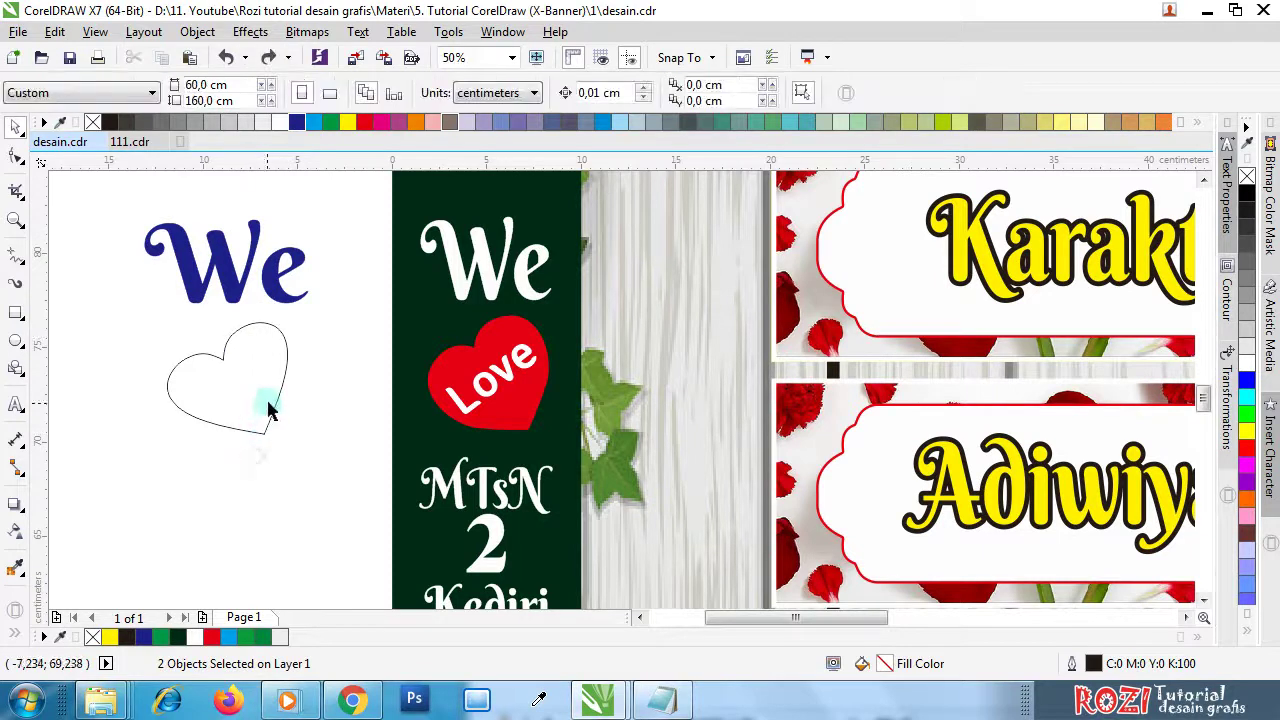
- Duplicate the blue "We" text straight down to just below the heart
scroll(300, 398, "down", 1)
scroll(343, 458, "up", 1)
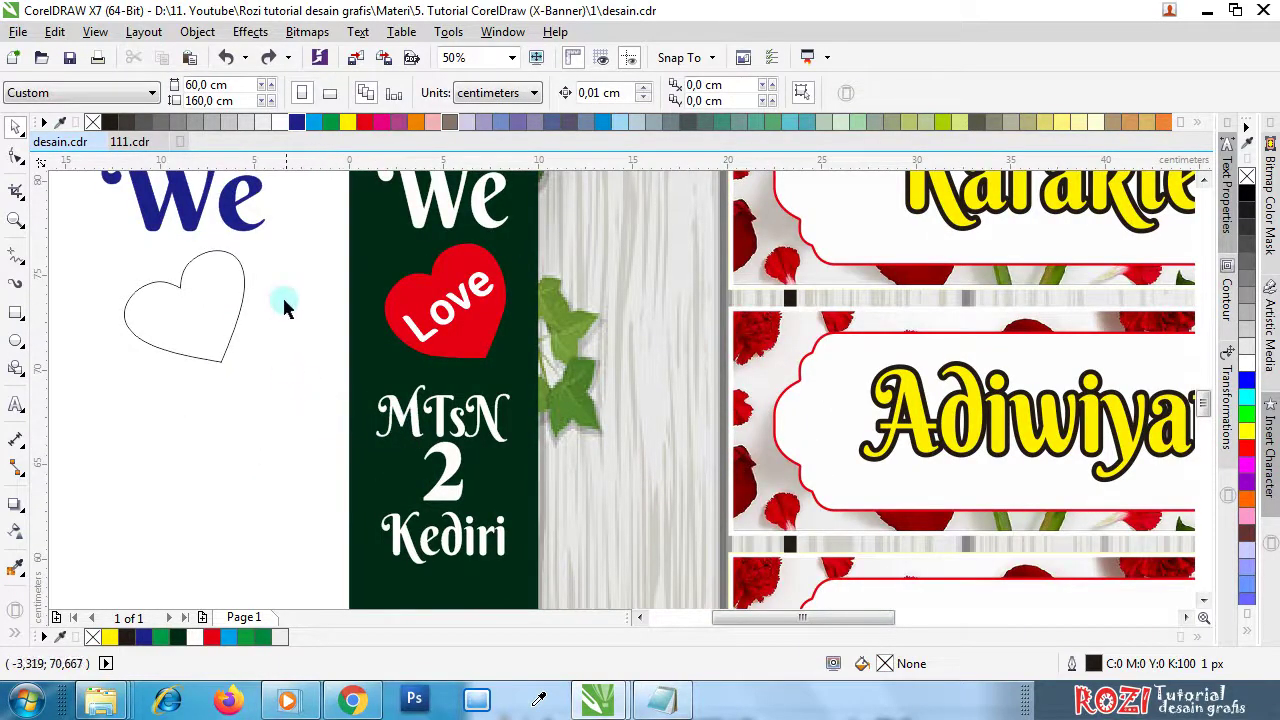
left_click_drag(236, 228, 237, 459)
right_click(237, 459)
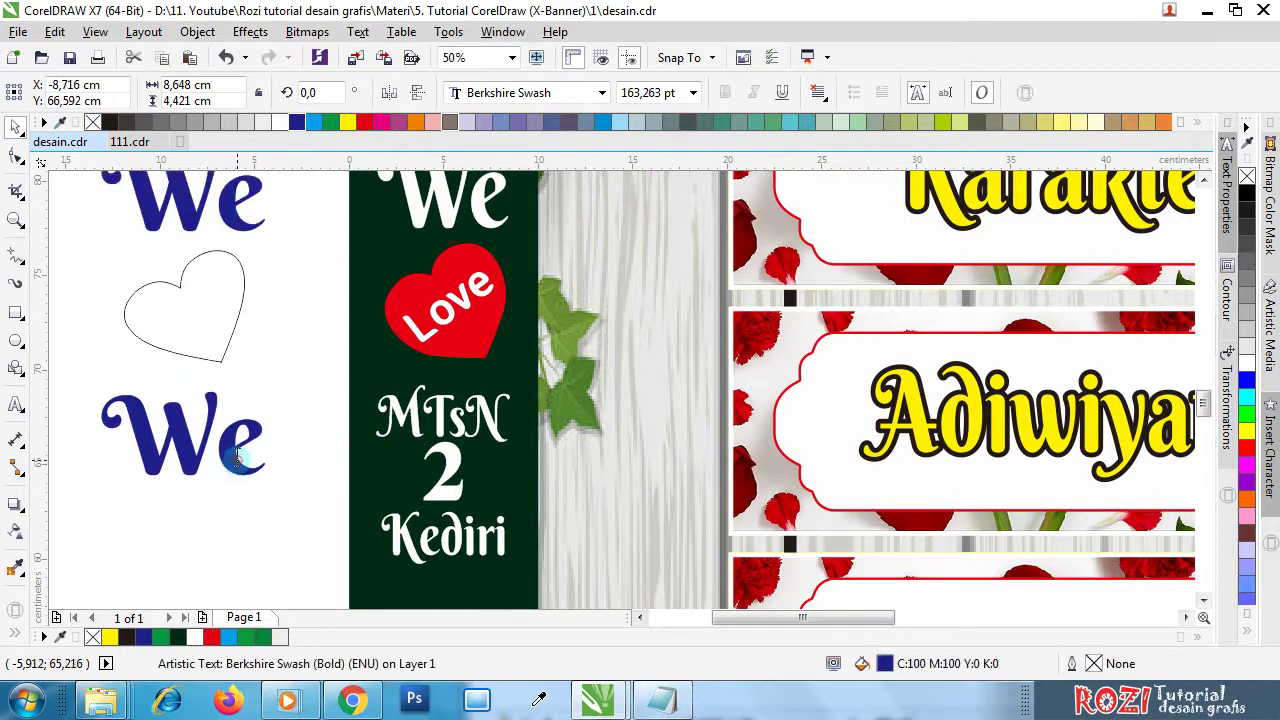
- Replace the duplicated text with three lines reading "MTsN", "2" and "Kediri"
double_click(217, 457)
double_click(218, 447)
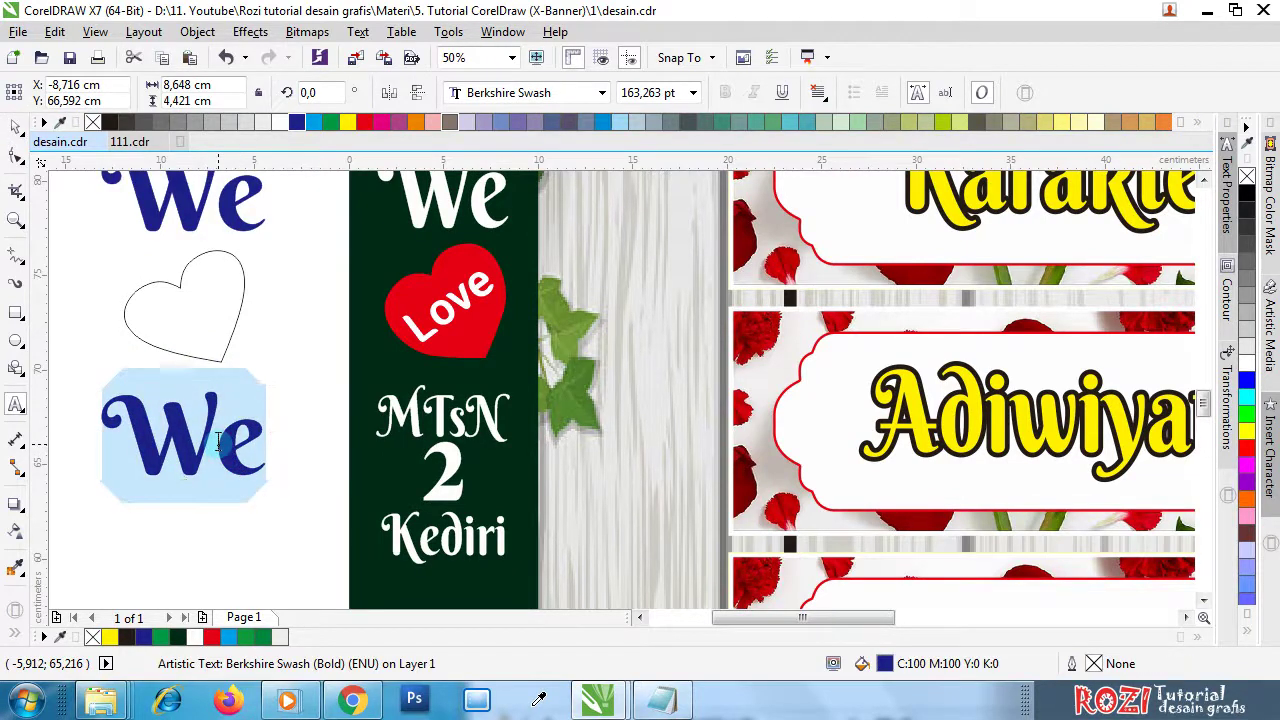
type("m")
key("BackSpace")
type("M")
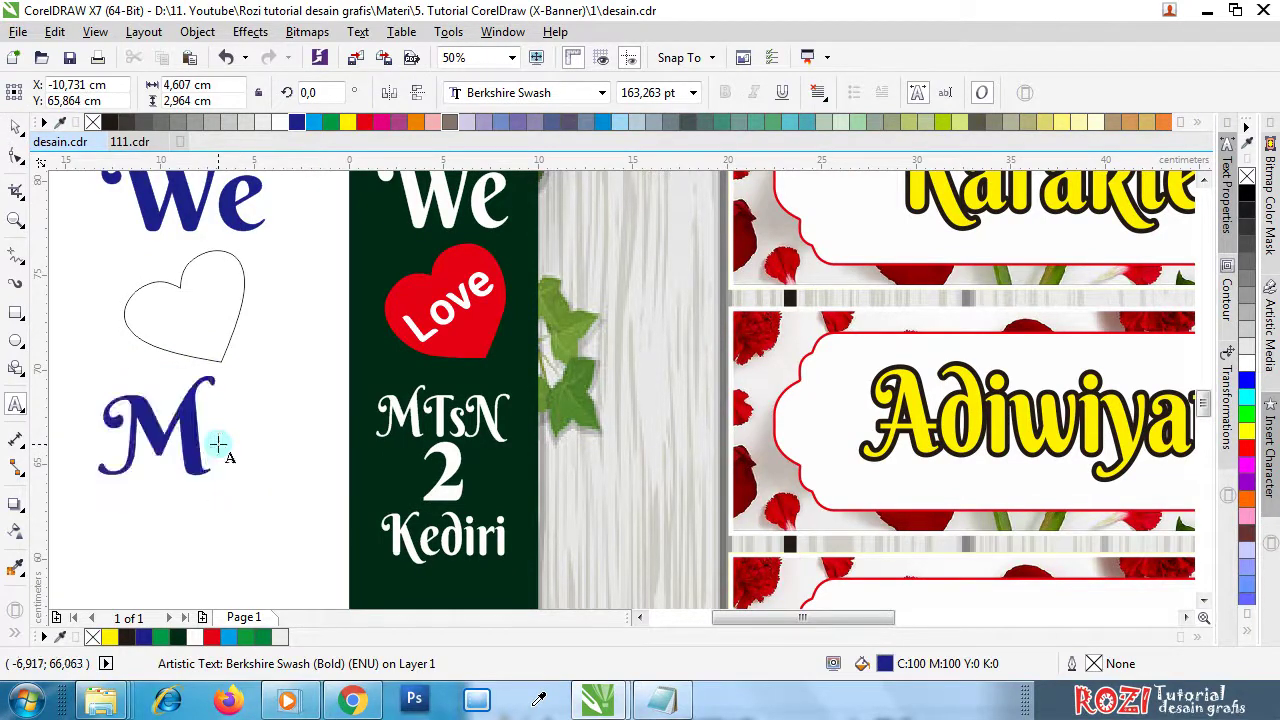
type("TsN")
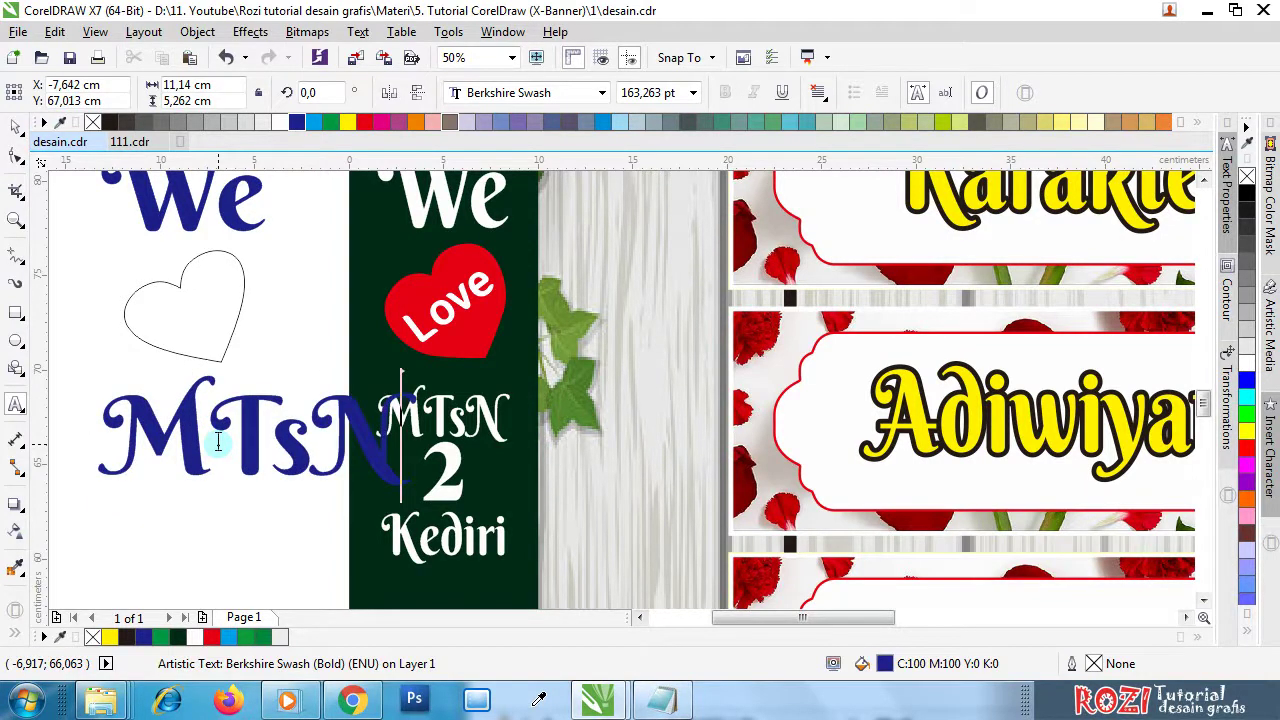
key("Return")
type("2")
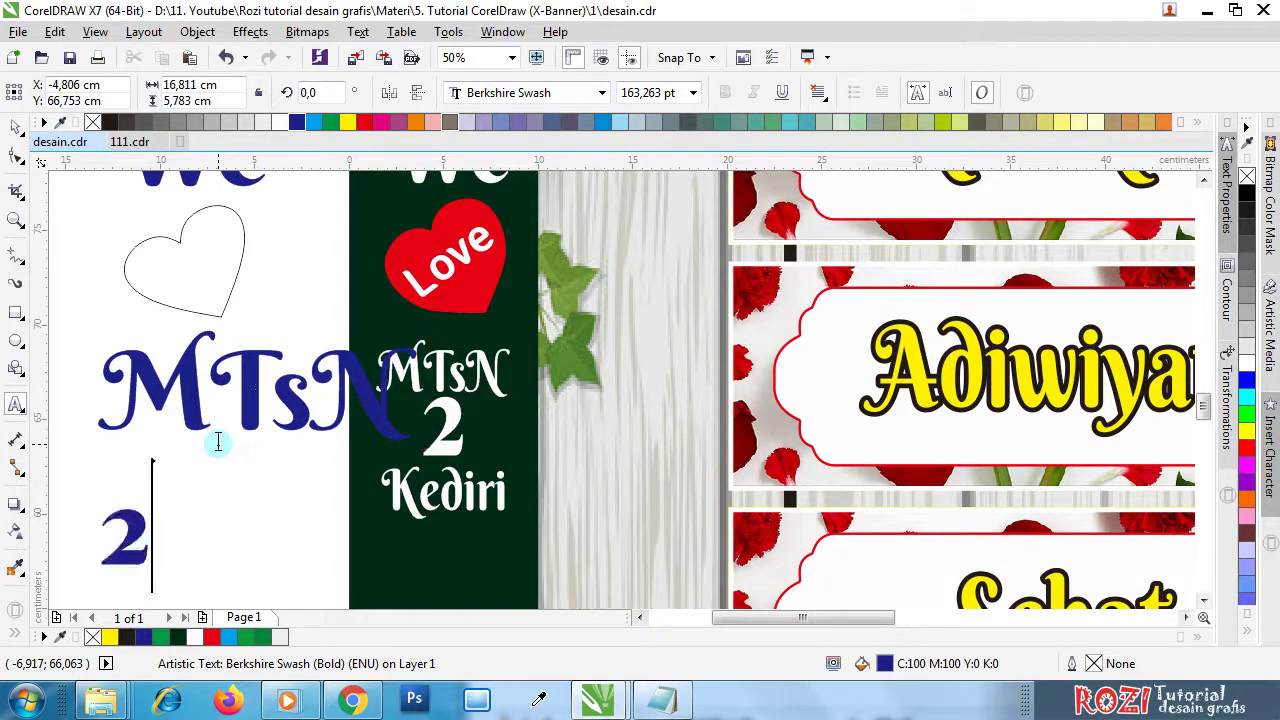
key("Return")
type("K")
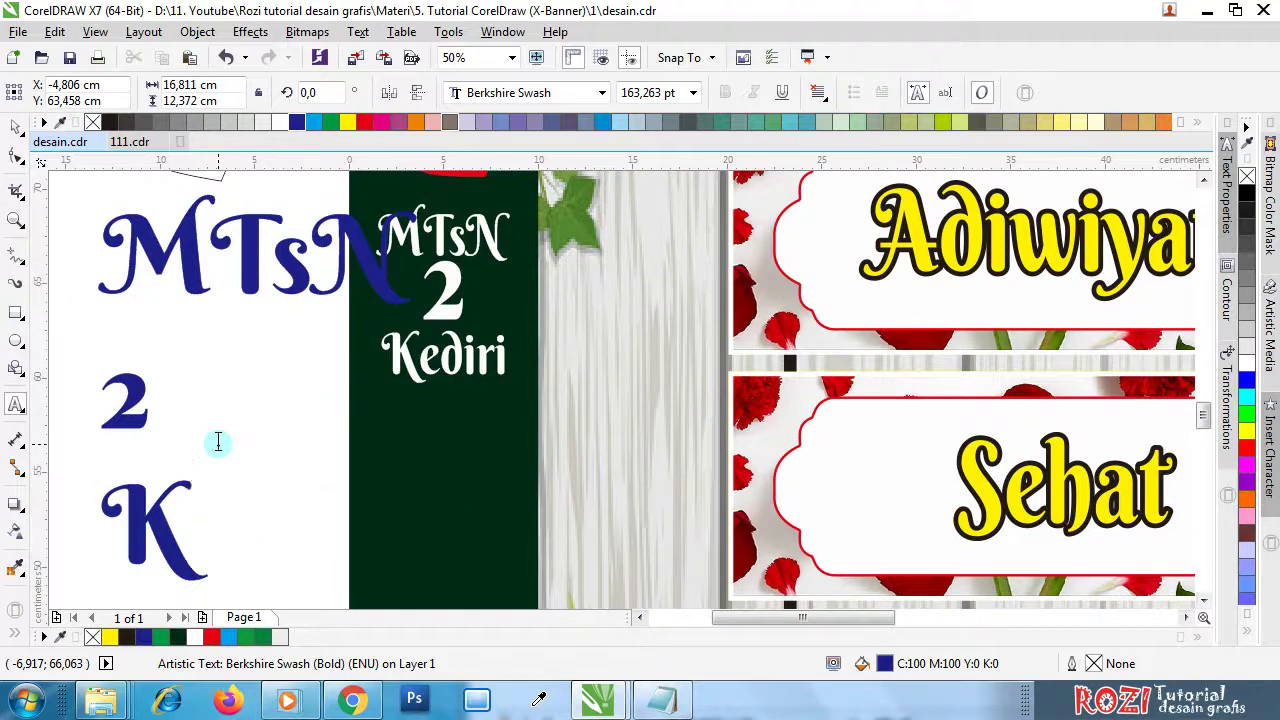
type("ediri")
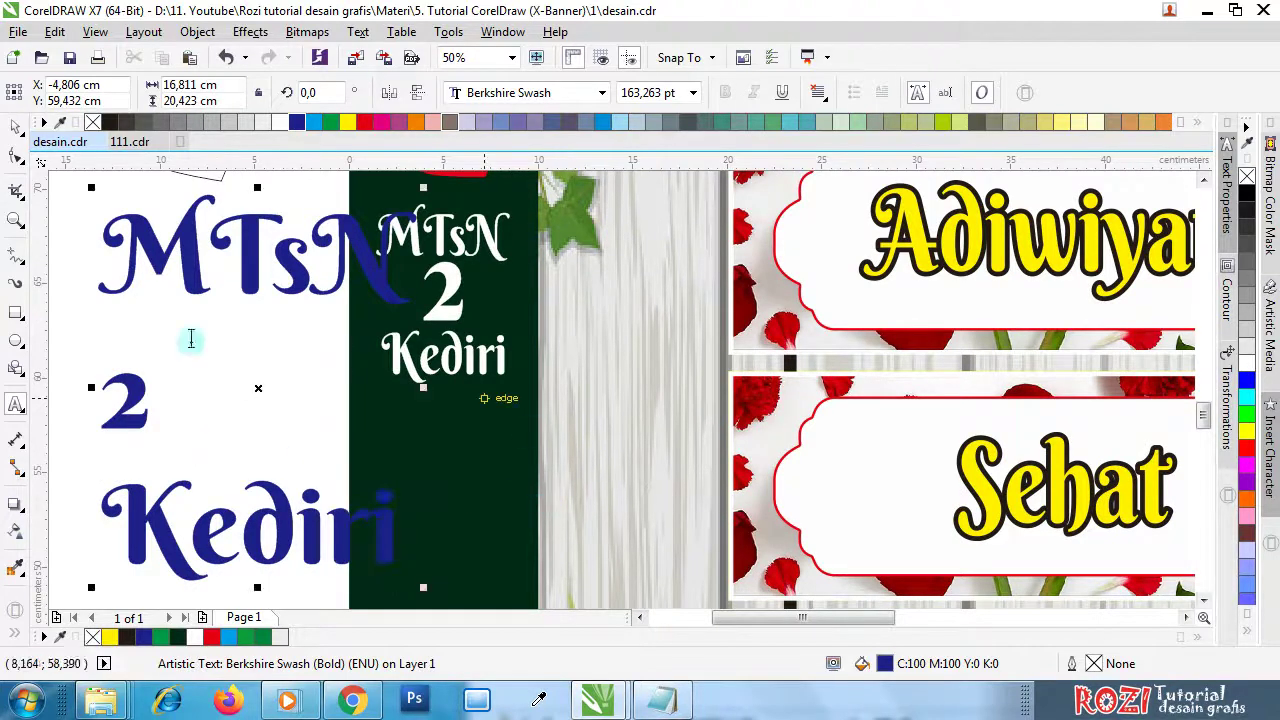
- Centre-align the lines of the "MTsN 2 Kediri" text
left_click(15, 127)
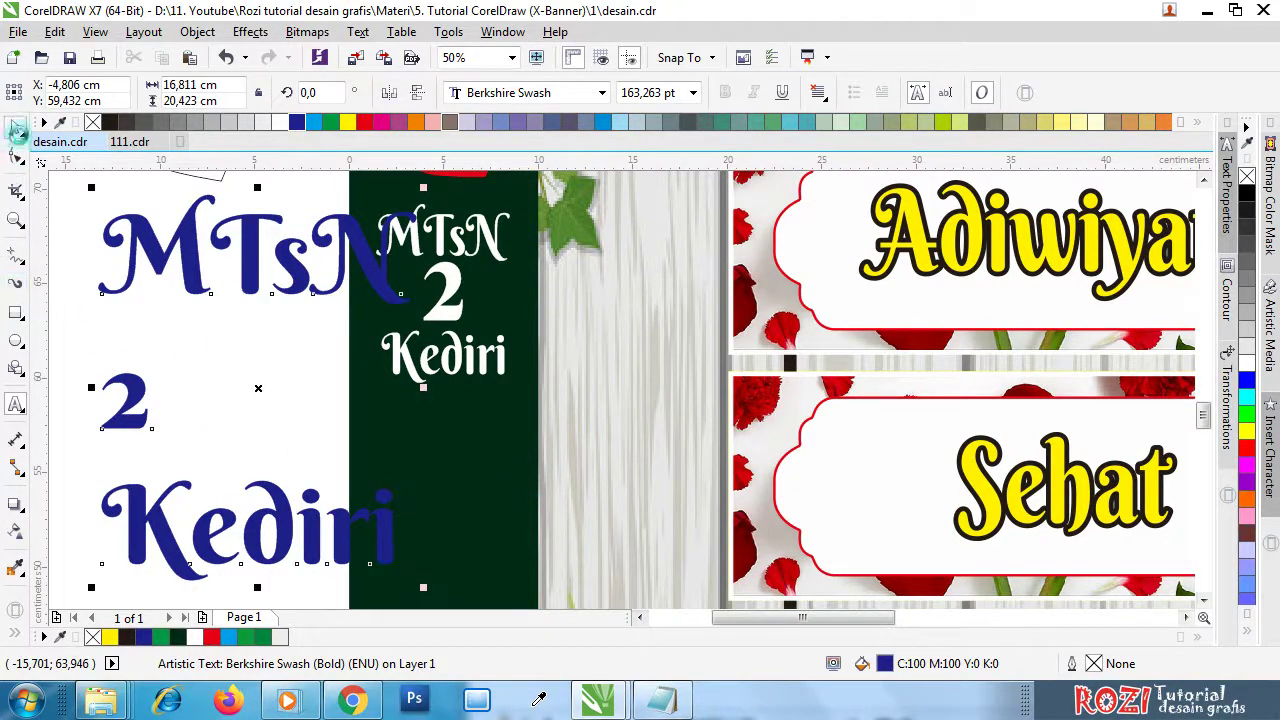
left_click(824, 100)
left_click(860, 160)
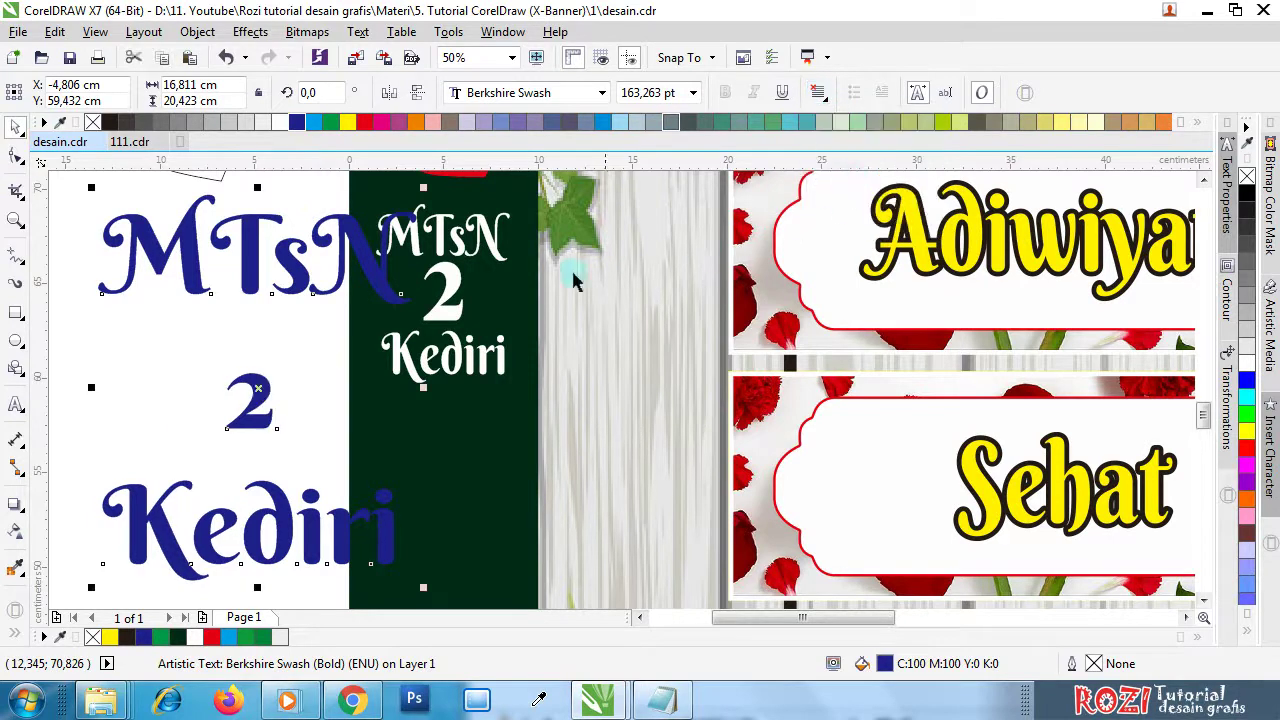
- Tighten the line spacing of the "MTsN 2 Kediri" text to 60% of character height, trying 30% and 70% first
left_click(1226, 215)
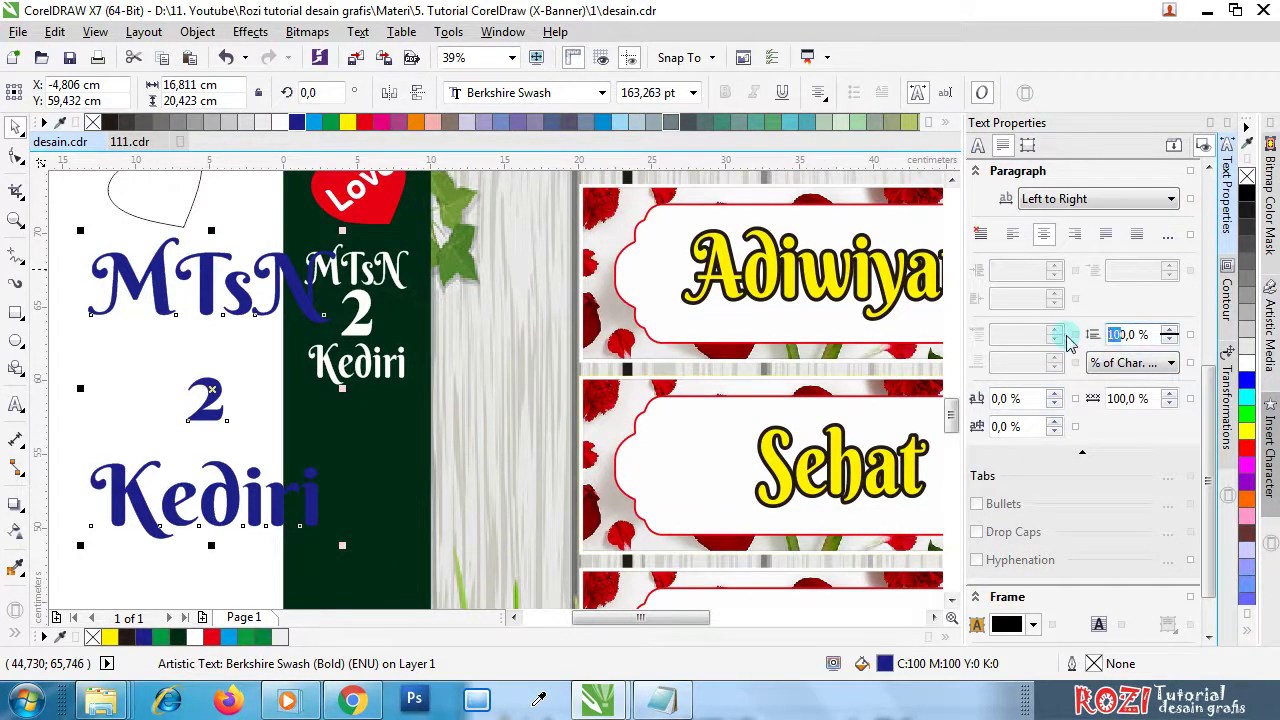
key("Return")
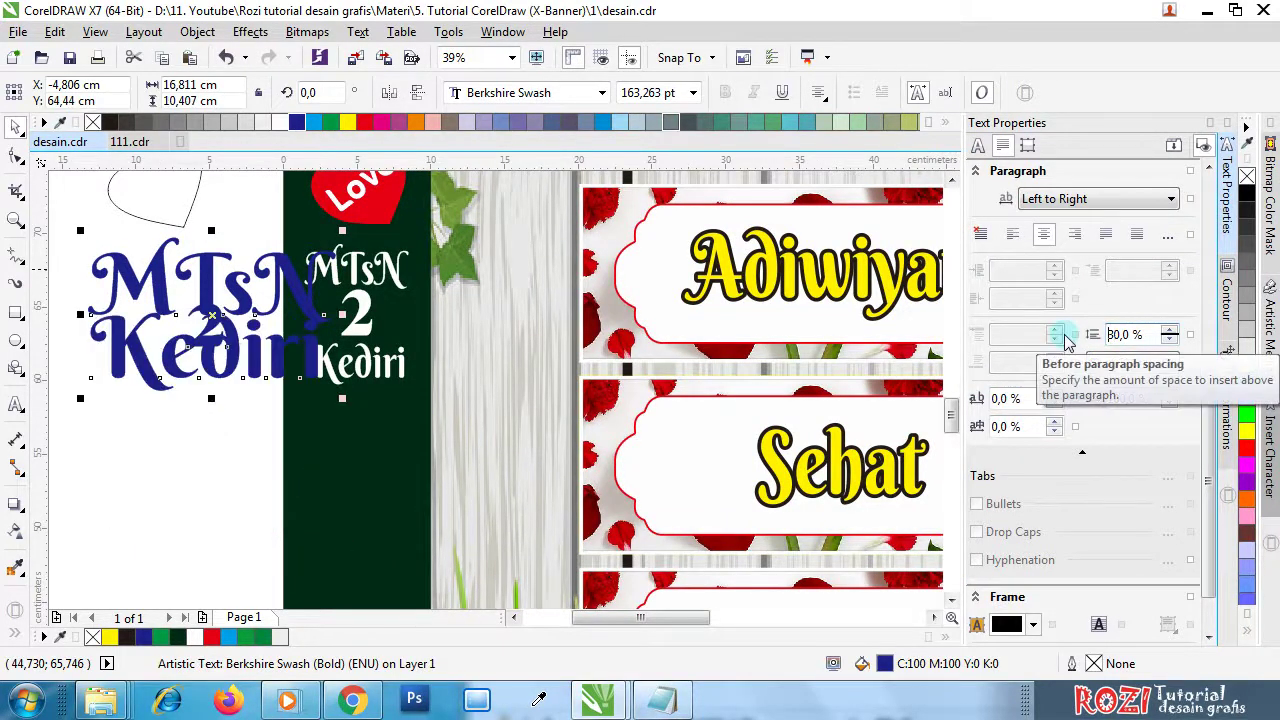
double_click(1120, 338)
type("70")
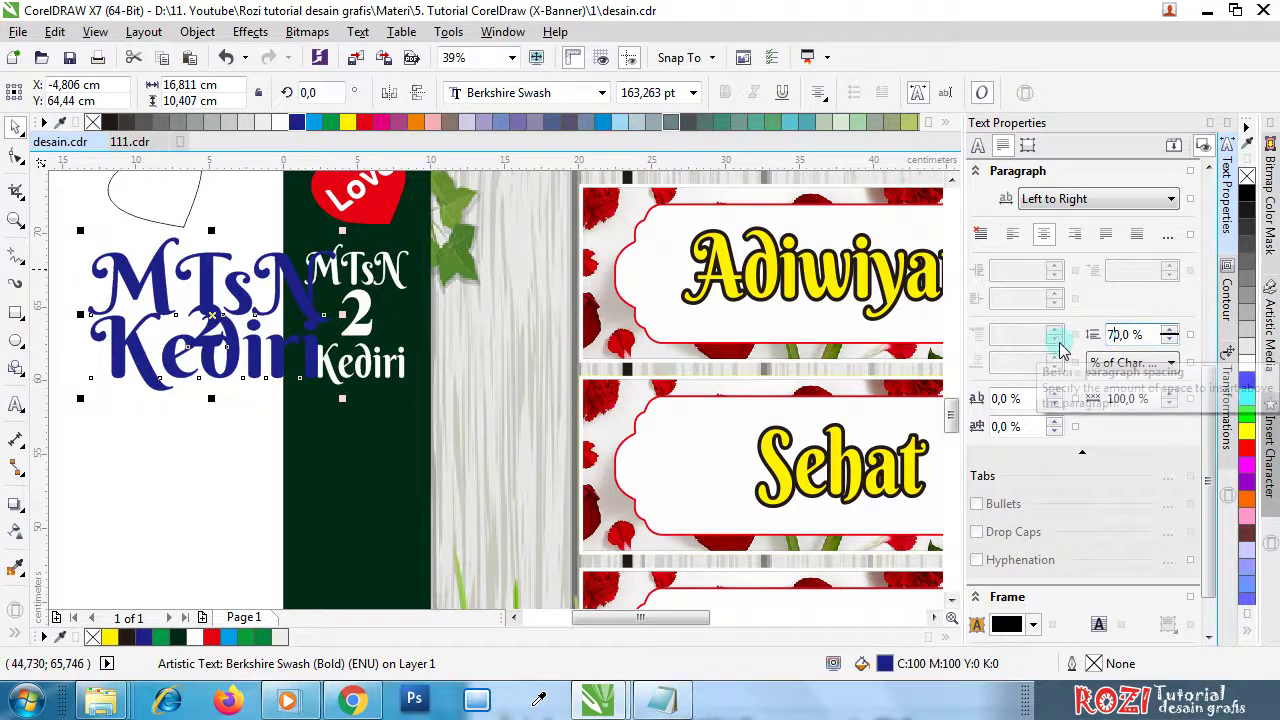
key("Return")
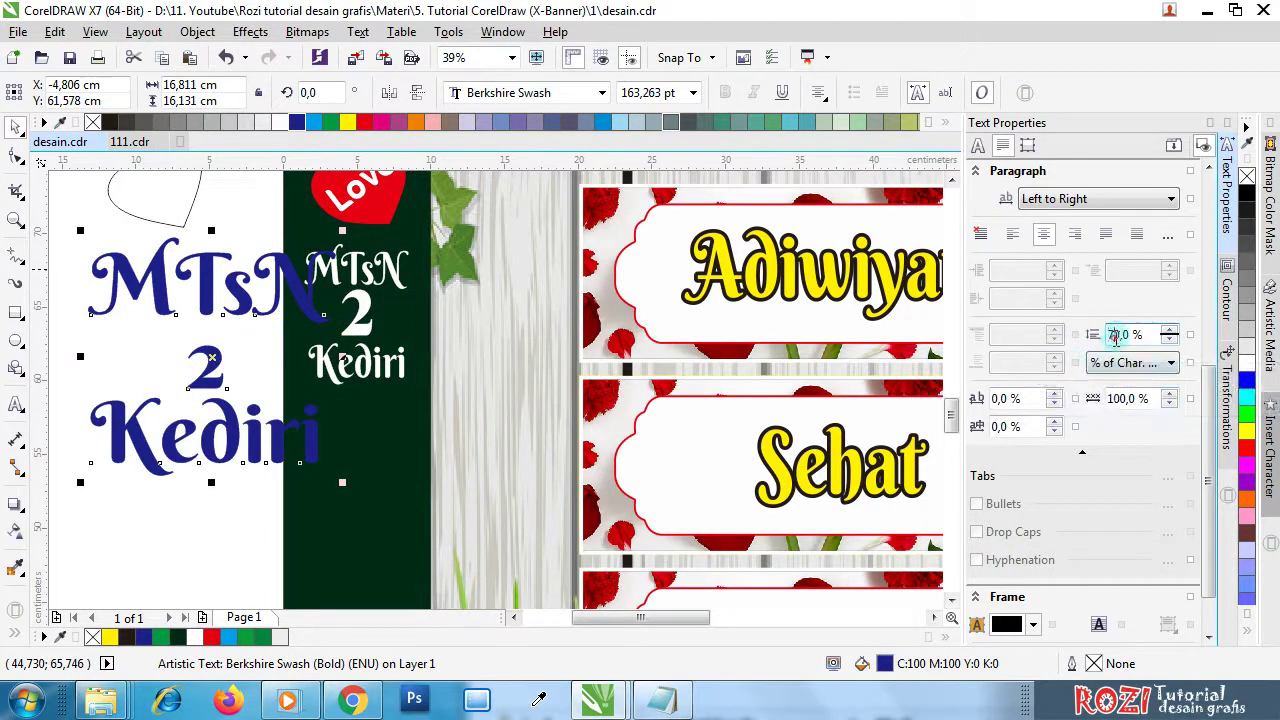
scroll(1112, 335, "down", 1)
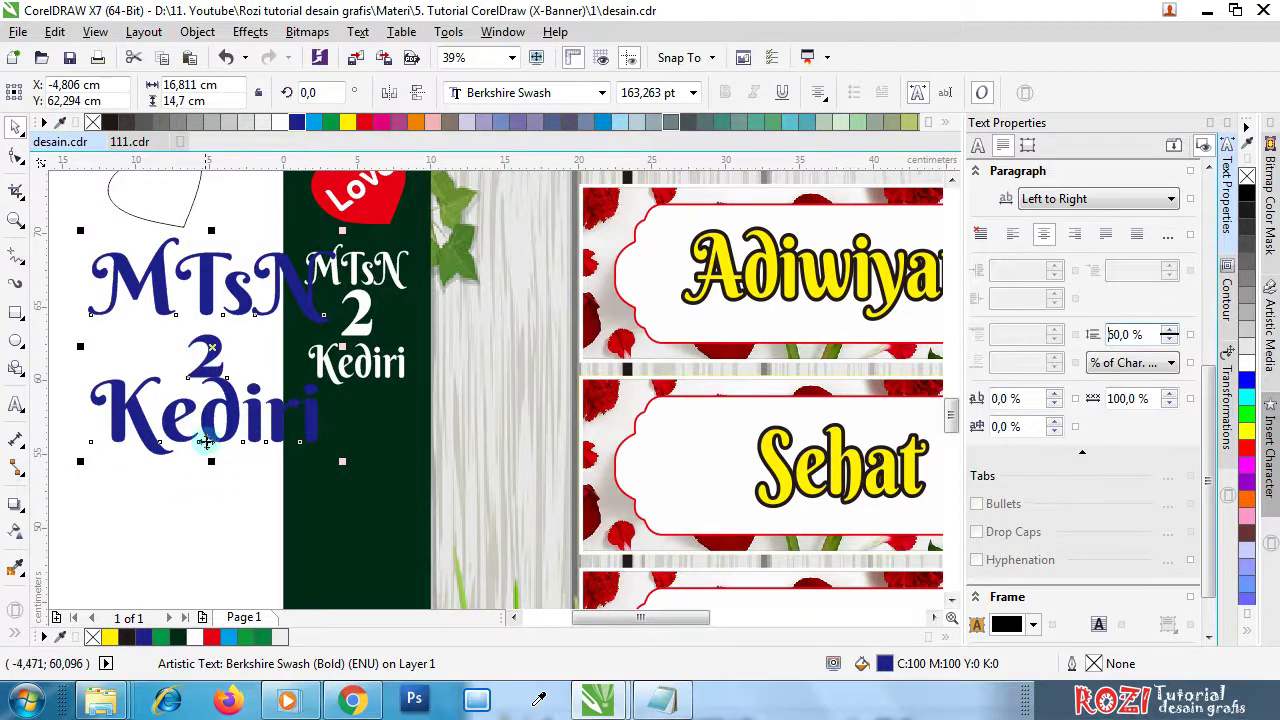
left_click(1210, 130)
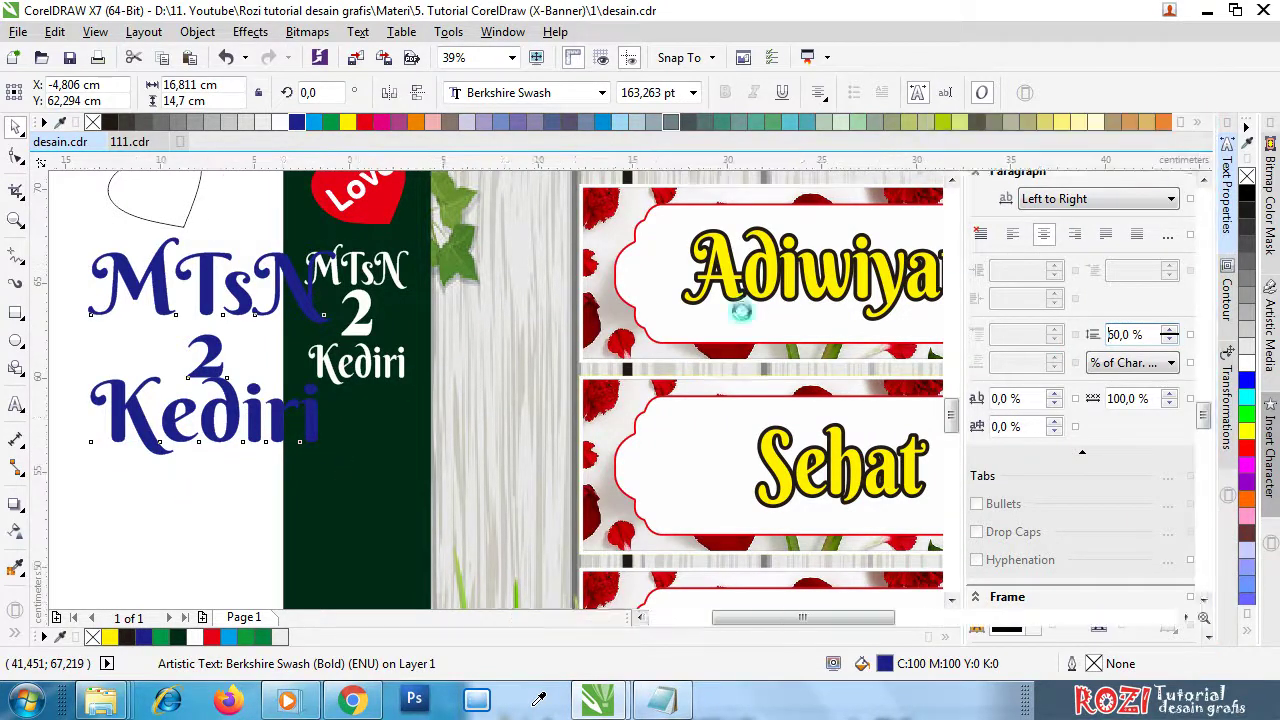
scroll(340, 415, "up", 1)
scroll(455, 425, "down", 2)
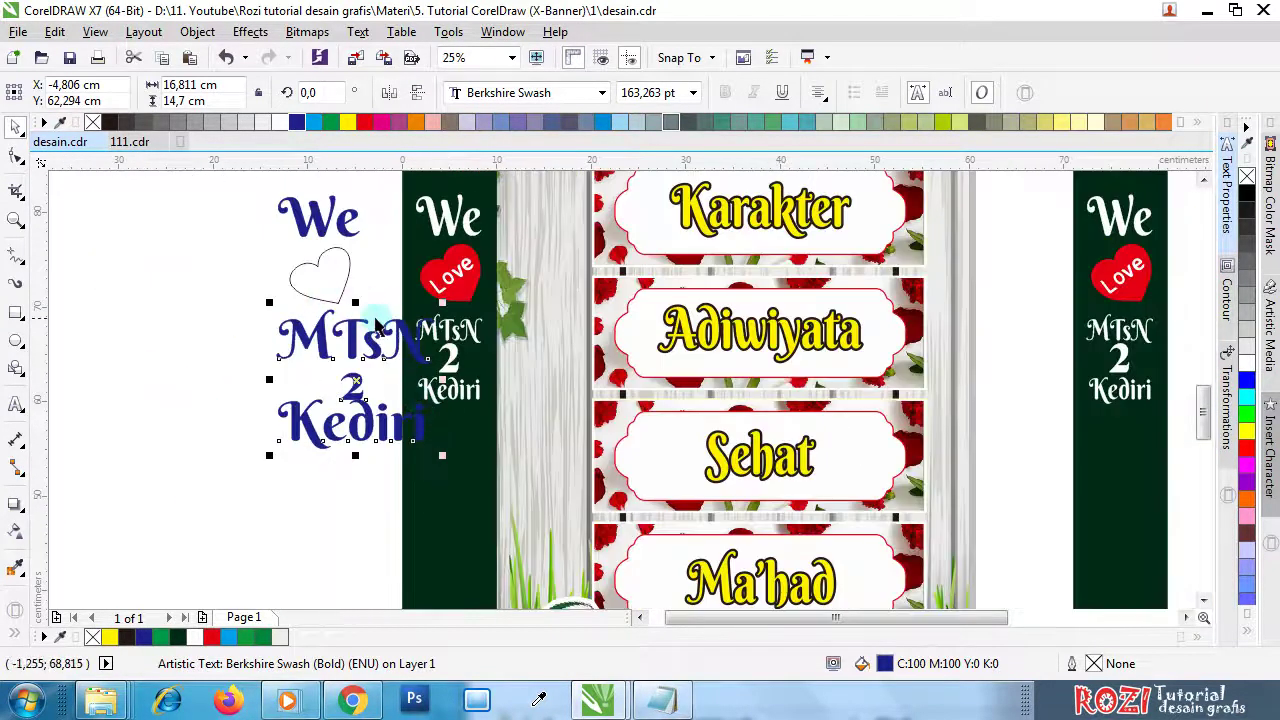
- Duplicate the blue "MTsN 2 Kediri" text to its left and cut "2" and "Kediri" out of the original, keeping only "MTsN"
scroll(340, 315, "up", 1)
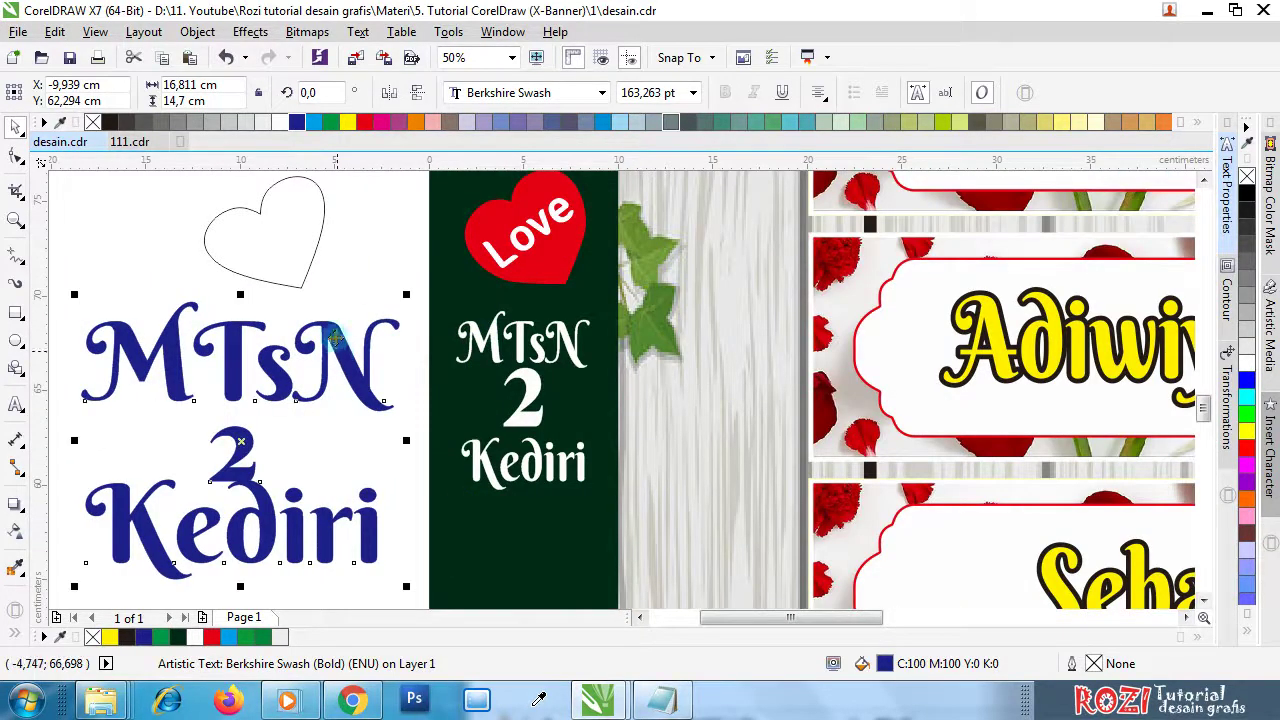
scroll(345, 345, "down", 1)
left_click_drag(341, 344, 140, 352)
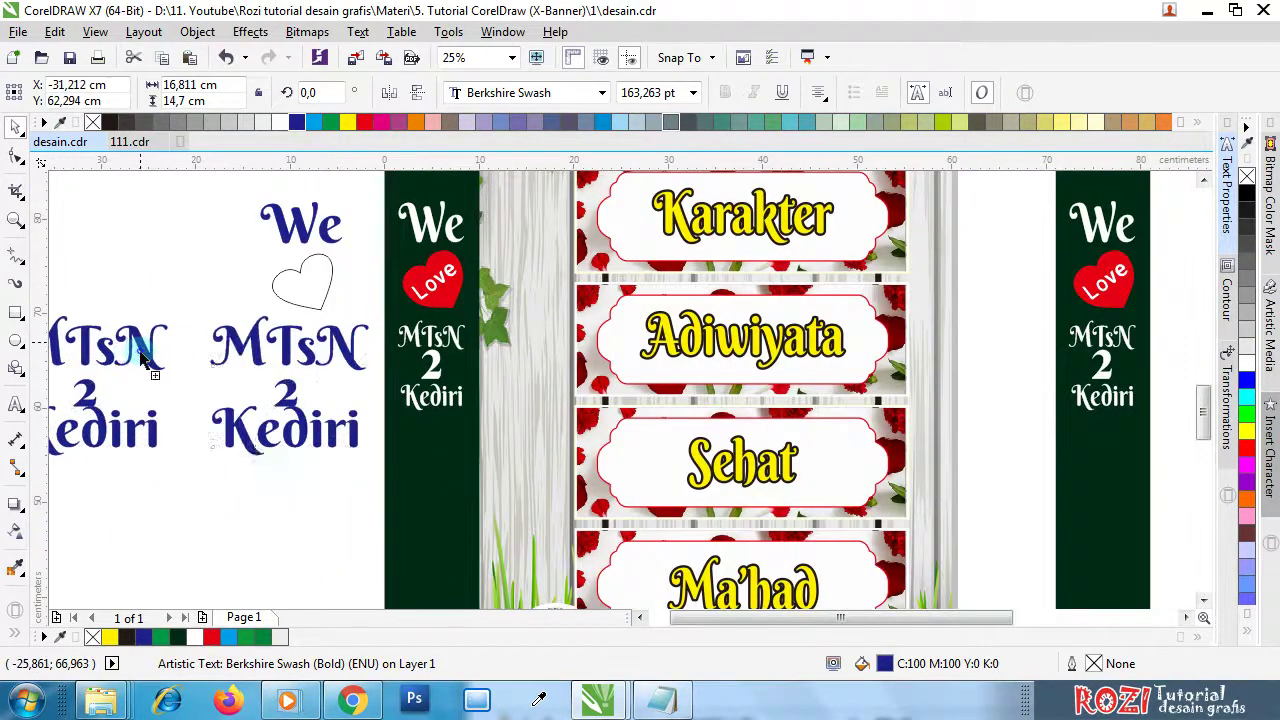
double_click(287, 372)
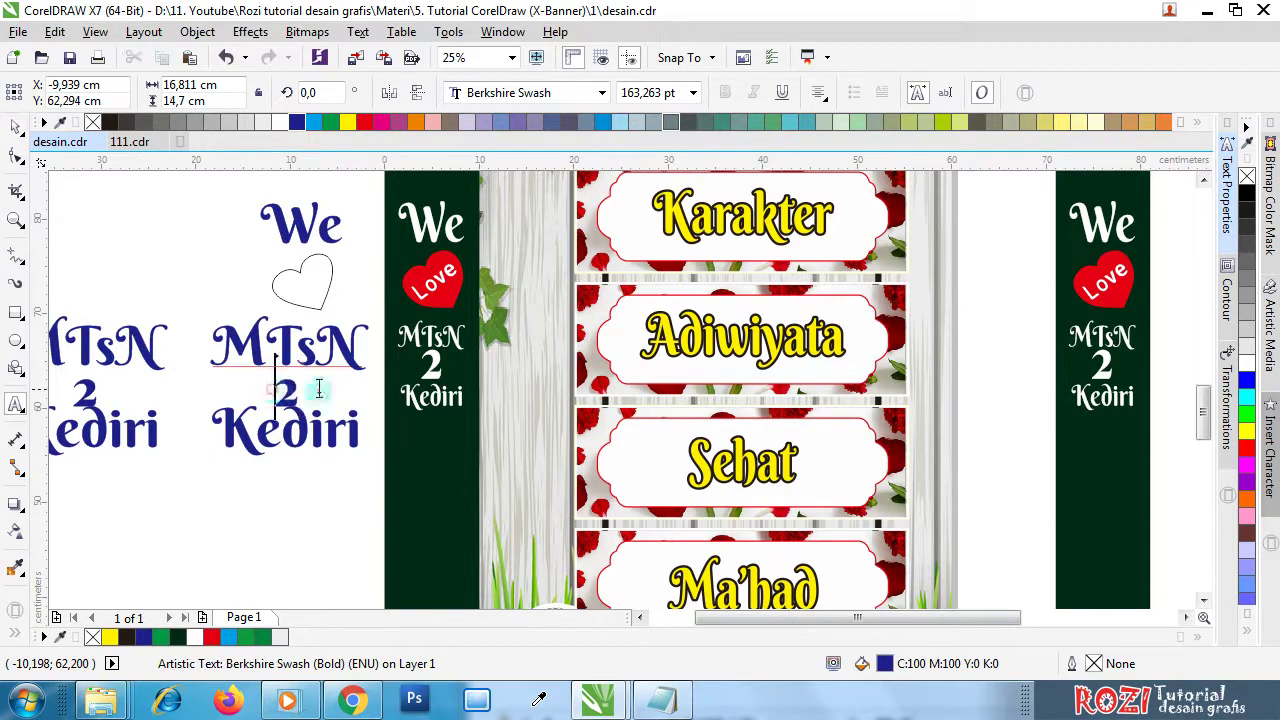
left_click_drag(277, 382, 352, 432)
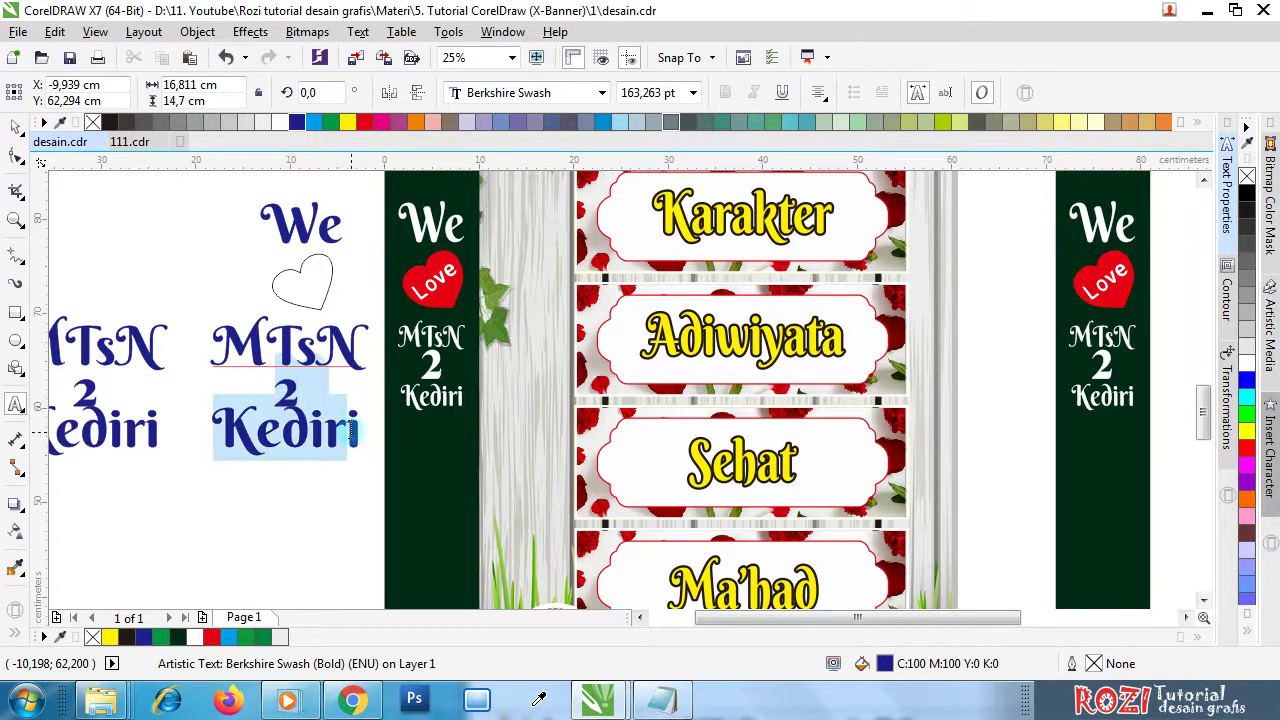
key("ctrl+x")
key("Escape")
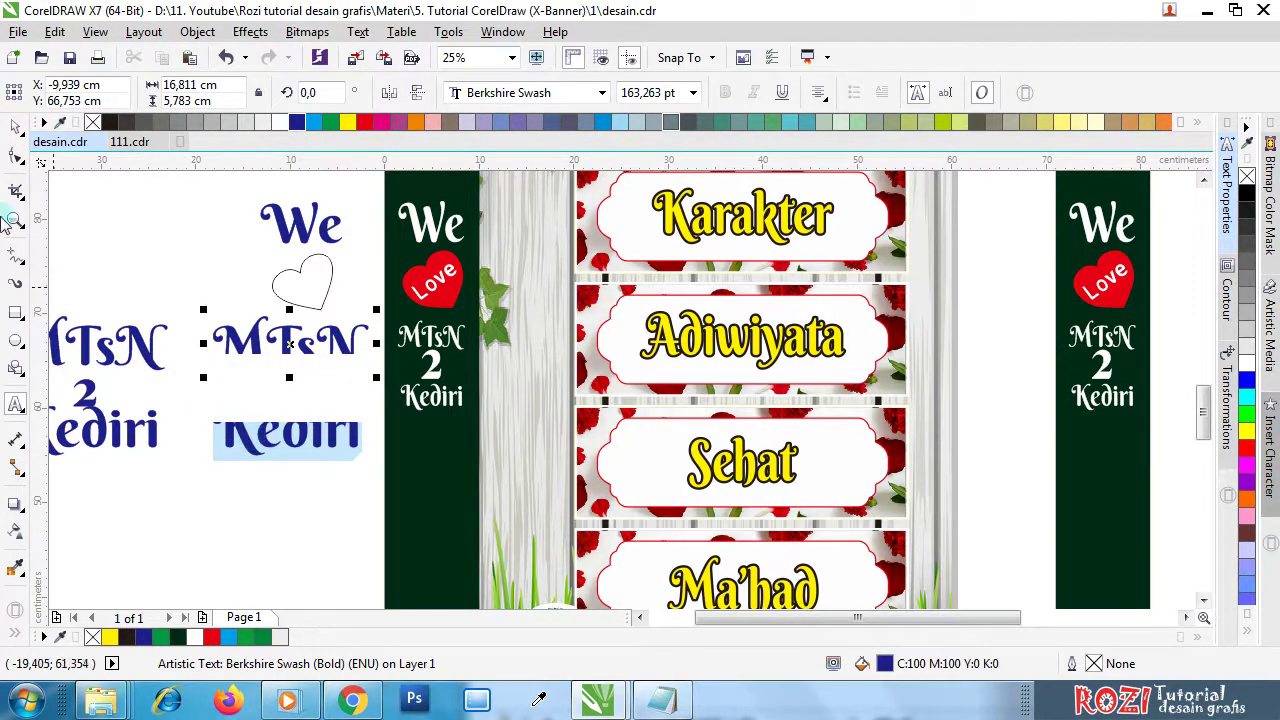
- Remove the "MTsN" and "2" lines from the duplicated text so it reads only "Kediri"
scroll(251, 314, "down", 1)
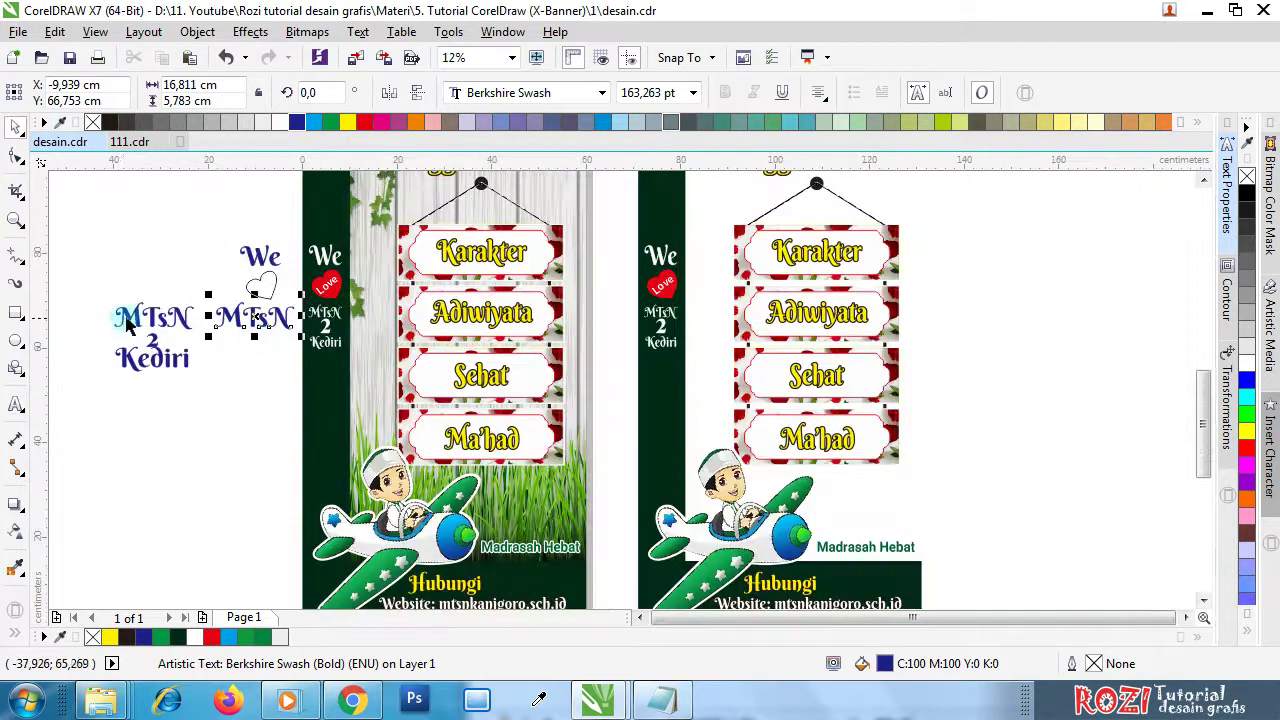
scroll(185, 365, "up", 1)
double_click(185, 365)
left_click_drag(104, 310, 268, 310)
key("ctrl+x")
left_click(15, 131)
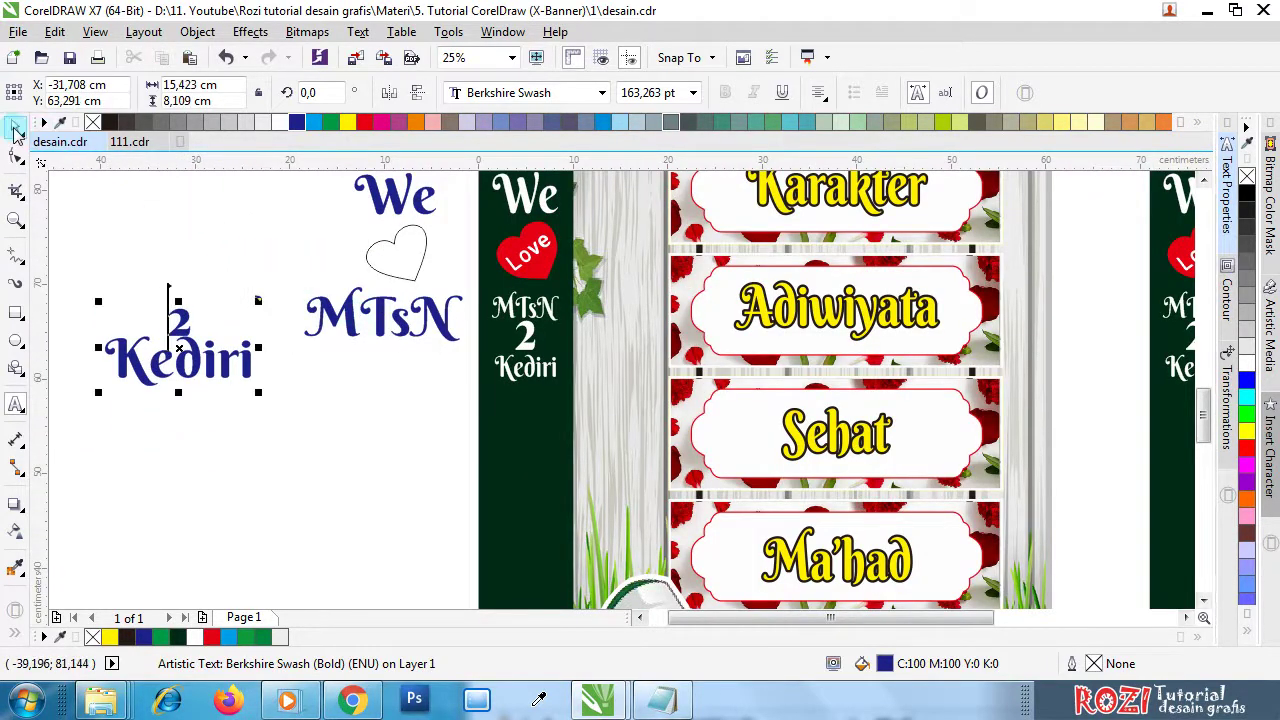
double_click(178, 320)
left_click_drag(160, 320, 243, 318)
key("Delete")
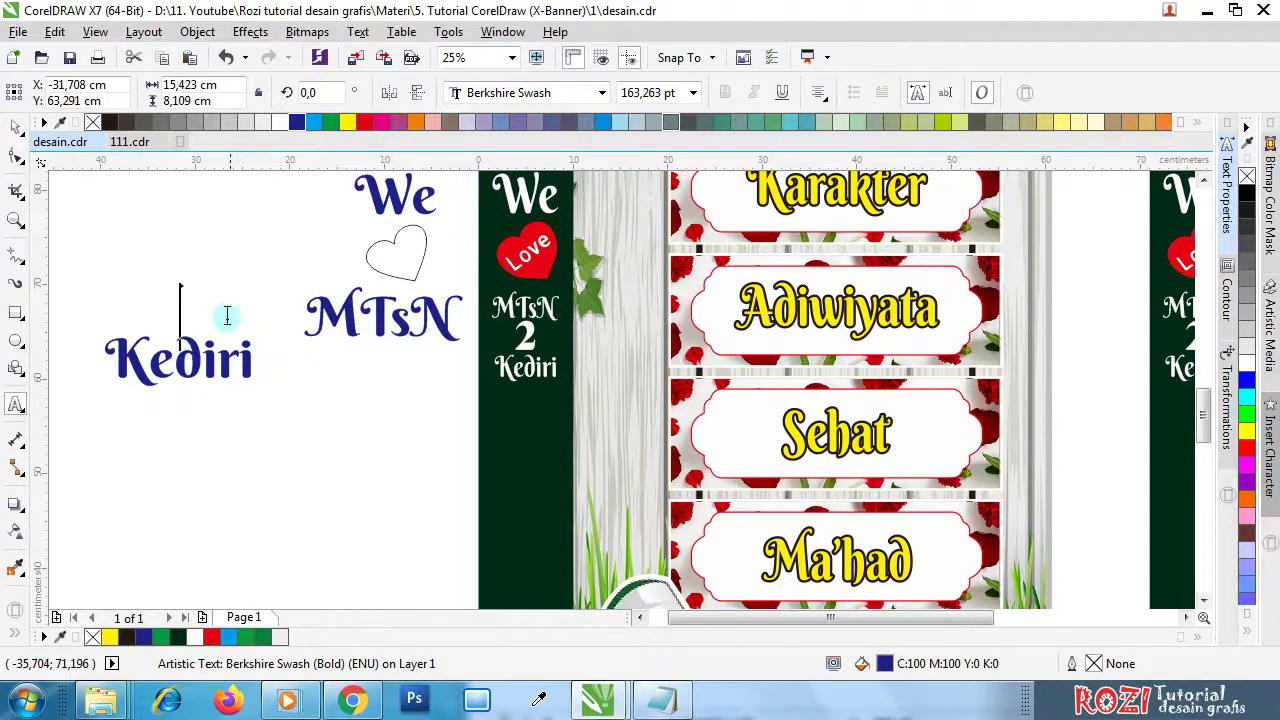
- Create "2" as a separate text and stack "2" and "Kediri" beneath the blue "MTsN"
left_click(201, 472)
left_click(201, 472)
key("ctrl+v")
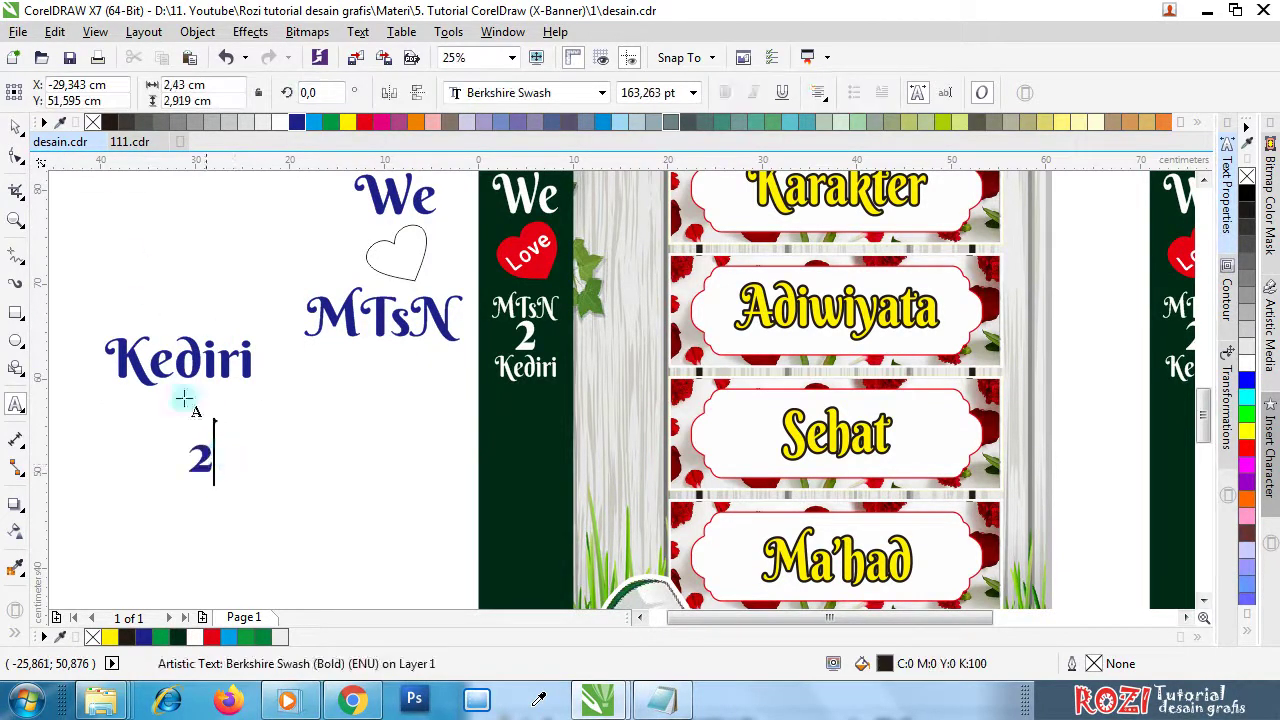
left_click(13, 131)
left_click_drag(180, 358, 382, 397)
scroll(417, 371, "down", 1)
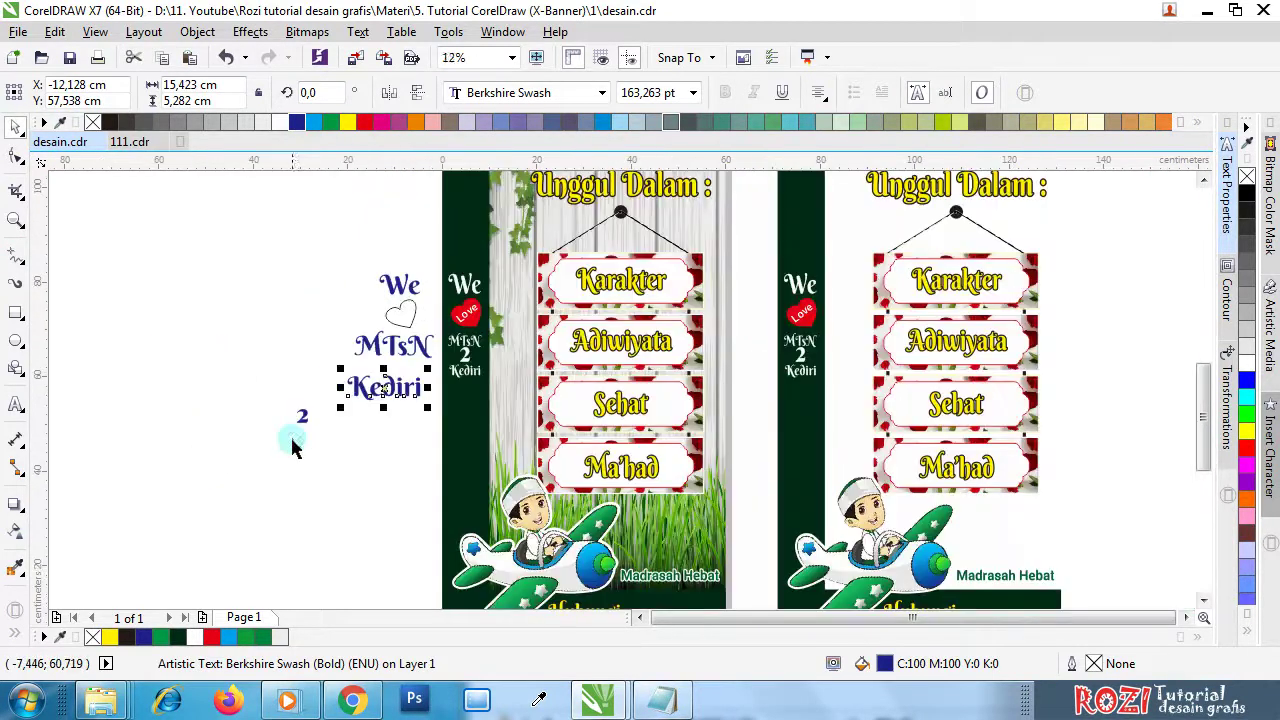
scroll(340, 385, "up", 1)
left_click_drag(268, 447, 458, 340)
- Set the font size of the blue "MTsN" and "Kediri" texts to 85,656 pt, matching the white lettering on the green strip
left_click(574, 306)
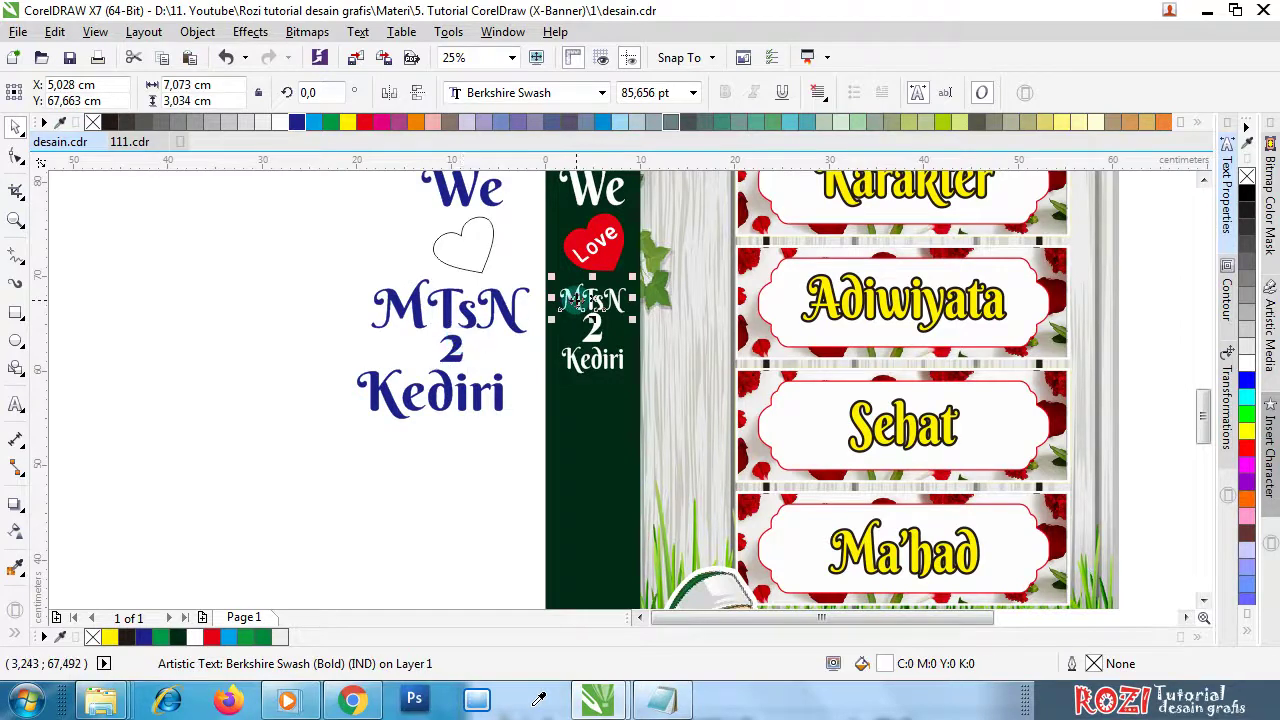
left_click(668, 92)
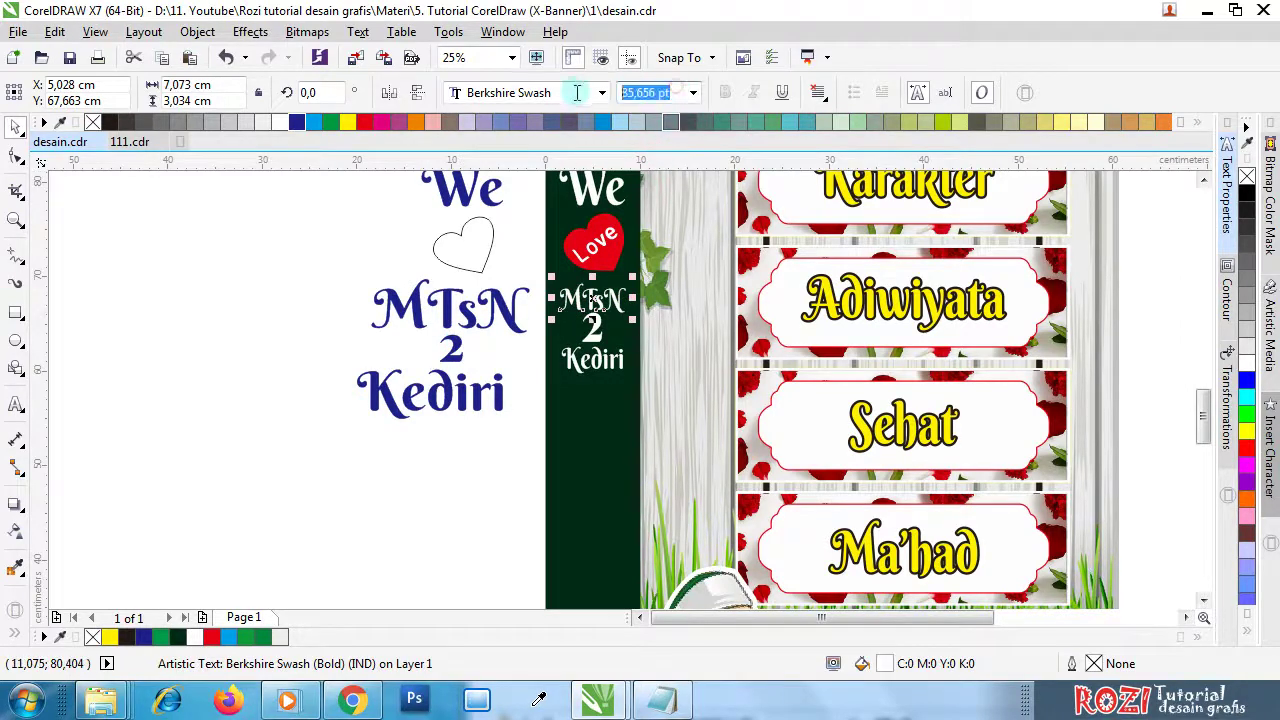
left_click(497, 304)
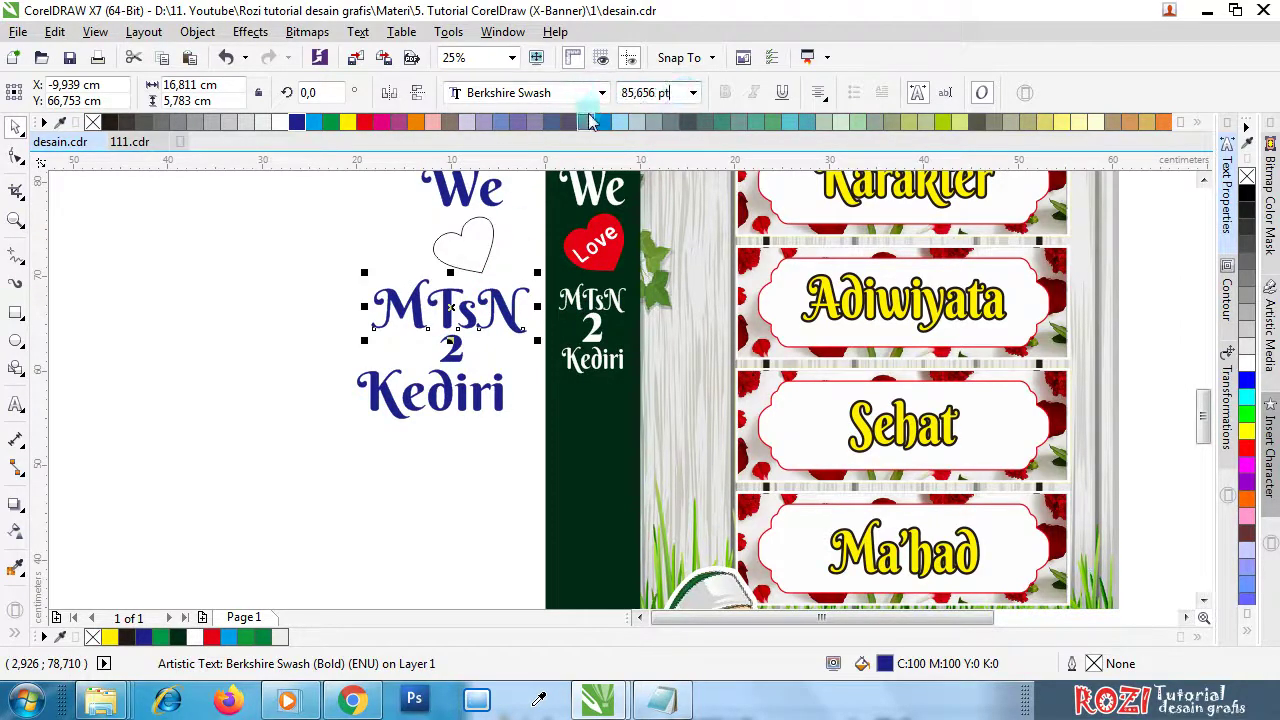
key("Return")
scroll(531, 366, "up", 2)
left_click(569, 352)
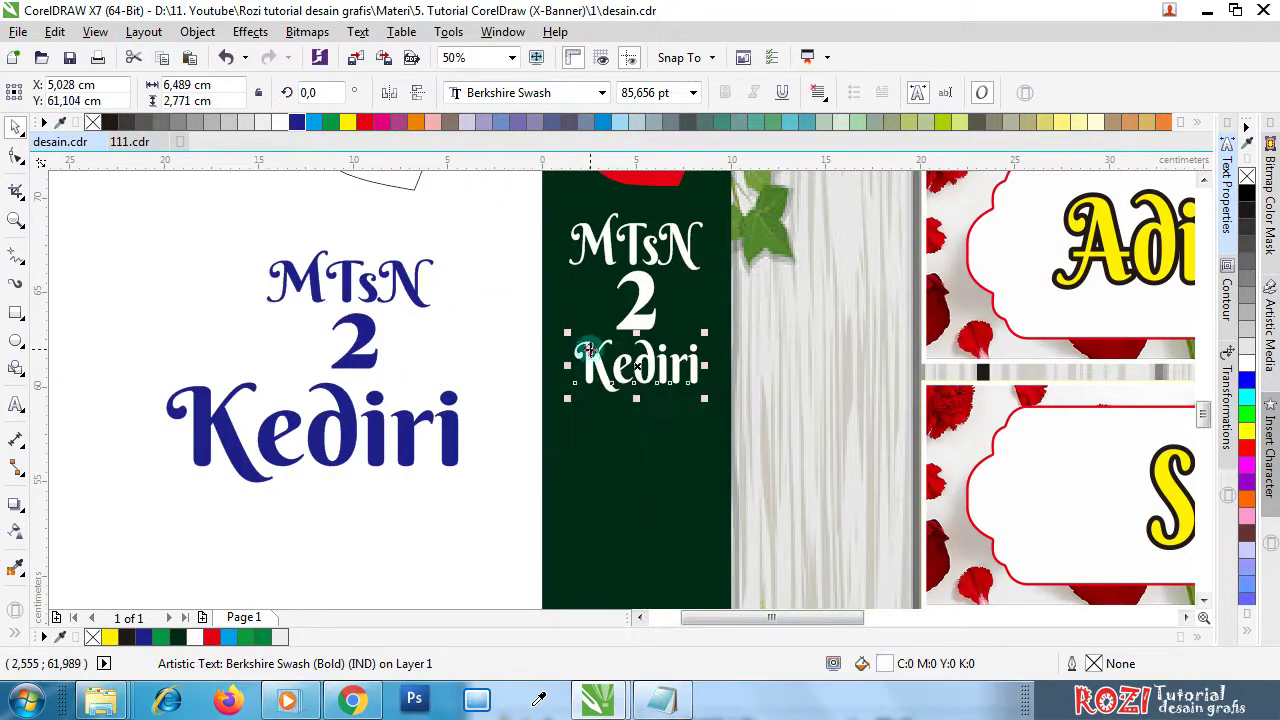
left_click(414, 420)
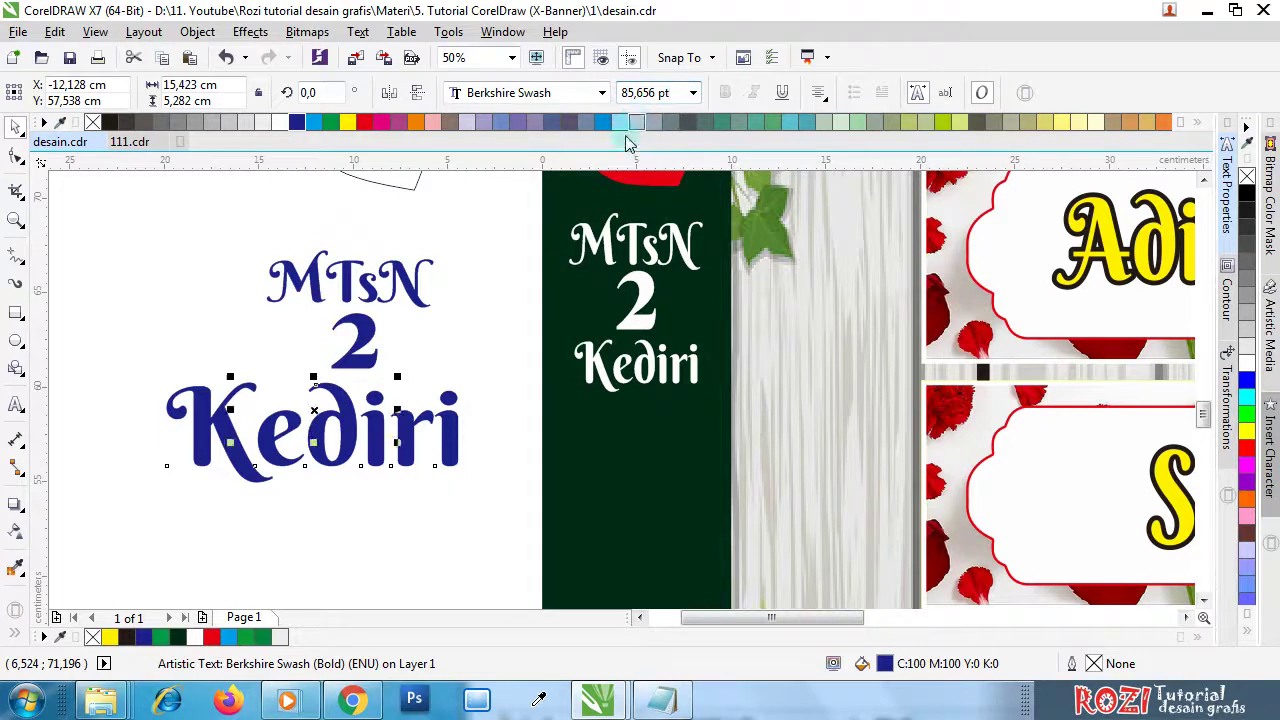
key("Return")
- Set the blue "2" to the font size of the white "2" on the strip, 174,575 pt
left_click(645, 290)
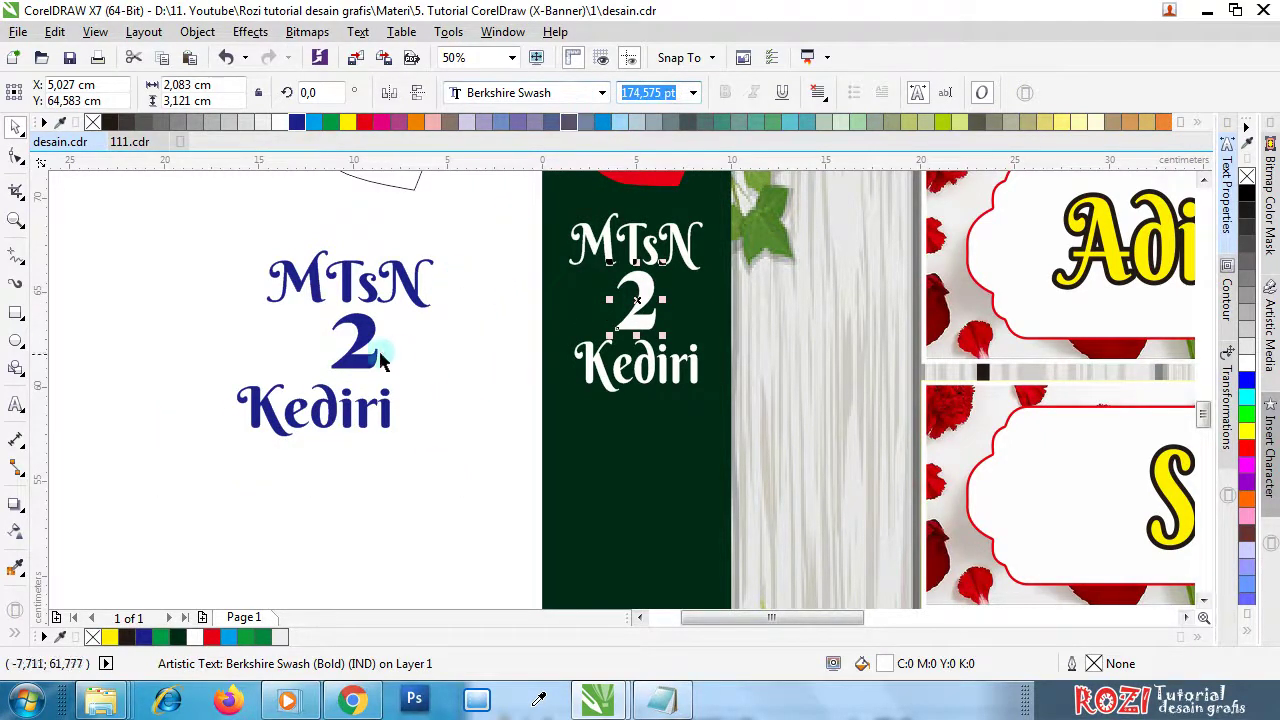
left_click(369, 346)
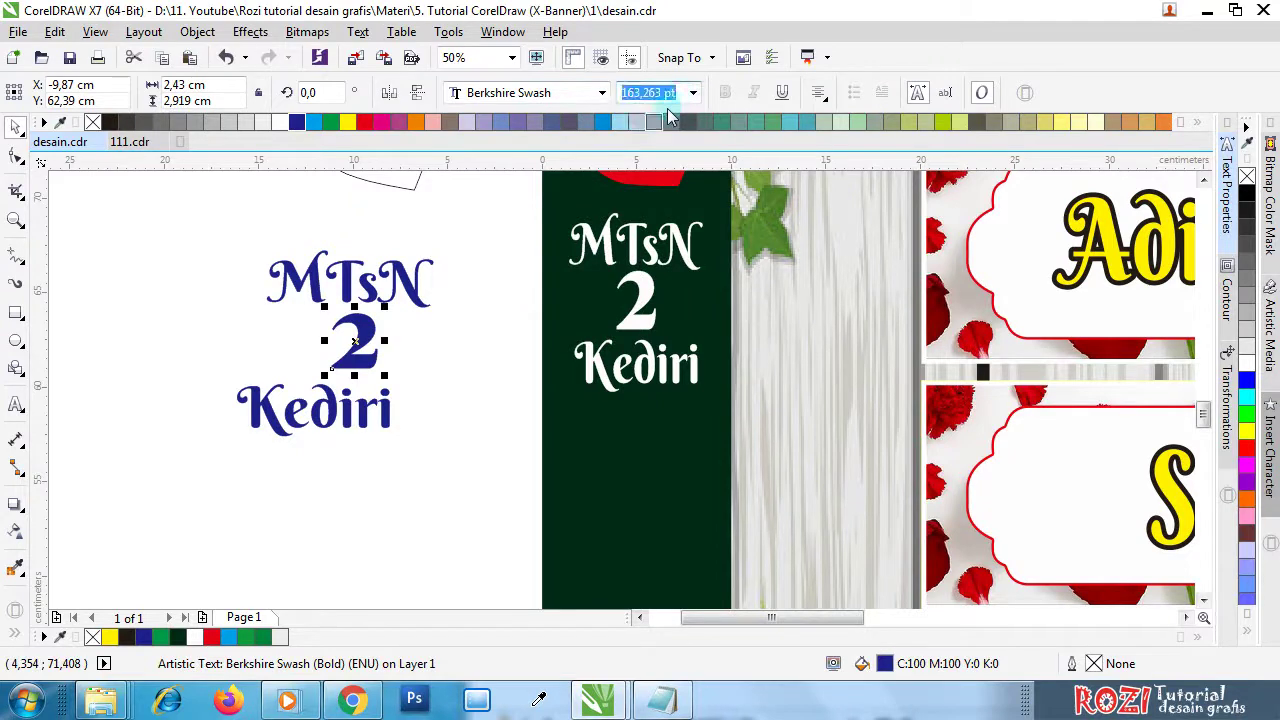
left_click(263, 349)
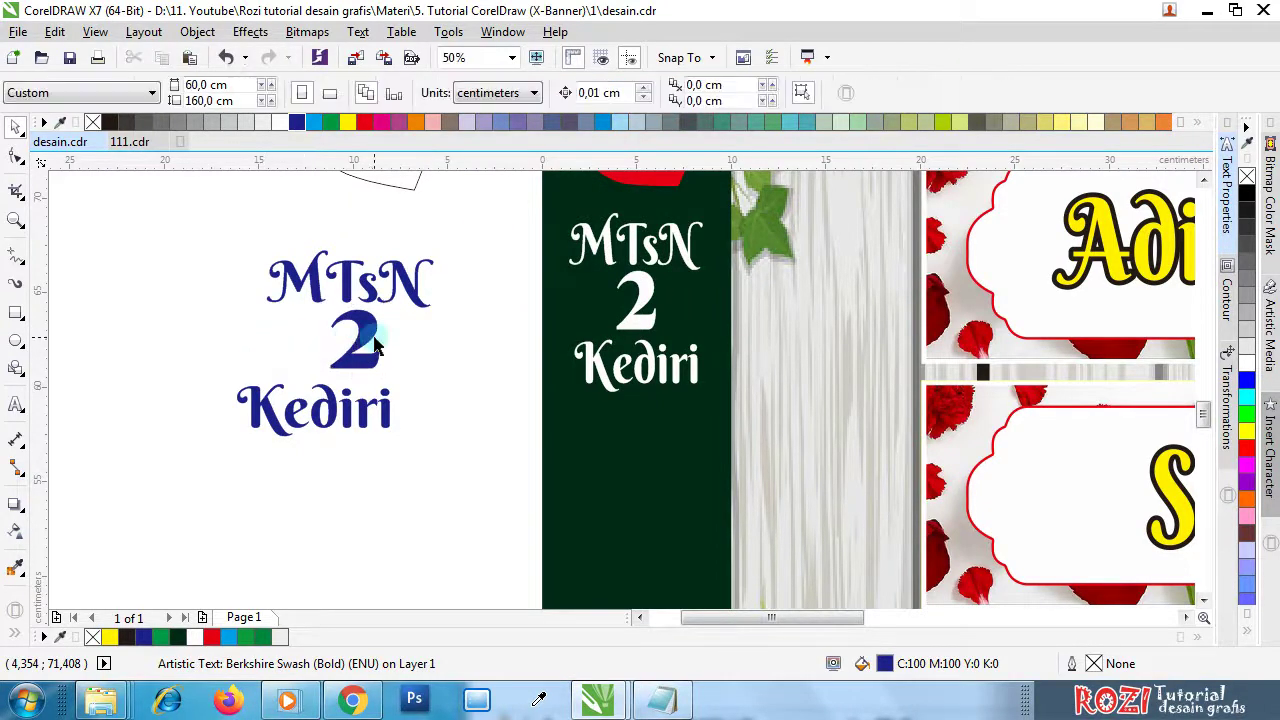
- Move the blue "2" slightly down and centre "MTsN", "2" and "Kediri" on one vertical axis
scroll(368, 335, "up", 1)
left_click(367, 334)
left_click_drag(334, 411, 336, 430)
left_click(326, 472, "shift")
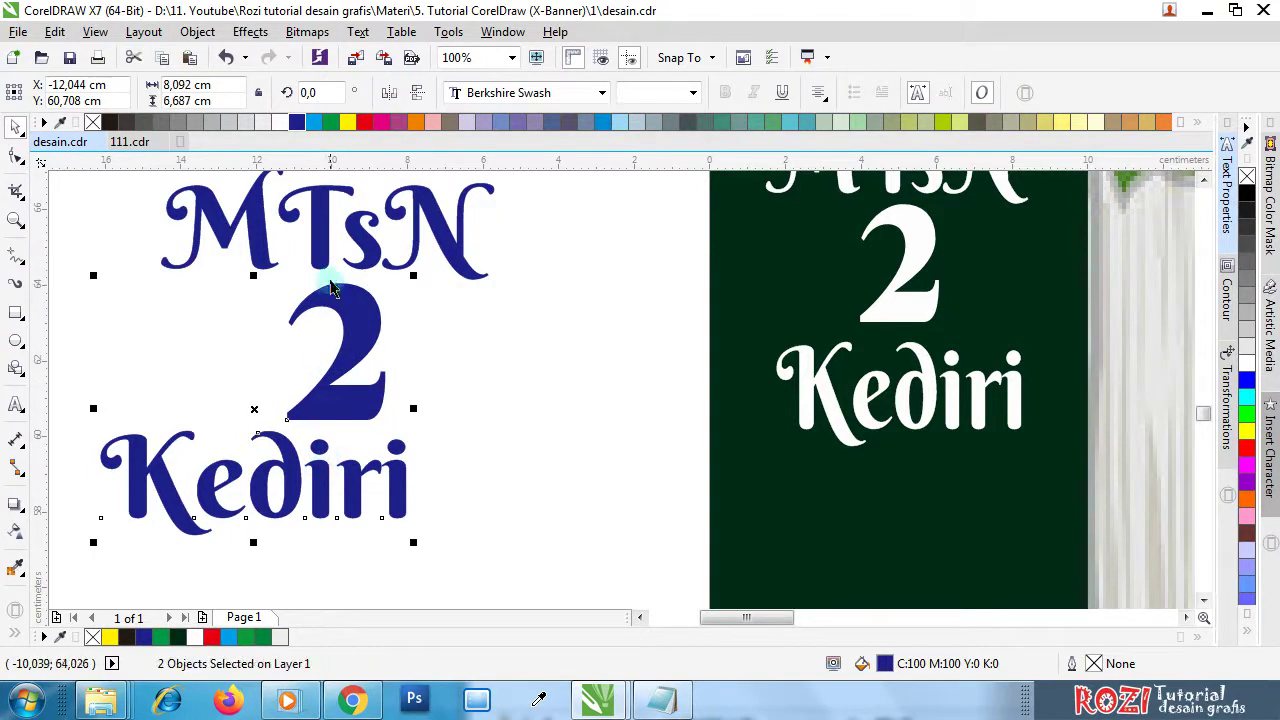
left_click(323, 251, "shift")
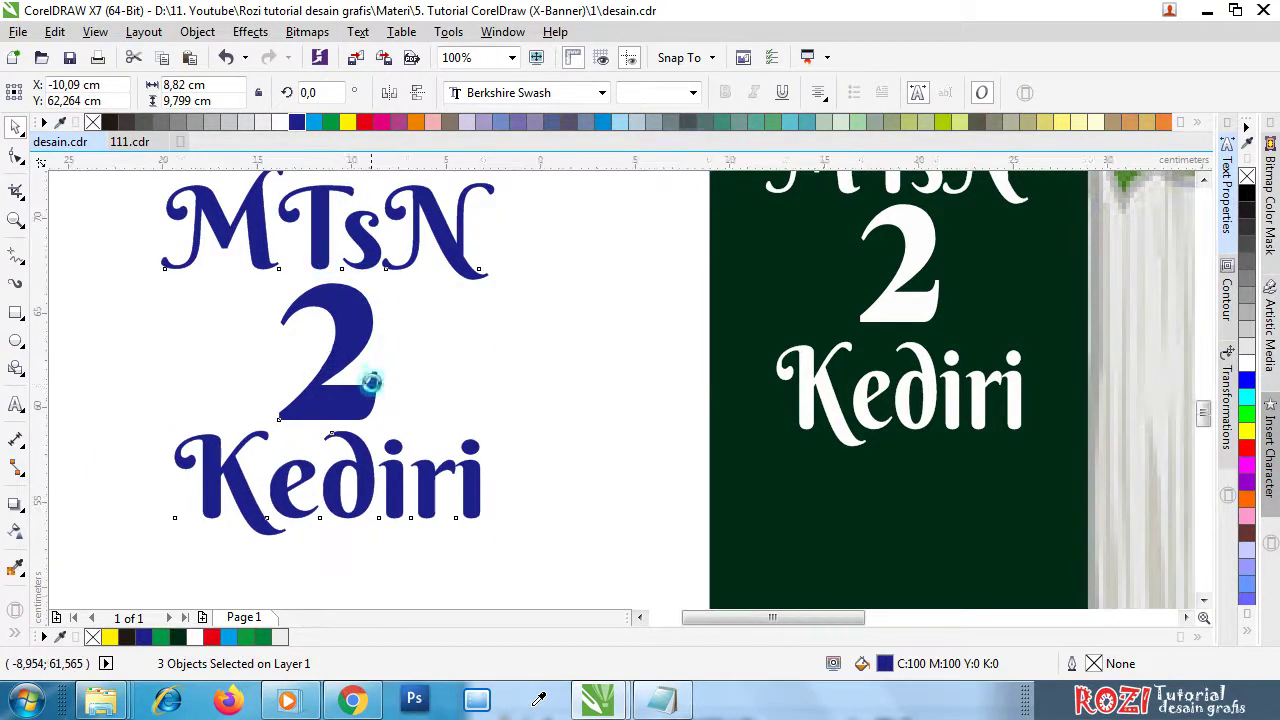
- Fill the unfilled heart beside the strip with red and remove its outline
scroll(371, 374, "down", 2)
left_click(396, 276)
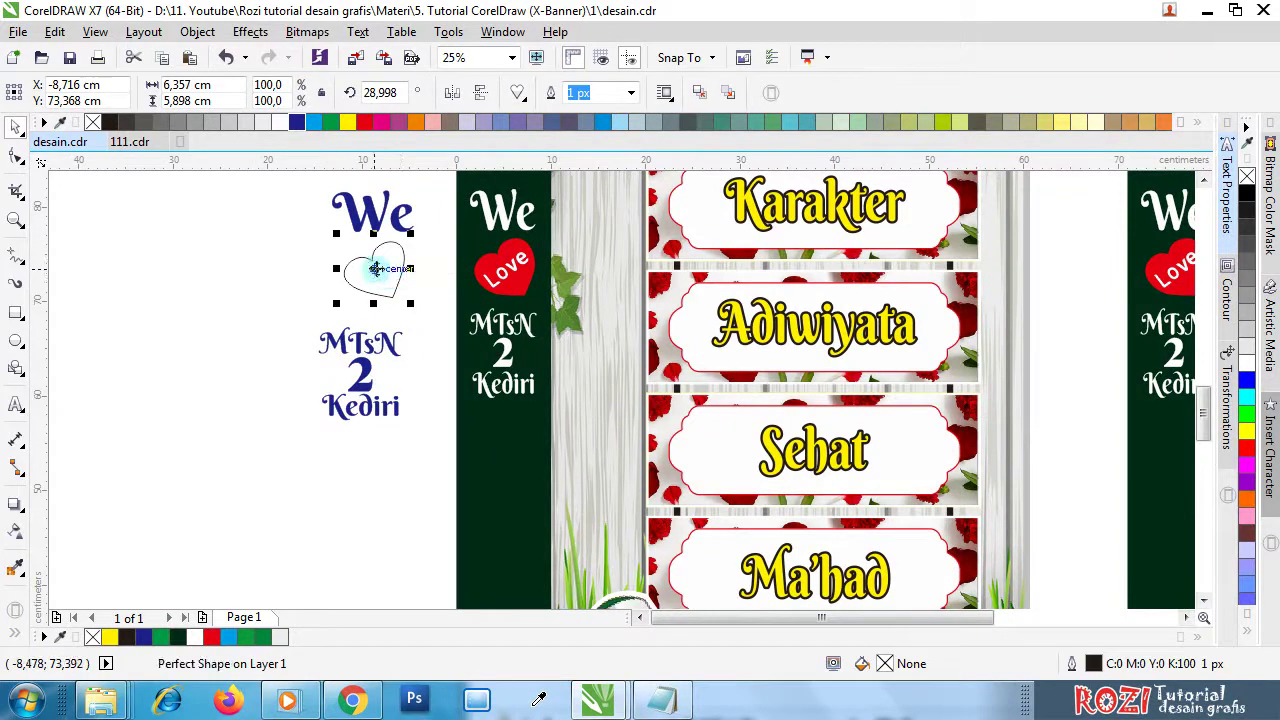
scroll(376, 270, "up", 1)
left_click(365, 122)
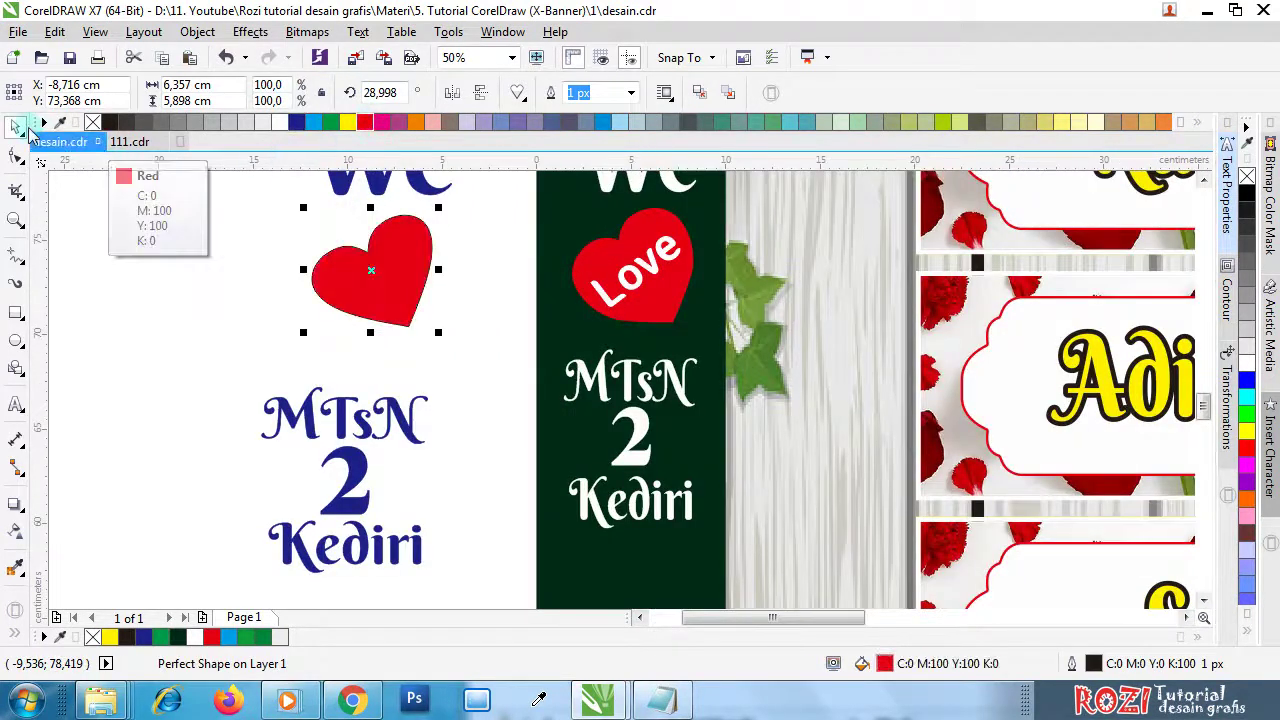
scroll(380, 280, "down", 1)
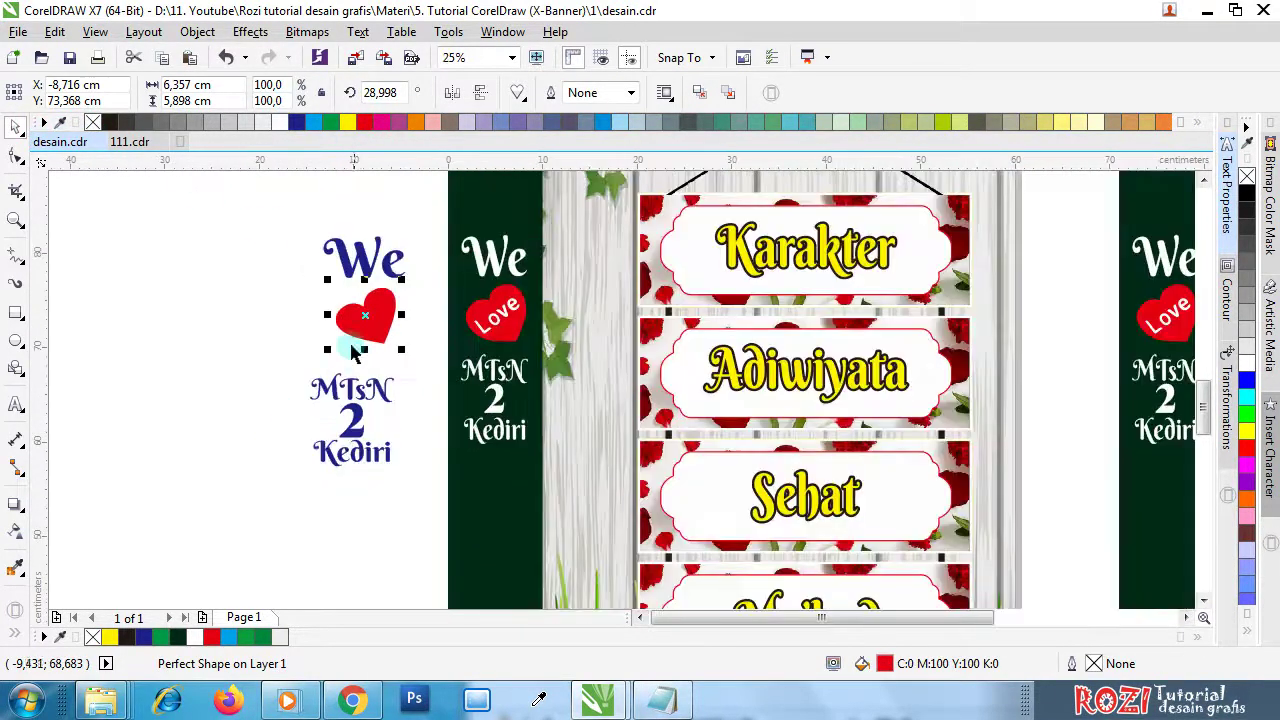
- Centre "We", the heart and the "MTsN 2 Kediri" texts on one vertical axis and raise the school name to just below the heart
left_click_drag(273, 220, 418, 500)
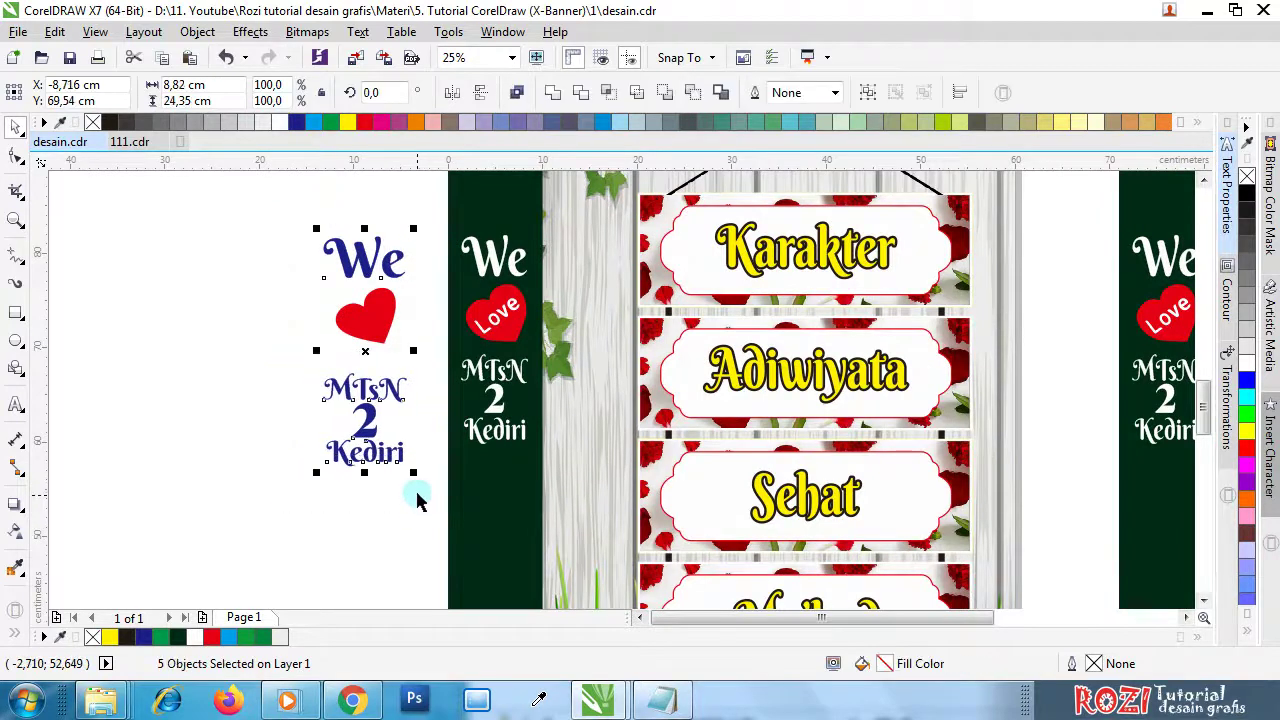
left_click(270, 375)
left_click_drag(345, 268, 414, 508)
left_click_drag(248, 341, 410, 472)
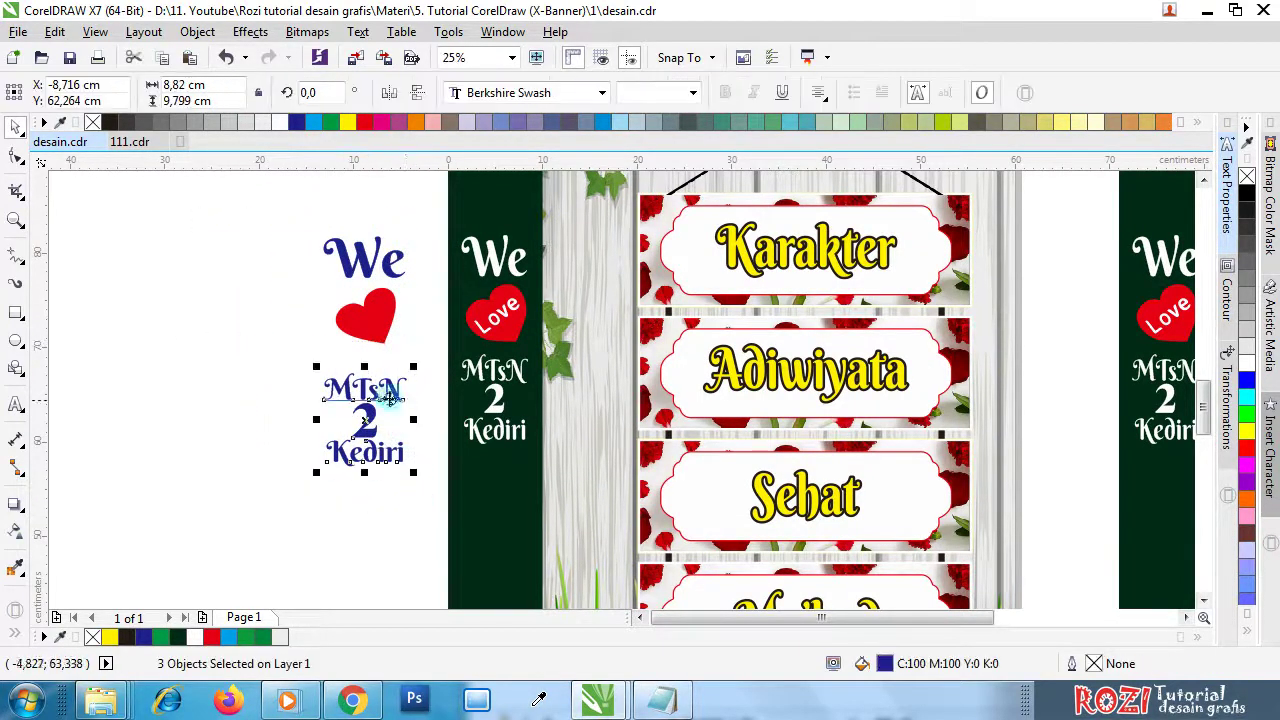
scroll(373, 395, "up", 1)
left_click_drag(366, 388, 366, 337)
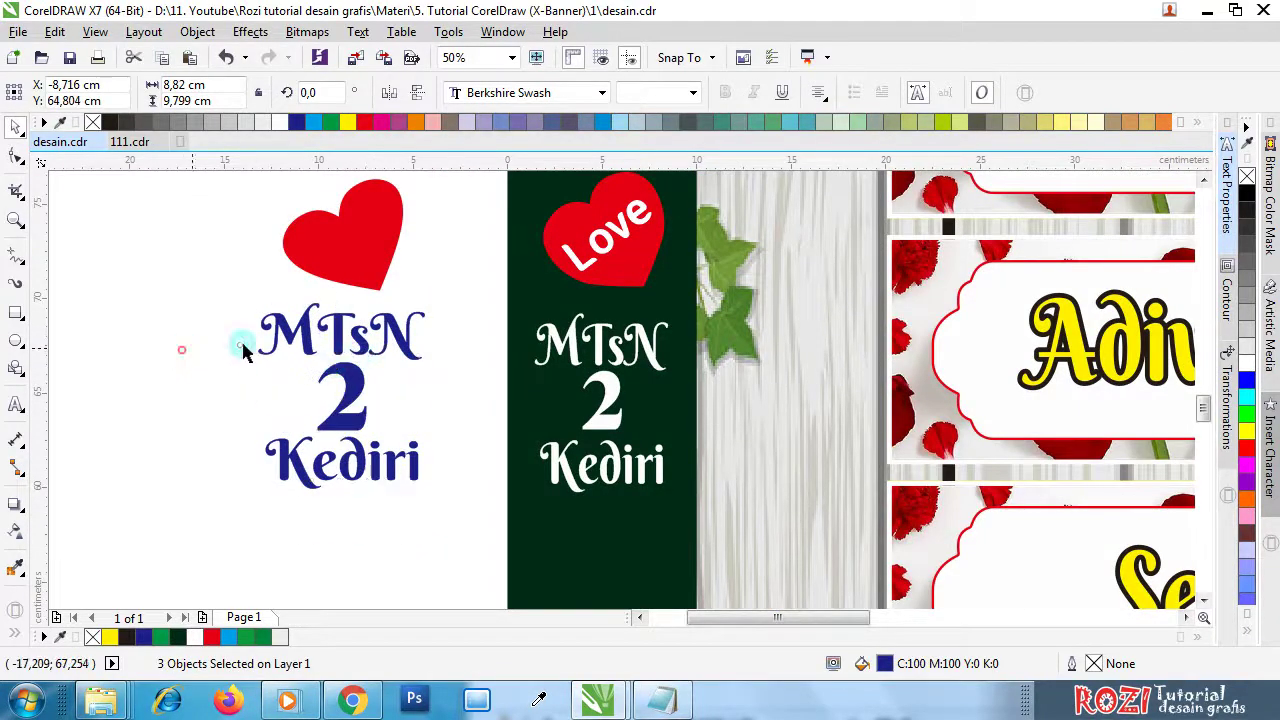
- Add a "Love" text beside the blue lettering in the Millunium font used on the strip's heart
left_click(600, 240)
left_click(608, 240)
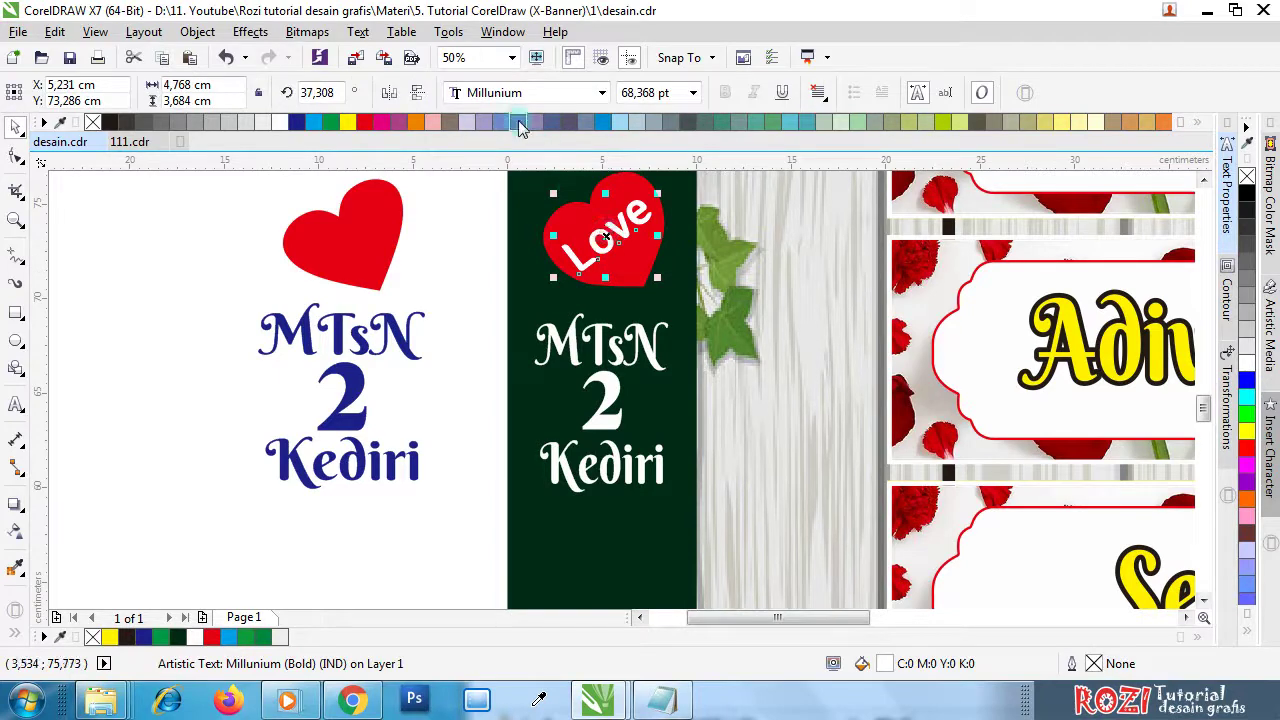
left_click(143, 382)
left_click(15, 404)
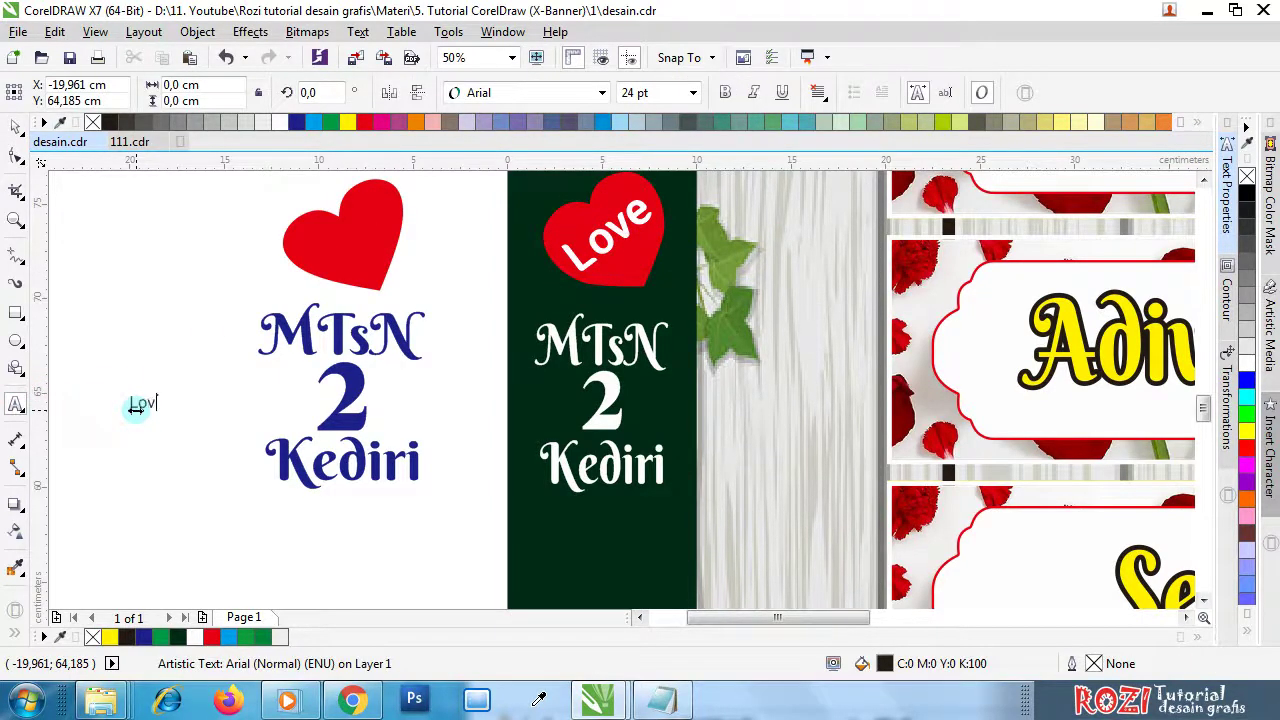
left_click(16, 129)
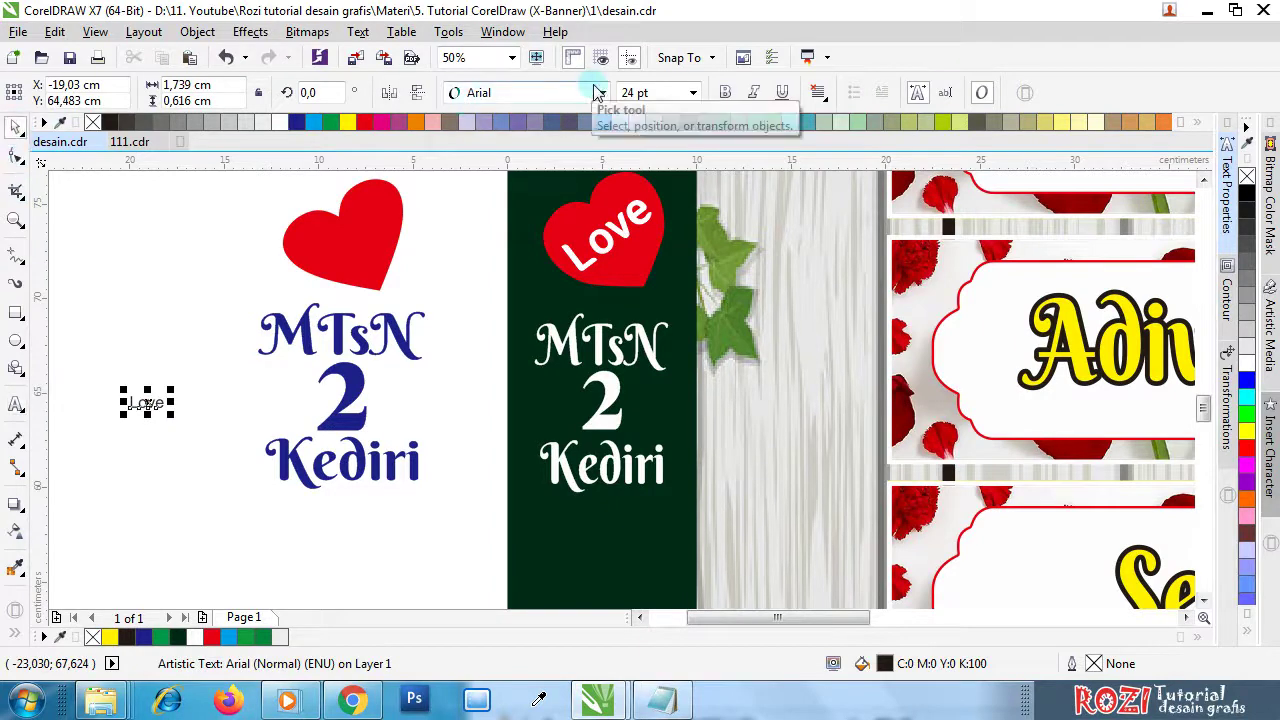
left_click(601, 92)
left_click(520, 140)
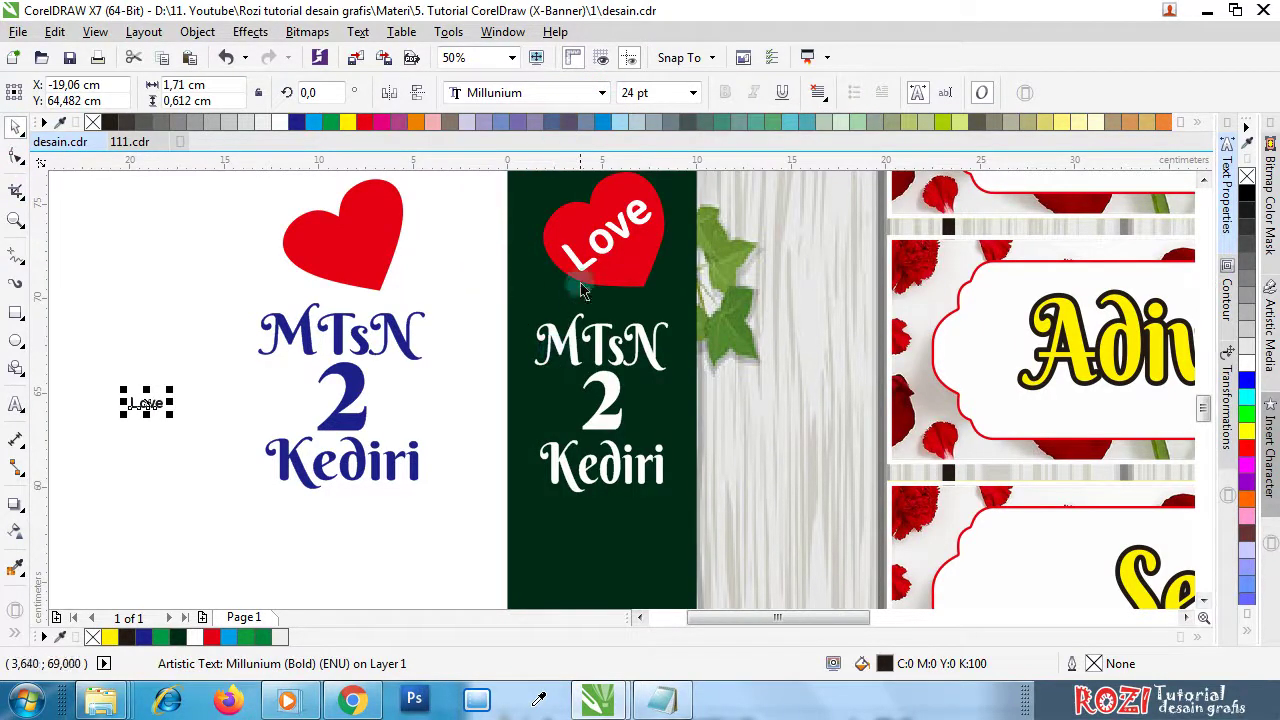
- Set the new "Love" text to 68,368 pt, the font size of the "Love" on the strip's heart
left_click(605, 237)
left_click(640, 94)
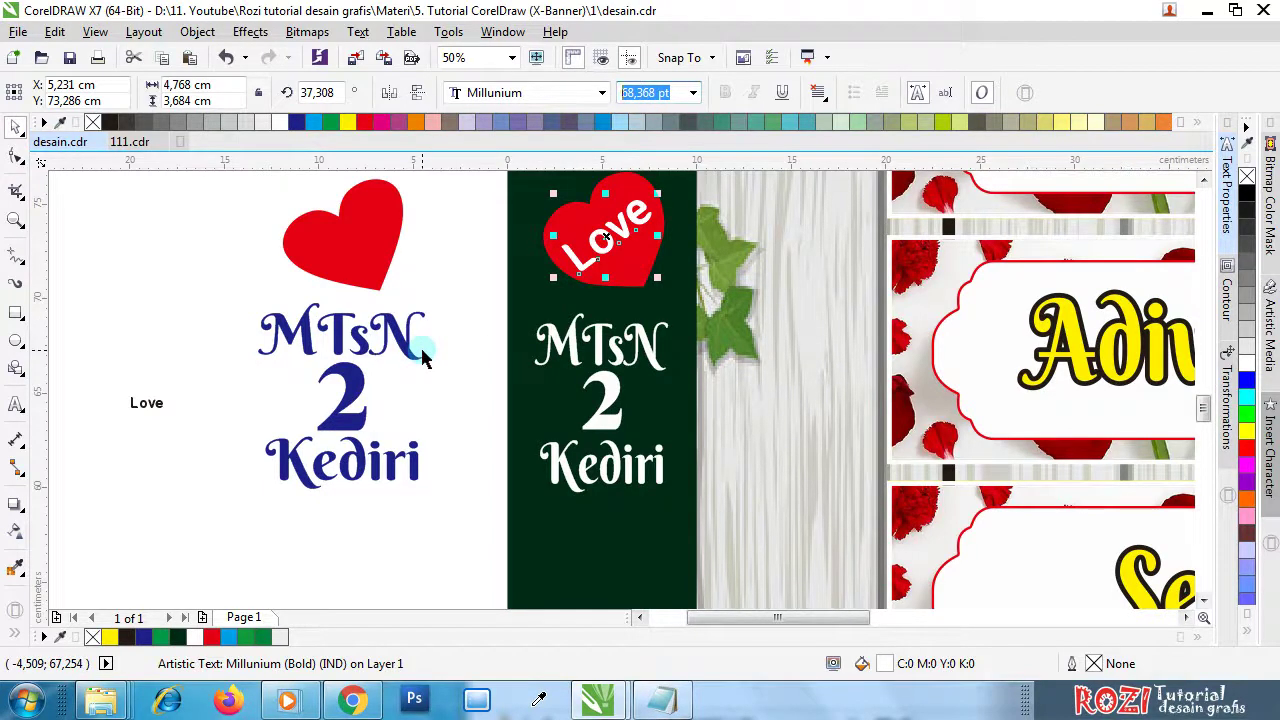
left_click(158, 405)
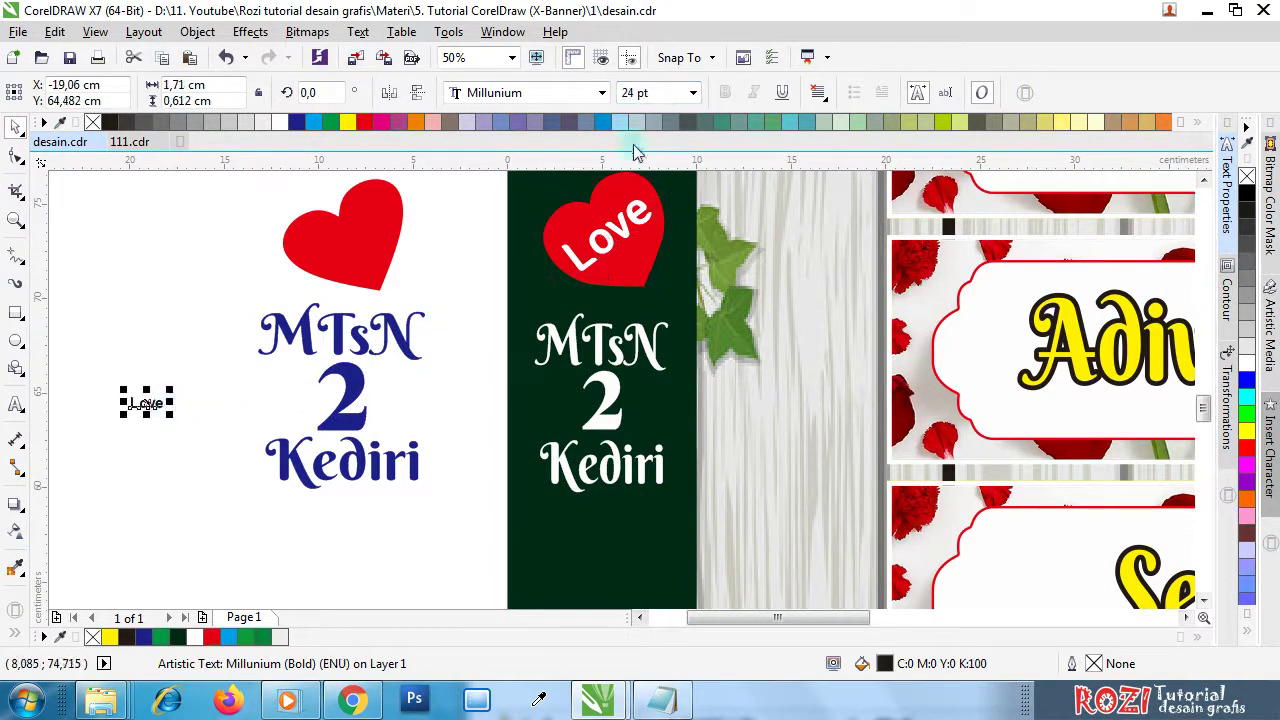
left_click(664, 92)
key("Return")
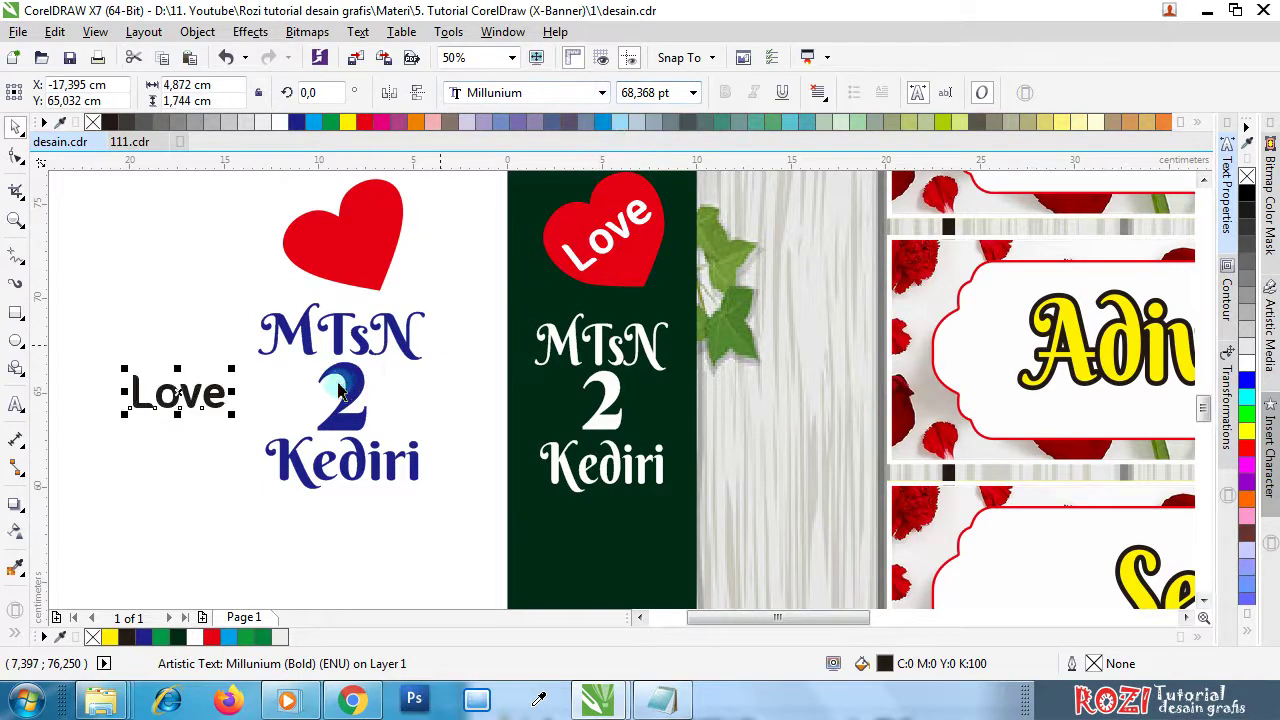
- Colour the new "Love" text white and move it onto the rebuilt red heart
left_click(278, 122)
left_click_drag(203, 400, 392, 255)
scroll(350, 196, "up", 2)
scroll(389, 270, "down", 1)
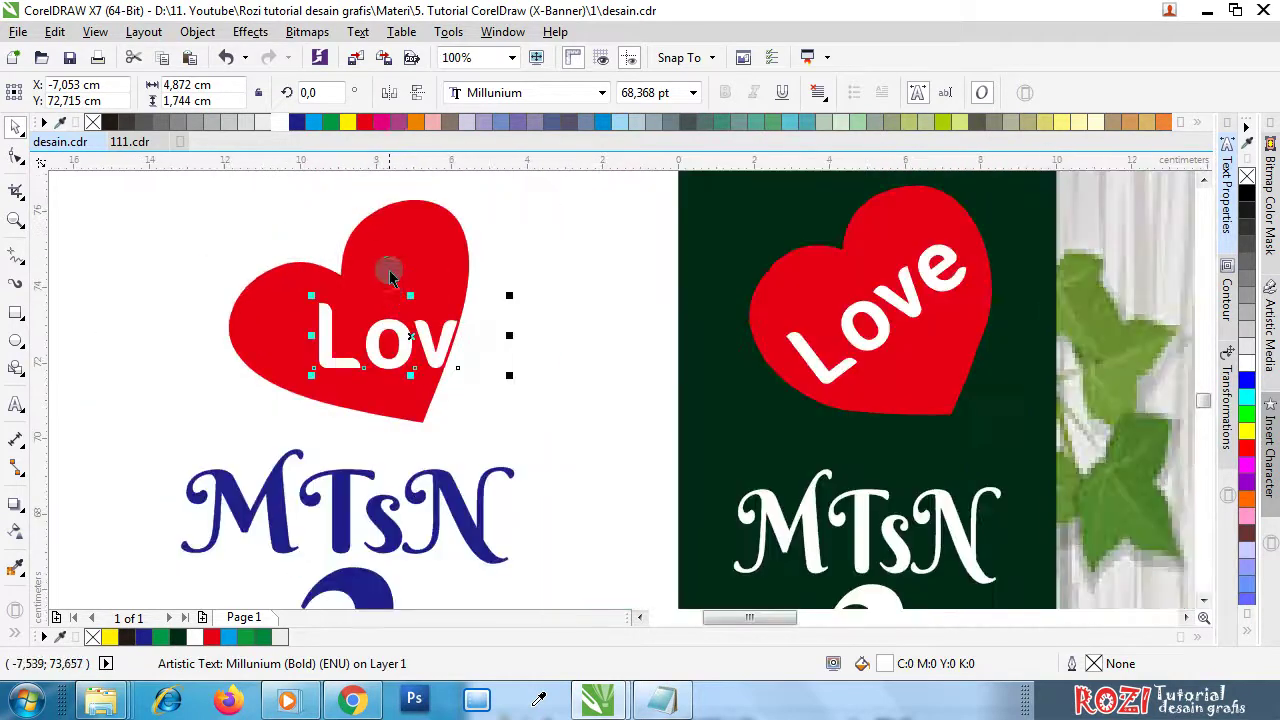
scroll(389, 270, "up", 1)
left_click_drag(430, 450, 349, 400)
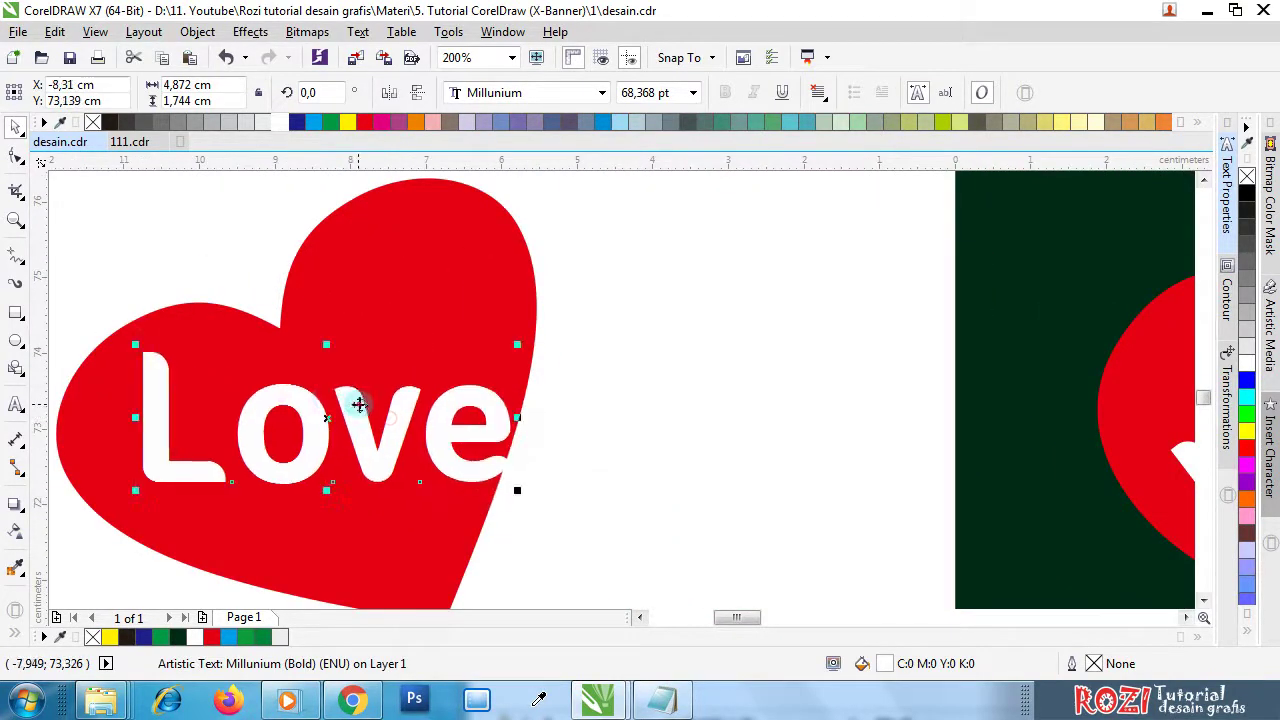
- Rotate the white "Love" text to about 36° and nudge it into place on the rebuilt red heart
left_click(349, 400)
left_click_drag(516, 346, 460, 206)
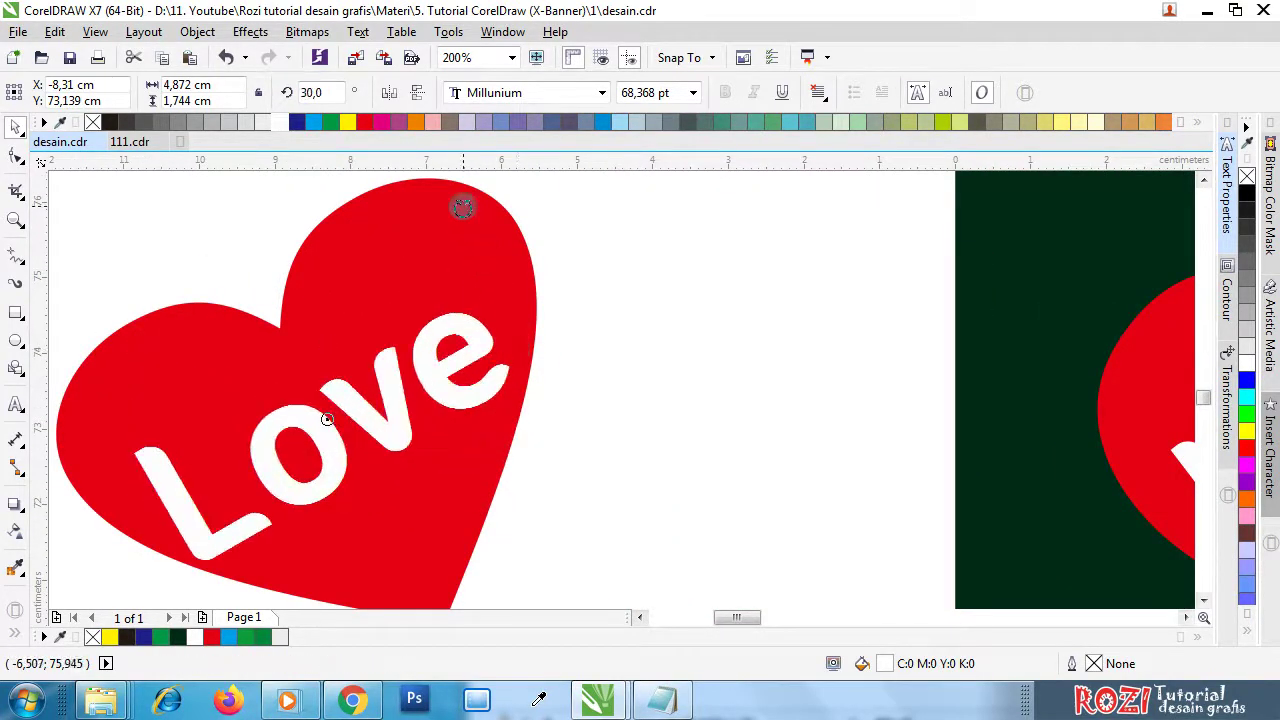
scroll(458, 289, "down", 1)
scroll(458, 289, "up", 1)
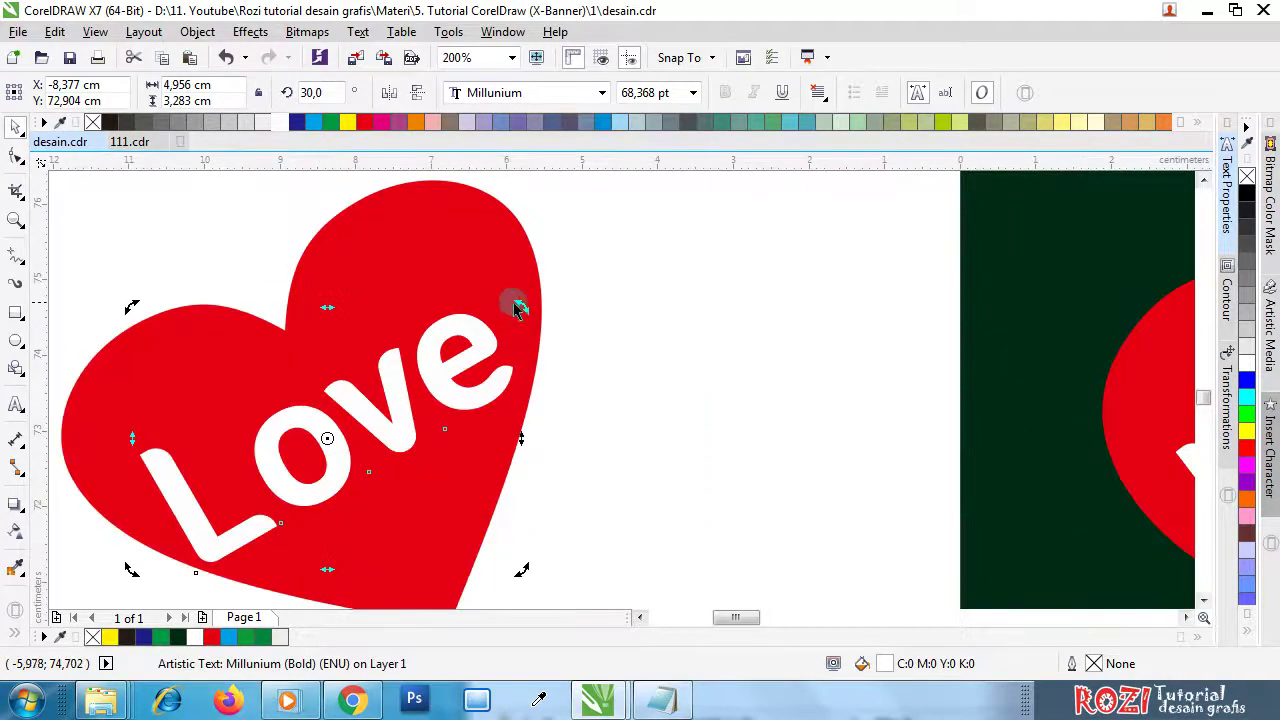
left_click_drag(514, 300, 459, 297)
scroll(459, 297, "down", 2)
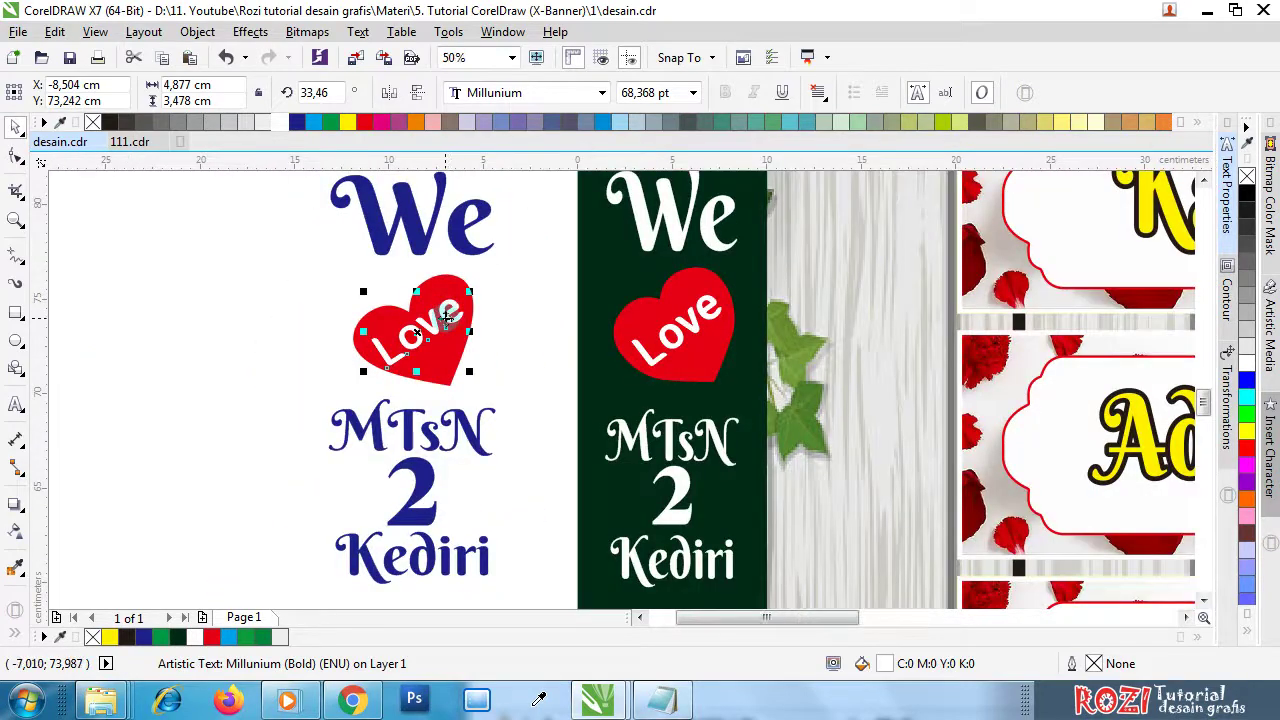
scroll(447, 318, "down", 1)
scroll(447, 310, "up", 3)
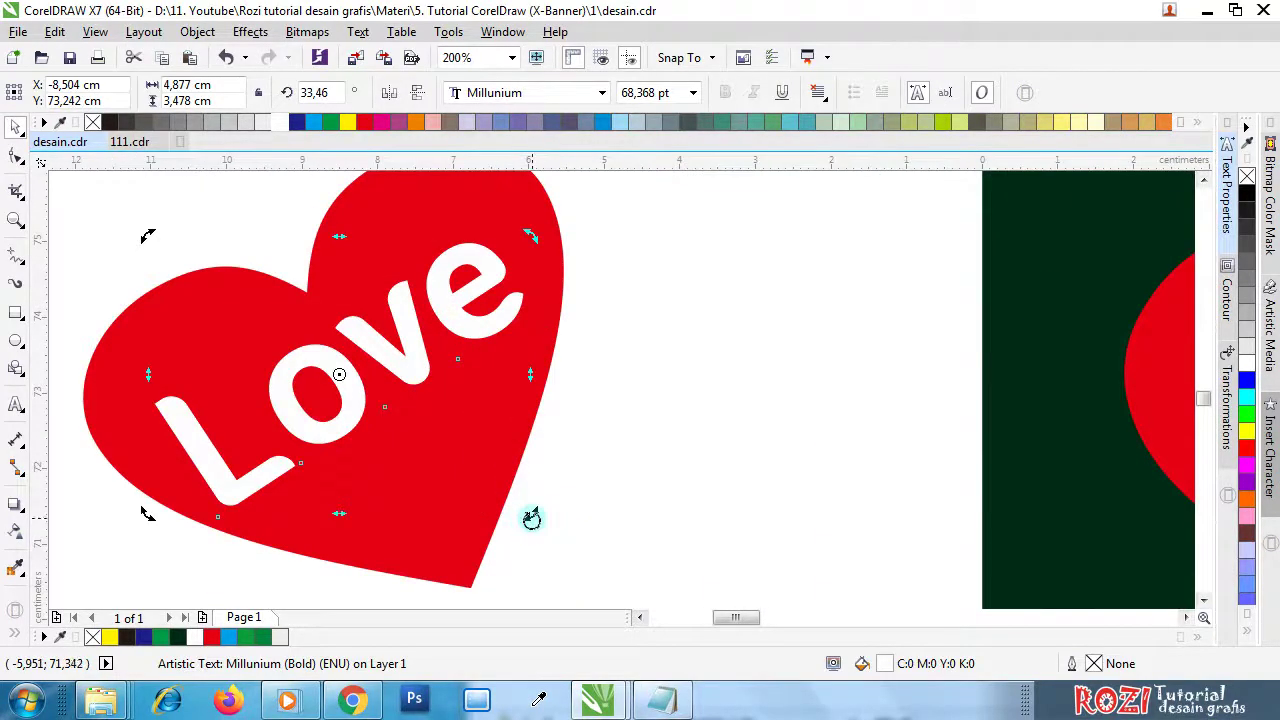
left_click_drag(531, 518, 543, 509)
left_click(443, 366)
left_click_drag(414, 334, 422, 339)
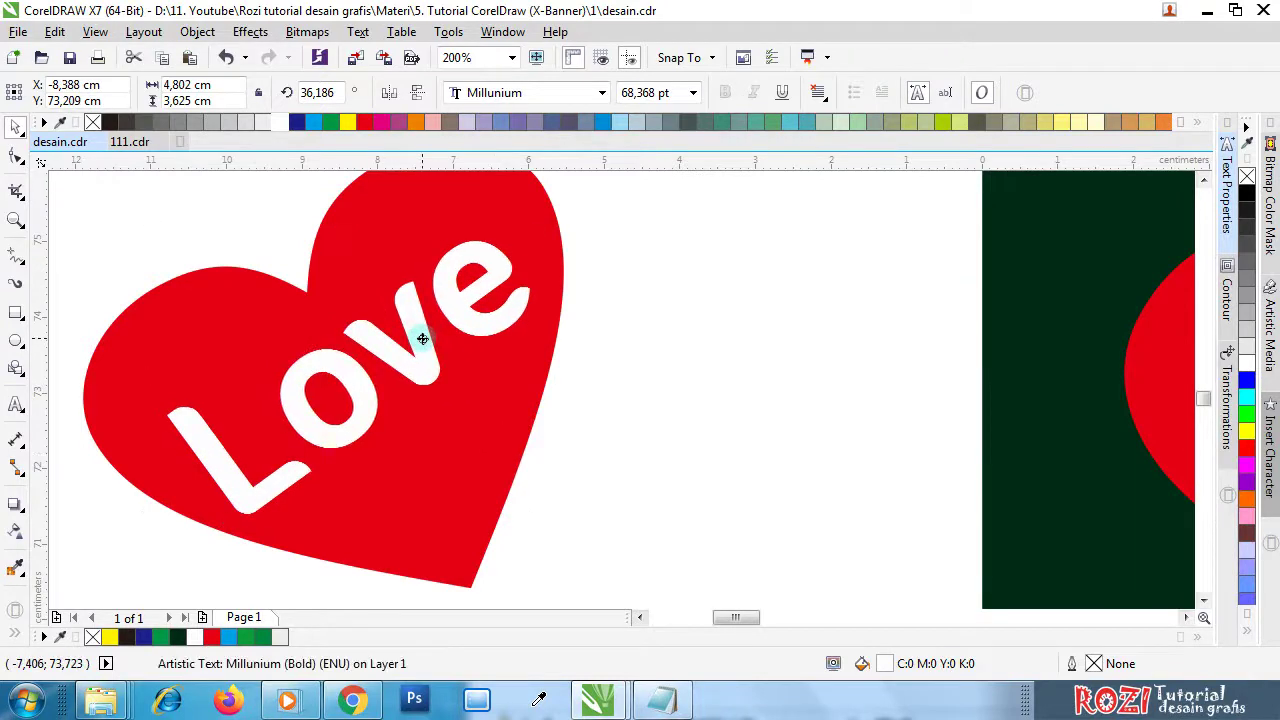
scroll(420, 344, "down", 3)
- Group the rebuilt "We", heart, "Love" and "MTsN 2 Kediri" objects beside the strip and cut the group from desain.cdr
left_click_drag(308, 251, 475, 340)
scroll(424, 302, "up", 2)
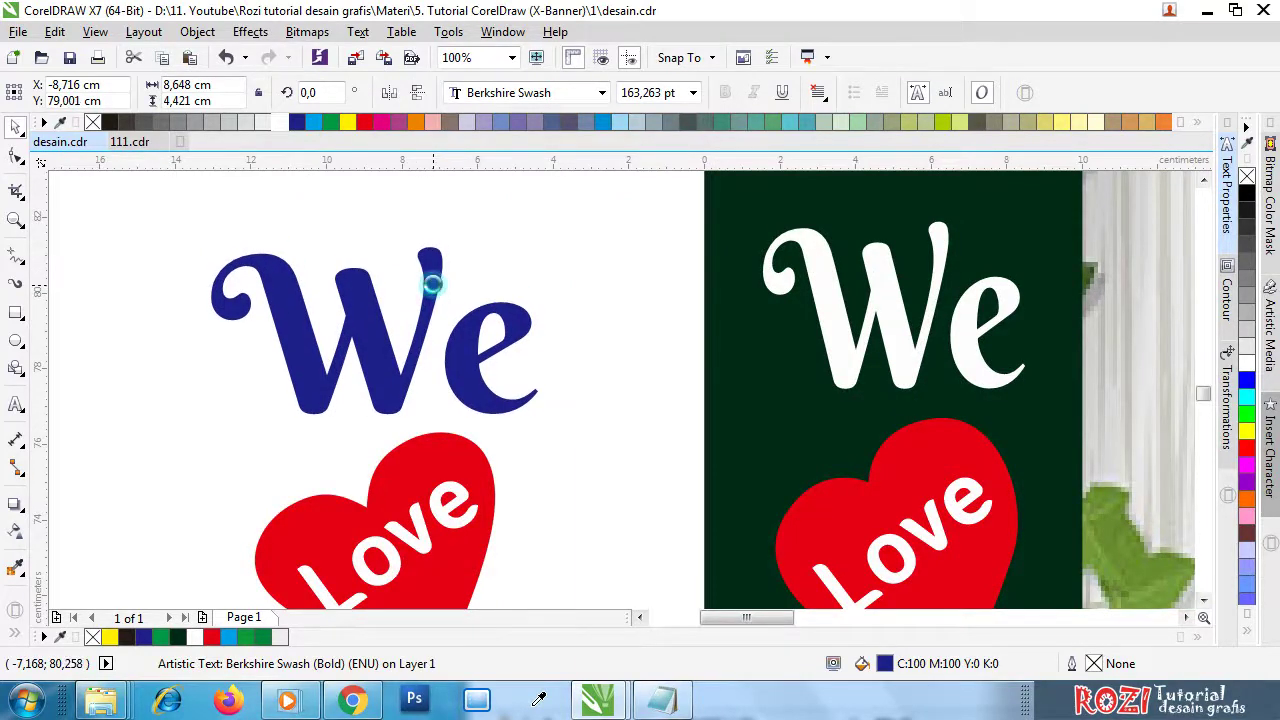
scroll(311, 348, "down", 2)
left_click(311, 348)
left_click_drag(314, 237, 490, 556)
key("ctrl+g")
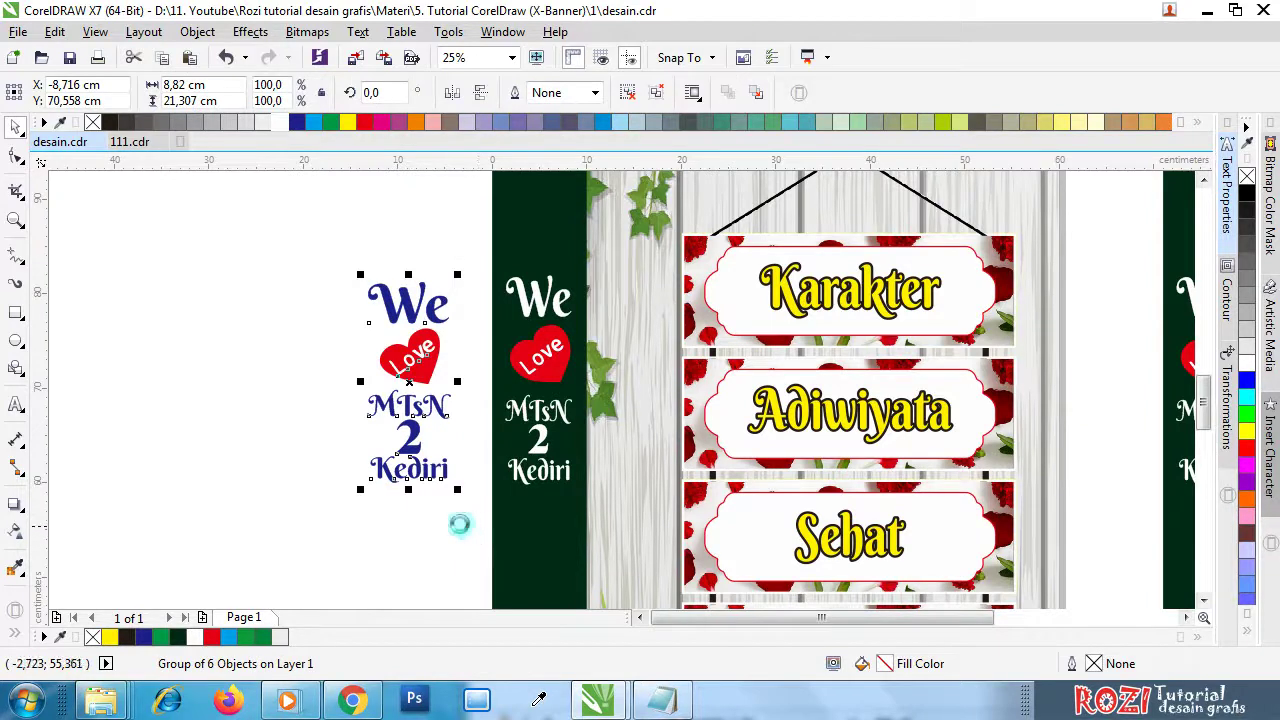
- Paste the wording group into 111.cdr and move it horizontally onto the banner's green vertical strip
left_click(129, 141)
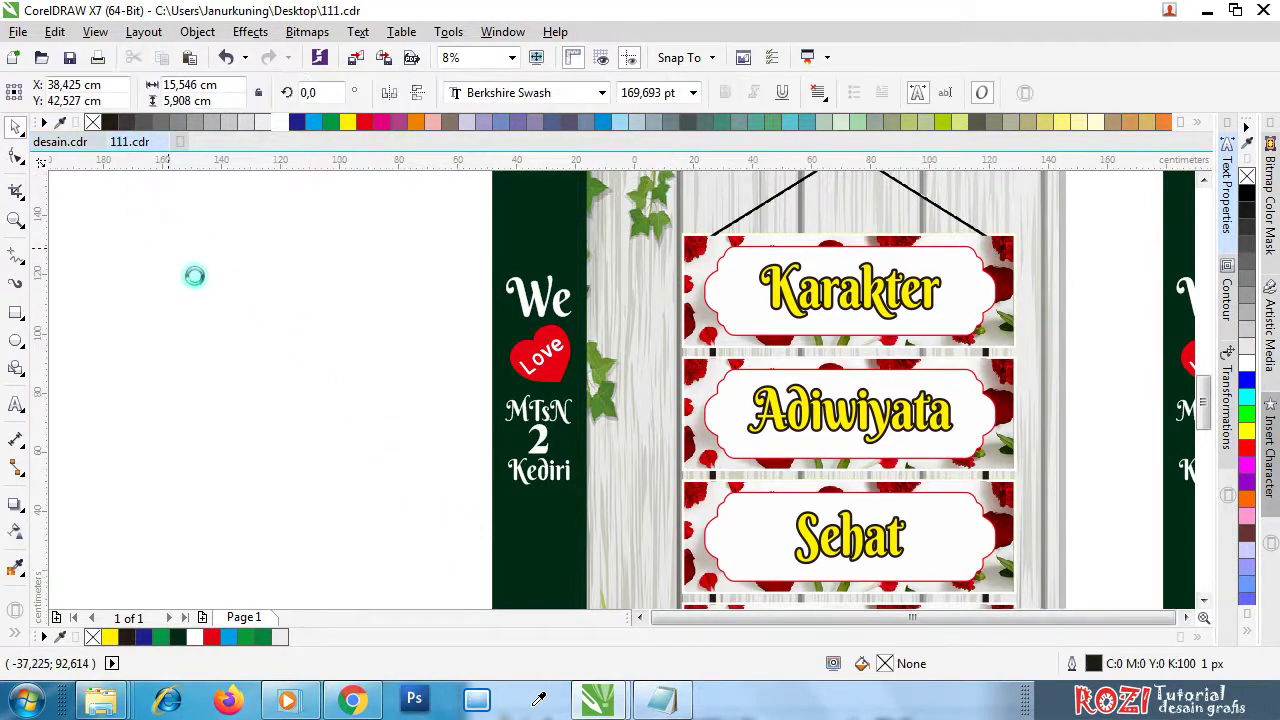
left_click(291, 363)
key("ctrl+v")
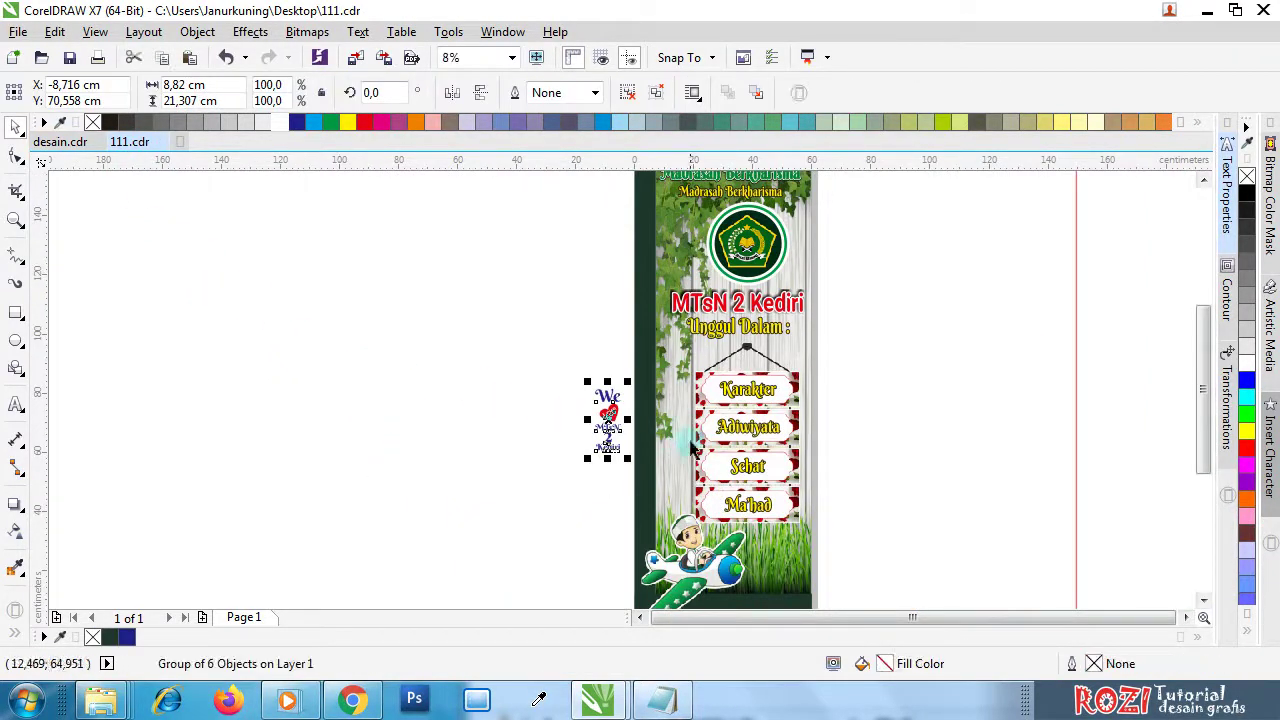
scroll(687, 453, "up", 1)
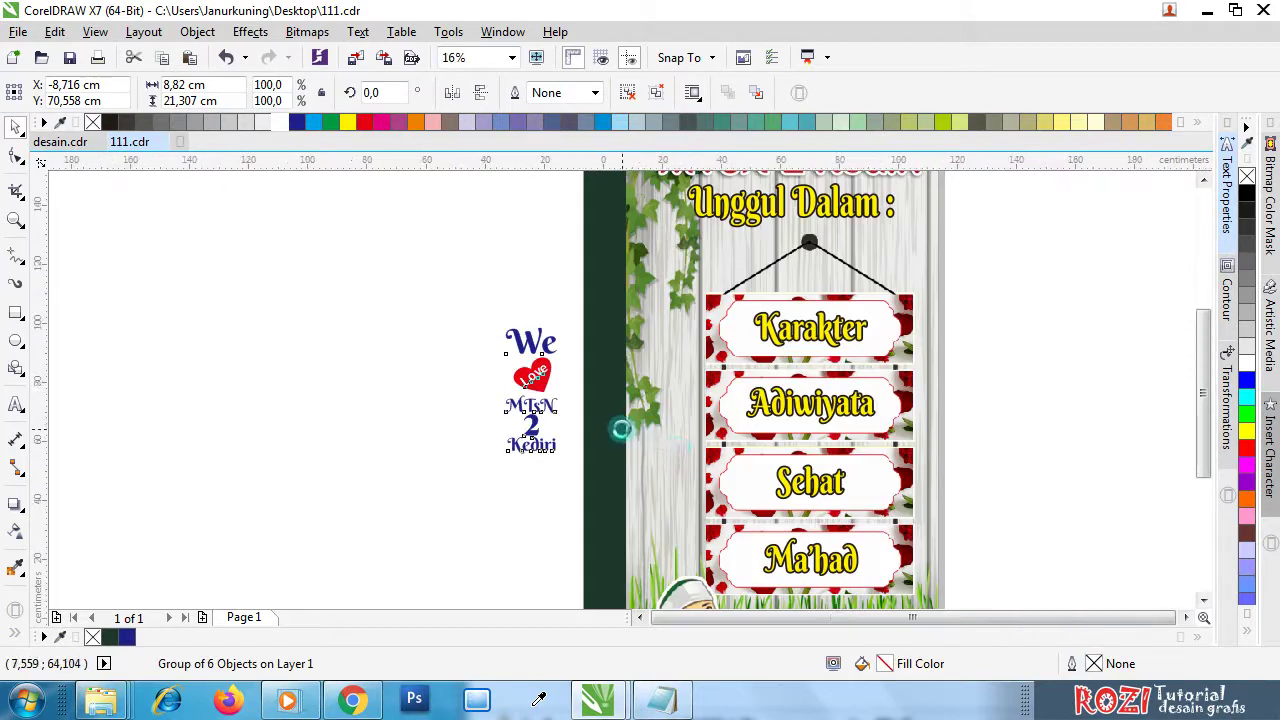
scroll(620, 429, "down", 2)
scroll(617, 405, "up", 2)
scroll(617, 405, "up", 1)
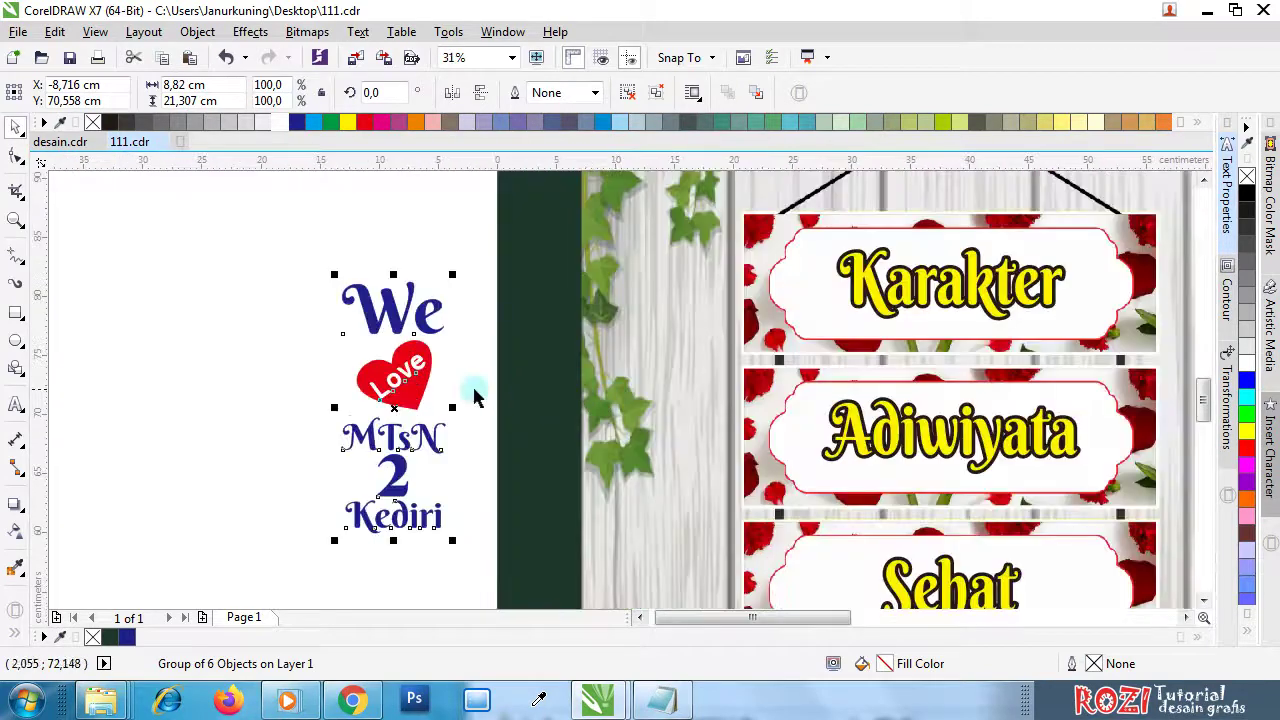
left_click_drag(408, 407, 536, 404)
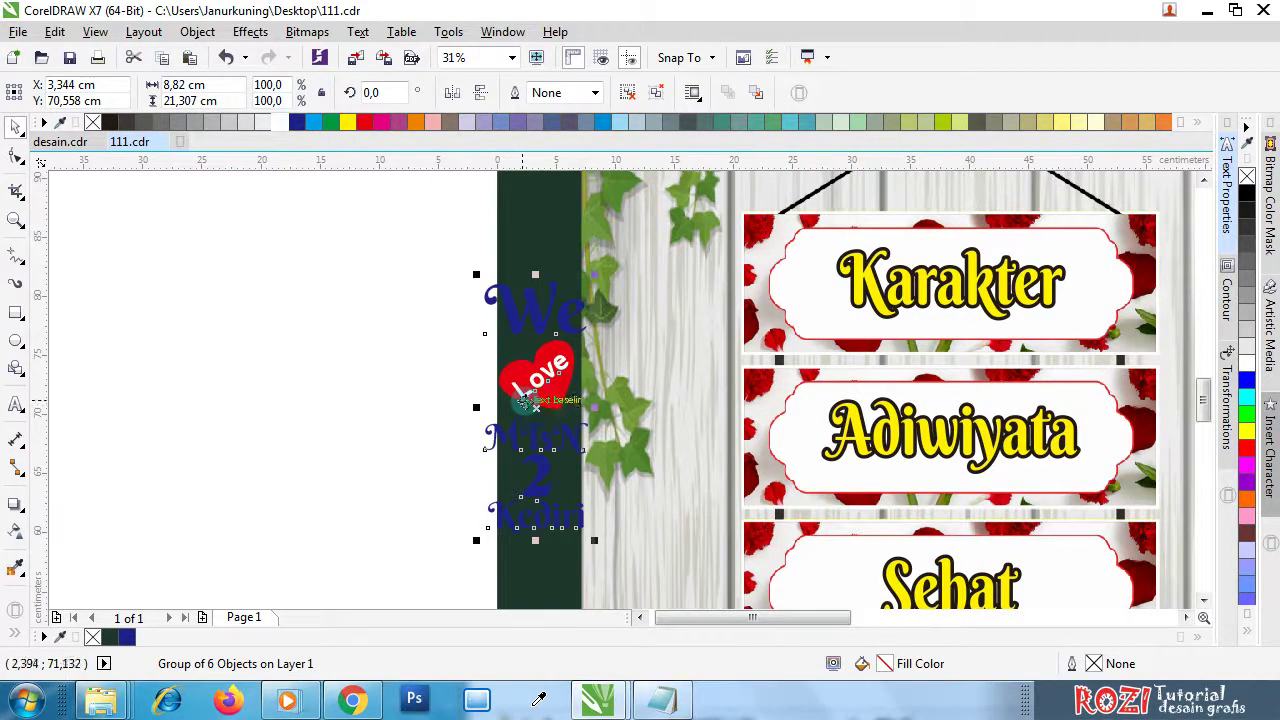
- Compare the strip with the one in desain.cdr and widen the green strip in 111.cdr to about 10.7 cm
scroll(410, 395, "down", 2)
scroll(410, 395, "down", 2)
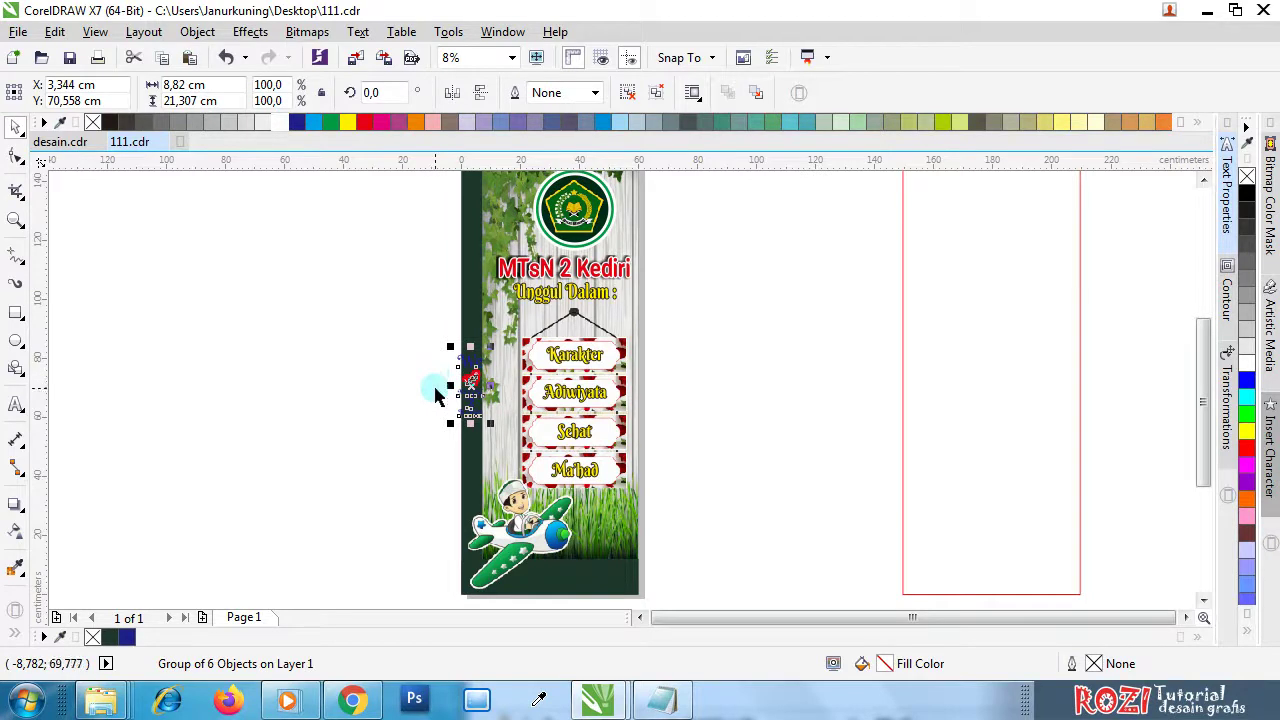
left_click(60, 142)
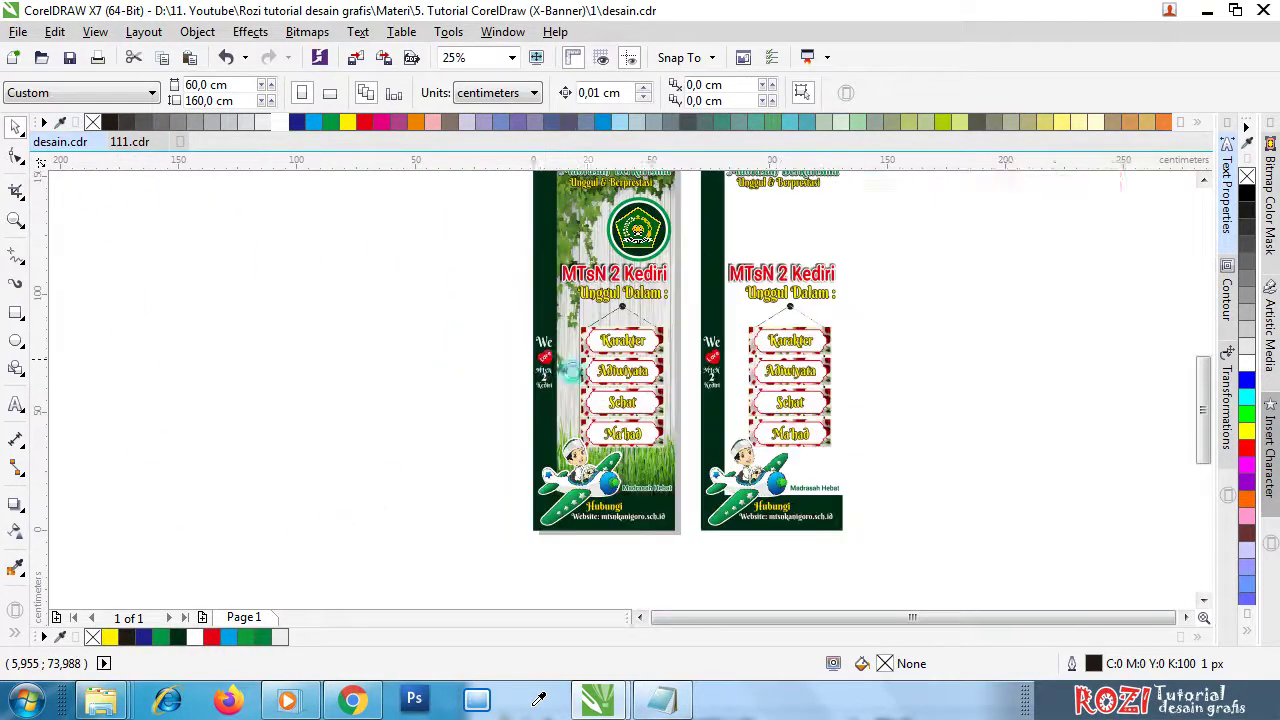
scroll(545, 360, "up", 3)
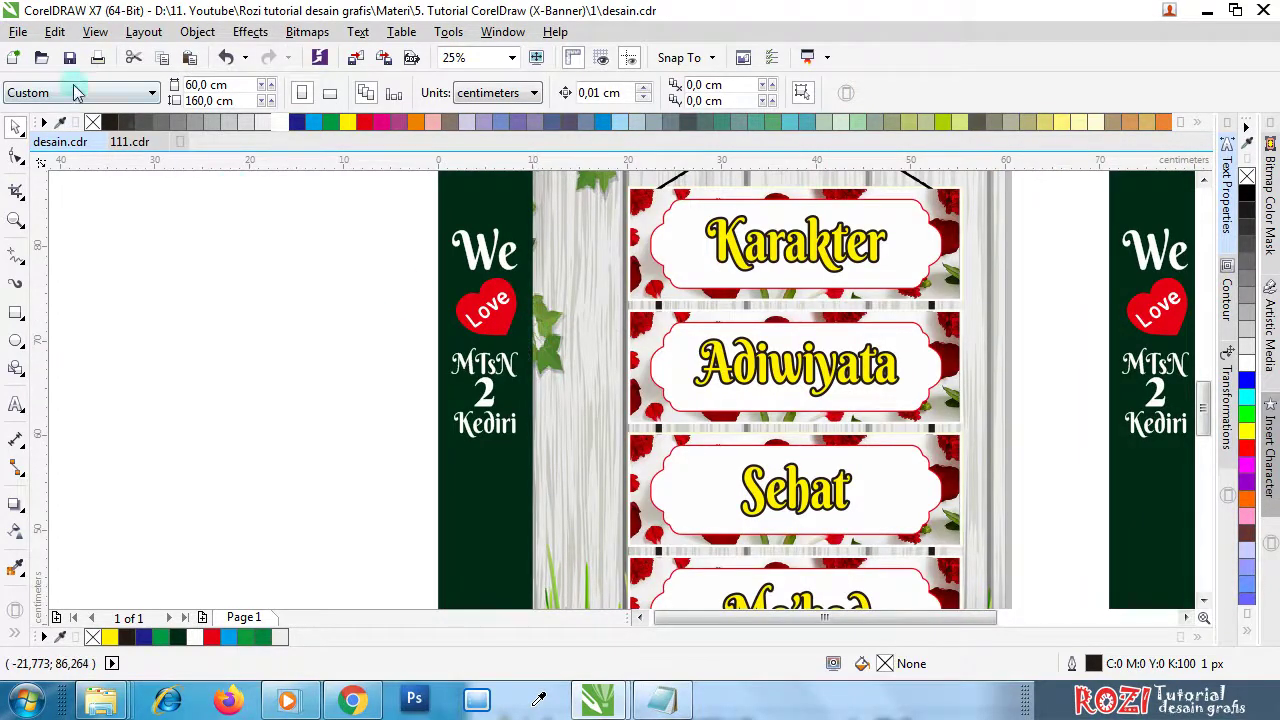
left_click(130, 142)
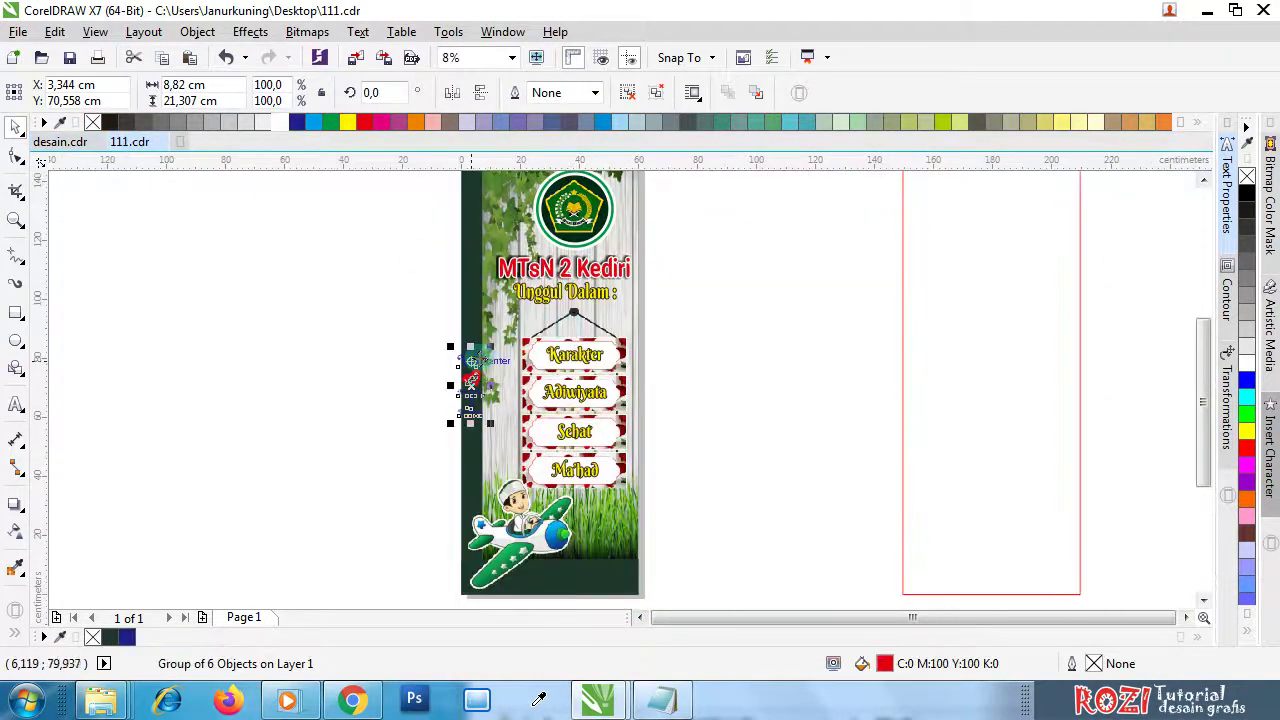
left_click(470, 345)
scroll(487, 368, "up", 3)
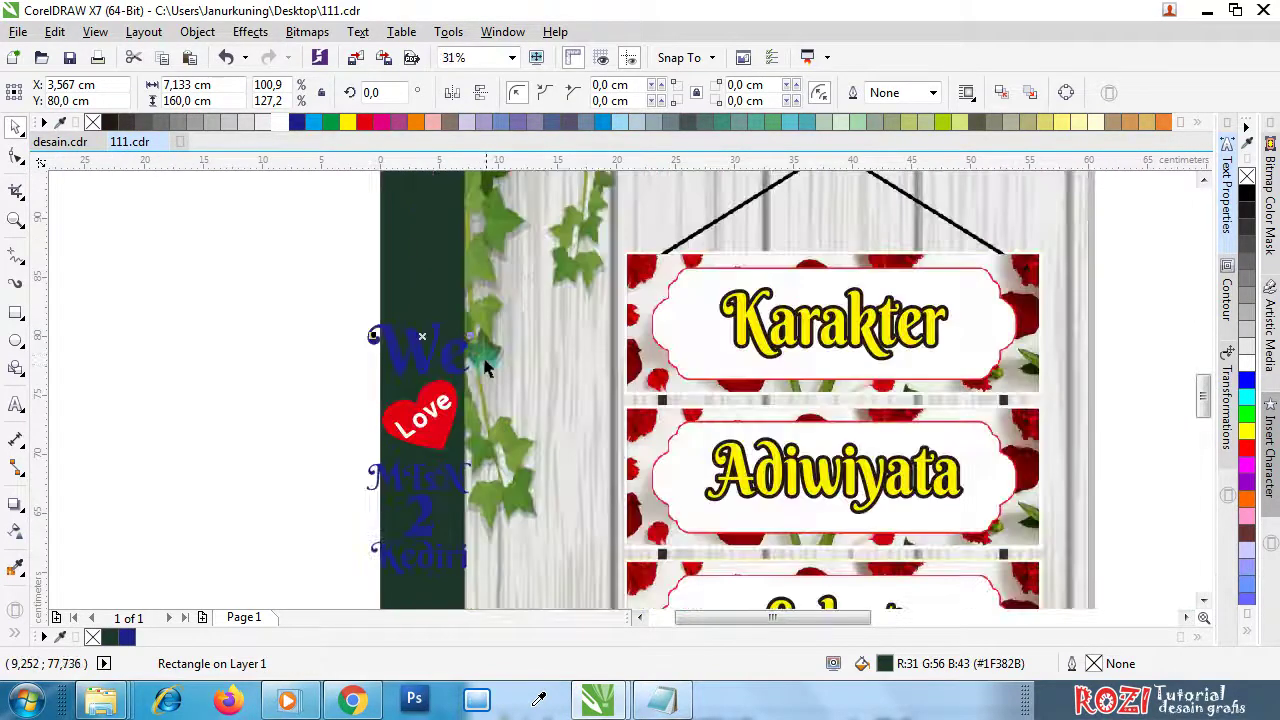
left_click_drag(474, 336, 514, 336)
- Centre the wording group horizontally on the widened green strip
left_click_drag(206, 269, 509, 590)
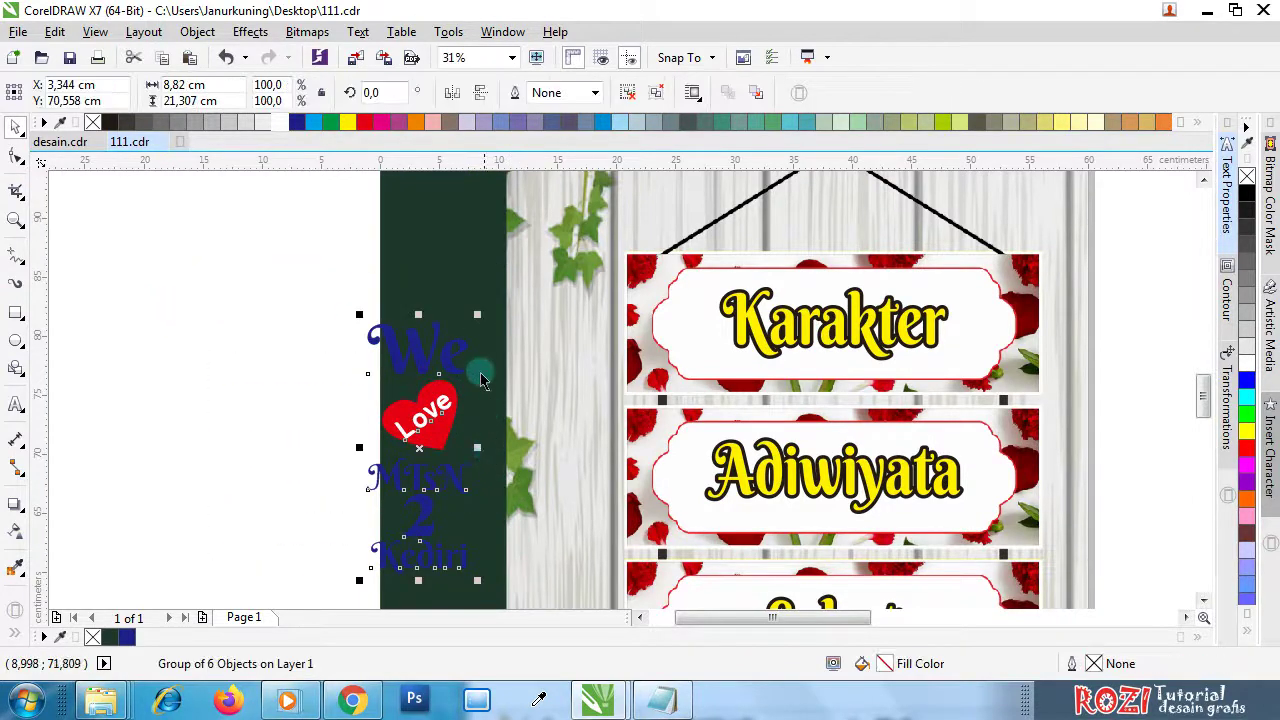
left_click(466, 263, "shift")
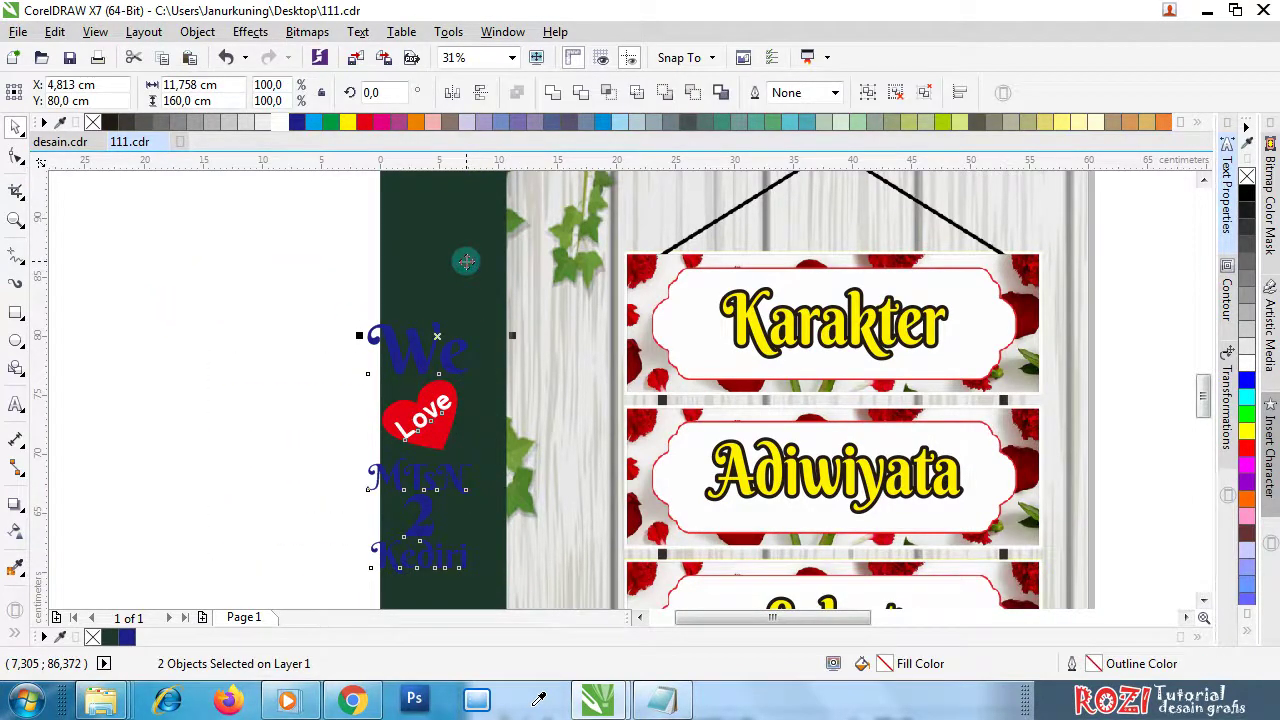
key("c")
- Ungroup the strip wording and colour "We" and the three "MTsN 2 Kediri" texts white
left_click(420, 354)
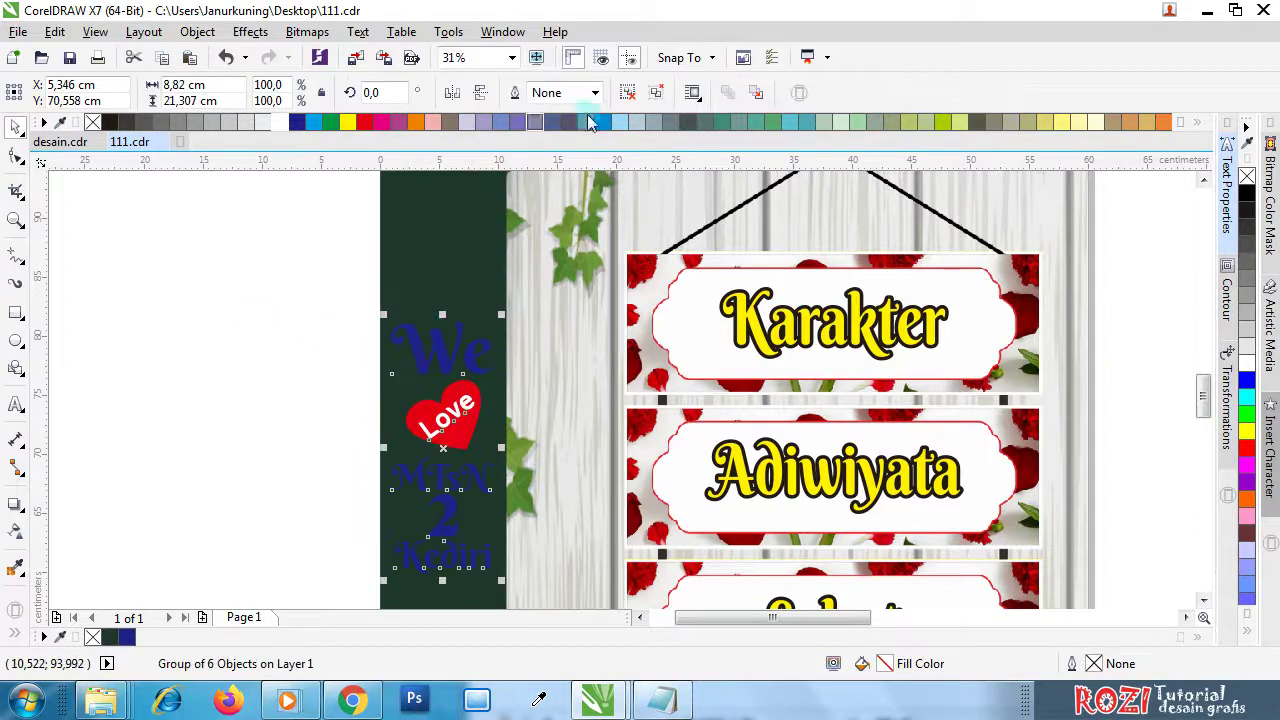
key("ctrl+u")
left_click(409, 334)
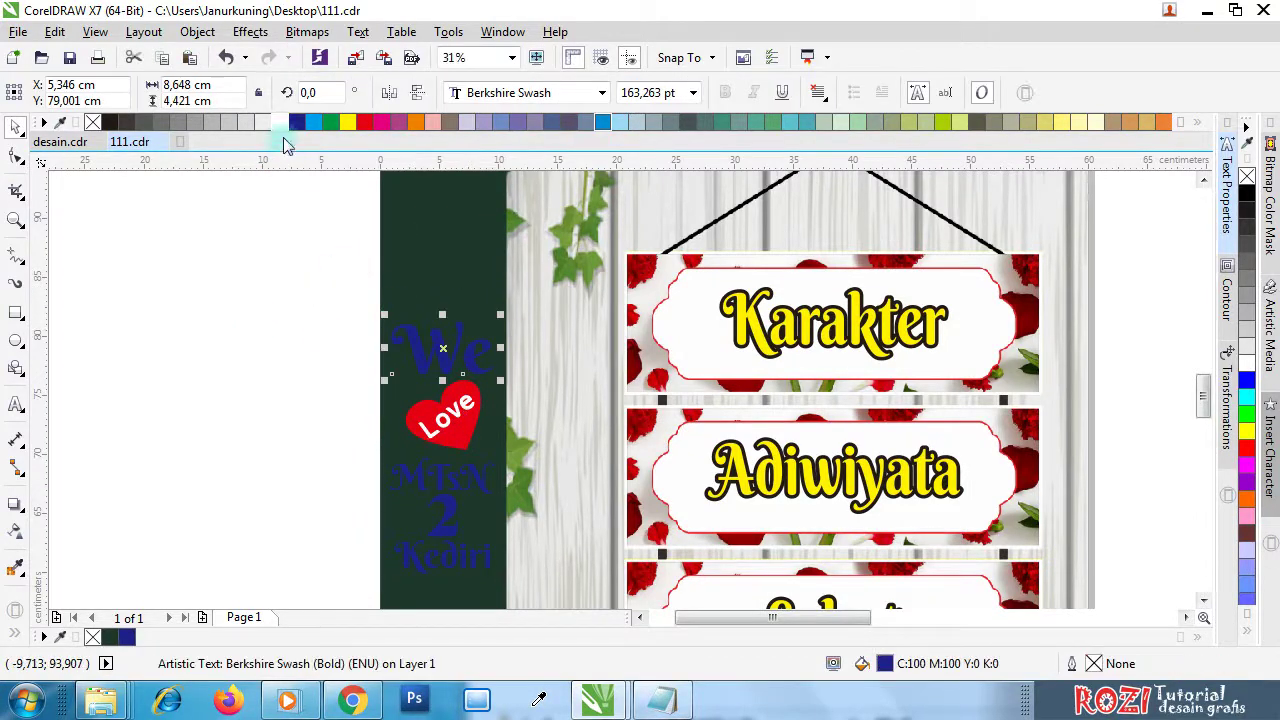
left_click_drag(280, 428, 531, 543)
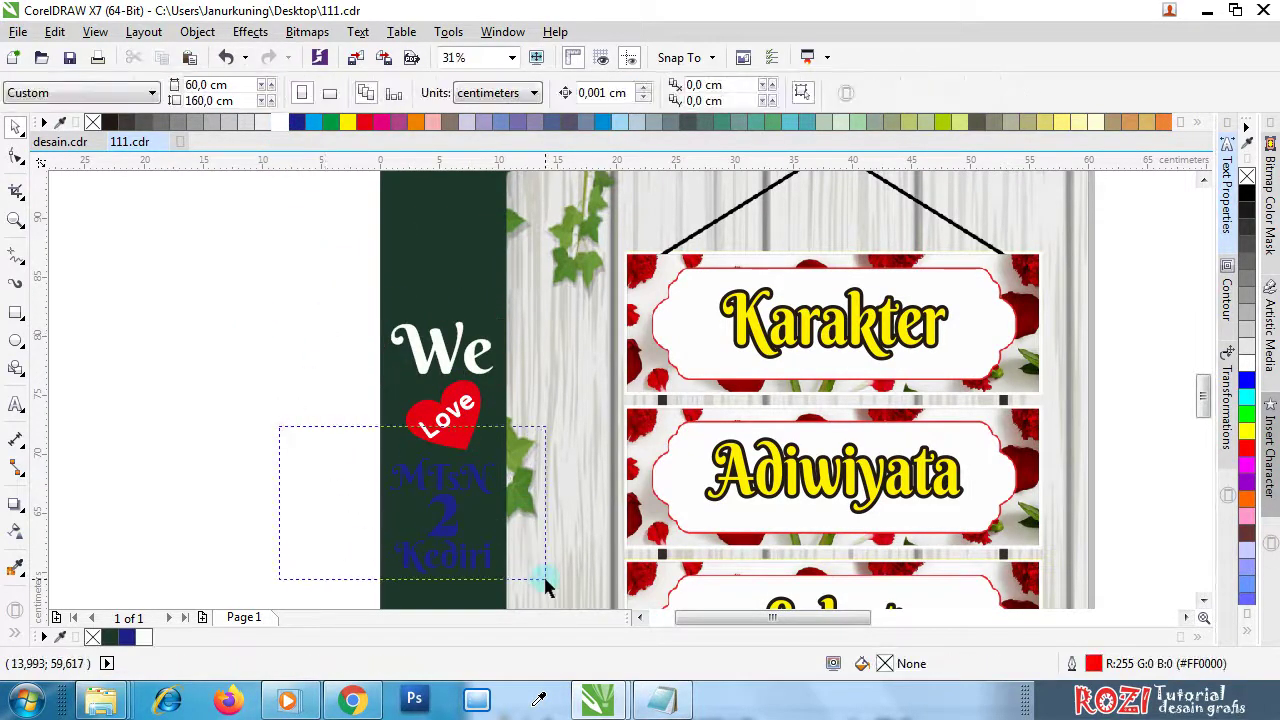
left_click_drag(546, 587, 546, 585)
left_click(277, 121)
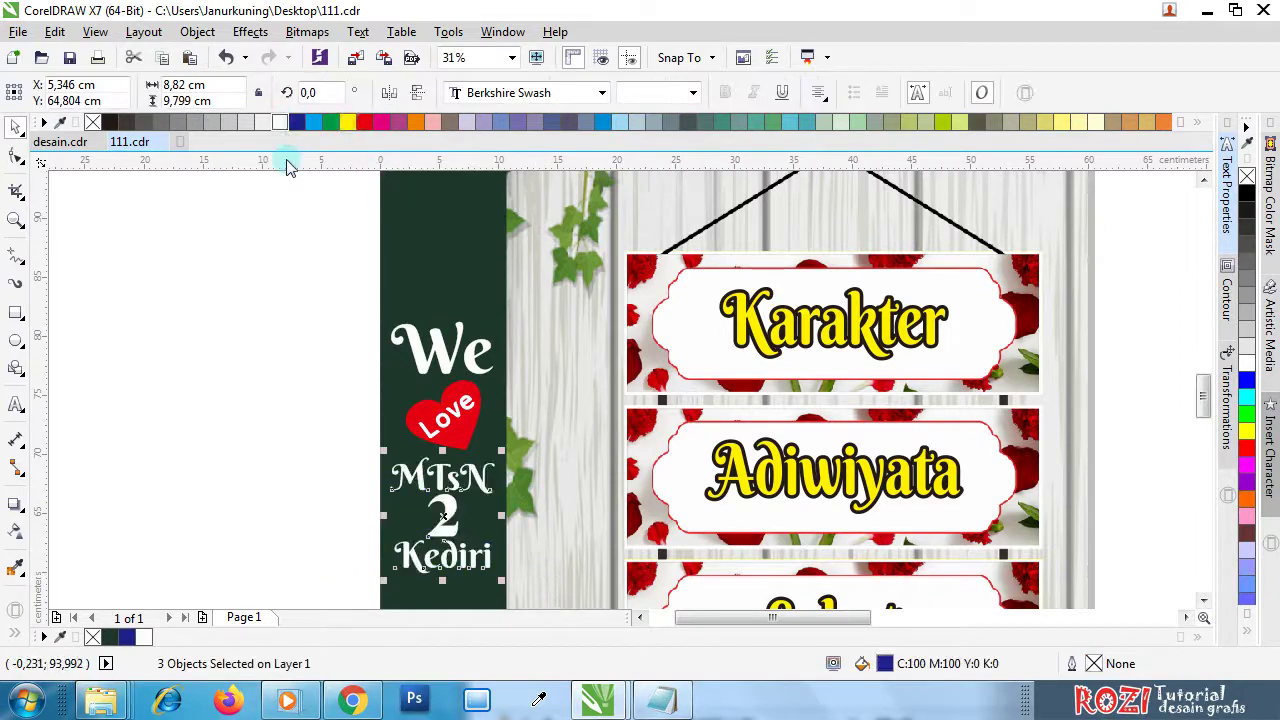
left_click(297, 343)
- Lower "Kediri" and the "2" slightly to even out the spacing below "MTsN" on the strip
scroll(490, 465, "down", 2)
scroll(480, 400, "up", 4)
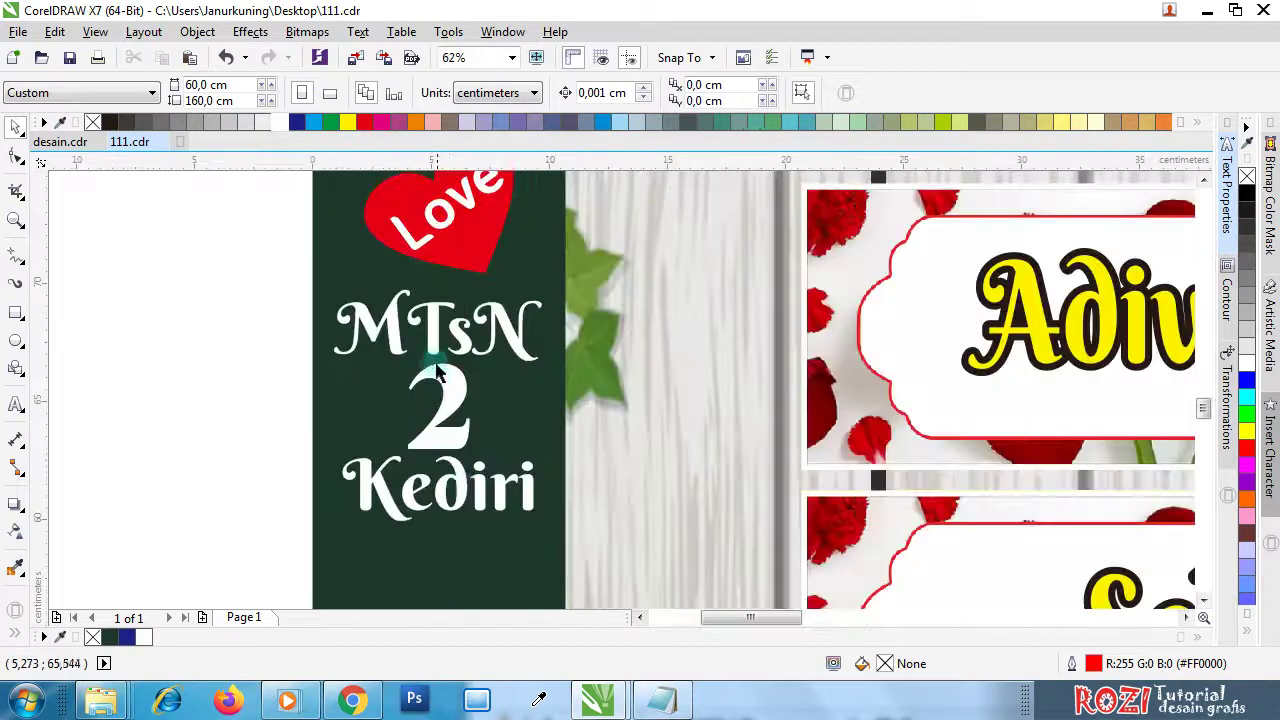
left_click_drag(458, 480, 458, 492)
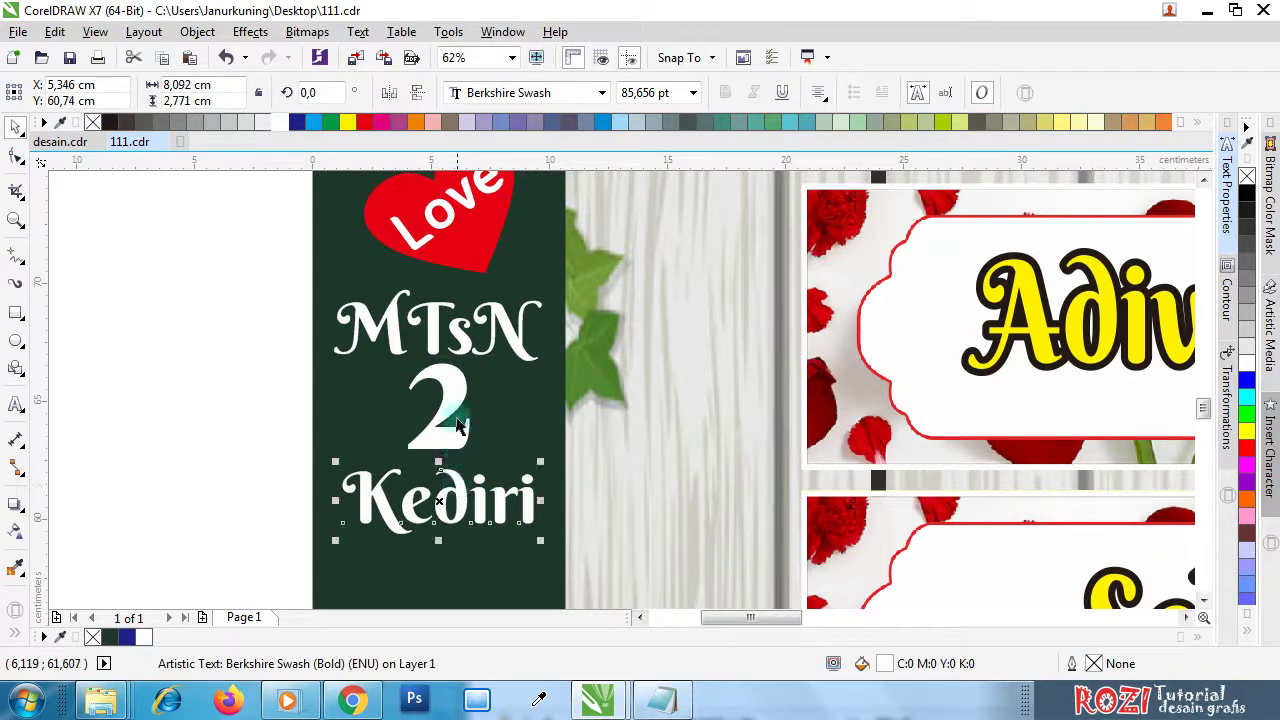
left_click(454, 384)
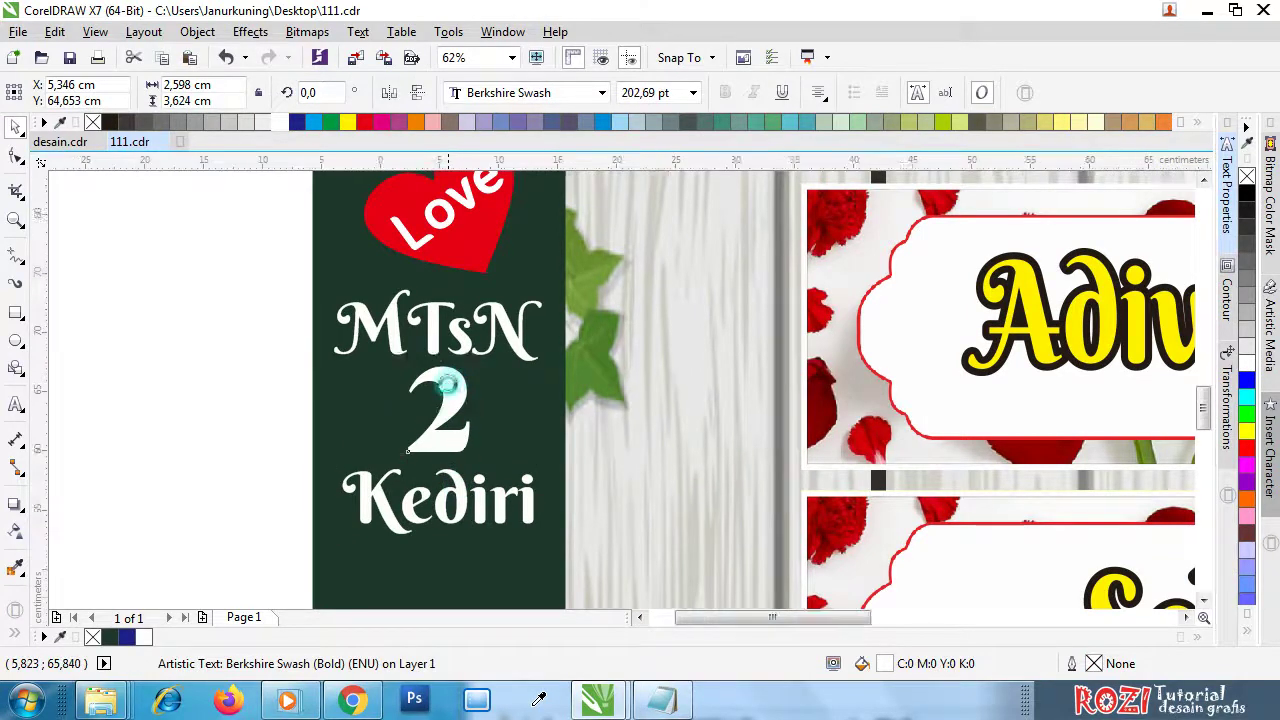
- Group the six wording and heart objects on the green strip and save 111.cdr
scroll(452, 380, "down", 3)
left_click_drag(357, 310, 486, 440)
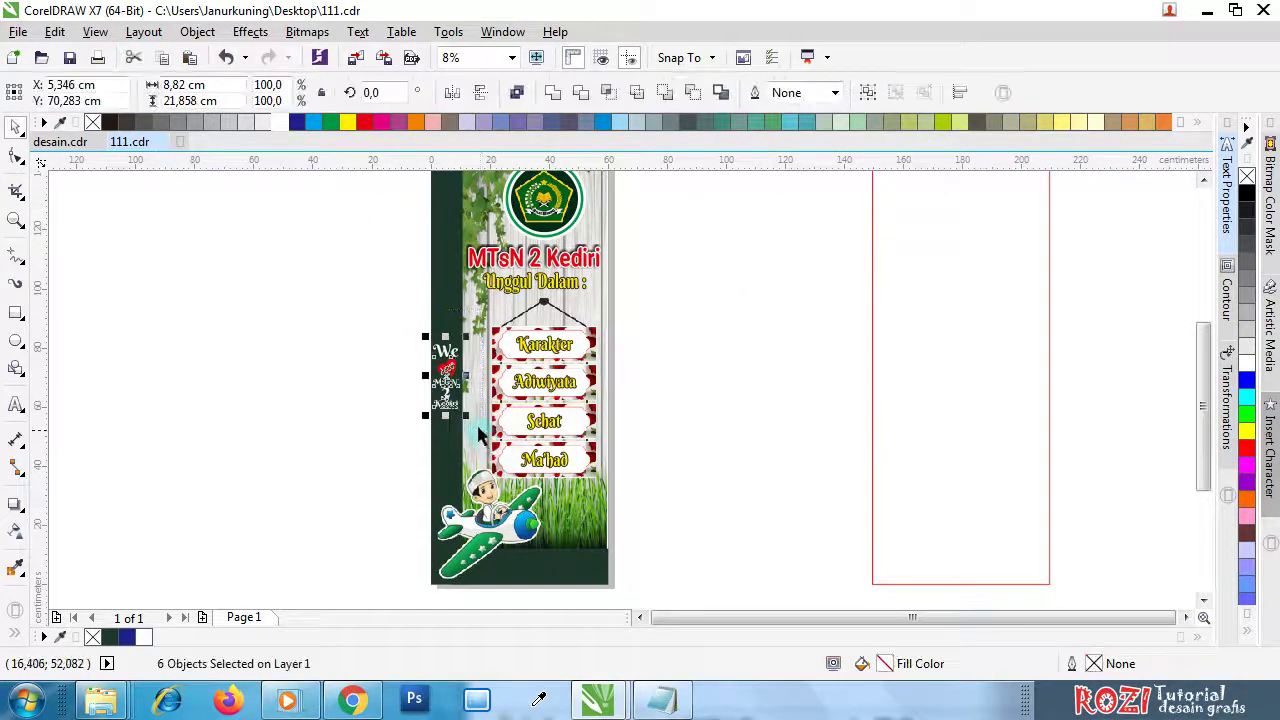
key("ctrl+g")
scroll(457, 358, "up", 2)
scroll(272, 358, "down", 4)
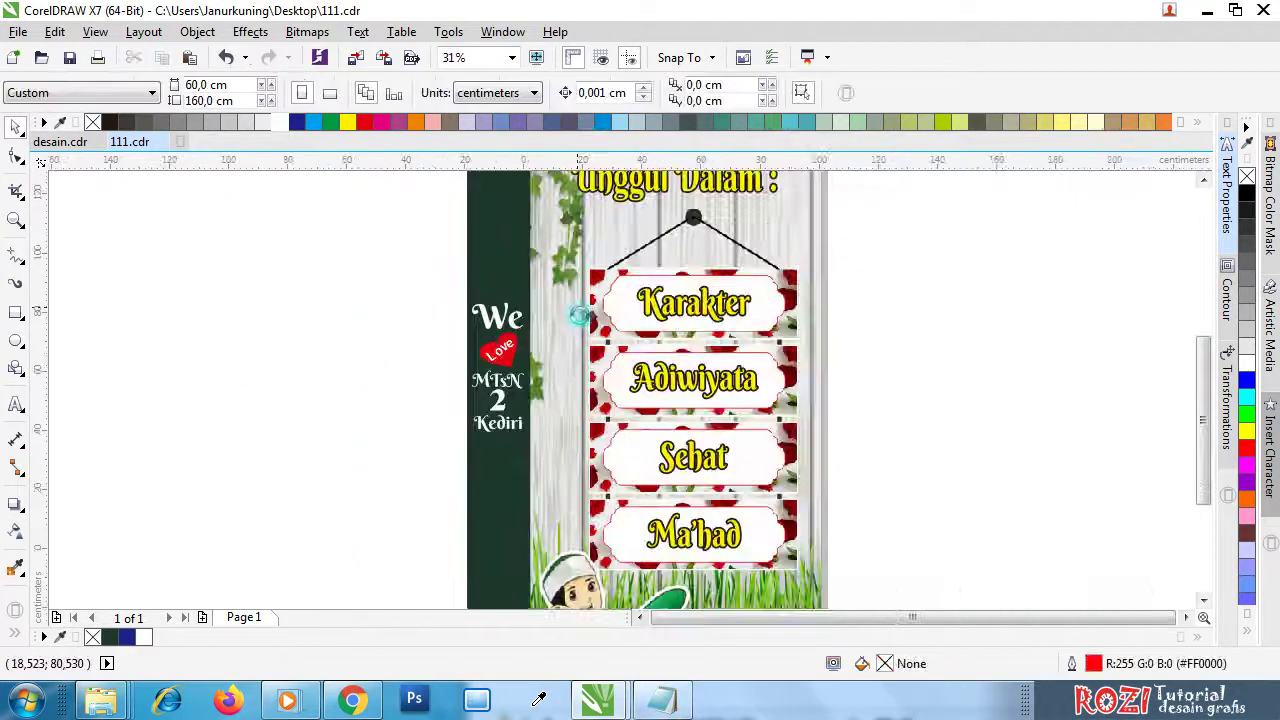
scroll(590, 418, "up", 2)
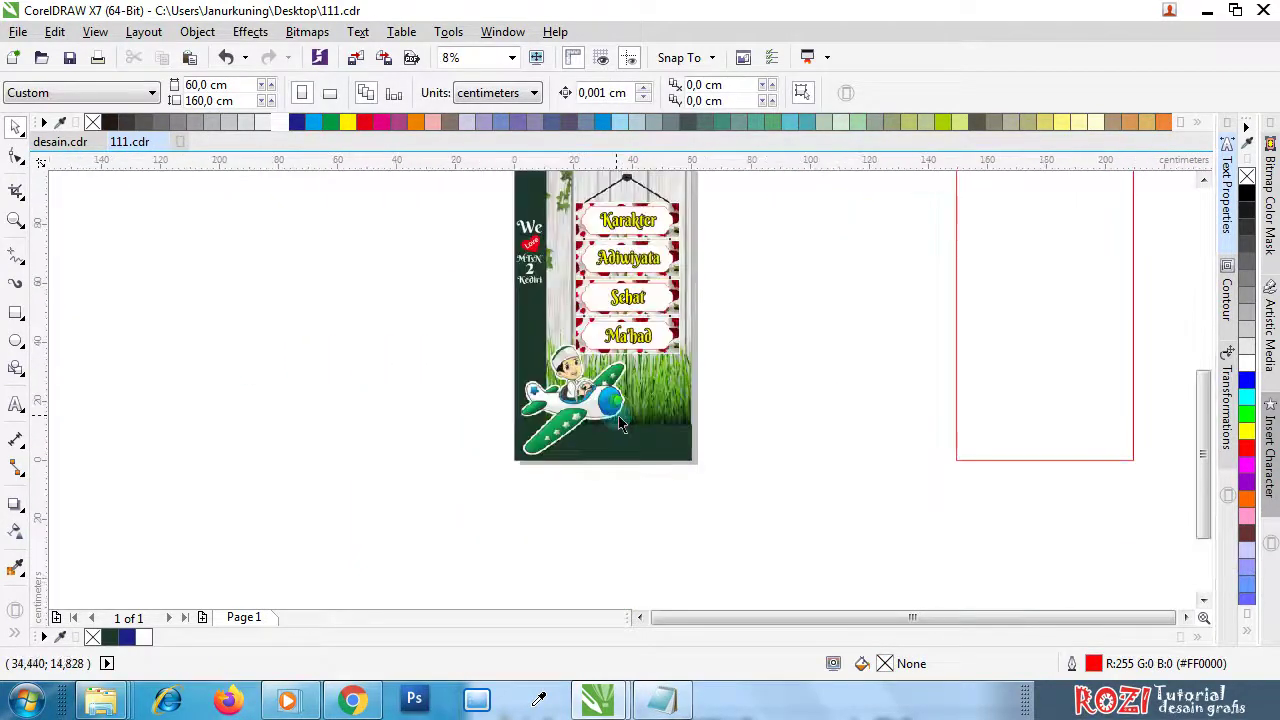
left_click(18, 31)
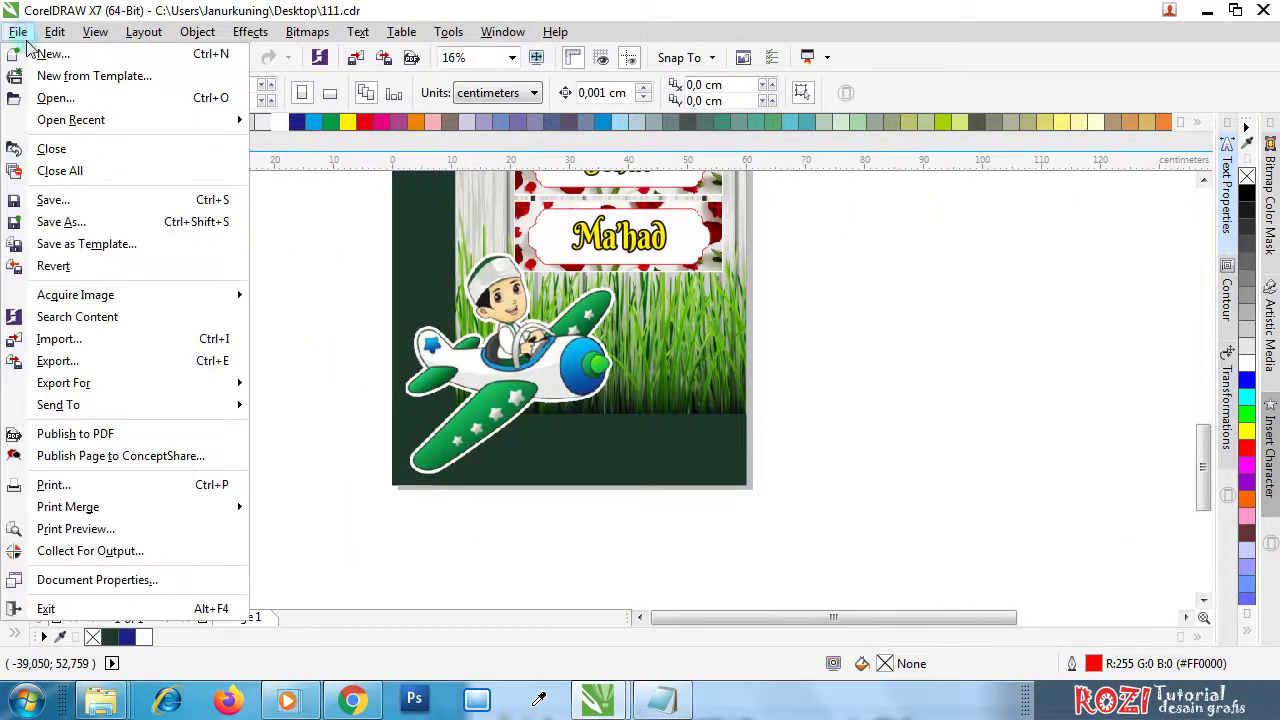
left_click(68, 201)
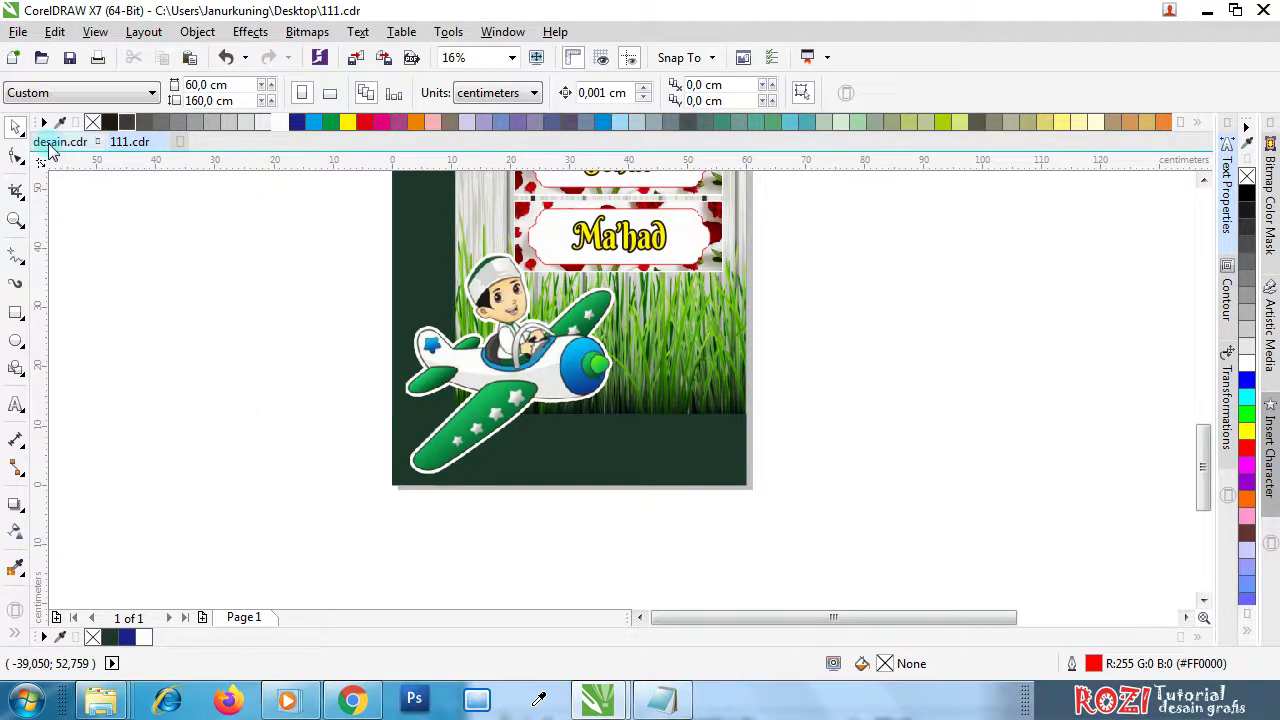
- In desain.cdr, add the artistic text "Madrasah Hebat" at 150 pt just below the banner page
left_click(62, 142)
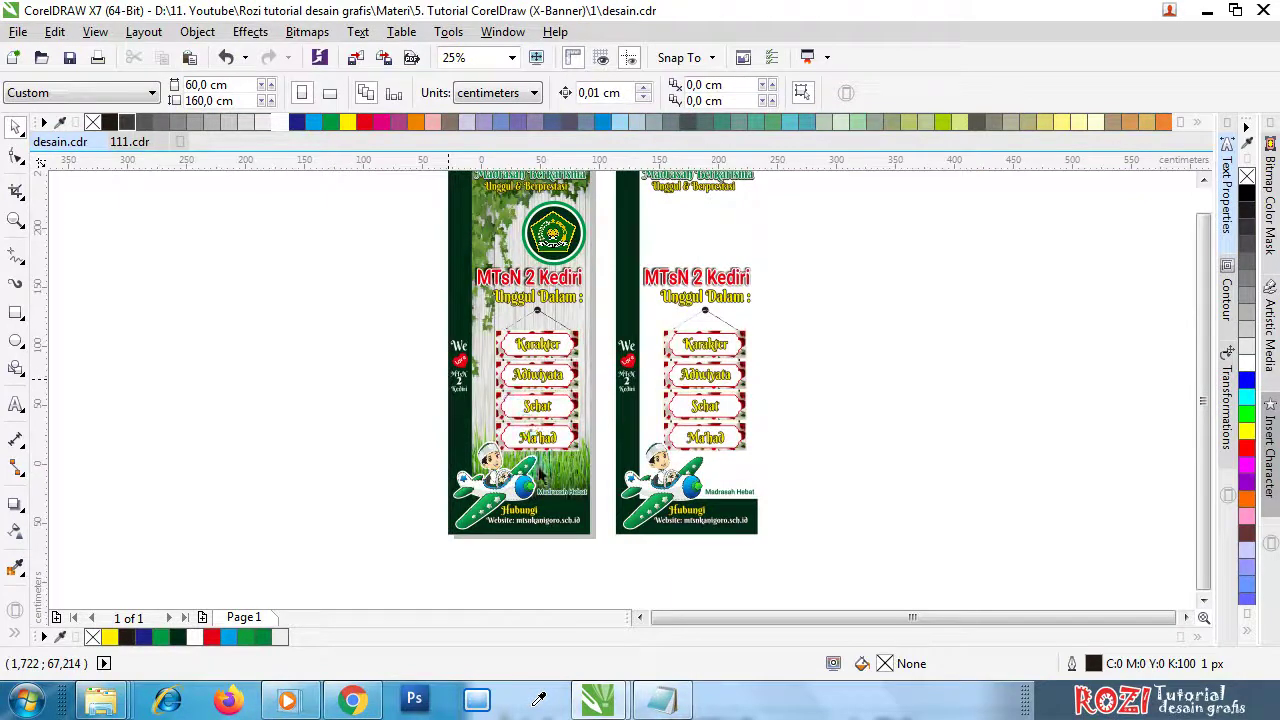
scroll(540, 473, "down", 1)
scroll(530, 474, "up", 5)
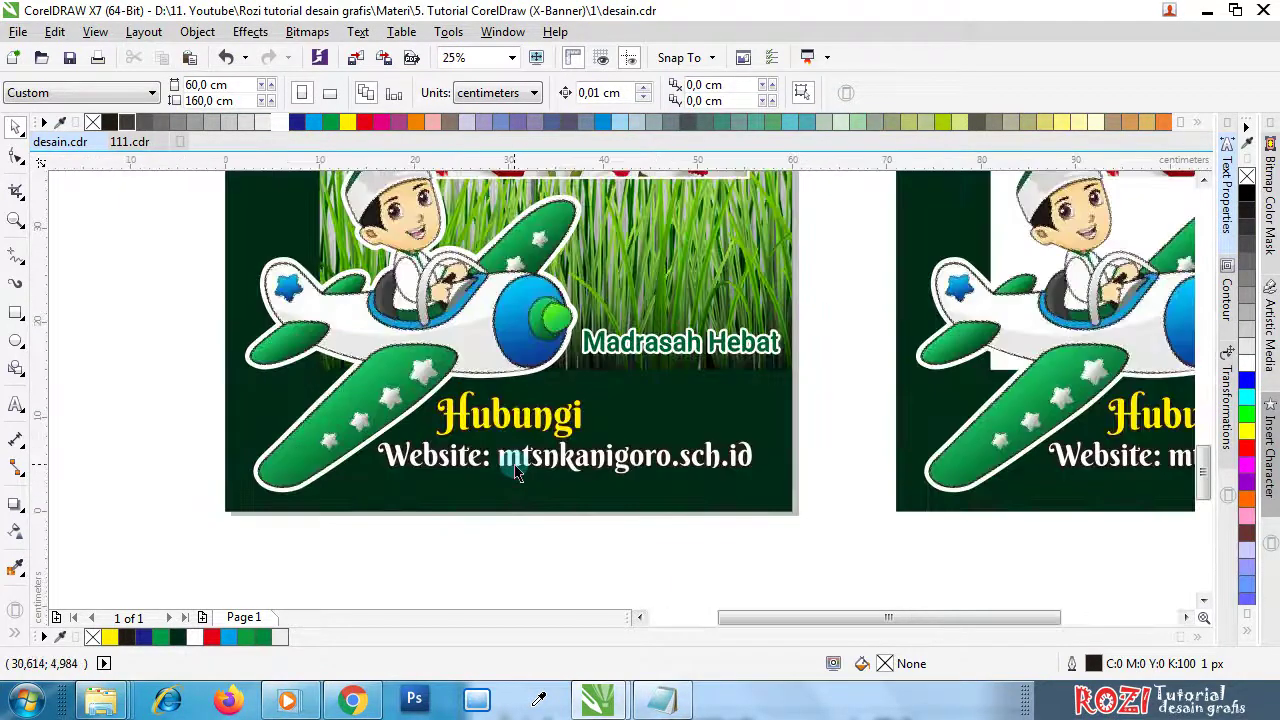
left_click(686, 345)
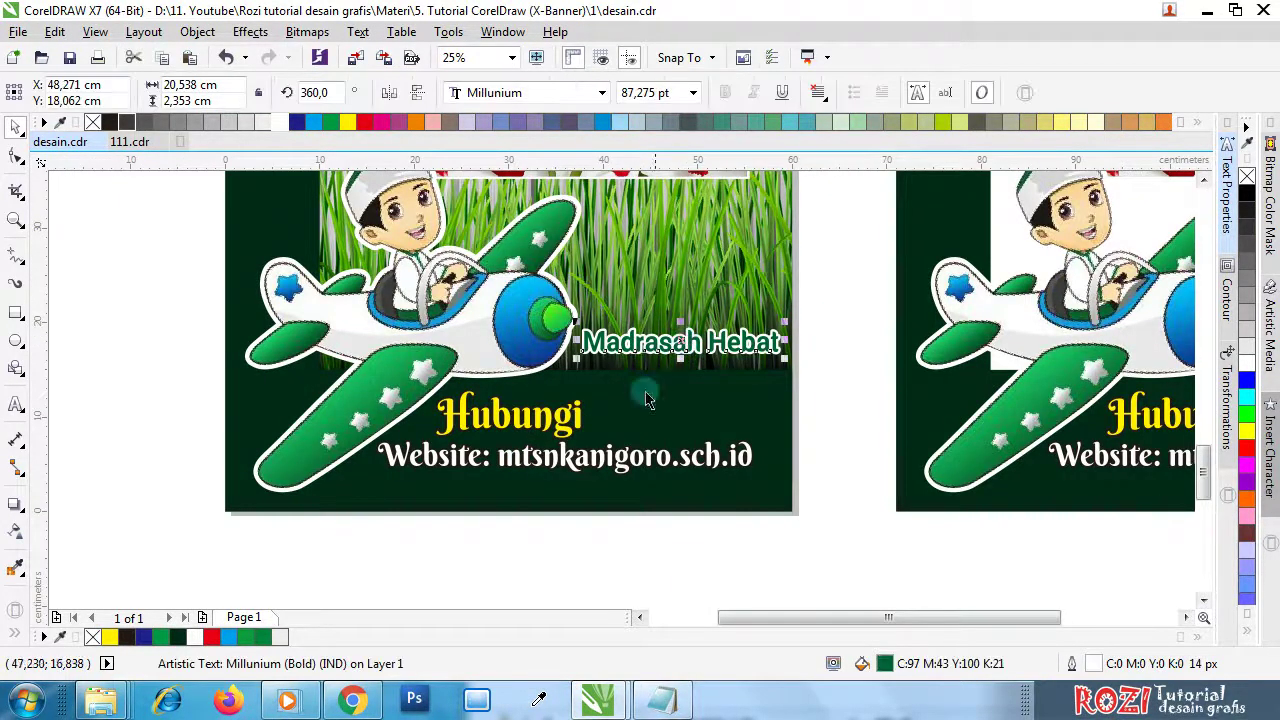
left_click(194, 477)
left_click(16, 404)
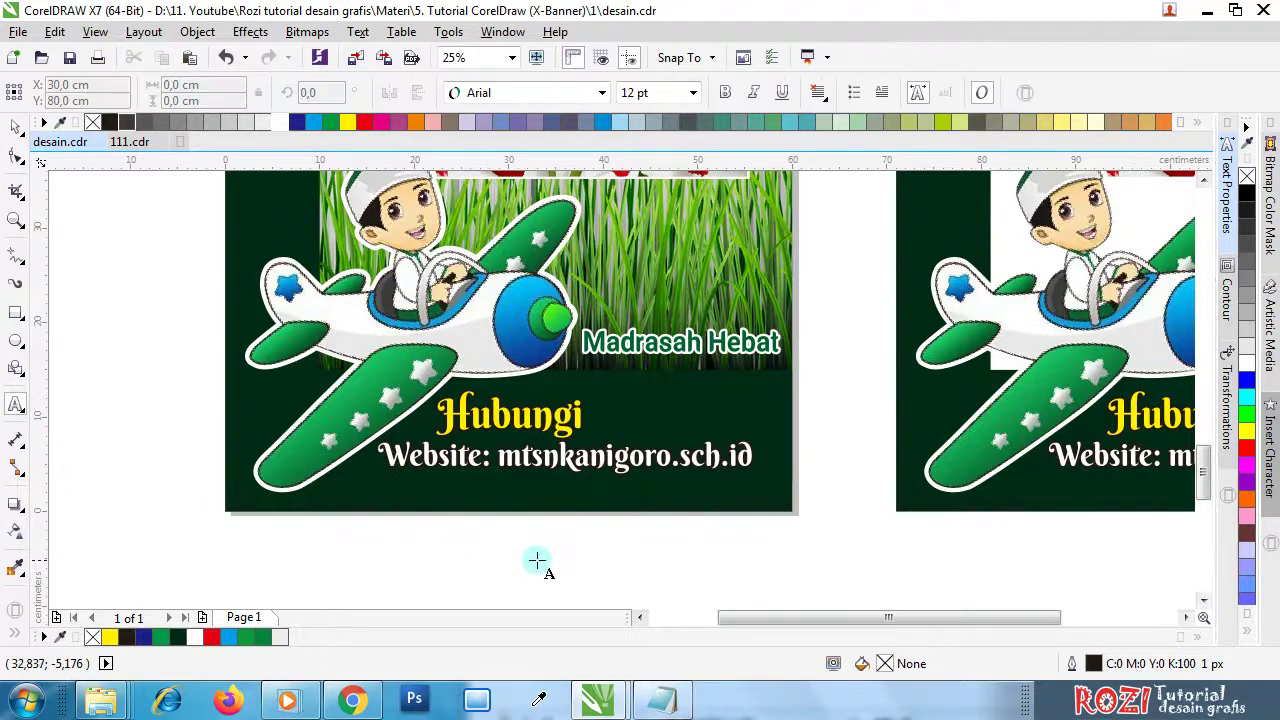
left_click(537, 556)
left_click(694, 93)
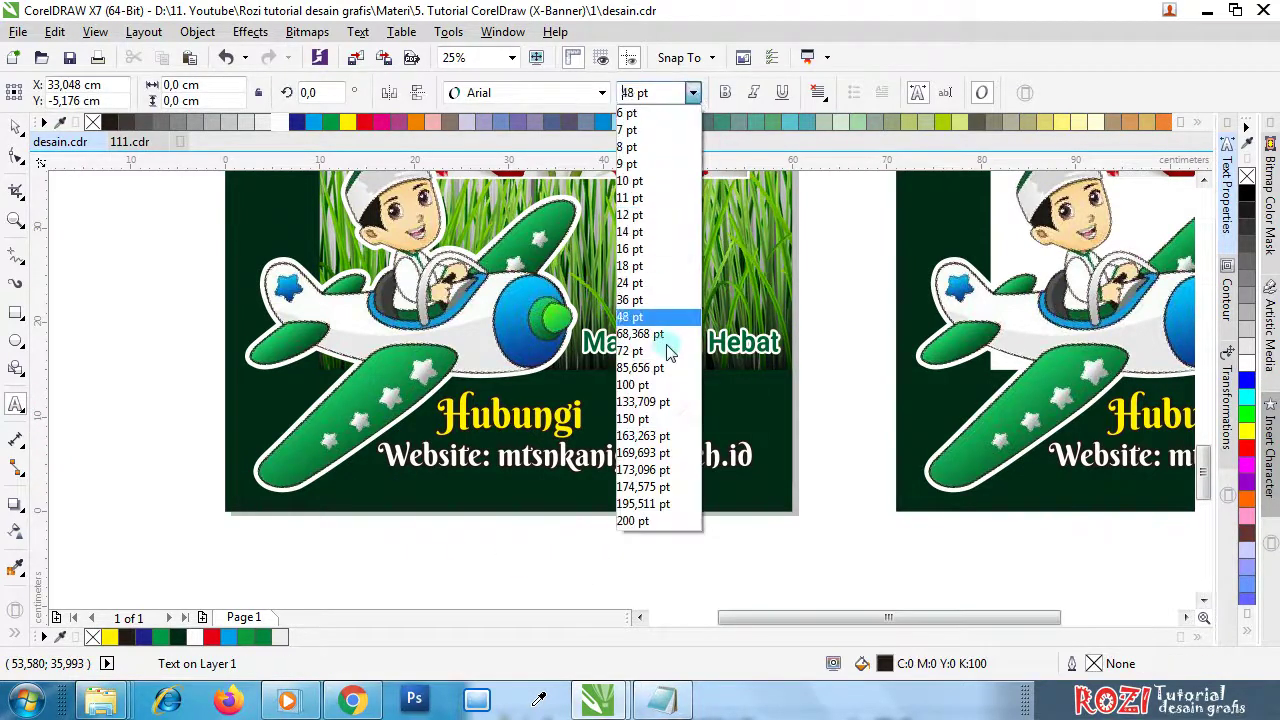
left_click(662, 405)
type("Madrasah Hebat")
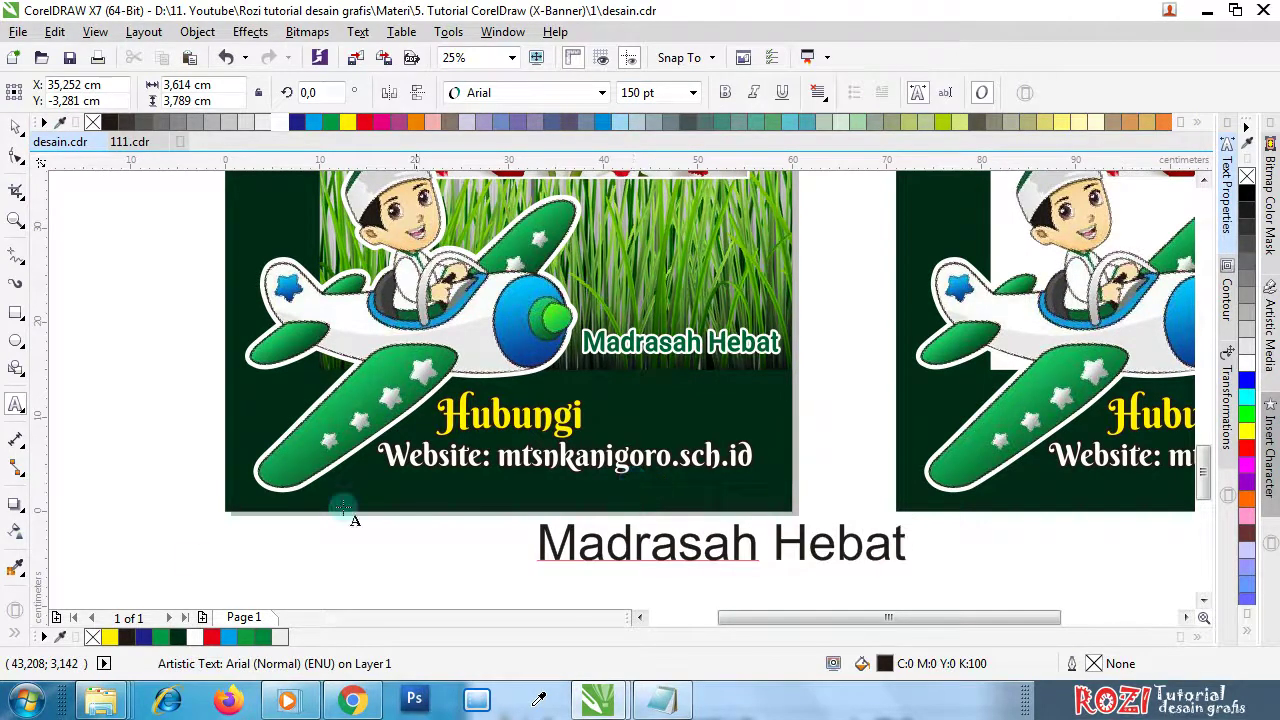
left_click(13, 130)
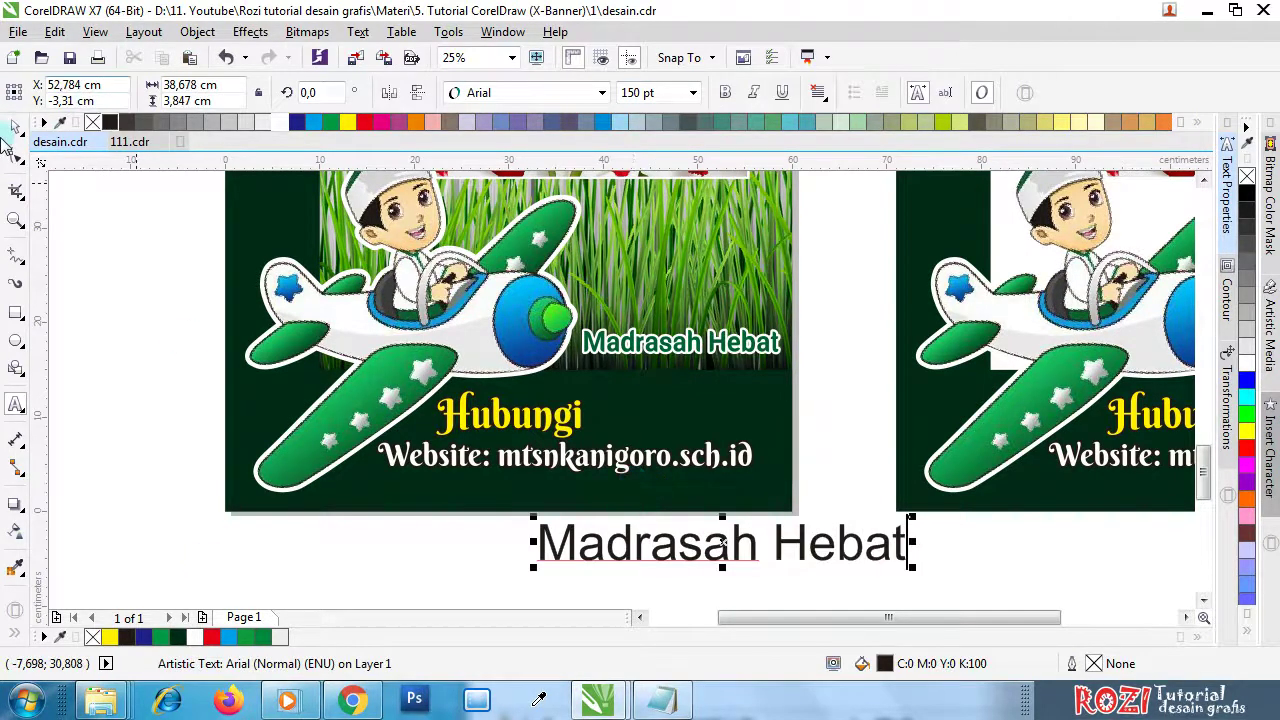
- Set the new "Madrasah Hebat" text to the Millunium font at 87,275 pt, matching the original text on the banner
left_click(601, 93)
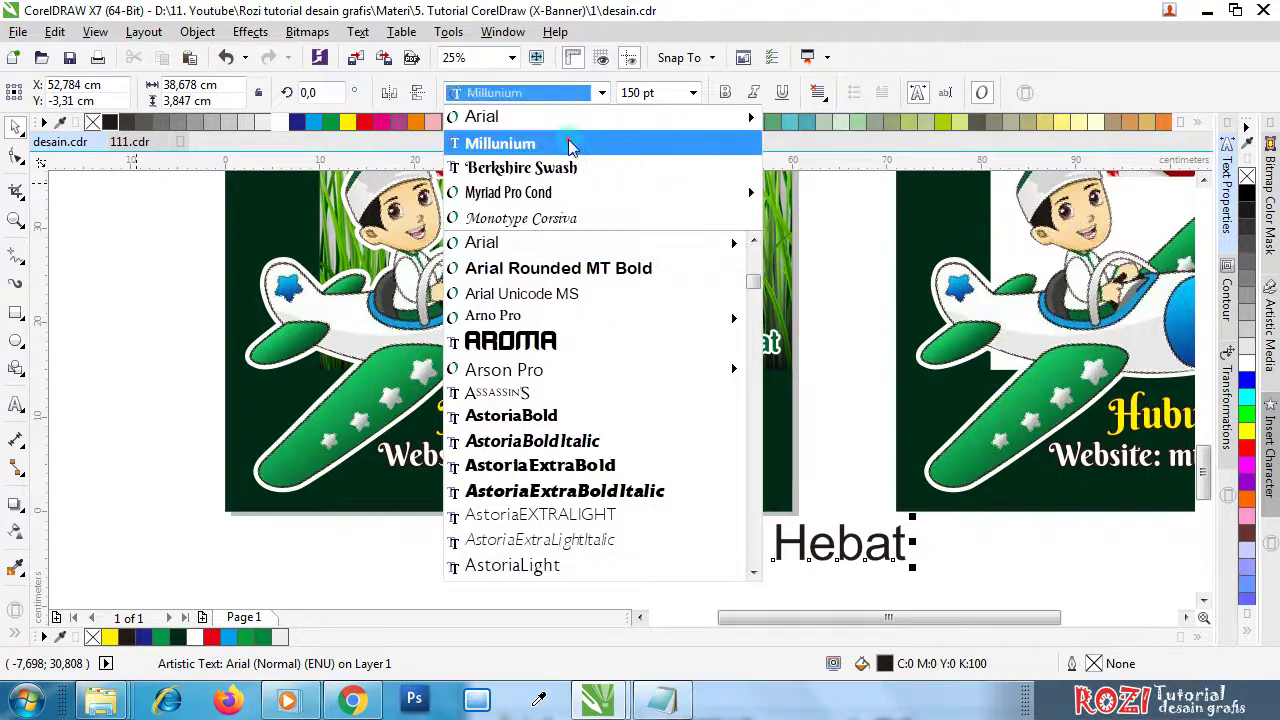
left_click(569, 141)
left_click(716, 343)
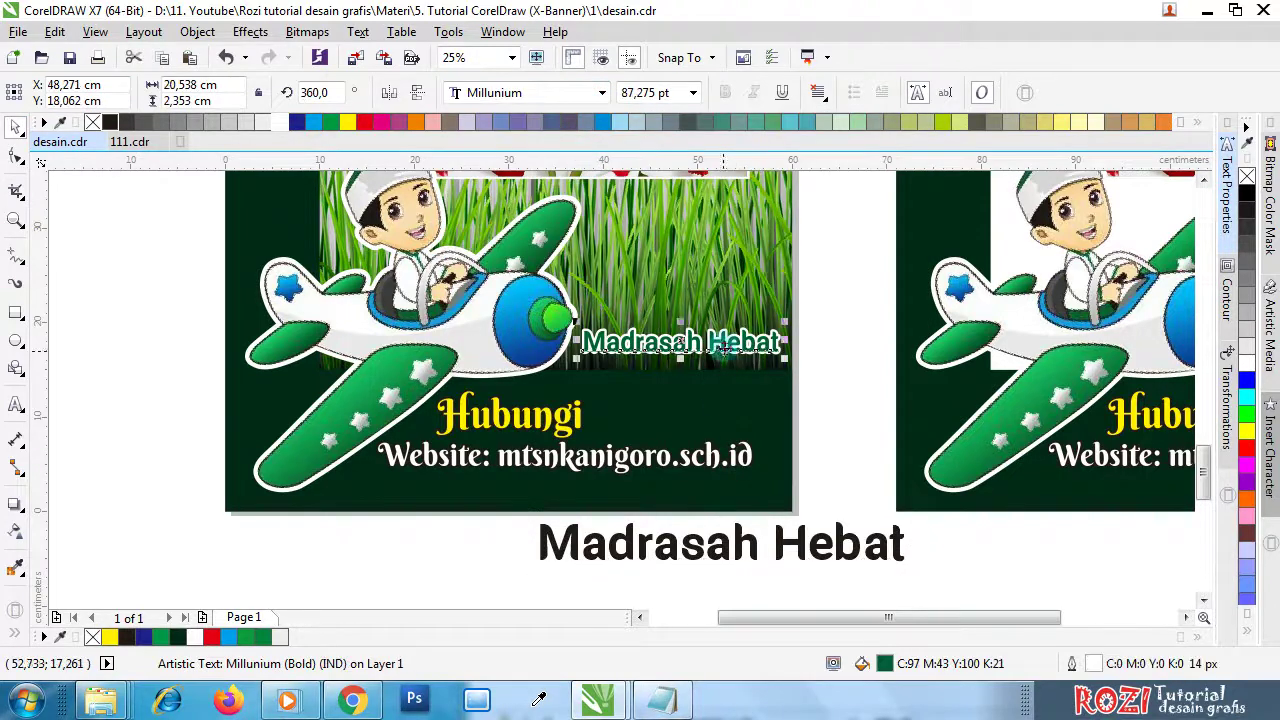
left_click(676, 540)
left_click(674, 93)
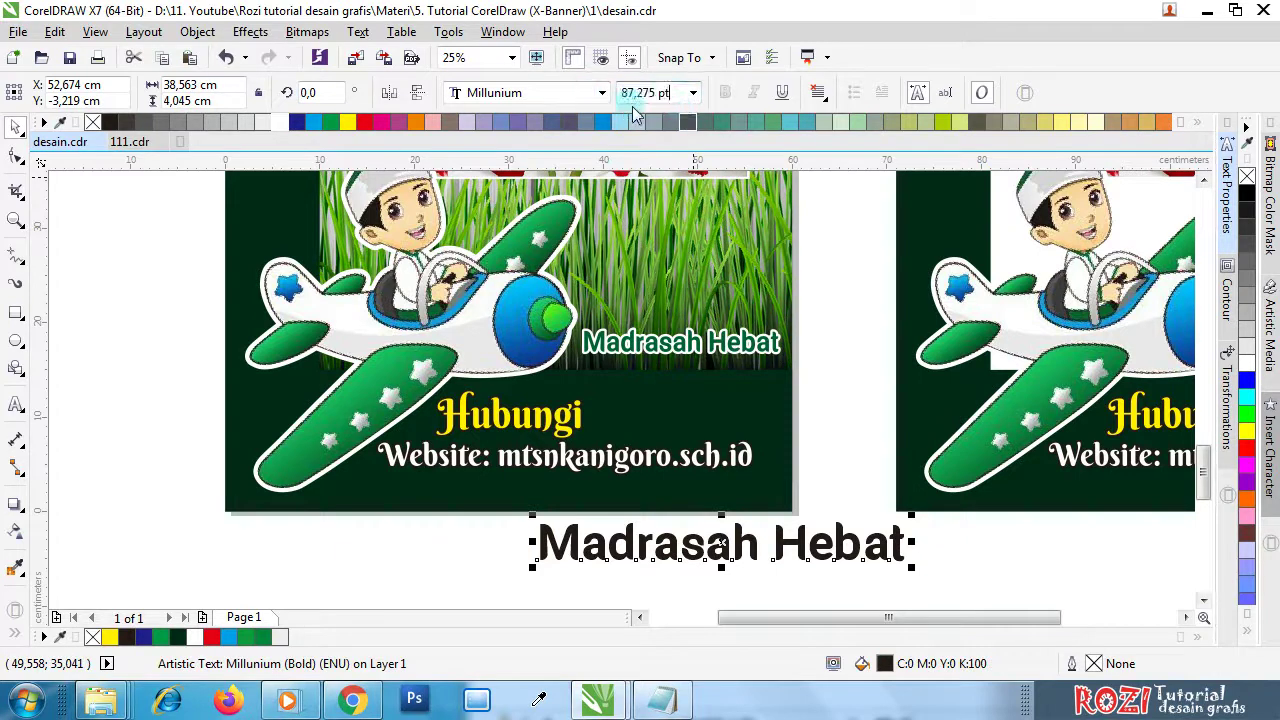
key("Return")
- Move the new text beside "Hubungi" and fill it with the dark green sampled from the banner's base
left_click_drag(678, 551, 790, 416)
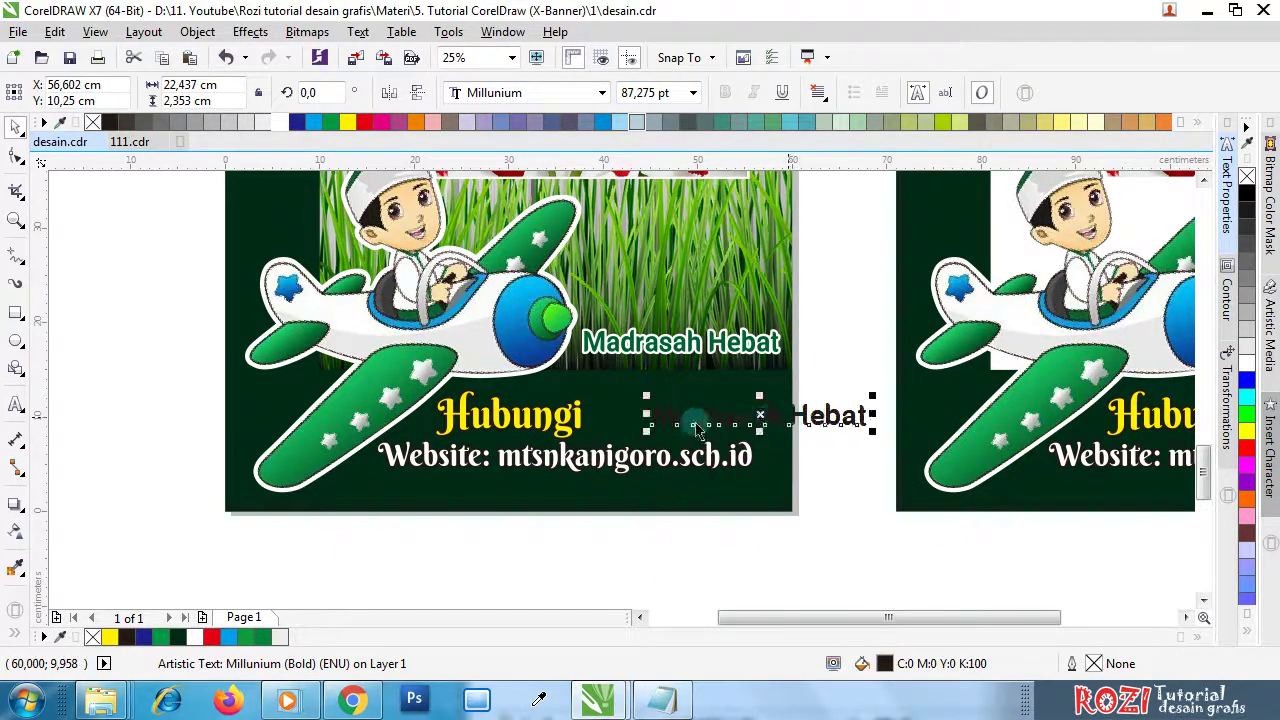
scroll(660, 405, "up", 1)
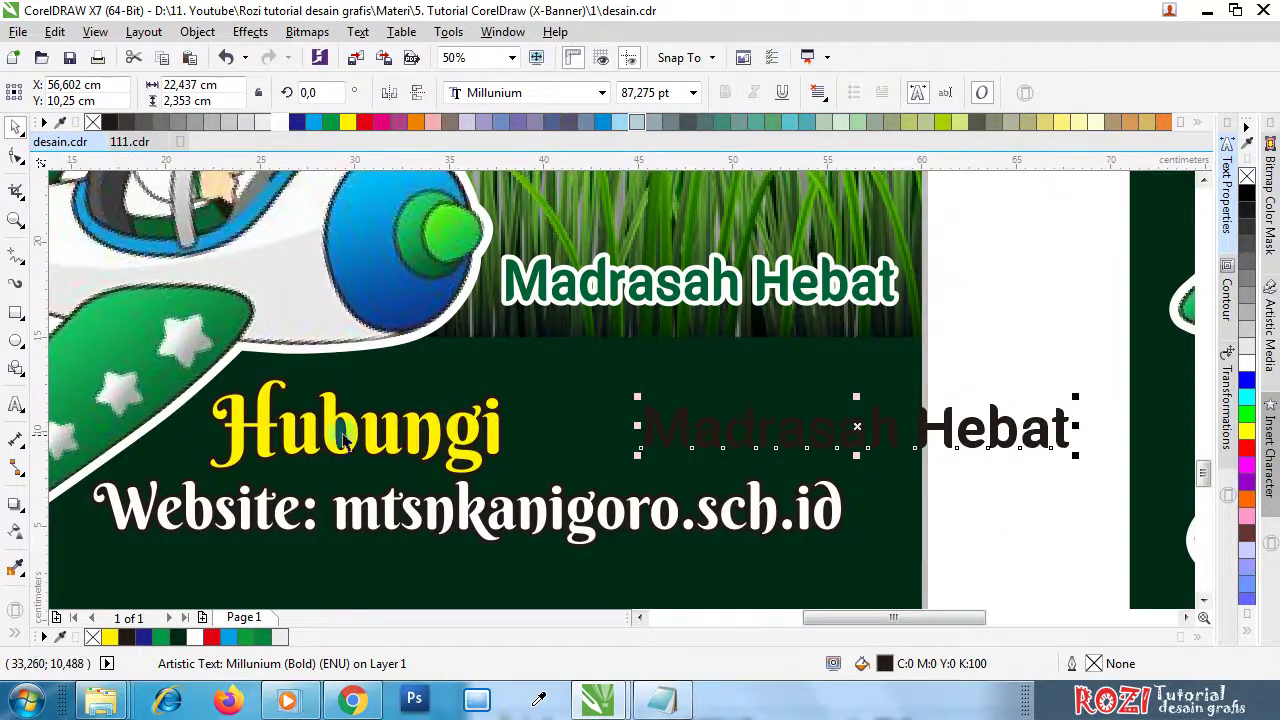
left_click(15, 567)
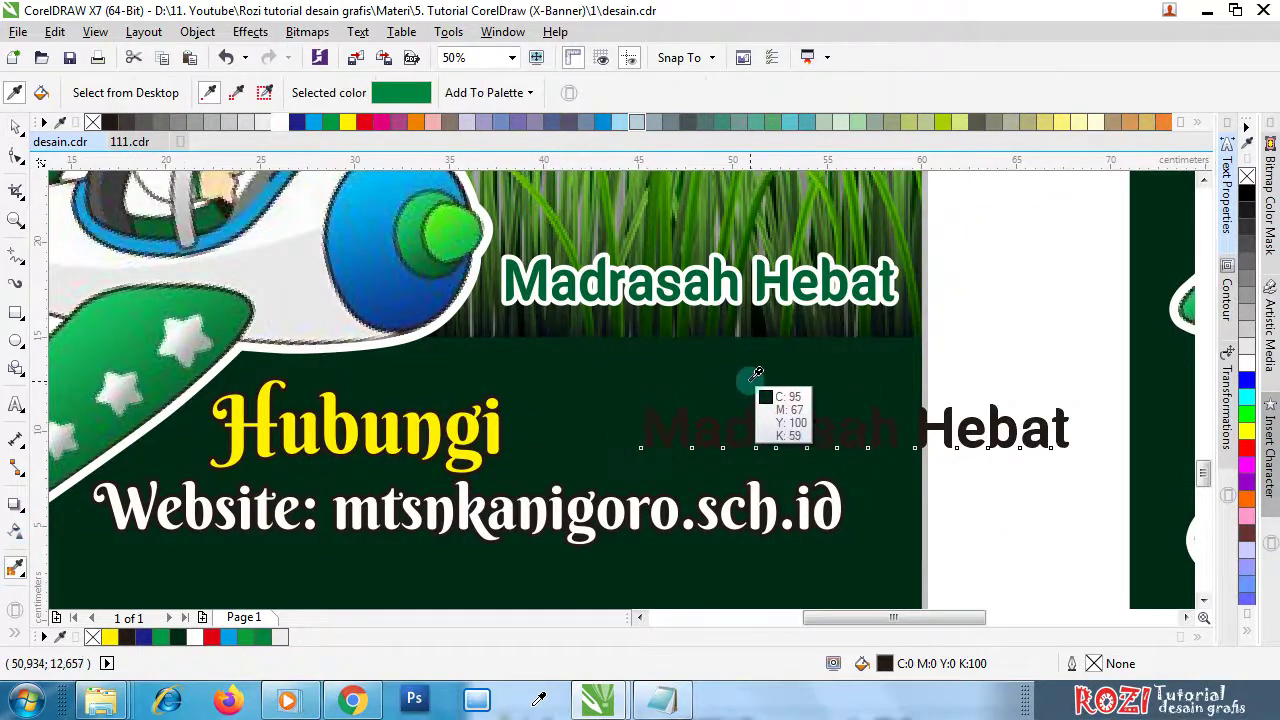
left_click(851, 383)
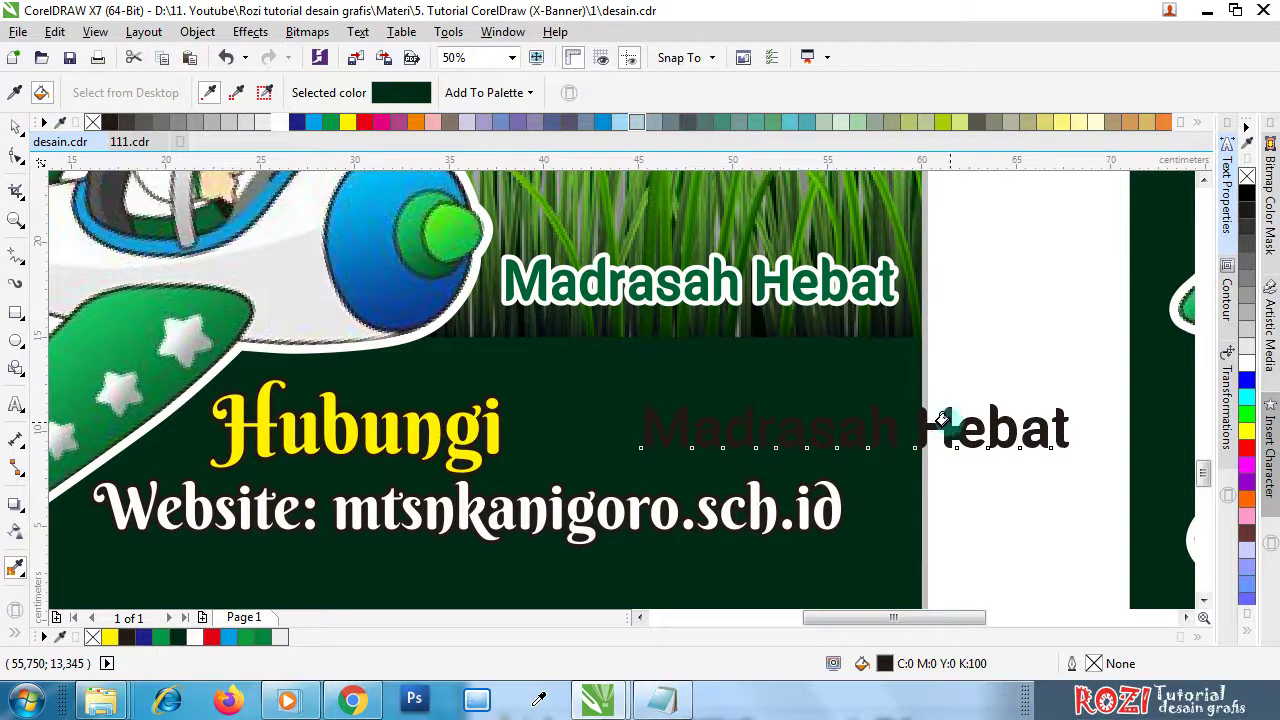
left_click(15, 127)
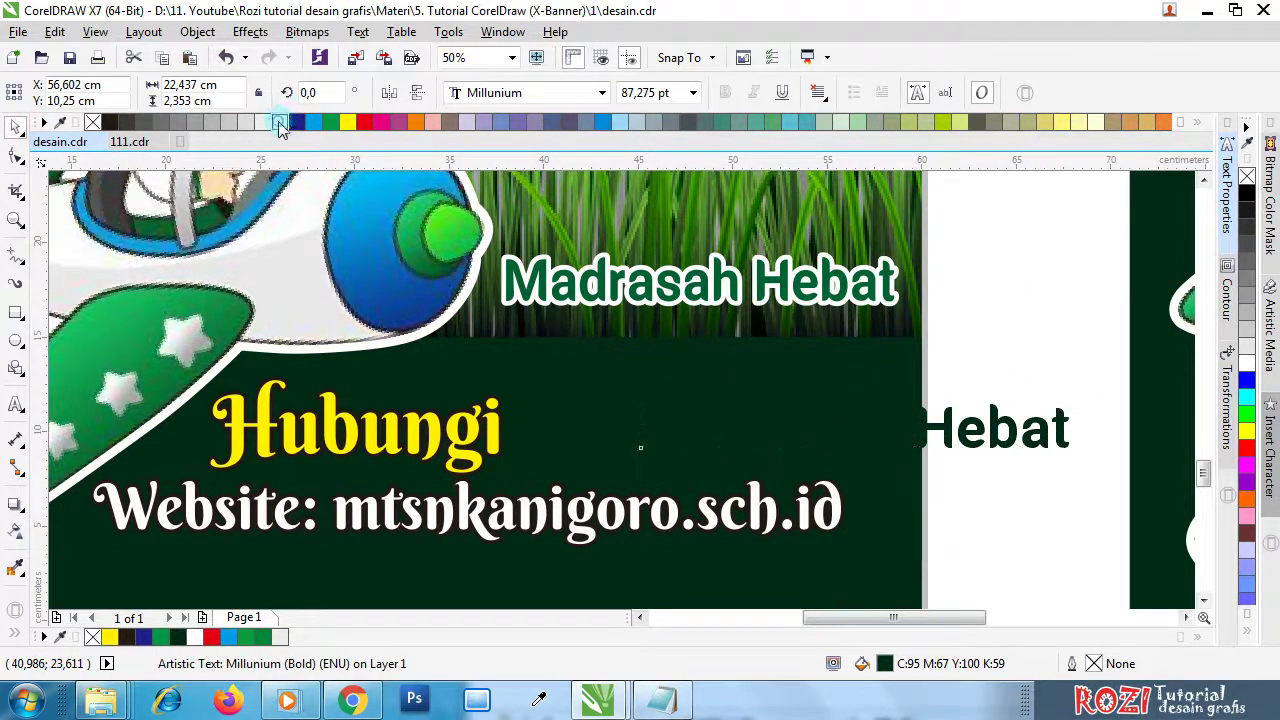
- Give the new "Madrasah Hebat" text a white 17 px outline with rounded corners, placed behind the fill
right_click(280, 124)
double_click(1093, 663)
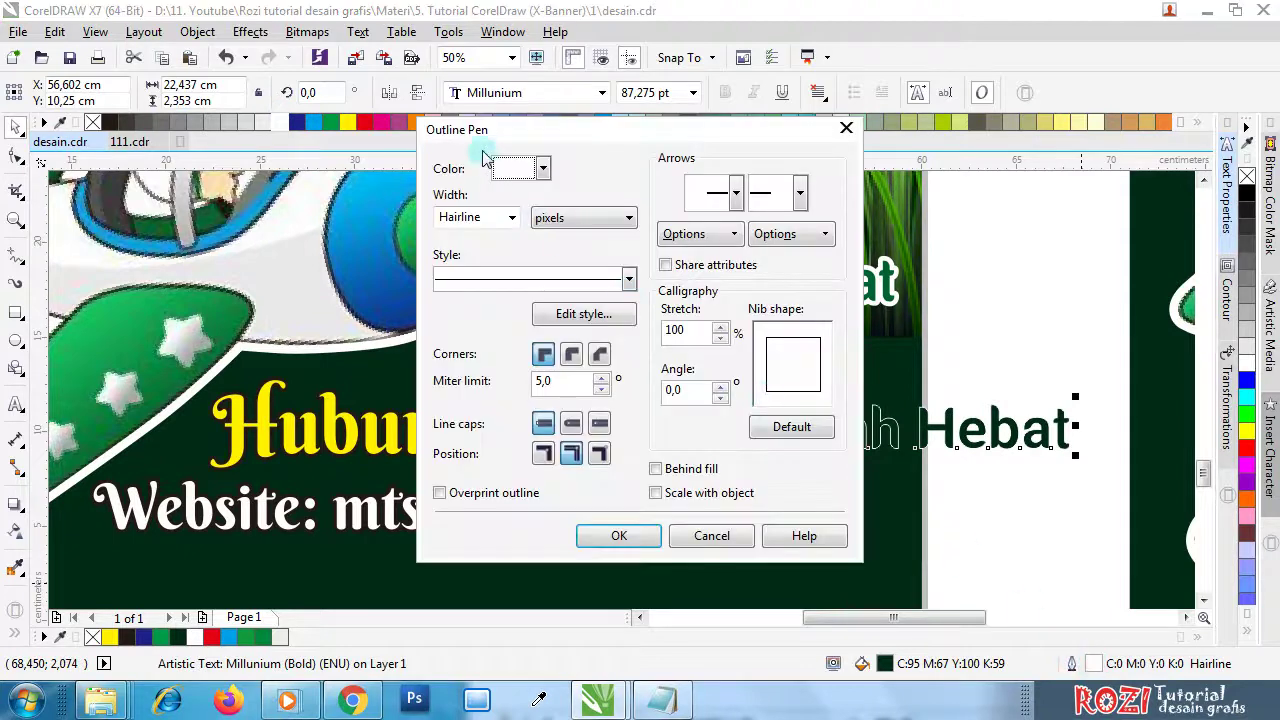
left_click_drag(483, 130, 833, 163)
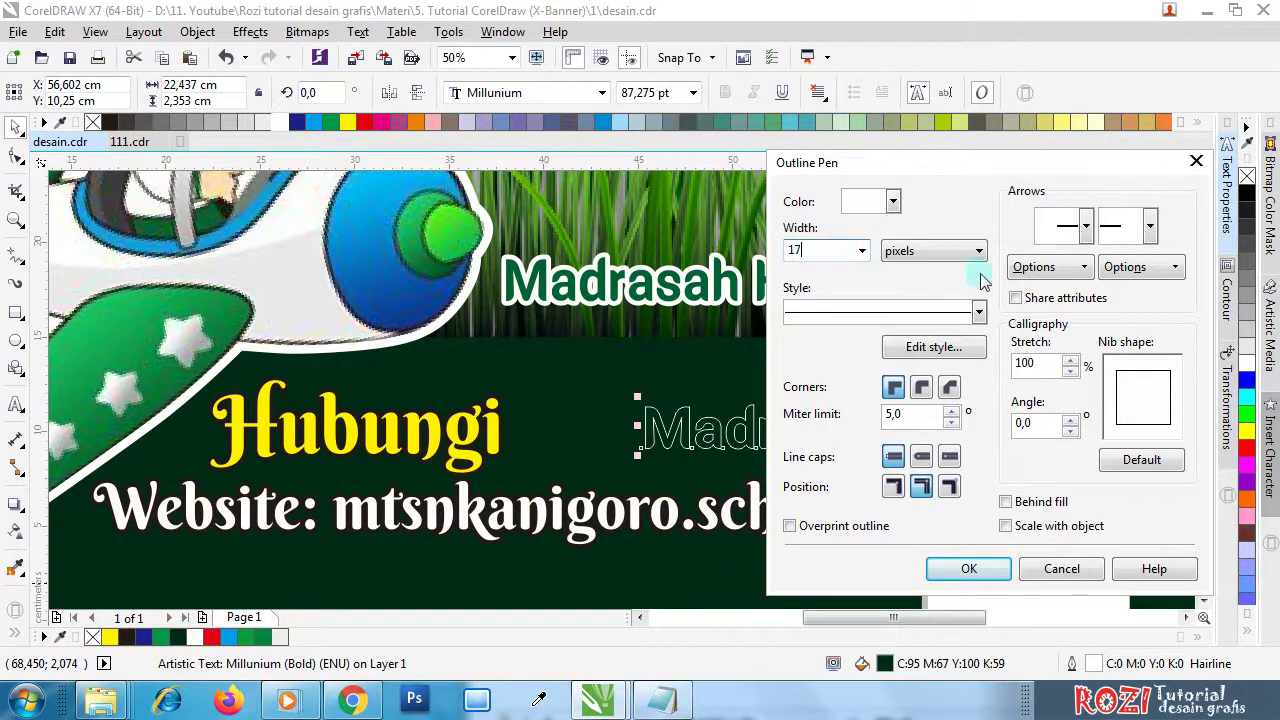
left_click(918, 390)
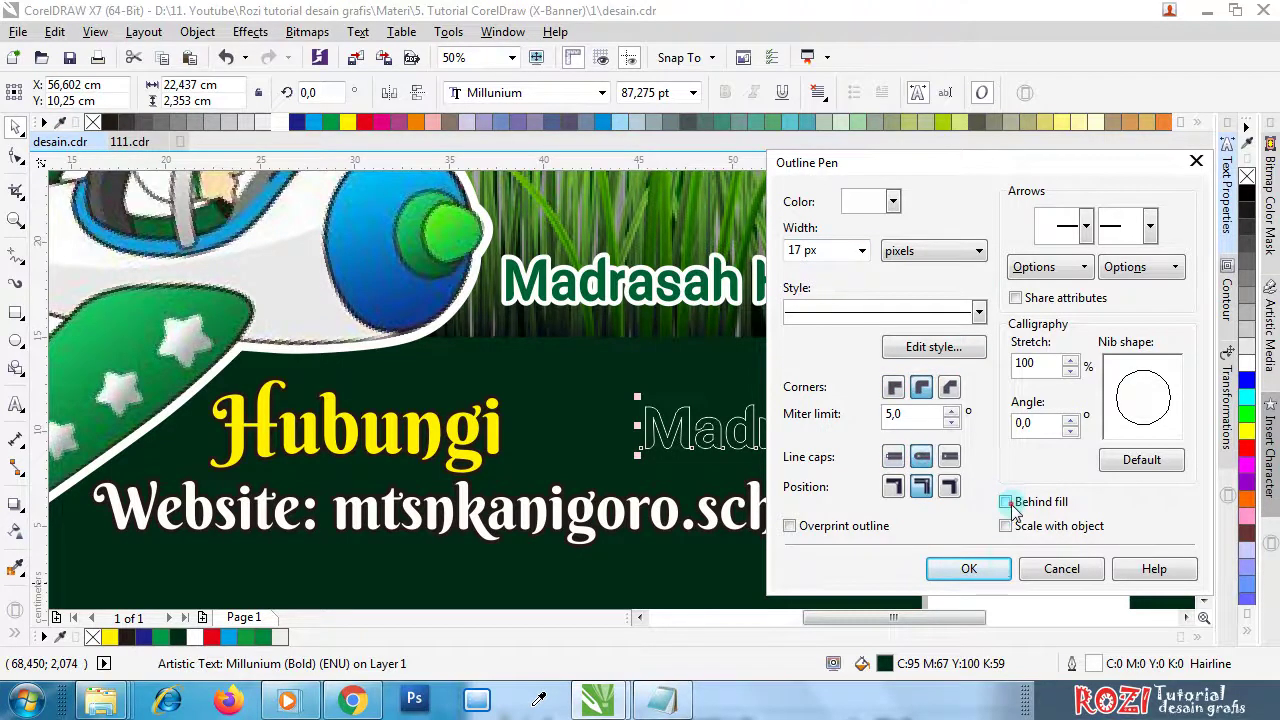
left_click(968, 569)
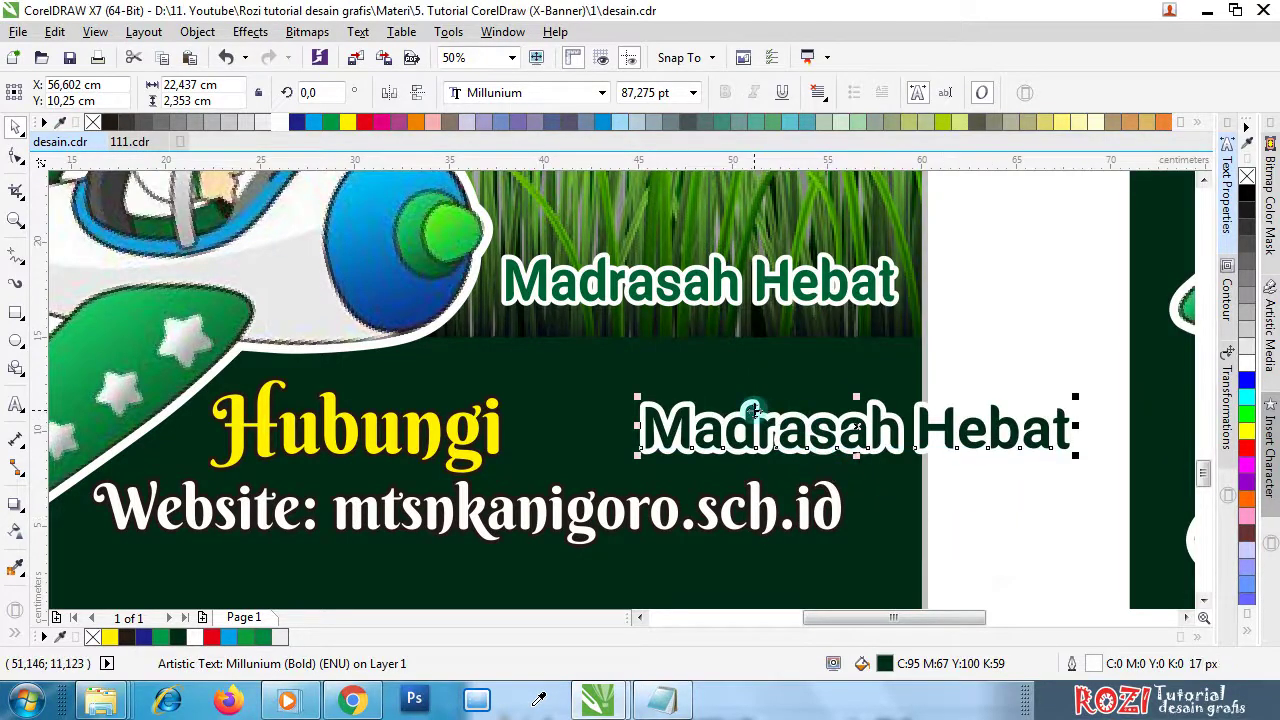
- Reduce the new text's white outline width to 15 px
double_click(1094, 663)
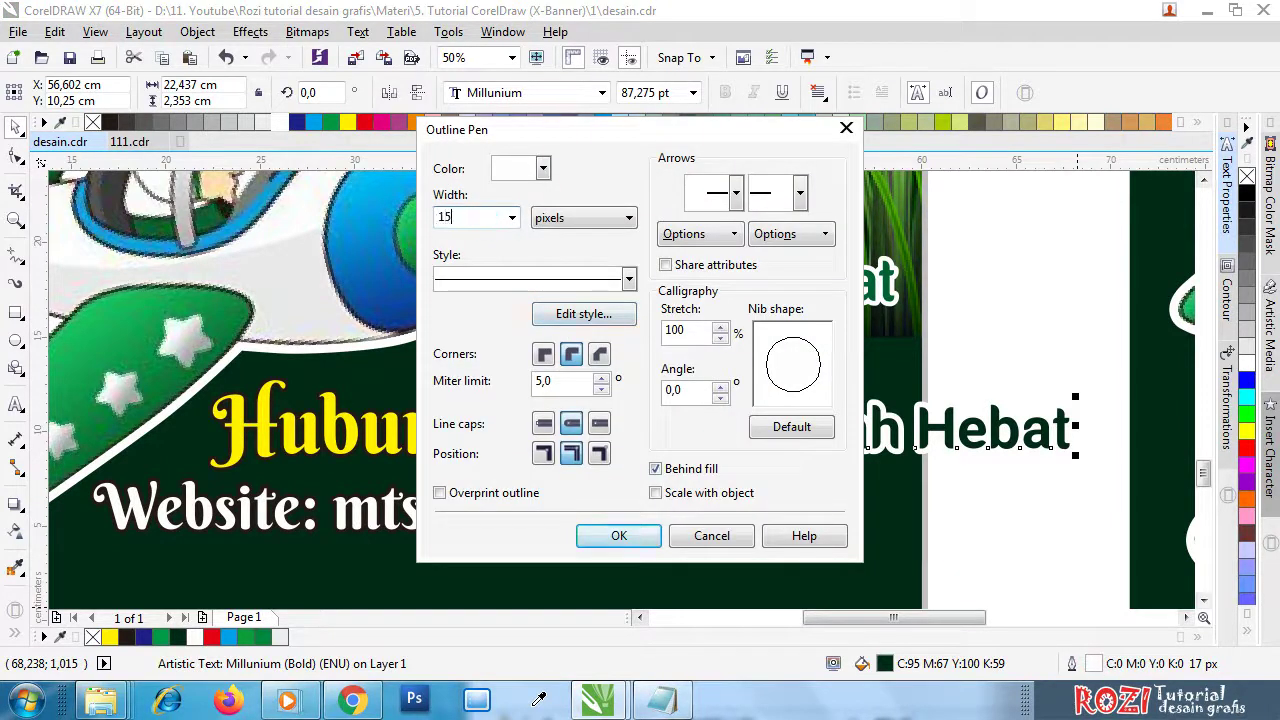
type("15")
key("Return")
left_click(1006, 340)
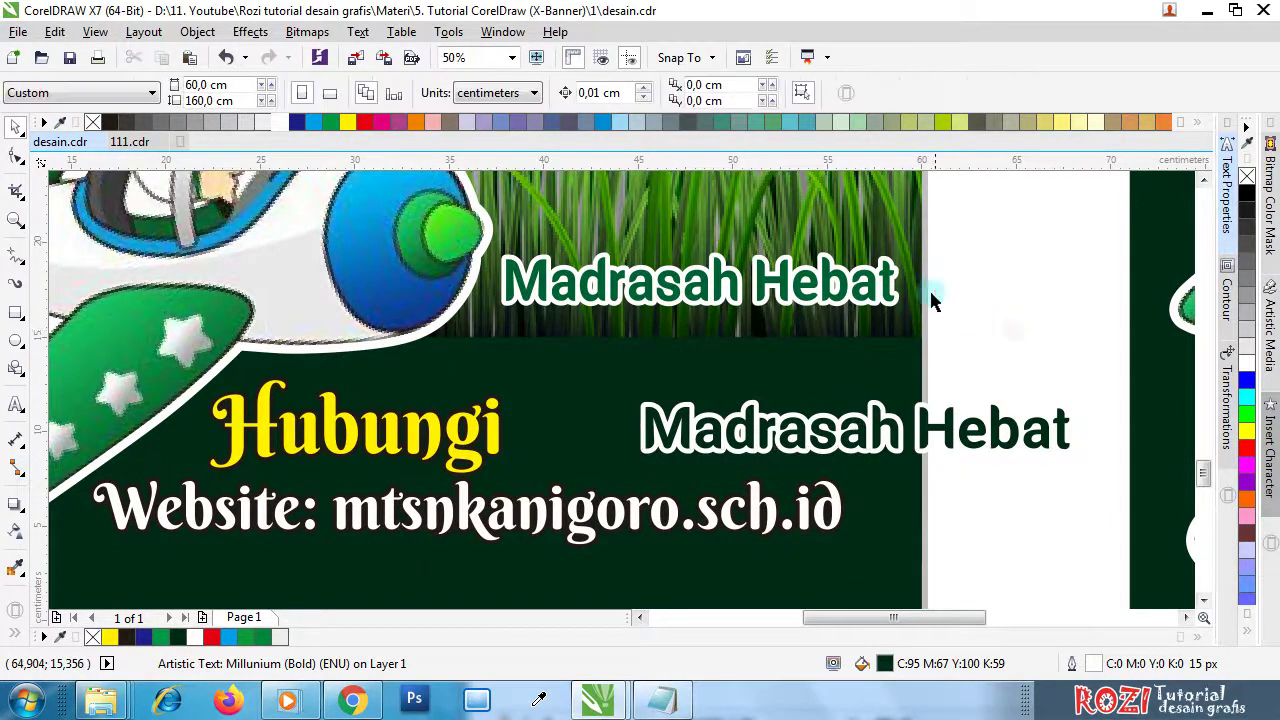
- Move the new text directly above the original "Madrasah Hebat" and fill it with the green sampled from the original
scroll(678, 371, "down", 2)
left_click_drag(705, 400, 628, 287)
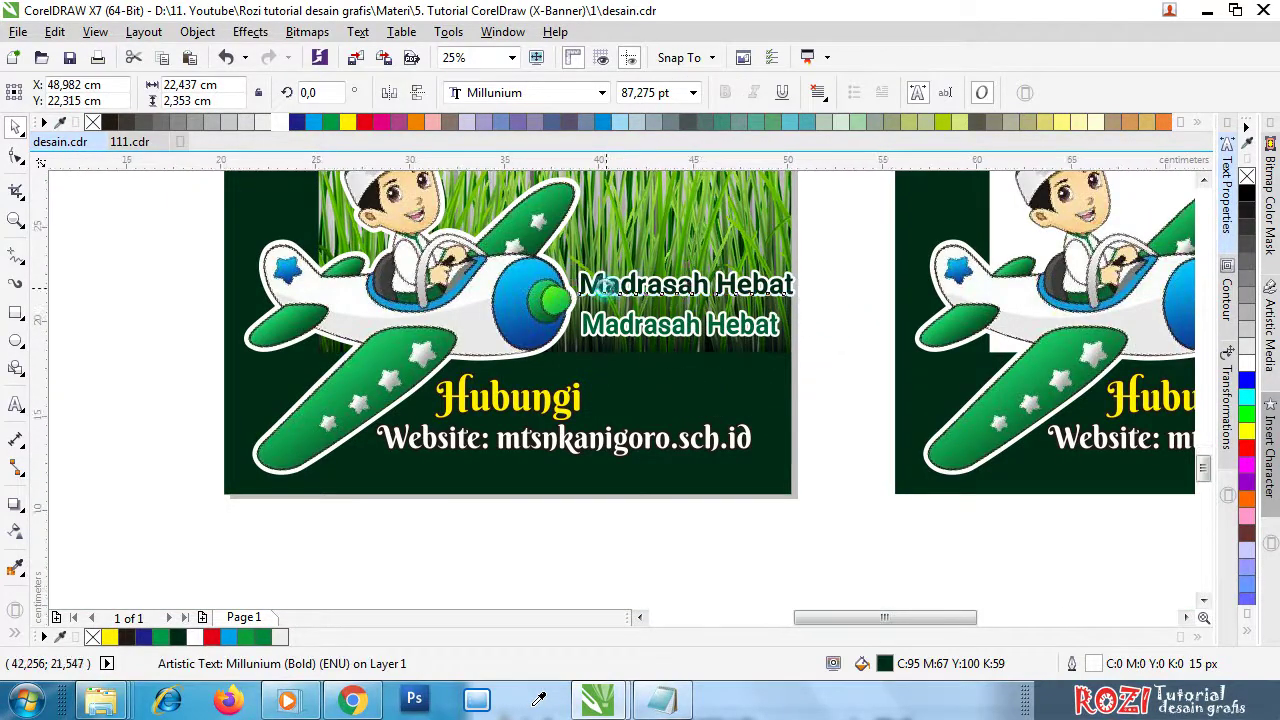
scroll(604, 291, "up", 4)
scroll(594, 290, "down", 4)
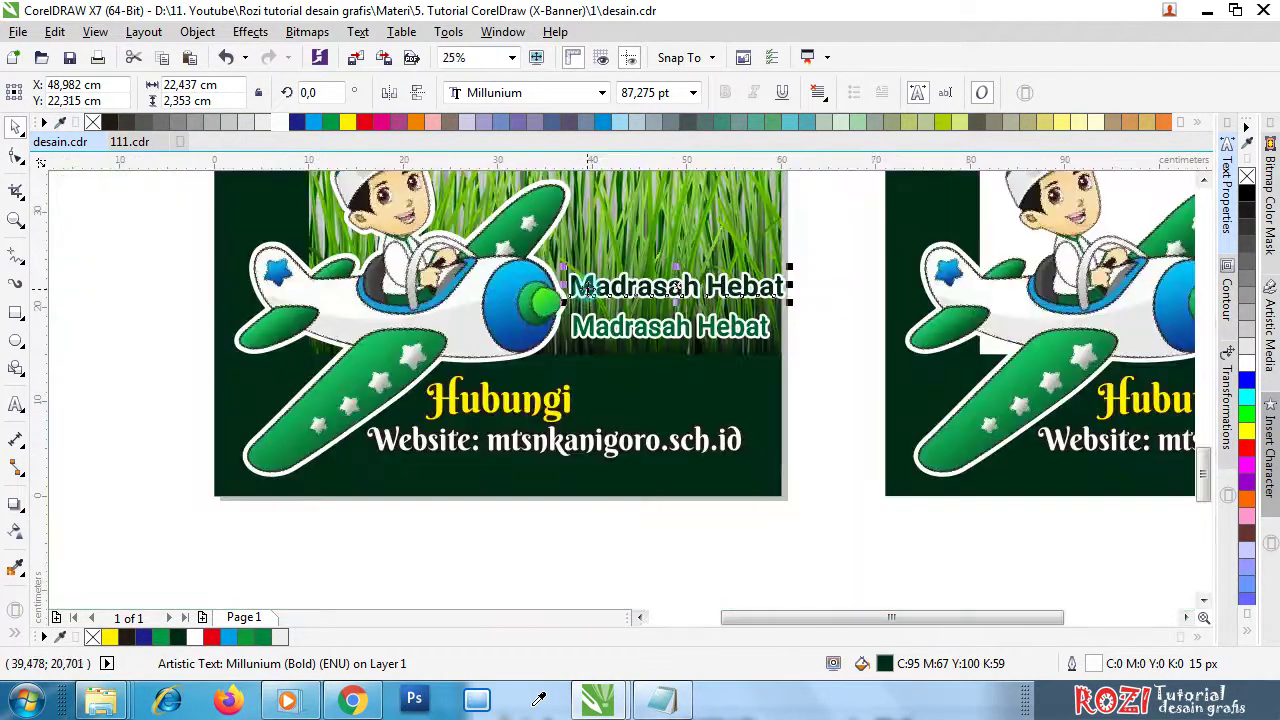
scroll(560, 290, "up", 4)
left_click(15, 566)
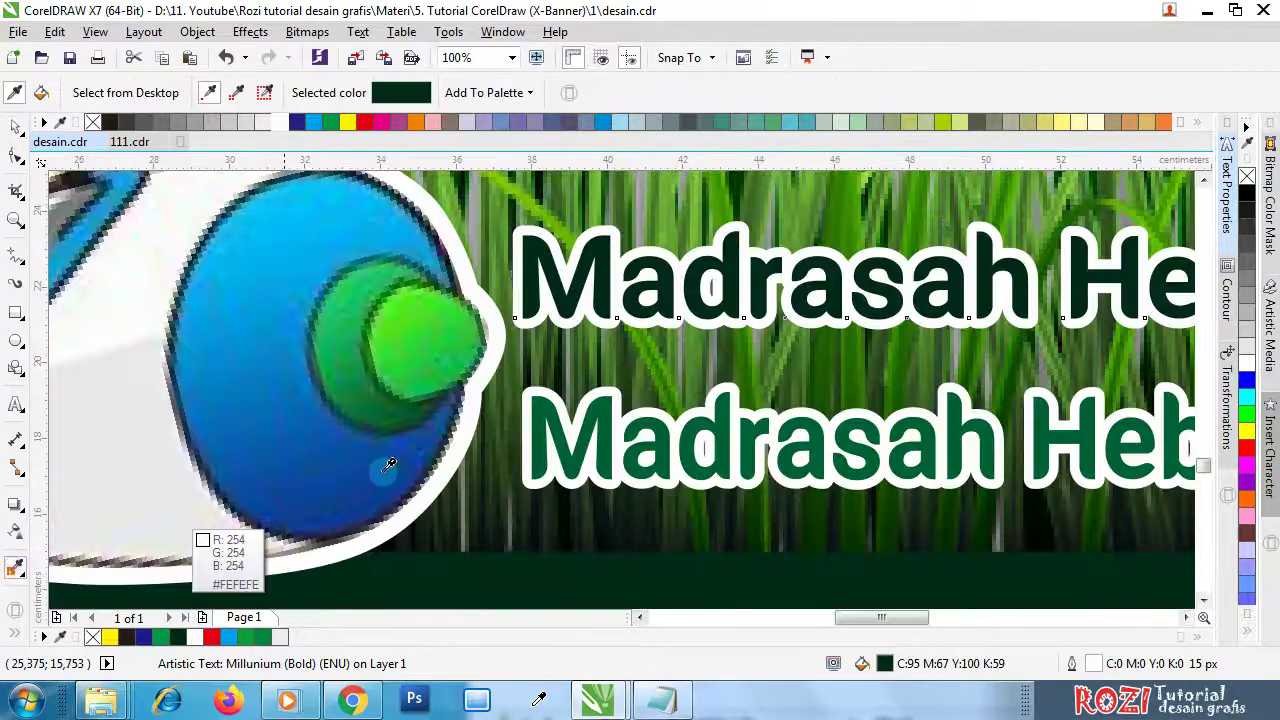
left_click(548, 410)
left_click(548, 288)
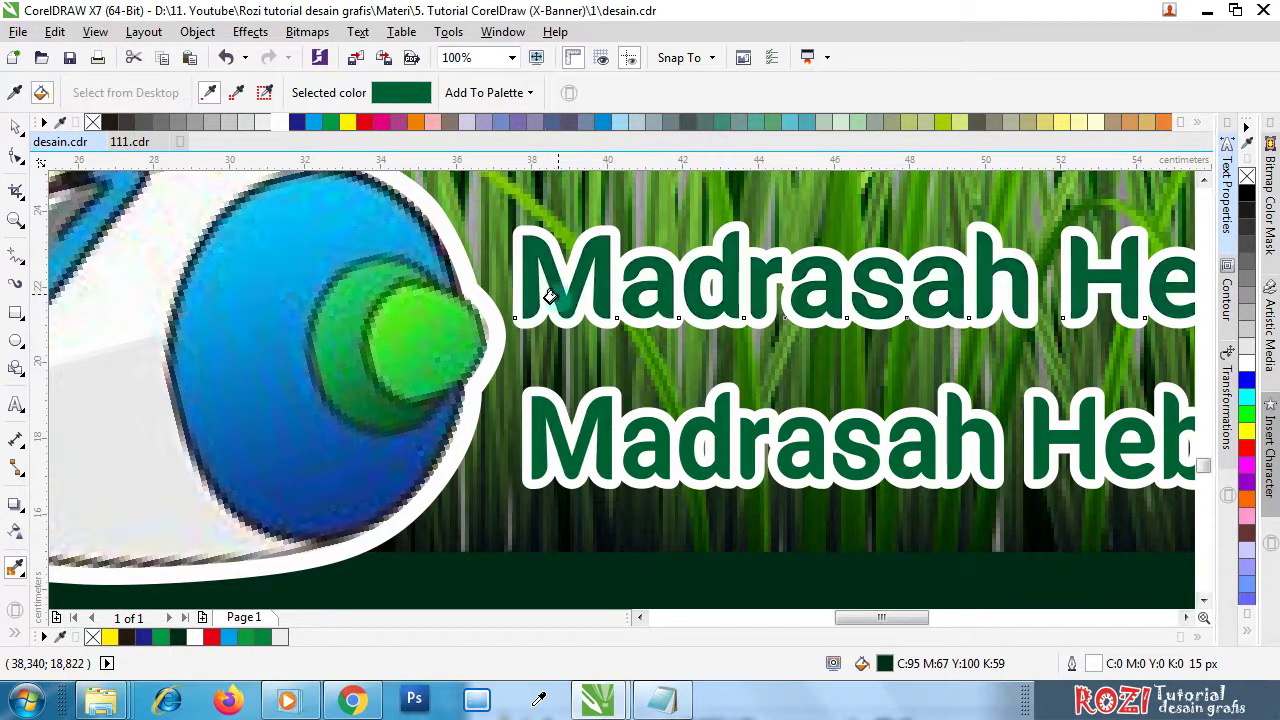
- Narrow the new "Madrasah Hebat" text to about 20,4 cm wide to match the original below it
scroll(626, 383, "down", 6)
scroll(633, 358, "down", 2)
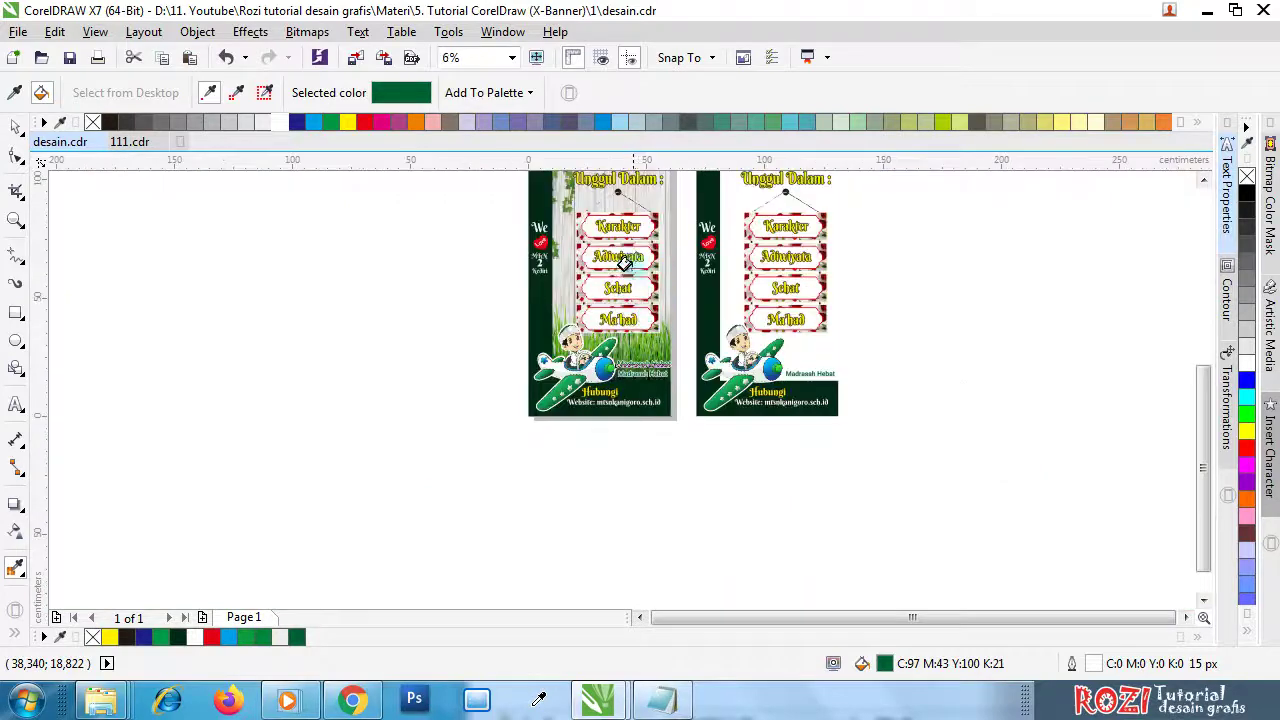
scroll(636, 240, "down", 2)
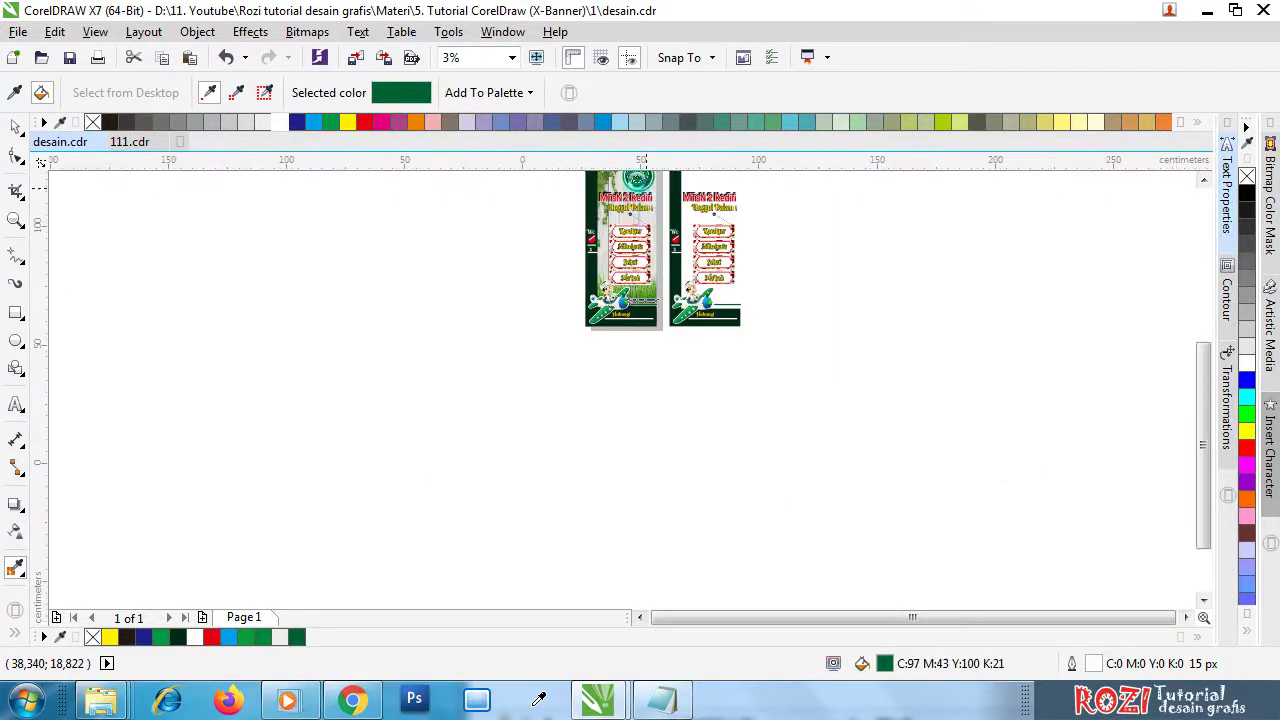
scroll(640, 182, "up", 4)
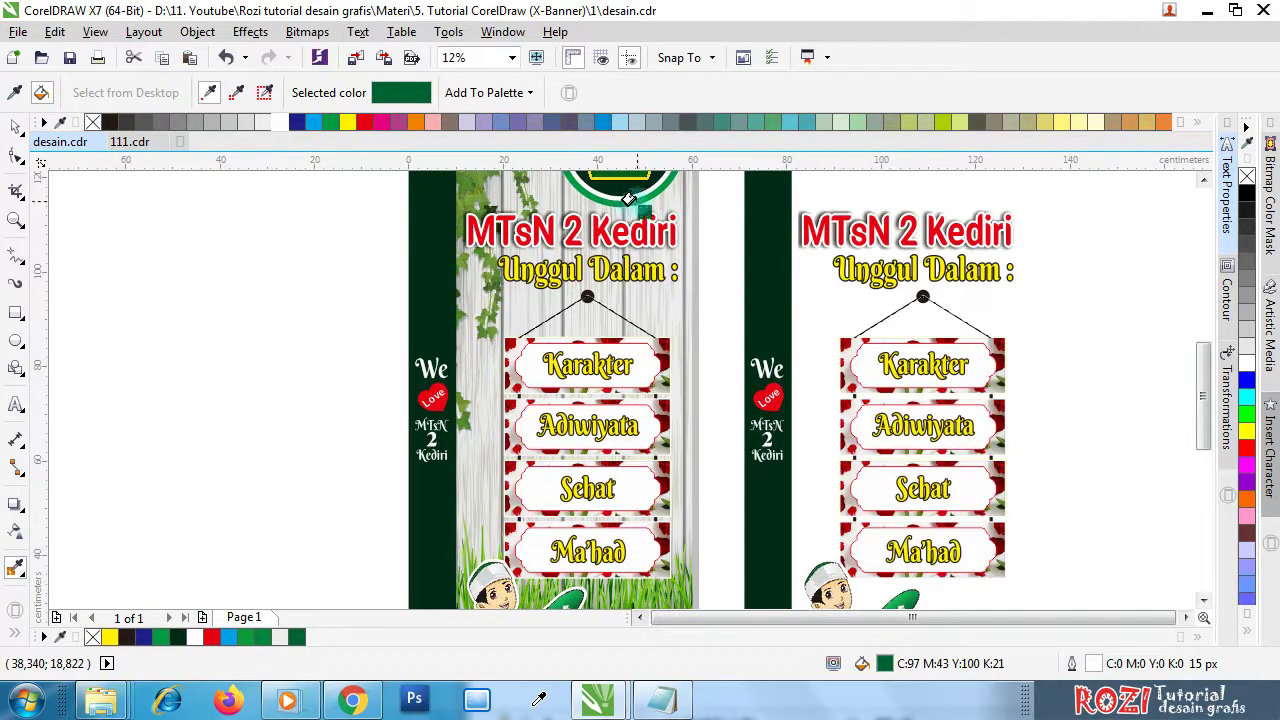
left_click(20, 127)
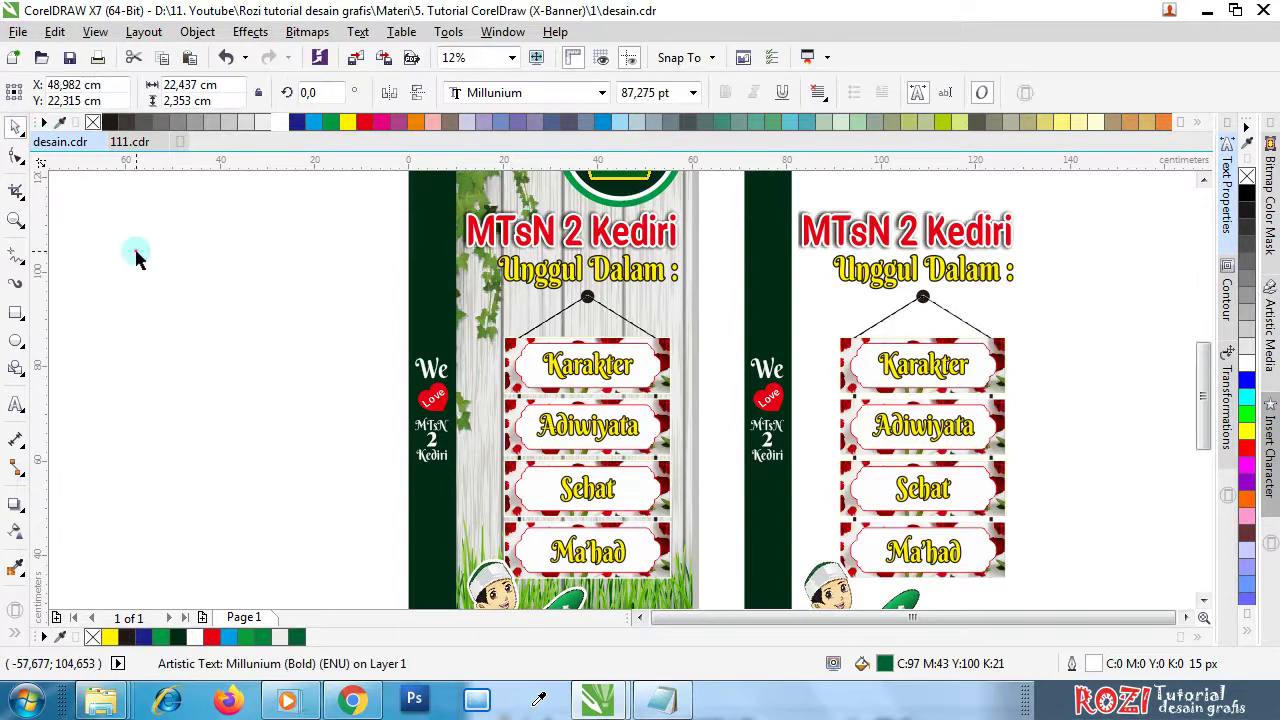
left_click(134, 257)
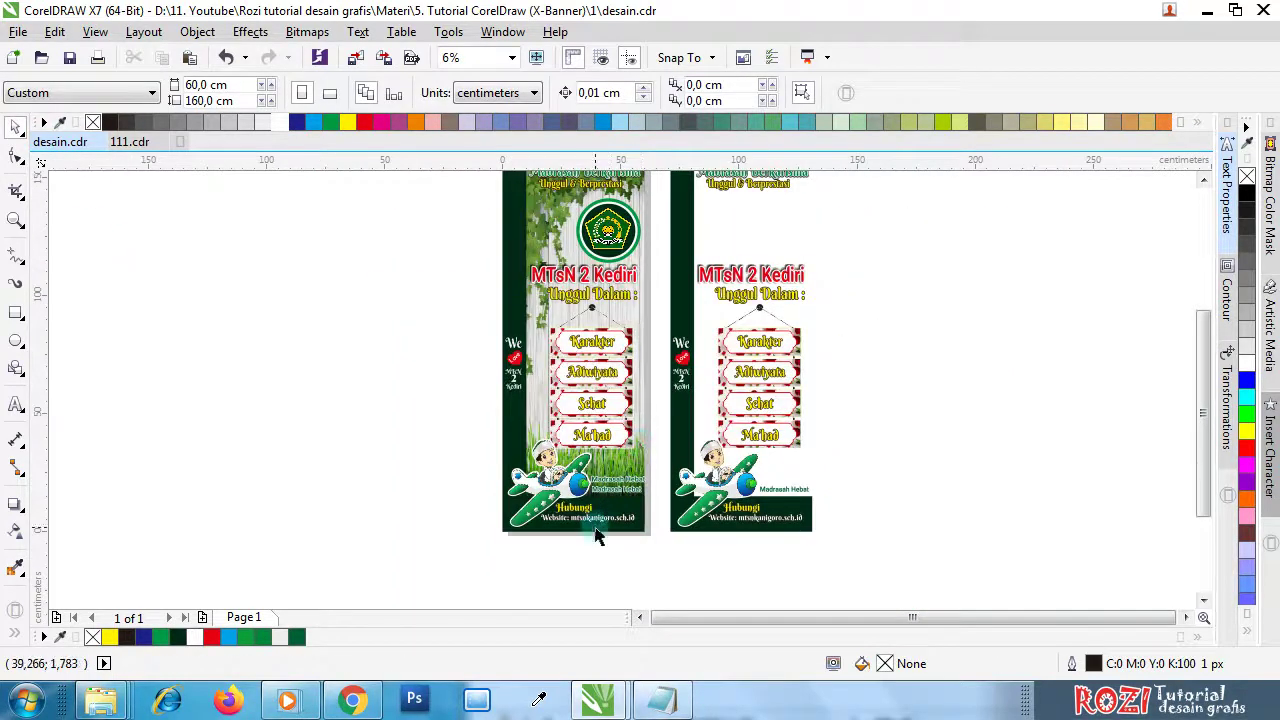
scroll(594, 524, "up", 3)
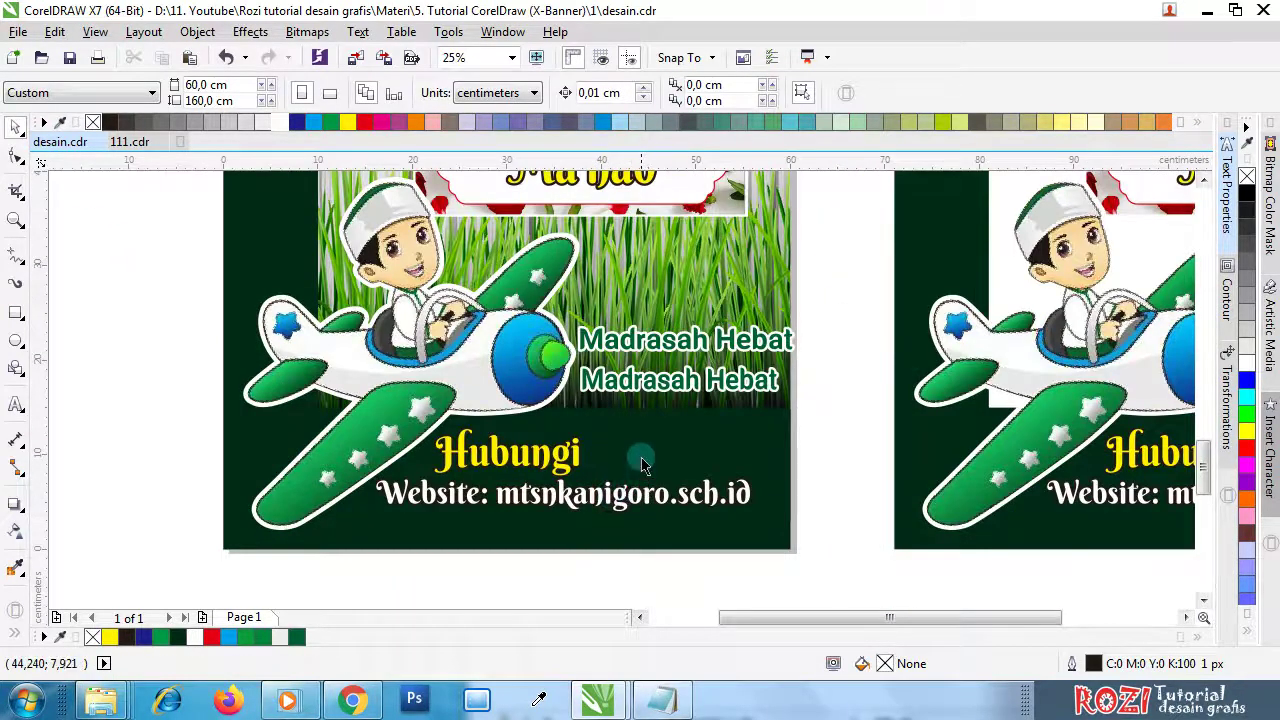
scroll(685, 350, "up", 1)
left_click(820, 340)
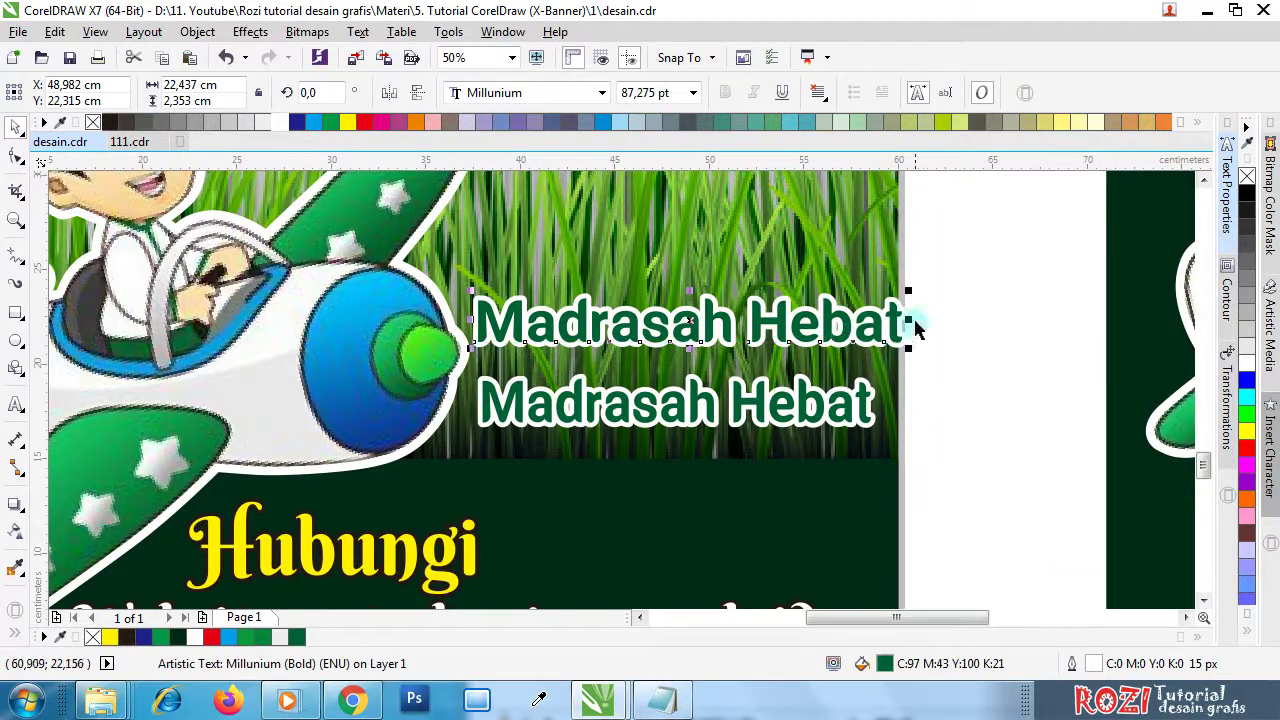
left_click_drag(905, 318, 875, 330)
- Move the new "Madrasah Hebat" text below the page, duplicate it, and replace the duplicate's wording with "Hubungu"
scroll(602, 333, "down", 2)
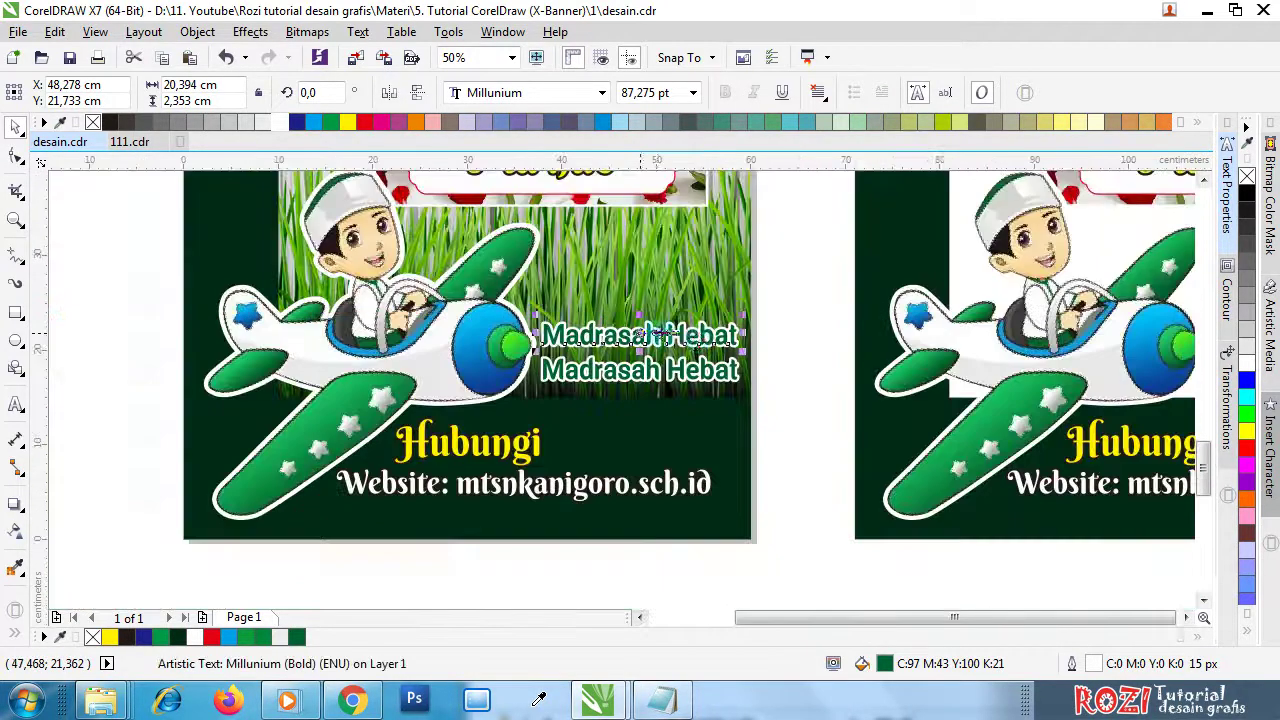
left_click_drag(665, 340, 470, 576)
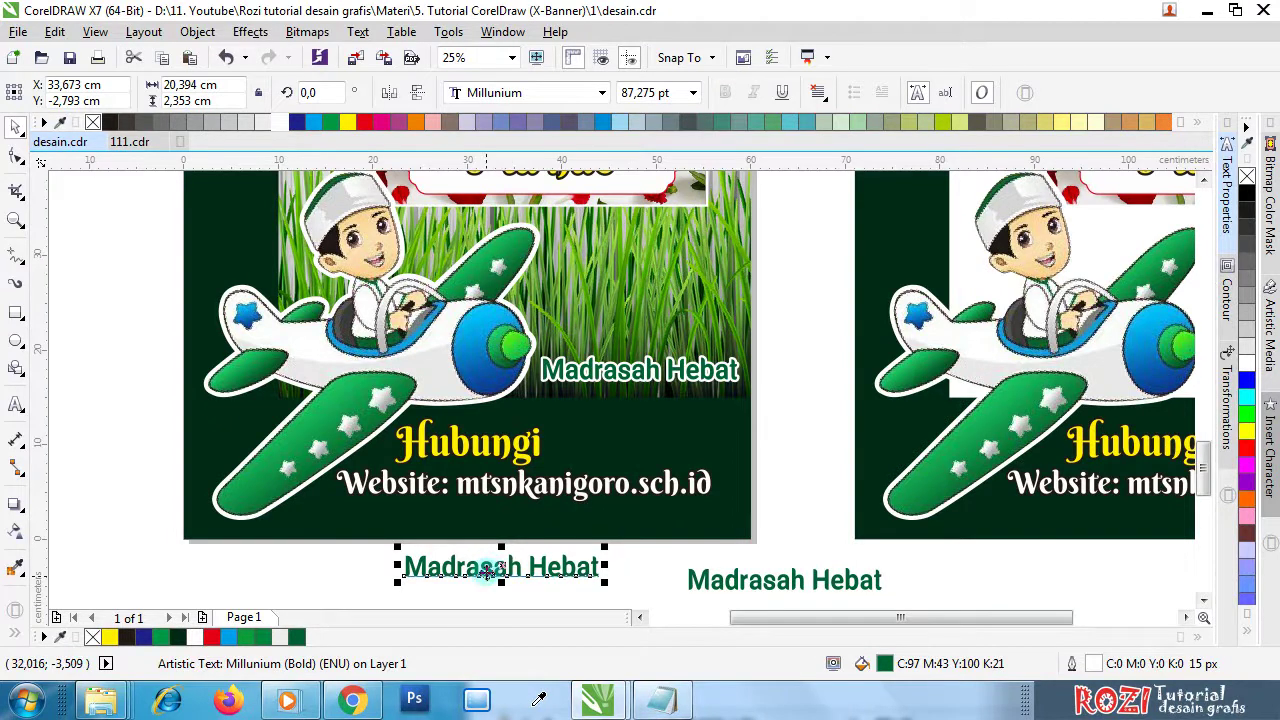
key("Escape")
left_click(489, 566)
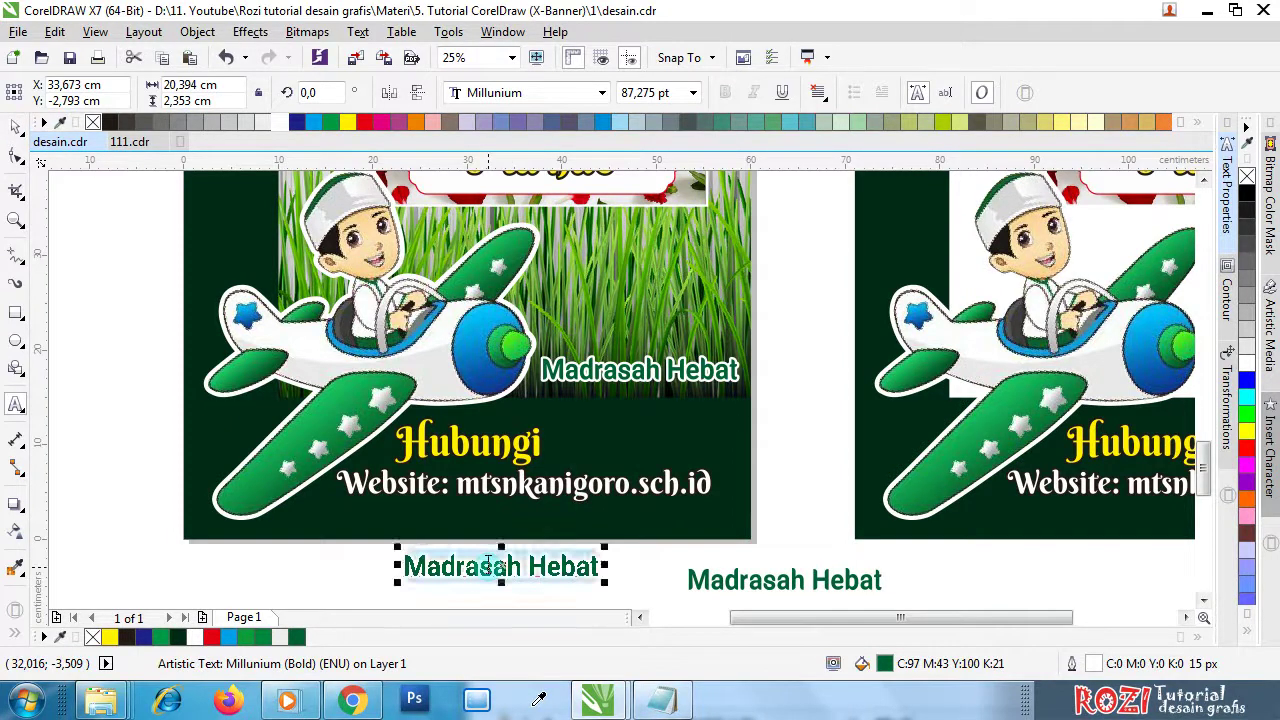
type("Hubungu")
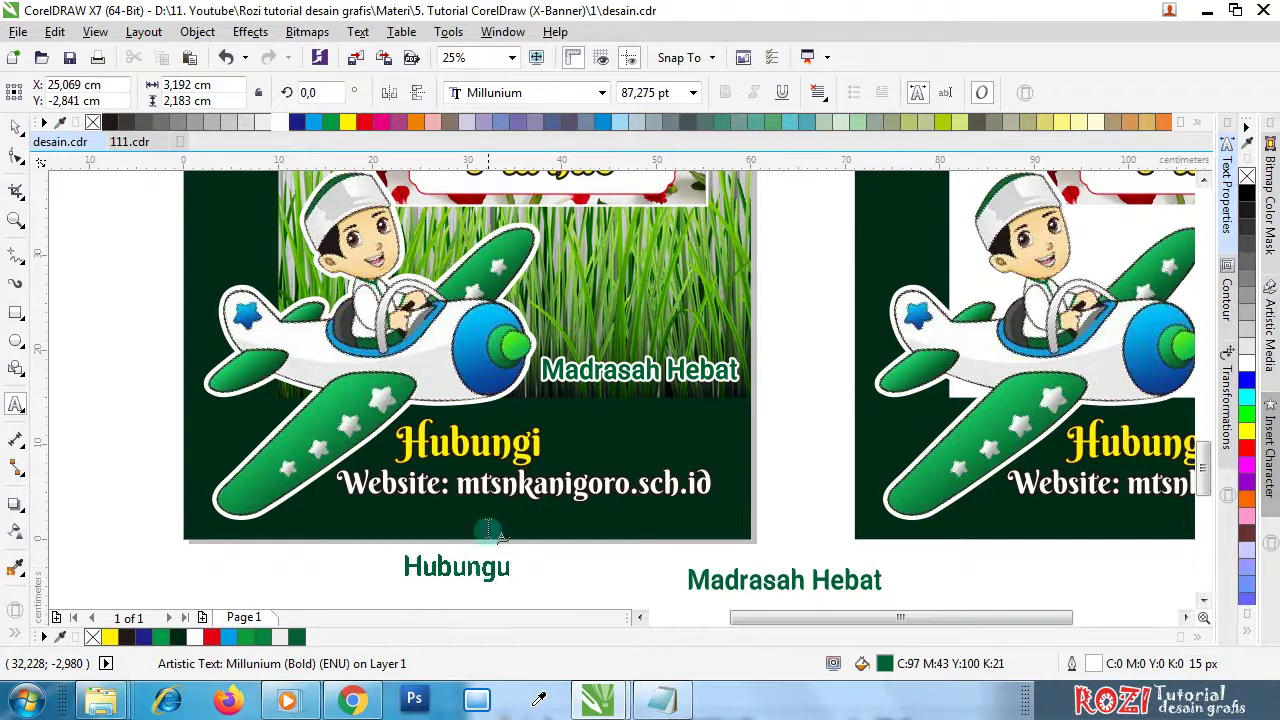
key("ctrl+space")
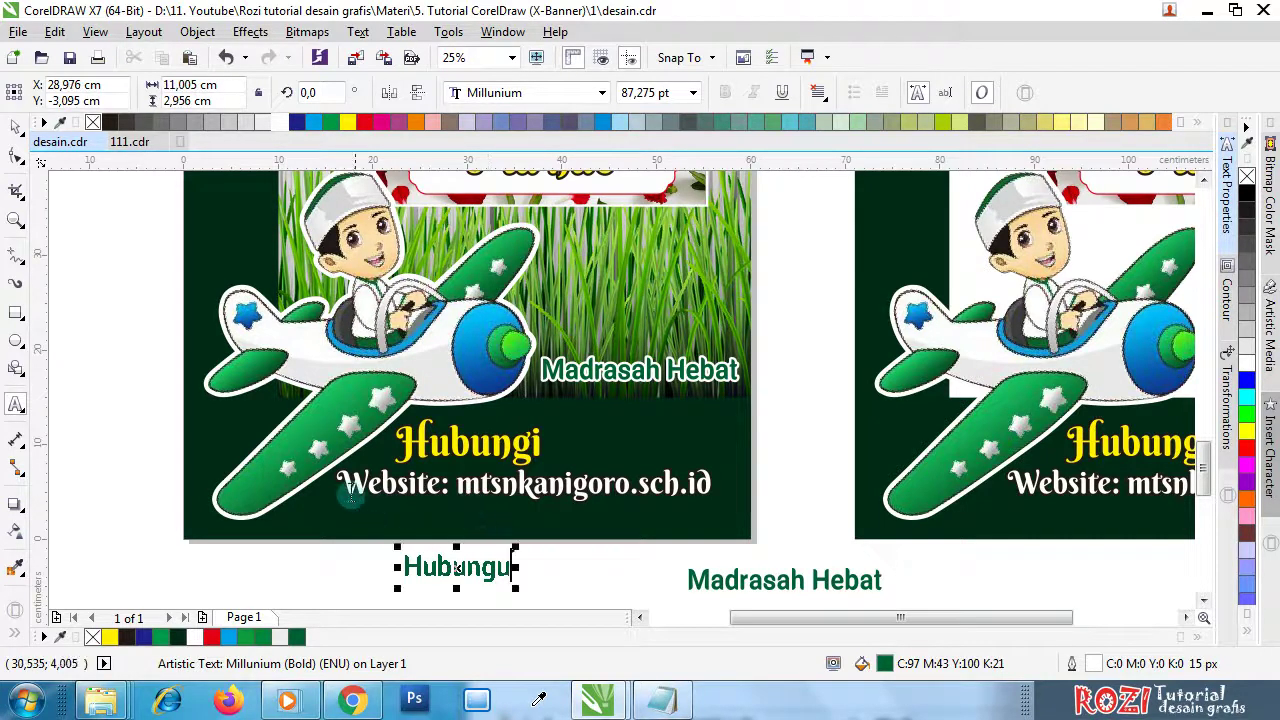
- Set the "Hubungu" text to Berkshire Swash at 121 pt, matching the original "Hubungi" heading
left_click(530, 442)
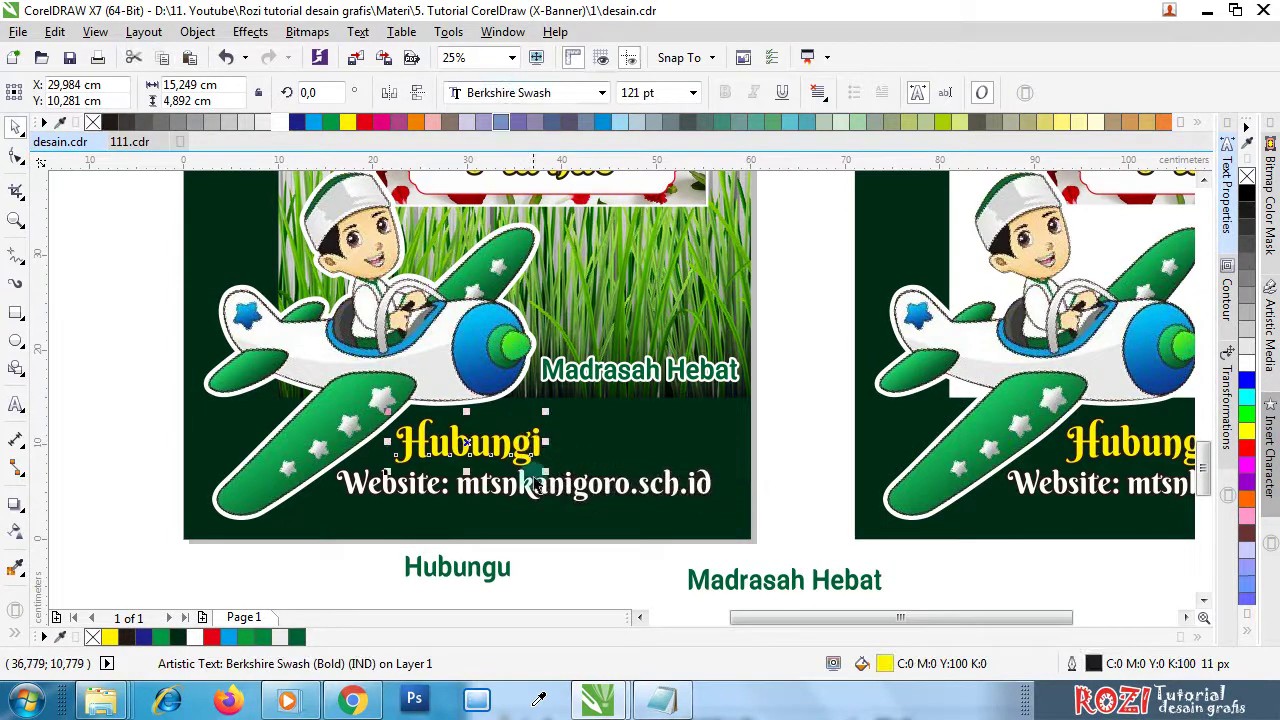
left_click(503, 565)
left_click(601, 92)
left_click(569, 145)
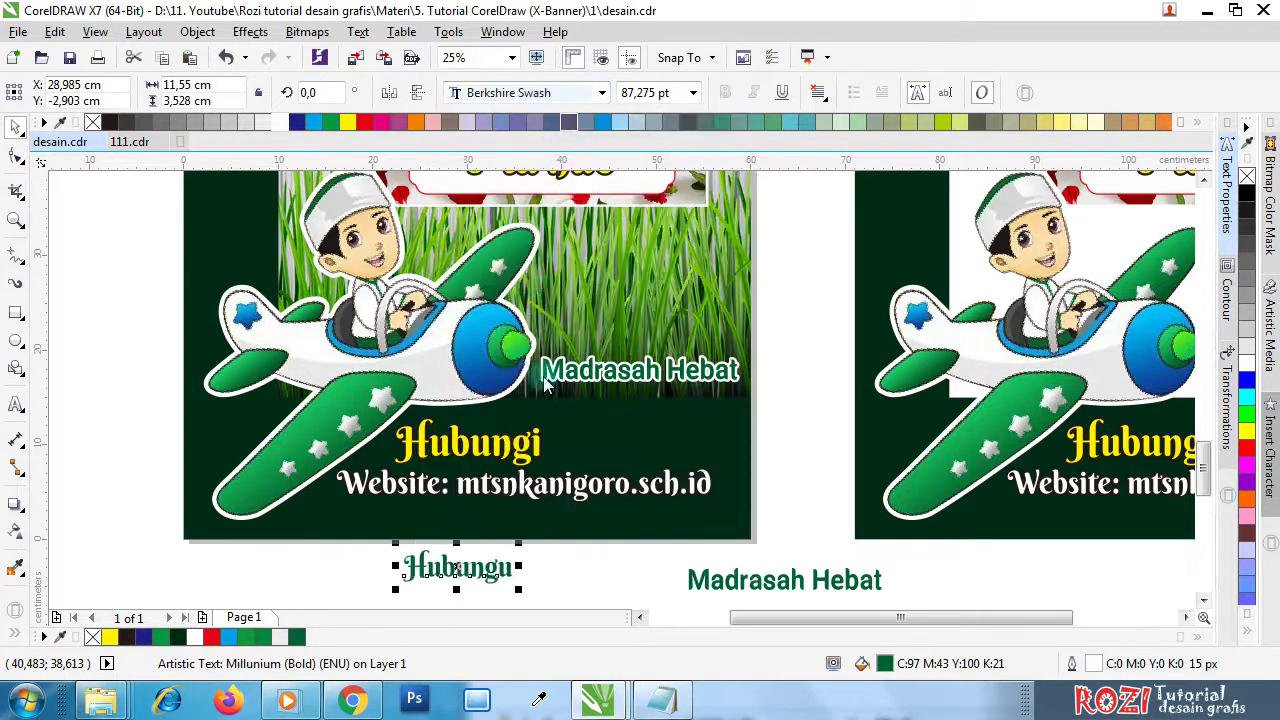
left_click(515, 448)
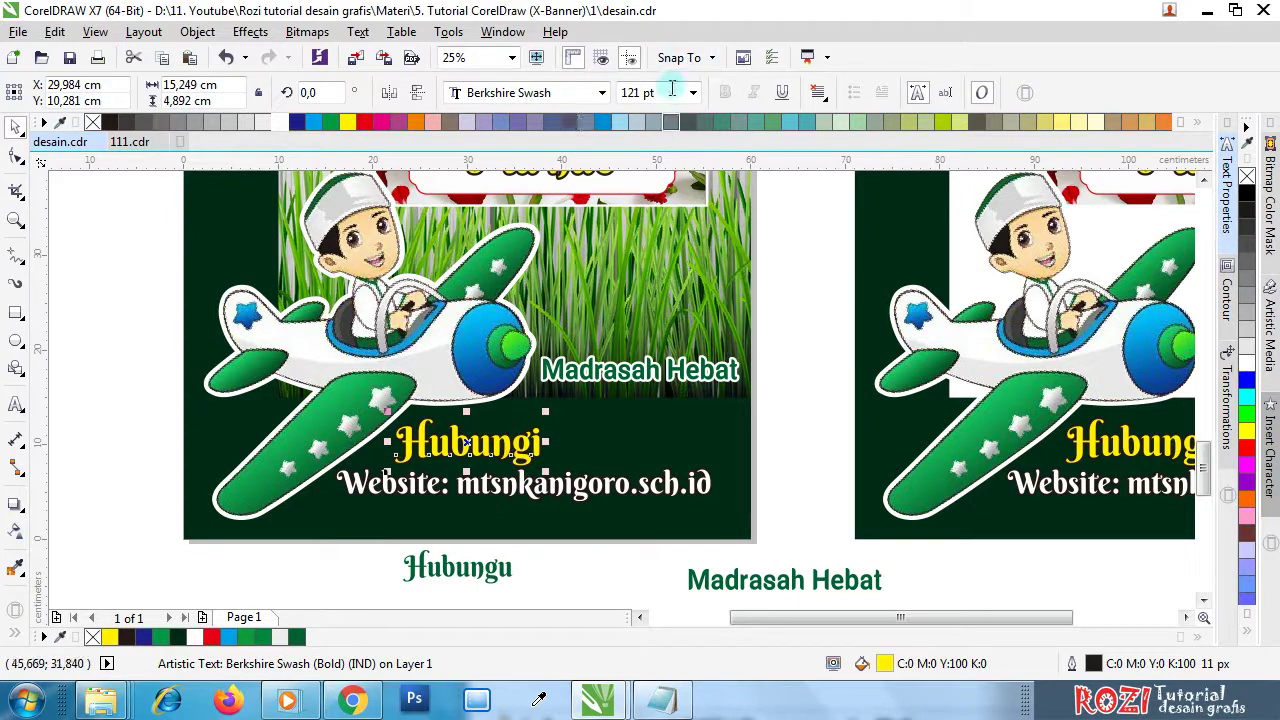
left_click(497, 566)
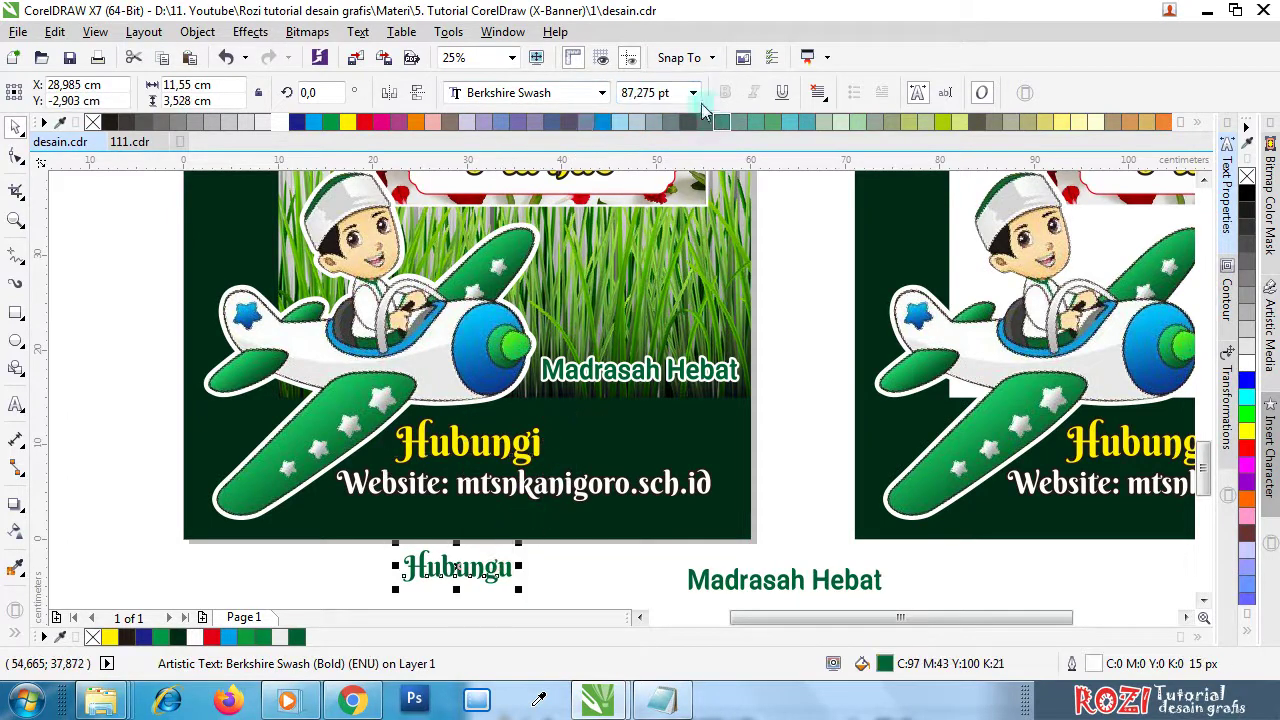
left_click(655, 92)
type("121")
key("Return")
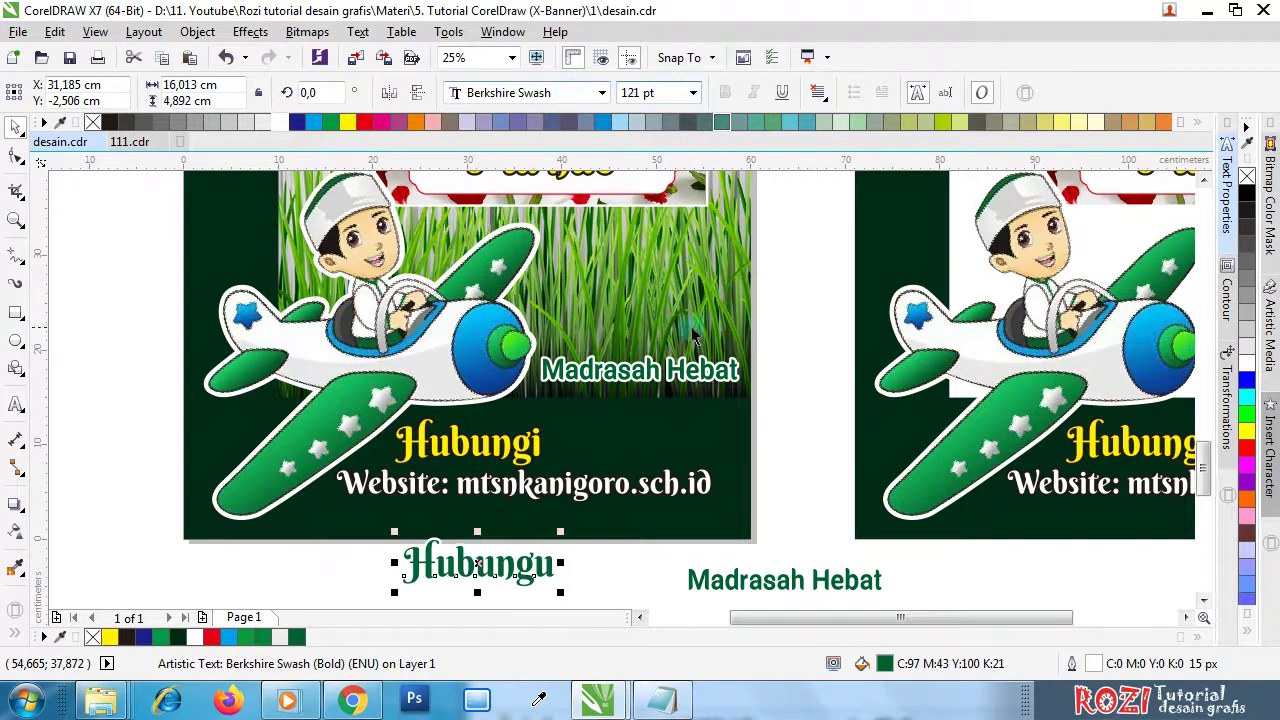
- Give the "Hubungu" text a yellow fill and a black outline
scroll(460, 462, "up", 1)
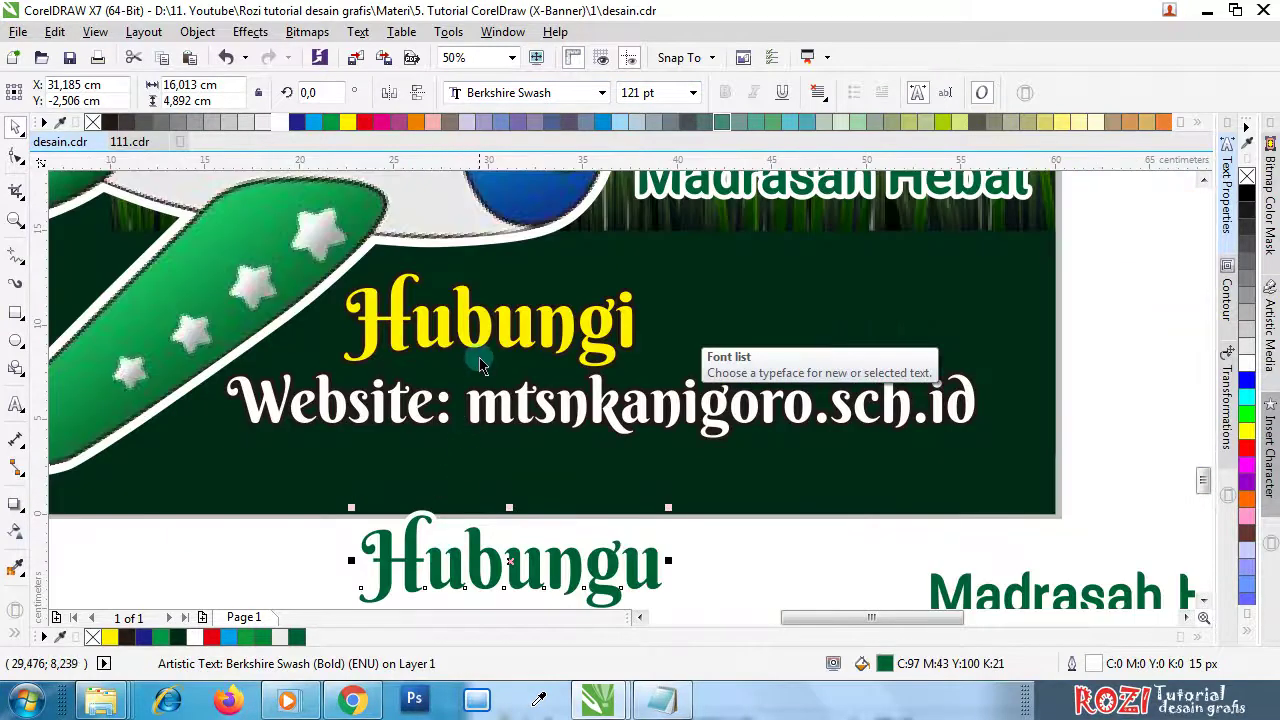
left_click(347, 123)
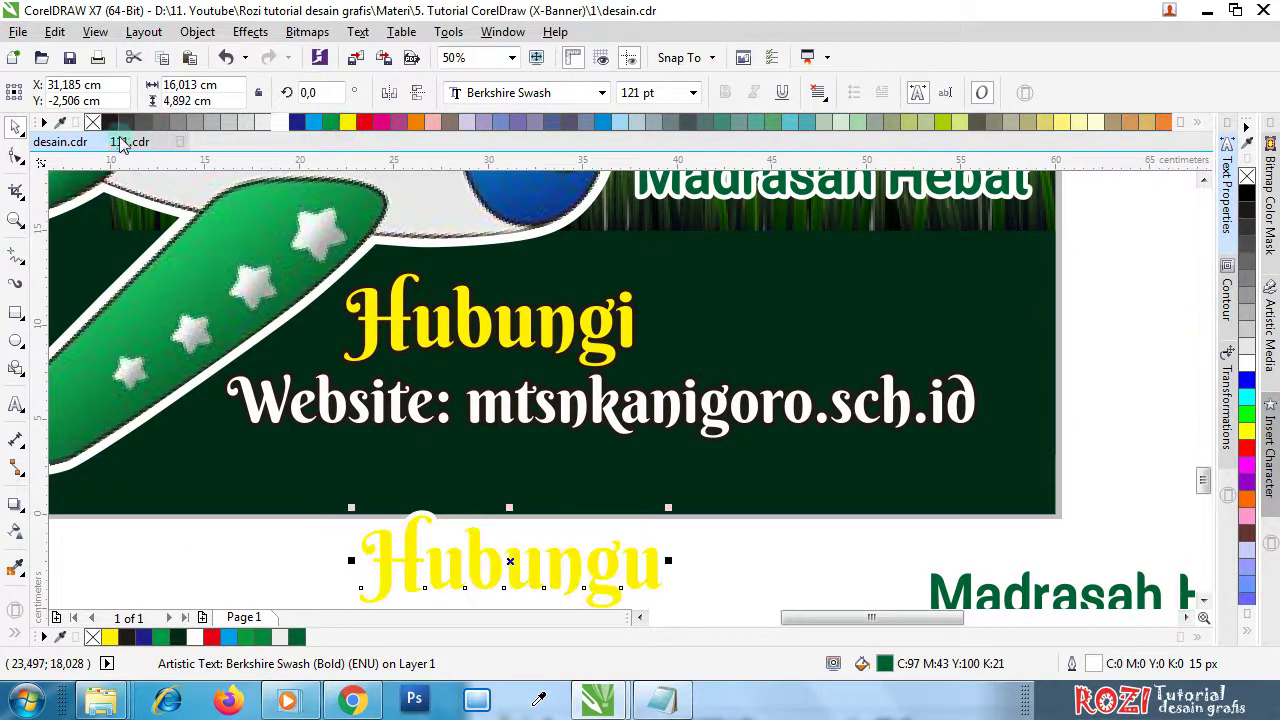
right_click(108, 123)
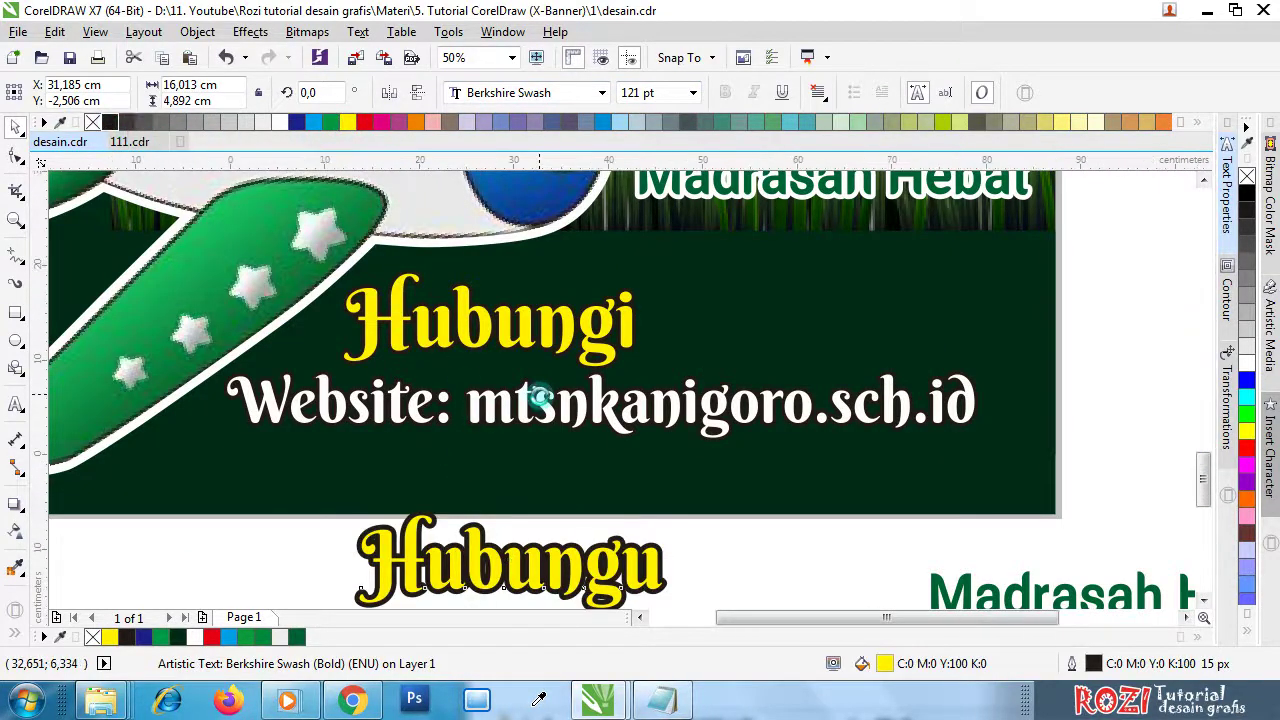
- Duplicate the "Hubungu" text directly below itself and change the copy's wording to "Website: mtsnkanigoro.sch.id"
scroll(538, 398, "down", 1)
left_click_drag(532, 480, 527, 556)
left_click(535, 405)
left_click(540, 510)
right_click(533, 548)
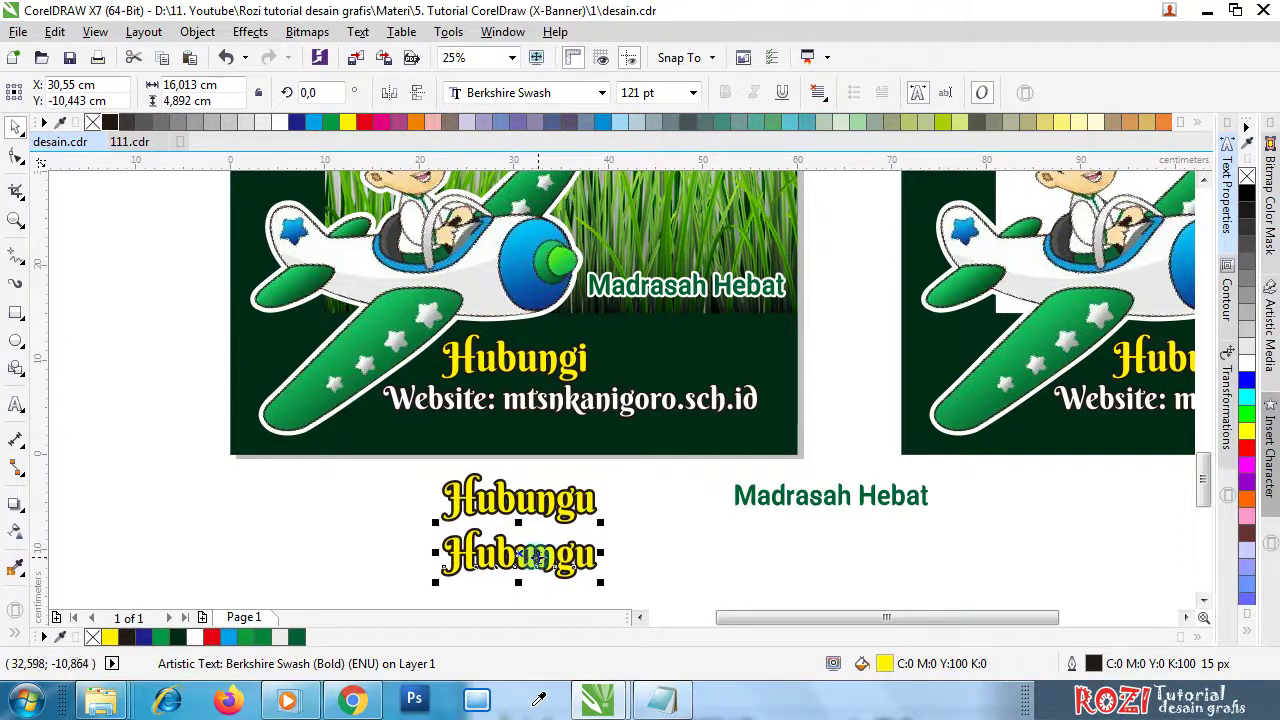
double_click(537, 557)
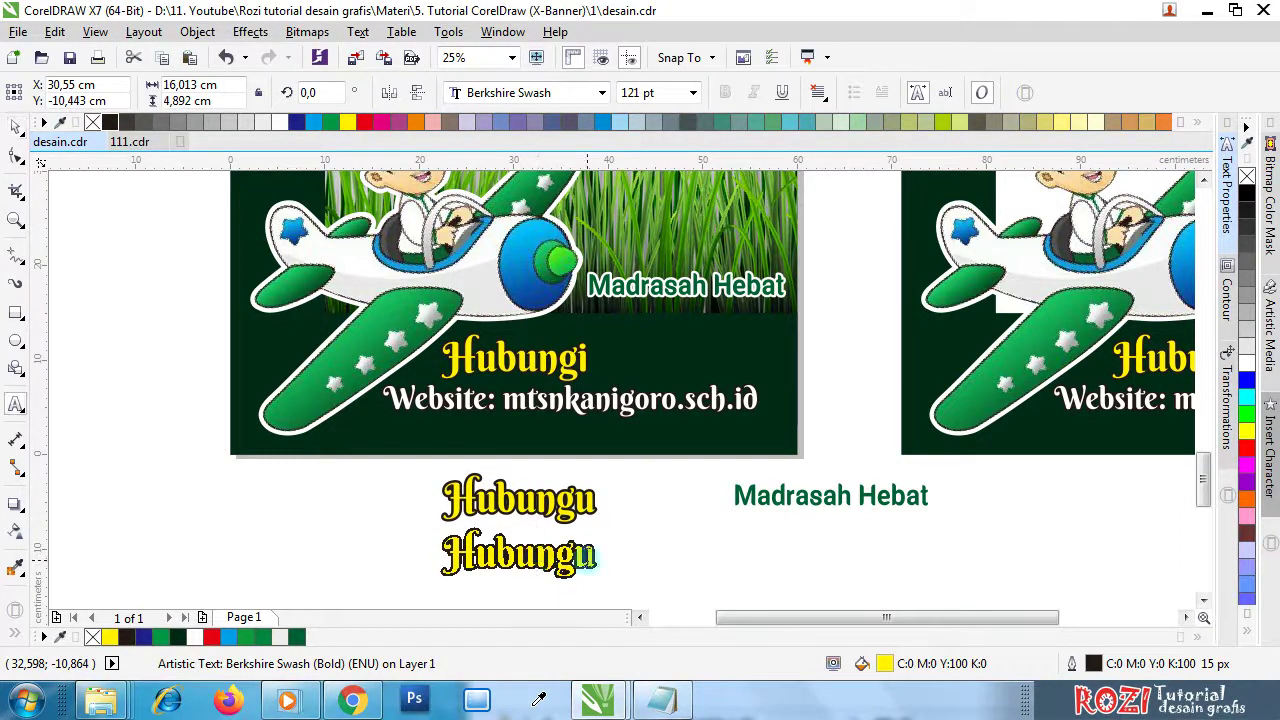
key("ctrl+a")
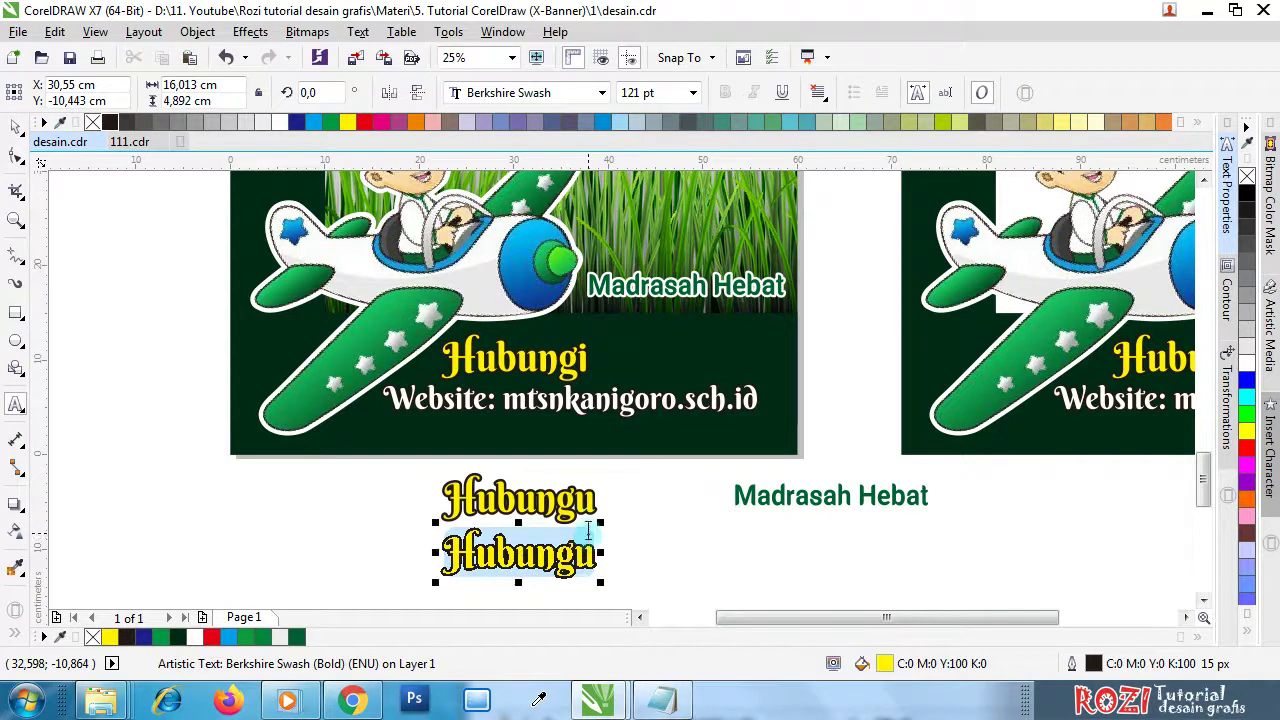
type("Website: mtsnkanigoro.sch.id")
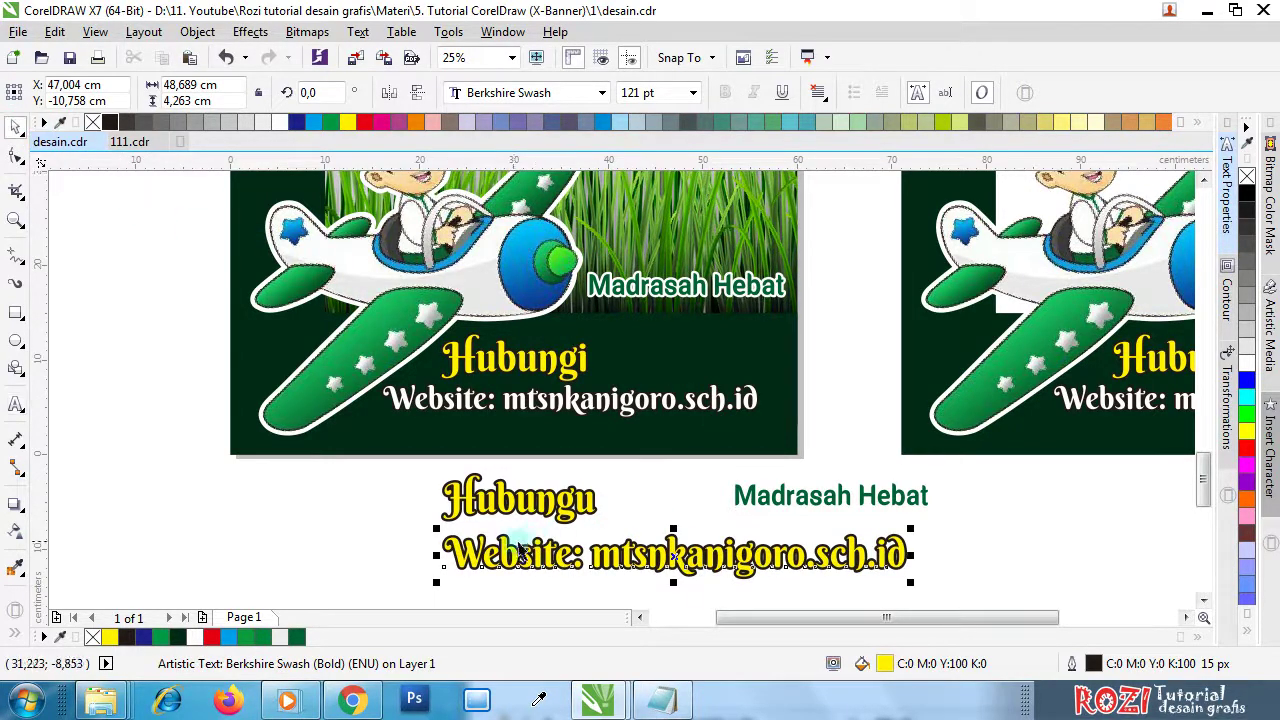
- Set the new website text's font size to 94,878 pt, matching the original website line
left_click(515, 400)
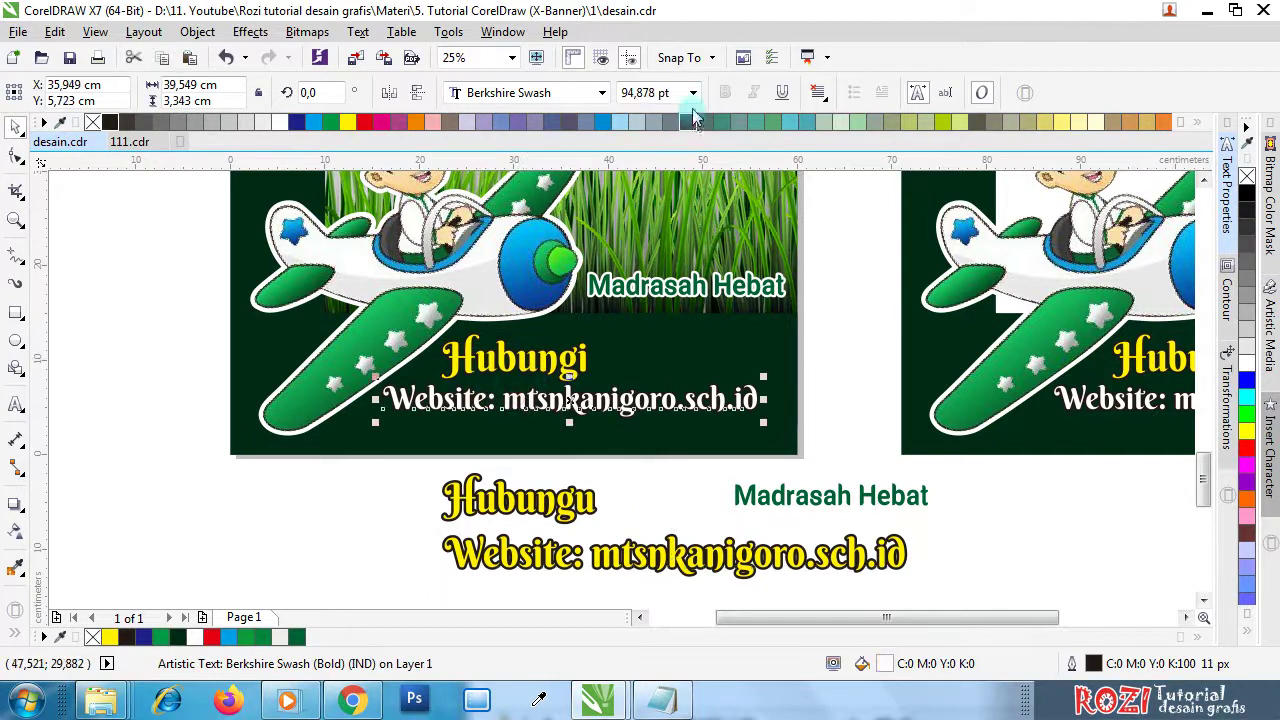
left_click(678, 540)
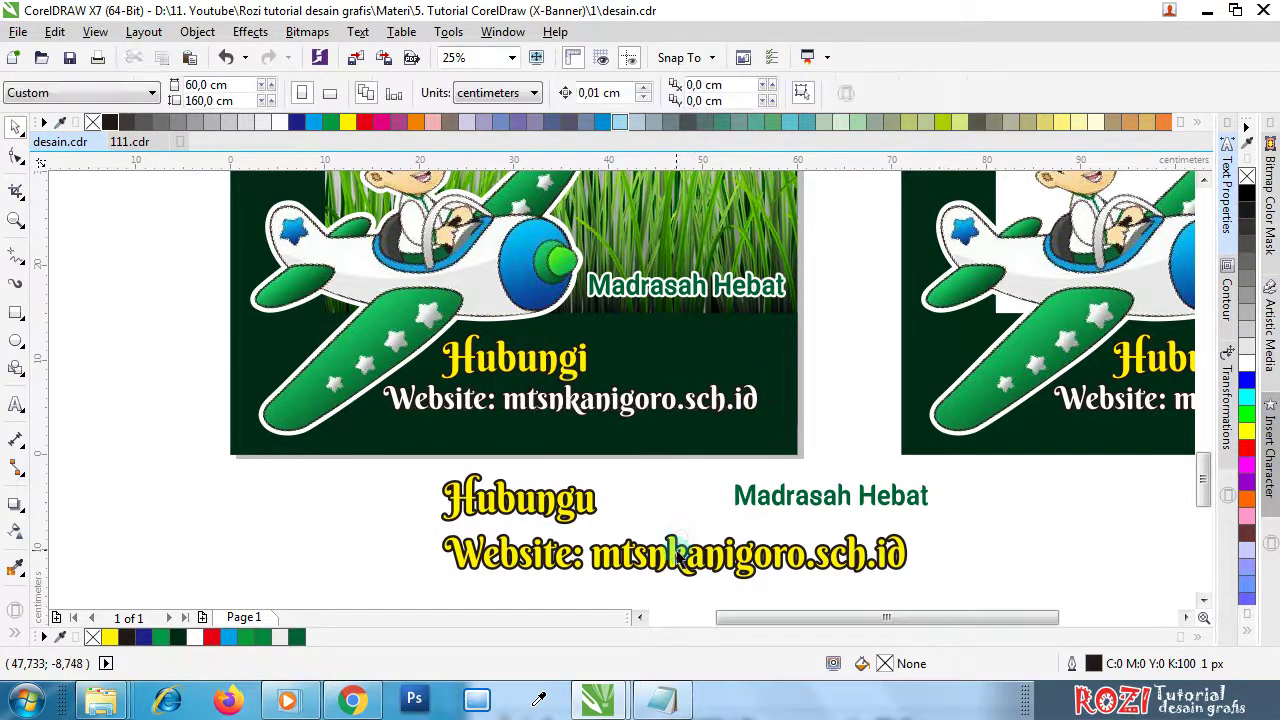
type("94,878")
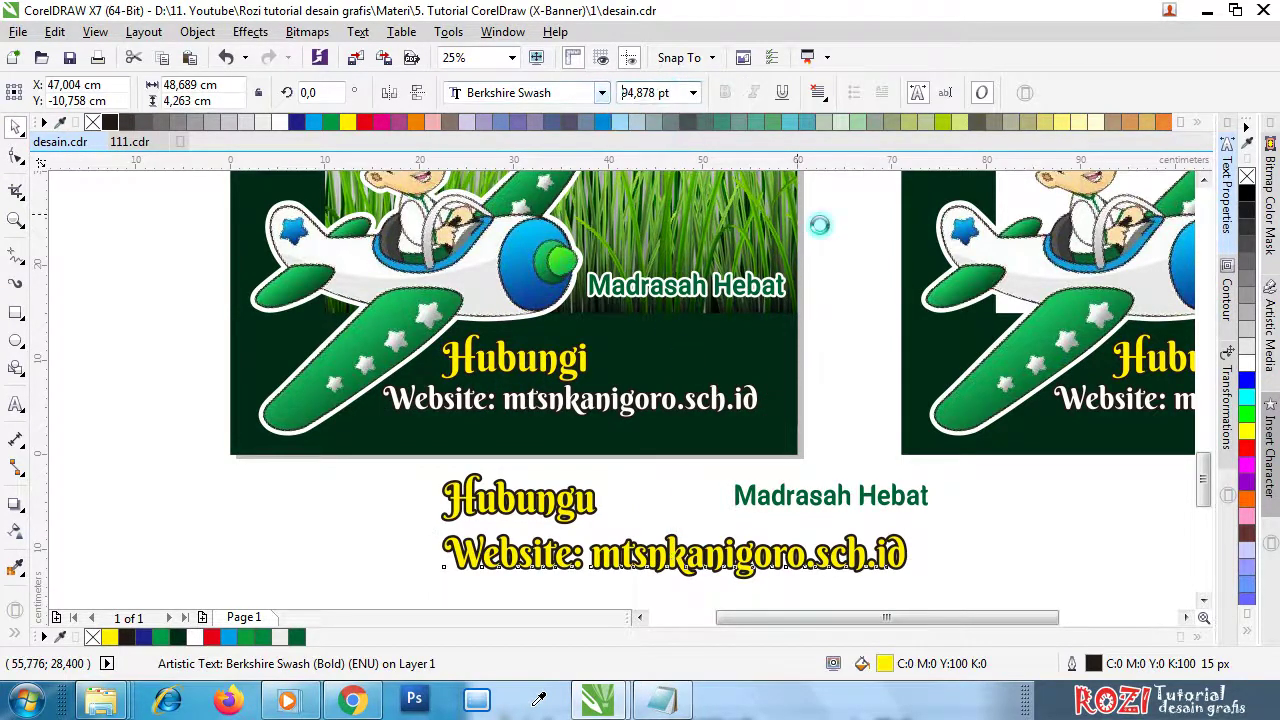
key("Return")
- Move the new website text directly under the original website line and widen it to about 39,3 cm
left_click_drag(680, 562, 625, 432)
scroll(758, 434, "up", 2)
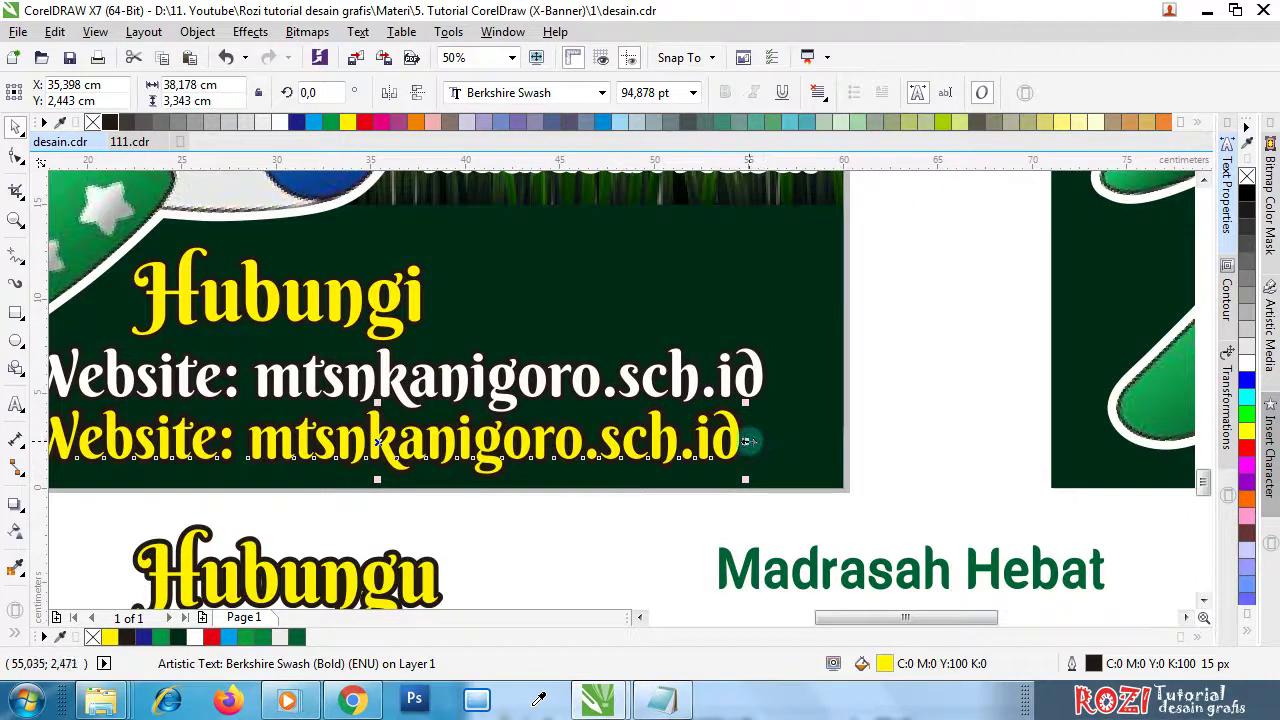
left_click_drag(745, 441, 766, 437)
- Fill the new website text with white and set its black outline width to 10 px
scroll(725, 428, "up", 2)
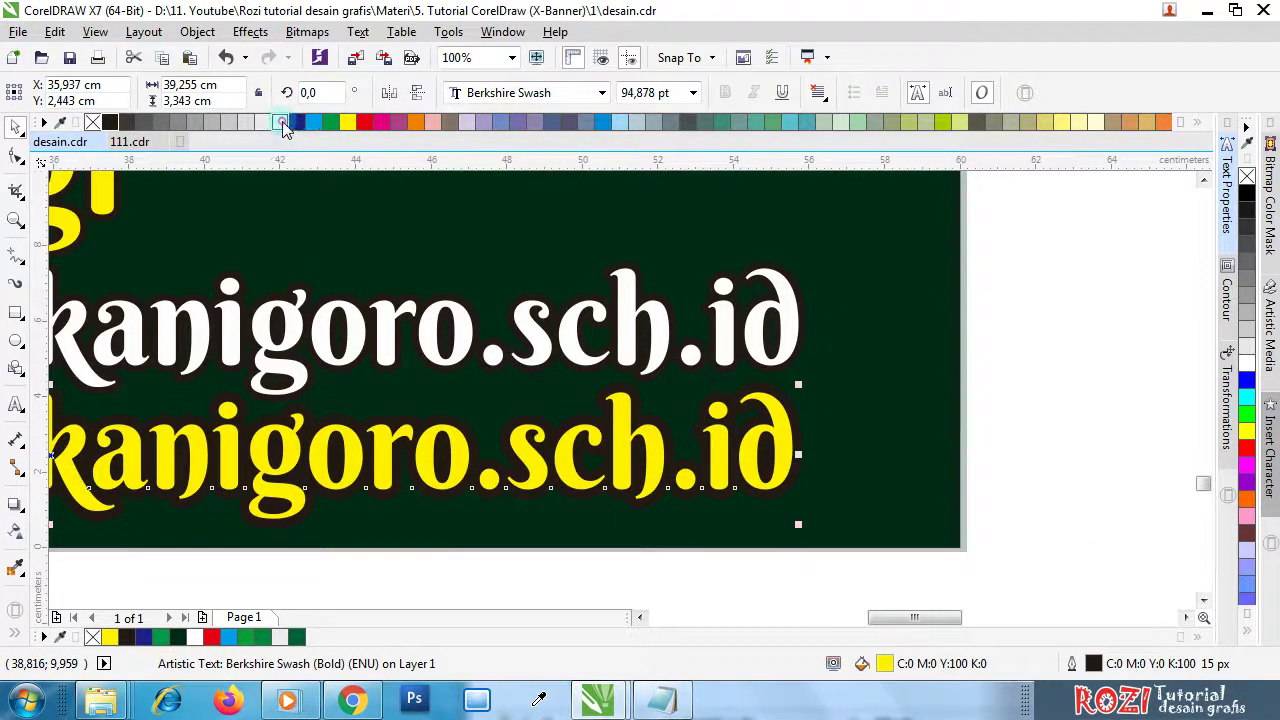
left_click(284, 124)
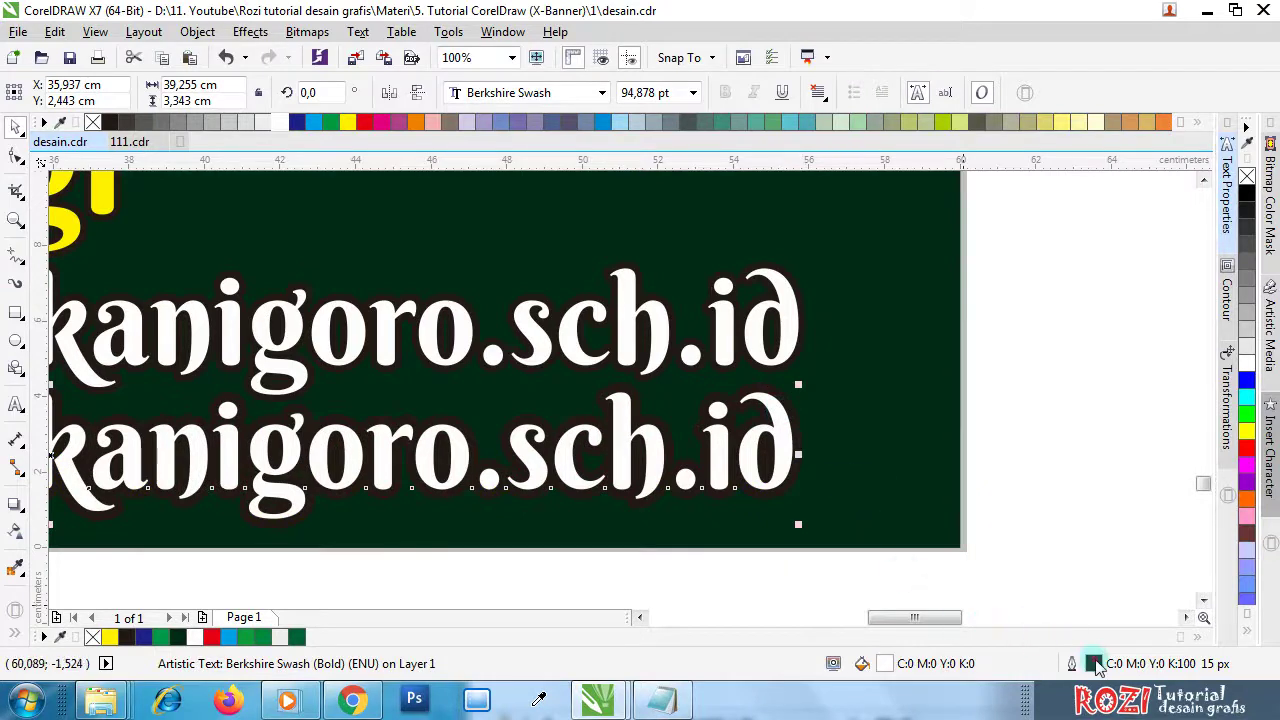
double_click(1095, 664)
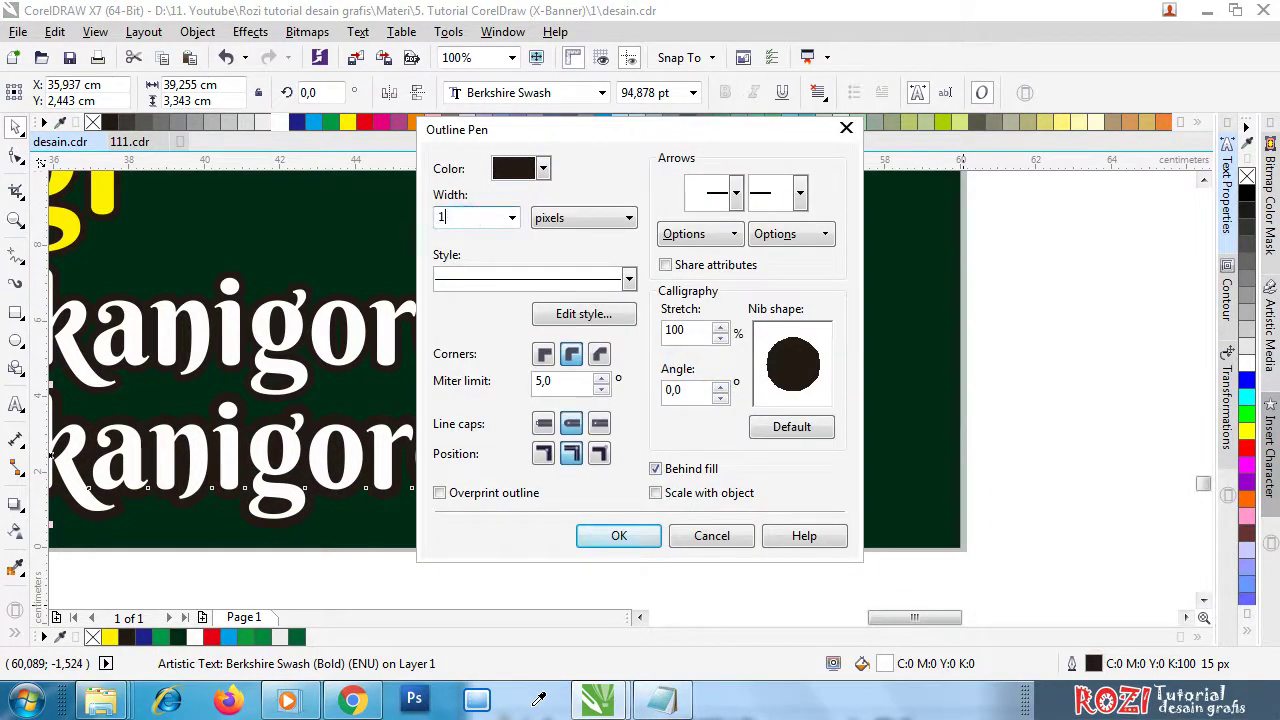
key("Return")
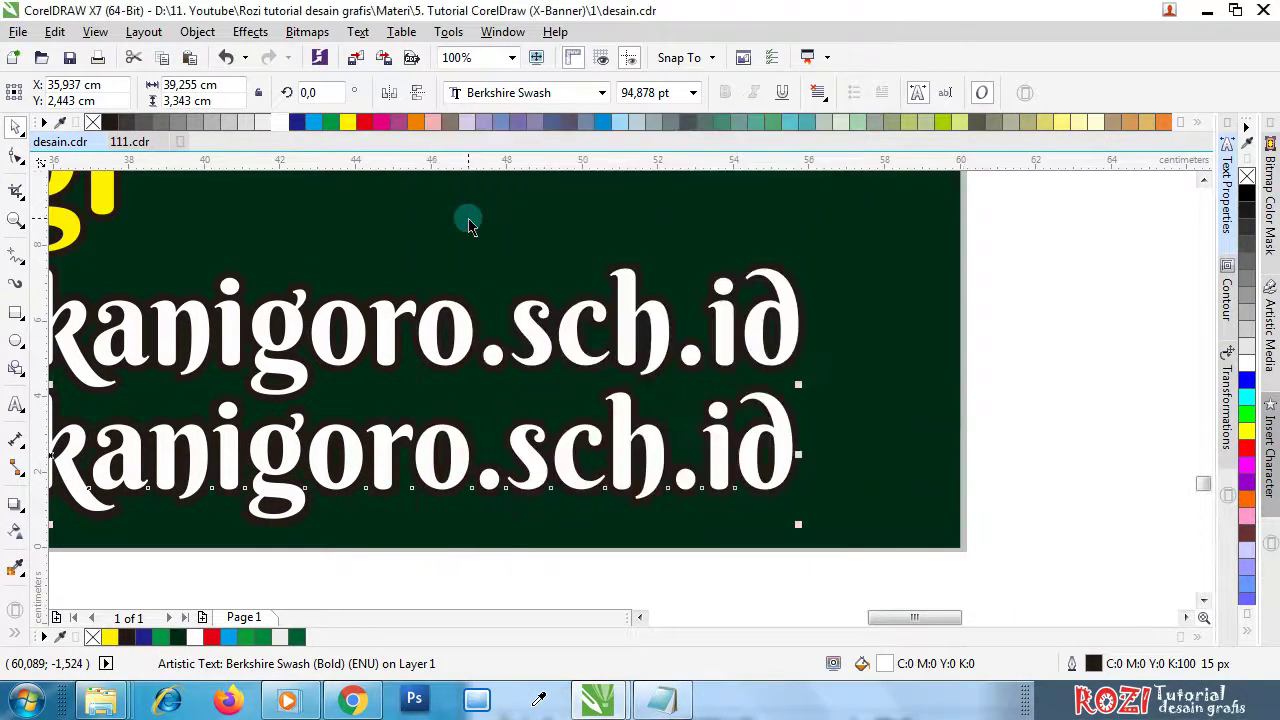
- Set the outline width of the "Hubungu" text to 10 px
scroll(723, 346, "down", 1)
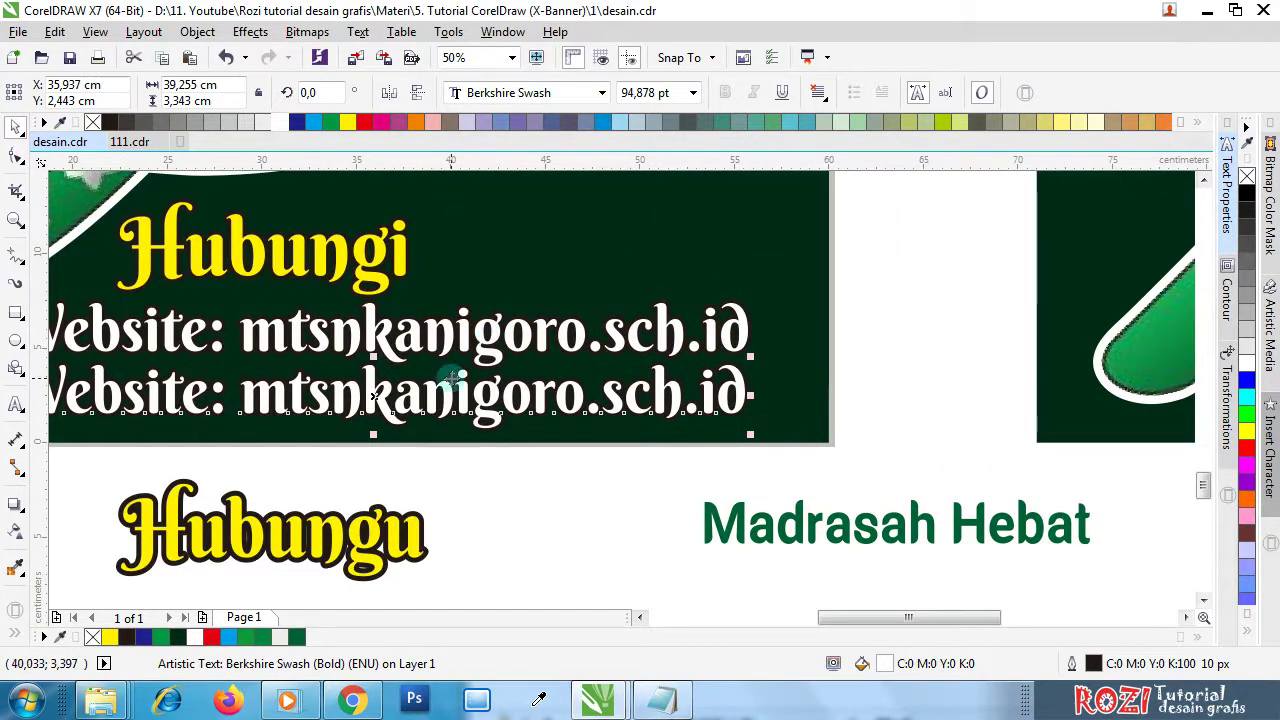
left_click(410, 525)
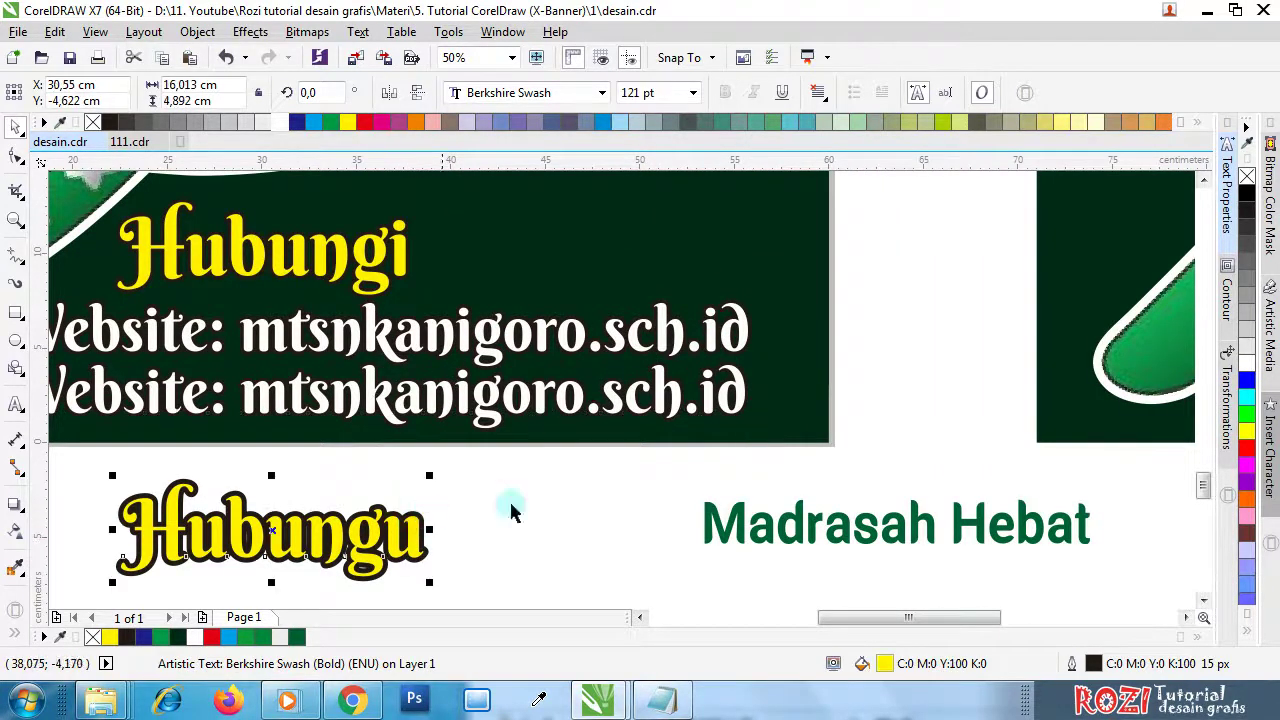
double_click(1094, 664)
left_click_drag(438, 218, 473, 220)
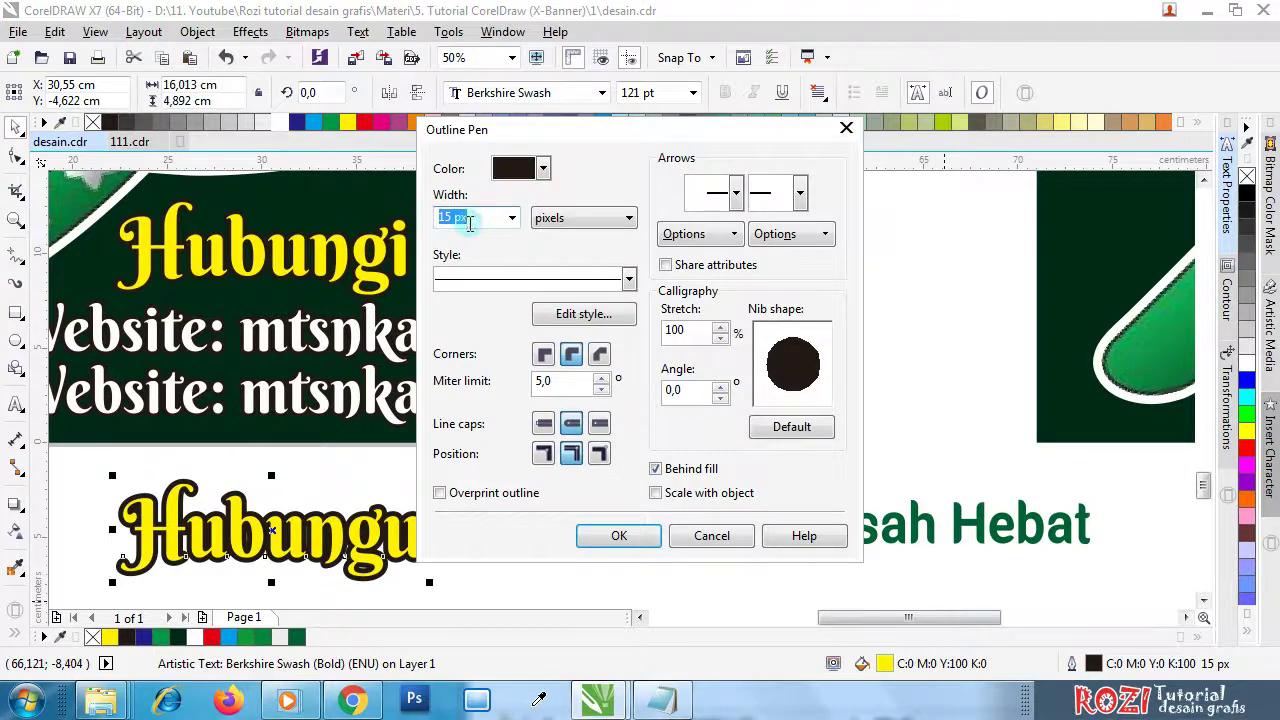
type("10")
key("Return")
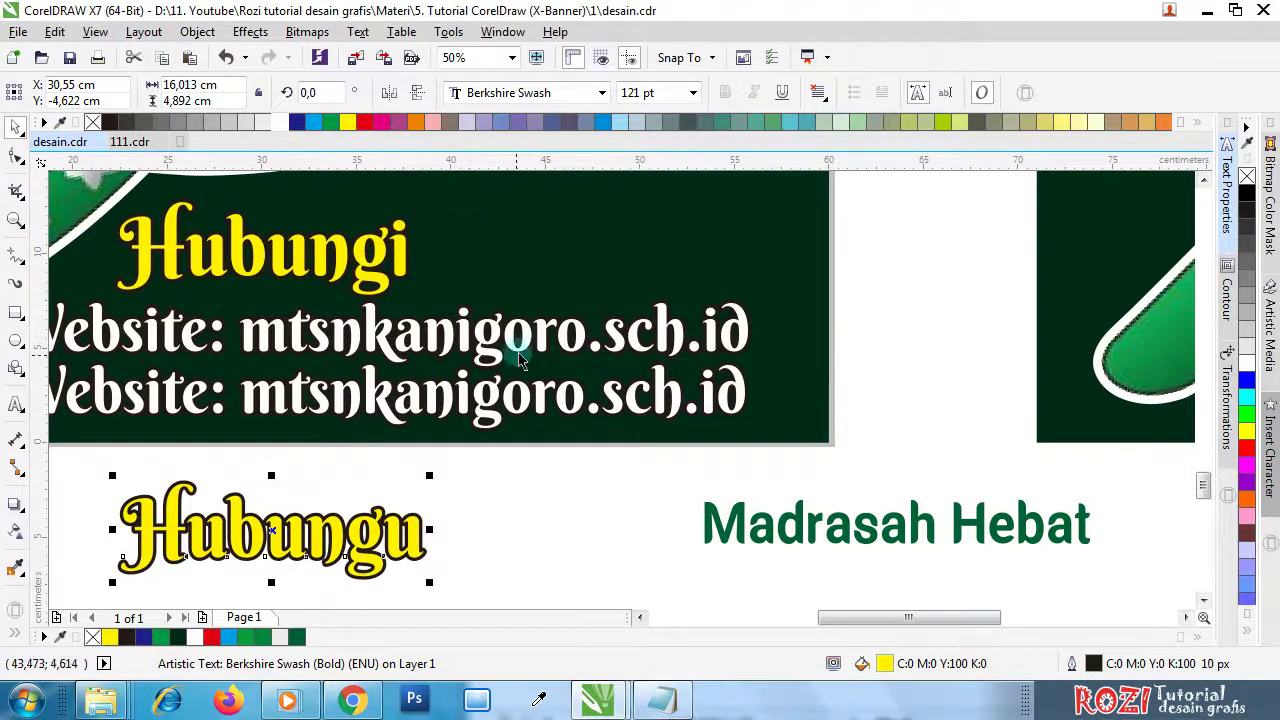
- Move the new website text off the banner to just below the "Hubungu" text
scroll(520, 362, "down", 1)
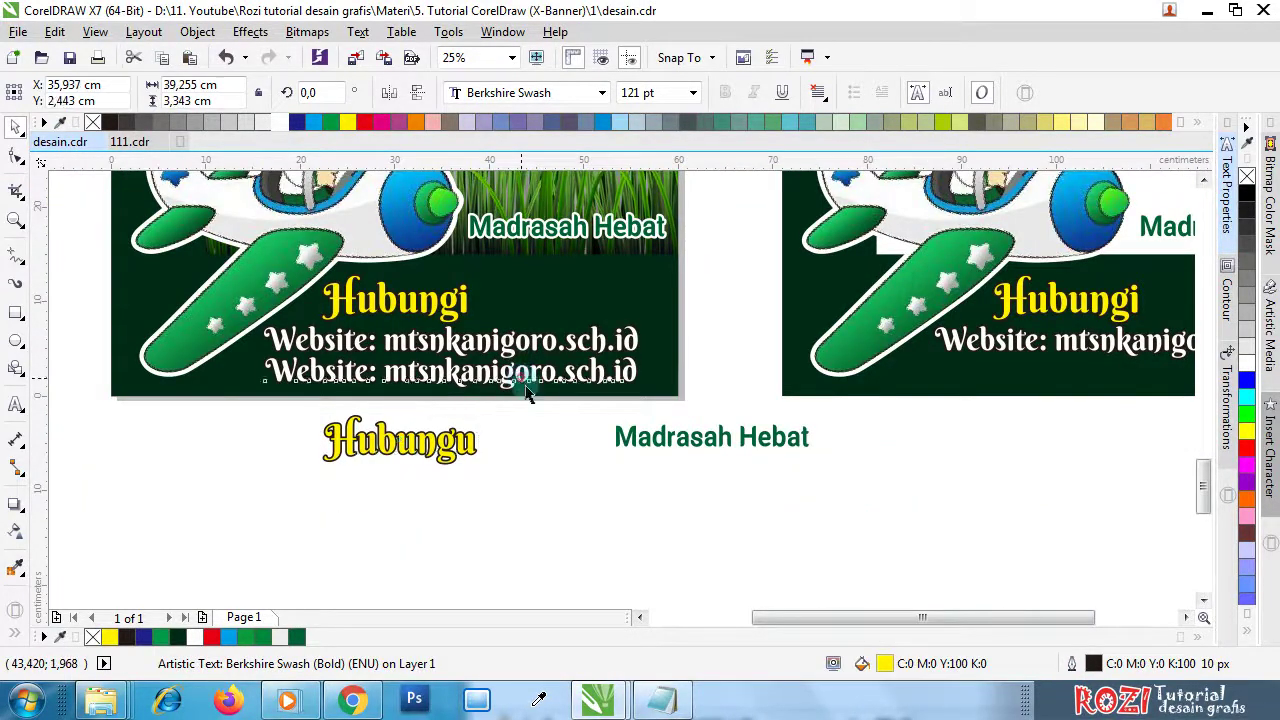
left_click_drag(522, 371, 633, 484)
scroll(633, 484, "down", 1)
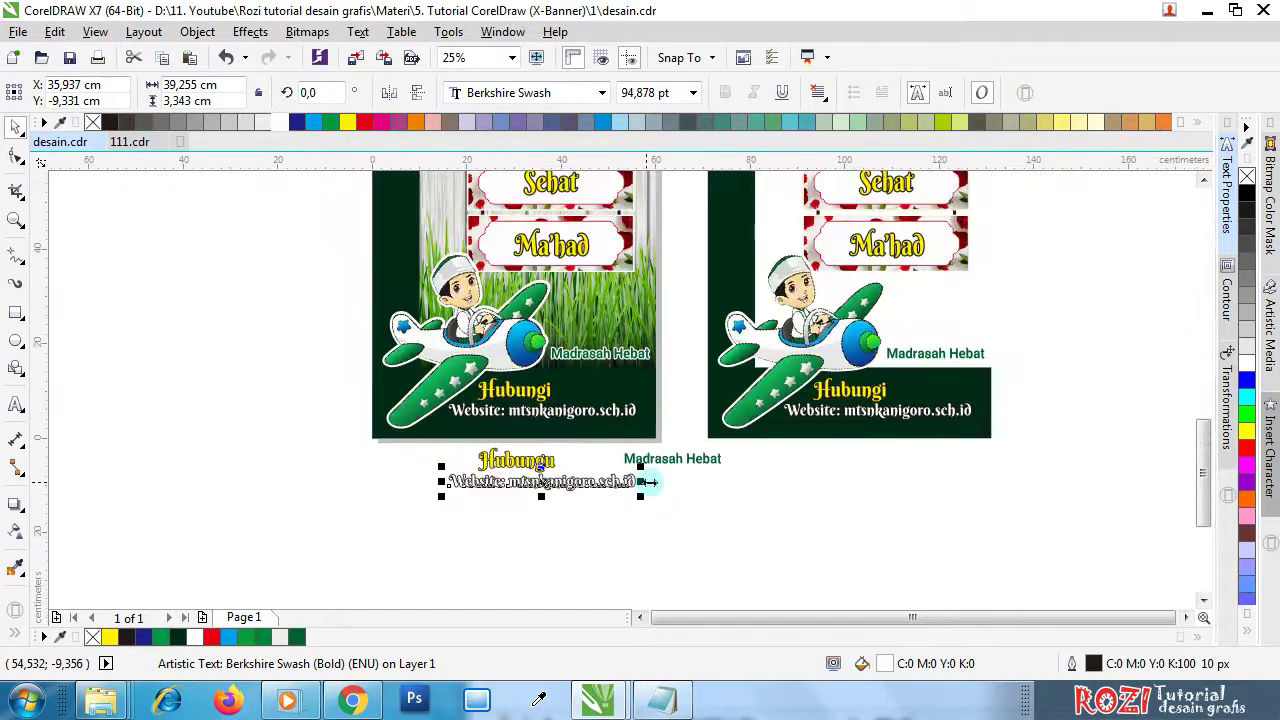
- Group the three new texts below the page and copy the group into 111.cdr
left_click_drag(805, 545, 443, 434)
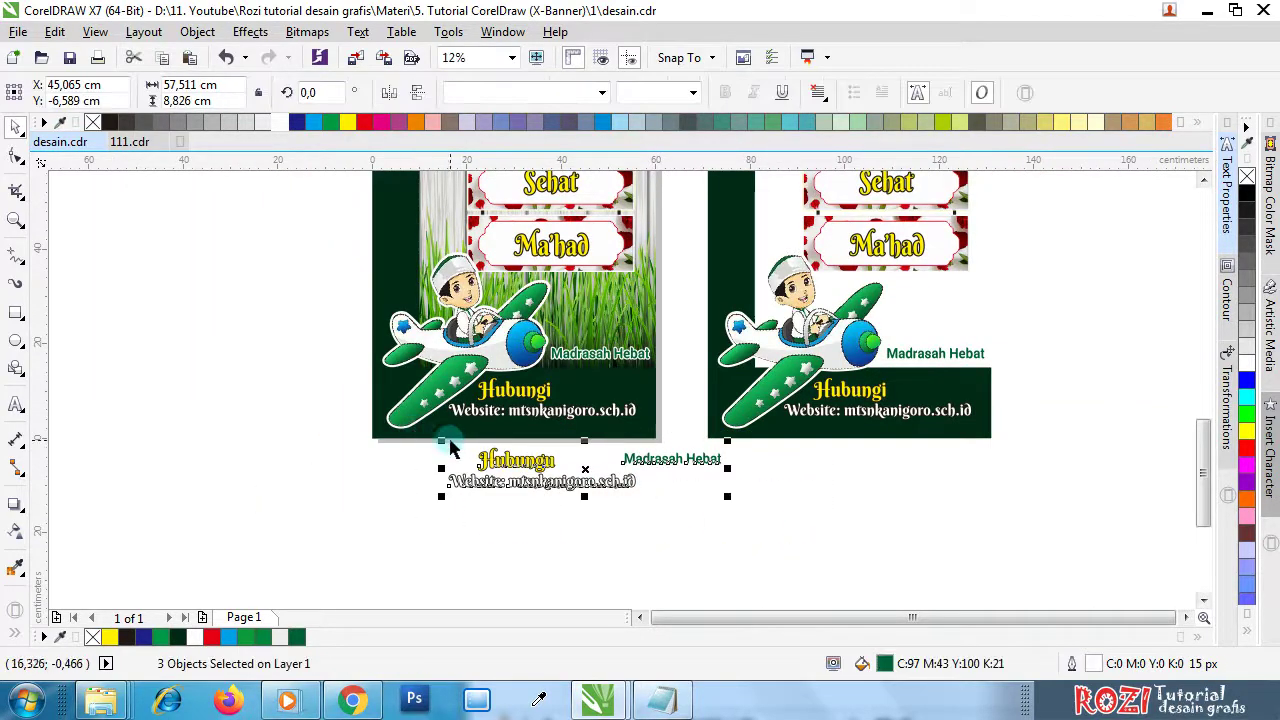
key("ctrl+g")
left_click(135, 142)
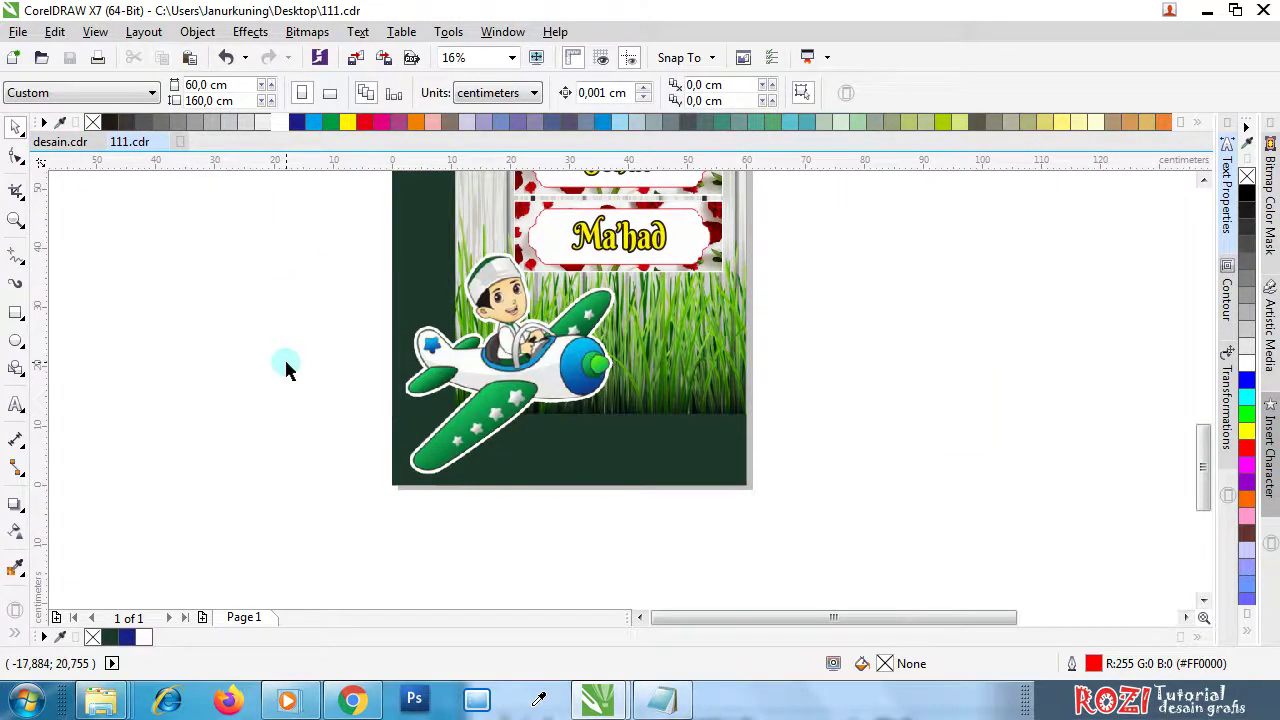
key("ctrl+v")
- Move the pasted text group up to the banner's bottom edge and ungroup it into separate texts
left_click_drag(610, 541, 611, 490)
left_click(651, 551)
scroll(577, 497, "up", 2)
left_click(577, 497)
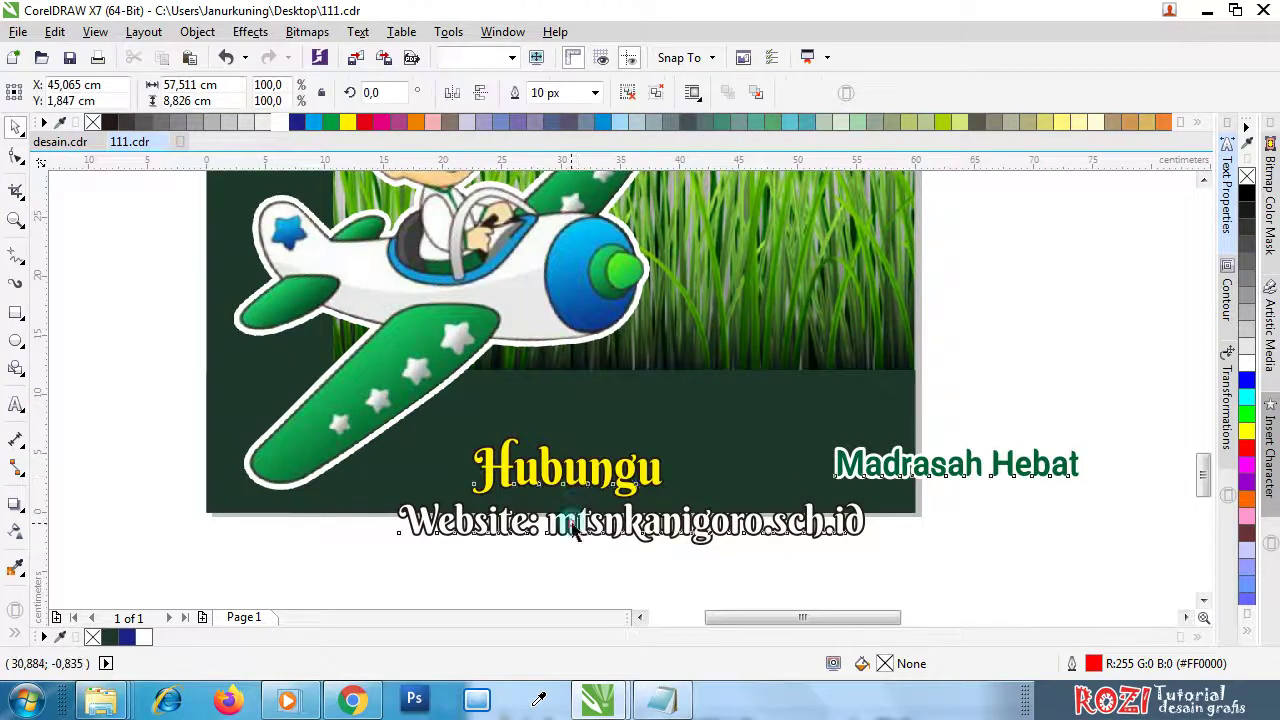
left_click(631, 92)
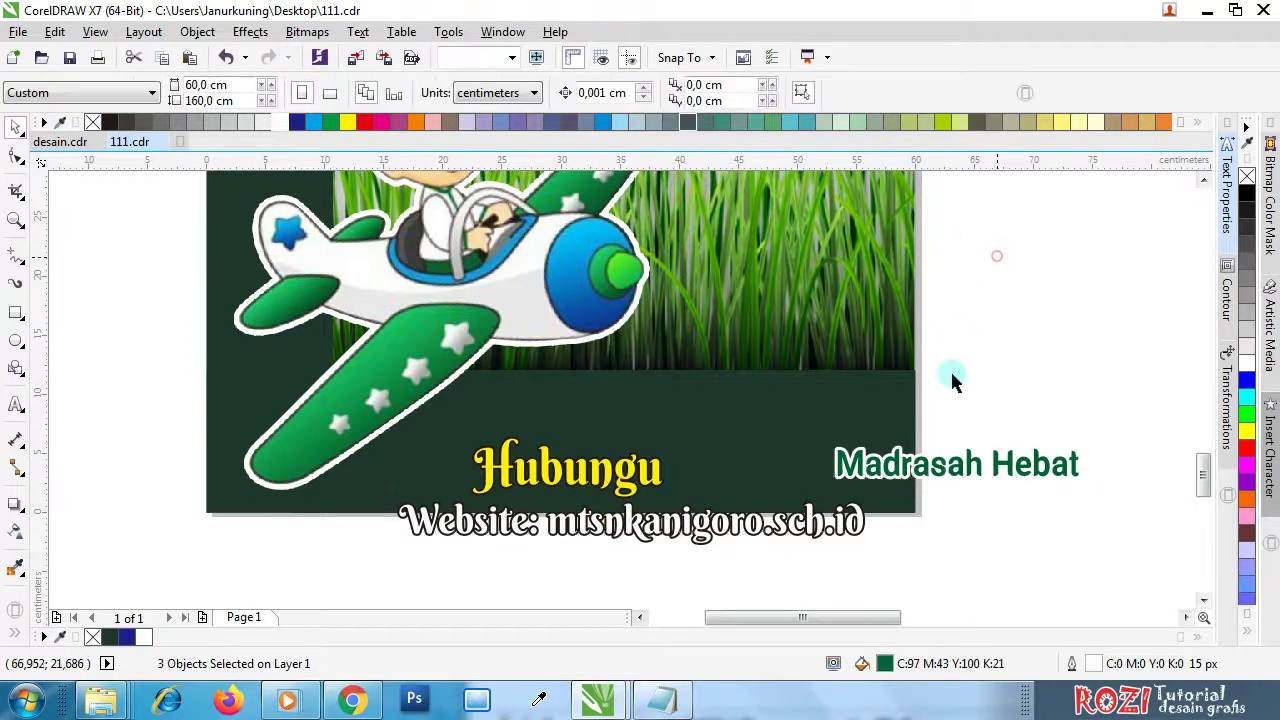
- Place "Madrasah Hebat" on the grass beside the plane's nose, and move the "Hubungu" and website texts up into the dark footer strip
left_click(951, 380)
left_click_drag(928, 469, 738, 335)
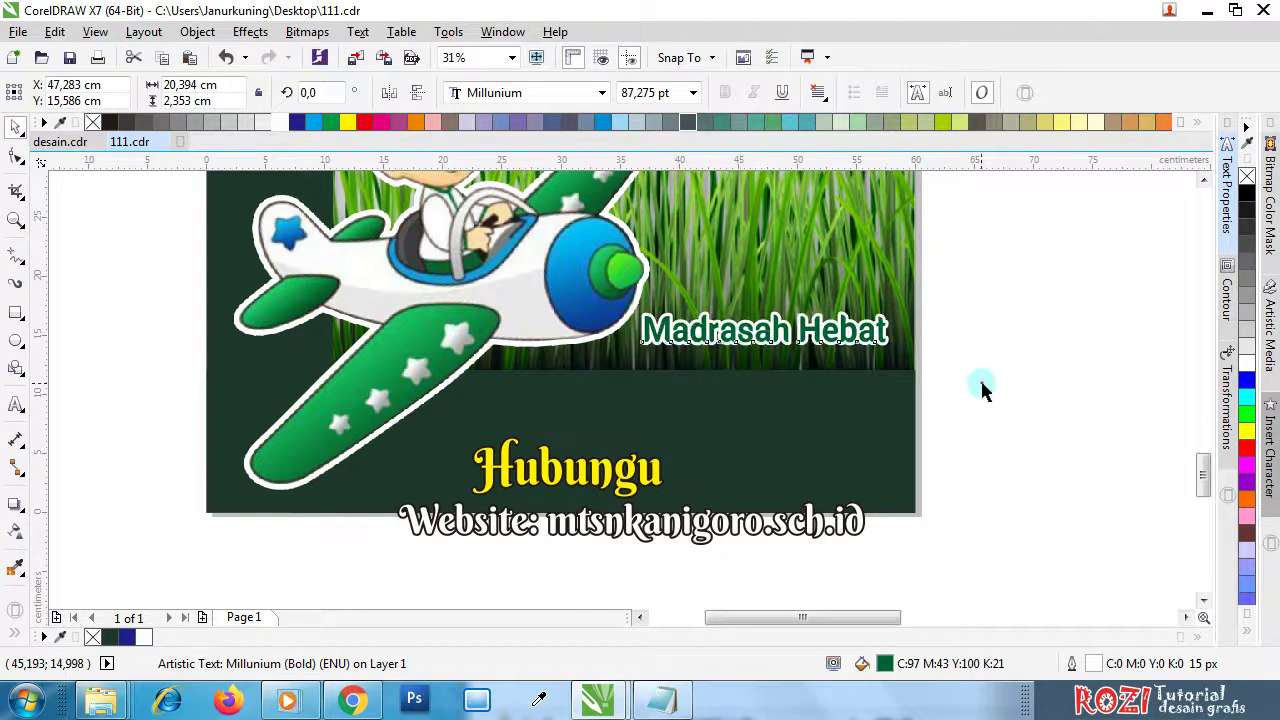
left_click(1029, 441)
left_click(656, 484)
left_click(643, 535, "shift")
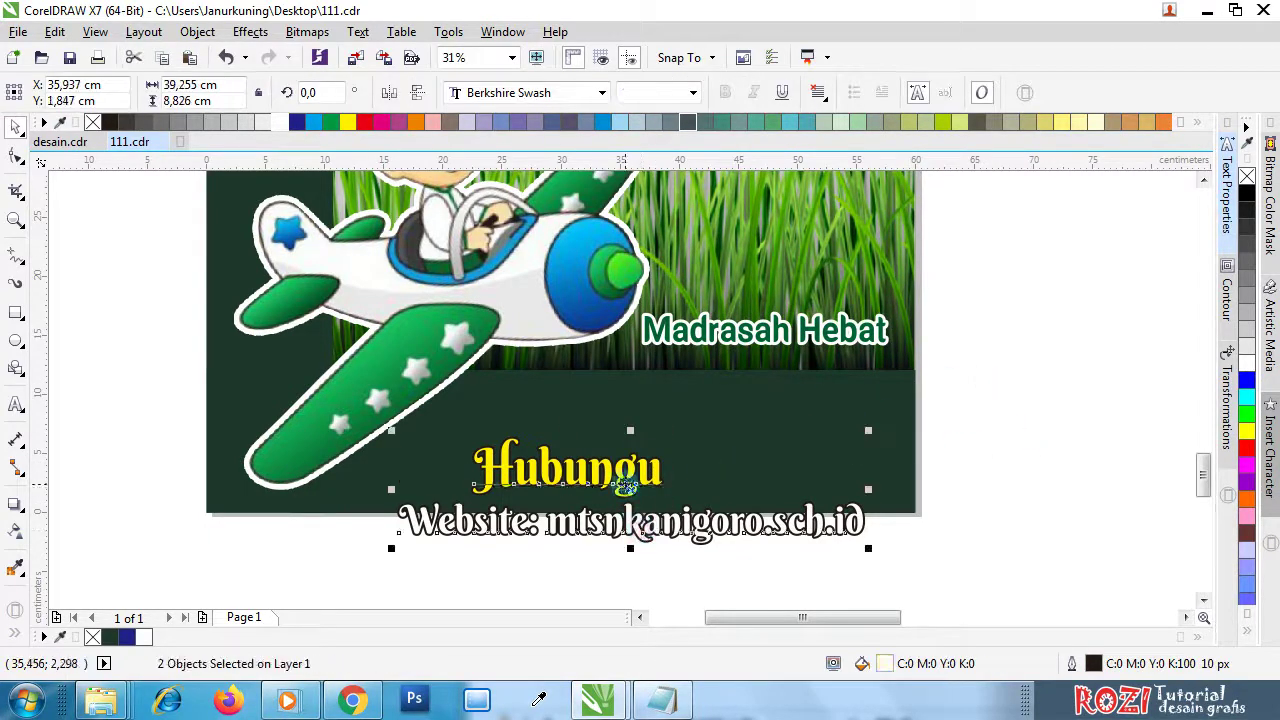
left_click_drag(617, 436, 617, 434)
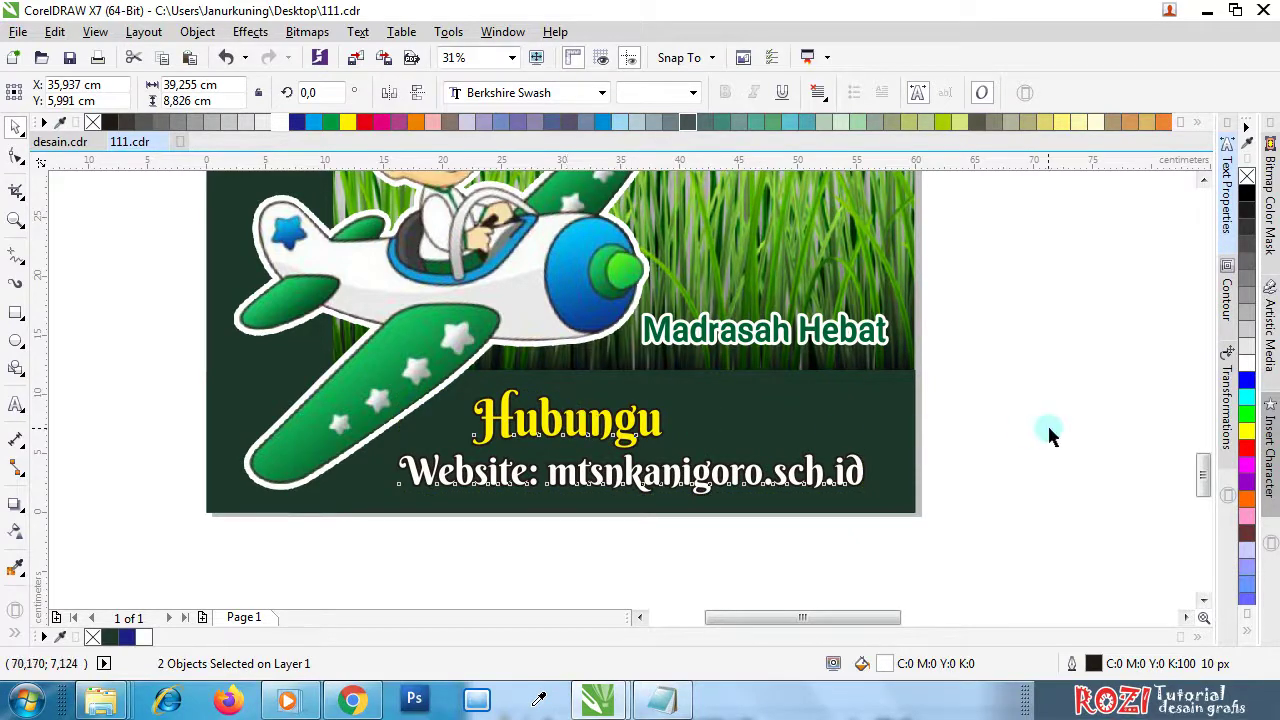
left_click(1049, 434)
- Nudge the website line closer to "Hubungu", and shift both texts slightly up within the footer strip
left_click(625, 440)
scroll(657, 487, "up", 3)
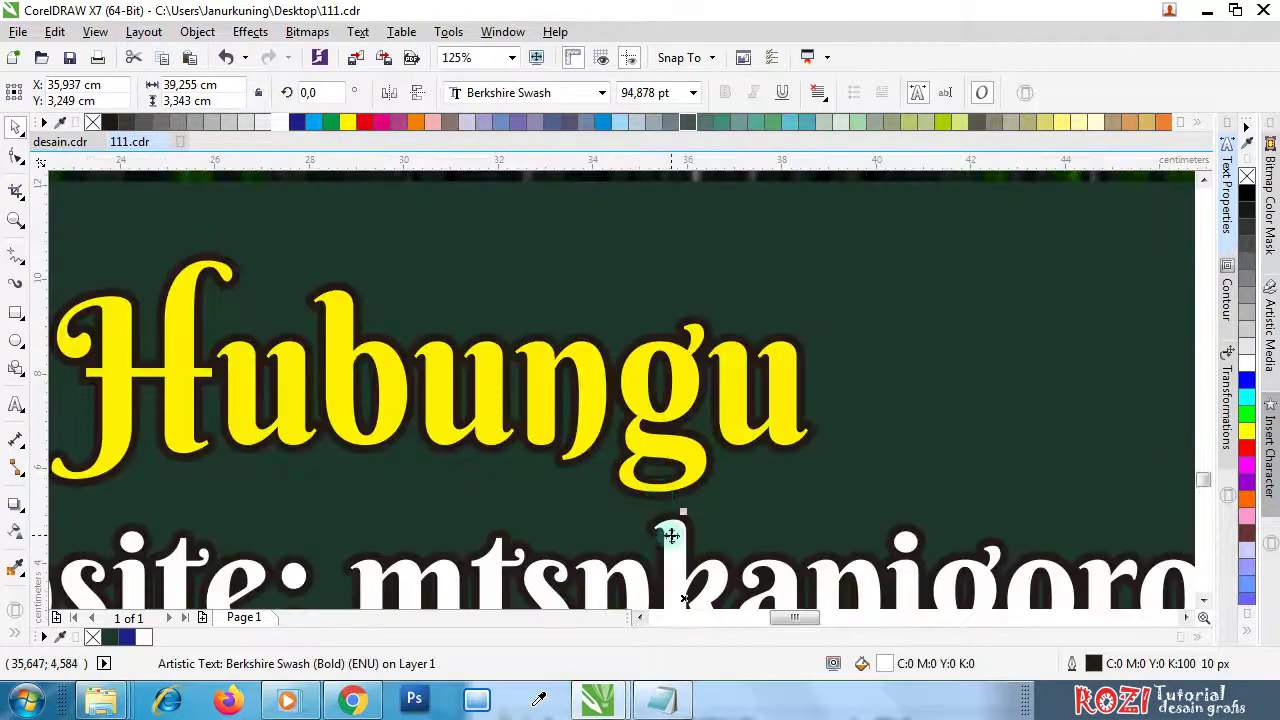
left_click_drag(666, 531, 670, 525)
left_click(658, 452, "shift")
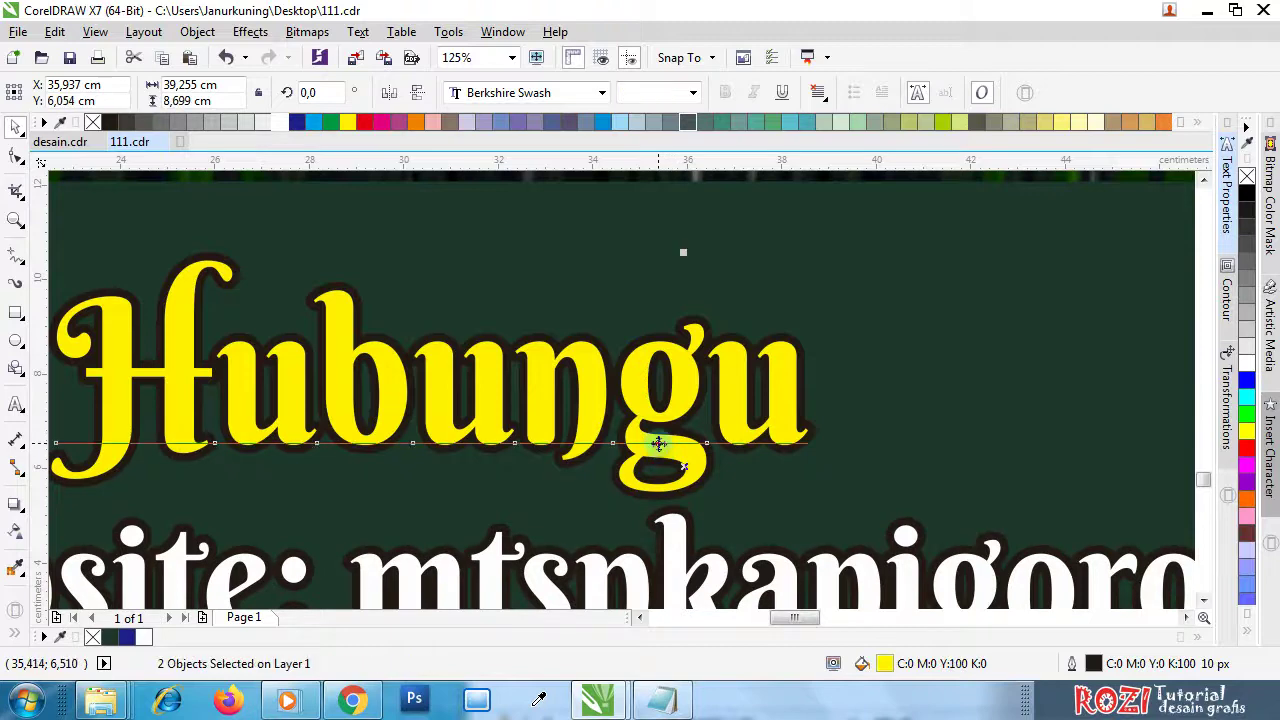
scroll(658, 435, "down", 4)
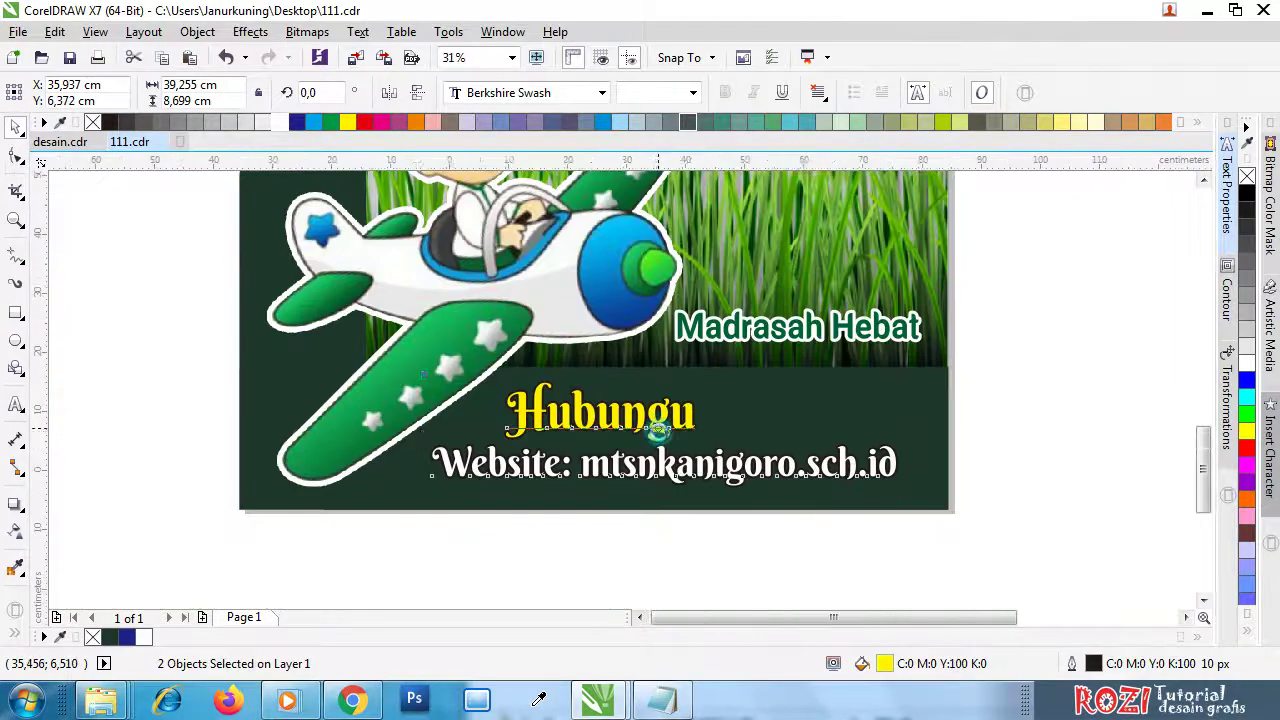
scroll(868, 462, "down", 2)
left_click(875, 463)
- Delete the empty red-outlined 60 × 160 cm rectangle beside the banner
scroll(813, 432, "down", 3)
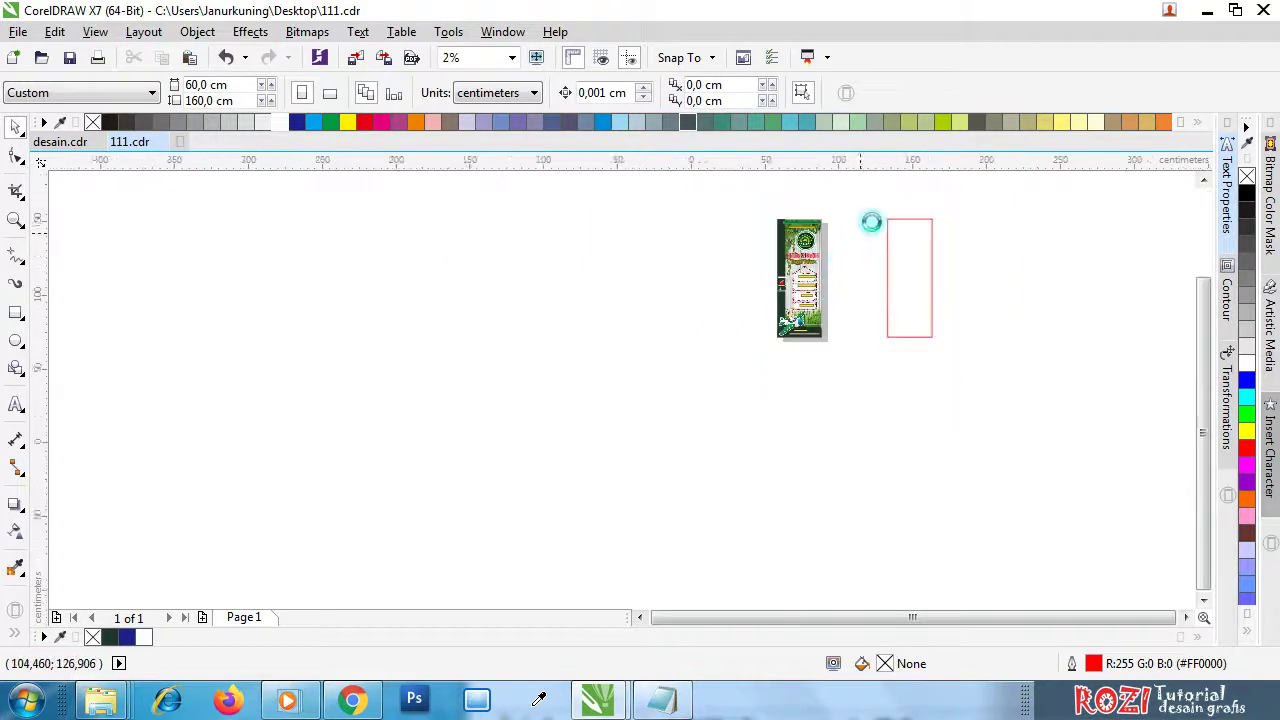
scroll(882, 232, "up", 2)
scroll(766, 305, "down", 1)
left_click(876, 288)
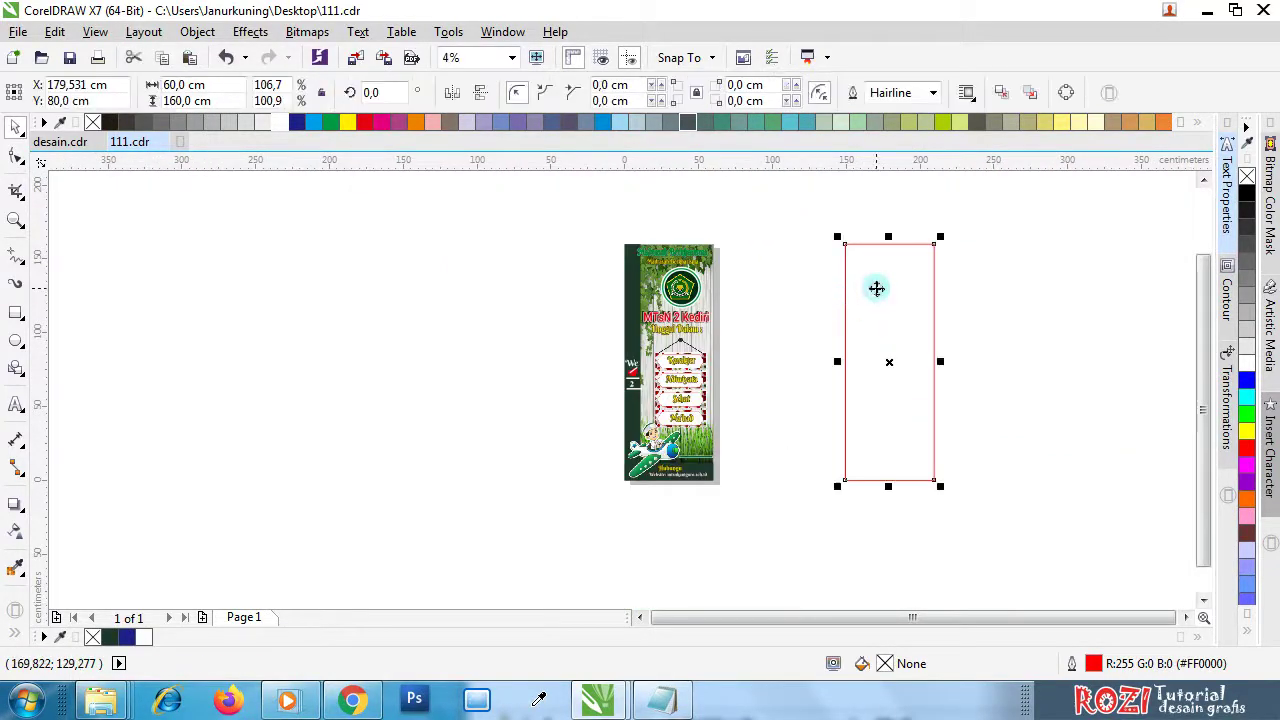
key("Delete")
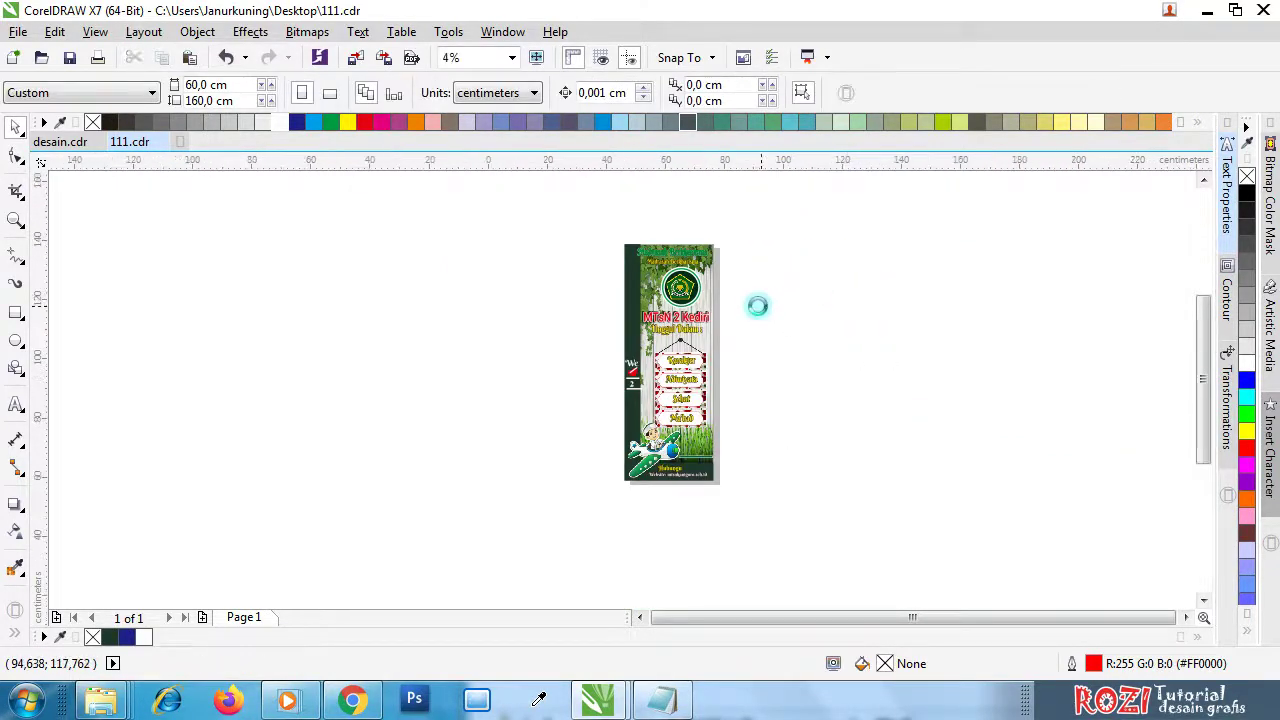
- Compare the rebuilt banner in 111.cdr with the original design in desain.cdr
scroll(700, 318, "up", 1)
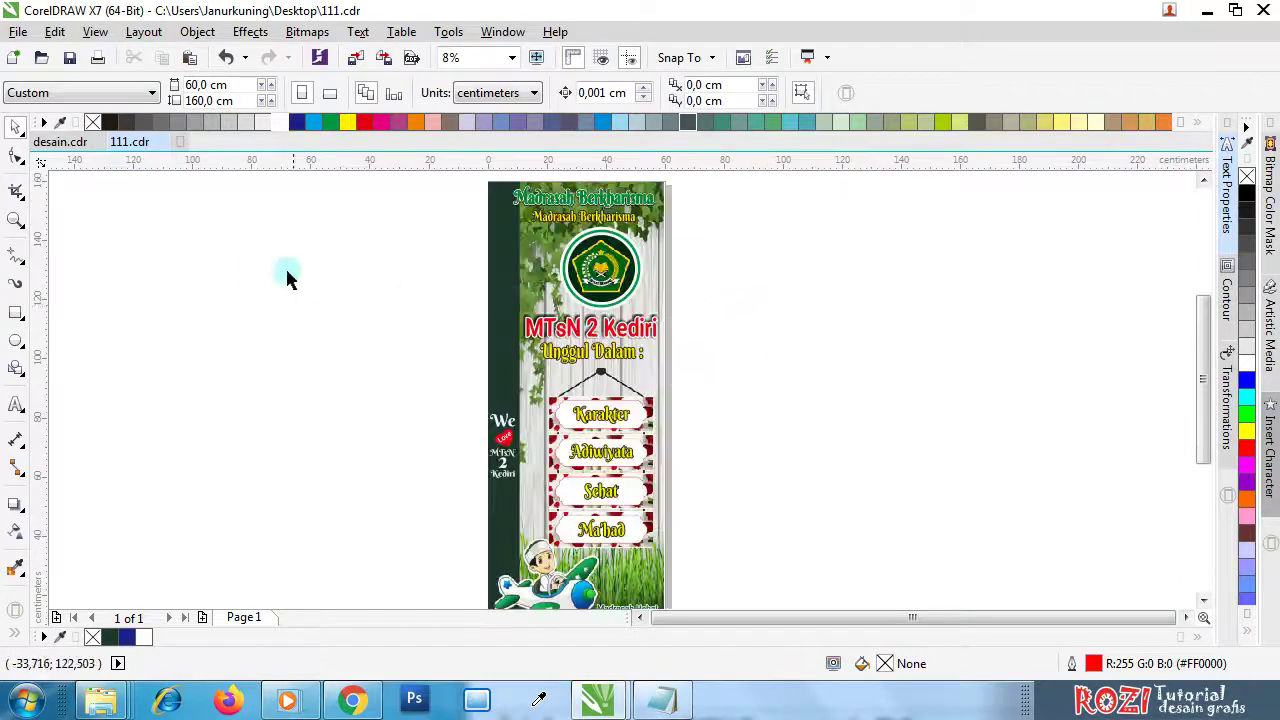
left_click(58, 141)
scroll(600, 300, "down", 3)
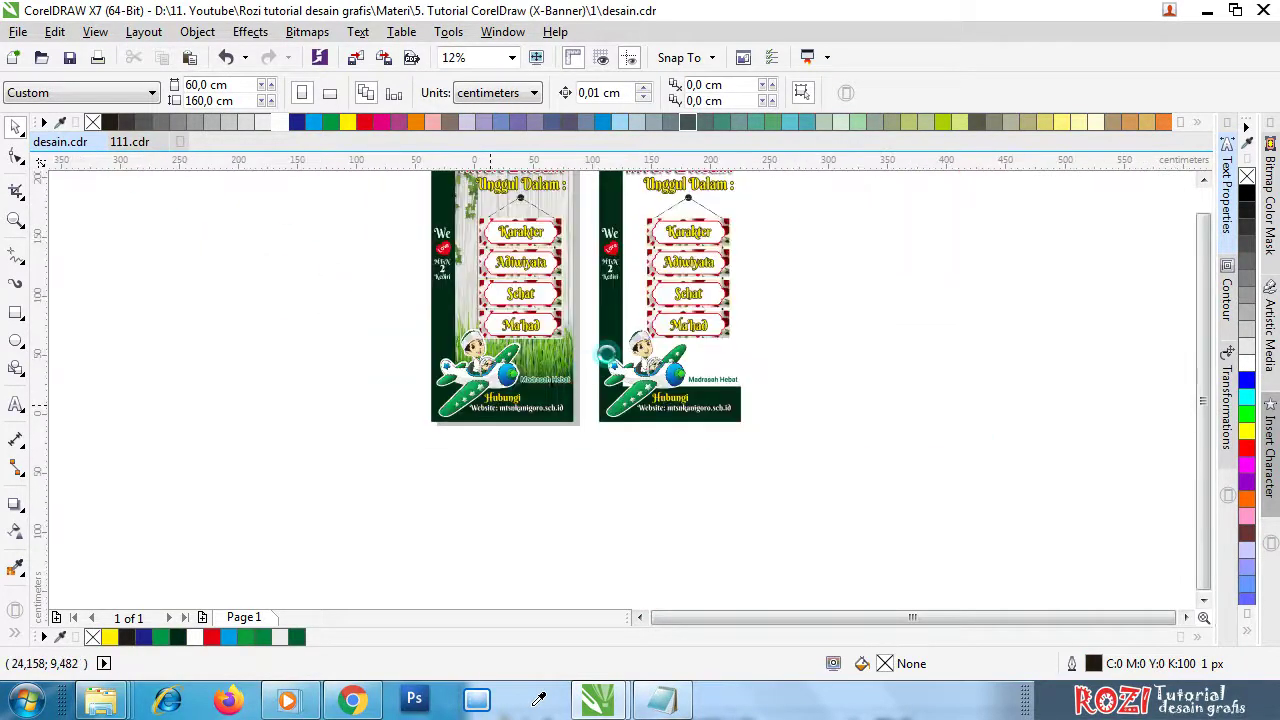
scroll(597, 318, "up", 1)
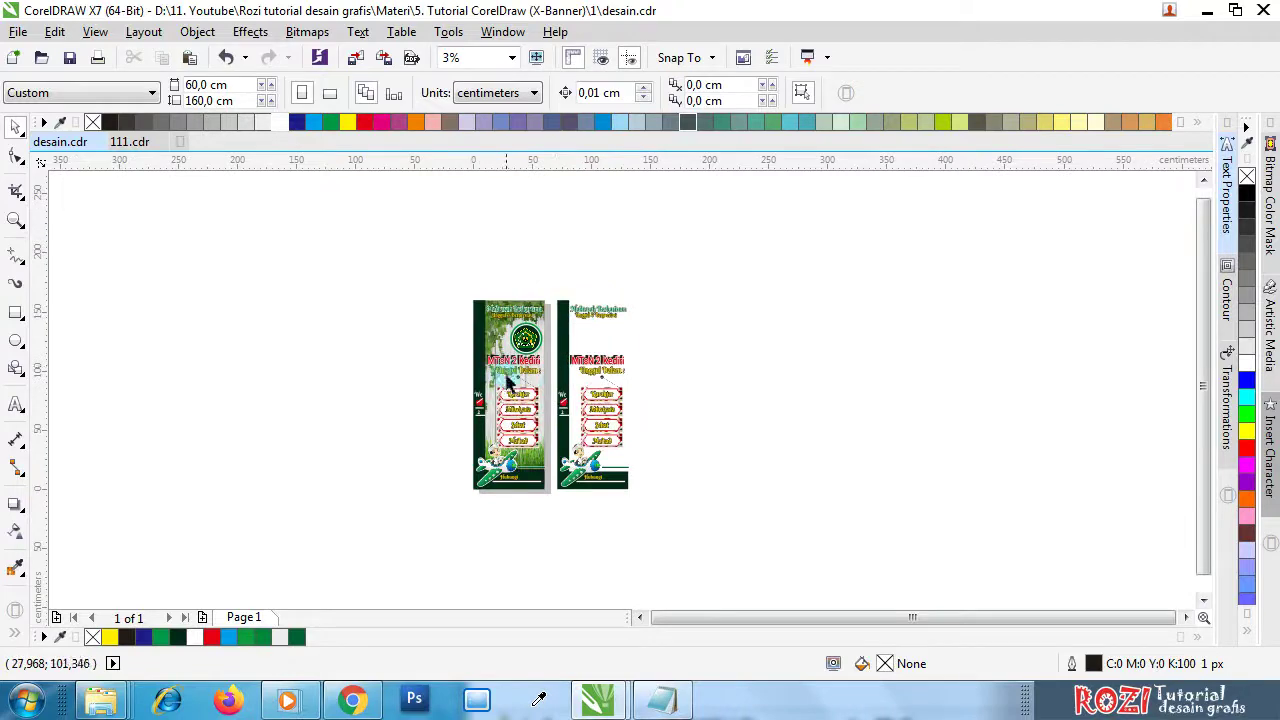
scroll(508, 378, "up", 1)
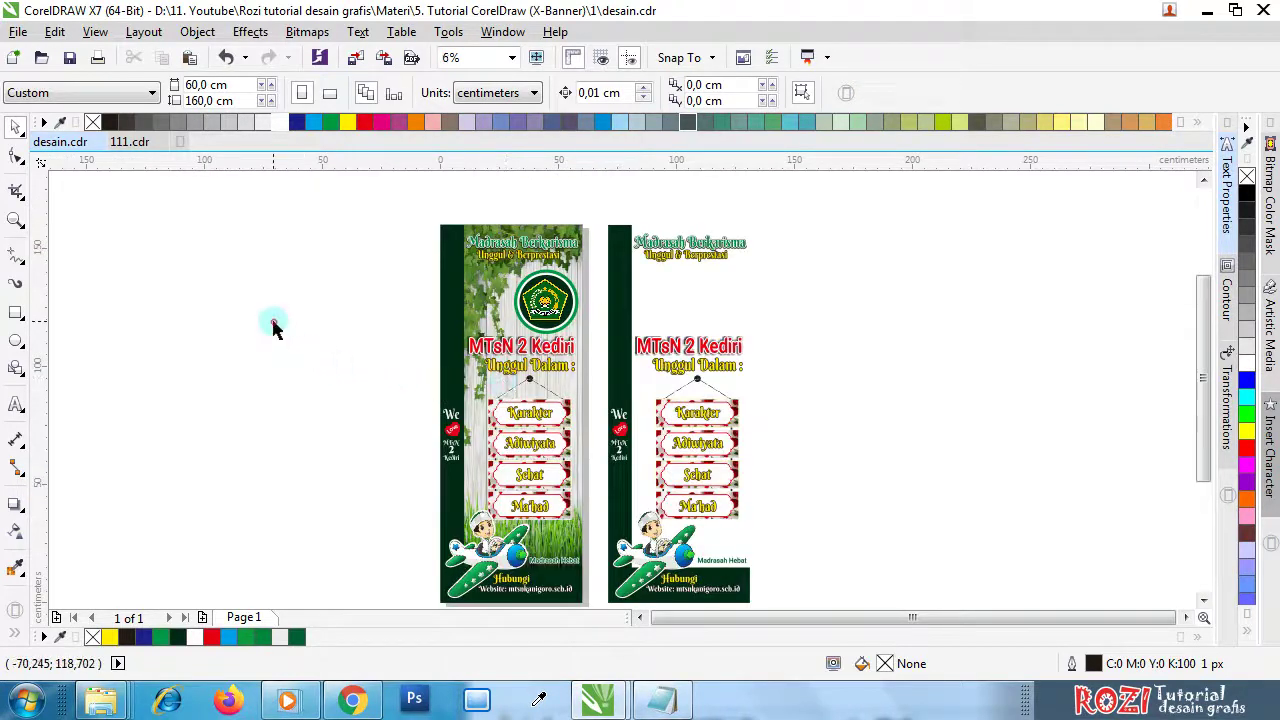
left_click(130, 142)
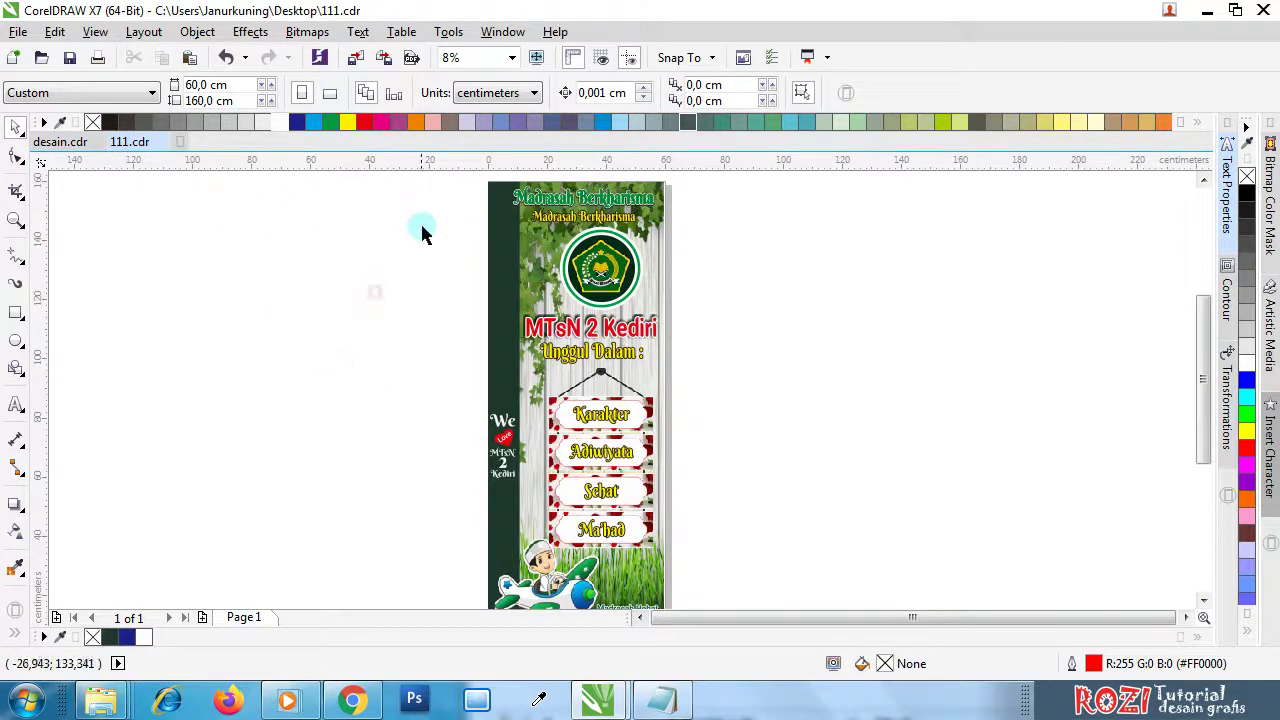
- Select every object of the banner in 111.cdr and group them
scroll(420, 200, "down", 1)
left_click_drag(410, 184, 705, 497)
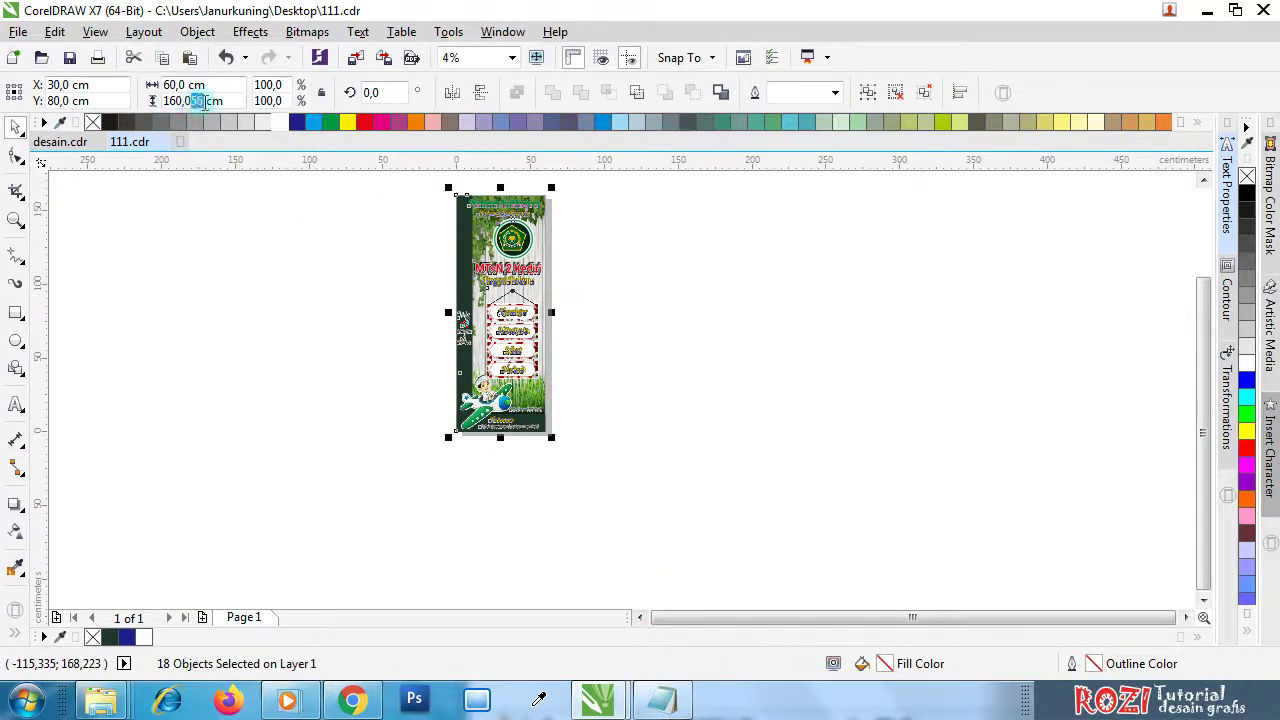
left_click_drag(40, 162, 472, 180)
scroll(472, 180, "up", 1)
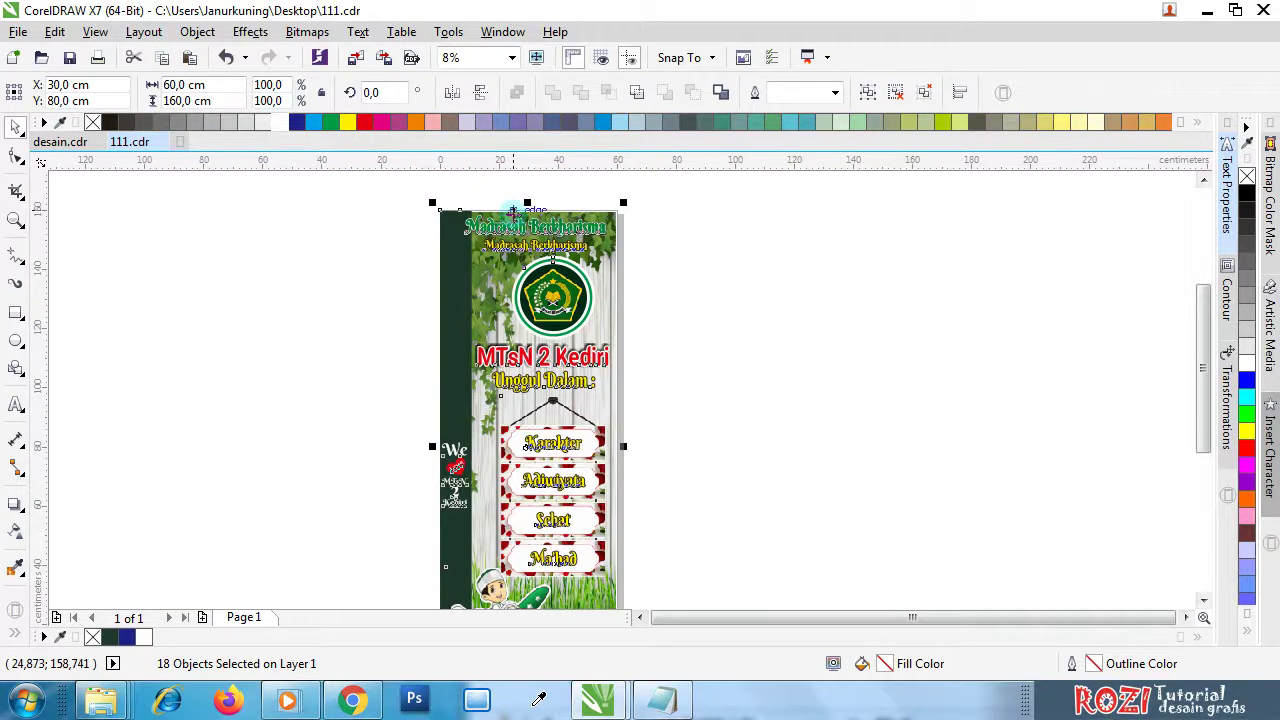
scroll(472, 180, "up", 1)
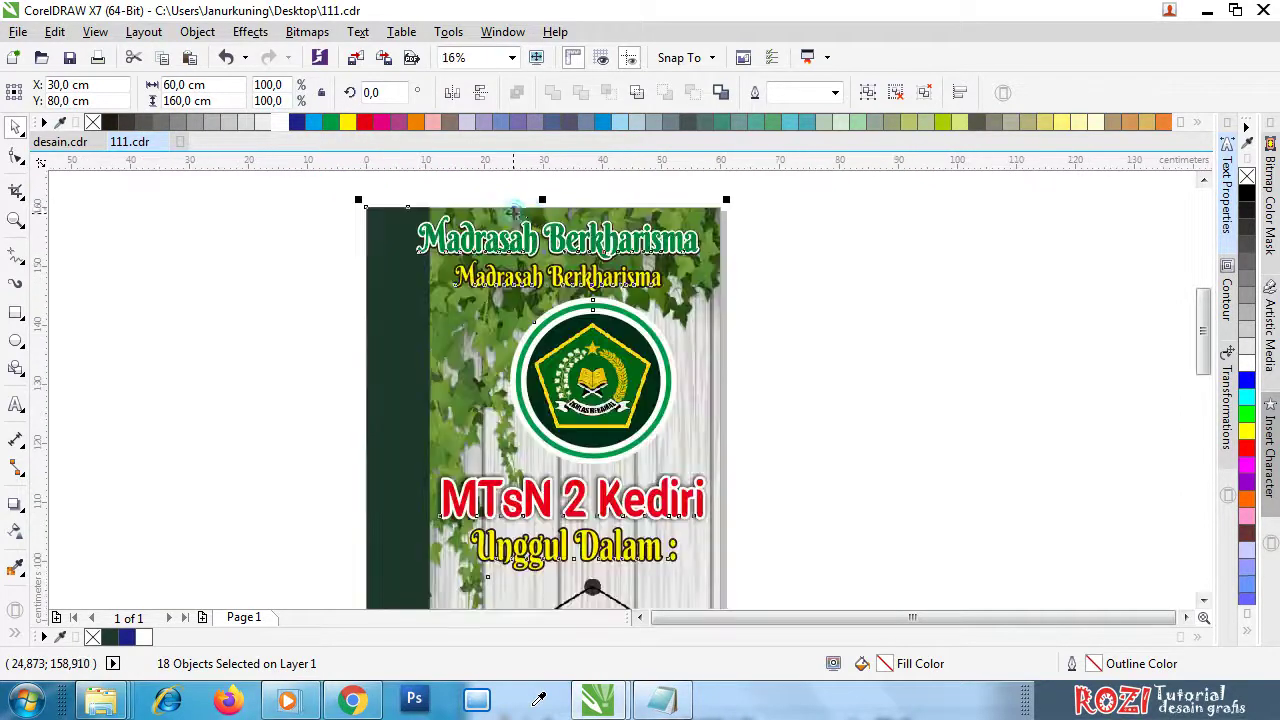
left_click(869, 93)
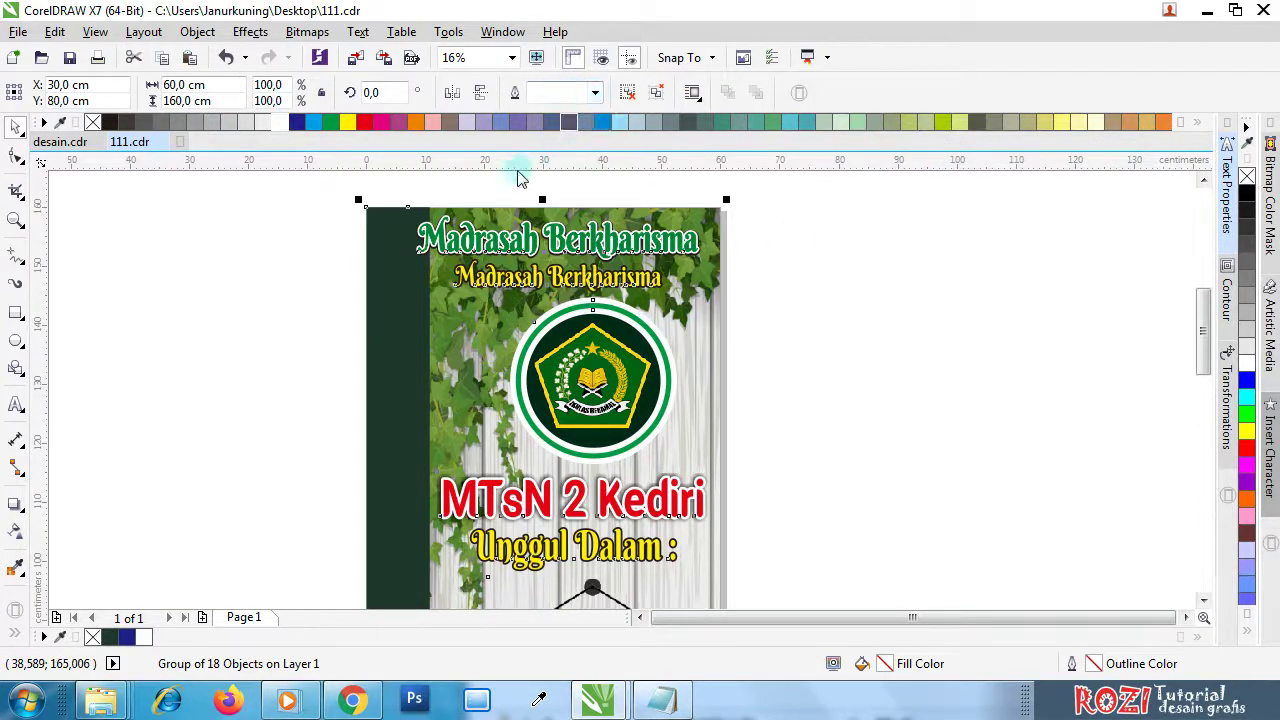
- Save the 111.cdr document and deselect the banner group
left_click(18, 38)
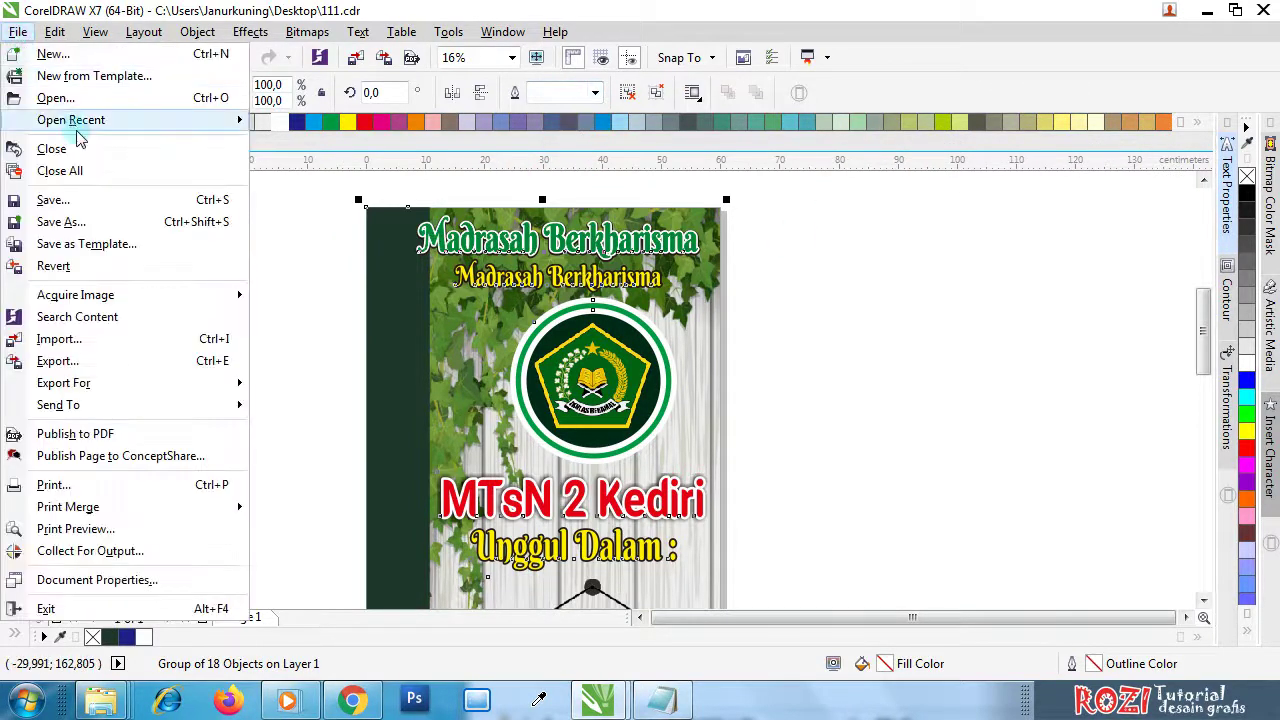
left_click(80, 200)
left_click(256, 177)
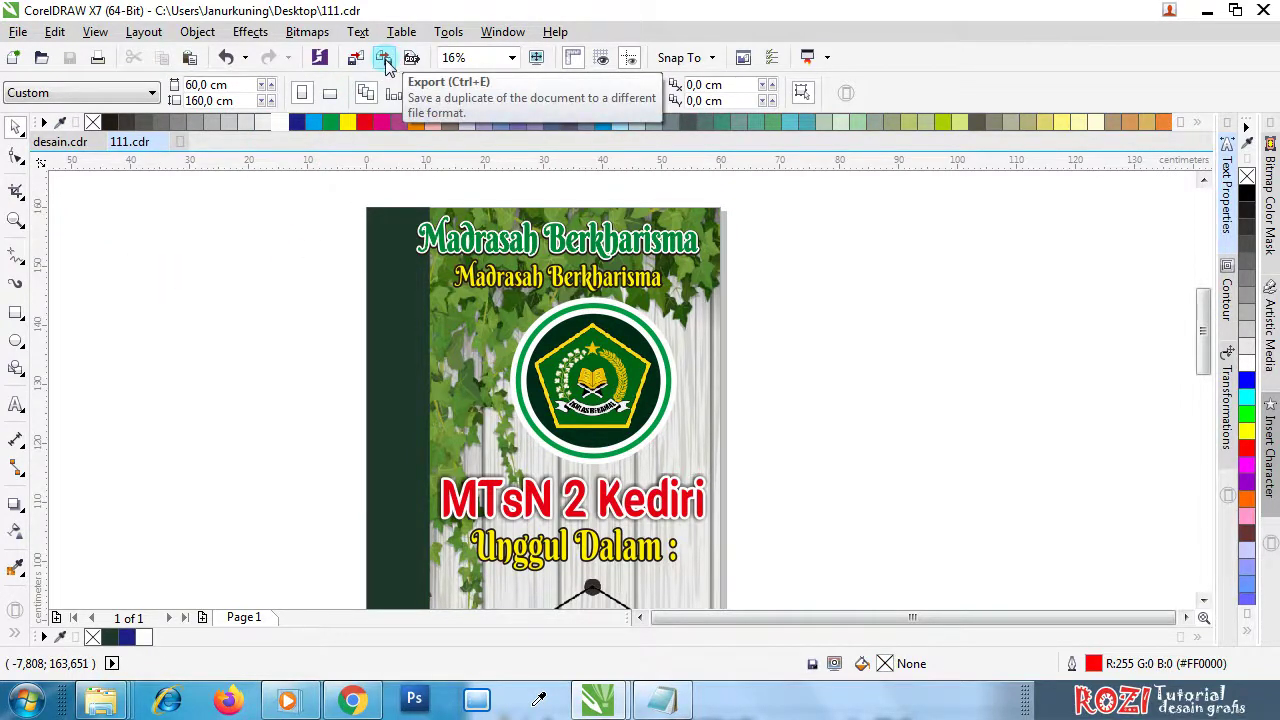
- Start exporting the banner to the Desktop as a JPEG bitmap with the file name 111
left_click(18, 31)
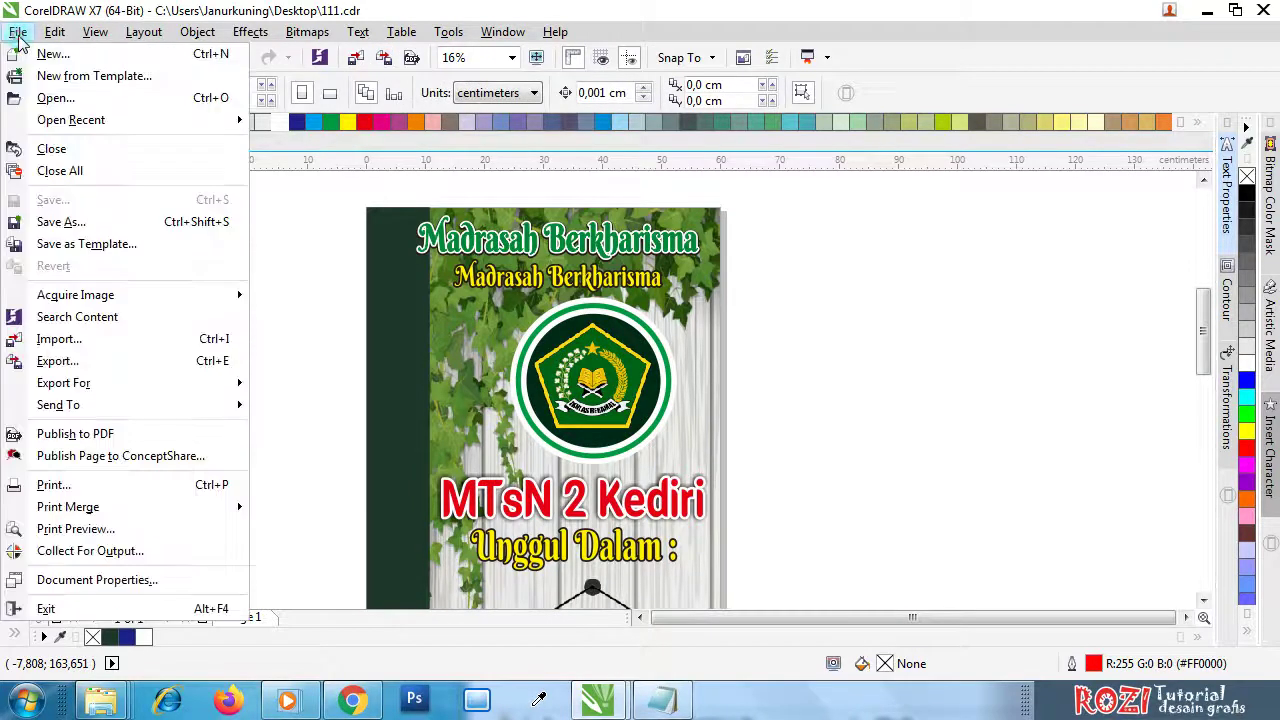
left_click(103, 361)
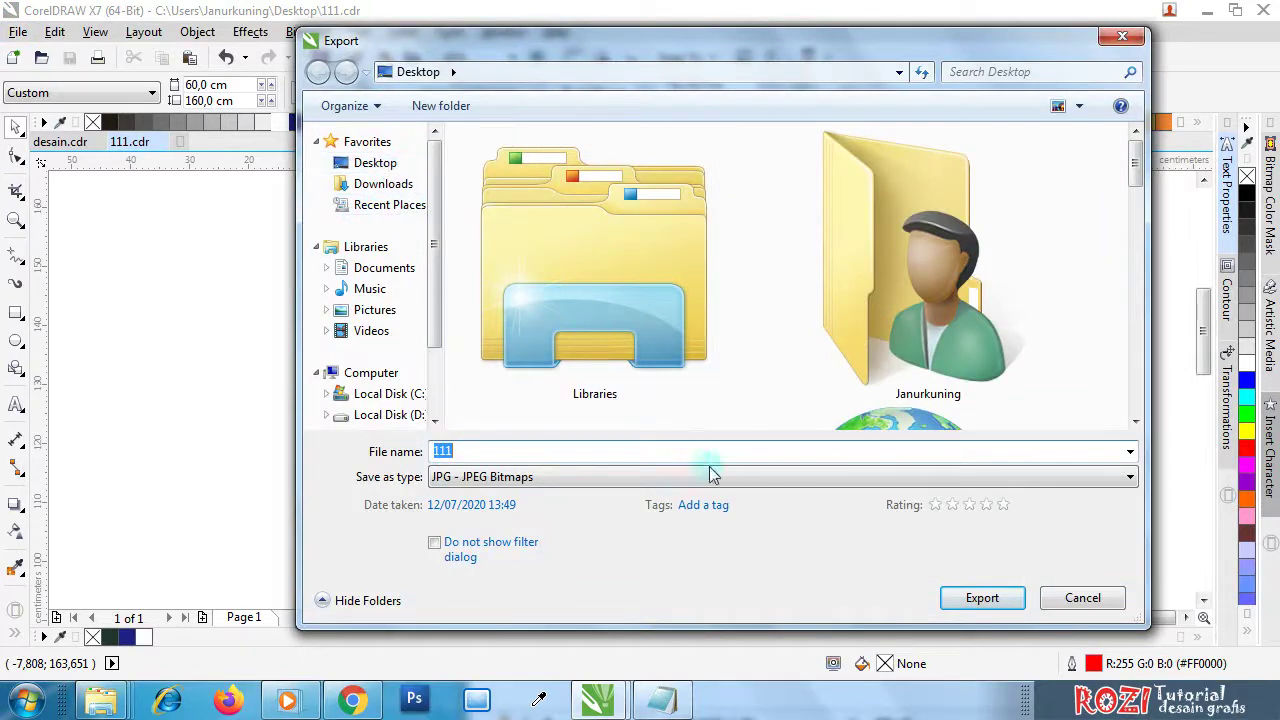
left_click(982, 597)
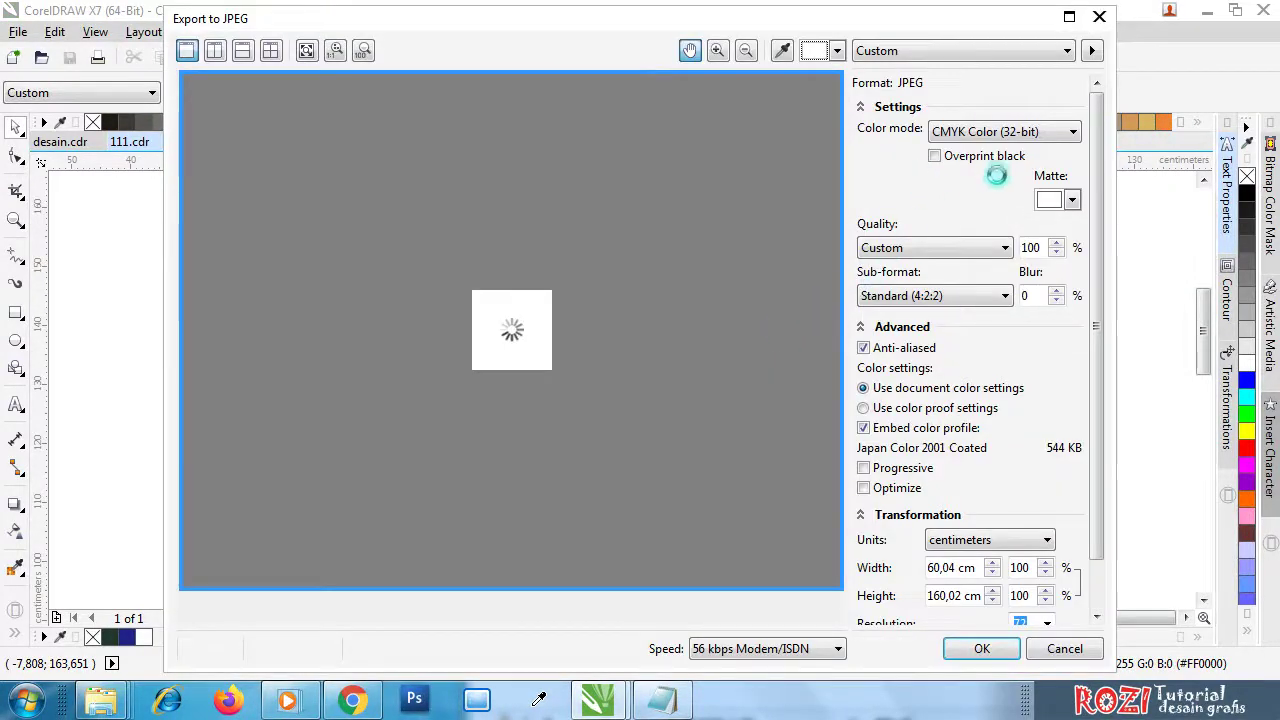
- Use CMYK Color (32-bit) mode and a resolution of 72 for the JPEG, and complete the export
left_click(1015, 138)
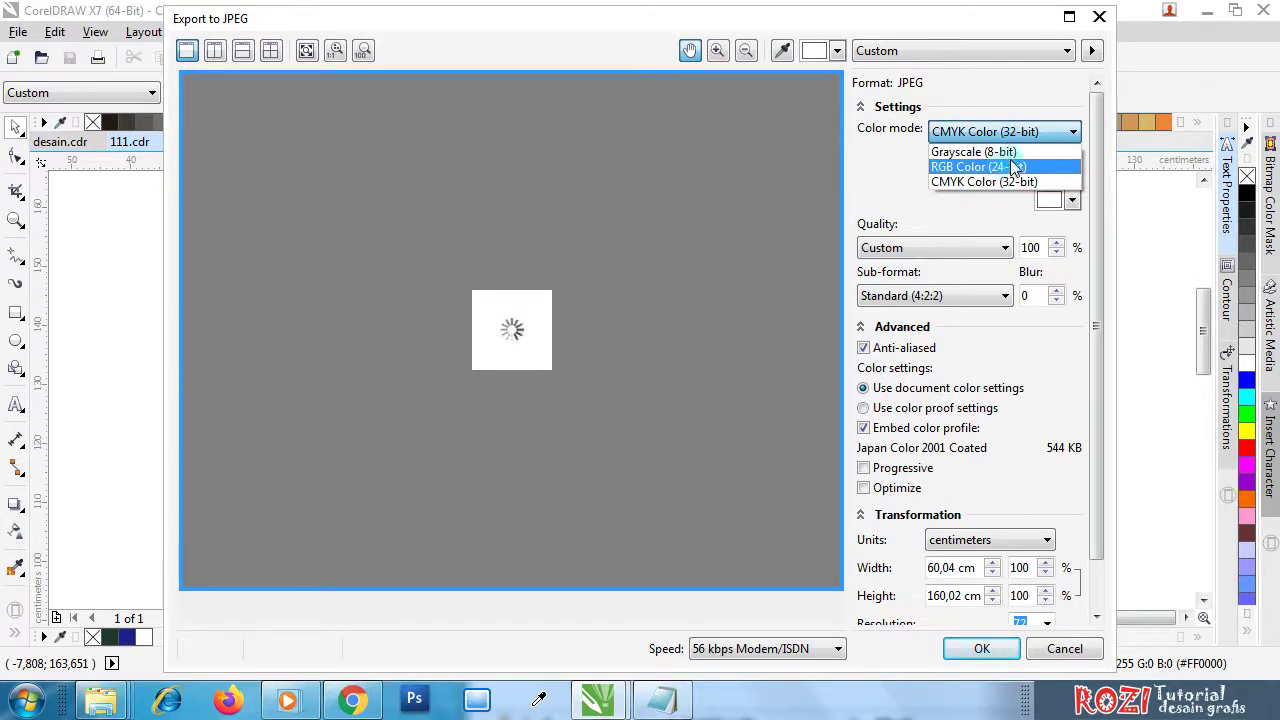
left_click(1008, 182)
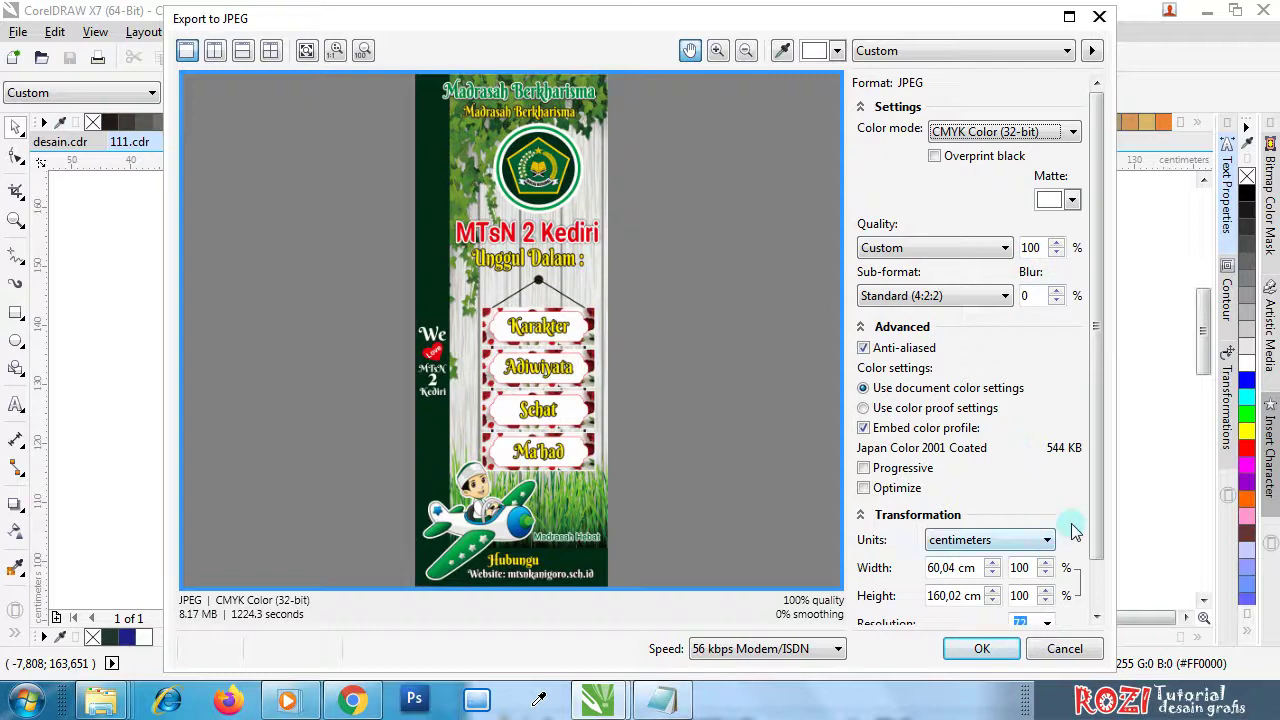
scroll(1098, 507, "down", 1)
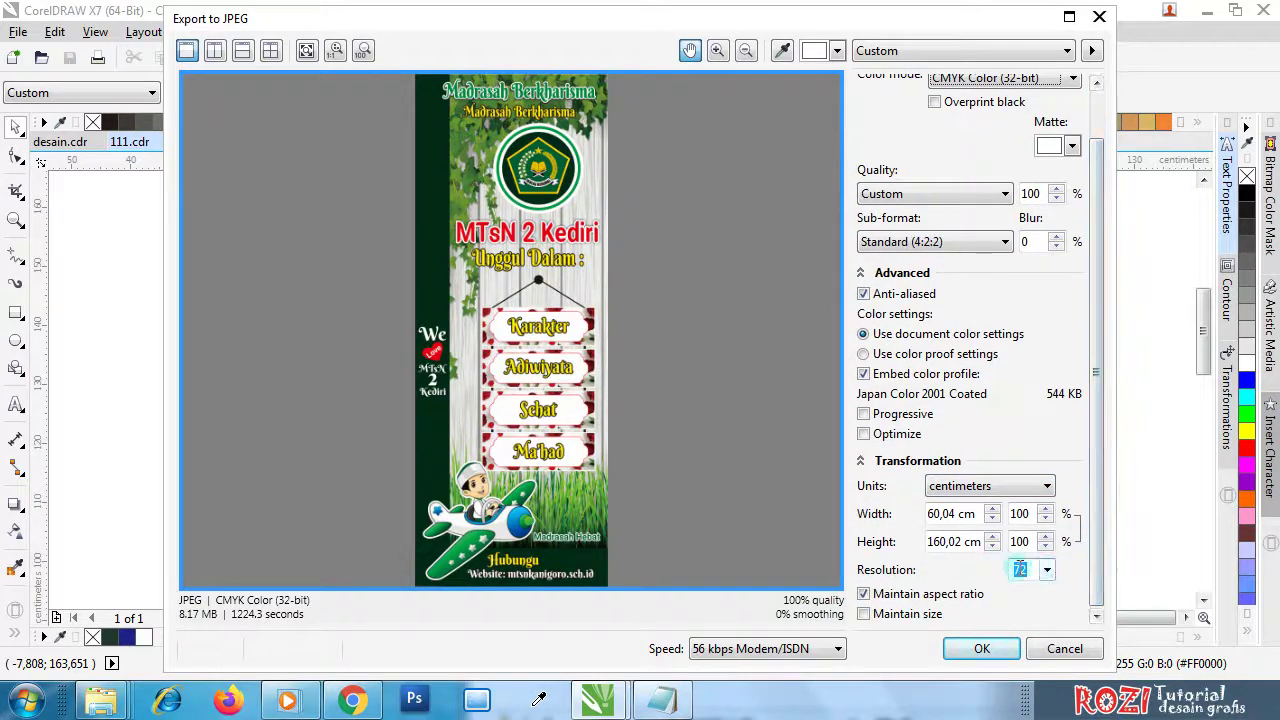
left_click(1047, 569)
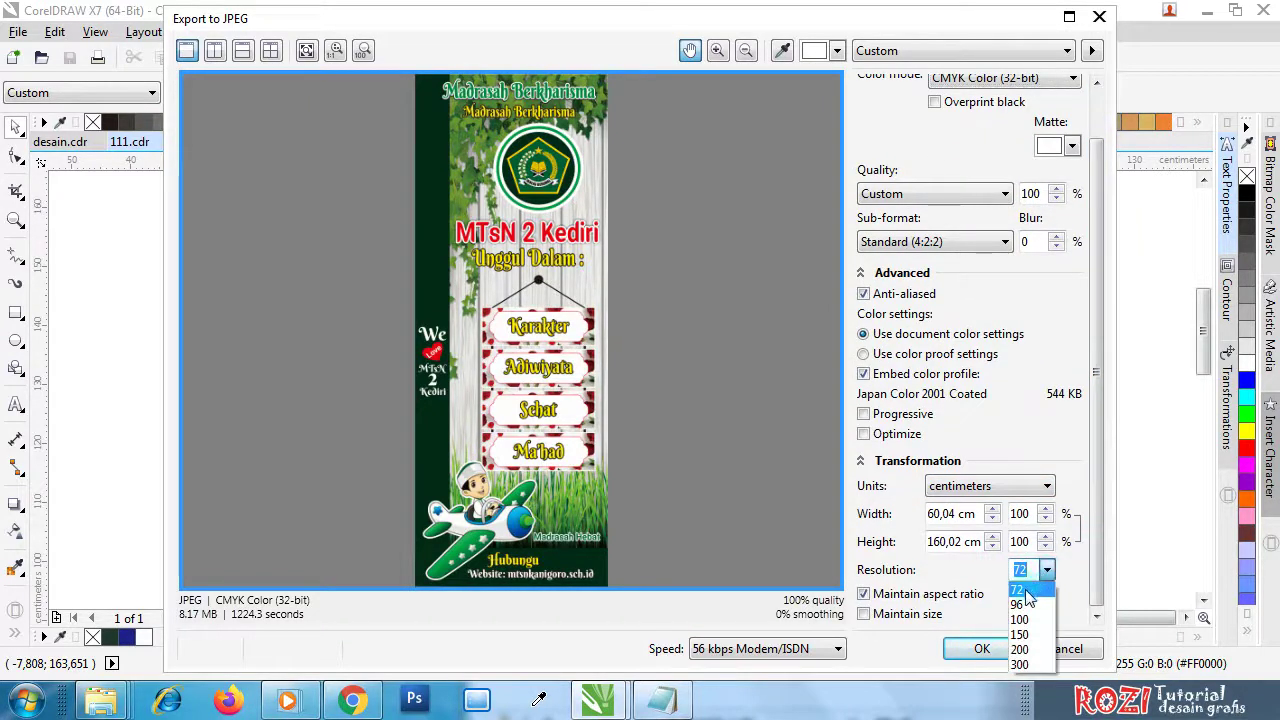
left_click(1024, 592)
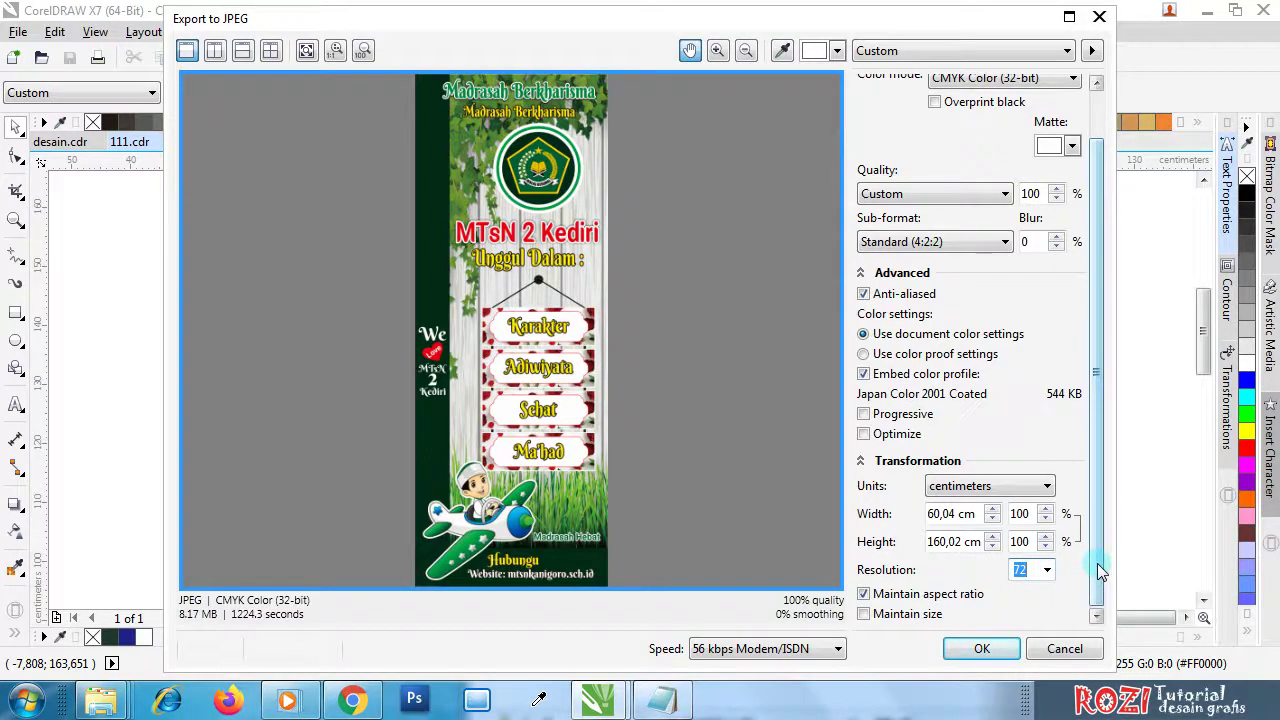
left_click(985, 651)
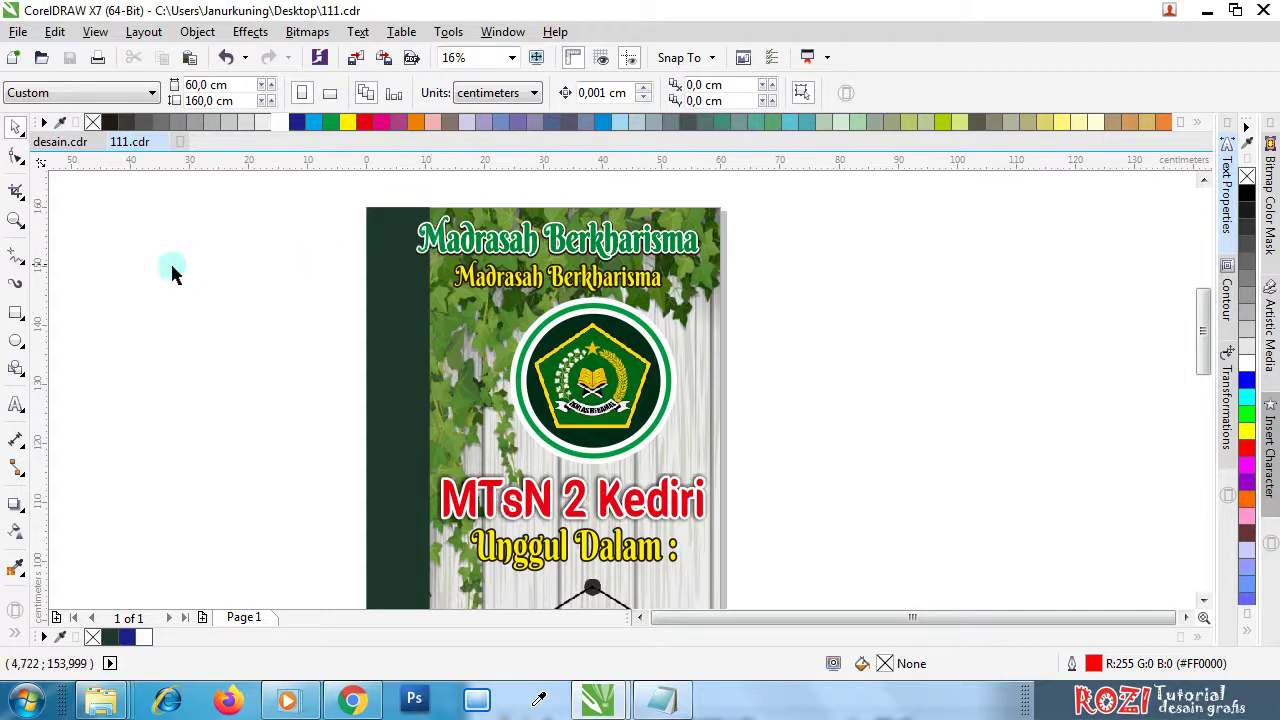
- Ungroup the whole banner so its parts can be edited separately
left_click(422, 243)
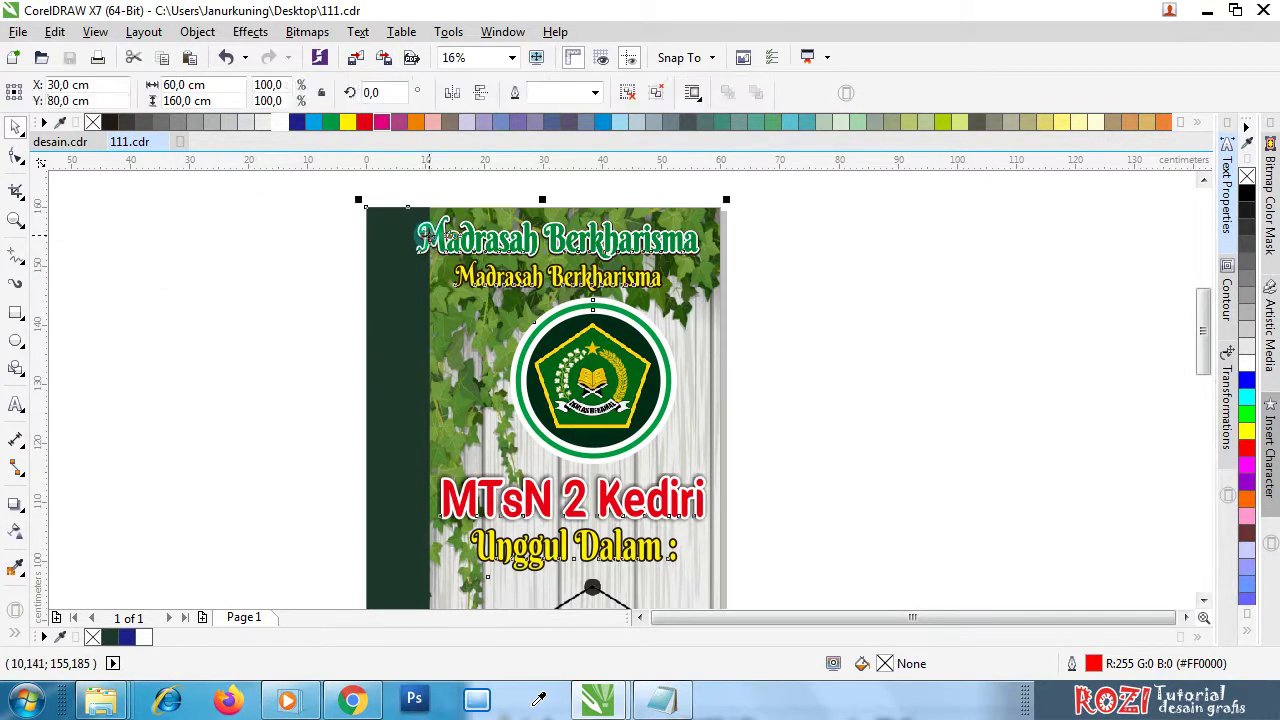
left_click(626, 94)
left_click(760, 240)
- Move the green "Madrasah Berkharisma" title right so it clears the dark vertical side strip
scroll(686, 357, "down", 4)
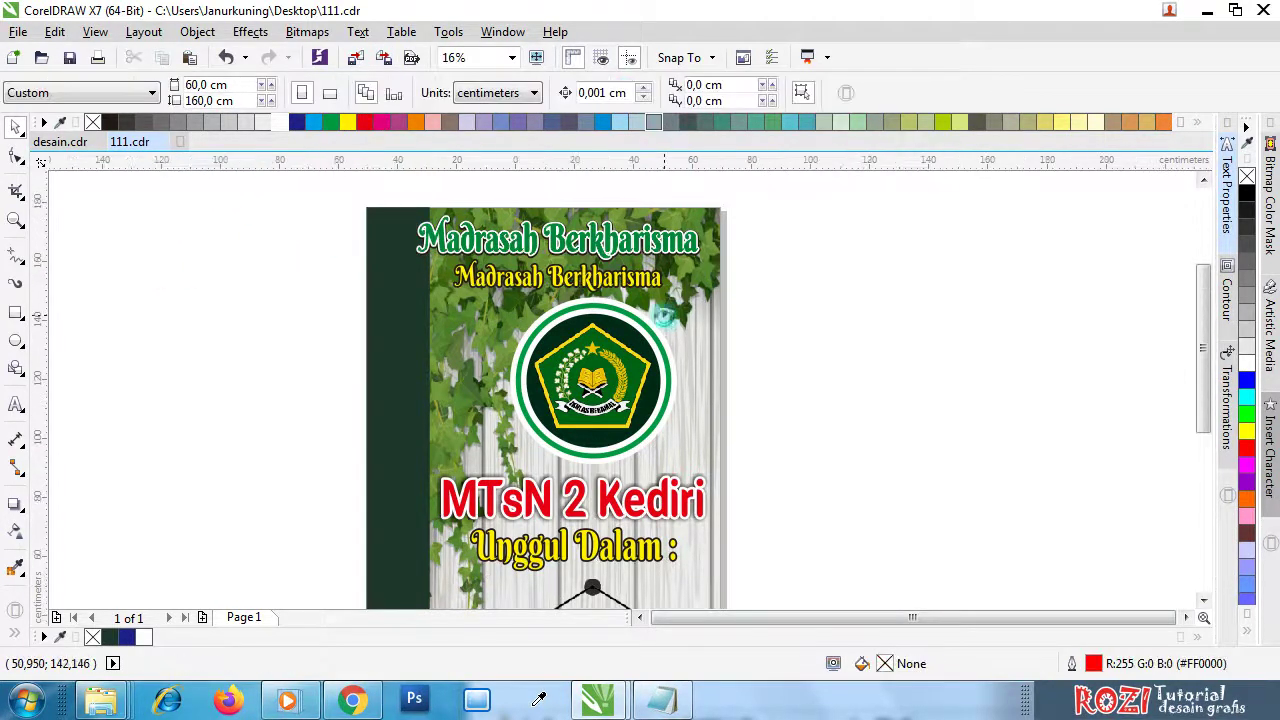
scroll(666, 458, "up", 2)
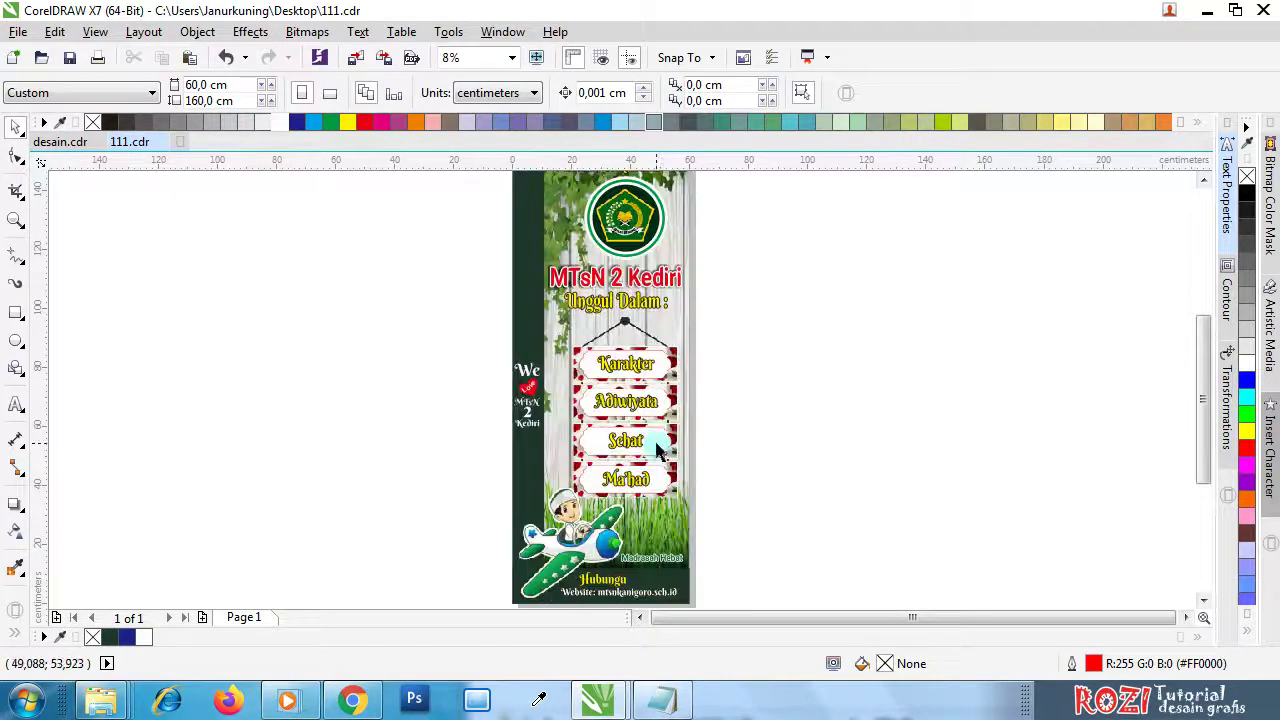
scroll(625, 372, "down", 2)
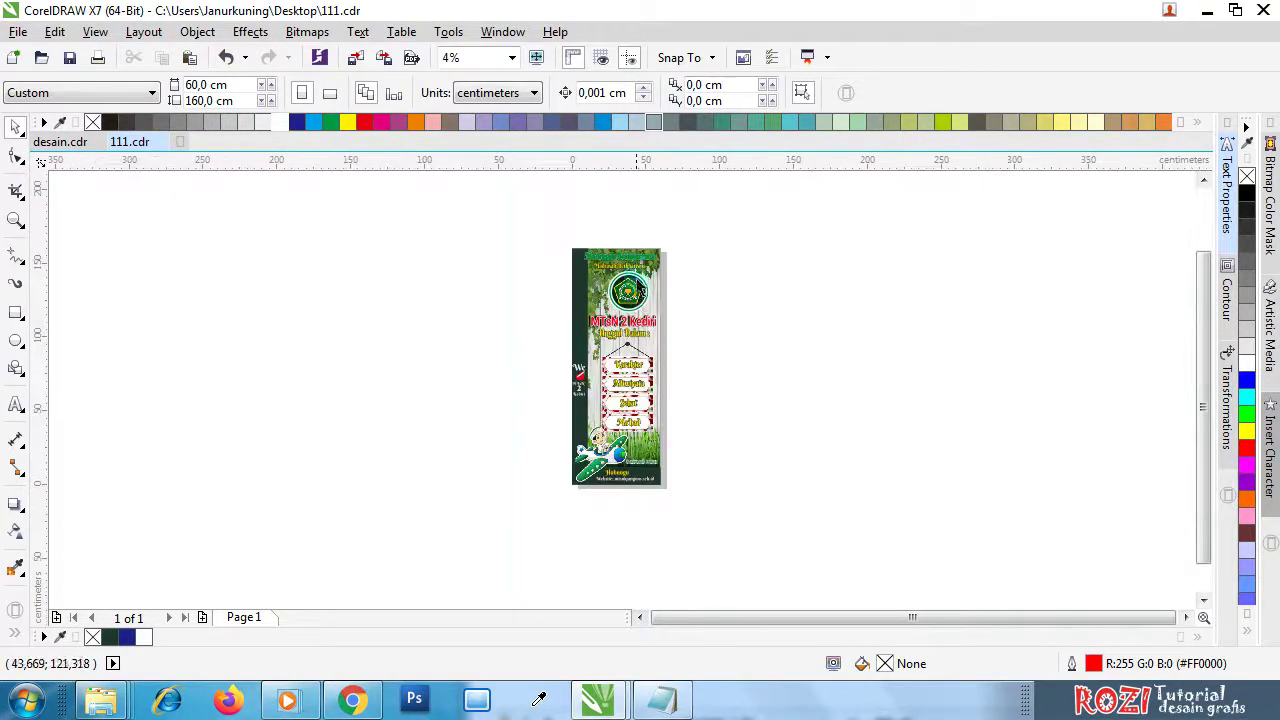
scroll(635, 252, "up", 4)
left_click(640, 255)
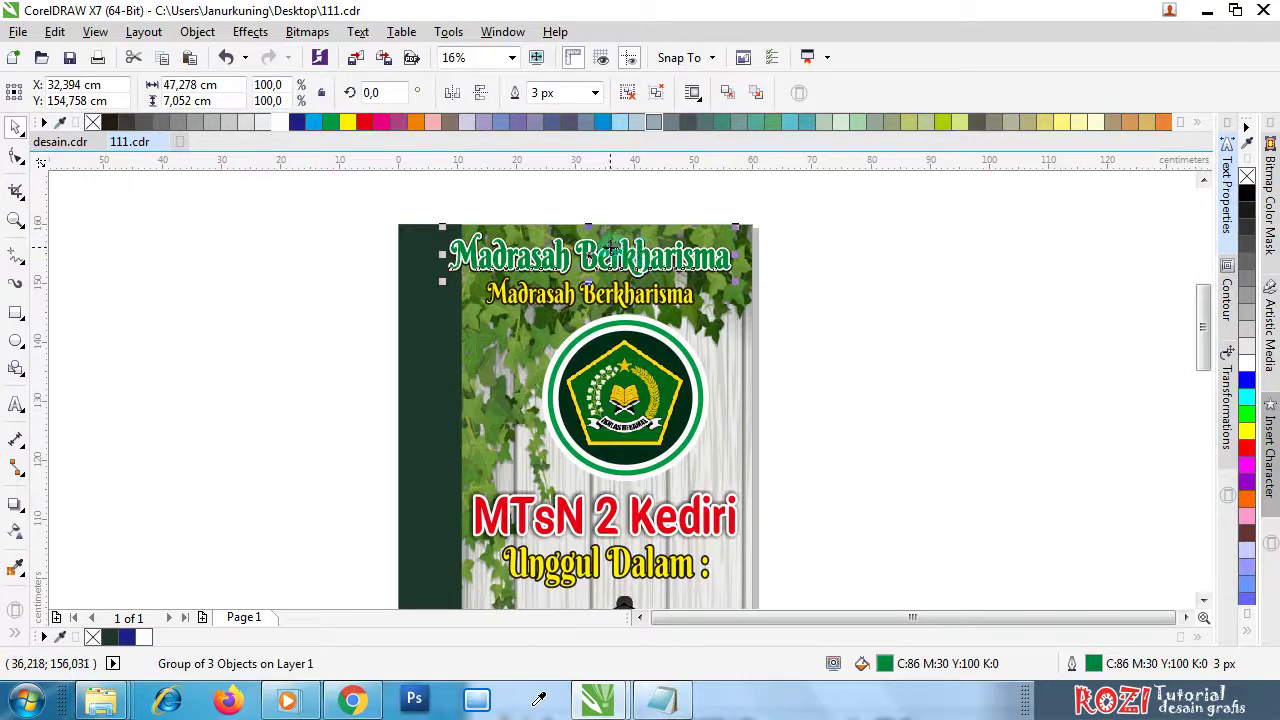
scroll(646, 242, "up", 2)
left_click_drag(636, 275, 670, 277)
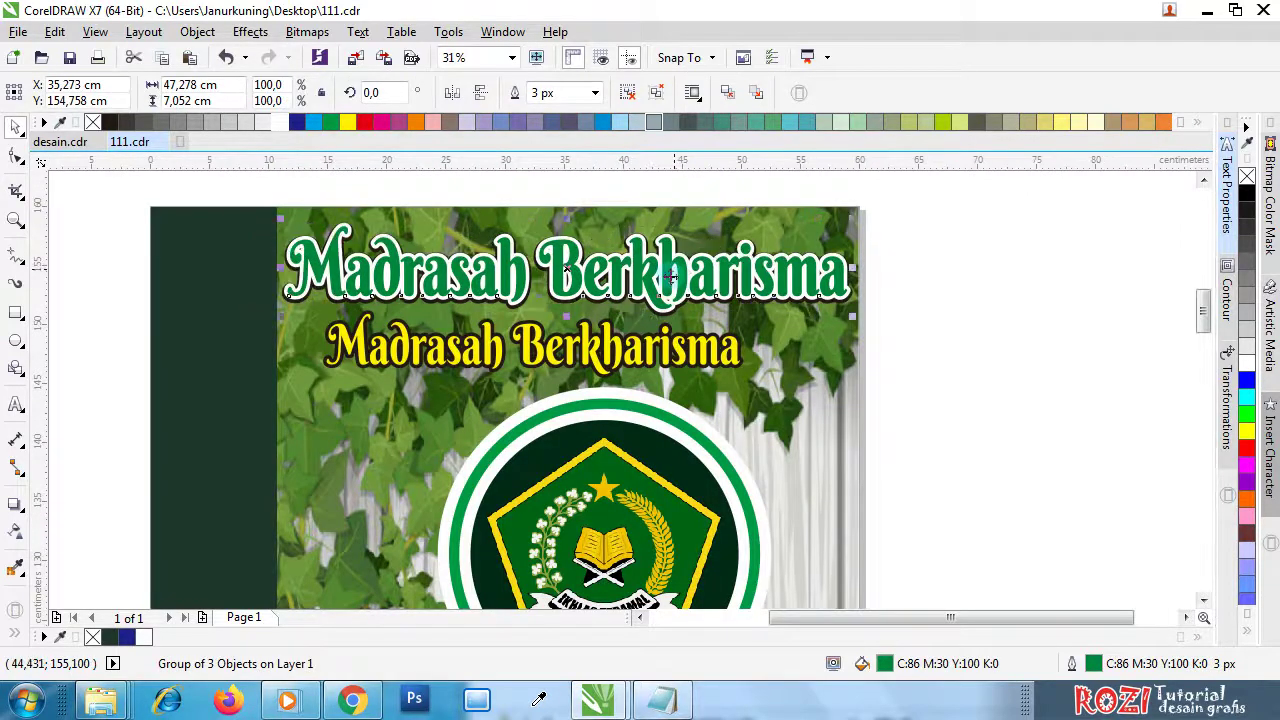
- Center the yellow "Madrasah Berkharisma" title horizontally under the green title above it
left_click(638, 358)
left_click(645, 287, "shift")
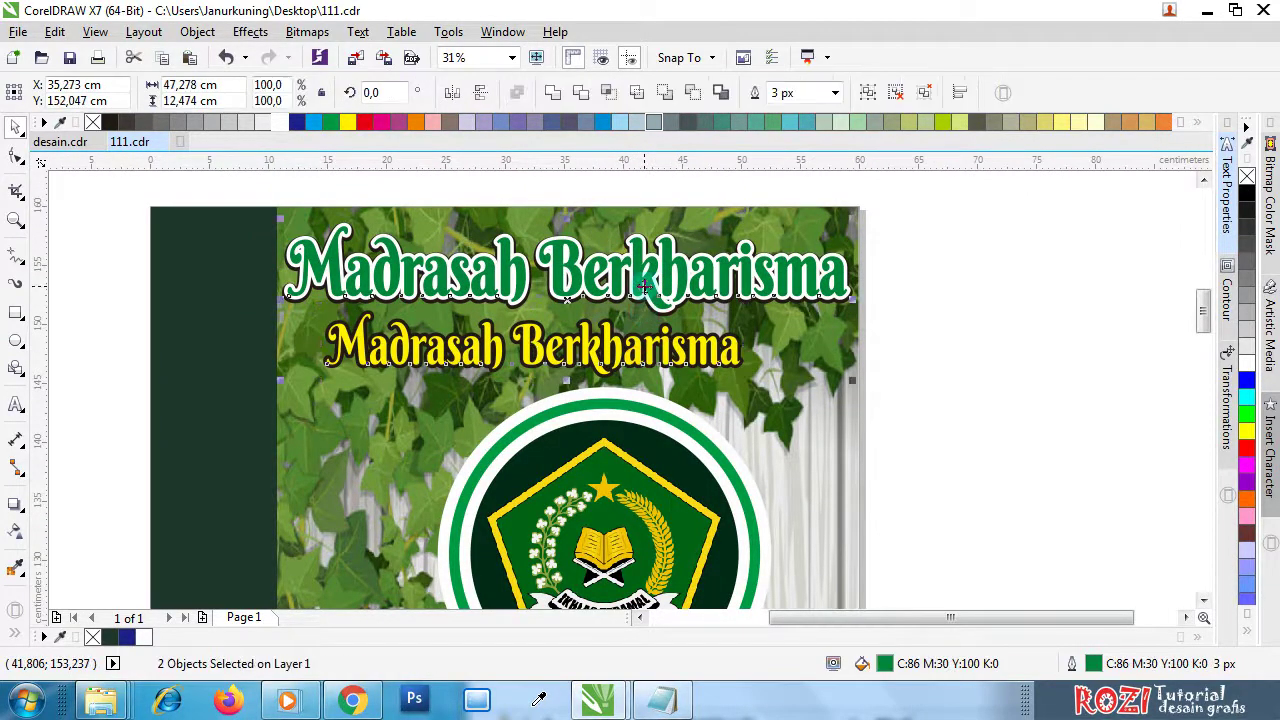
key("c")
left_click(918, 335)
- Try to center the round school emblem horizontally on the yellow title, and undo the alignment
left_click(633, 424)
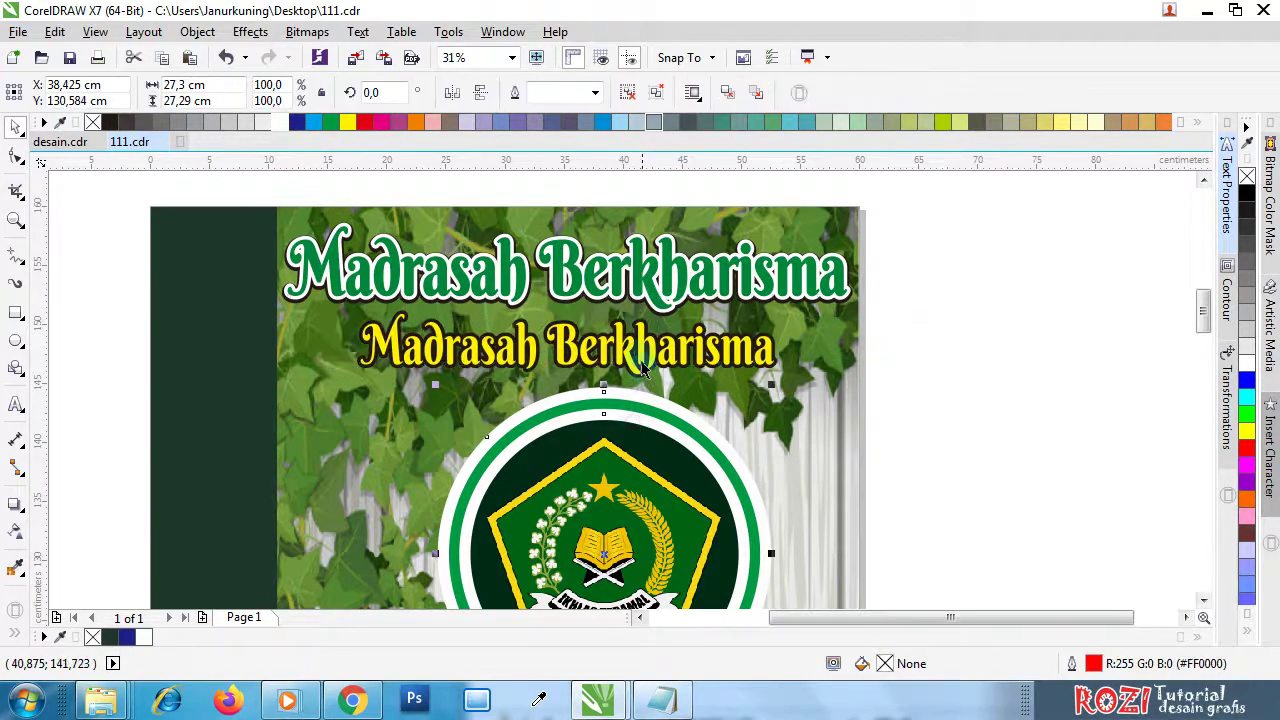
left_click(640, 355, "shift")
key("c")
left_click(923, 357)
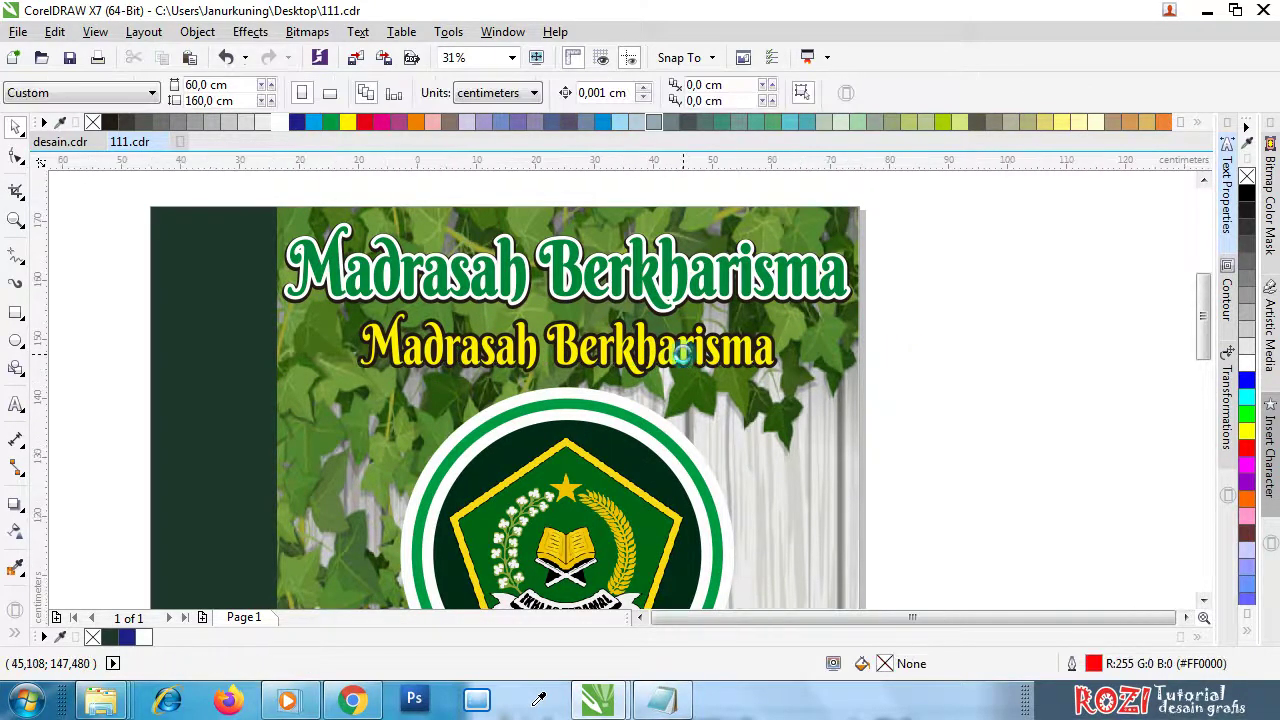
scroll(686, 398, "down", 2)
scroll(700, 458, "down", 1)
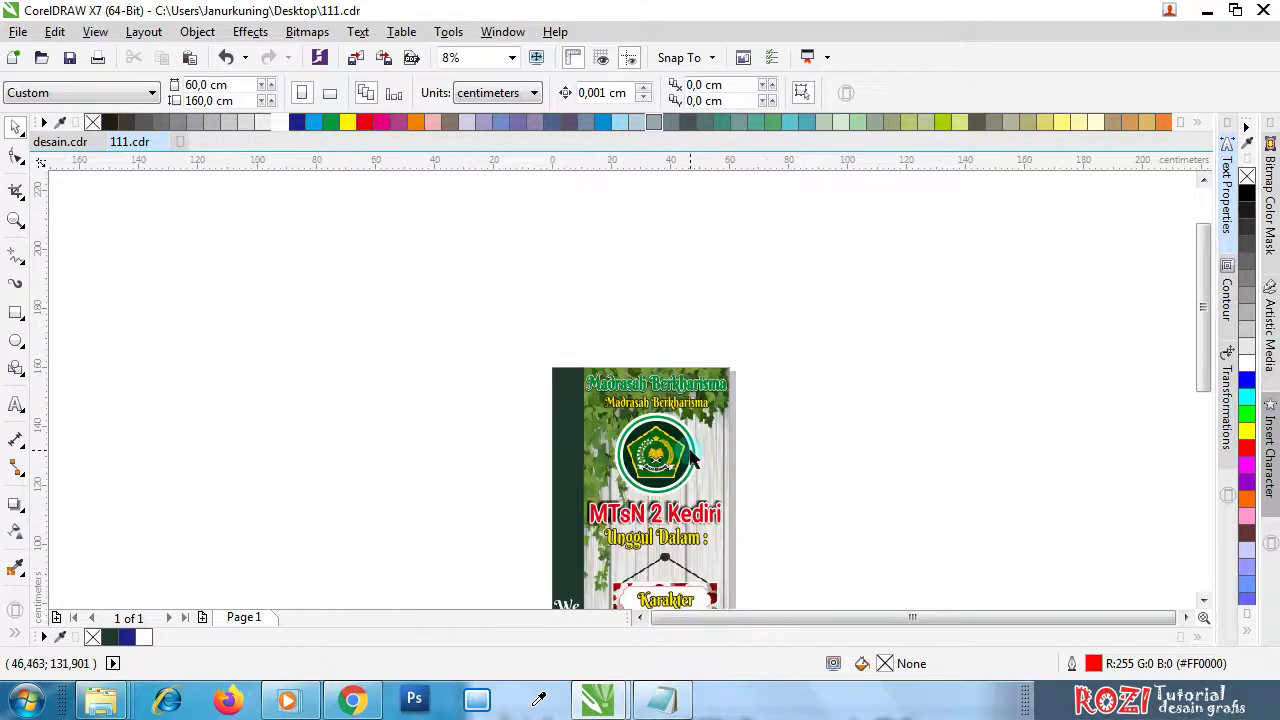
left_click(698, 476)
scroll(740, 420, "down", 1)
scroll(735, 551, "up", 1)
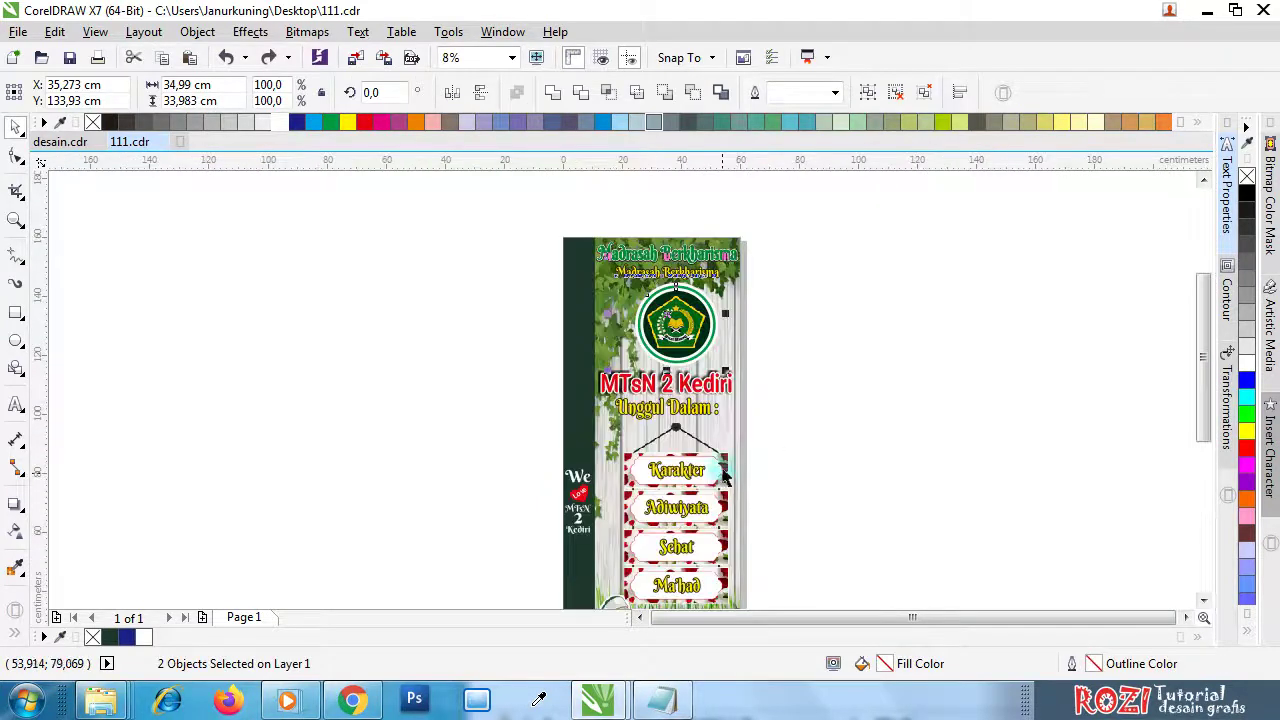
left_click(866, 392)
- Group all of the banner's objects into a single group and save the document
scroll(571, 263, "down", 1)
left_click_drag(572, 245, 795, 540)
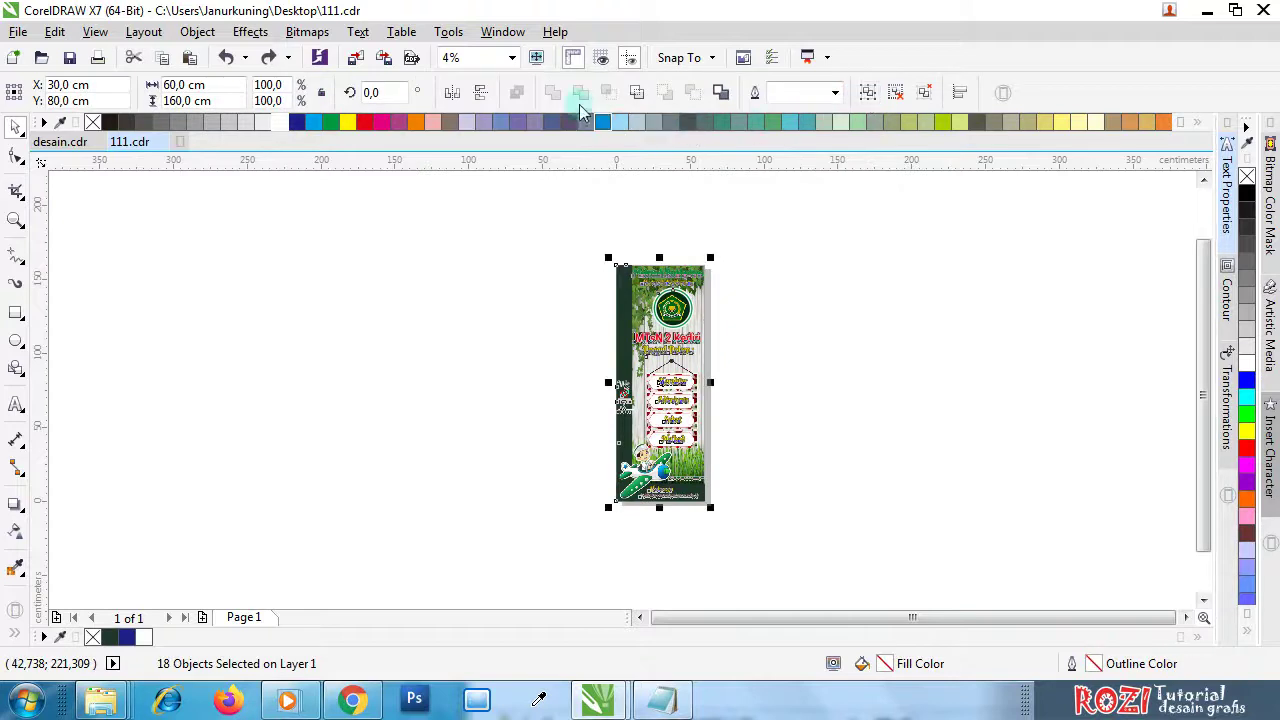
left_click(580, 93)
left_click(511, 57)
left_click(484, 92)
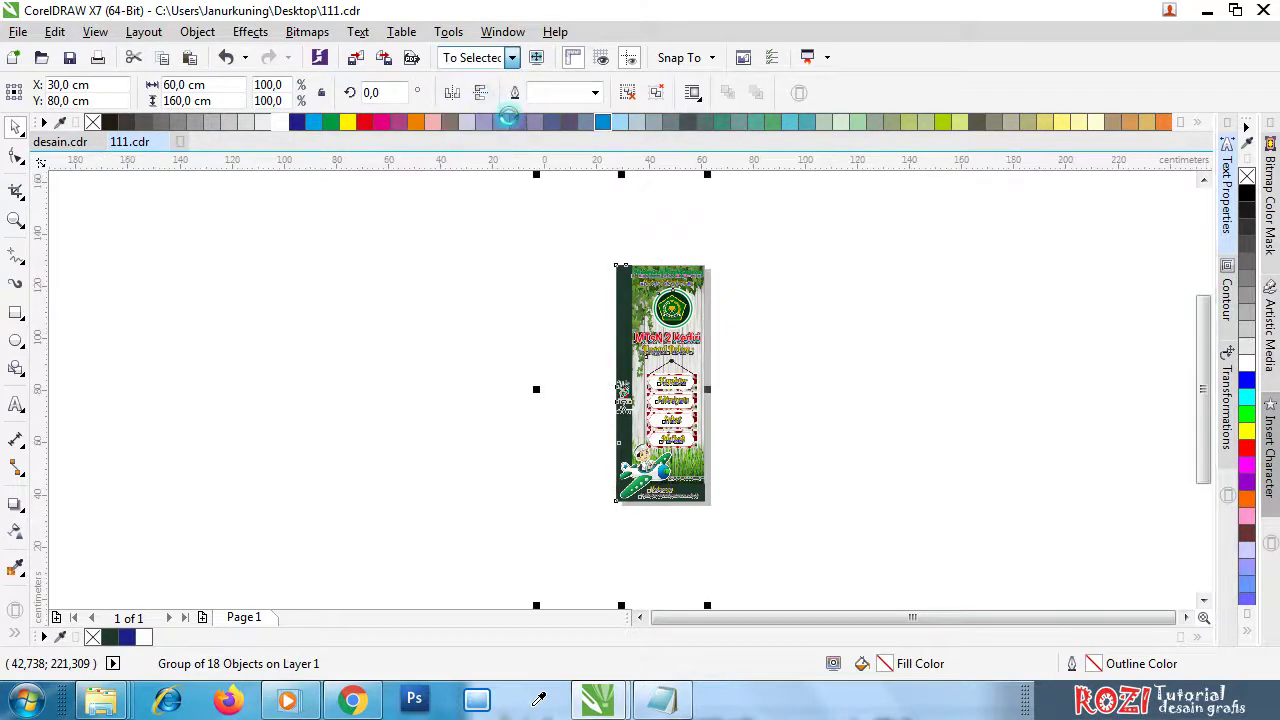
left_click(912, 316)
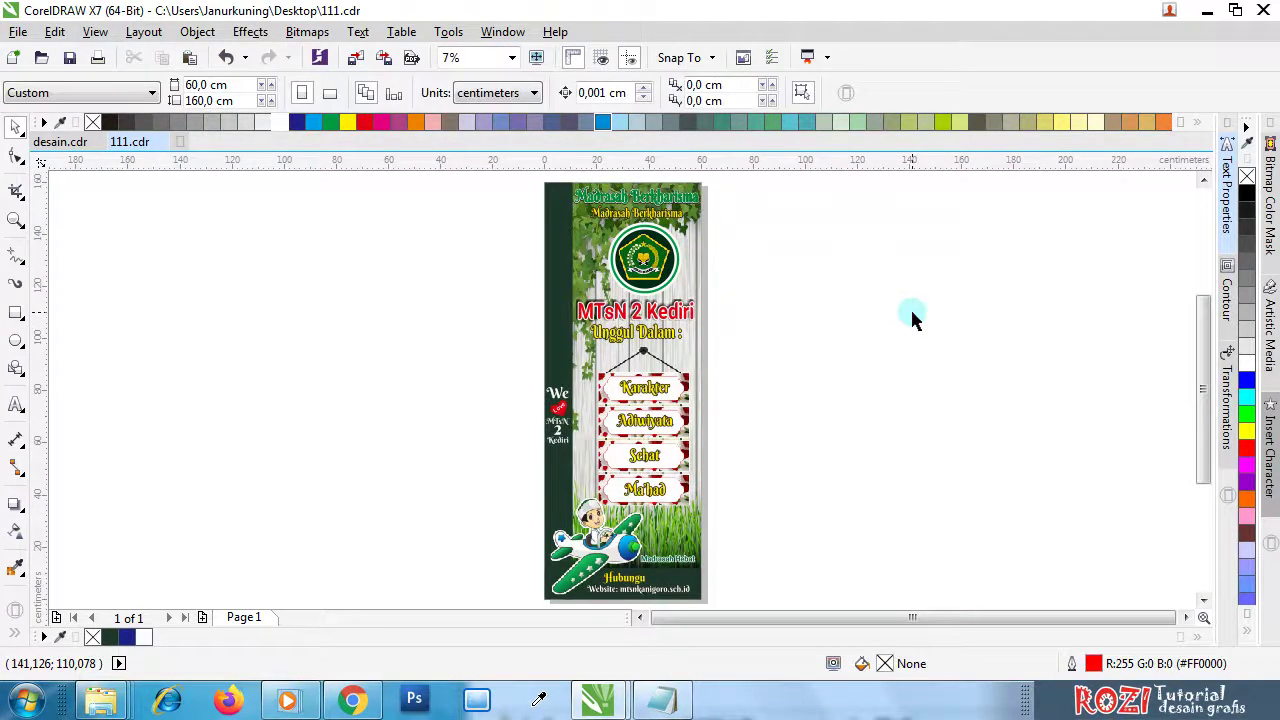
left_click(18, 31)
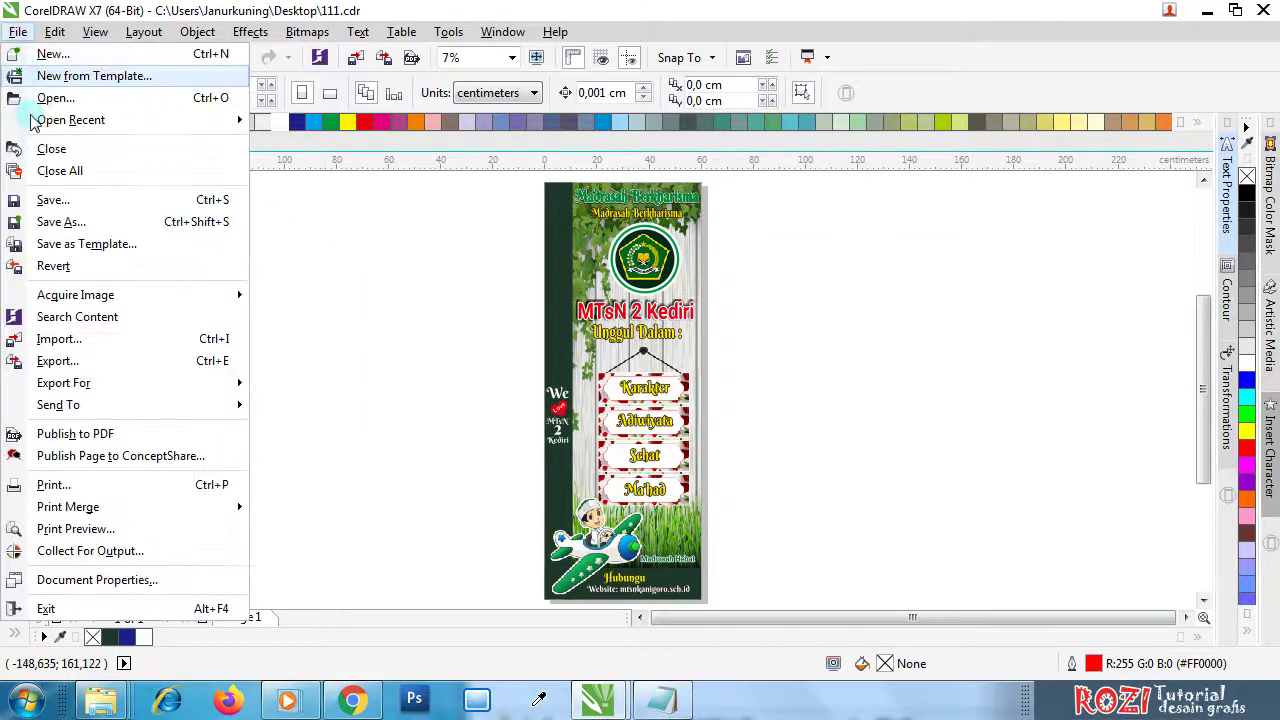
left_click(48, 200)
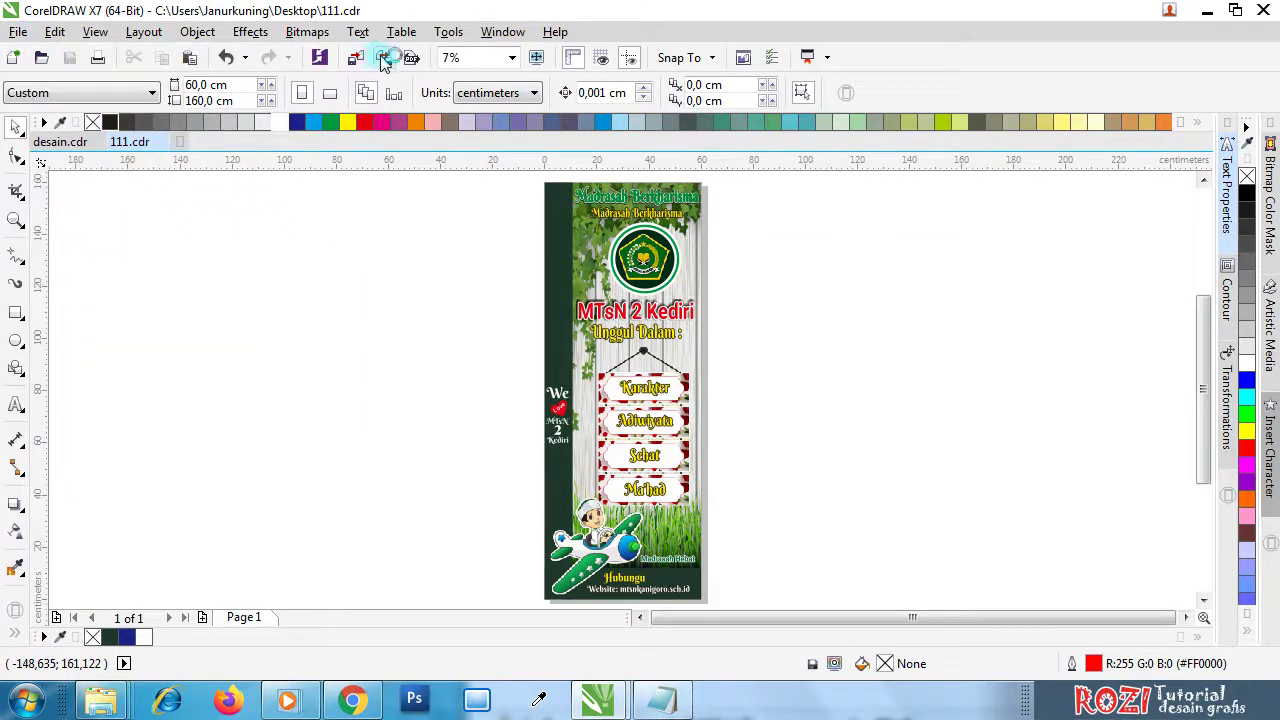
- Export the banner to the Desktop as JPEG 111, replacing the existing file, with CMYK Color (32-bit) mode and a resolution of 72
left_click(384, 58)
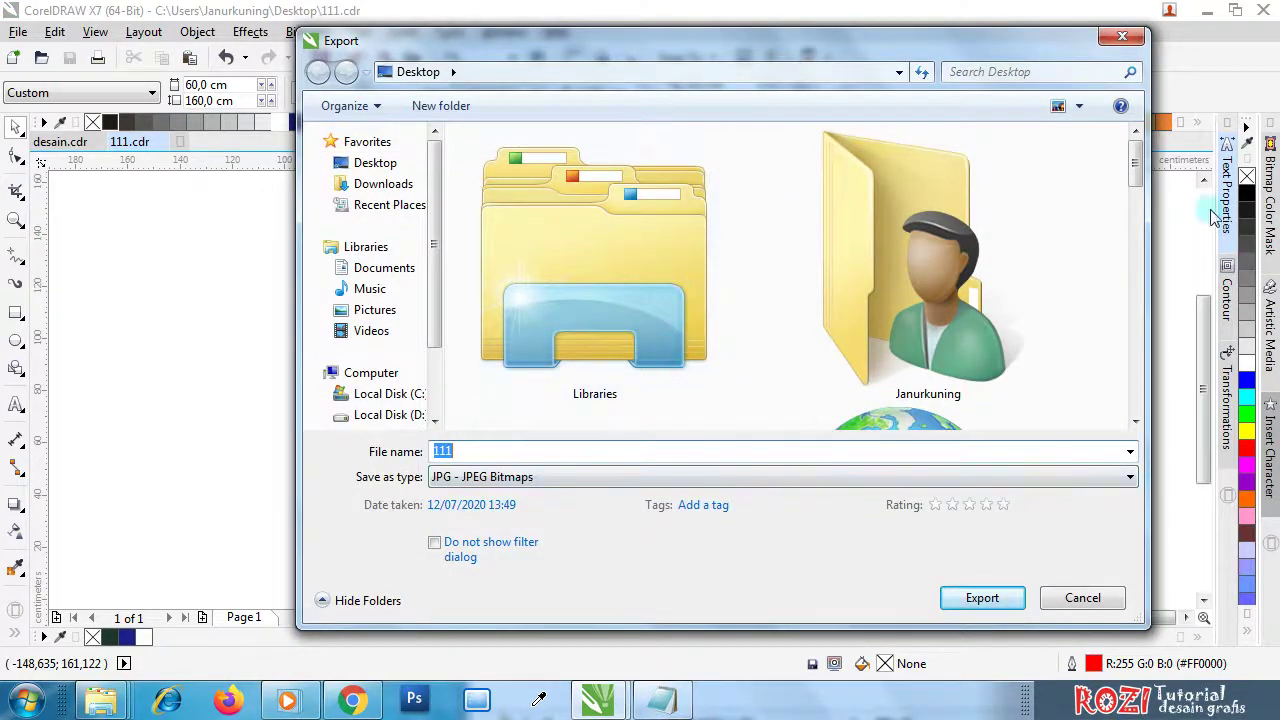
left_click_drag(1136, 172, 1137, 405)
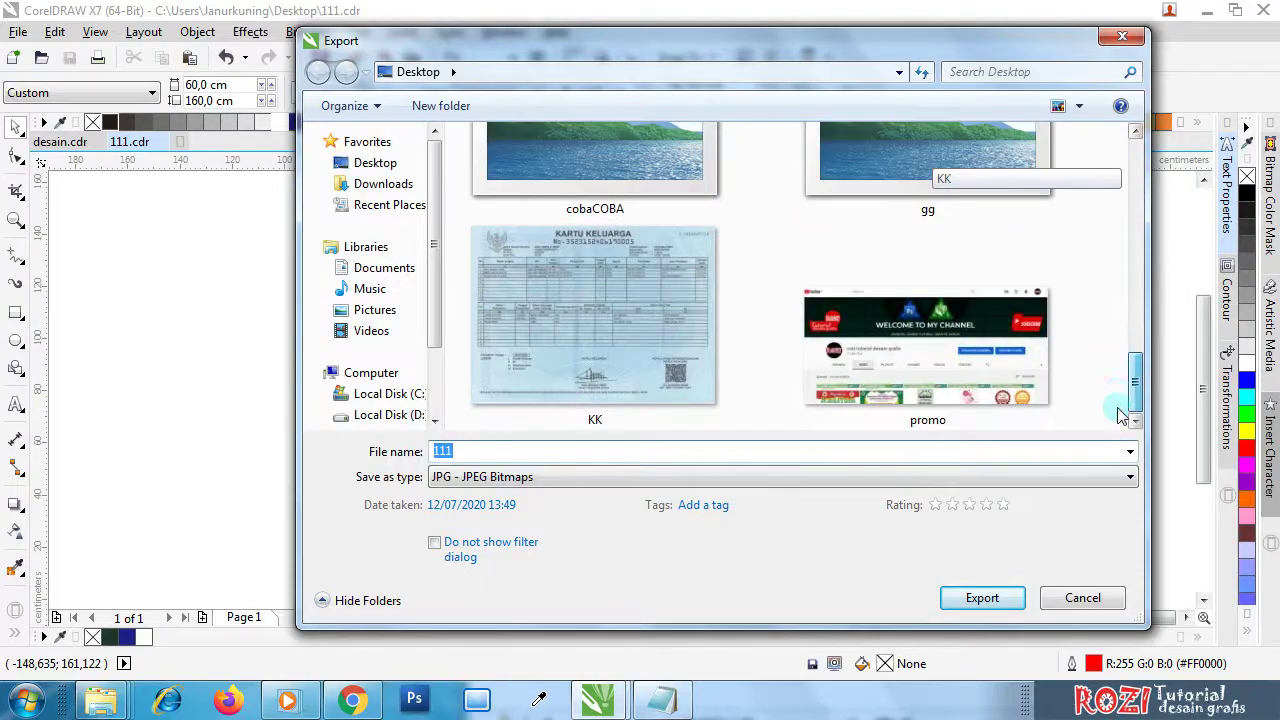
left_click(983, 592)
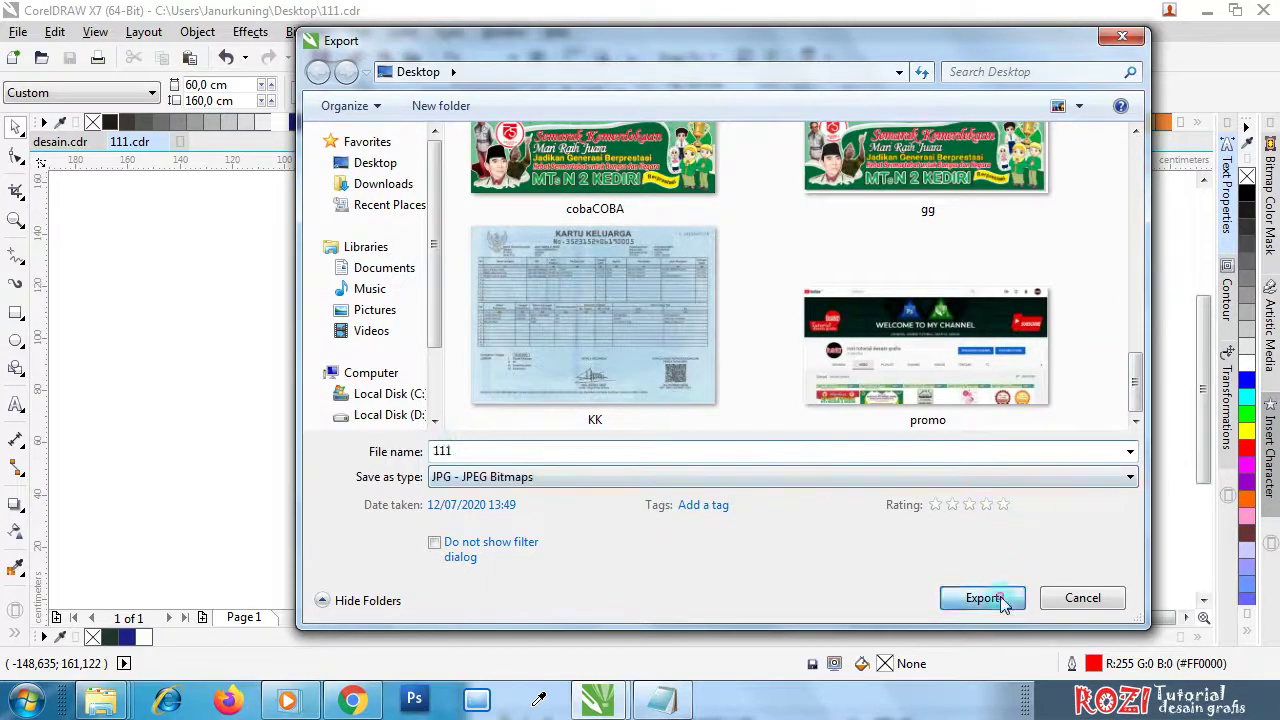
left_click(687, 349)
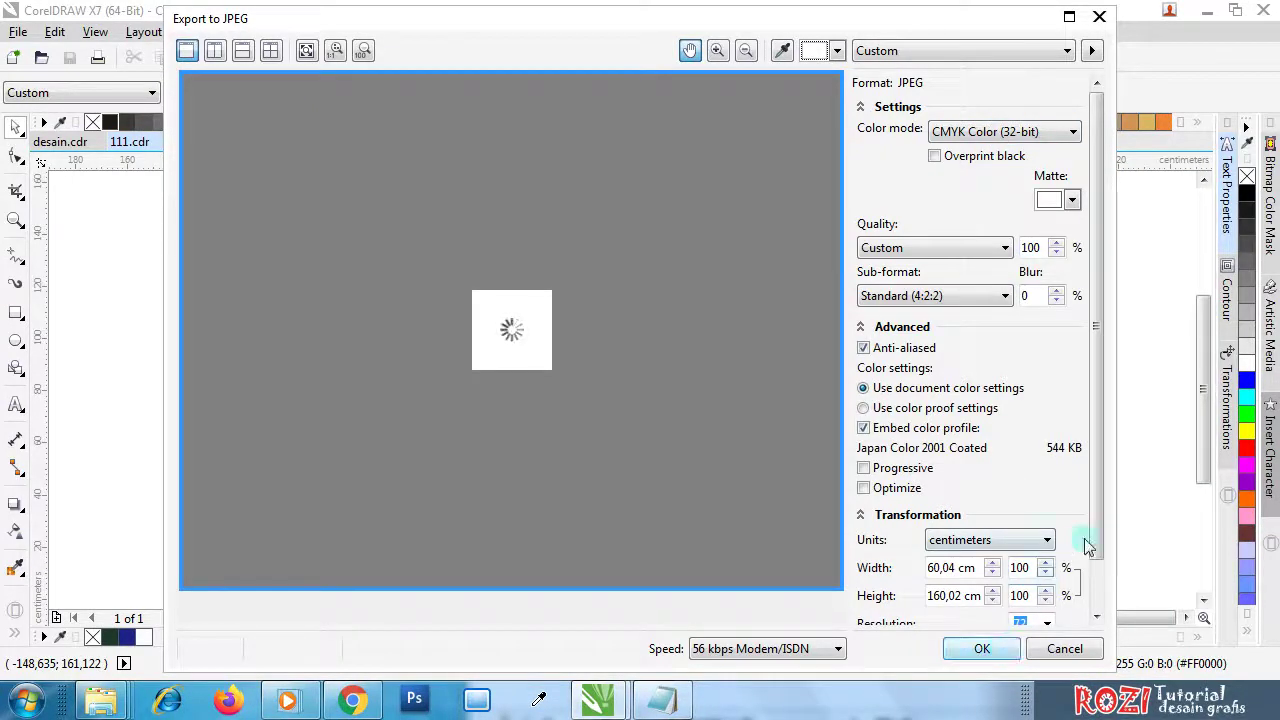
left_click_drag(1096, 547, 1097, 597)
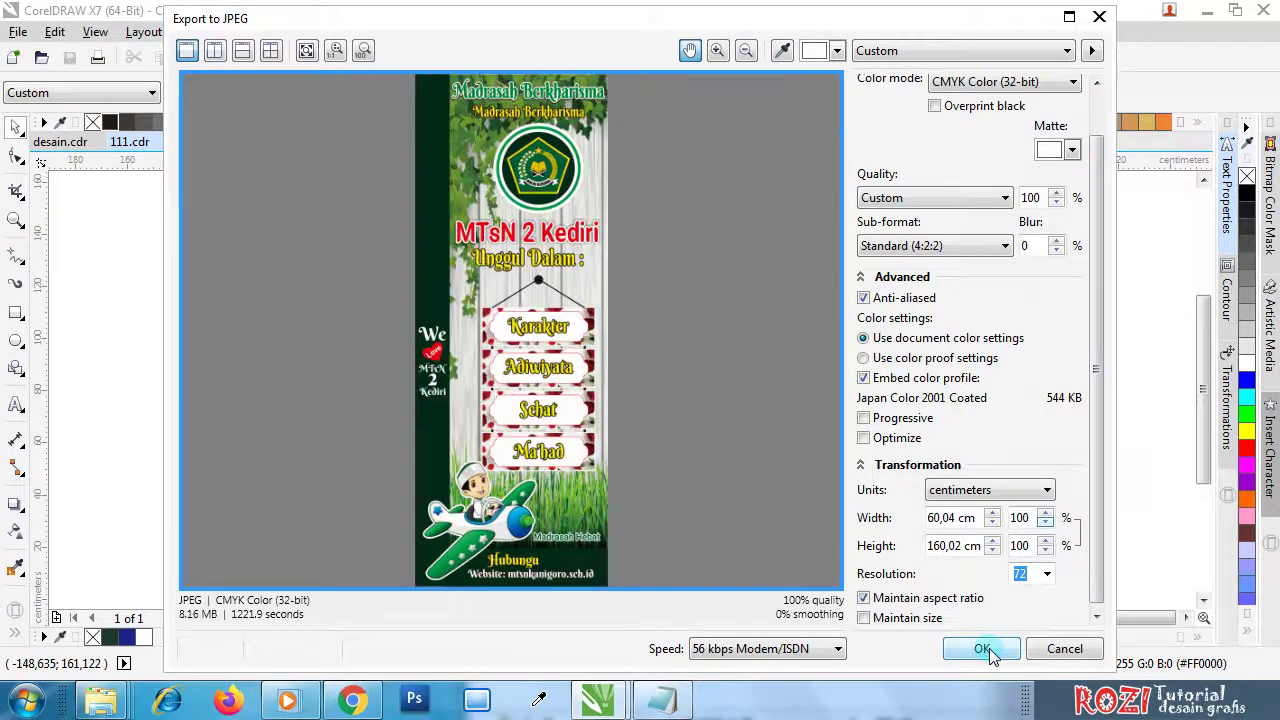
left_click(983, 649)
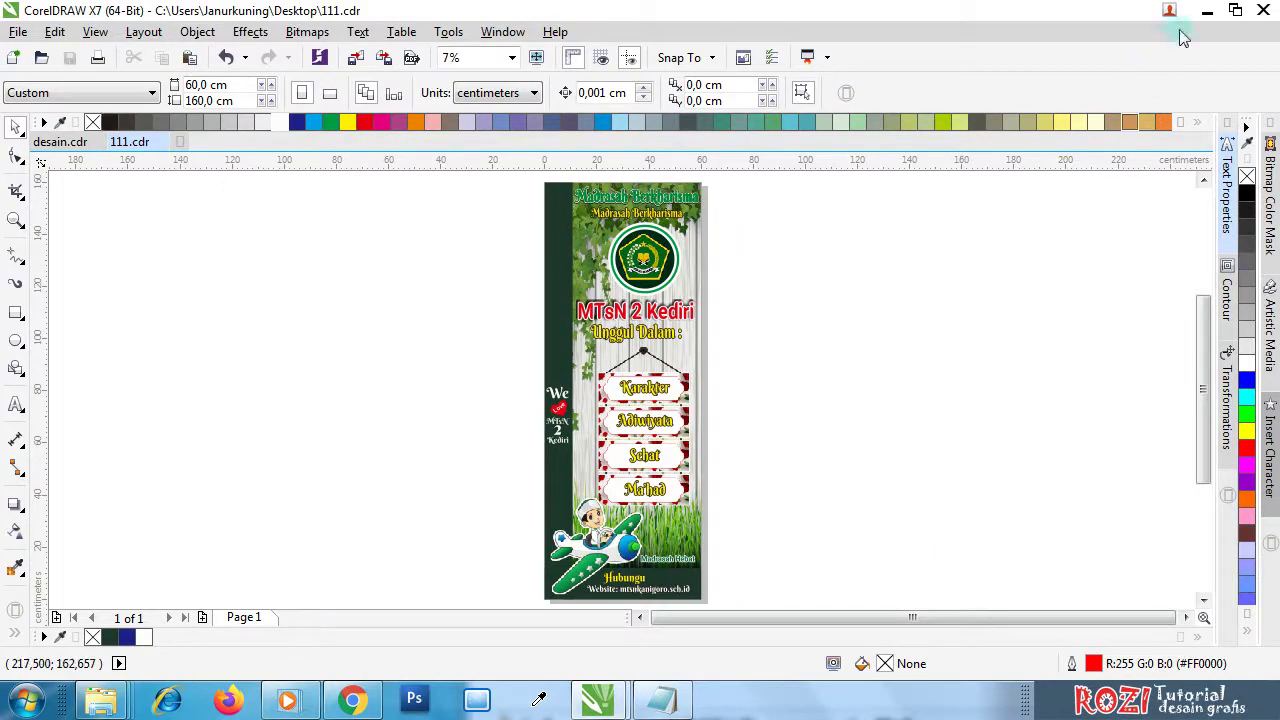
- Minimize all open windows to reach the desktop and open the exported 111 JPEG image
left_click(1207, 10)
left_click_drag(1200, 200, 1010, 160)
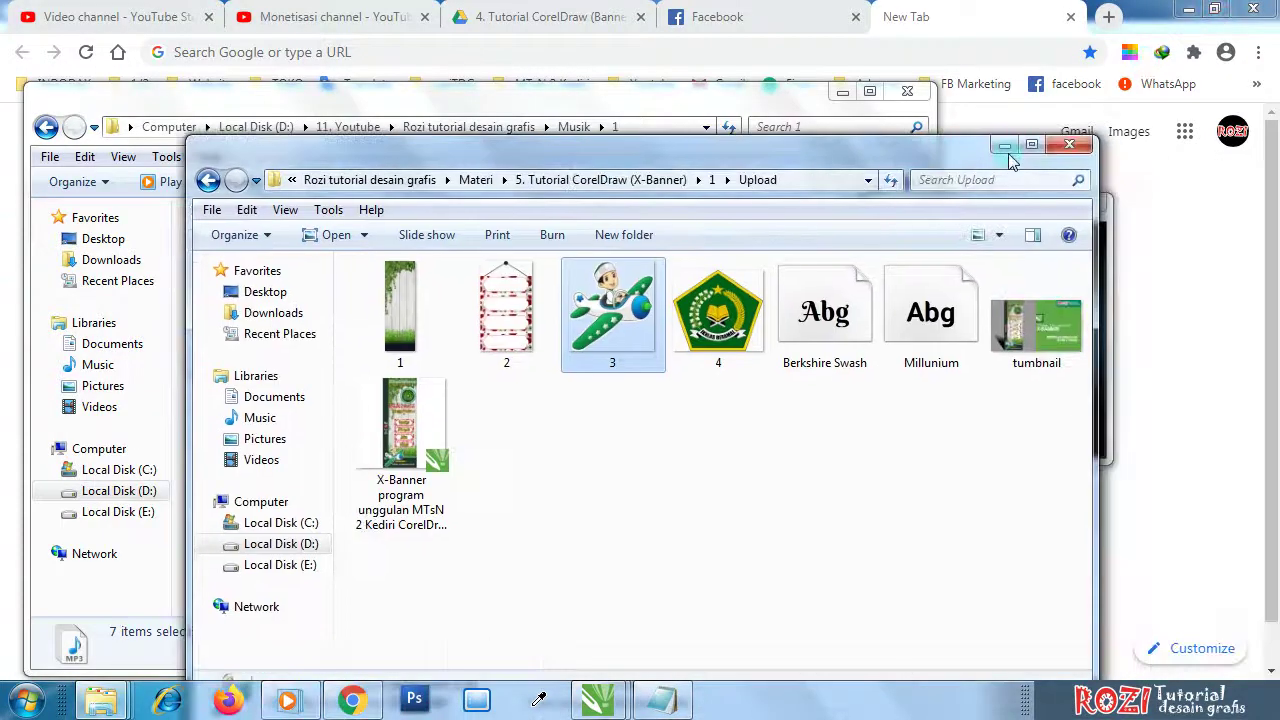
left_click(1004, 145)
left_click(1188, 9)
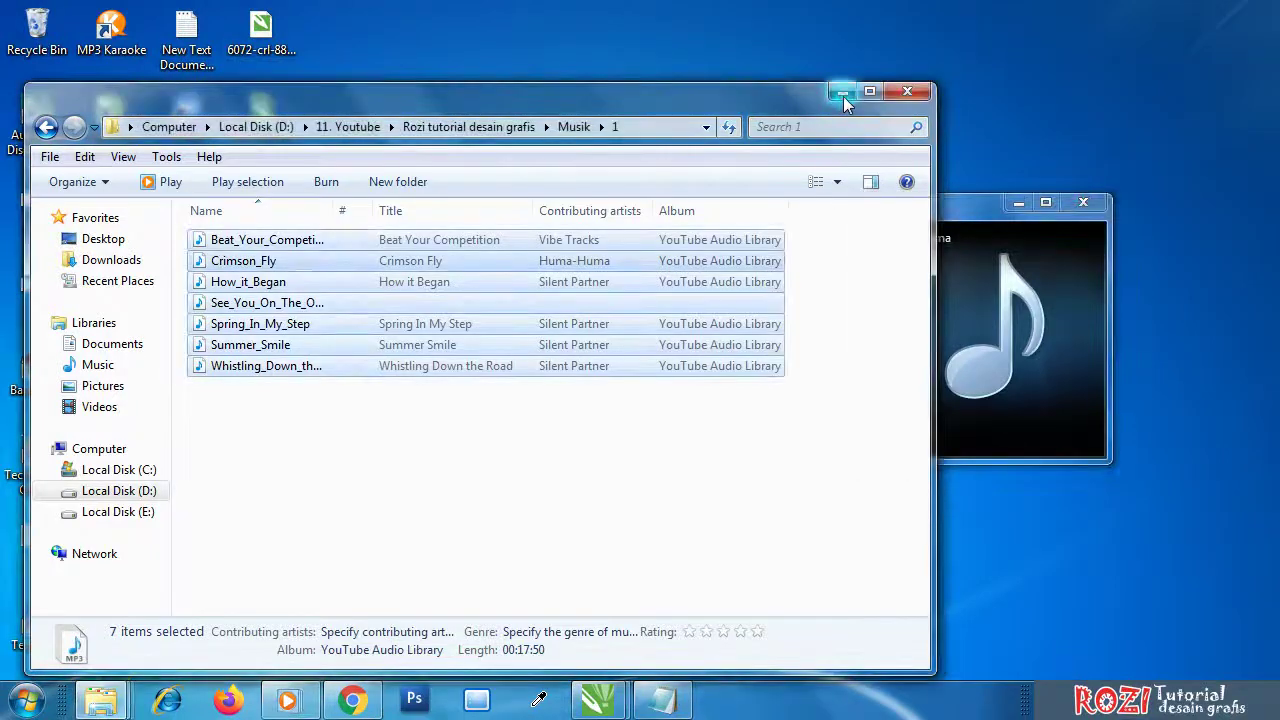
left_click(843, 96)
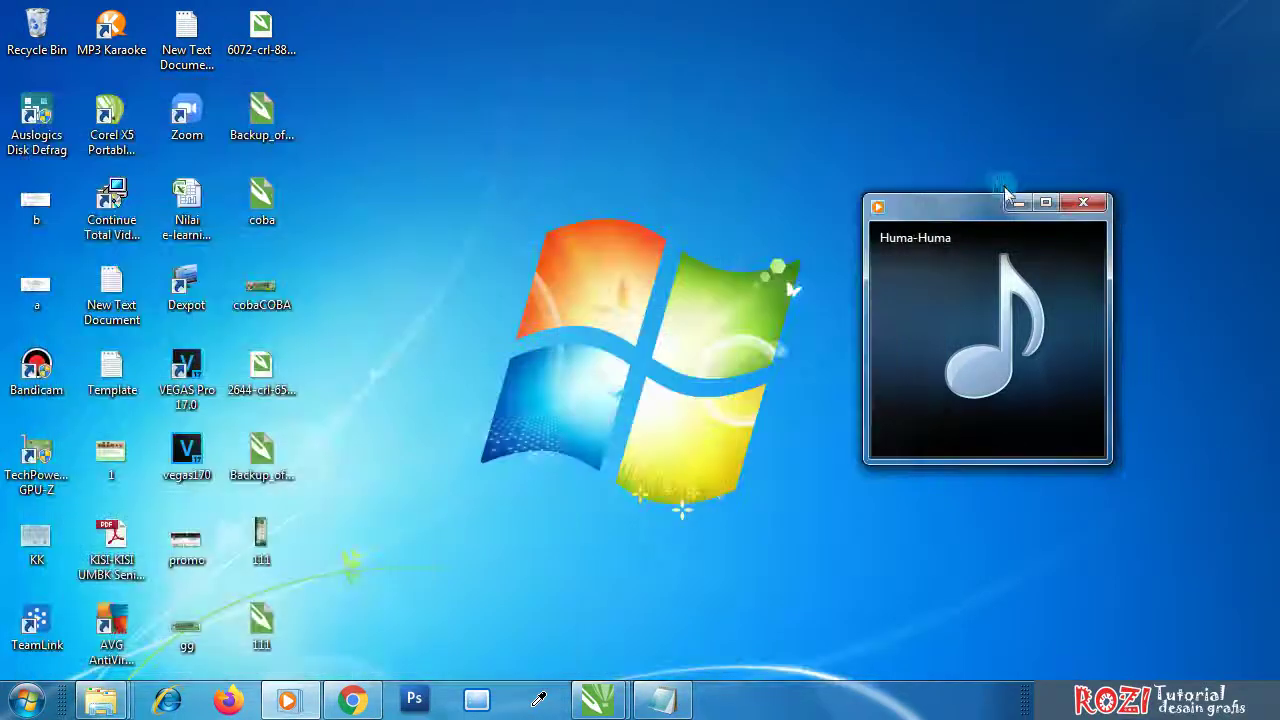
left_click(1017, 202)
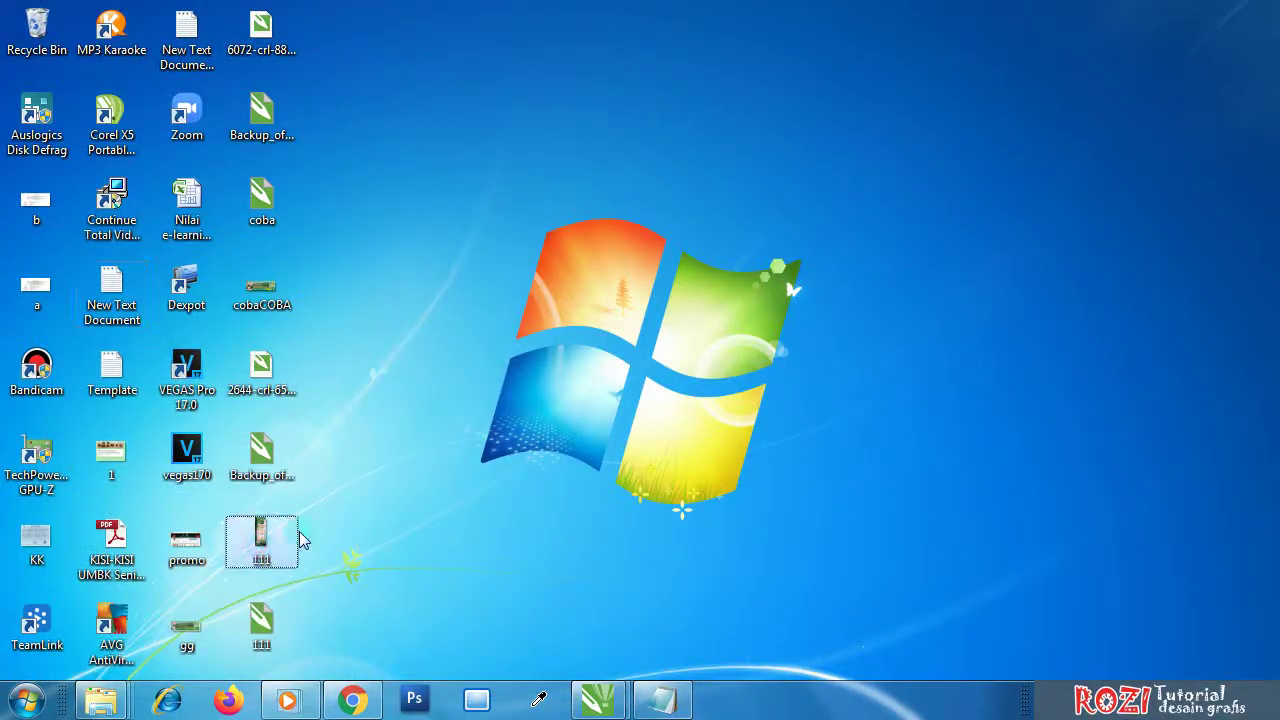
double_click(268, 543)
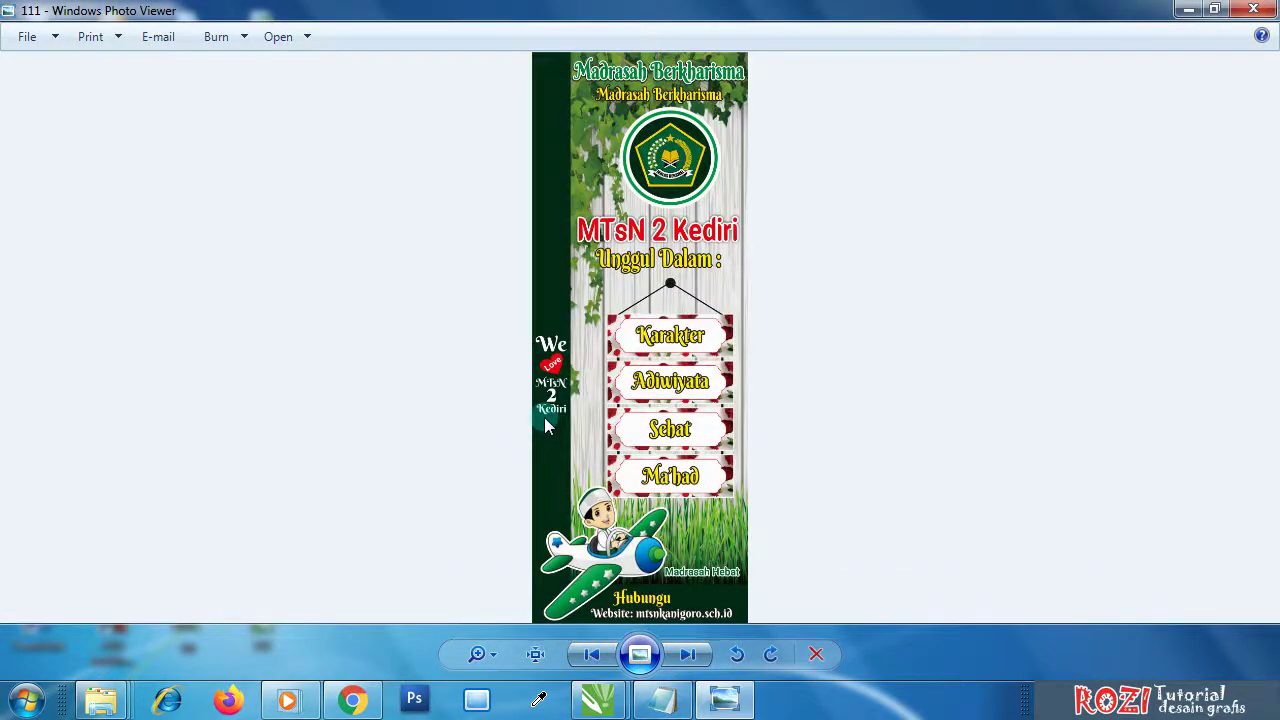
- Examine the exported banner's titles, emblem and signs up close, close the image viewer, and return to 111.cdr in CorelDRAW
scroll(662, 100, "up", 2)
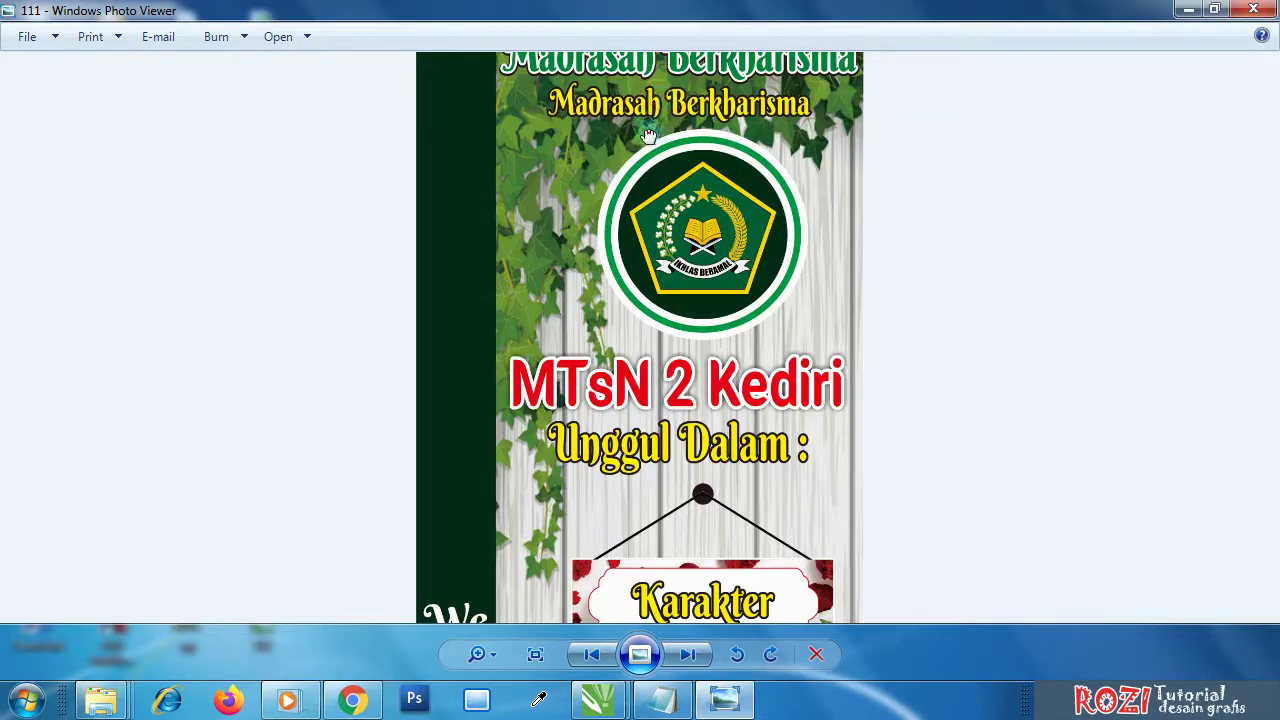
scroll(666, 120, "up", 2)
scroll(666, 200, "down", 3)
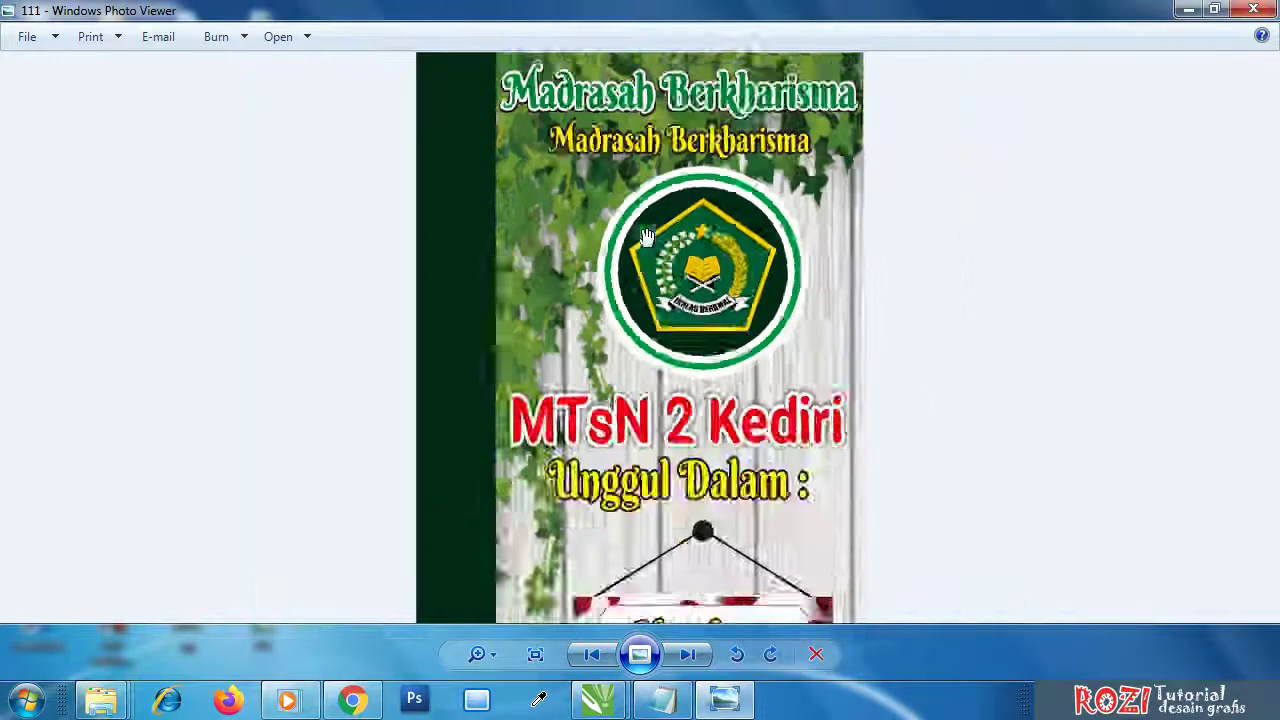
left_click_drag(674, 424, 671, 270)
scroll(690, 370, "down", 3)
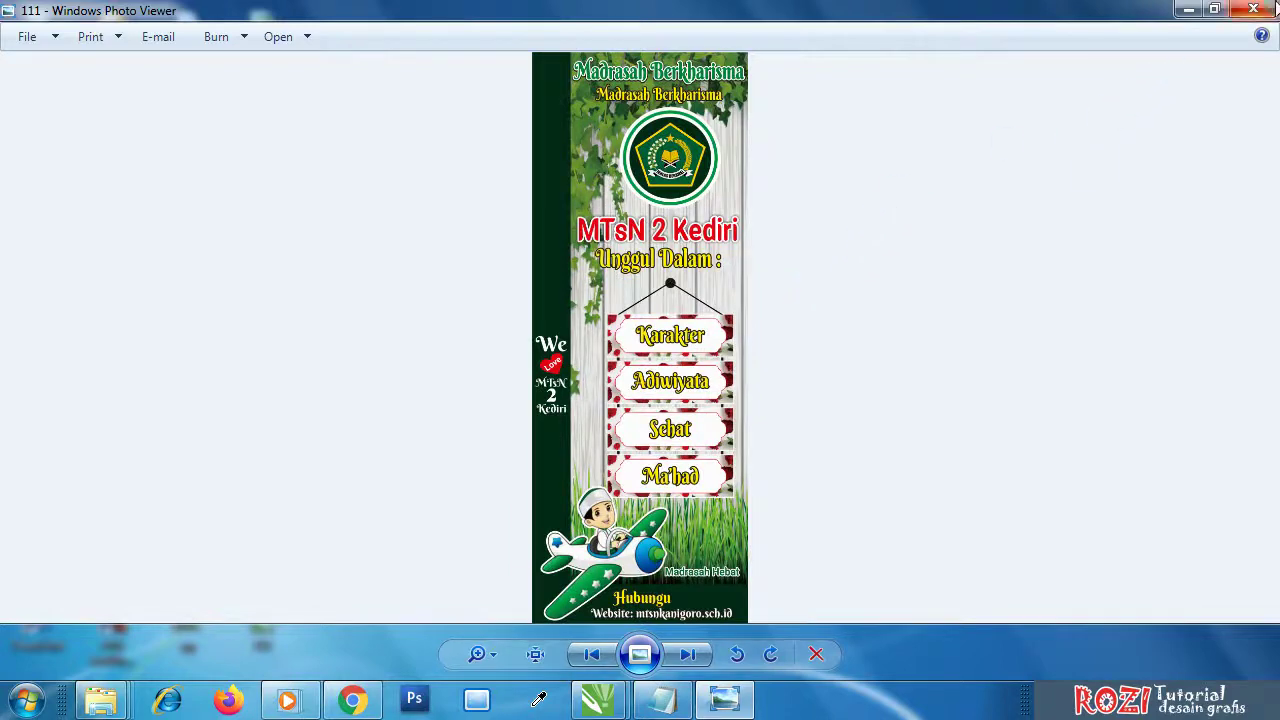
left_click(1276, 7)
mouse_move(600, 696)
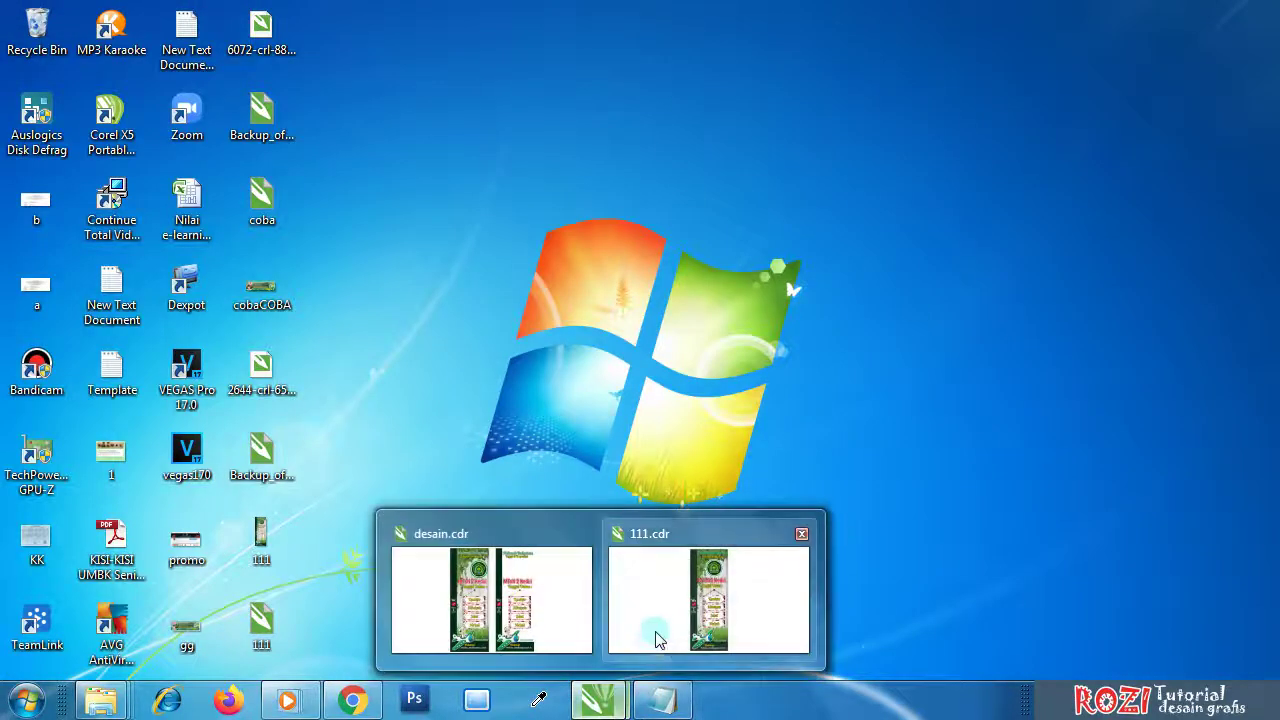
left_click(657, 600)
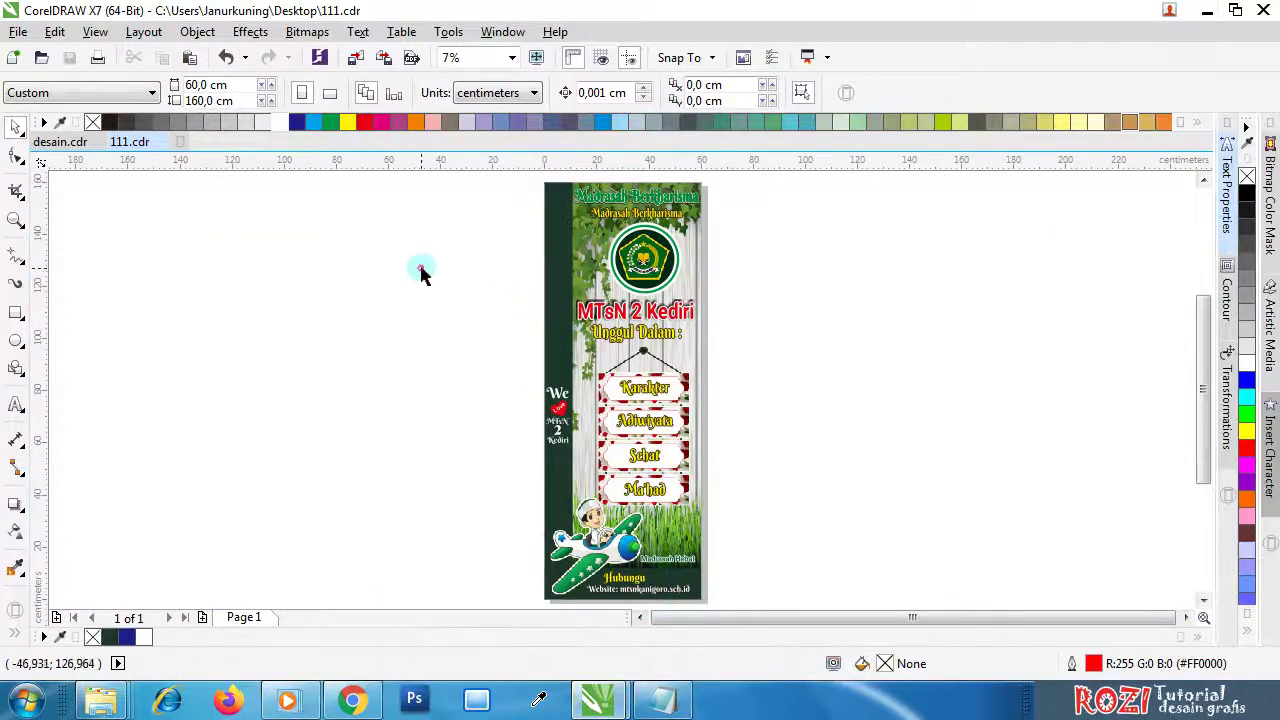